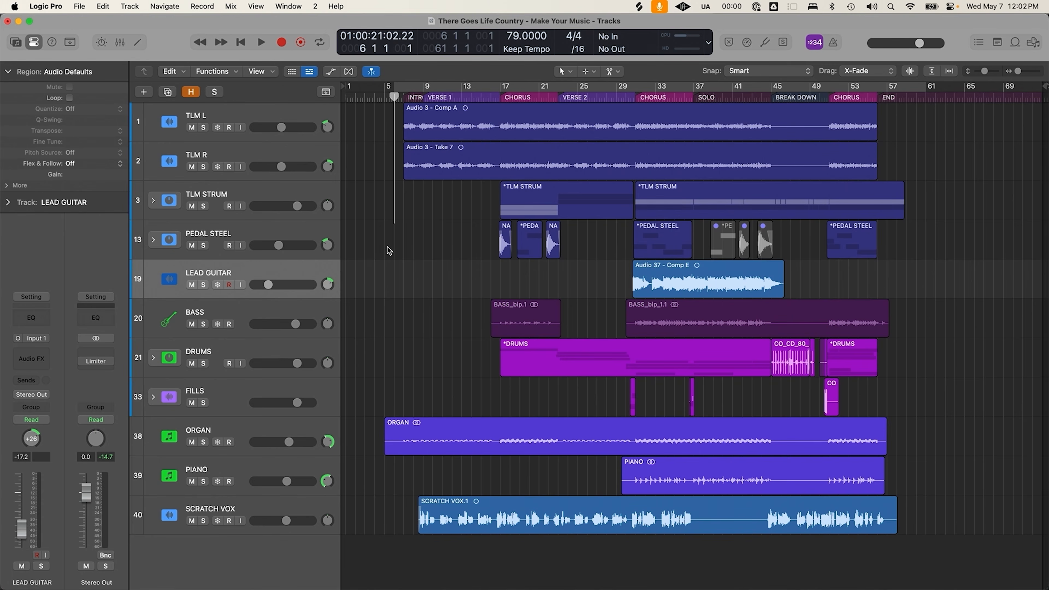
# Review the existing project in the mixer, collapse the DRUM STACK group and open the ORGAN note editor
pyautogui.press('x')
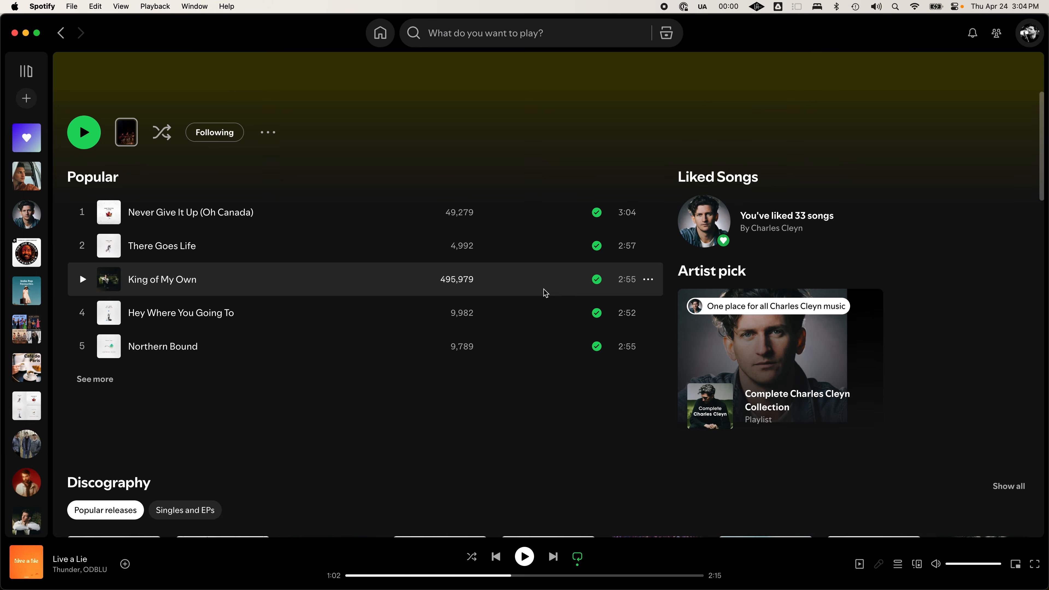
pyautogui.scroll(-10, 545, 293)
pyautogui.scroll(-8, 544, 293)
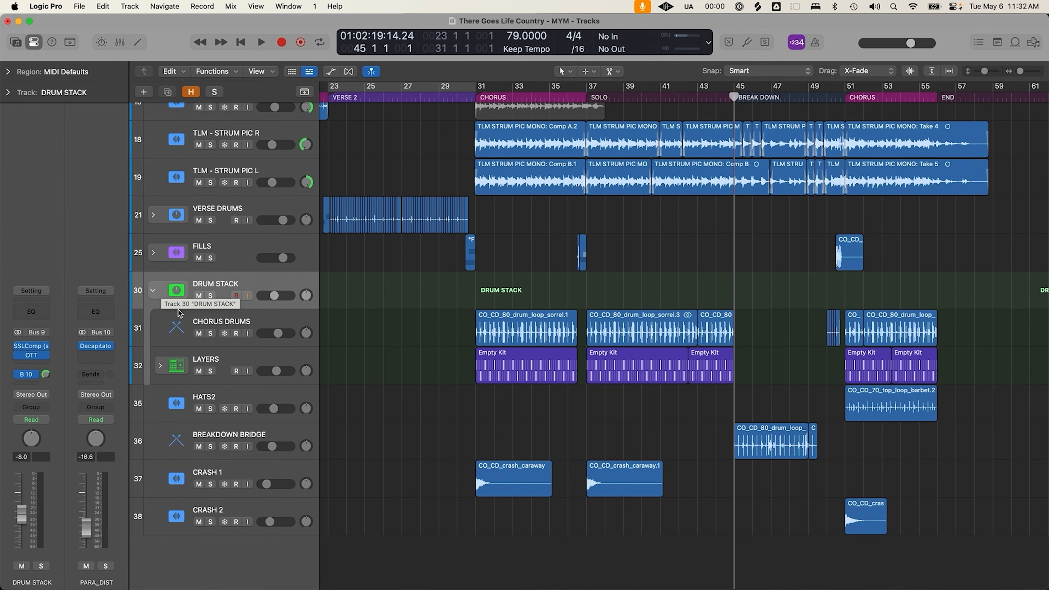
pyautogui.click(153, 291)
pyautogui.scroll(-5, 542, 337)
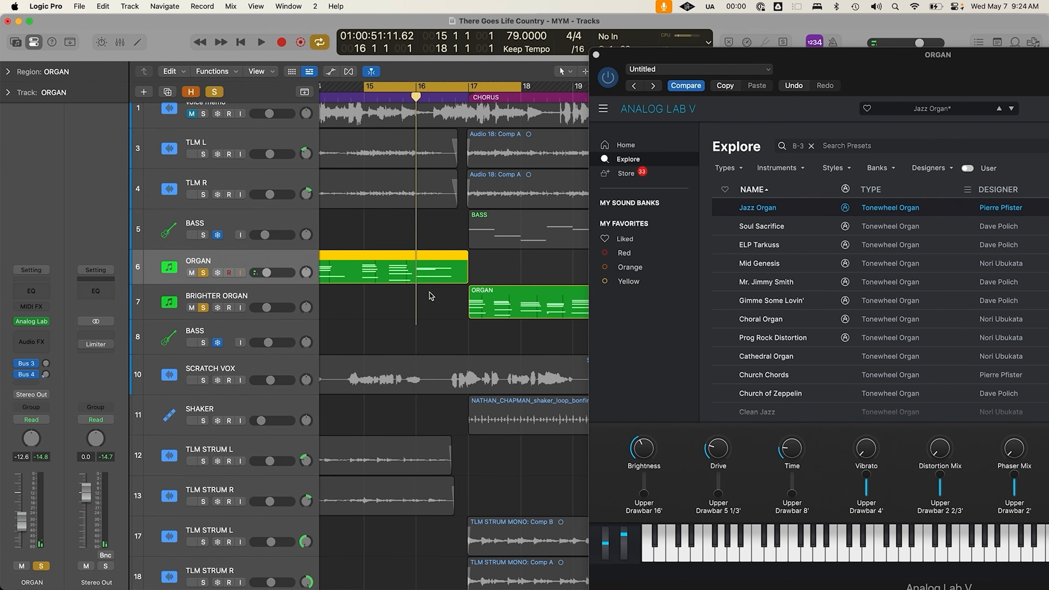
pyautogui.press('e')
pyautogui.hscroll(-5, 446, 531)
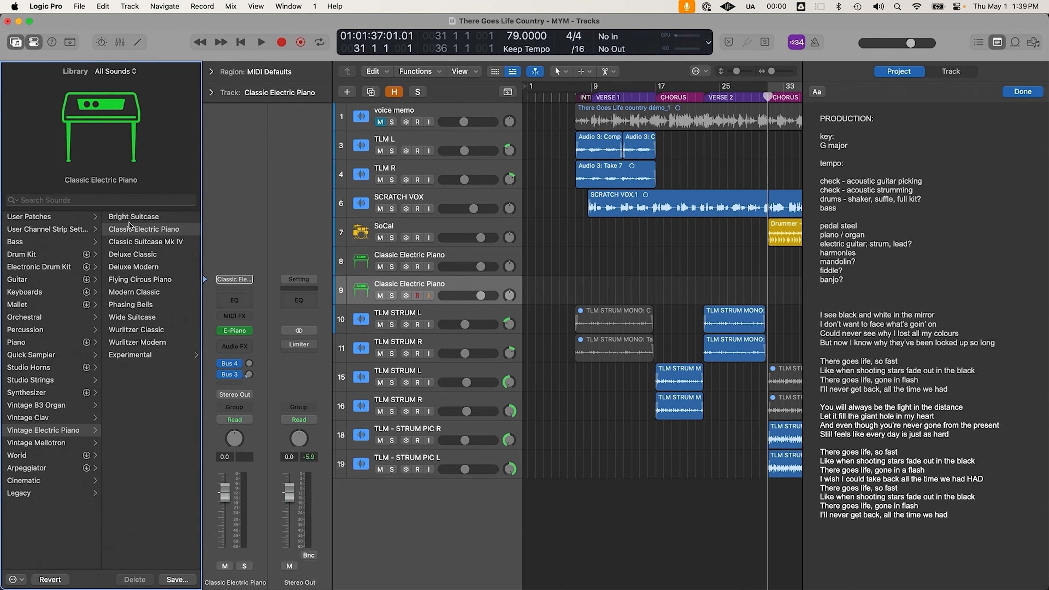
# Pick the AD DRUMS user patch, then import 'There Goes Life country démo.m4a' as a new audio track
pyautogui.click(59, 216)
pyautogui.click(146, 217)
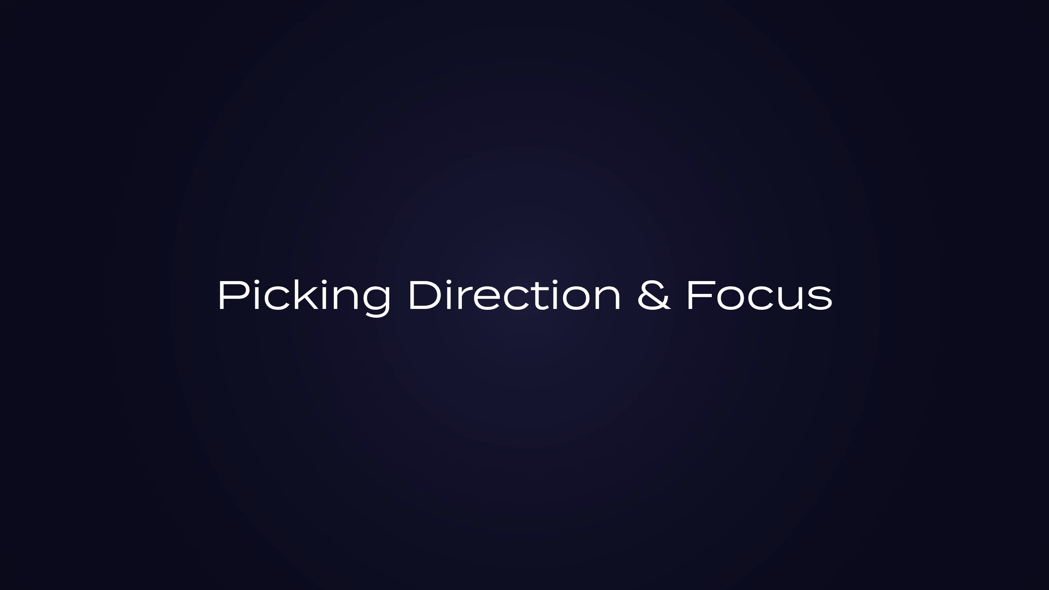
pyautogui.moveTo(868, 245); pyautogui.dragTo(322, 165)
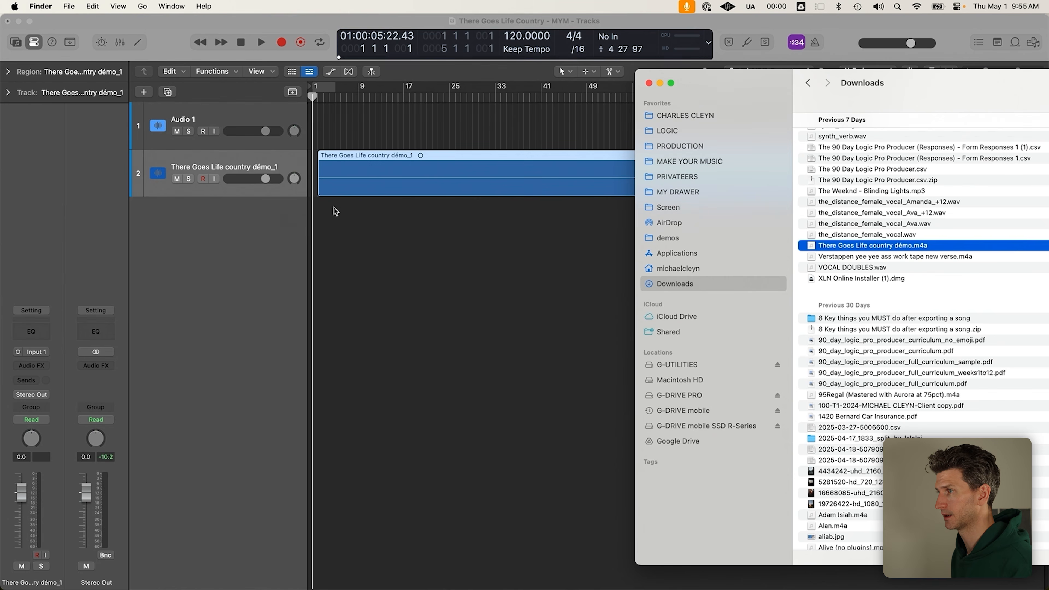
# Move the demo region to start at bar 1 and rename its track 'voice memo'
pyautogui.click(363, 206)
pyautogui.click(379, 179)
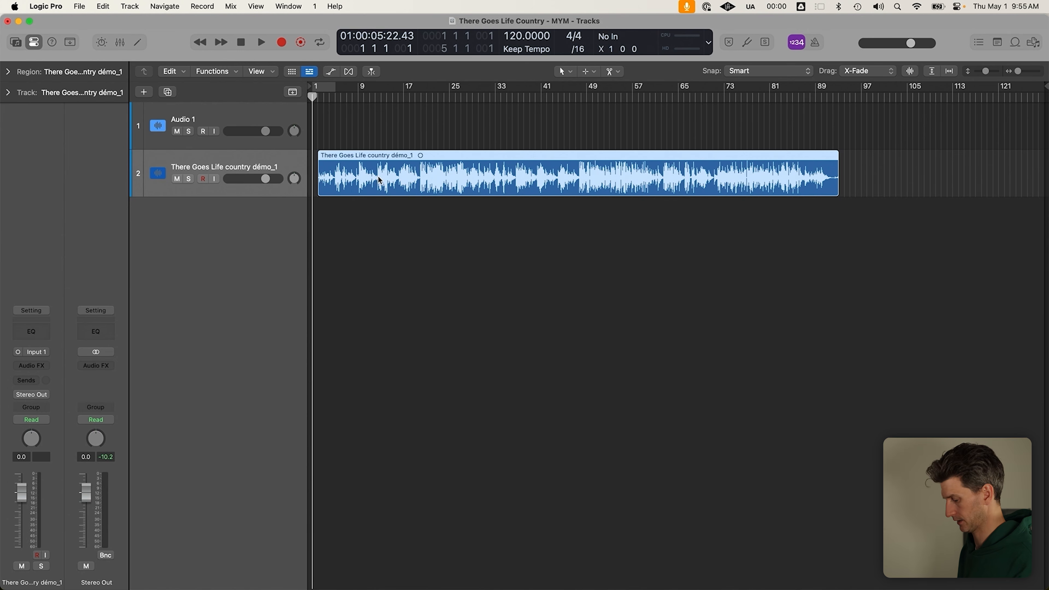
pyautogui.moveTo(379, 180); pyautogui.dragTo(374, 180)
pyautogui.doubleClick(272, 167)
pyautogui.write('voice memo')
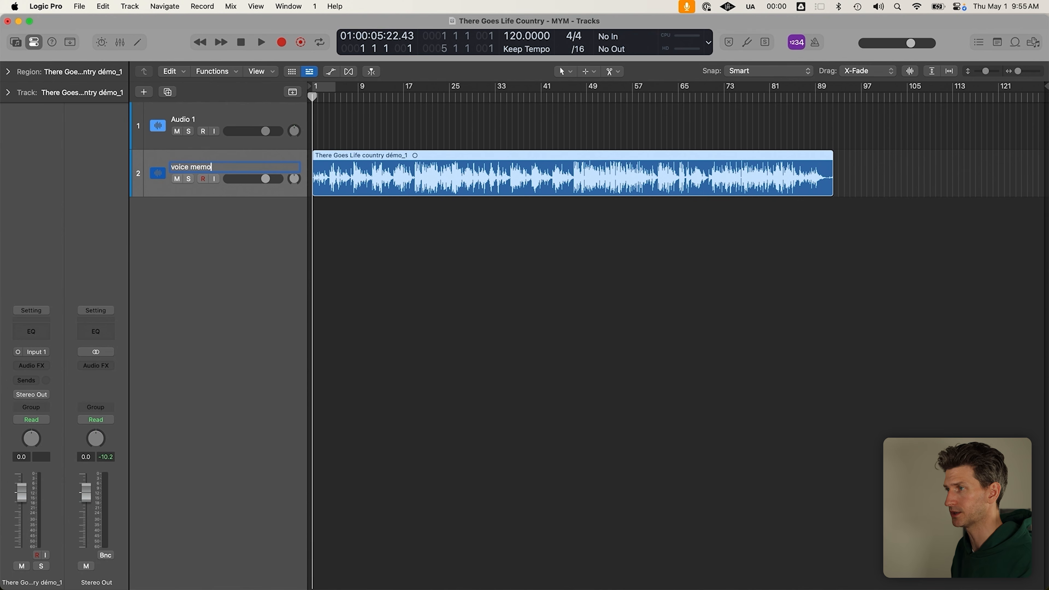
pyautogui.press('Return')
# Move voice memo above Audio 1, delete the empty Audio 1 track, and select the demo region
pyautogui.moveTo(285, 160); pyautogui.dragTo(278, 141)
pyautogui.click(279, 160)
pyautogui.press('super+BackSpace')
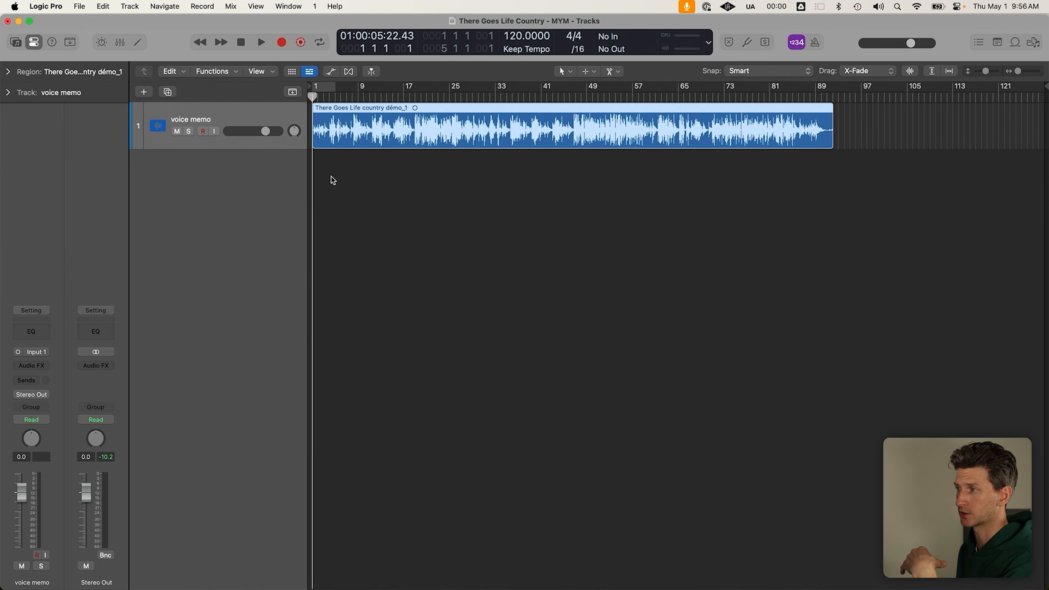
pyautogui.moveTo(856, 188); pyautogui.dragTo(353, 126)
pyautogui.click(320, 337)
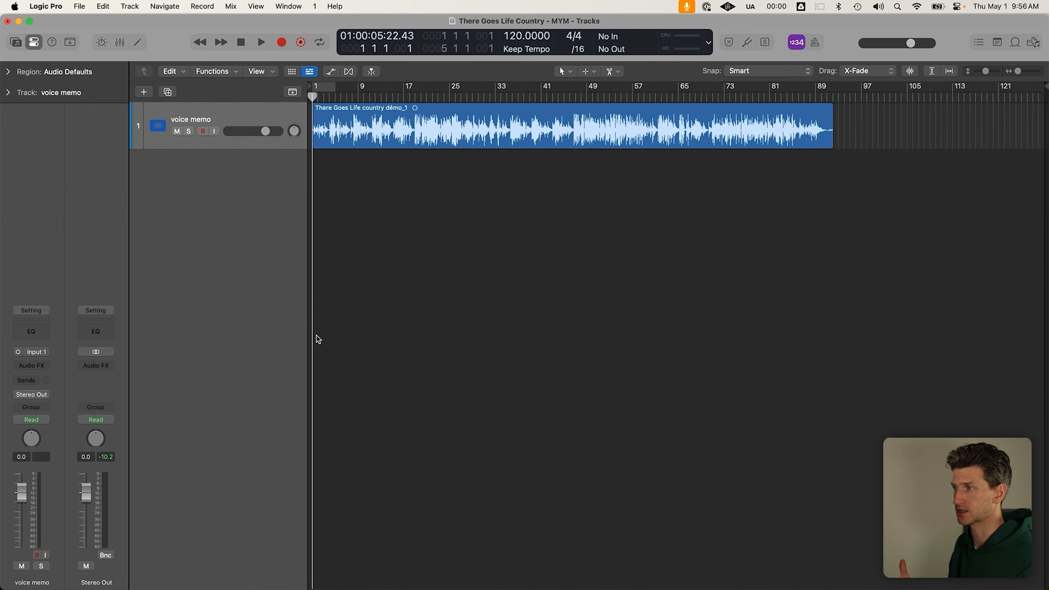
pyautogui.scroll(-3, 404, 337)
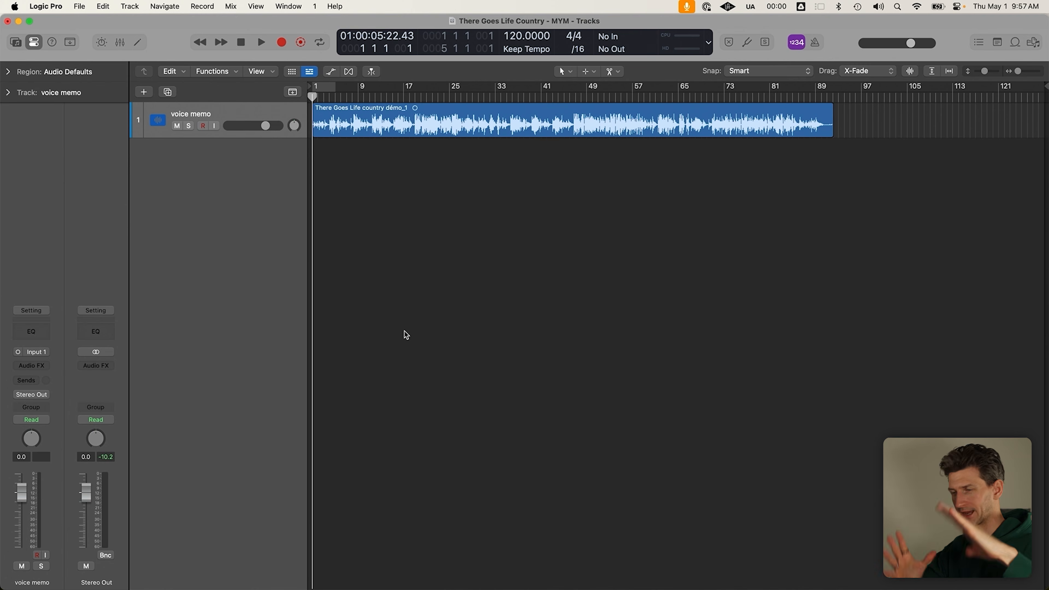
# Enlarge the track and set a cycle range from the region, shifted to bars 1–89
pyautogui.press('super+Down')
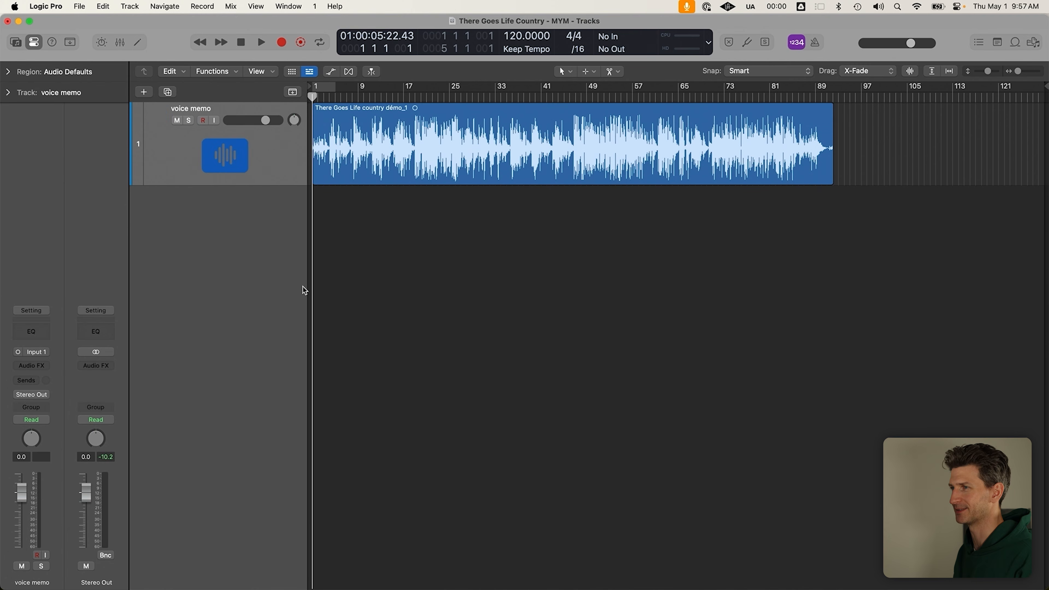
pyautogui.click(657, 140)
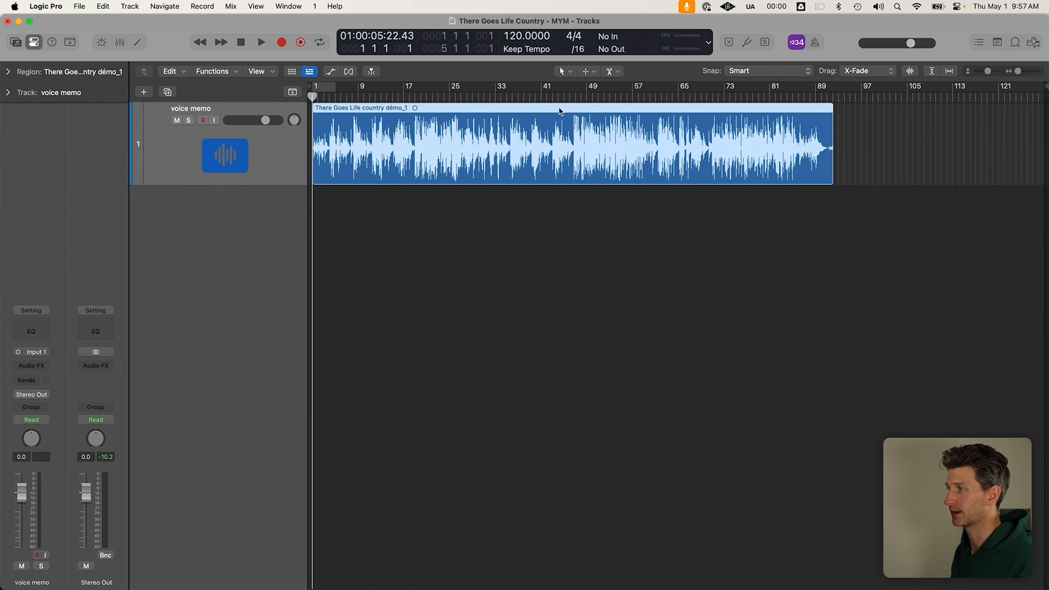
pyautogui.press('super+u')
pyautogui.press('c')
pyautogui.press('c')
pyautogui.moveTo(743, 85); pyautogui.dragTo(684, 86)
pyautogui.press('c')
# Extend the cycle range to the region's end and open the project notes showing the lyrics
pyautogui.click(632, 234)
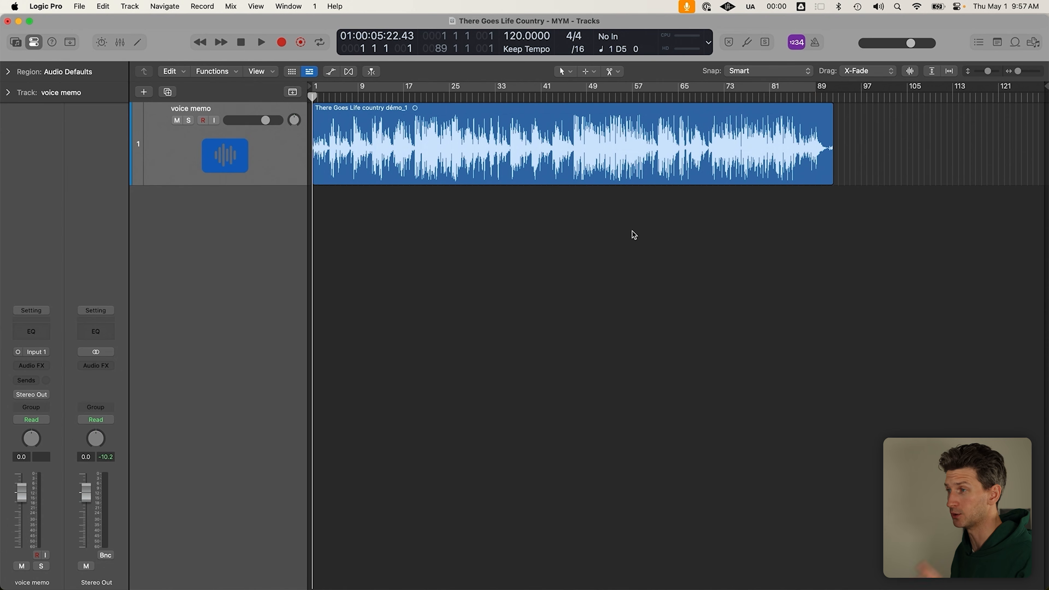
pyautogui.click(264, 167)
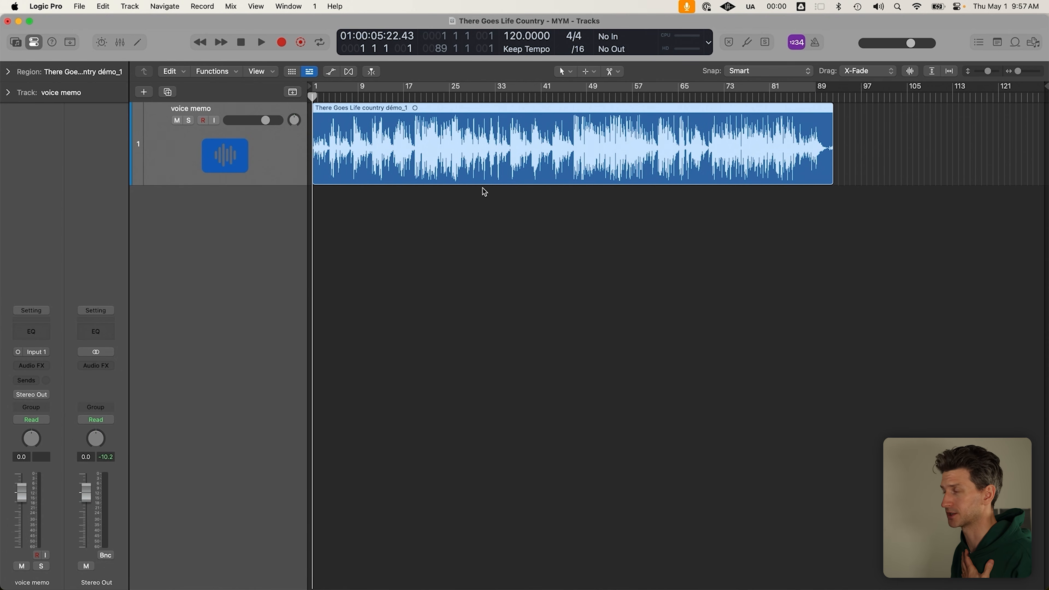
pyautogui.press('c')
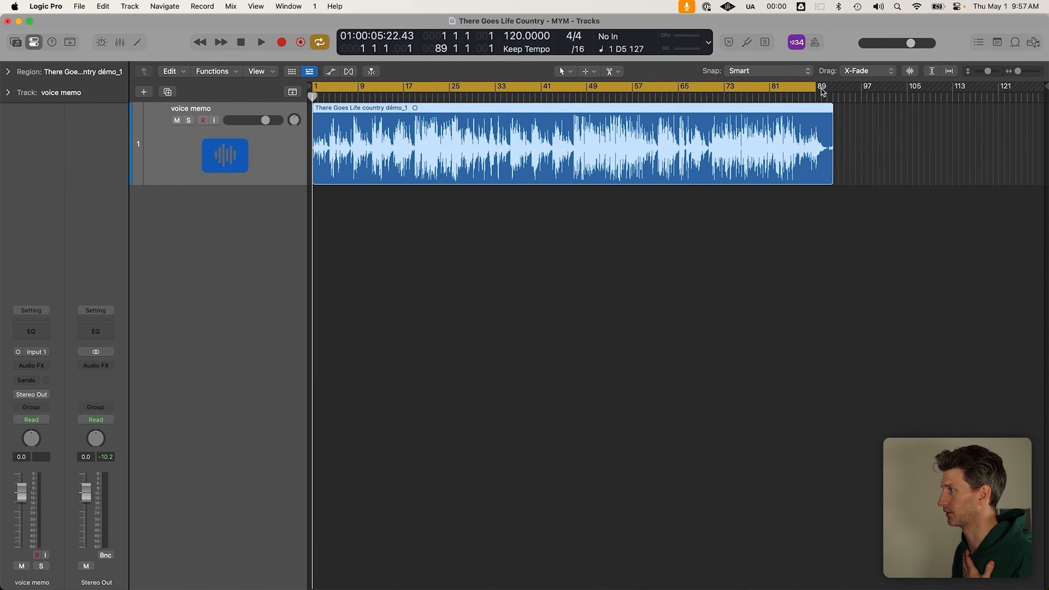
pyautogui.moveTo(816, 93); pyautogui.dragTo(834, 93)
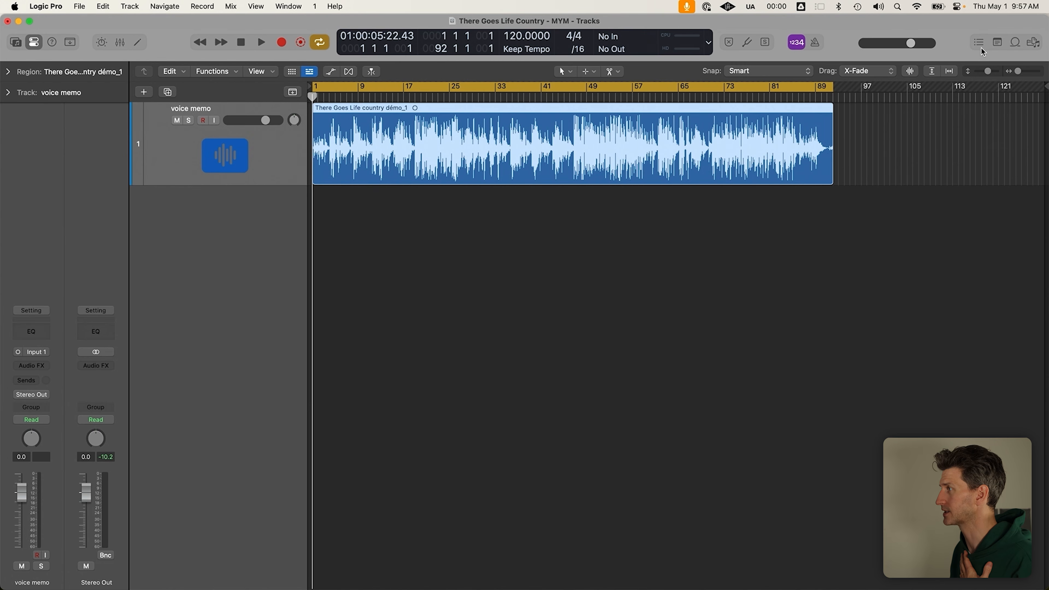
pyautogui.click(997, 42)
pyautogui.moveTo(955, 375); pyautogui.dragTo(811, 126)
# Start editing the project notes and insert two blank lines above the lyrics
pyautogui.click(978, 332)
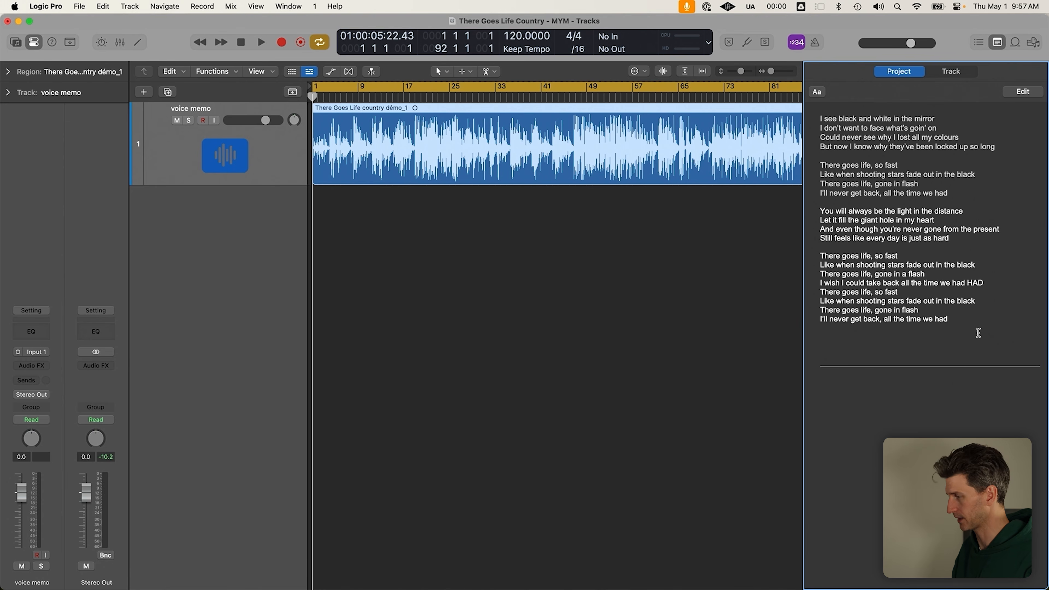
pyautogui.click(1022, 91)
pyautogui.click(943, 120)
pyautogui.press('Up')
pyautogui.press('Return')
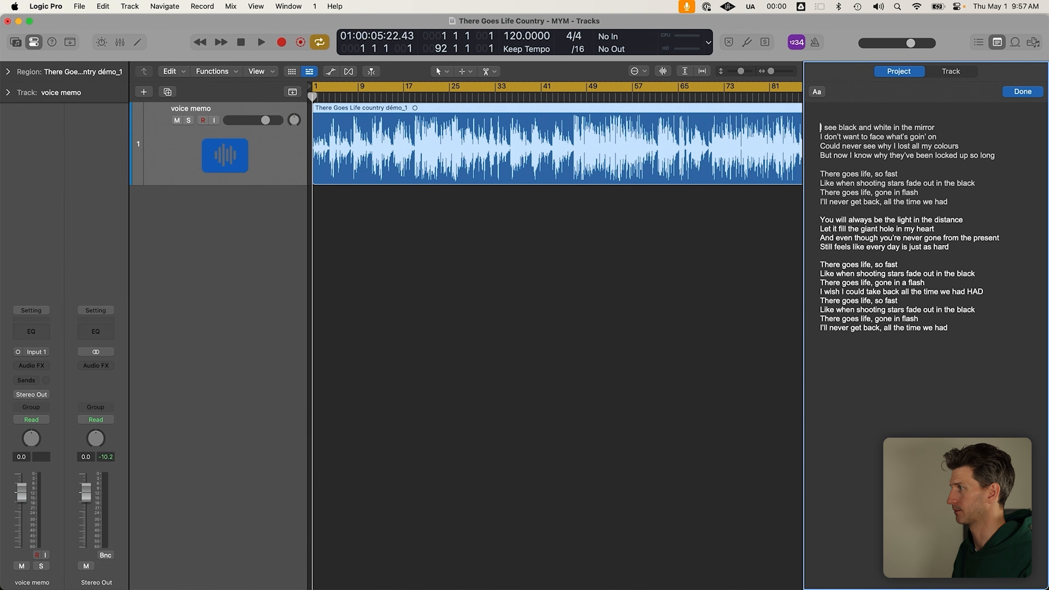
pyautogui.press('Return')
pyautogui.press('Up')
pyautogui.press('Up')
# Type the 'PRODUCTION:' heading with a blank line below, then finish editing the notes
pyautogui.write('PRODUCTU')
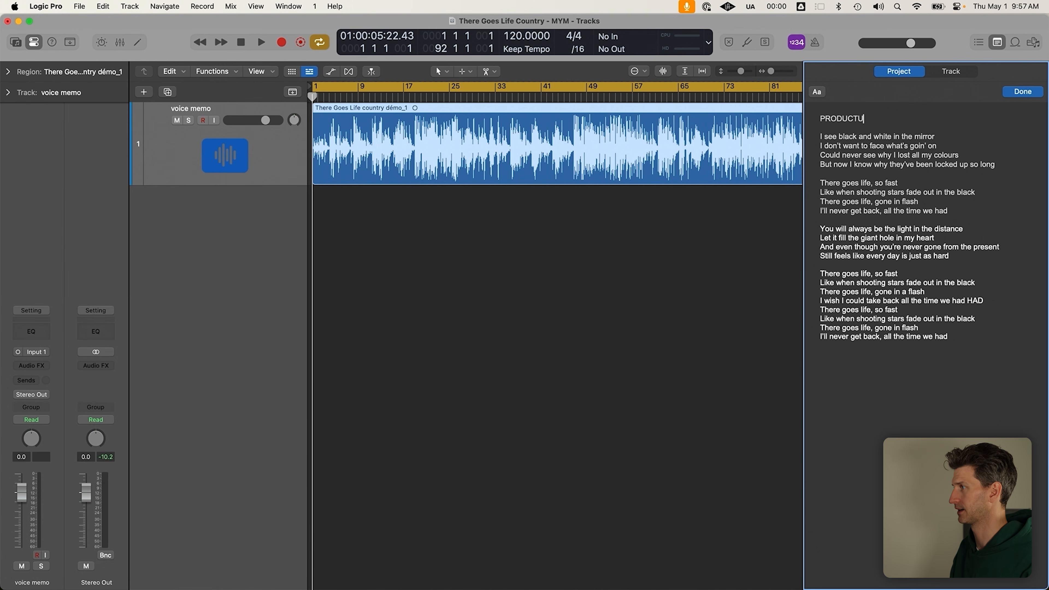
pyautogui.press('BackSpace')
pyautogui.write('TION')
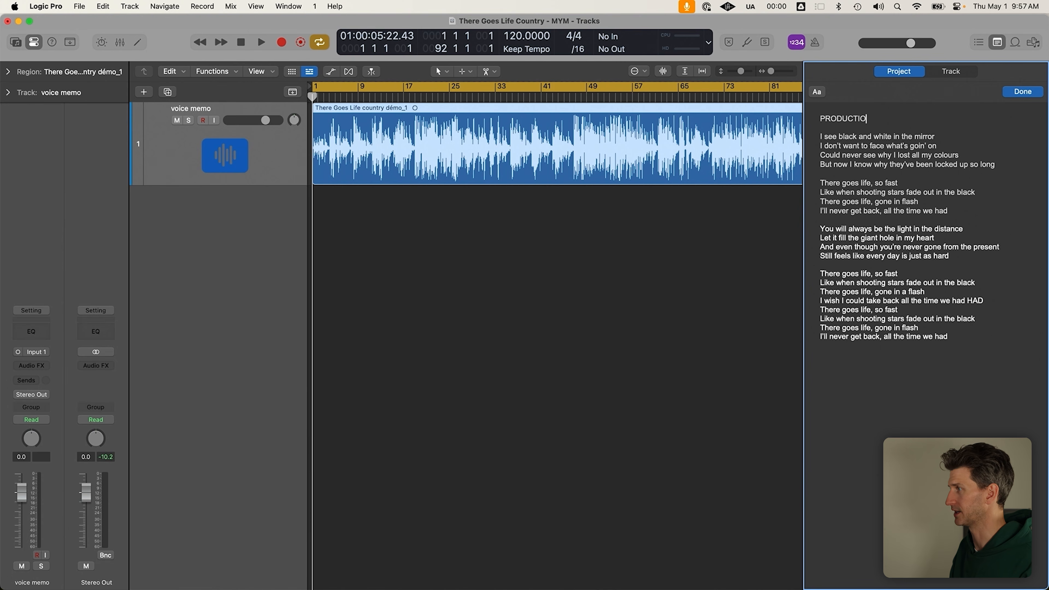
pyautogui.press('Return')
pyautogui.press('Return')
pyautogui.press('BackSpace')
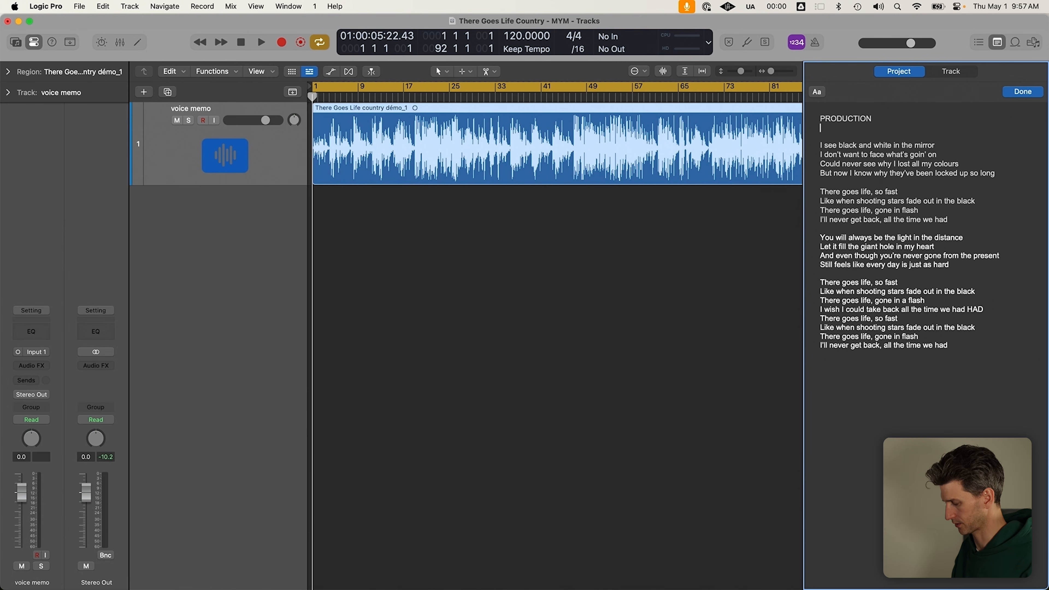
pyautogui.press('BackSpace')
pyautogui.write(':')
pyautogui.press('Return')
pyautogui.press('Return')
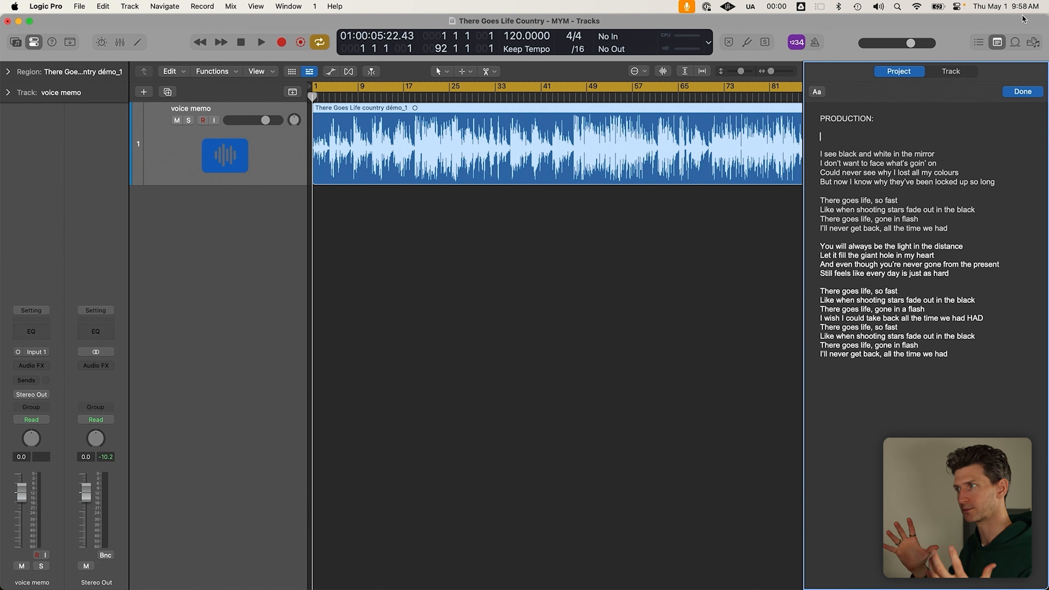
pyautogui.click(1033, 92)
pyautogui.click(726, 233)
pyautogui.scroll(-5, 435, 234)
# Turn off cycle playback and zoom so the demo region fills the view
pyautogui.press('c')
pyautogui.scroll(8, 361, 179)
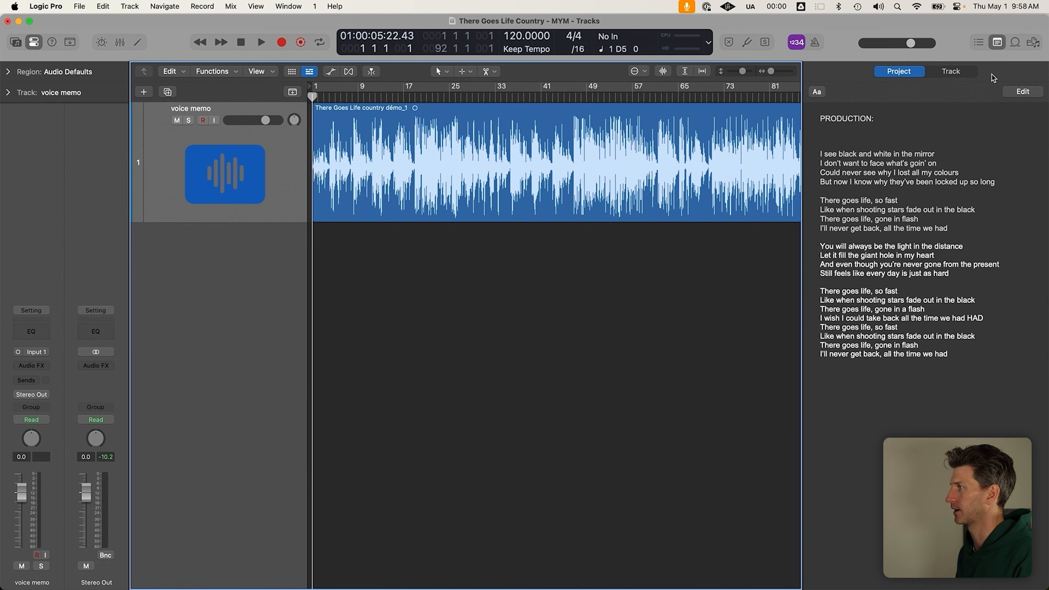
pyautogui.click(711, 165)
pyautogui.press('super+Left')
pyautogui.press('super+Up')
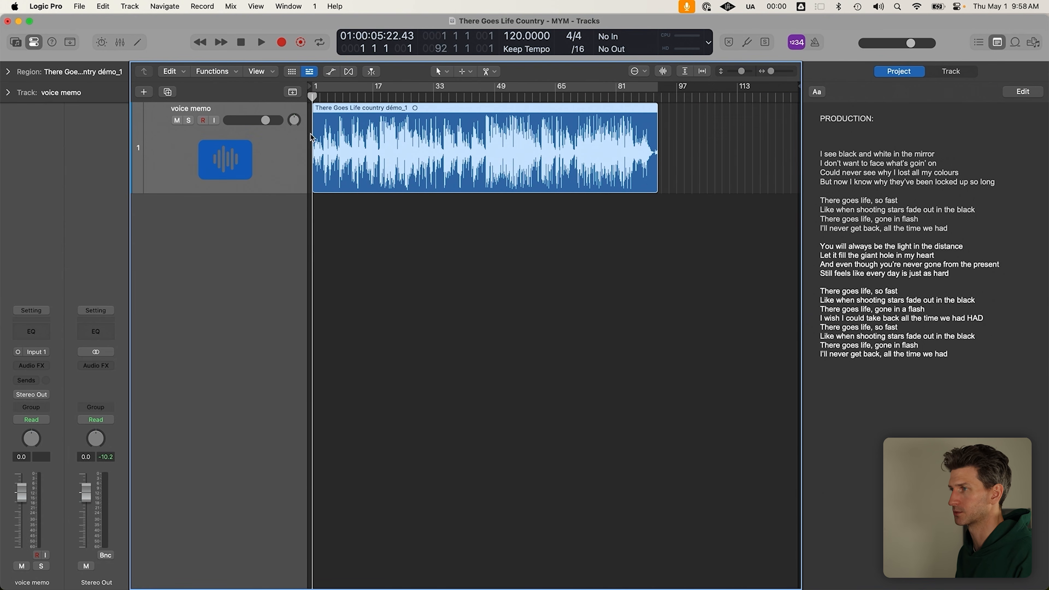
pyautogui.press('super+Right')
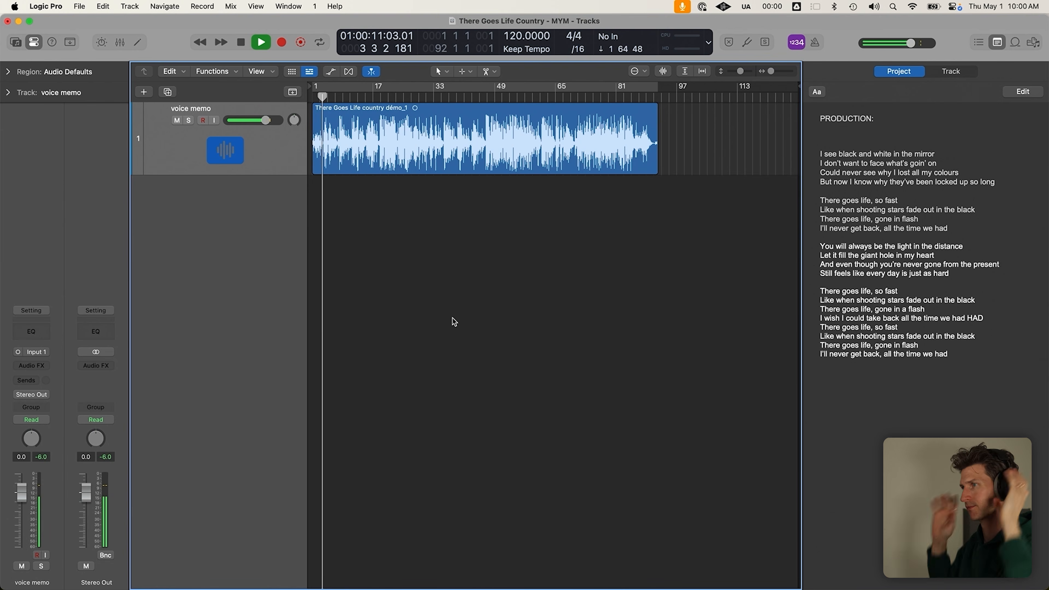
# Put the project notes into edit mode and lower the voice memo track volume slightly
pyautogui.click(902, 118)
pyautogui.click(1016, 92)
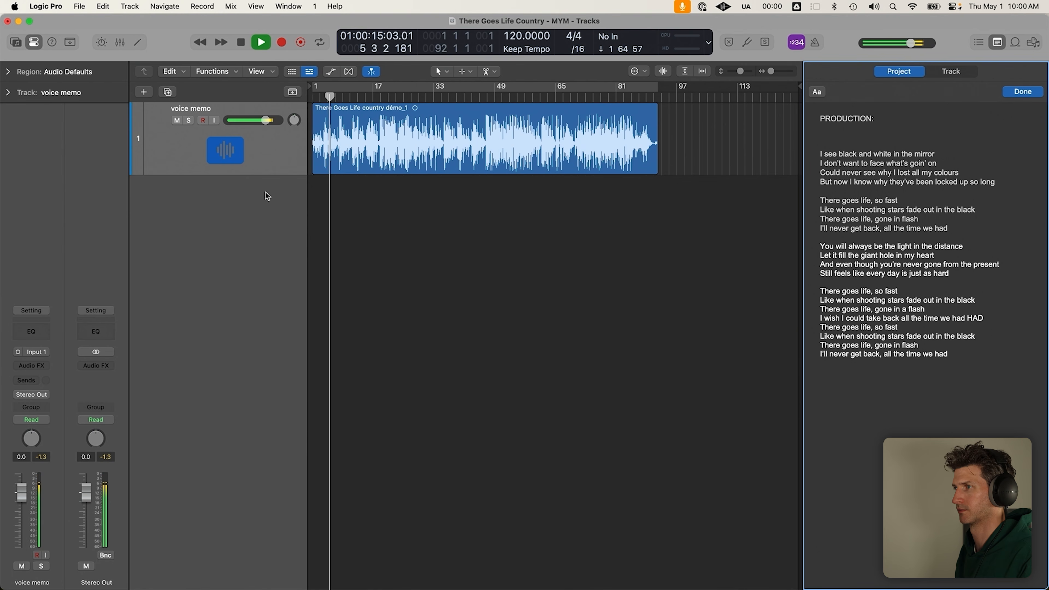
pyautogui.moveTo(266, 120); pyautogui.dragTo(263, 120)
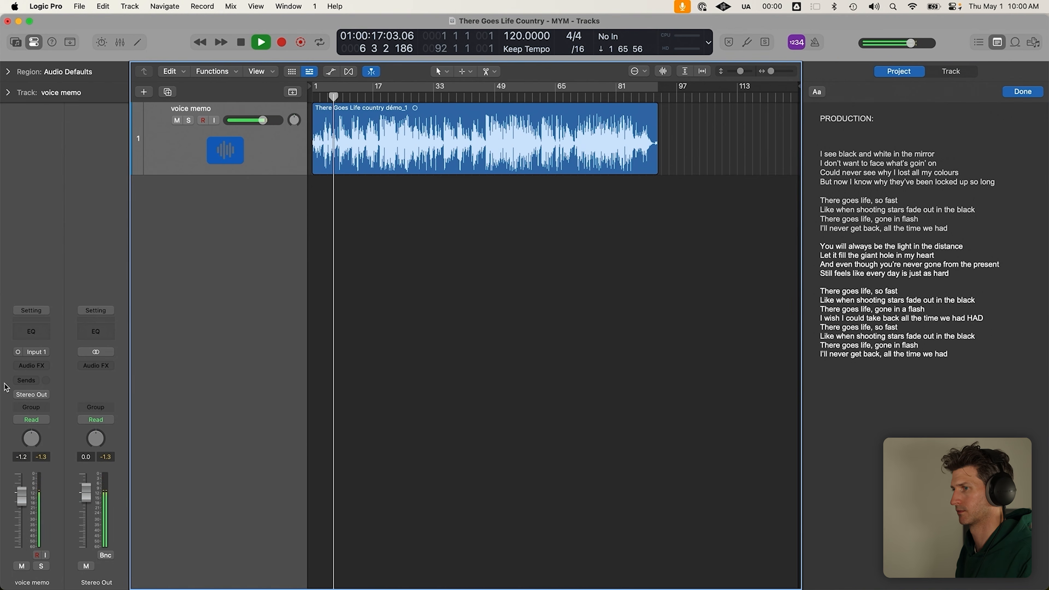
# Insert a Limiter on the Stereo Out channel
pyautogui.click(90, 364)
pyautogui.click(67, 307)
pyautogui.click(94, 366)
pyautogui.write('limi')
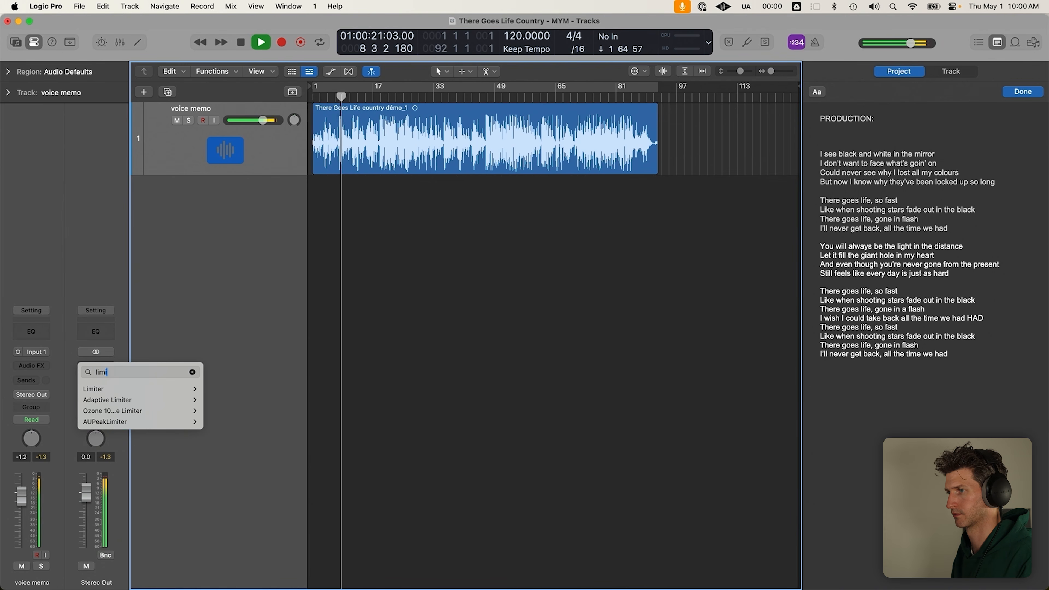
pyautogui.moveTo(165, 389)
pyautogui.click(218, 388)
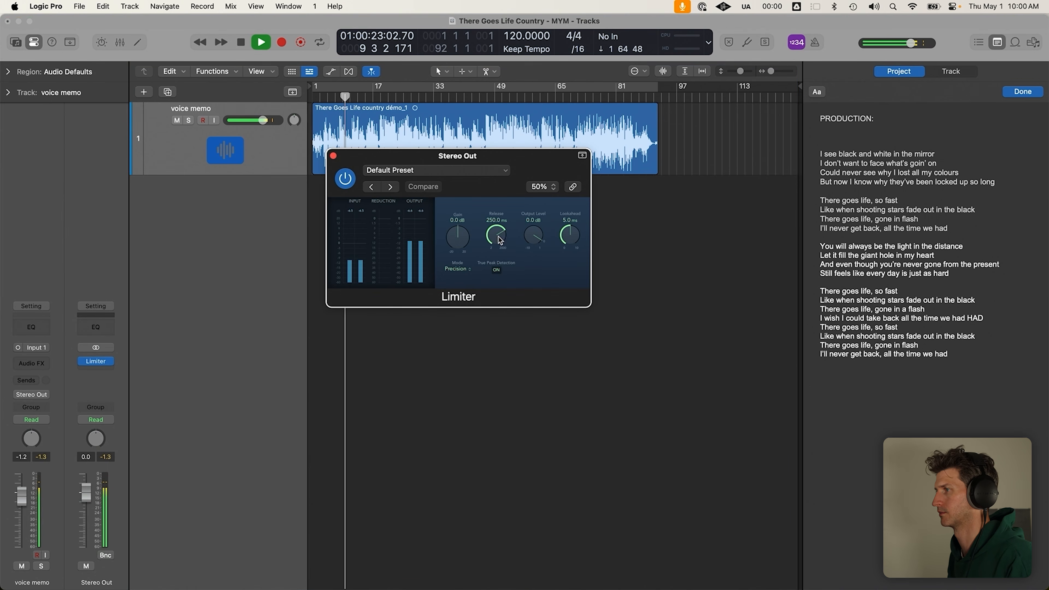
# Set the Limiter output level to -0.3 dB, close it, and place the caret under PRODUCTION:
pyautogui.moveTo(528, 239); pyautogui.dragTo(528, 242)
pyautogui.click(333, 156)
pyautogui.click(987, 133)
# Add 'acoustic guitar picking' as the first instrument line
pyautogui.write('acoust')
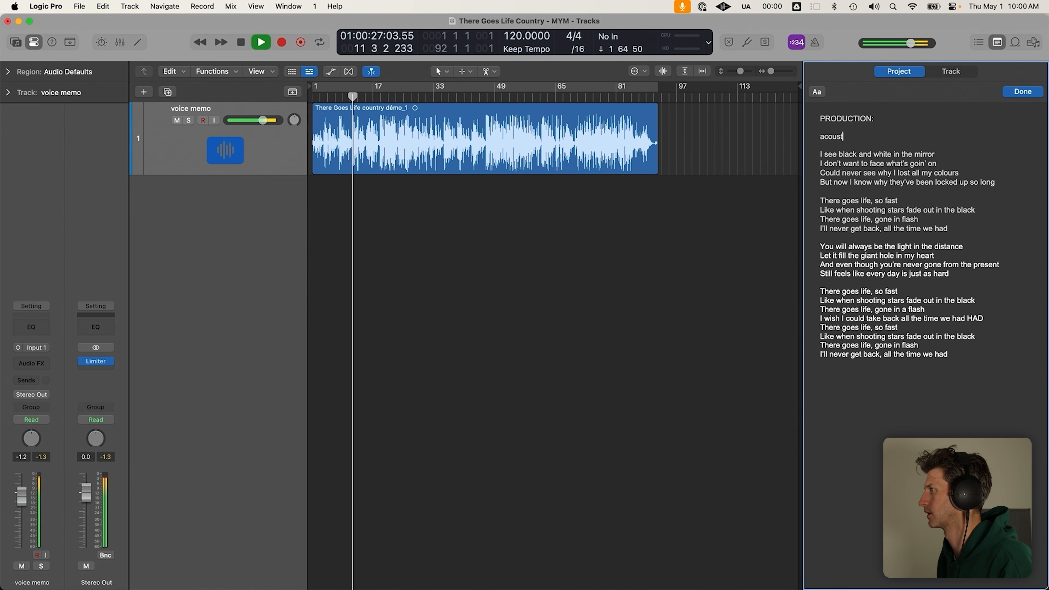
pyautogui.write('ic guitar')
pyautogui.press('Return')
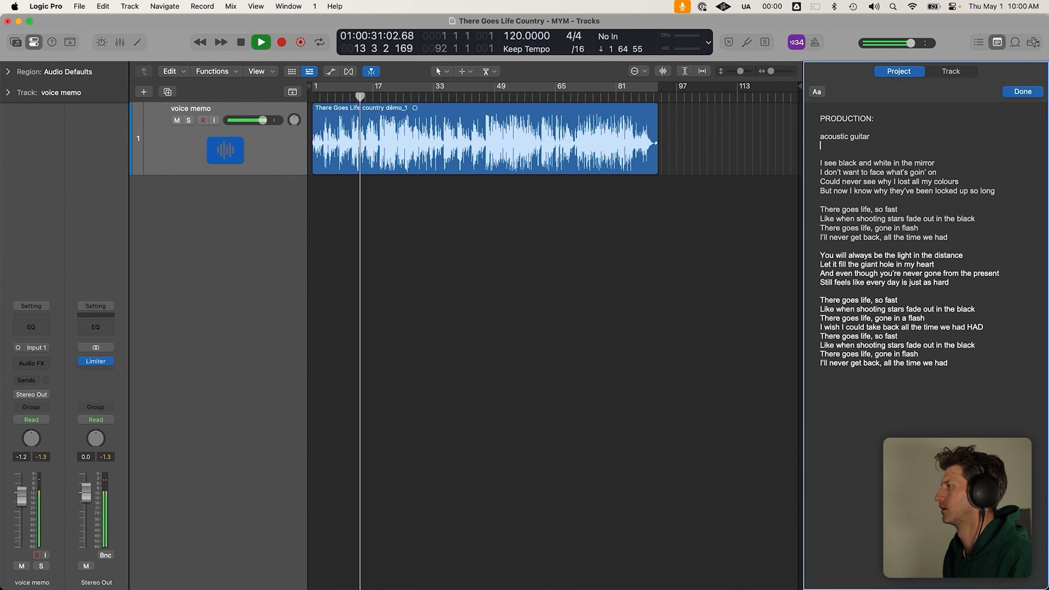
pyautogui.press('Up')
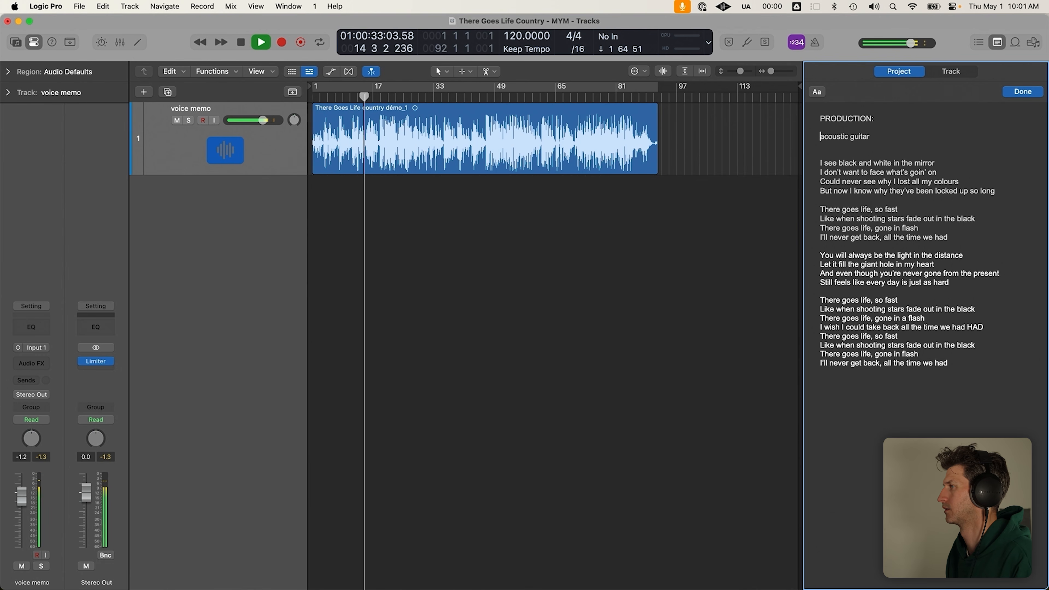
pyautogui.press('super+Right')
pyautogui.write('picking')
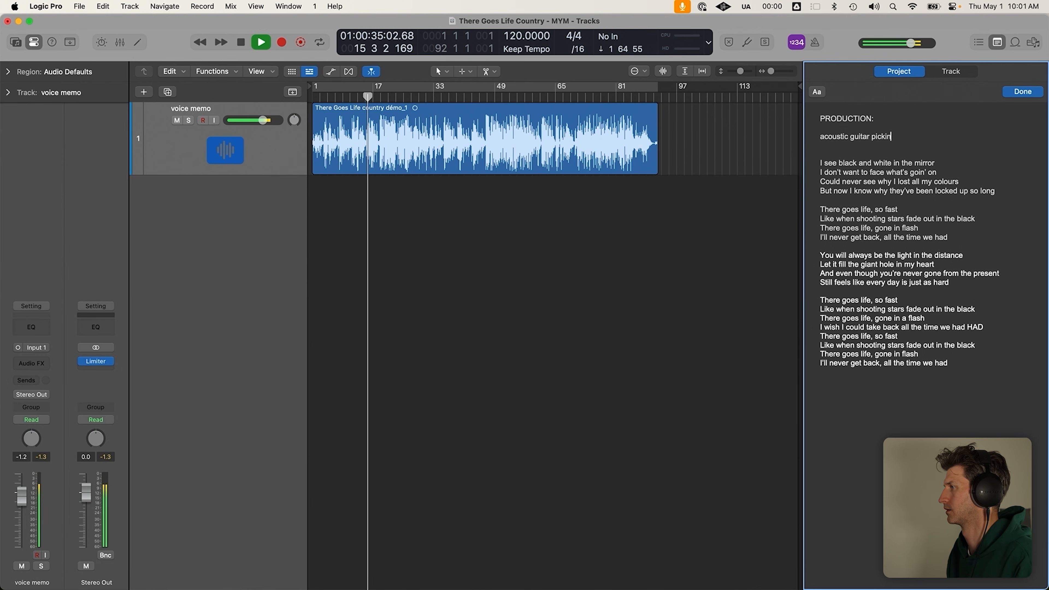
pyautogui.press('Return')
# Add lines for 'acoustic strumming', 'bass' and 'drusms - shaker, suffle?'
pyautogui.write('ac')
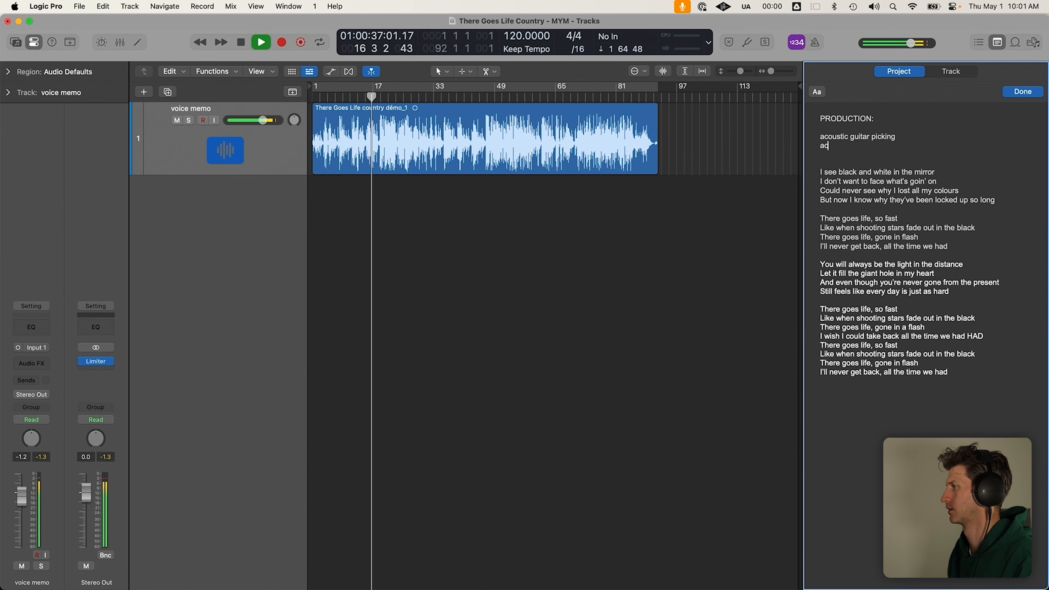
pyautogui.write('oustic strumming')
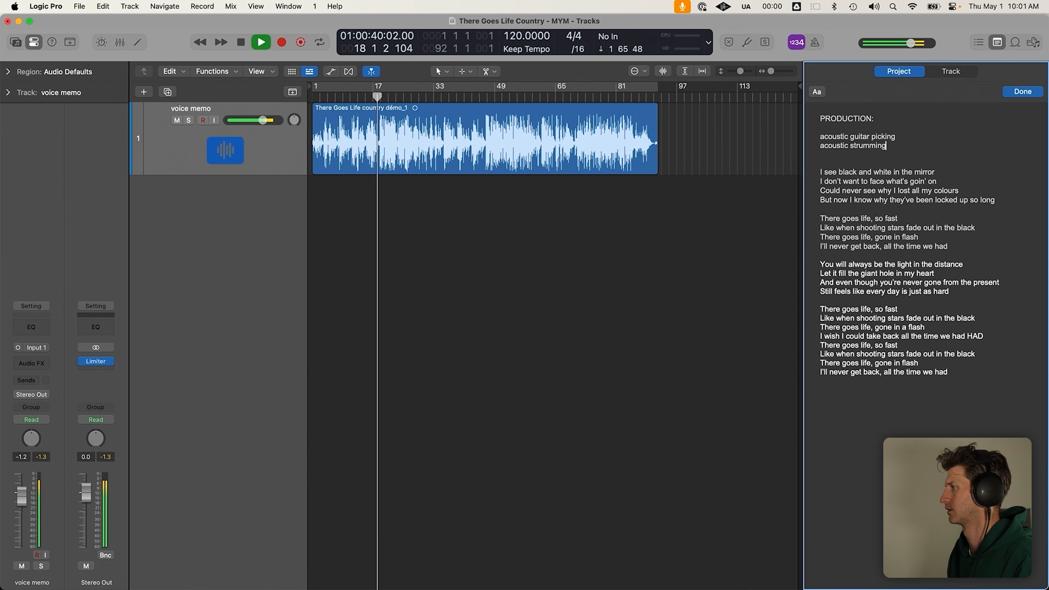
pyautogui.press('Return')
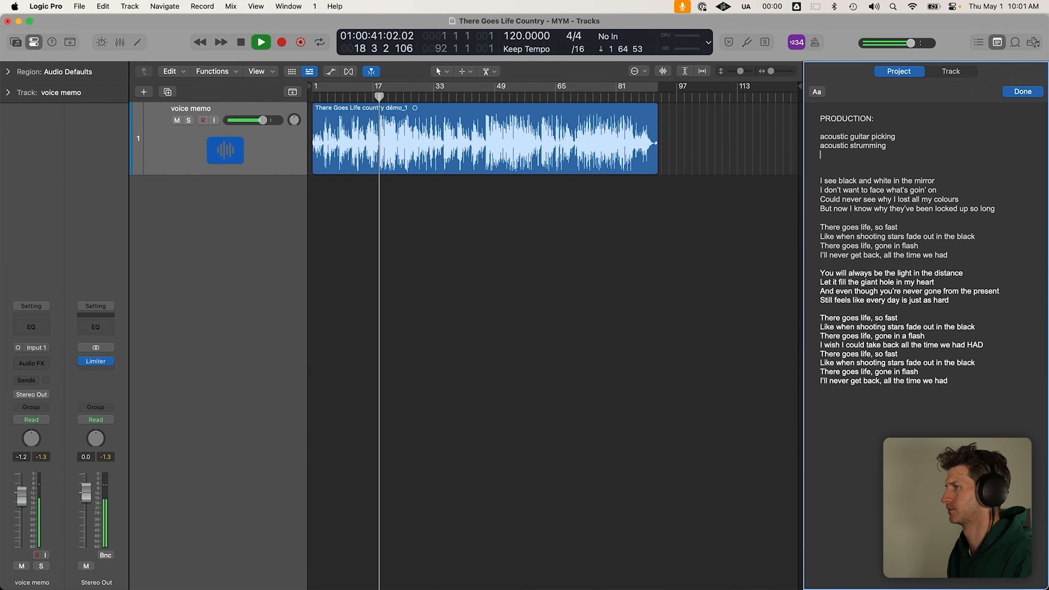
pyautogui.write('bass')
pyautogui.press('Return')
pyautogui.write('drus')
pyautogui.write('ms')
pyautogui.write(' - ')
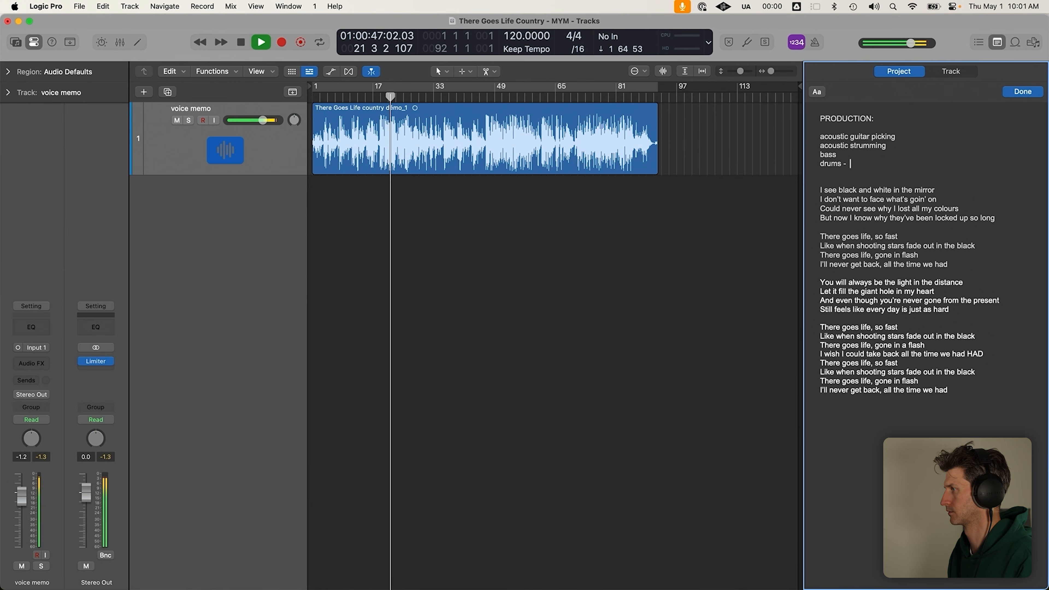
pyautogui.write('shaker, suffle?')
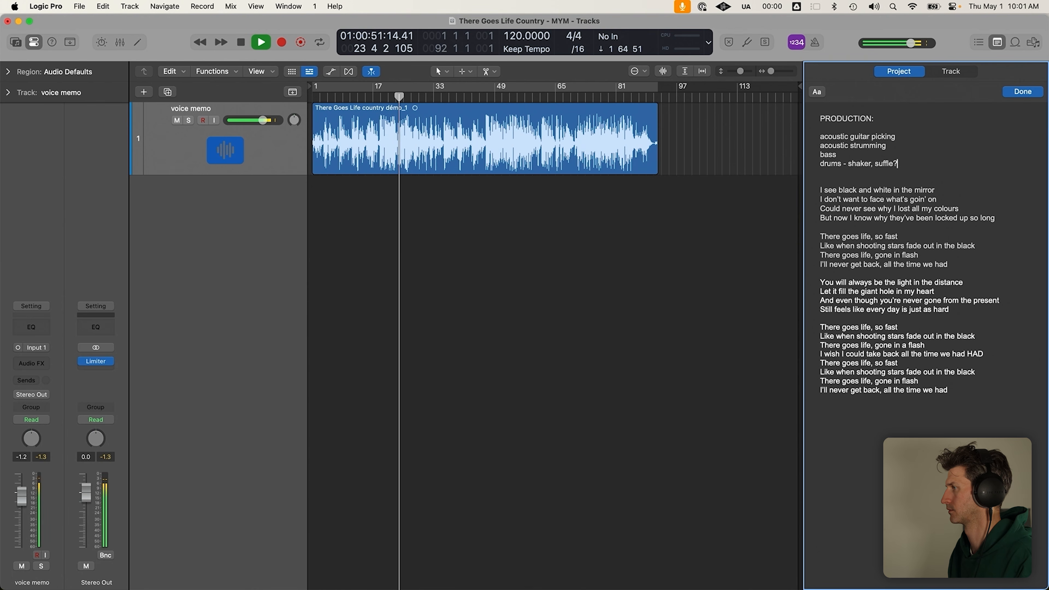
pyautogui.press('Return')
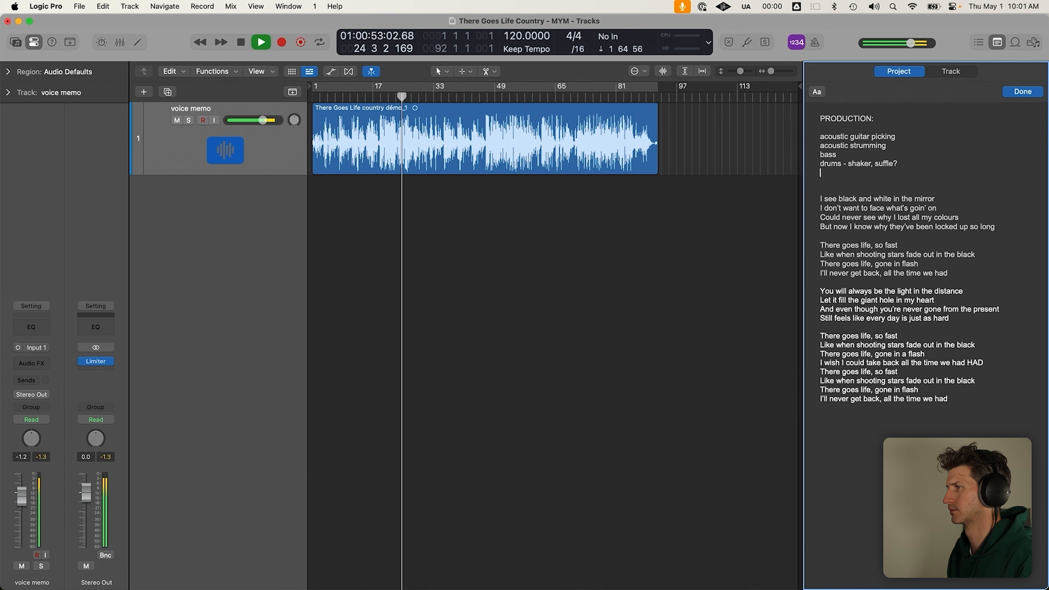
# Add 'pedal steel' and 'electric guitar; strum, lead?' lines
pyautogui.write('pedal steel')
pyautogui.press('Return')
pyautogui.write('electric guitar')
pyautogui.press('Return')
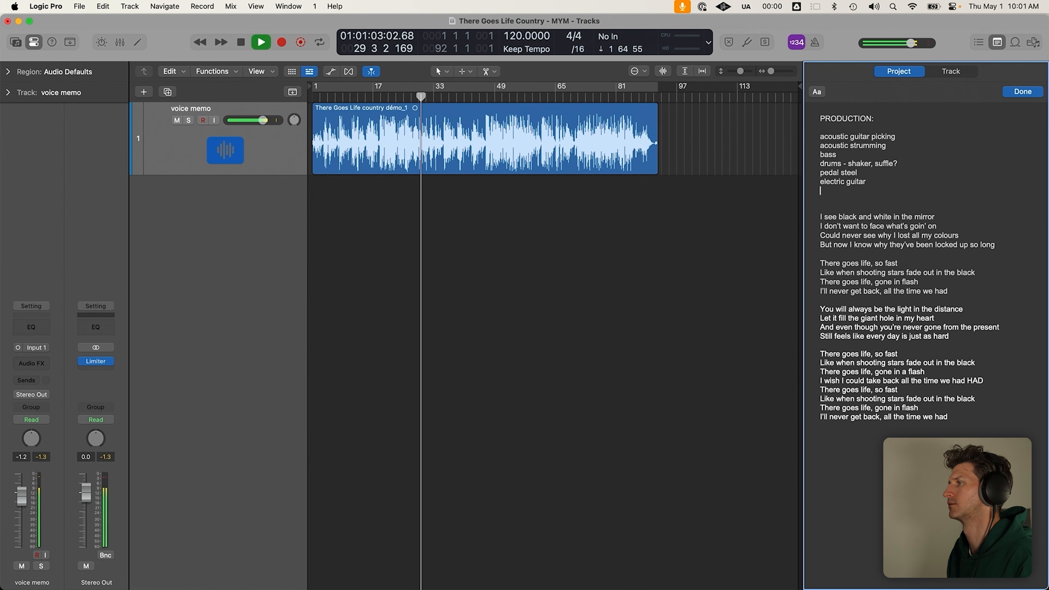
pyautogui.press('Up')
pyautogui.press('shift+super+Right')
pyautogui.press('Right')
pyautogui.write('; strum, lead')
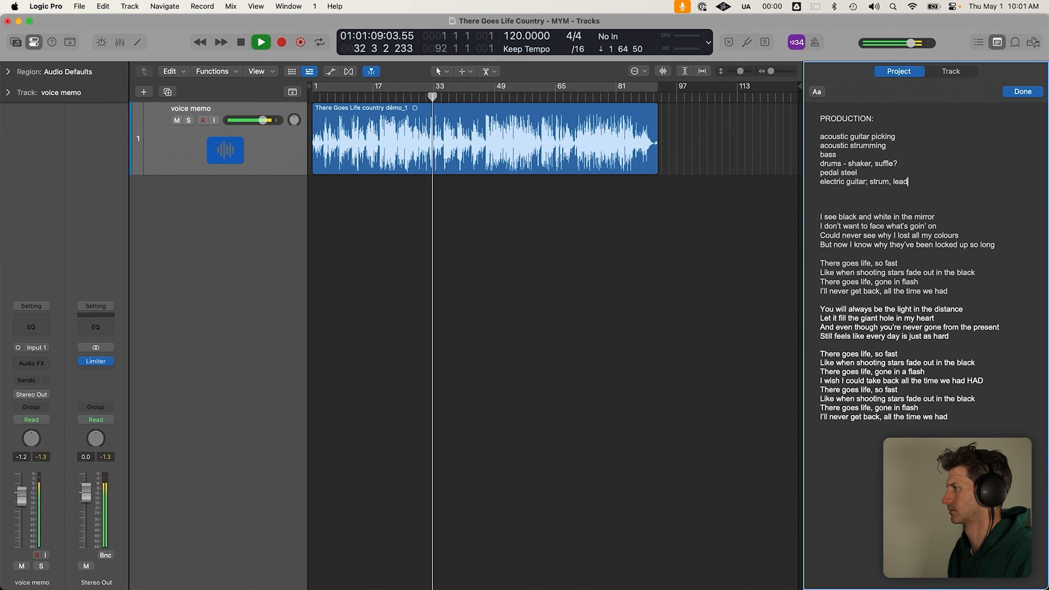
pyautogui.write('?')
pyautogui.press('Return')
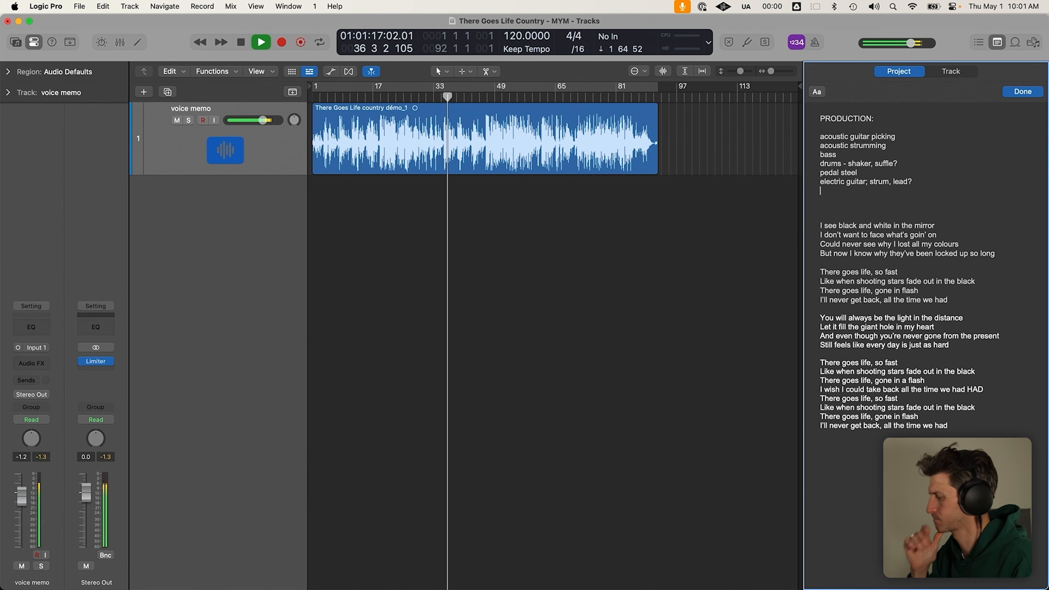
# Add 'mandolin?' and 'fiddle?', then insert a line above mandolin and start typing 'harmon'
pyautogui.write('mandolin?')
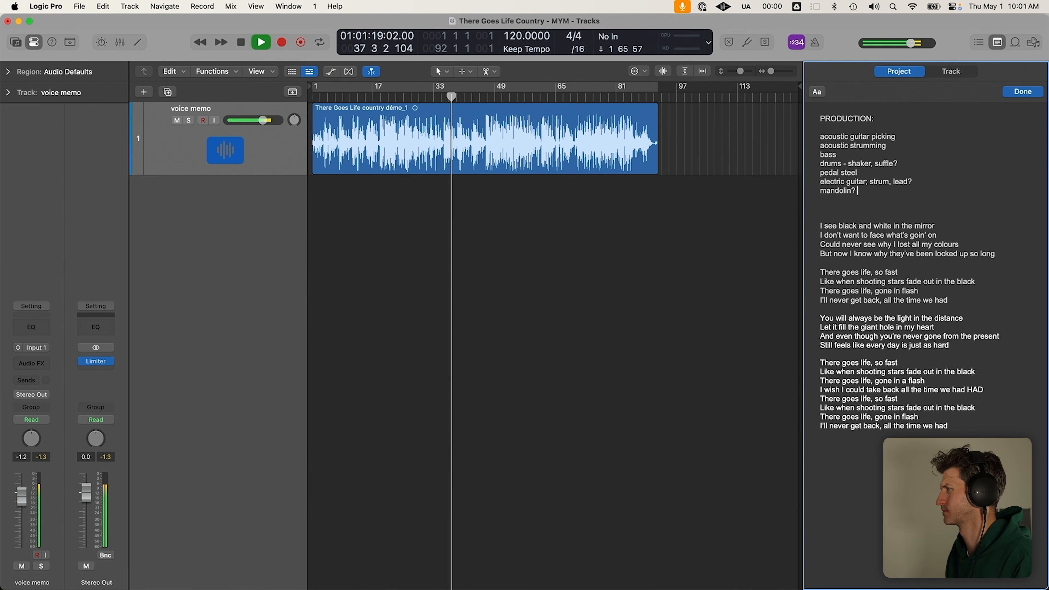
pyautogui.press('Return')
pyautogui.write('fiddle?')
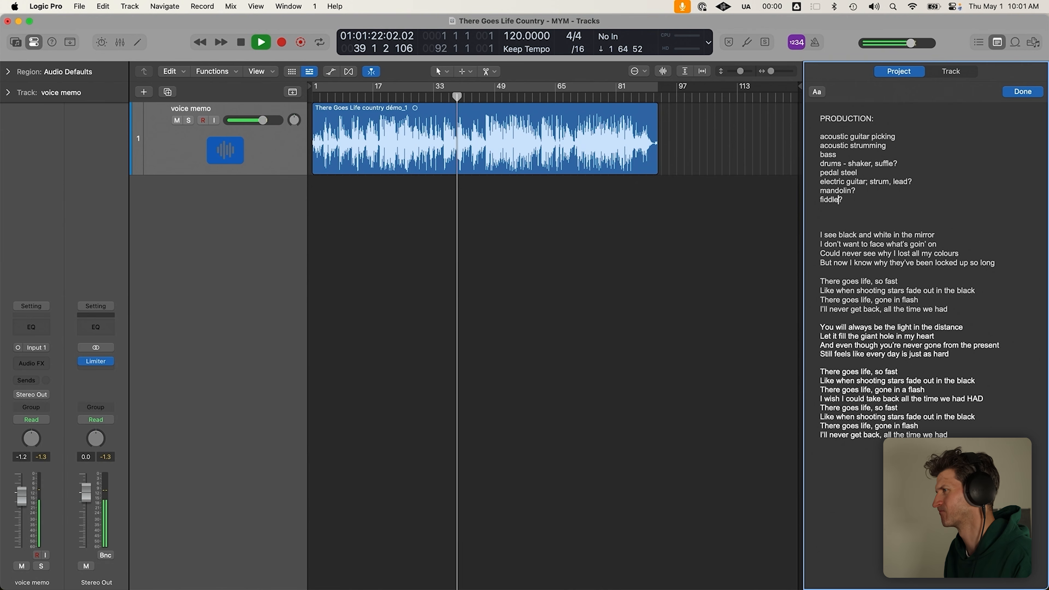
pyautogui.click(820, 191)
pyautogui.press('Return')
pyautogui.press('Up')
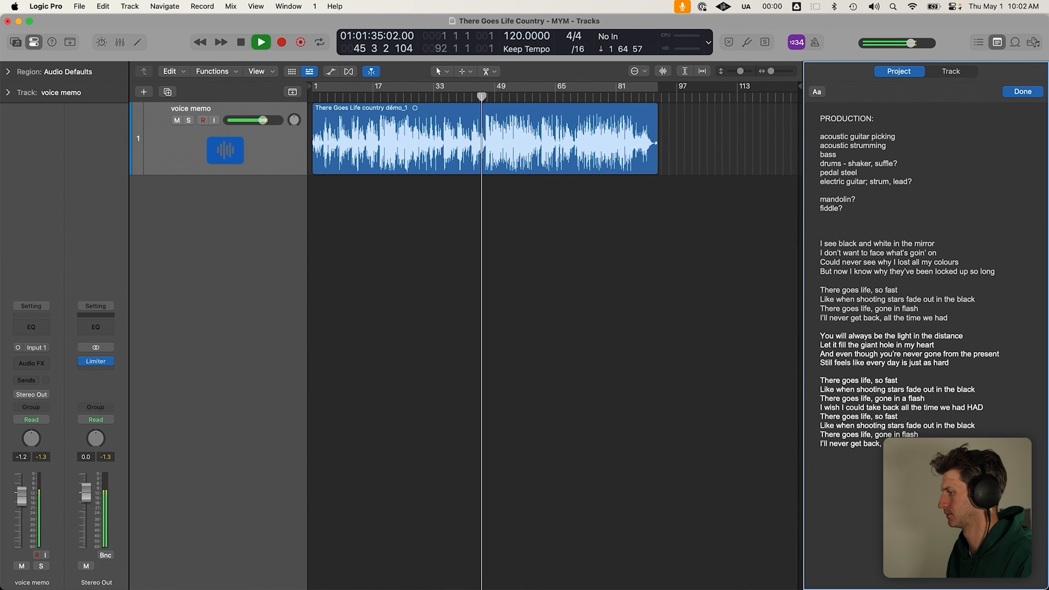
pyautogui.write('harmonies')
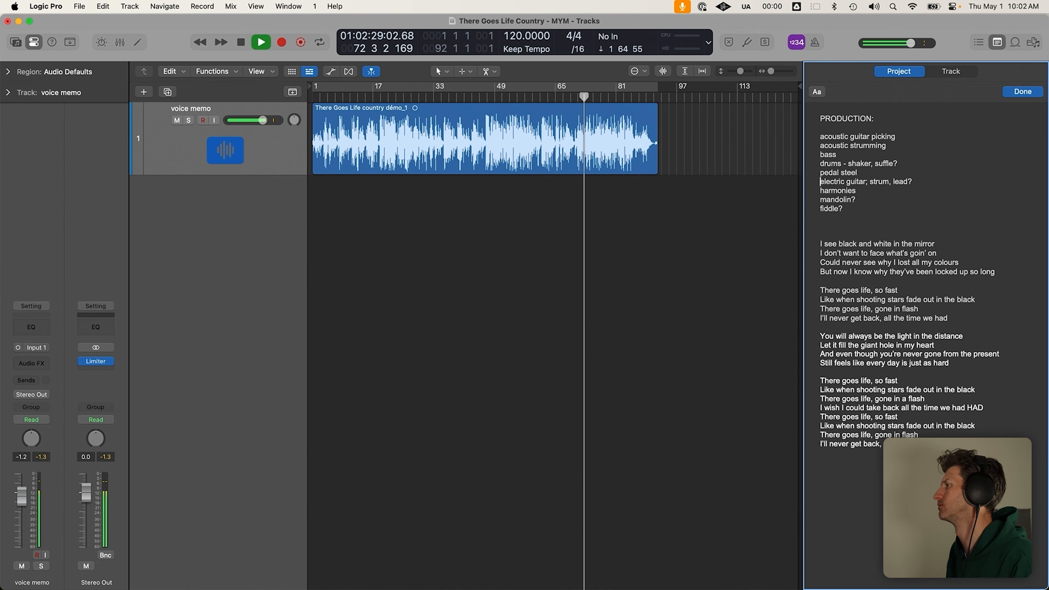
# Add ', full kit' to the drums line so it reads 'shaker, suffle, full kit?'
pyautogui.press('Up')
pyautogui.press('Down')
pyautogui.press('Down')
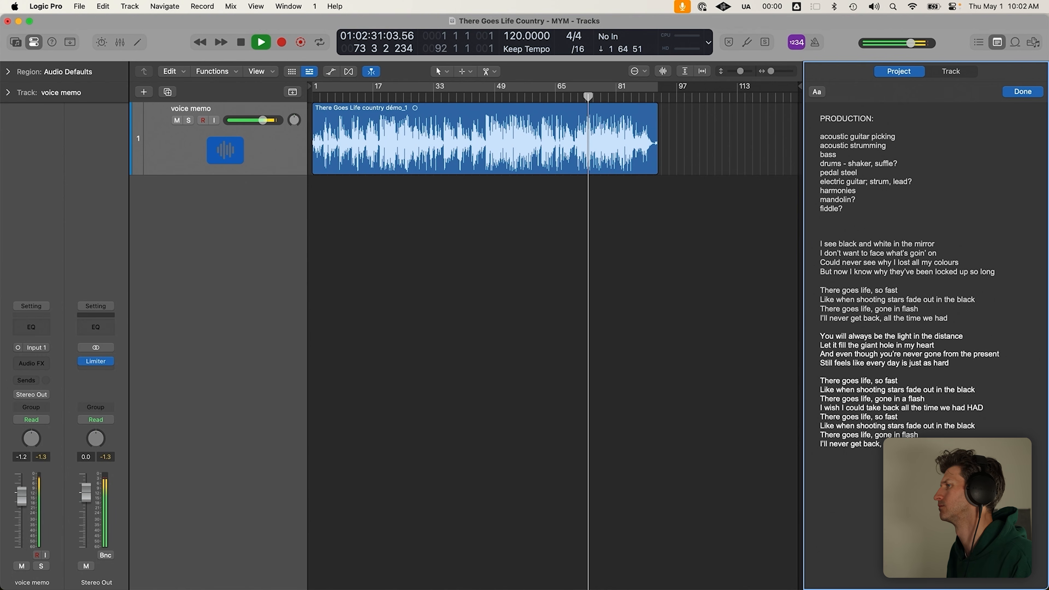
pyautogui.press('Up')
pyautogui.press('Up')
pyautogui.press('Down')
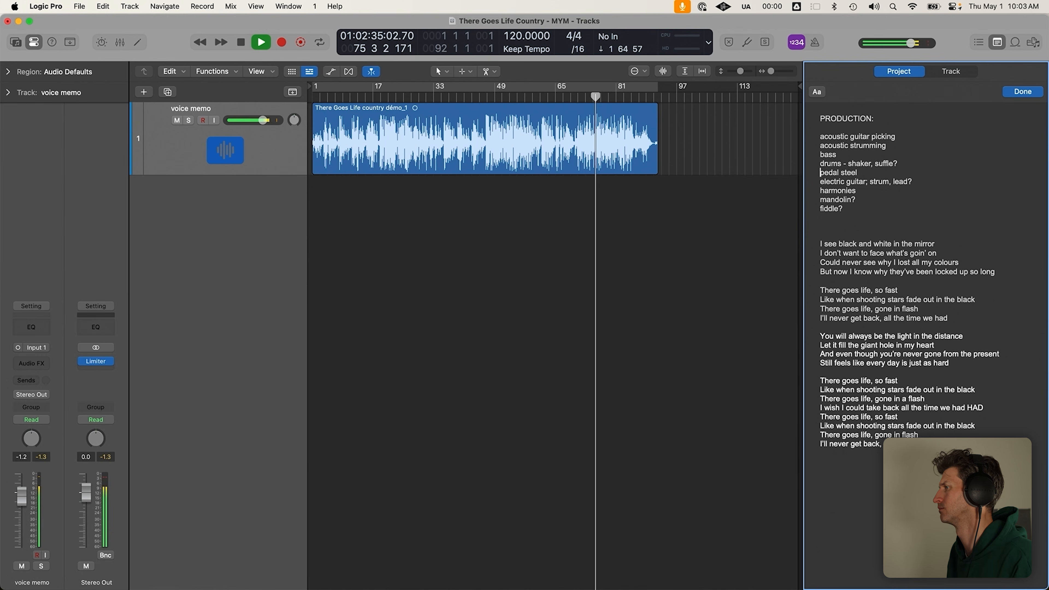
pyautogui.press('super+Right')
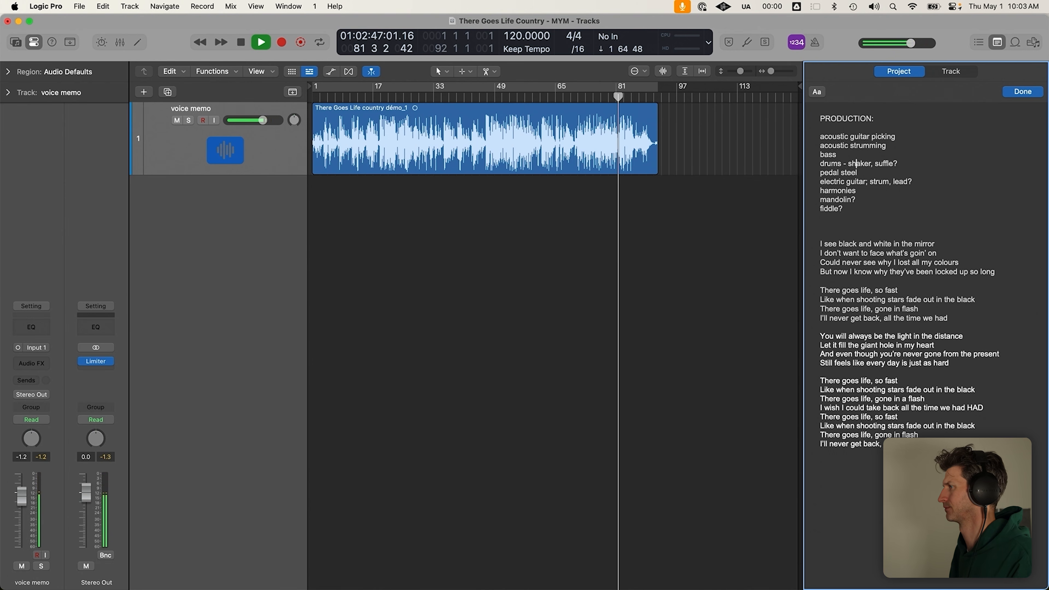
pyautogui.write(', full kit')
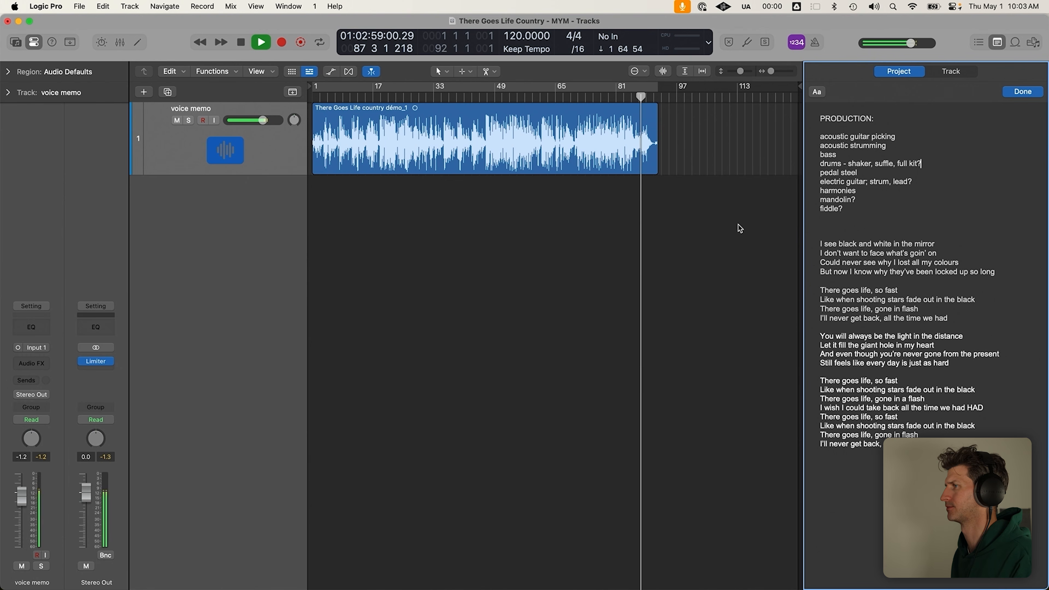
# Make the voice memo track taller
pyautogui.click(612, 155)
pyautogui.press('super+Down')
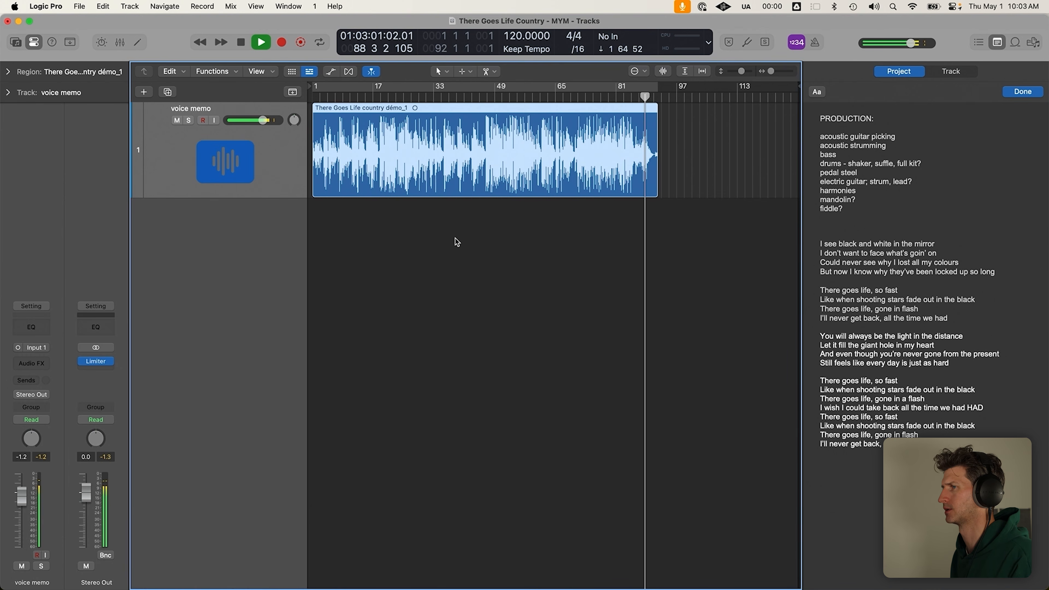
pyautogui.click(523, 213)
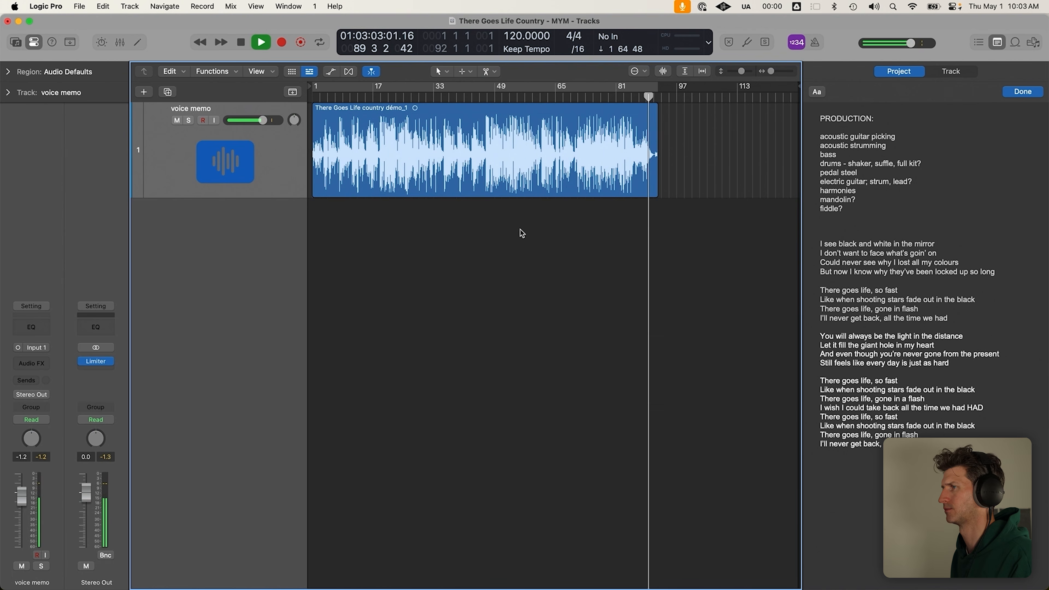
pyautogui.click(622, 191)
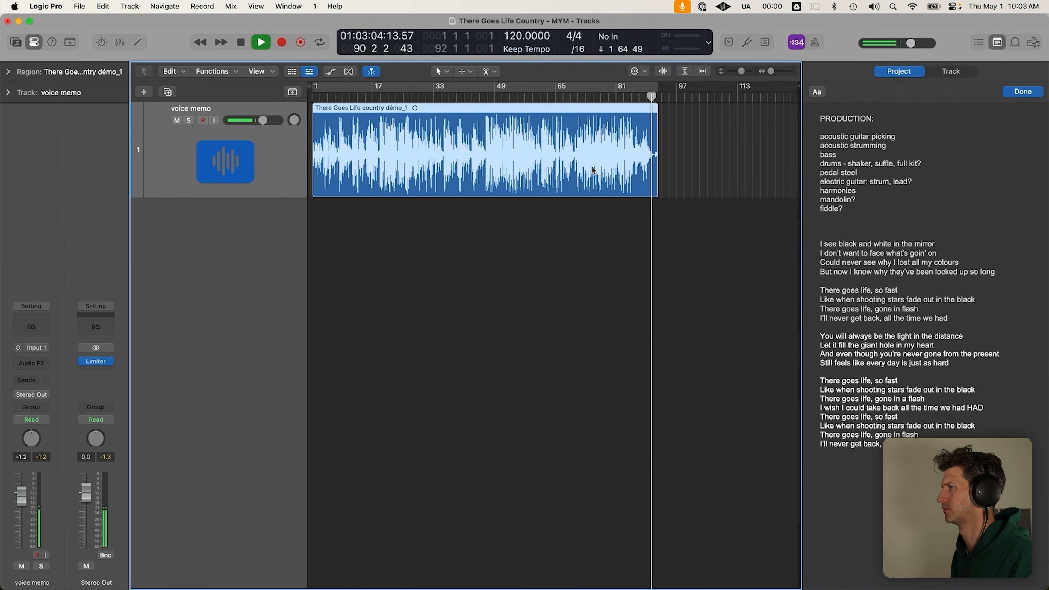
pyautogui.click(684, 167)
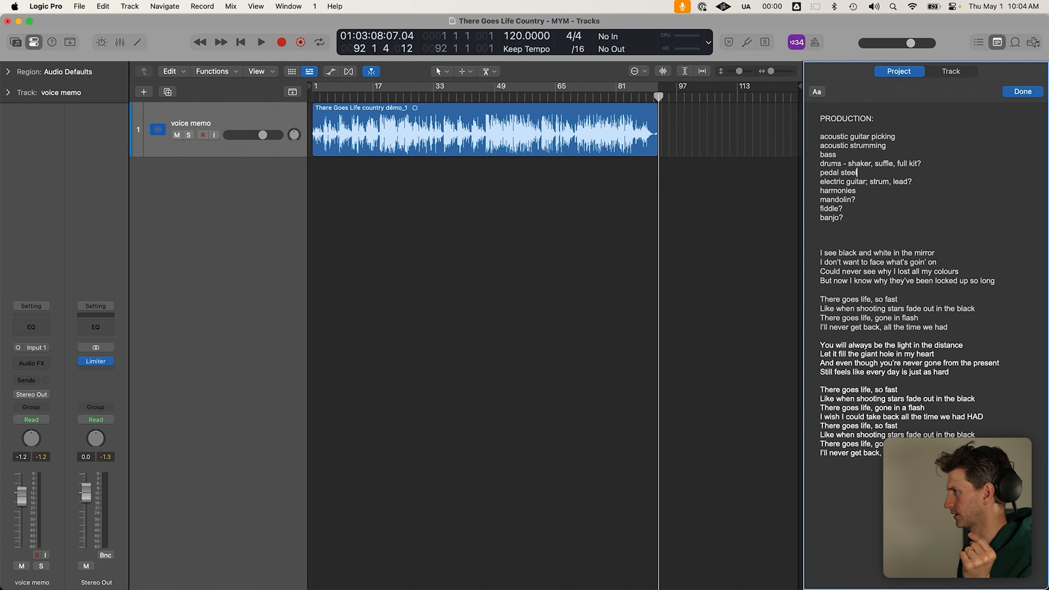
# Add a piano line after pedal steel and insert a blank line under PRODUCTION:
pyautogui.press('Return')
pyautogui.write('pioano / organ')
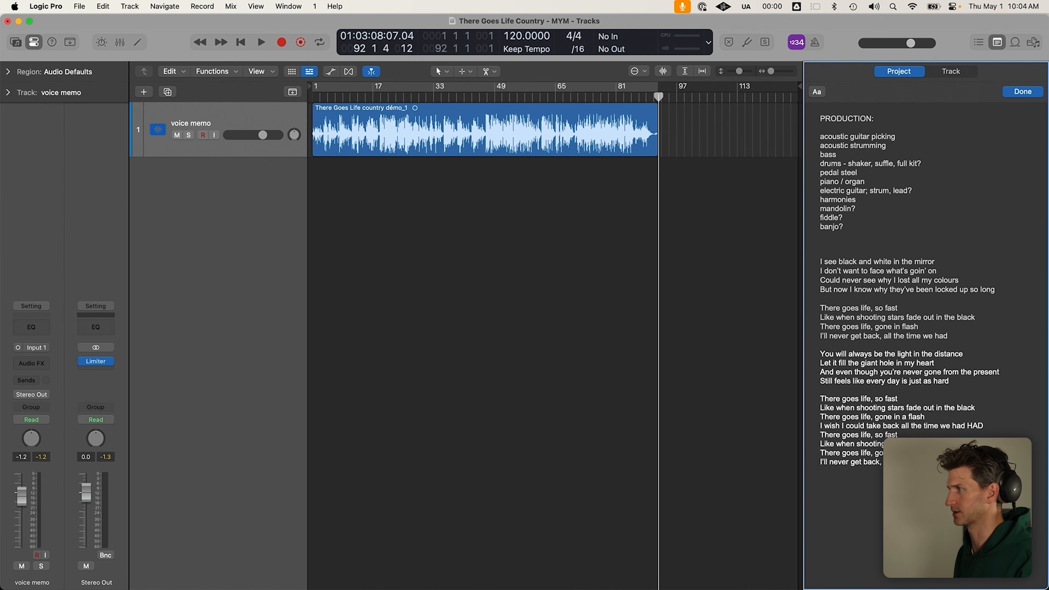
pyautogui.click(382, 133)
pyautogui.click(889, 123)
pyautogui.press('Return')
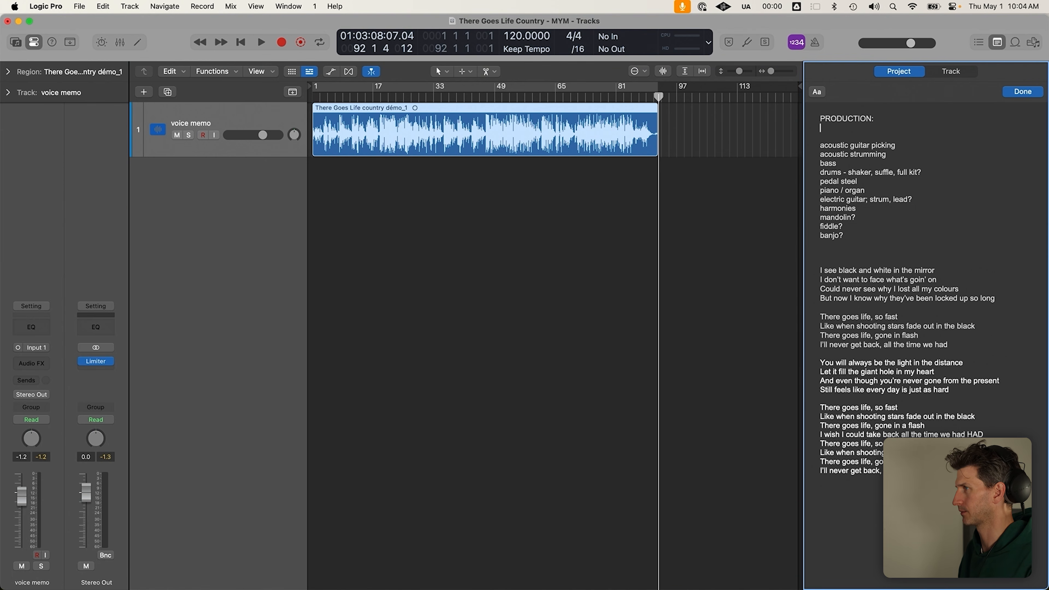
# Add 'key:' under PRODUCTION: with 'G major' on the line beneath it
pyautogui.press('Return')
pyautogui.write('key: Ga')
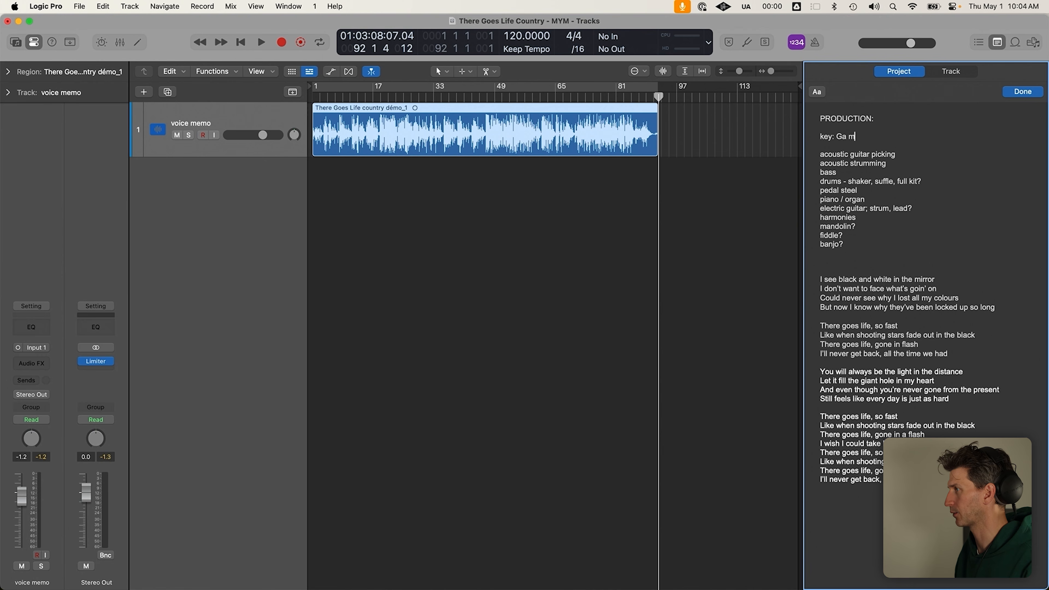
pyautogui.write('major')
pyautogui.press('Return')
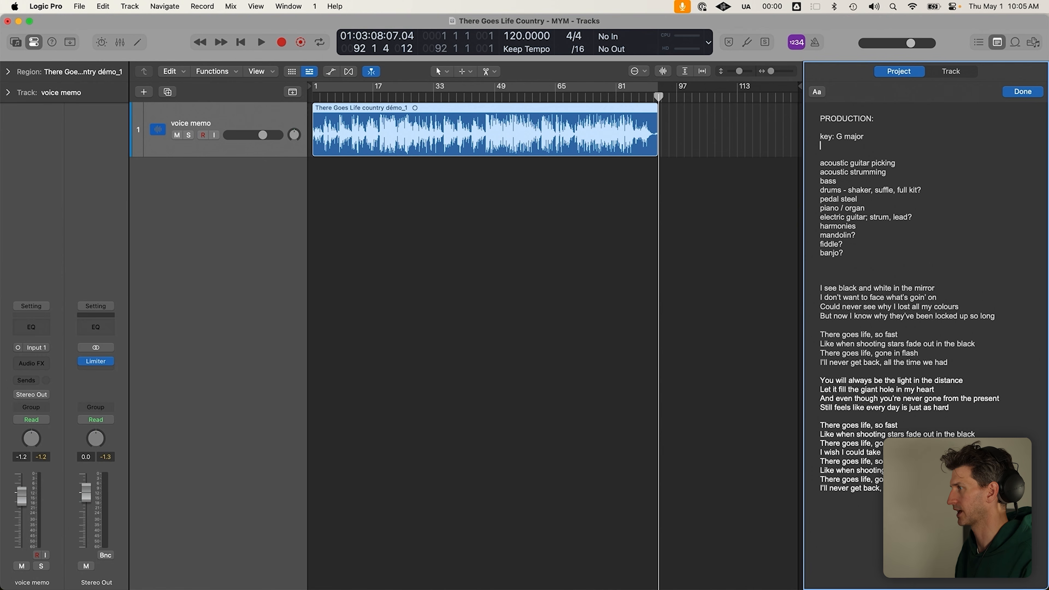
pyautogui.press('Left')
pyautogui.press('Return')
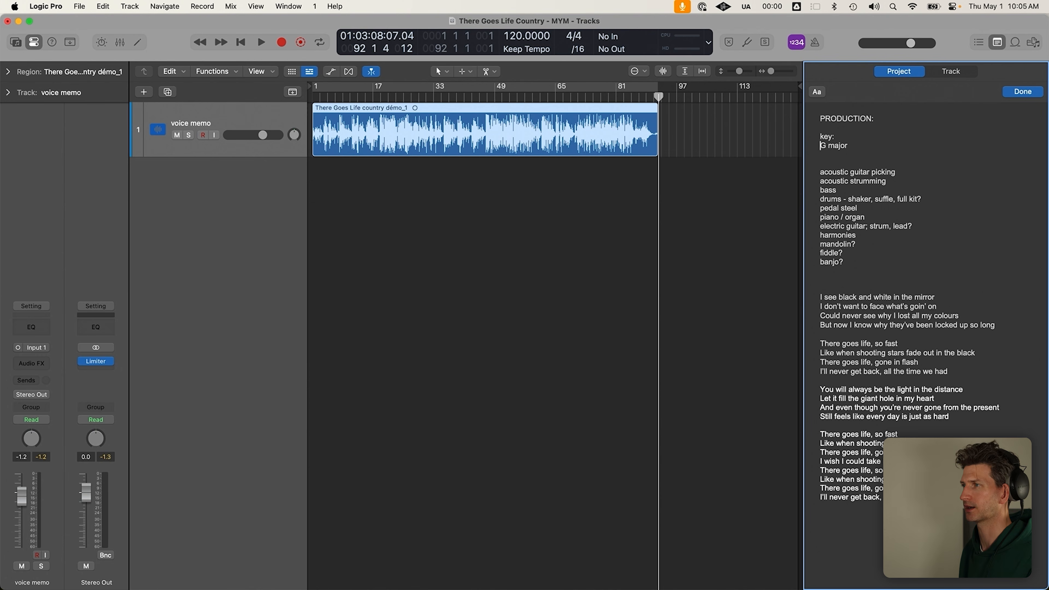
# Toggle cycle playback on and back off over the region
pyautogui.scroll(-2, 583, 242)
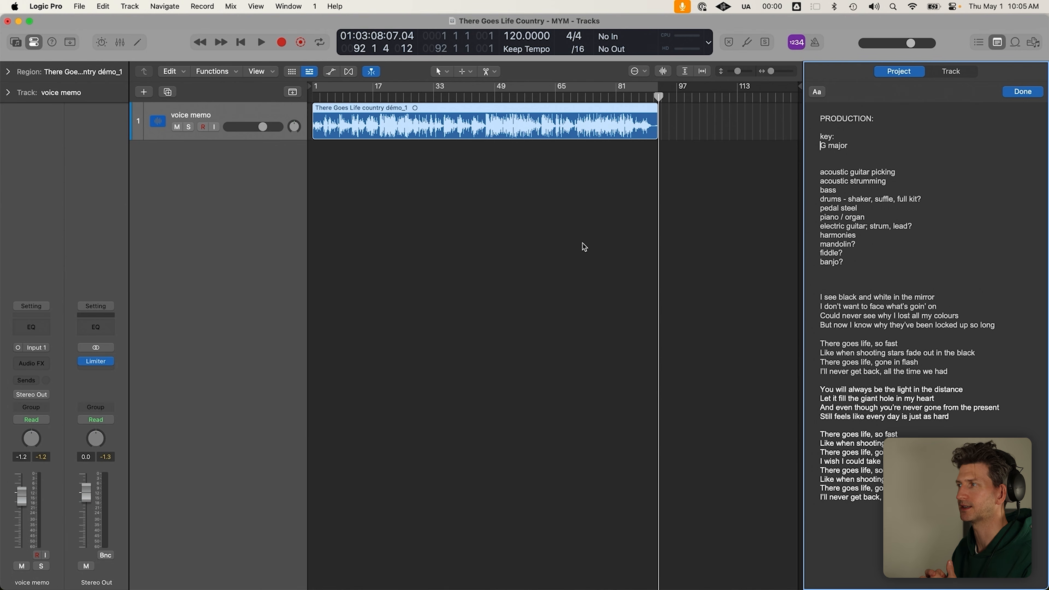
pyautogui.click(650, 303)
pyautogui.press('c')
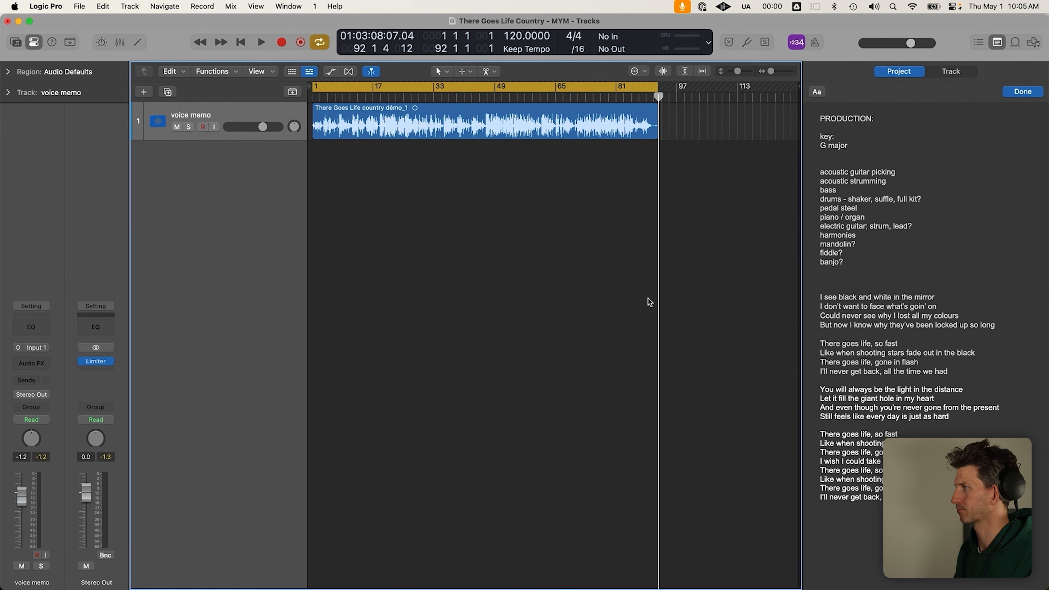
pyautogui.press('c')
# Add a 'tempo:' line below G major and move the playhead to bar 15
pyautogui.click(906, 135)
pyautogui.click(902, 142)
pyautogui.press('Return')
pyautogui.press('Return')
pyautogui.write('tempo')
pyautogui.click(494, 174)
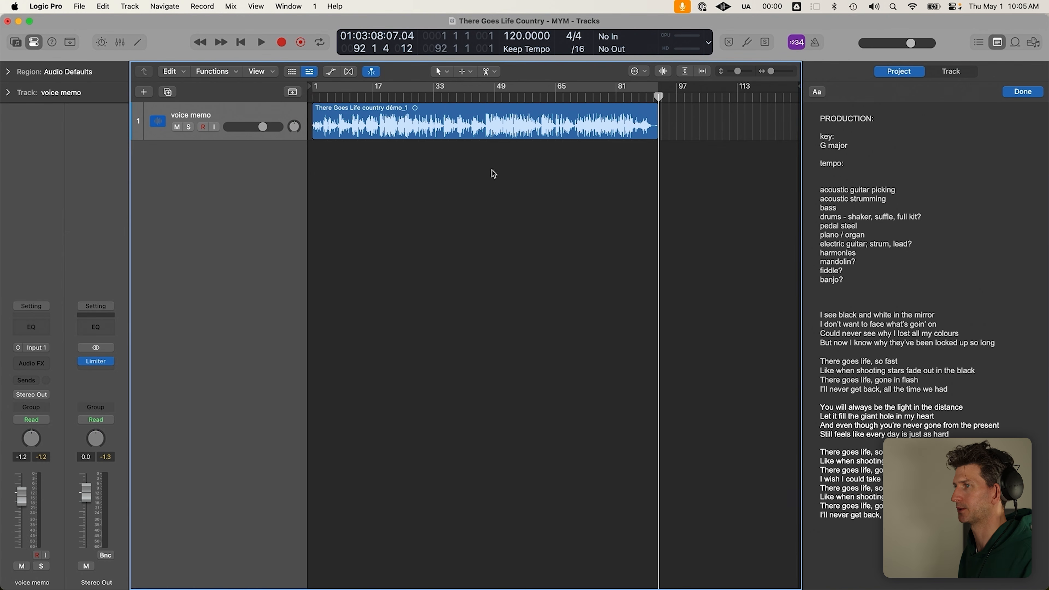
pyautogui.click(365, 99)
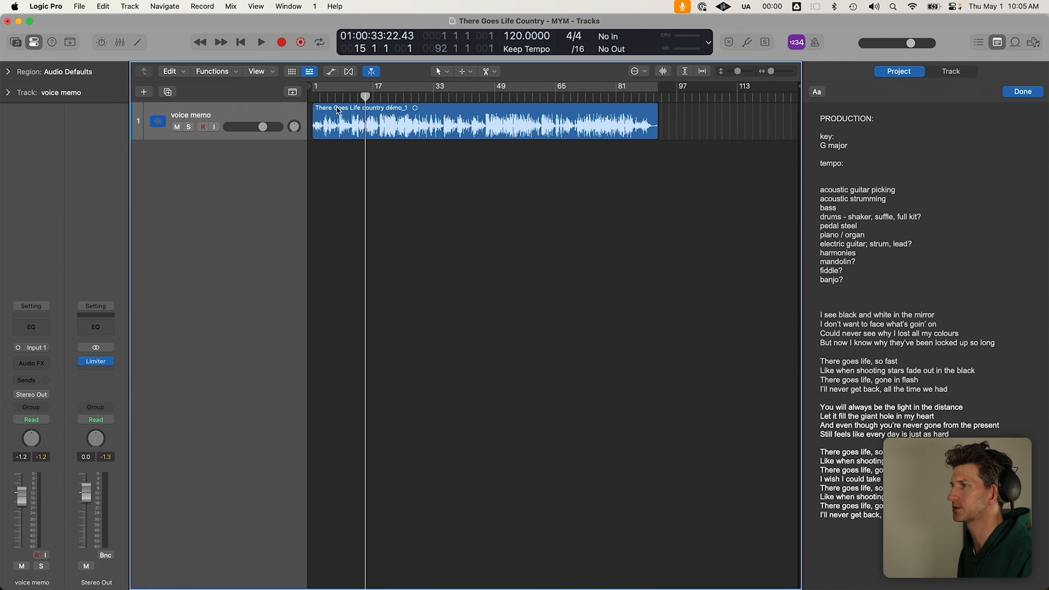
# Mute the voice memo track, then duplicate it as a test copy and delete the duplicate
pyautogui.click(182, 128)
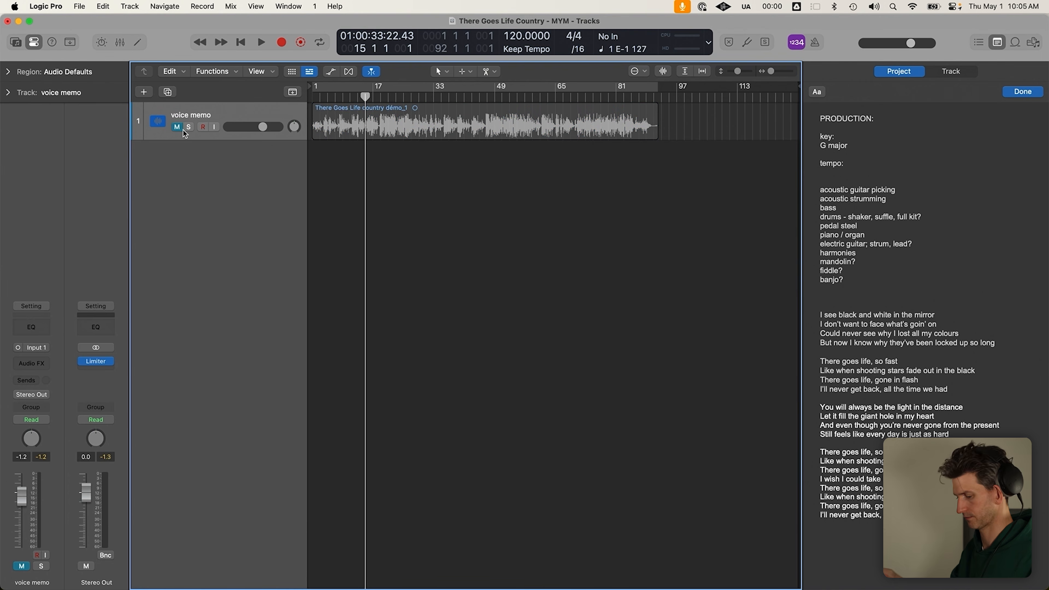
pyautogui.press('super+d')
pyautogui.click(176, 166)
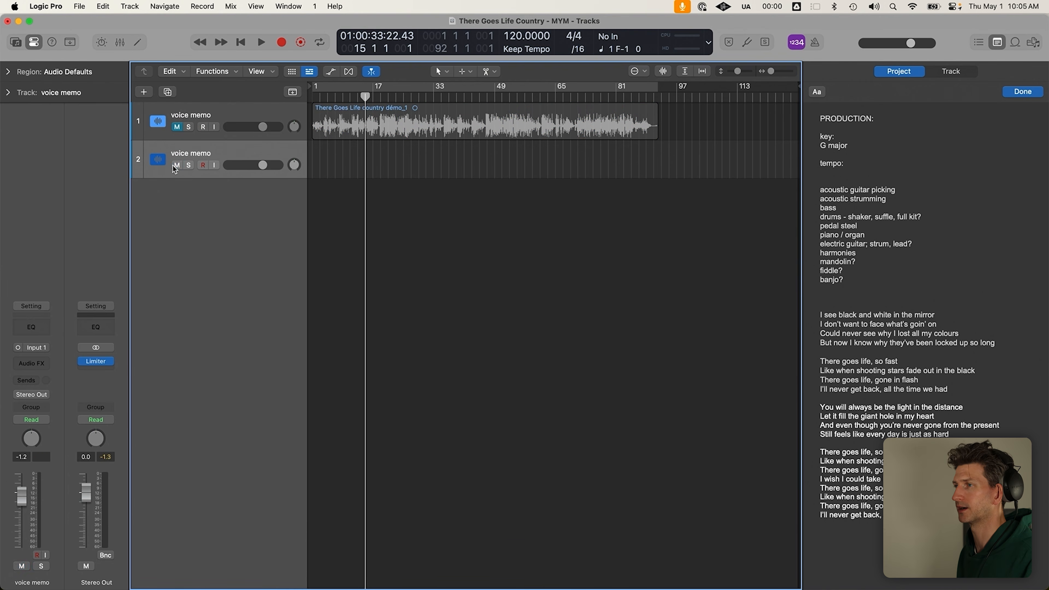
pyautogui.press('super+BackSpace')
# Turn on the metronome and set the project tempo to 85 BPM
pyautogui.click(676, 96)
pyautogui.click(815, 43)
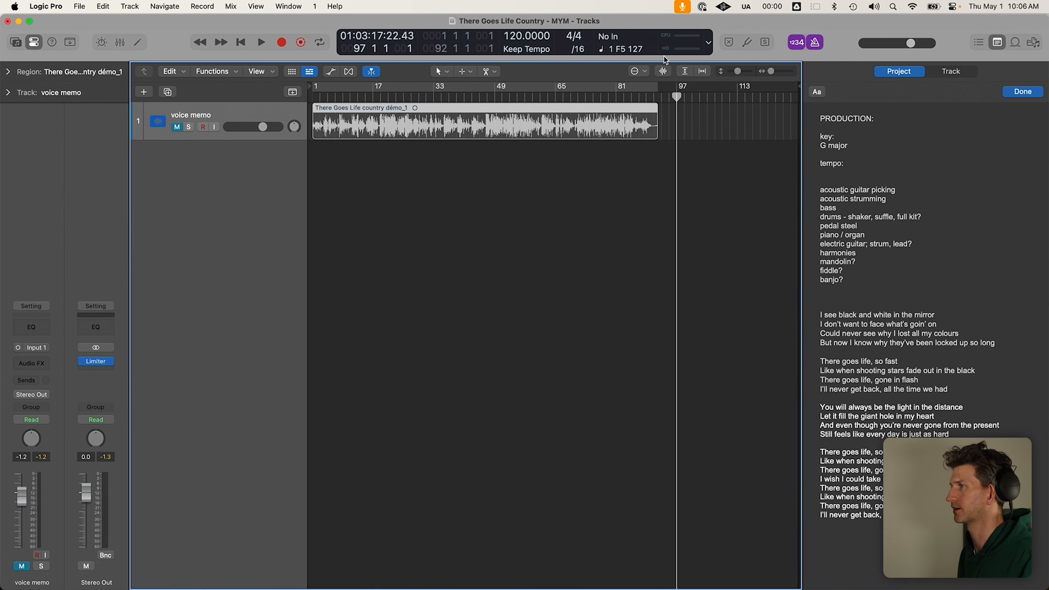
pyautogui.doubleClick(513, 35)
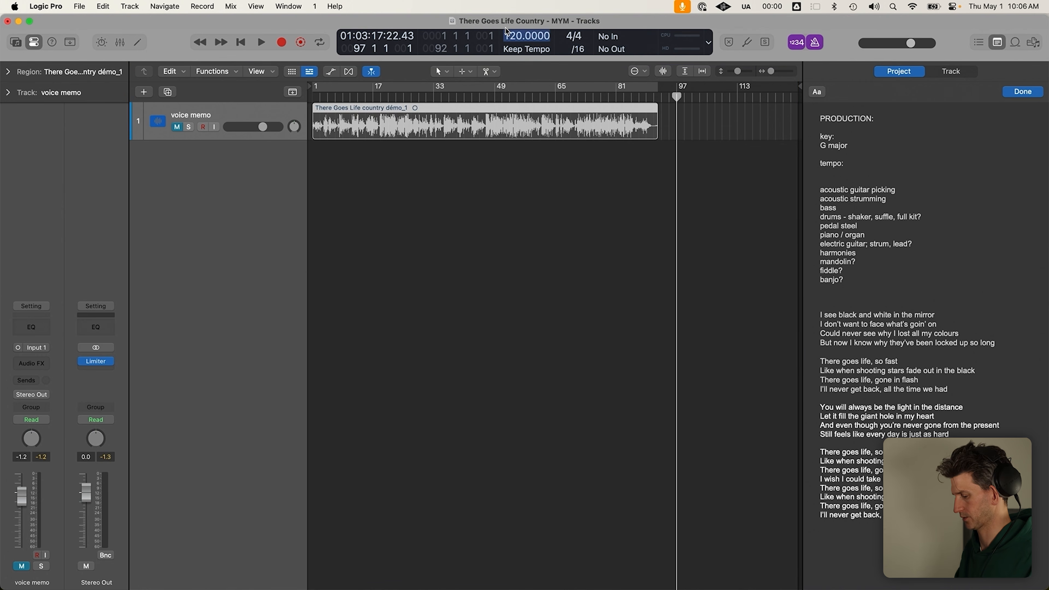
pyautogui.write('85')
pyautogui.press('Return')
# Audition the 85 BPM tempo from bar 72 with the voice memo region selected
pyautogui.click(584, 96)
pyautogui.press('space')
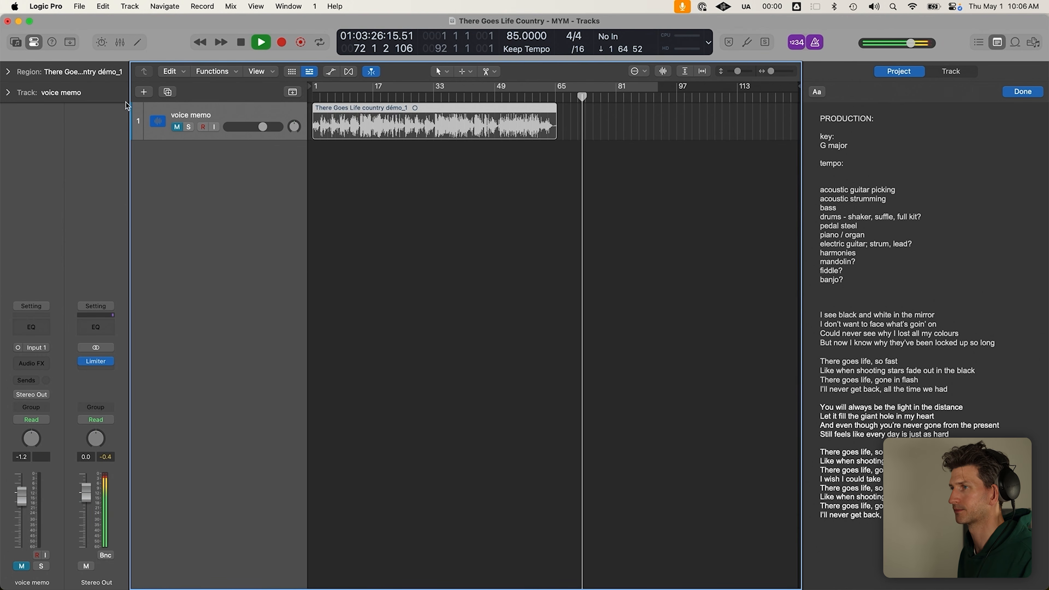
pyautogui.click(198, 123)
pyautogui.scroll(2, 406, 120)
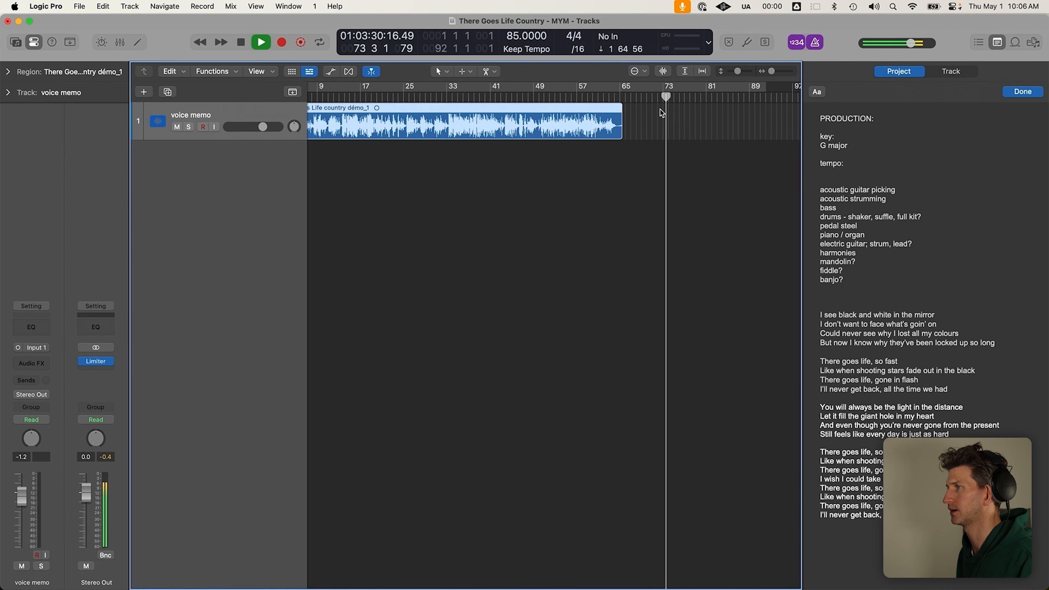
pyautogui.scroll(5, 649, 121)
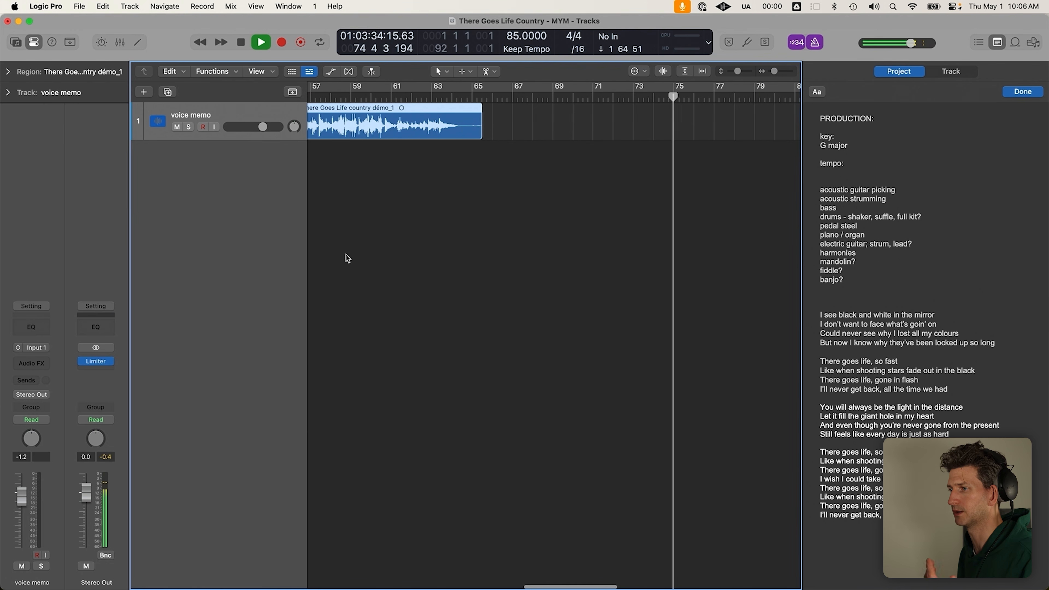
pyautogui.scroll(-3, 594, 193)
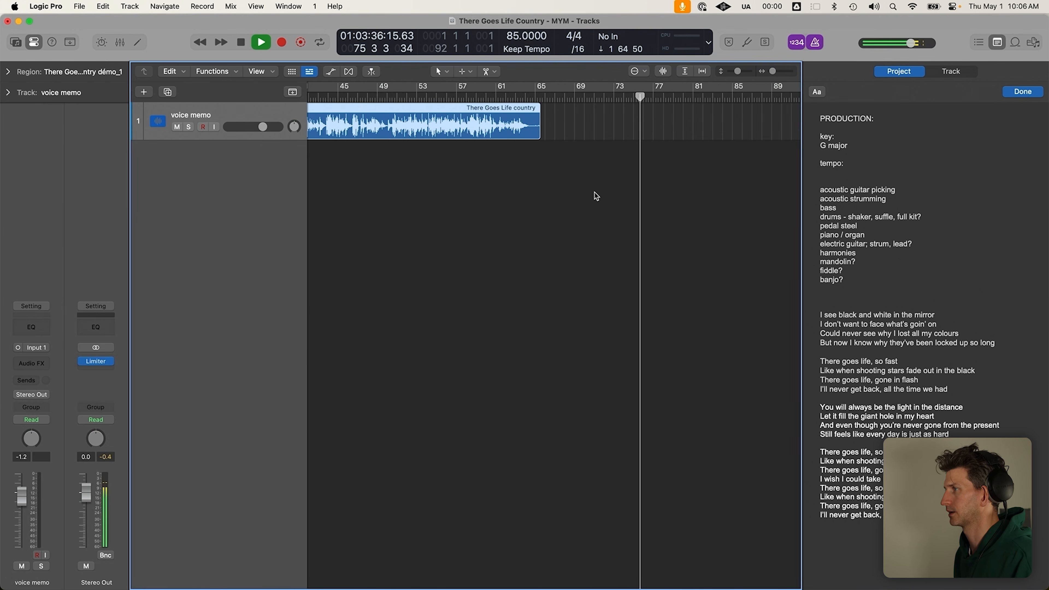
pyautogui.scroll(5, 602, 196)
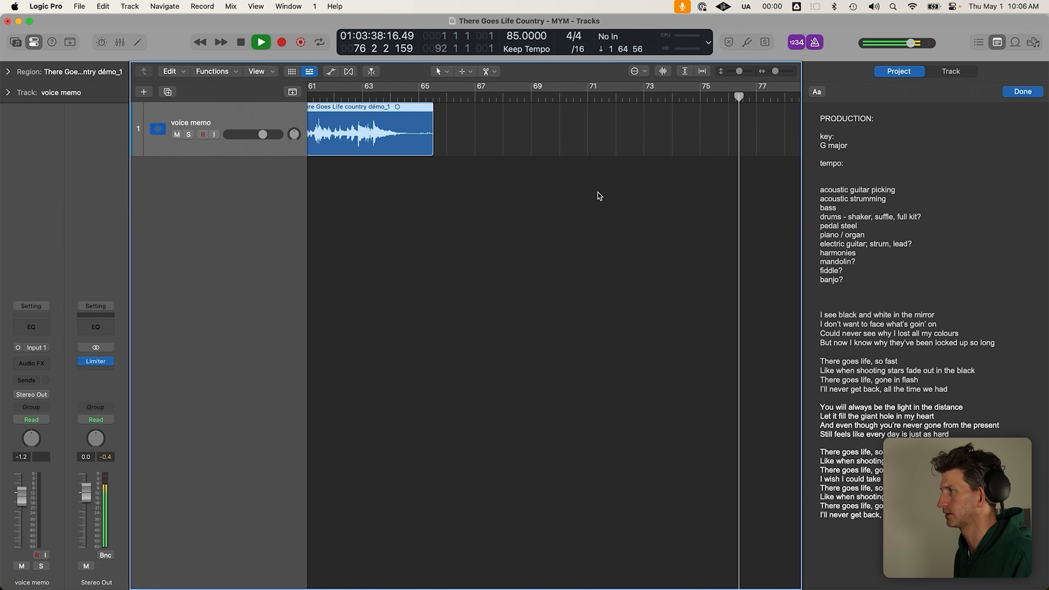
pyautogui.hscroll(3, 597, 194)
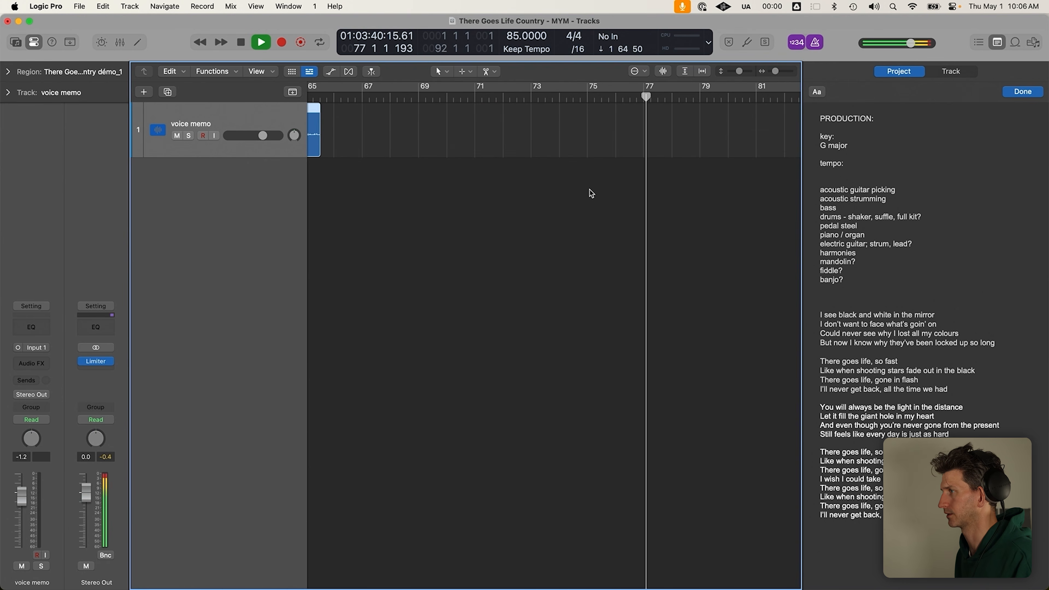
pyautogui.press('space')
# Lower the tempo to about 80 BPM and audition it from around bar 71
pyautogui.moveTo(516, 37); pyautogui.dragTo(517, 45)
pyautogui.moveTo(503, 94); pyautogui.dragTo(503, 93)
pyautogui.press('space')
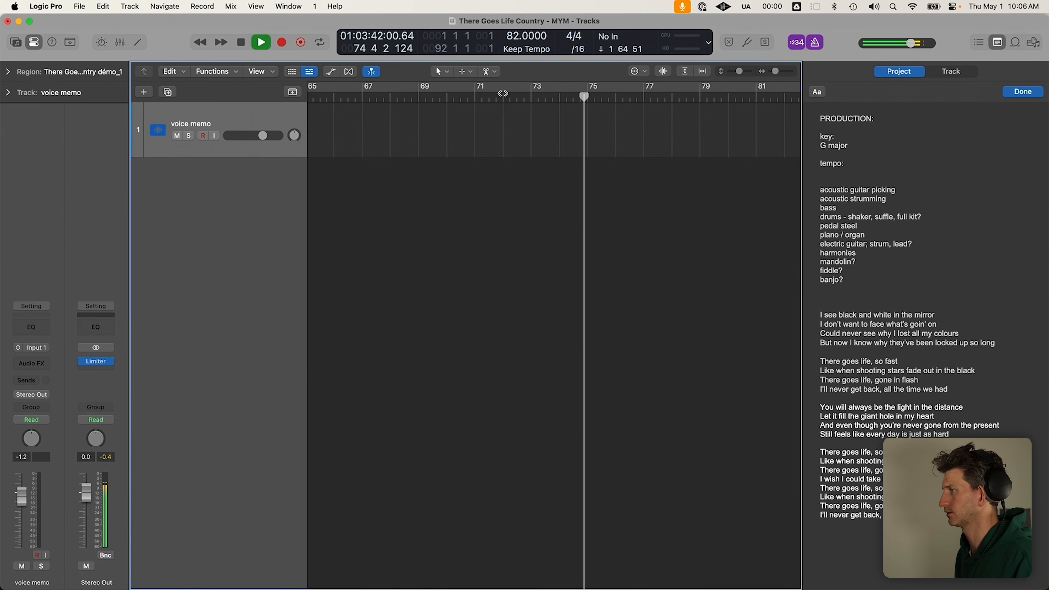
pyautogui.scroll(-5, 524, 138)
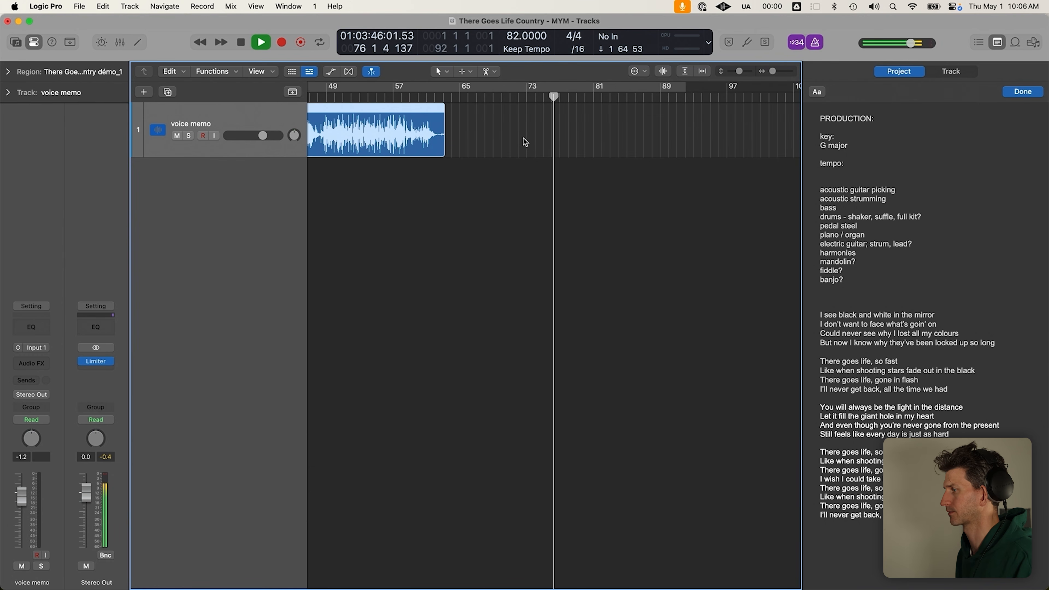
pyautogui.press('space')
pyautogui.click(462, 99)
pyautogui.keyDown('ctrl'); pyautogui.keyDown('alt'); pyautogui.click(494, 194); pyautogui.keyUp('alt'); pyautogui.keyUp('ctrl')
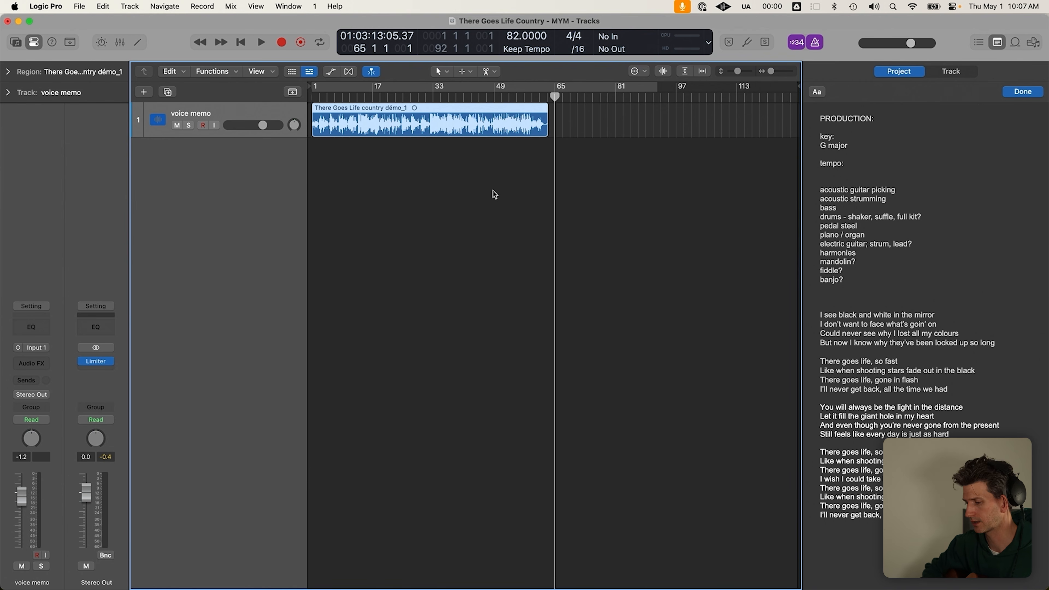
pyautogui.press('space')
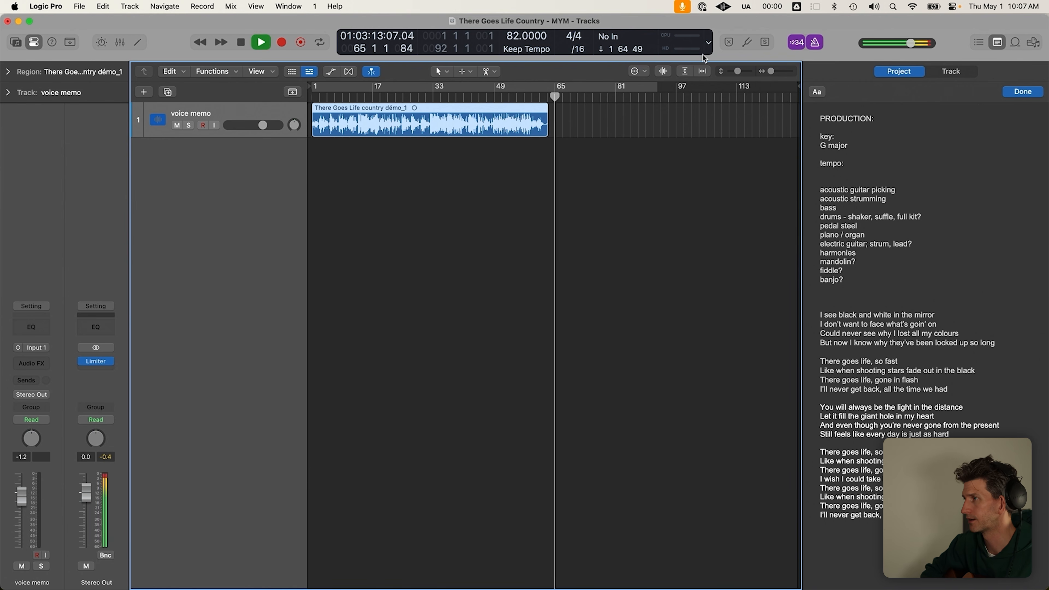
pyautogui.press('space')
# Drag the tempo down from 82 to 79 BPM, audition it, then deselect the region
pyautogui.moveTo(510, 32); pyautogui.dragTo(510, 39)
pyautogui.press('space')
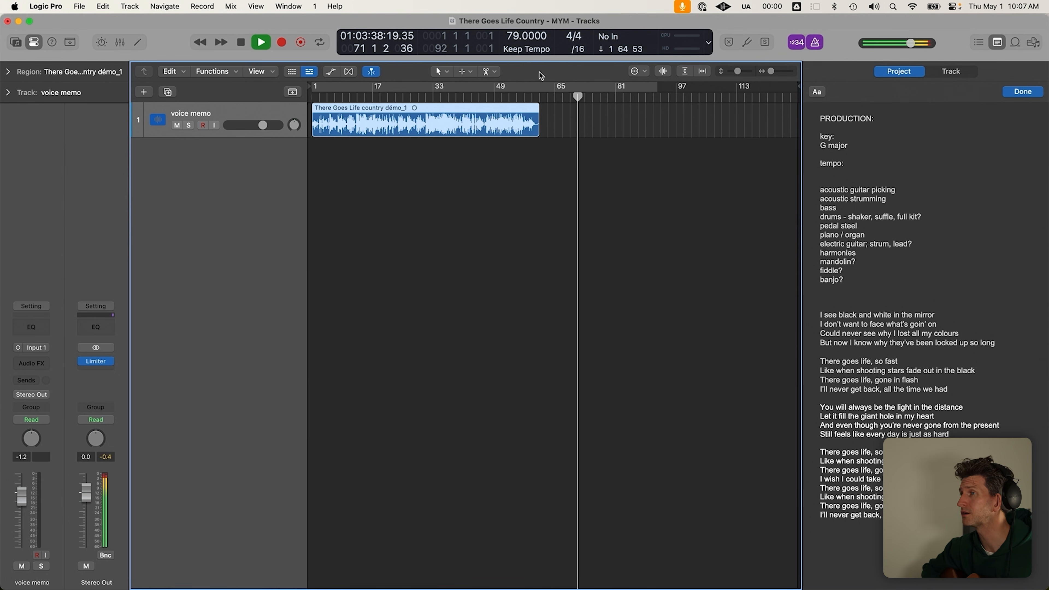
pyautogui.press('space')
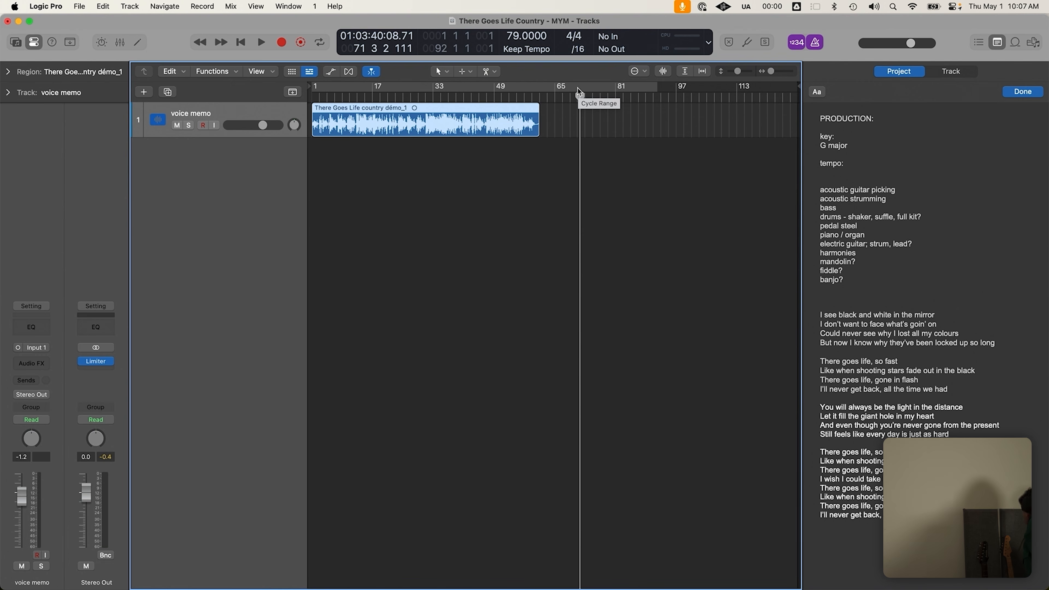
pyautogui.click(617, 135)
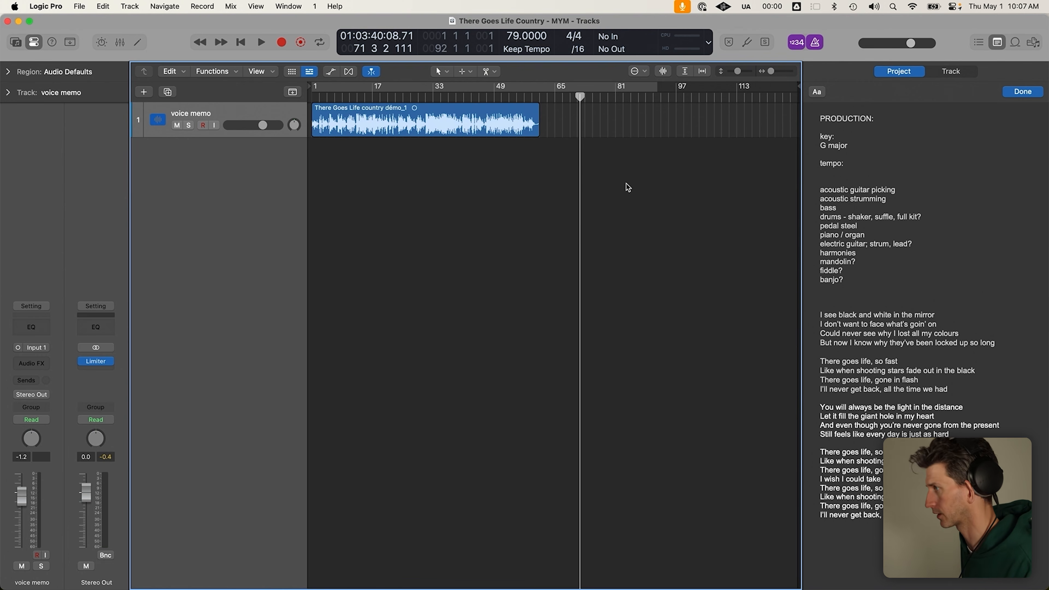
# Make the voice memo track taller and delete the blank line under tempo in the notes
pyautogui.click(234, 117)
pyautogui.press('super+Down')
pyautogui.click(403, 219)
pyautogui.hscroll(-1, 404, 219)
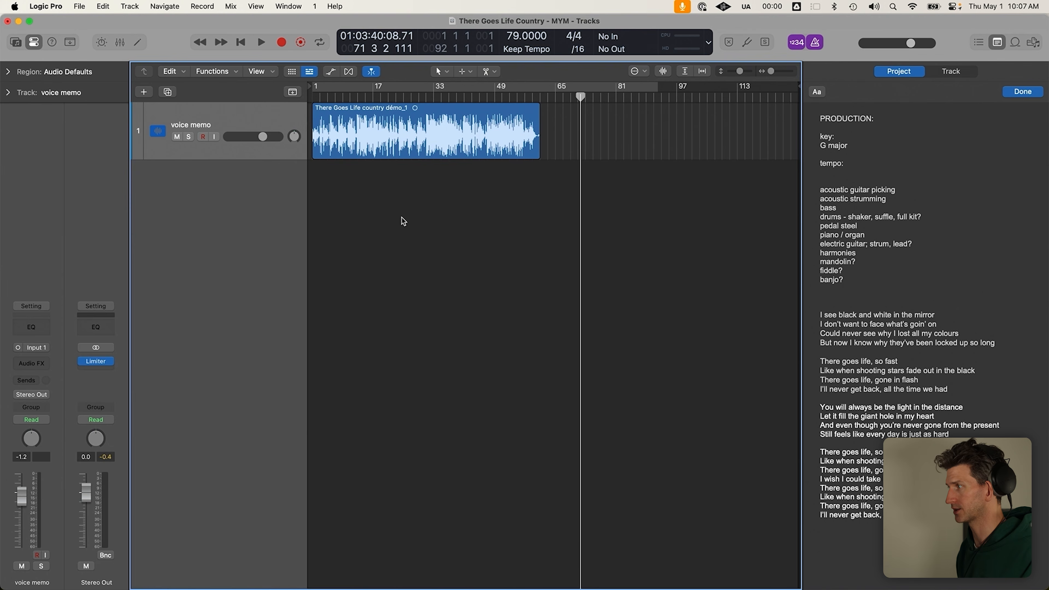
pyautogui.click(868, 183)
pyautogui.press('BackSpace')
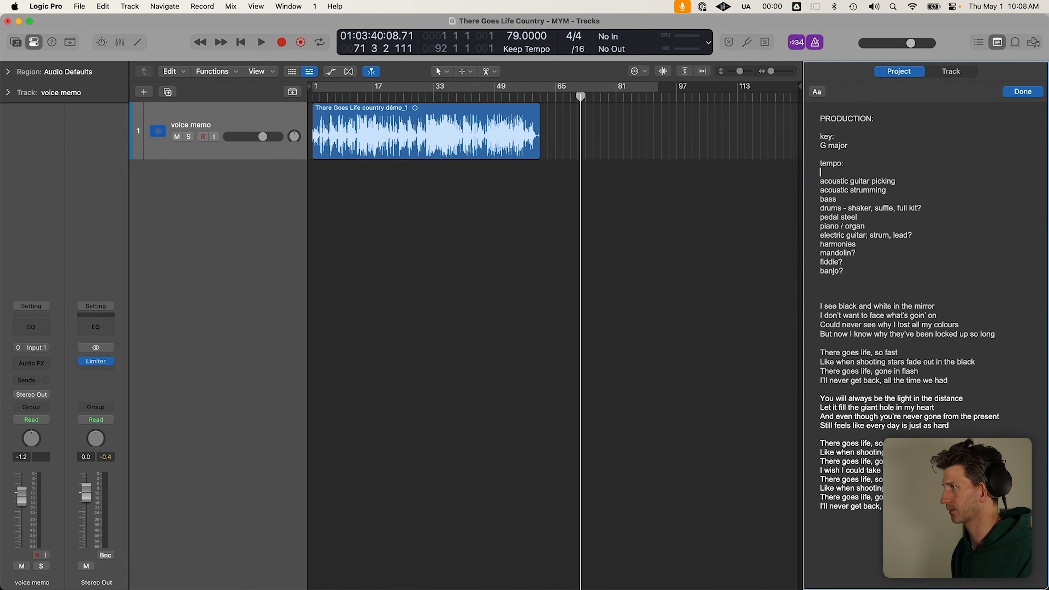
# Place the playhead at bar 7 and show the Arrangement, Marker, Tempo, Signature and Chord tracks
pyautogui.click(319, 98)
pyautogui.click(277, 122)
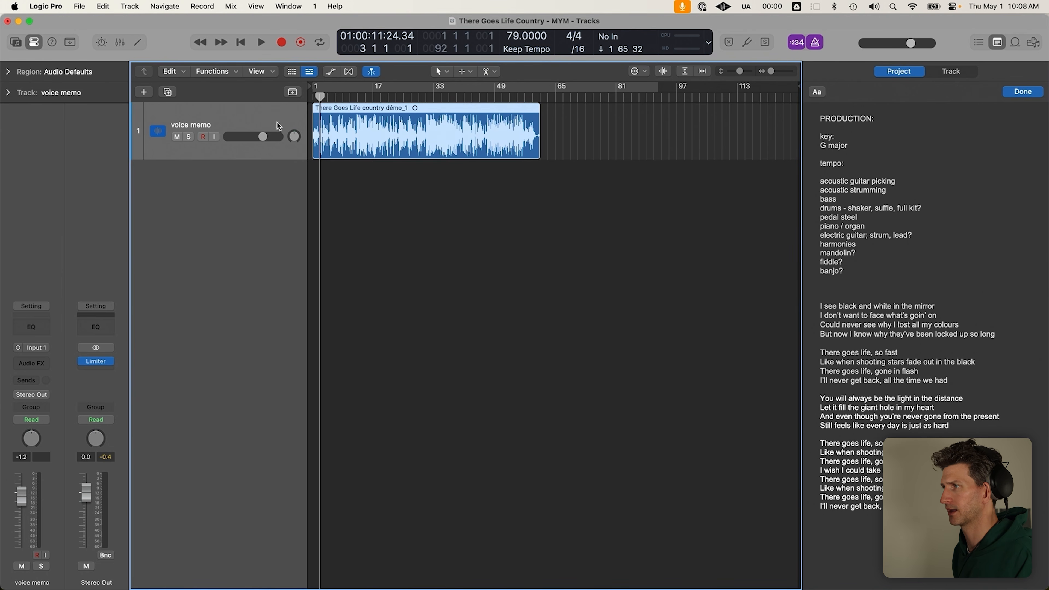
pyautogui.moveTo(339, 98); pyautogui.dragTo(336, 98)
pyautogui.scroll(3, 286, 120)
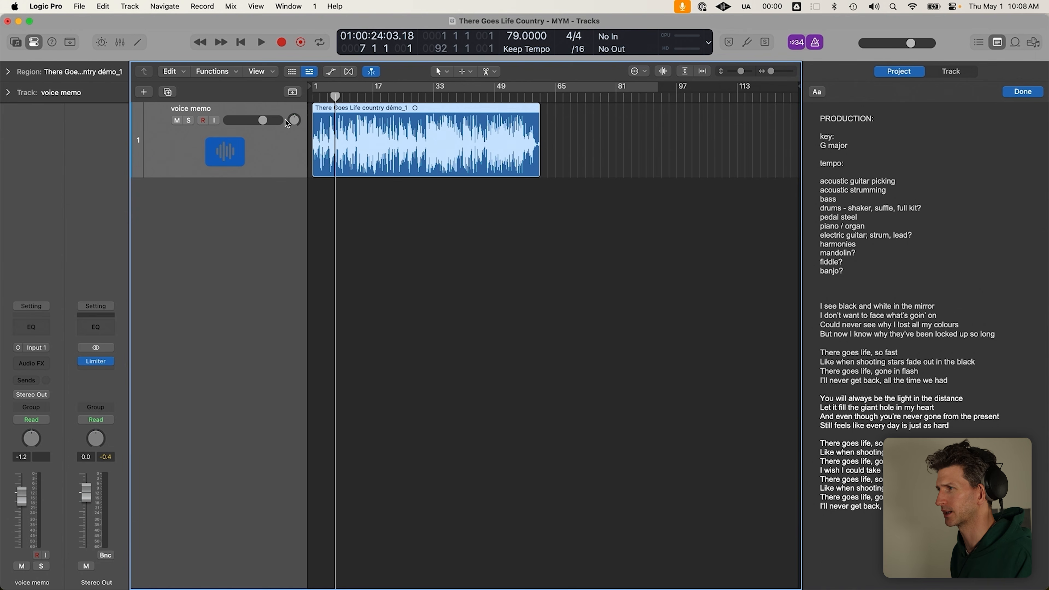
pyautogui.hscroll(4, 286, 120)
pyautogui.scroll(-2, 286, 125)
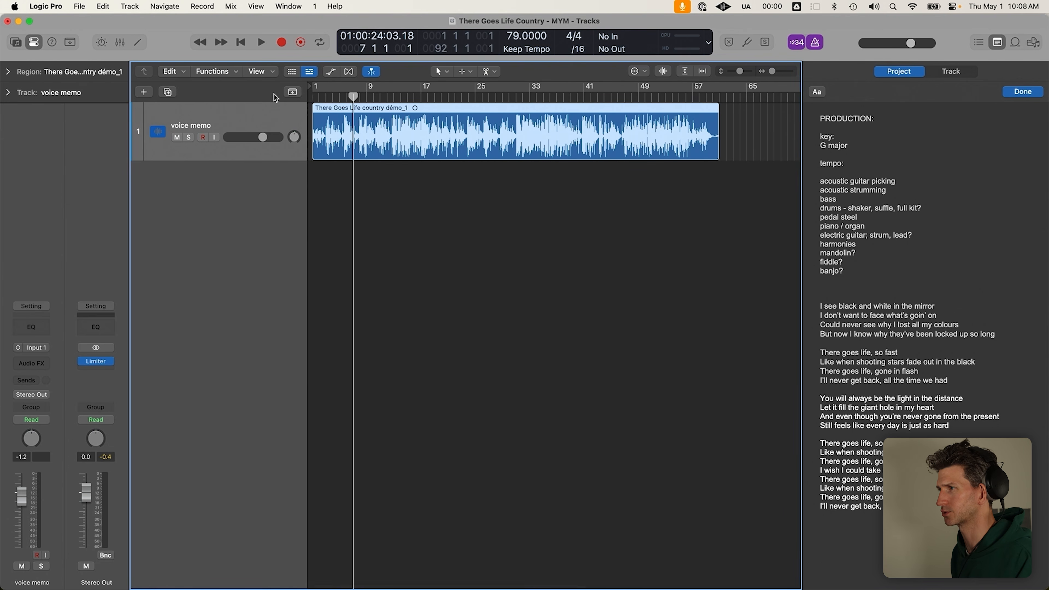
pyautogui.click(291, 92)
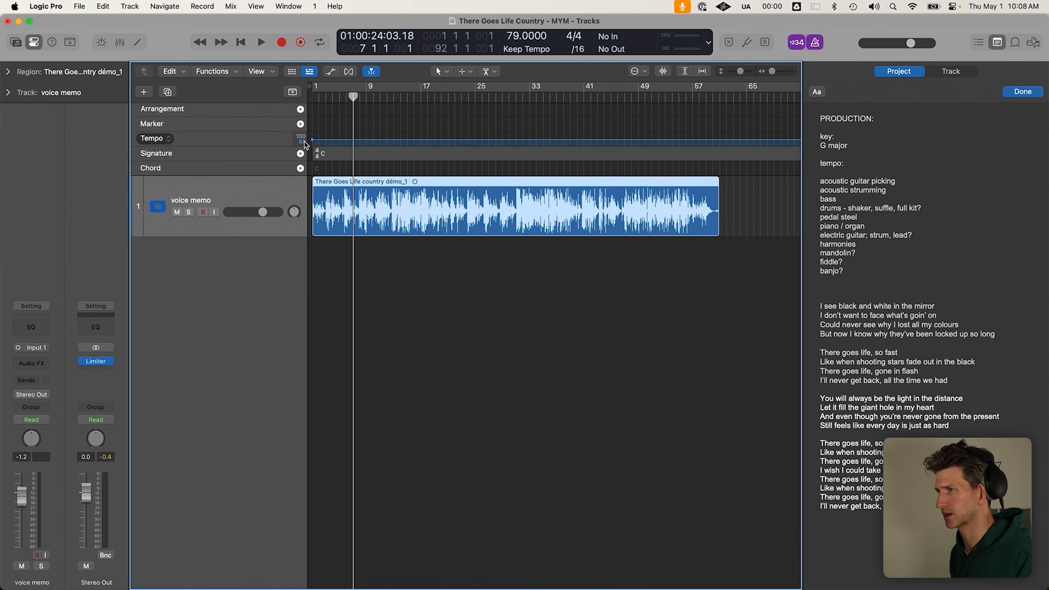
# Add a marker at the playhead near bar 7 and name it INTRO
pyautogui.click(300, 124)
pyautogui.doubleClick(372, 124)
pyautogui.write('INTRO')
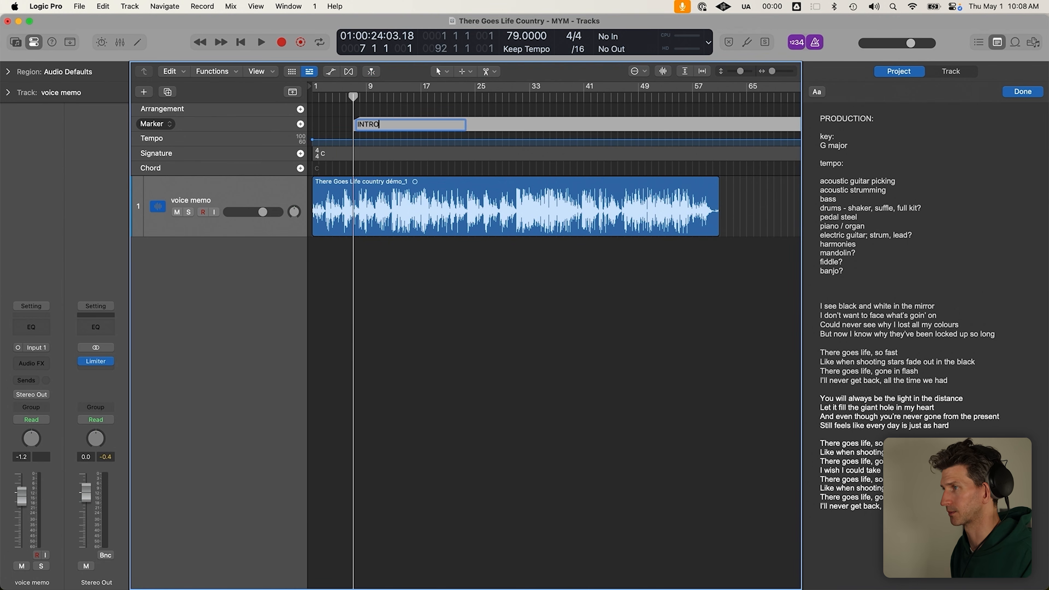
pyautogui.press('Return')
# Close the project notes and move the voice memo region to about bar 41
pyautogui.moveTo(428, 223)
pyautogui.mouseDown()
pyautogui.moveTo(482, 226)
pyautogui.moveTo(470, 225)
pyautogui.mouseUp()
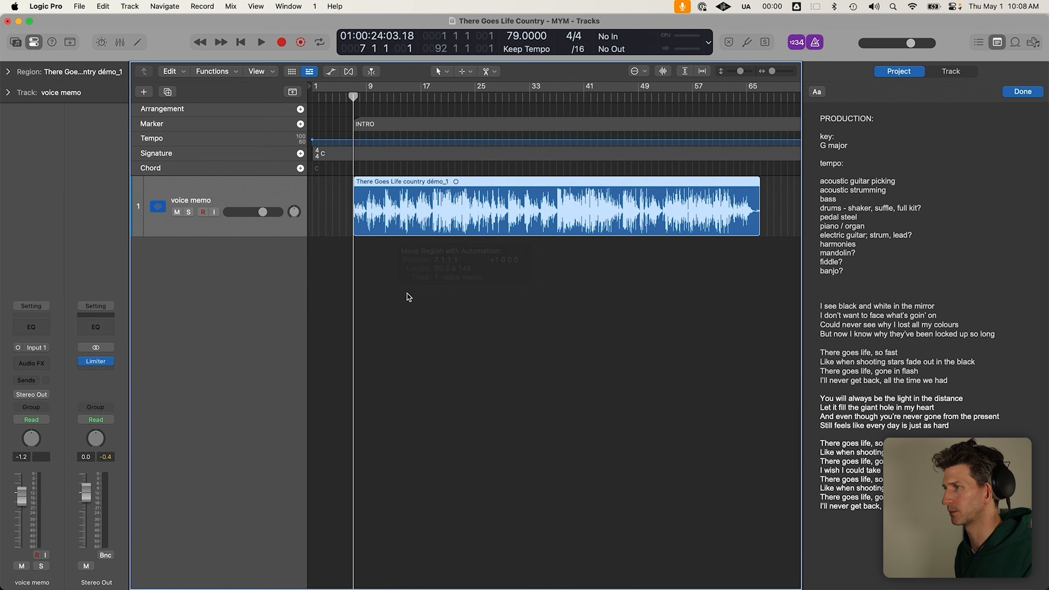
pyautogui.scroll(8, 375, 253)
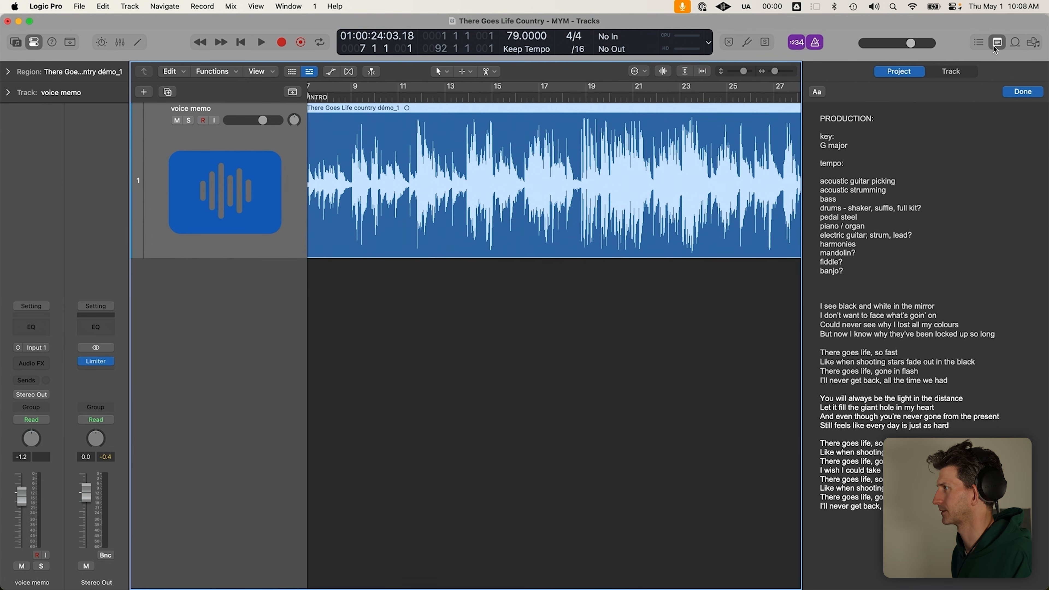
pyautogui.click(1004, 45)
pyautogui.scroll(-8, 374, 307)
pyautogui.moveTo(401, 147); pyautogui.dragTo(596, 144)
# Play the opening from bars 7 and 6, then show the global tracks again and zoom out
pyautogui.press('space')
pyautogui.scroll(8, 338, 129)
pyautogui.press('space')
pyautogui.click(394, 98)
pyautogui.press('space')
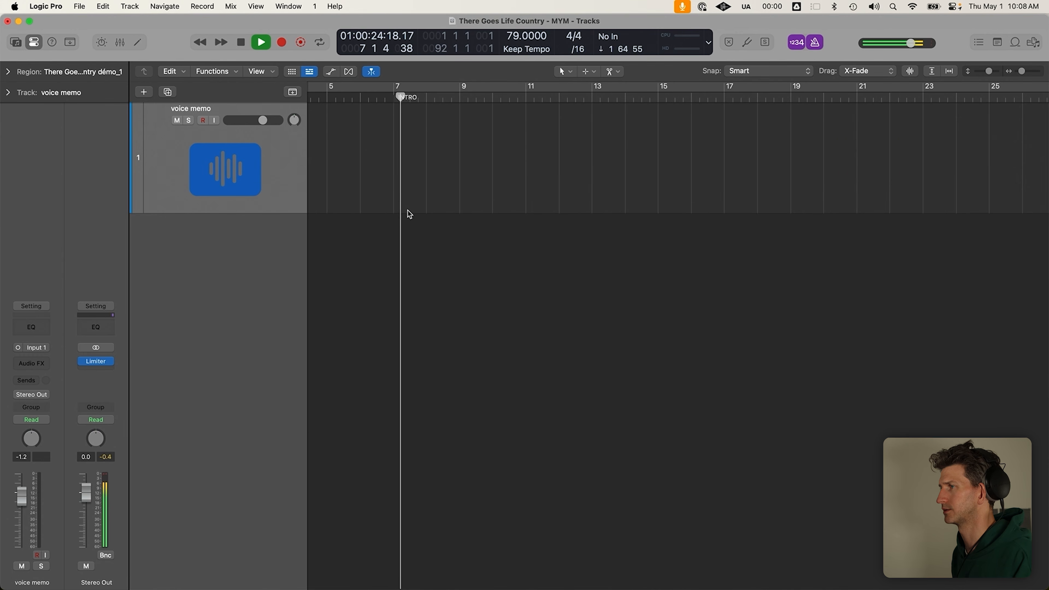
pyautogui.press('space')
pyautogui.click(360, 98)
pyautogui.press('space')
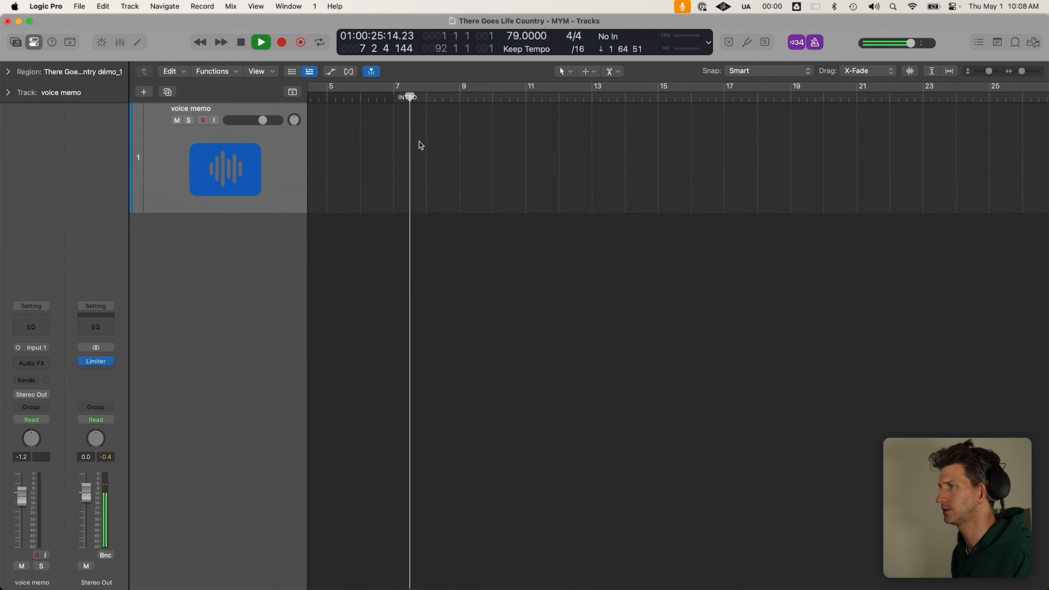
pyautogui.click(295, 93)
pyautogui.press('super+Left')
pyautogui.press('super+Left')
pyautogui.press('super+Left')
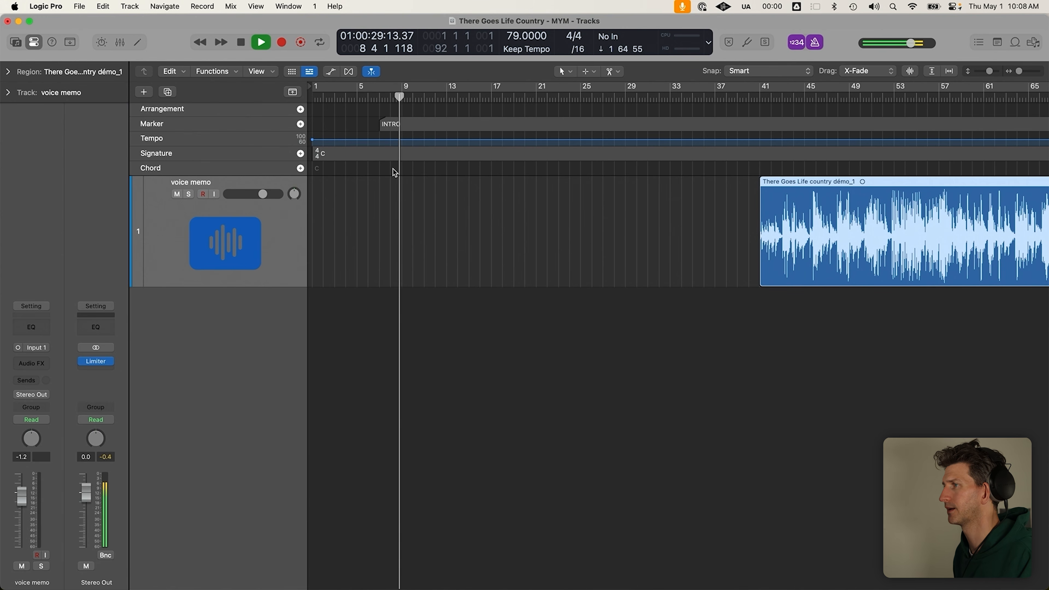
# Add a VERSE 1 marker at bar 9
pyautogui.press('space')
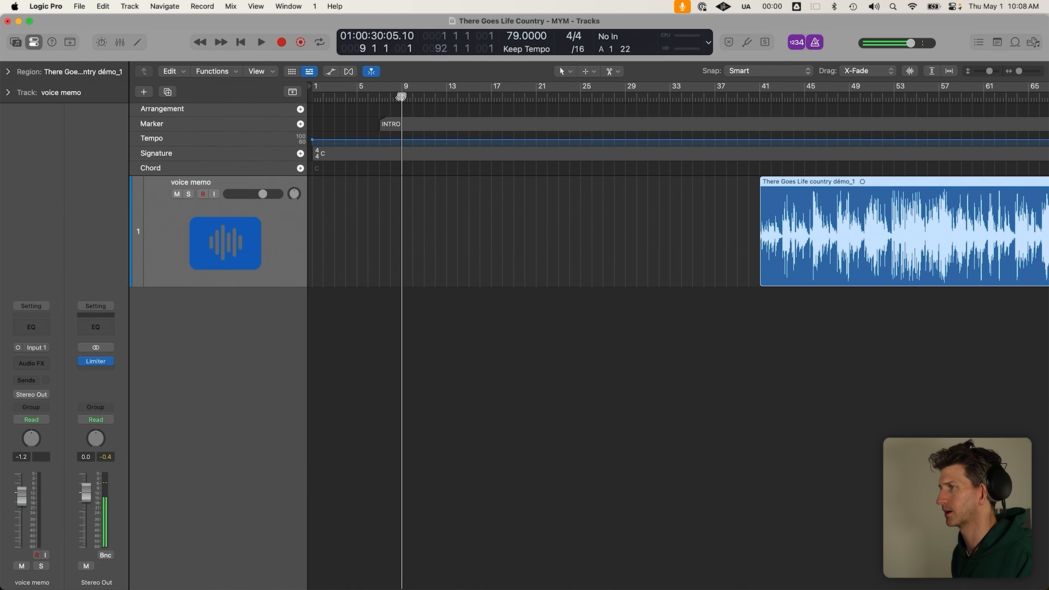
pyautogui.click(301, 124)
pyautogui.doubleClick(447, 123)
pyautogui.write('VERSE 1')
pyautogui.press('Return')
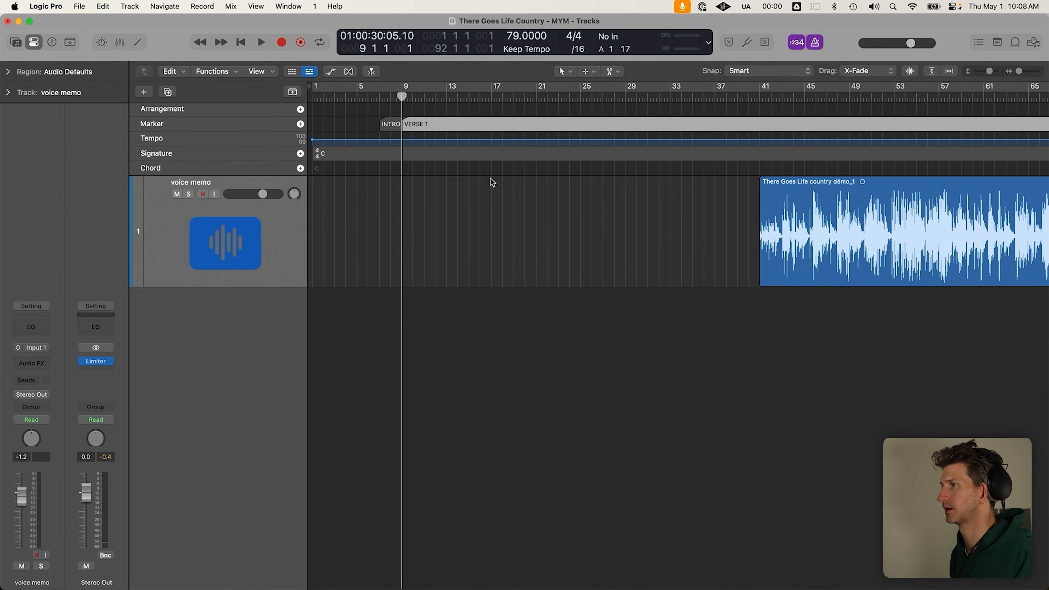
# Move the voice memo region back near bar 7, nudging it to line up with bar 9
pyautogui.click(381, 98)
pyautogui.click(399, 96)
pyautogui.moveTo(871, 182); pyautogui.dragTo(491, 182)
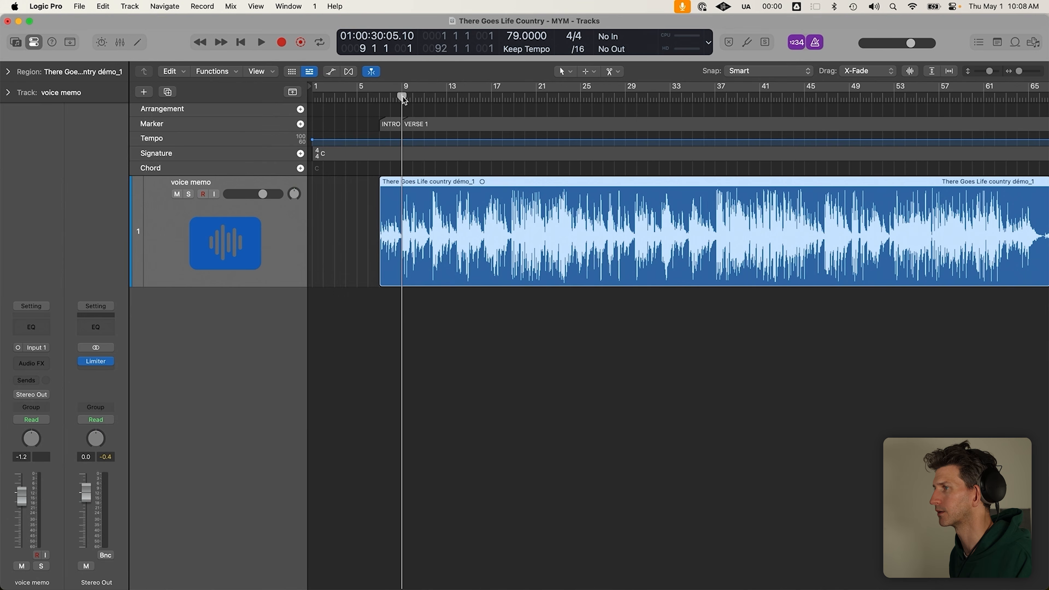
pyautogui.press('space')
pyautogui.scroll(10, 420, 170)
pyautogui.moveTo(526, 242); pyautogui.dragTo(518, 244)
pyautogui.scroll(-2, 496, 226)
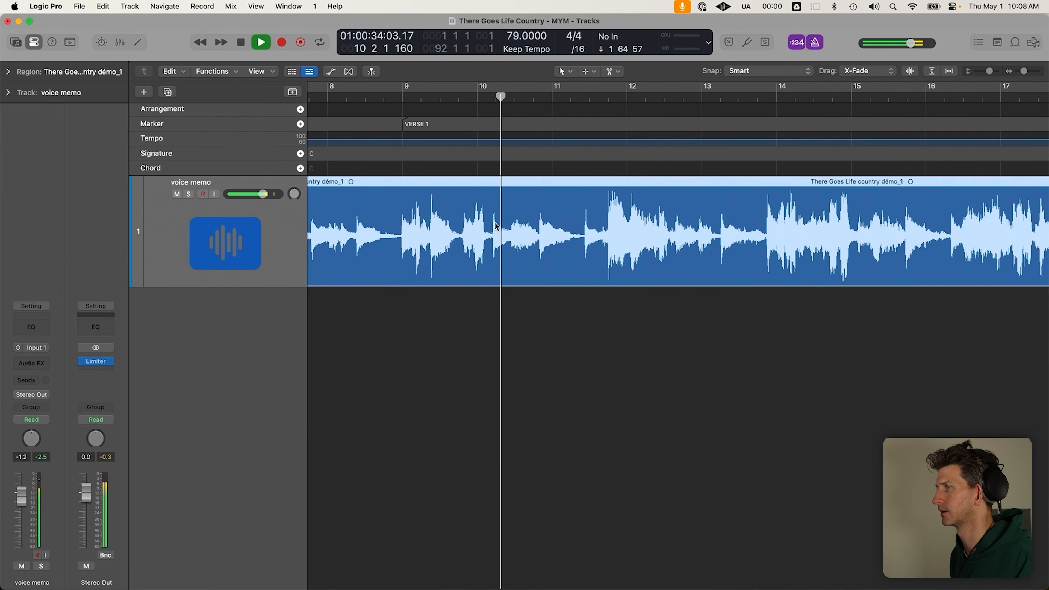
pyautogui.scroll(-2, 495, 225)
pyautogui.click(536, 291)
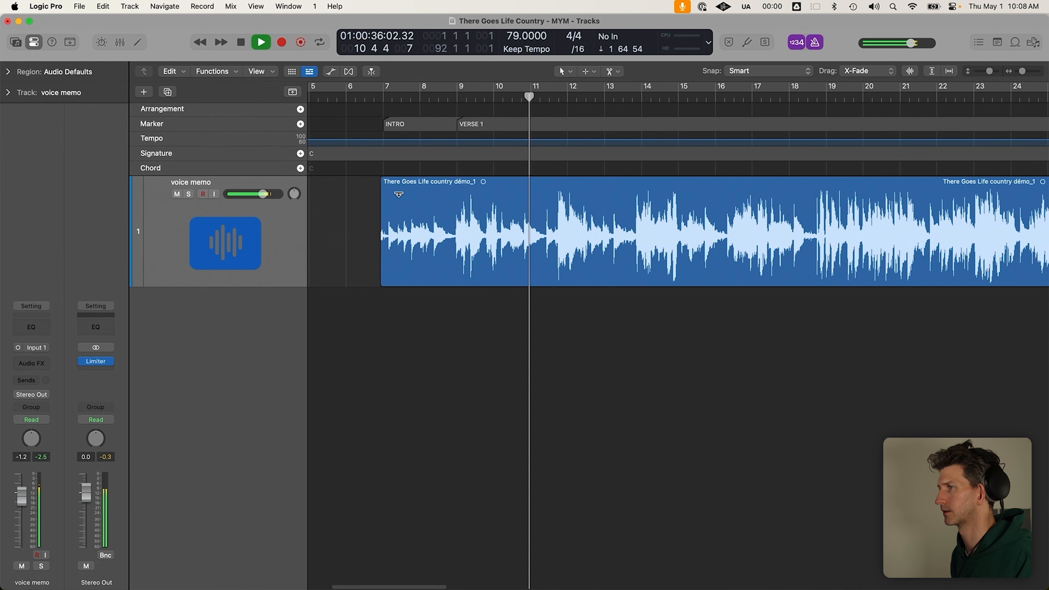
pyautogui.scroll(-2, 398, 195)
pyautogui.press('space')
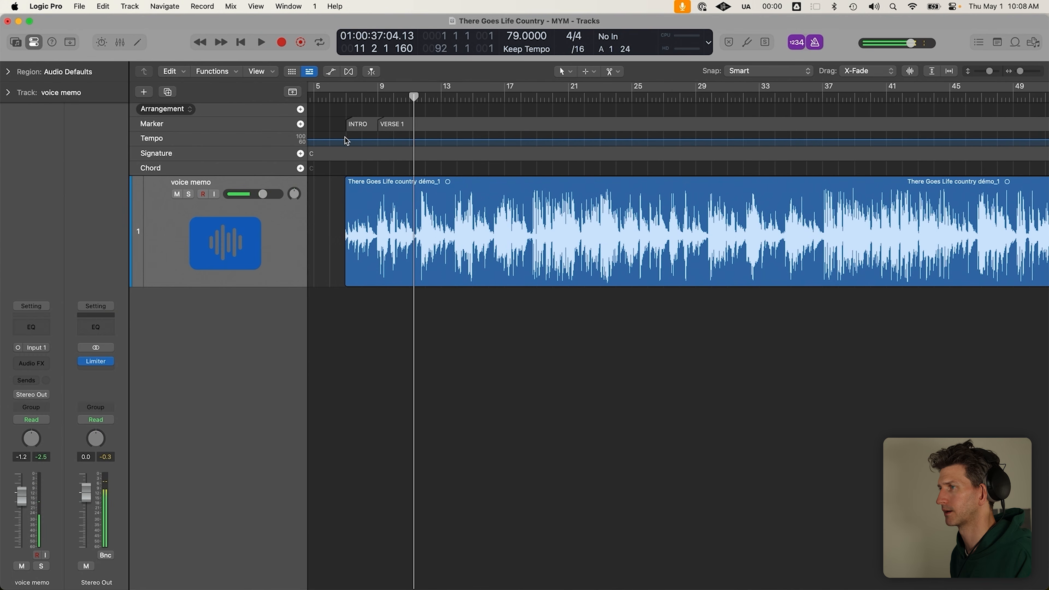
# Add a CHORUS marker, correcting its spelling, and move it to about bar 18
pyautogui.click(300, 124)
pyautogui.doubleClick(429, 124)
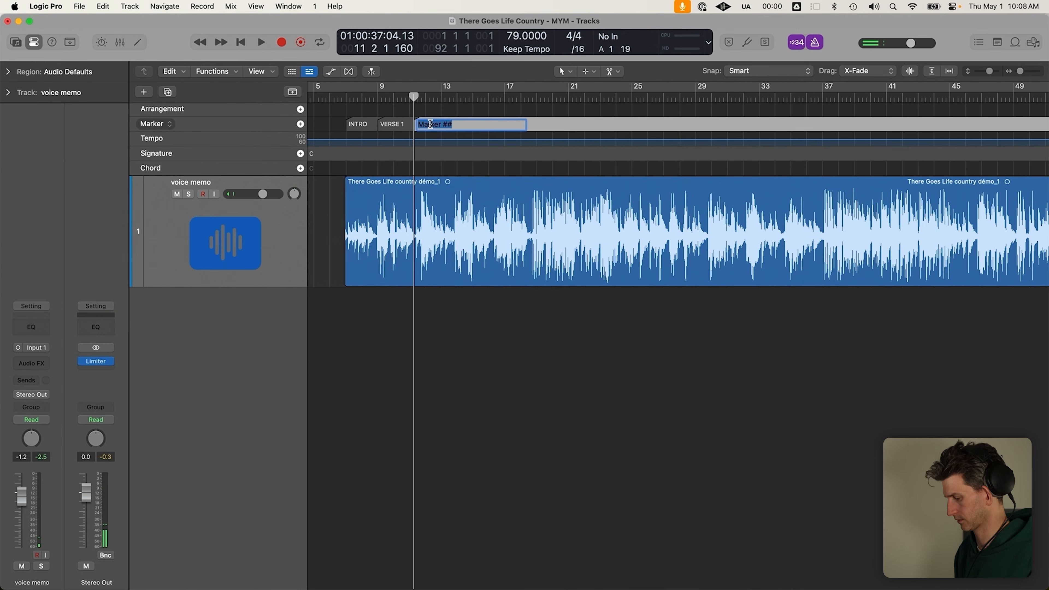
pyautogui.write('CHROUS')
pyautogui.press('BackSpace')
pyautogui.press('BackSpace')
pyautogui.press('BackSpace')
pyautogui.press('BackSpace')
pyautogui.write('ORUS')
pyautogui.press('Return')
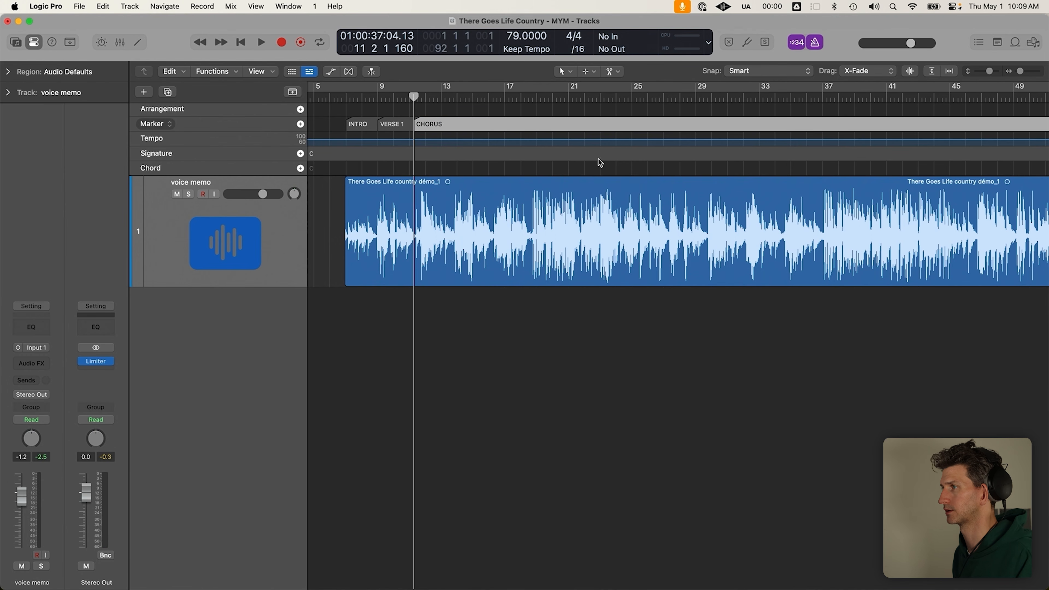
pyautogui.press('space')
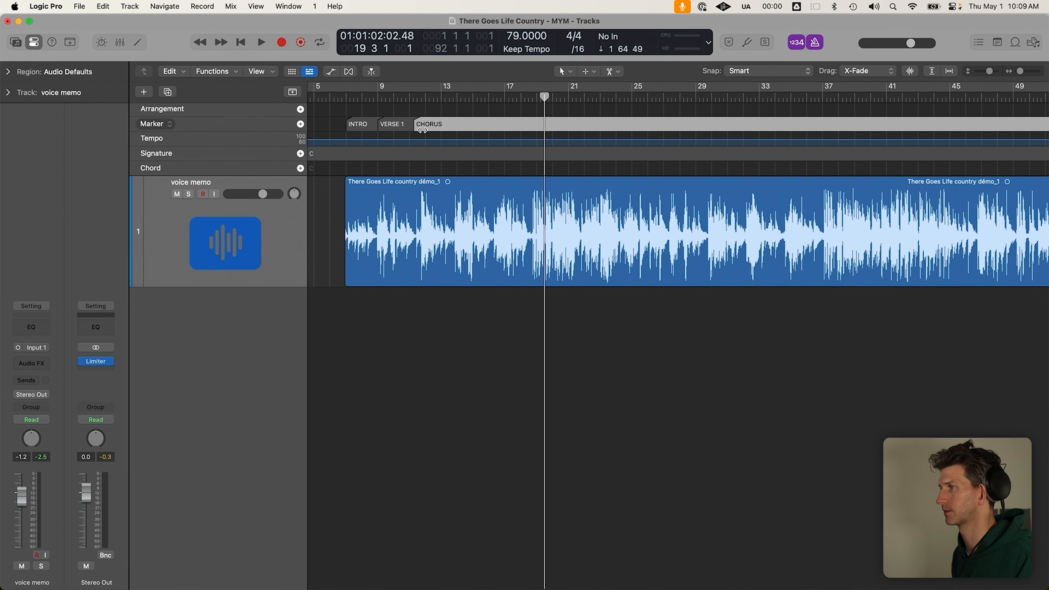
pyautogui.moveTo(422, 131); pyautogui.dragTo(525, 124)
# Audition the song from bar 10 and reselect the voice memo region
pyautogui.click(394, 95)
pyautogui.press('space')
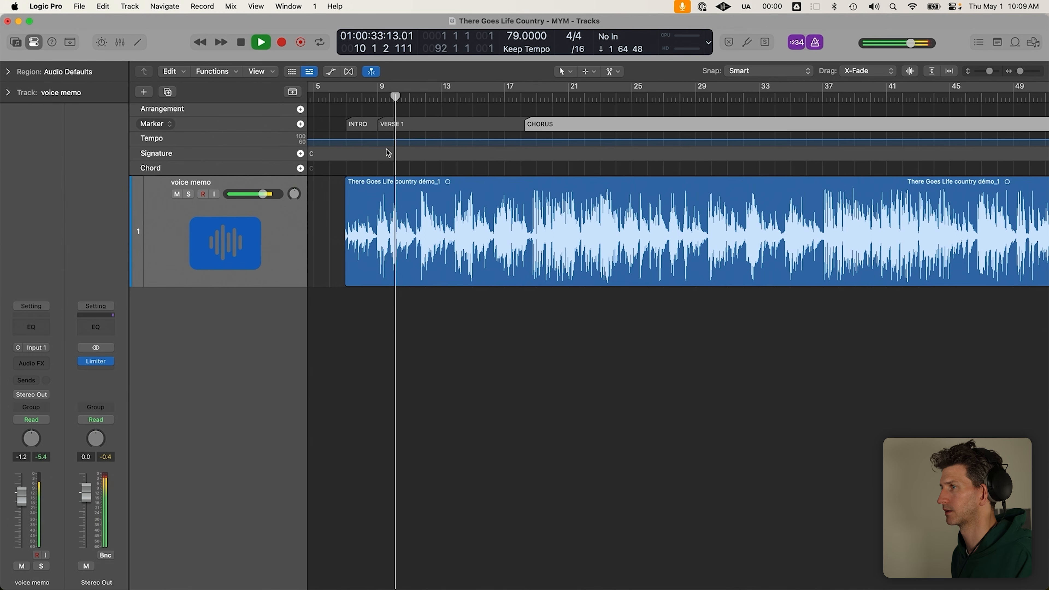
pyautogui.click(447, 243)
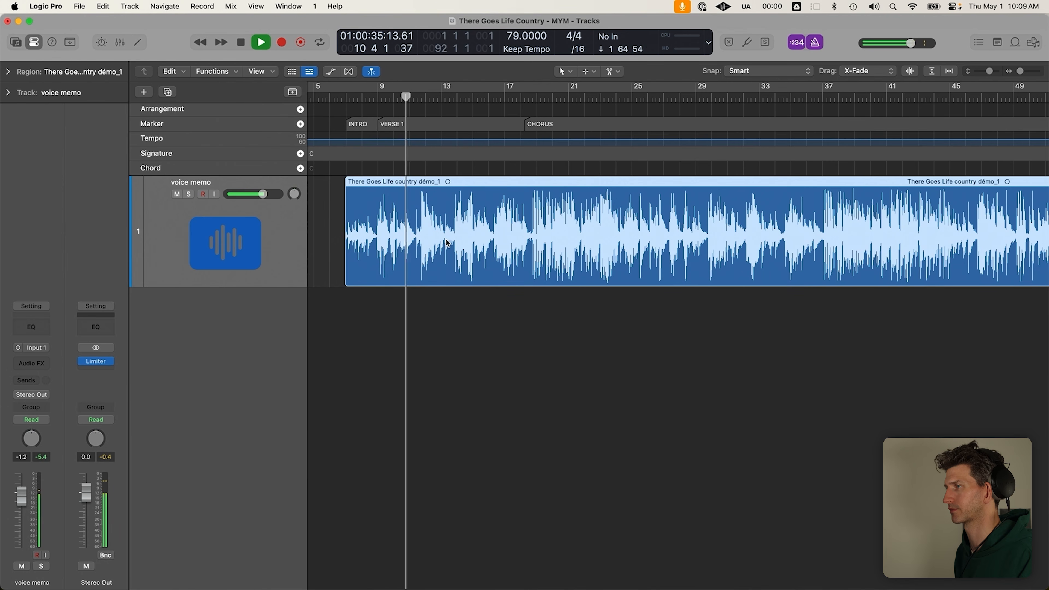
pyautogui.press('space')
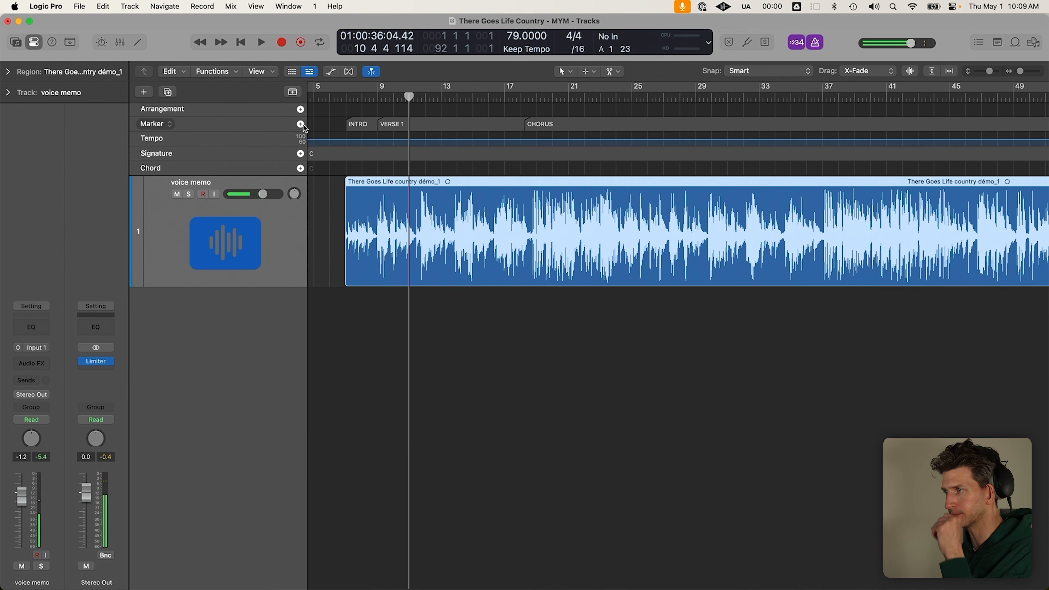
pyautogui.click(631, 301)
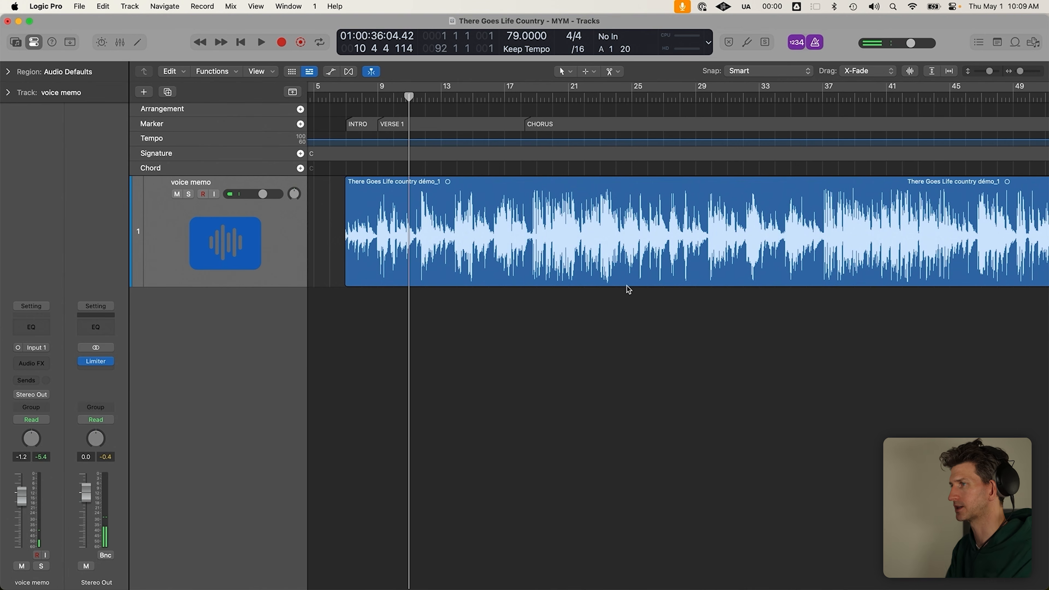
pyautogui.click(500, 217)
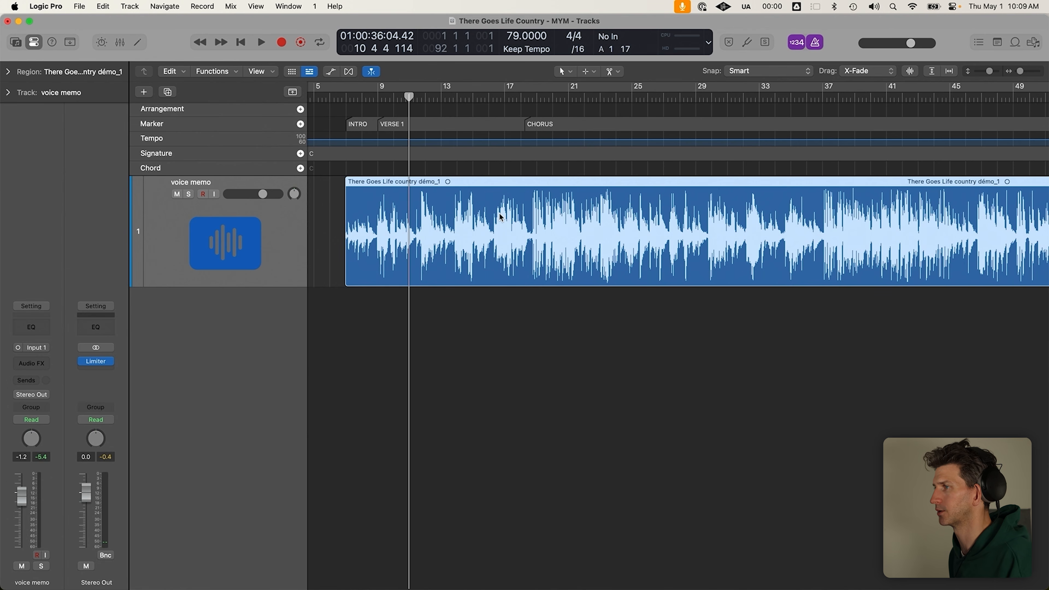
# Hide the global tracks so the markers show along the ruler
pyautogui.click(375, 98)
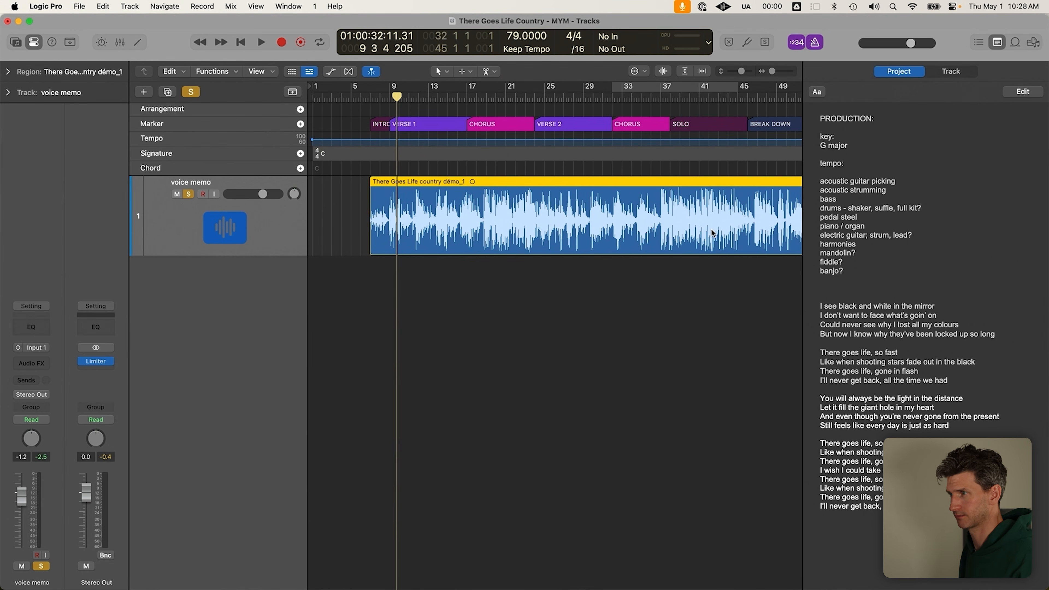
pyautogui.click(292, 73)
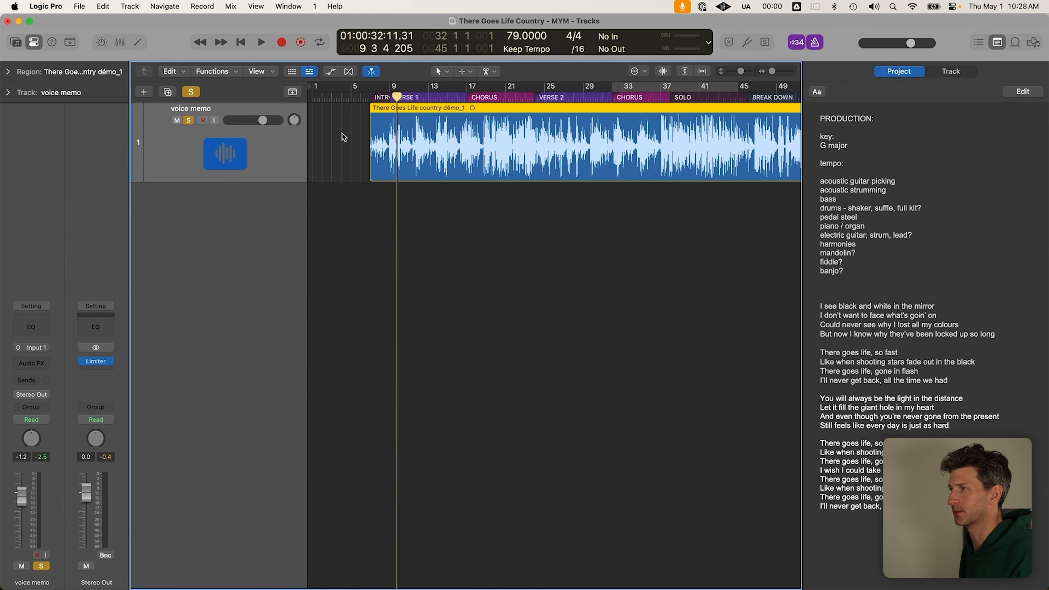
pyautogui.click(478, 206)
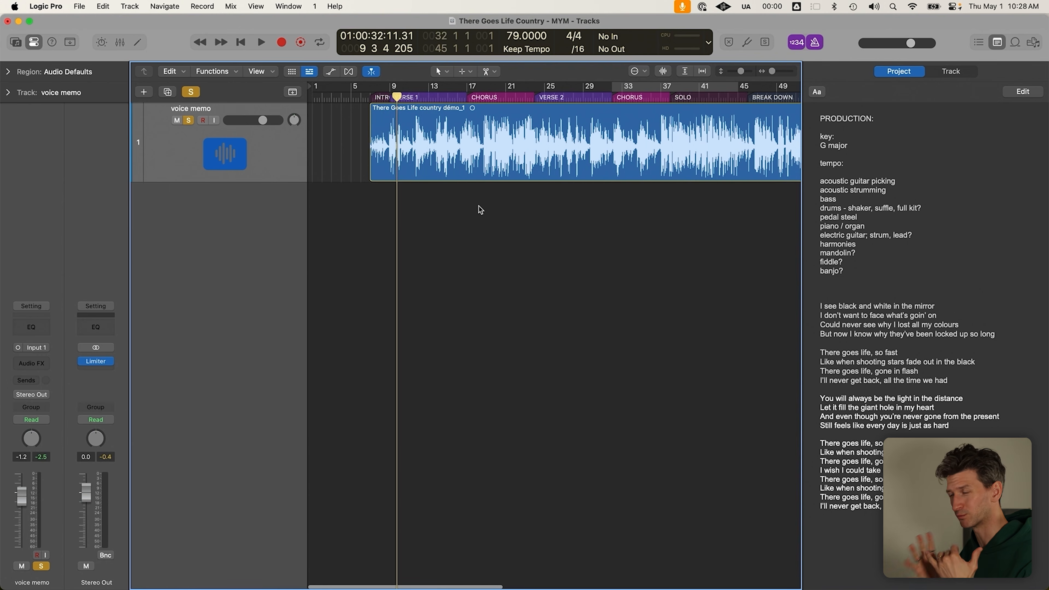
# Play the song from the INTRO marker at bar 7, then focus the project notes
pyautogui.click(367, 97)
pyautogui.click(454, 165)
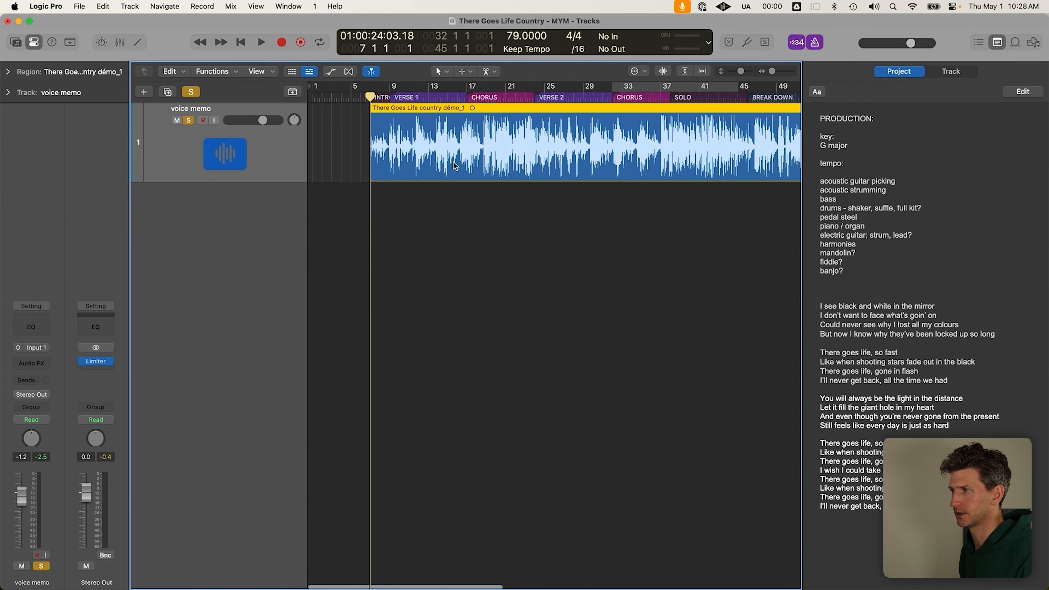
pyautogui.scroll(2, 418, 194)
pyautogui.press('space')
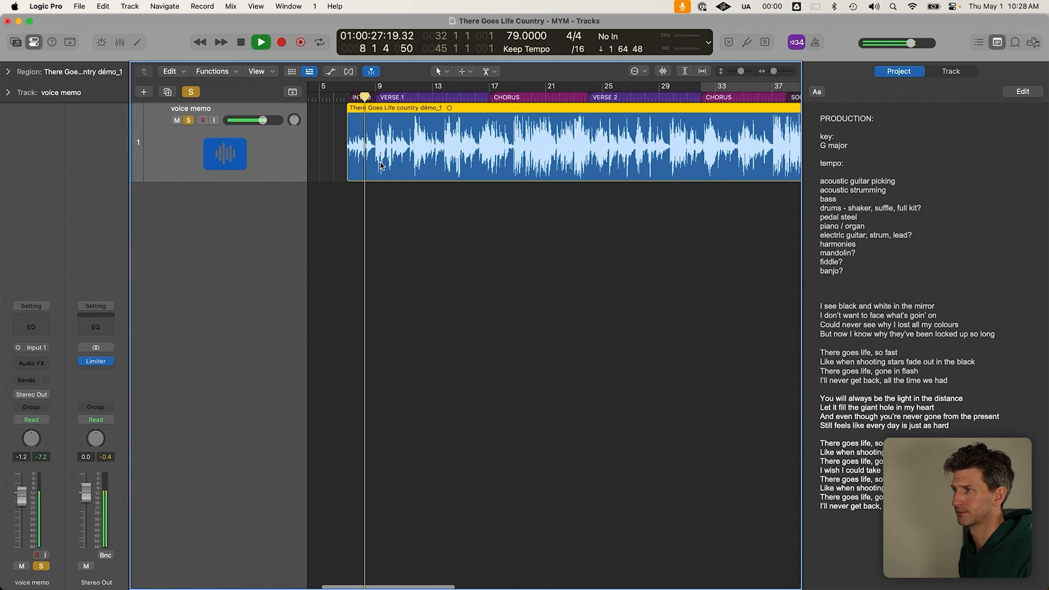
pyautogui.press('space')
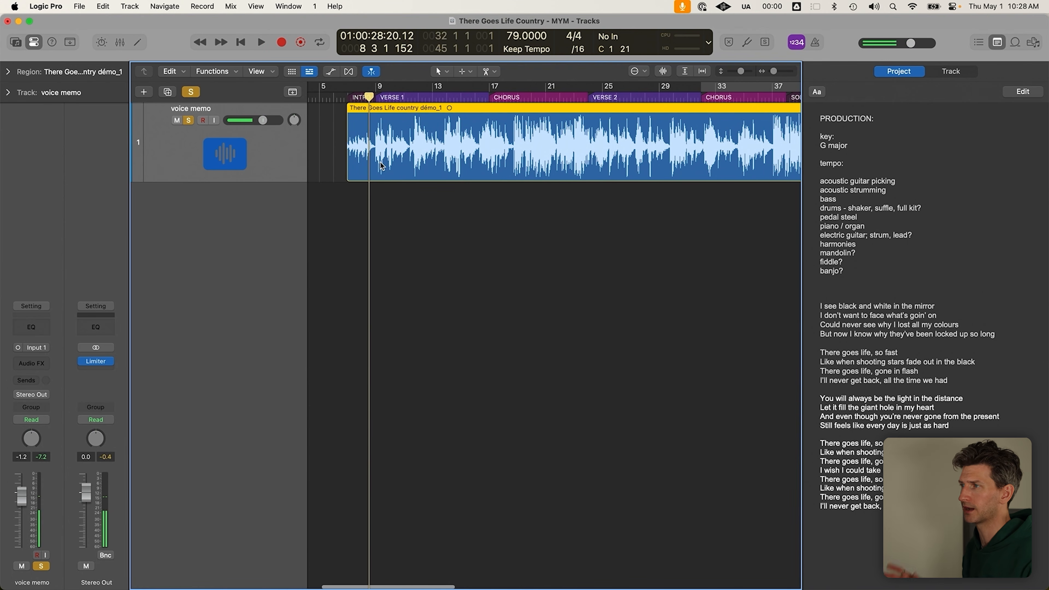
pyautogui.click(910, 174)
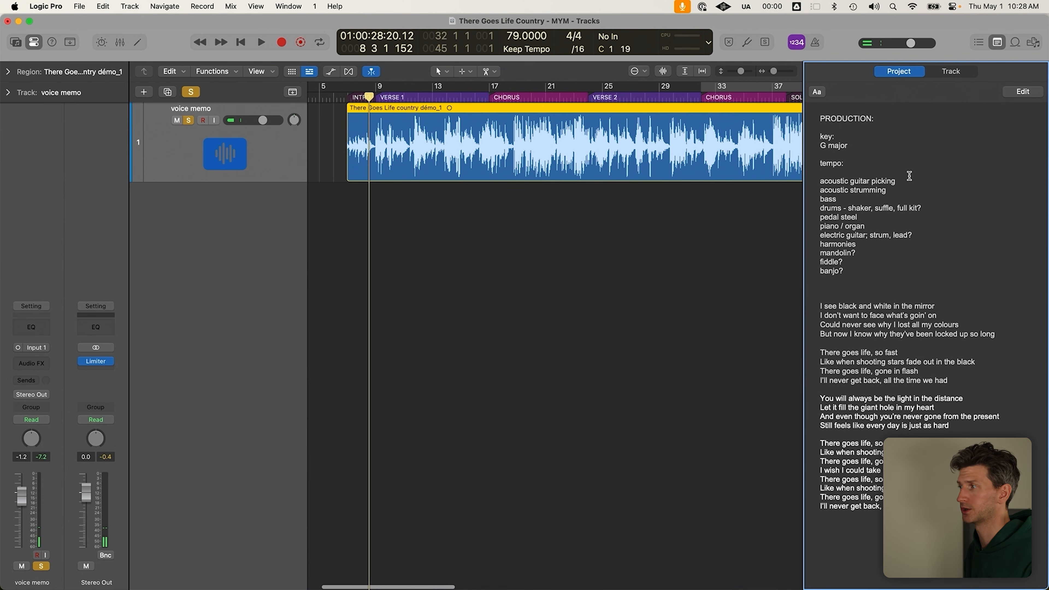
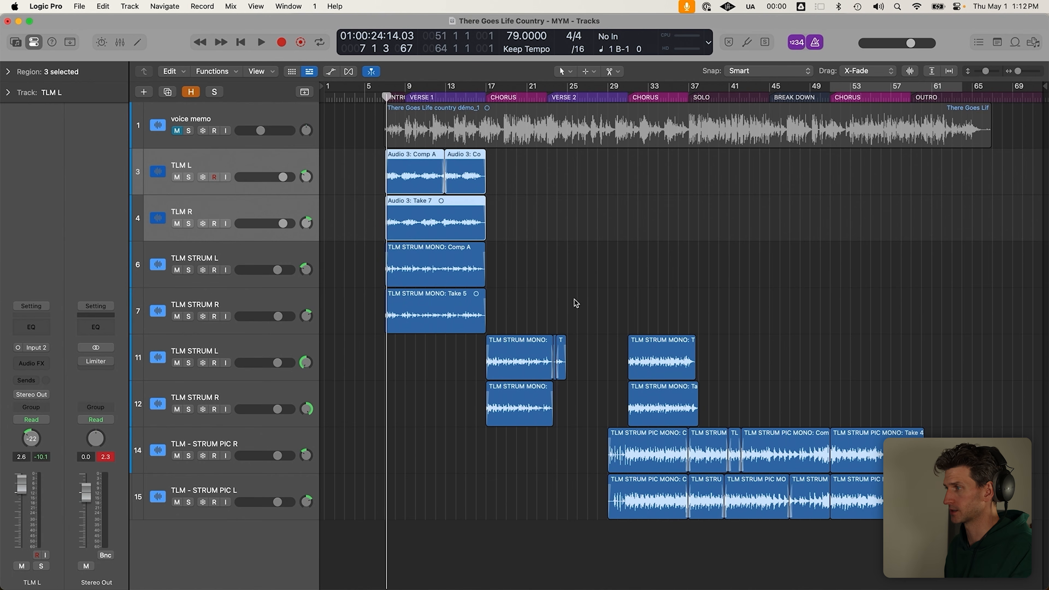
# Set a cycle range over bars 7–61, turn cycle off, and shrink all track heights
pyautogui.keyDown('super'); pyautogui.click(515, 330); pyautogui.keyUp('super')
pyautogui.moveTo(515, 330); pyautogui.dragTo(947, 511)
pyautogui.click(947, 511)
pyautogui.press('super+Up')
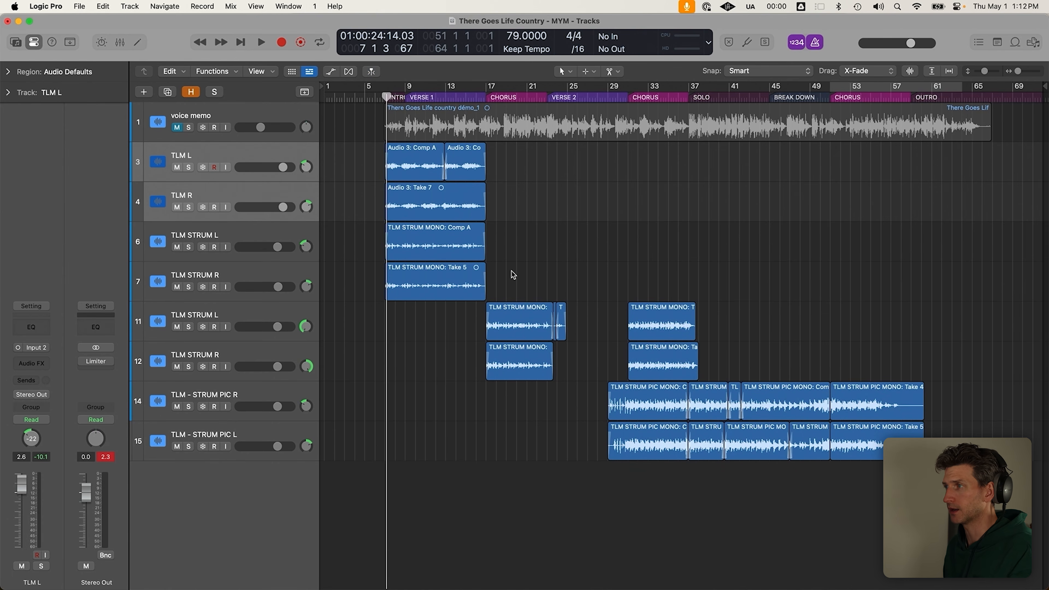
pyautogui.moveTo(386, 87); pyautogui.dragTo(954, 114)
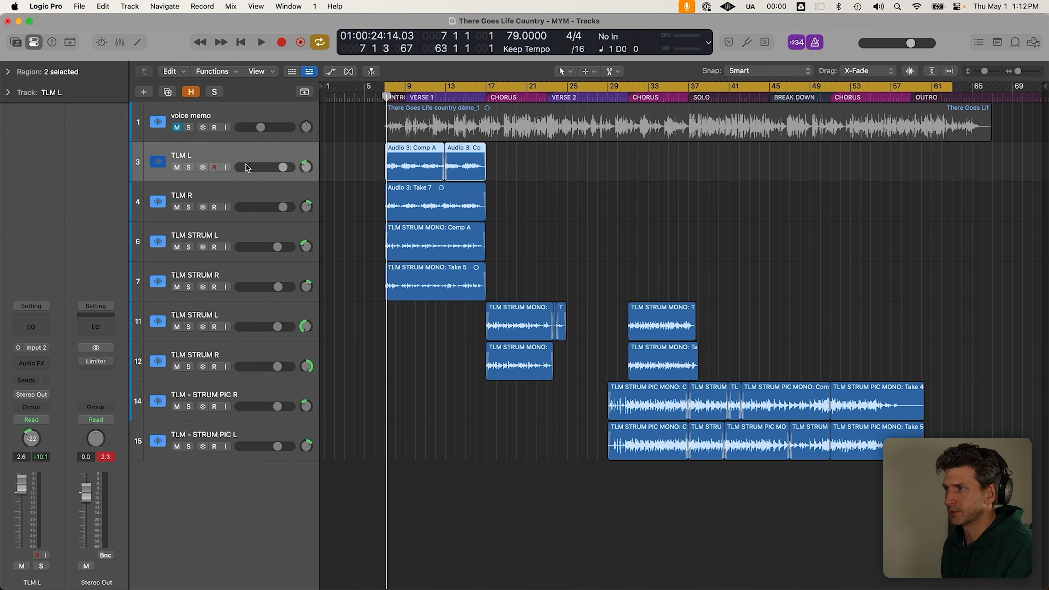
pyautogui.click(213, 186)
pyautogui.click(540, 177)
pyautogui.press('c')
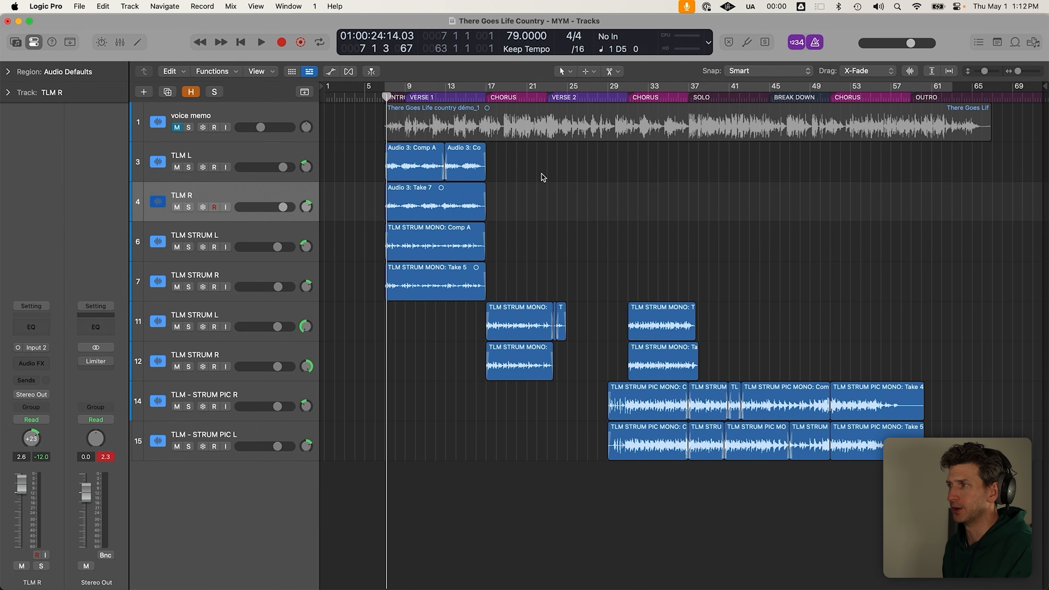
pyautogui.press('super+Up')
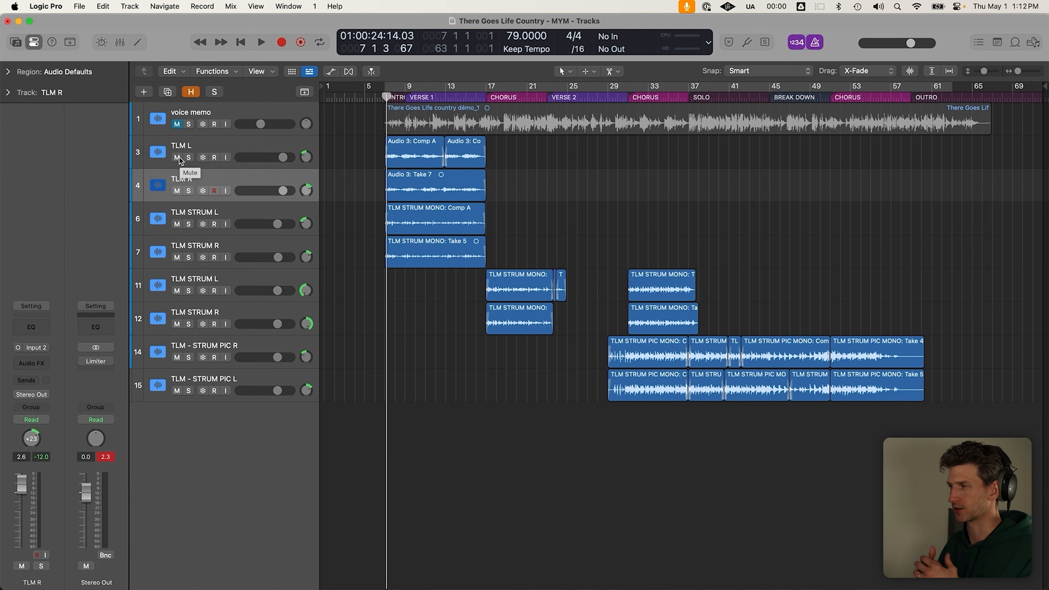
# Mute the TLM L track, checking it soloed first
pyautogui.click(188, 158)
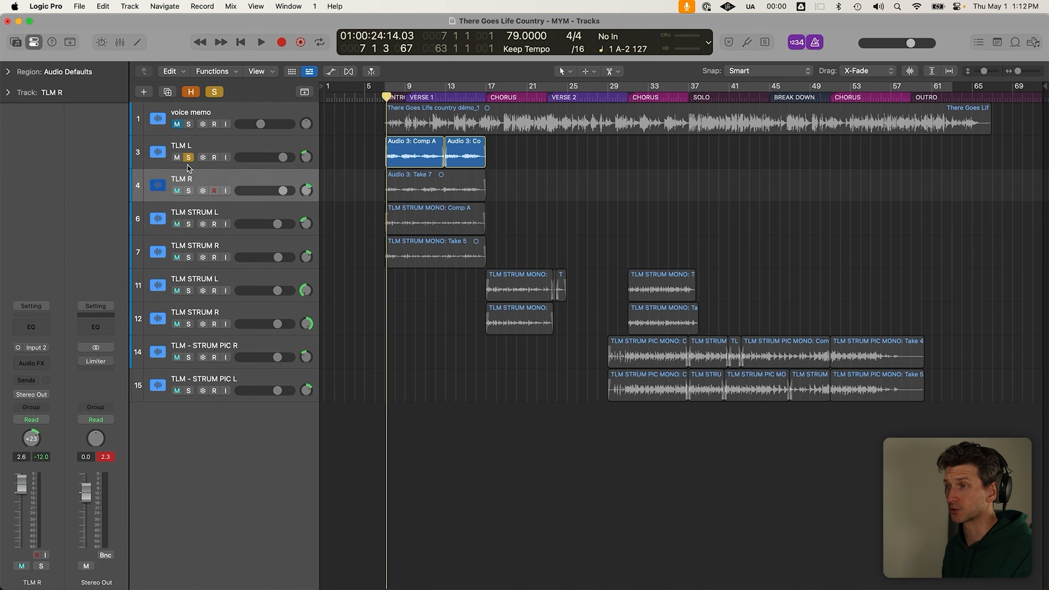
pyautogui.click(177, 158)
pyautogui.click(188, 158)
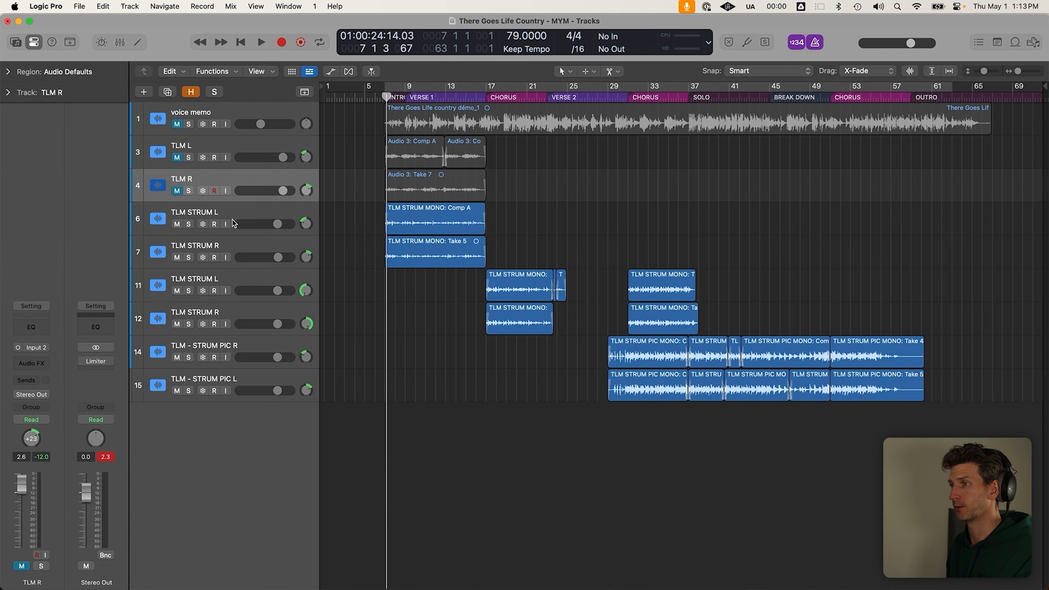
# Select both TLM STRUM L and R tracks and briefly solo them
pyautogui.click(241, 213)
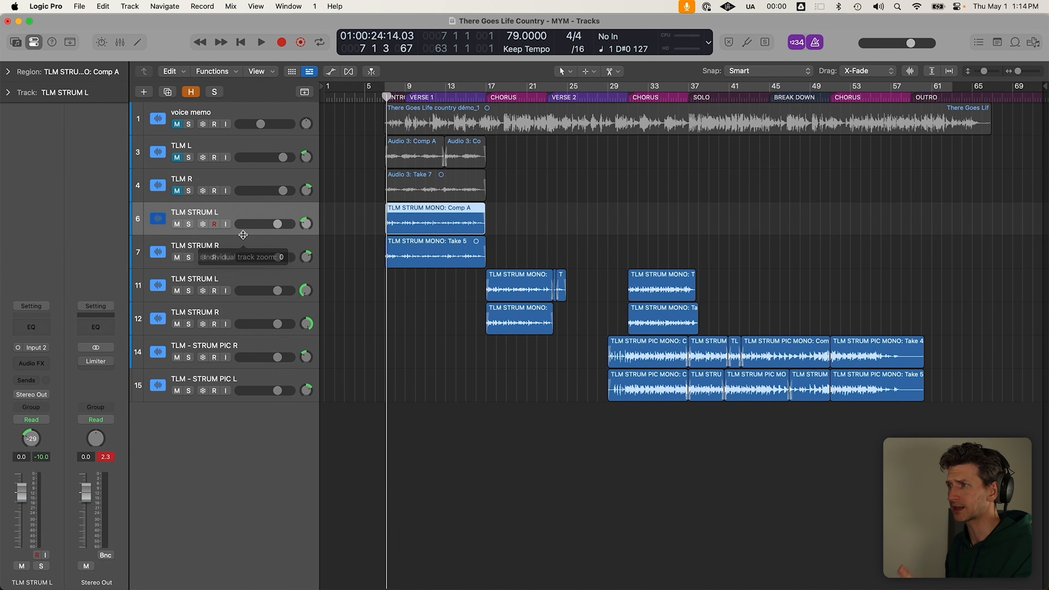
pyautogui.click(246, 240)
pyautogui.click(242, 206)
pyautogui.keyDown('shift'); pyautogui.click(241, 239); pyautogui.keyUp('shift')
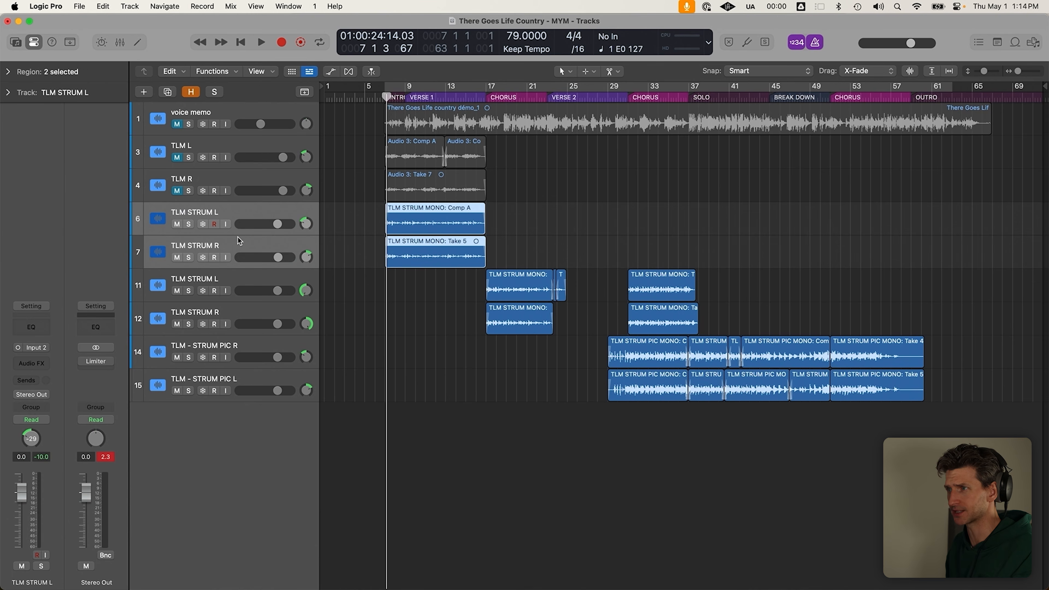
pyautogui.click(188, 224)
pyautogui.click(188, 224)
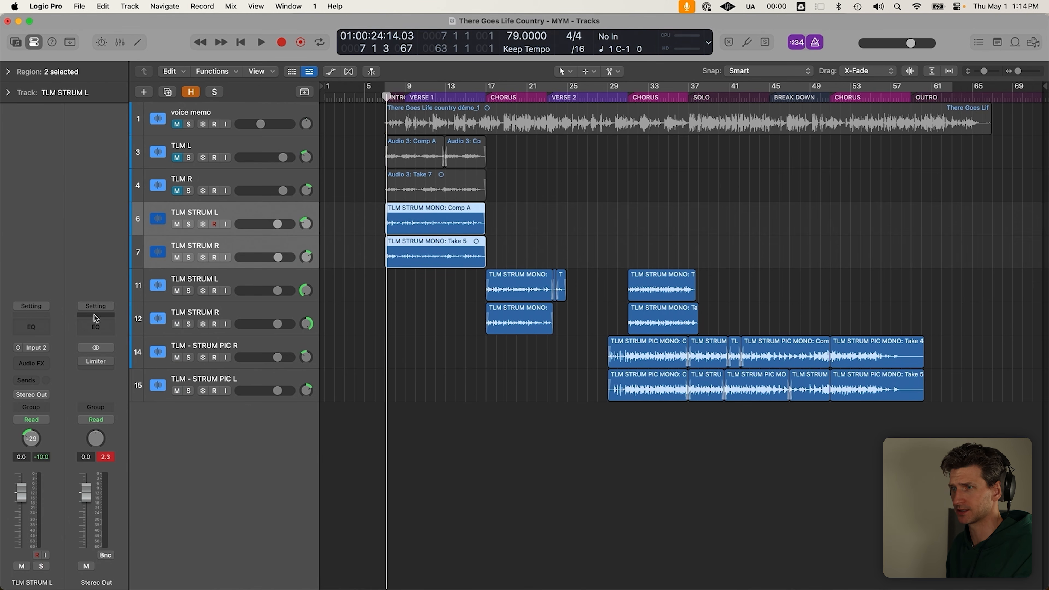
# Check the TLM STRUM tracks in the Mixer, then close it and clear the region selection
pyautogui.press('x')
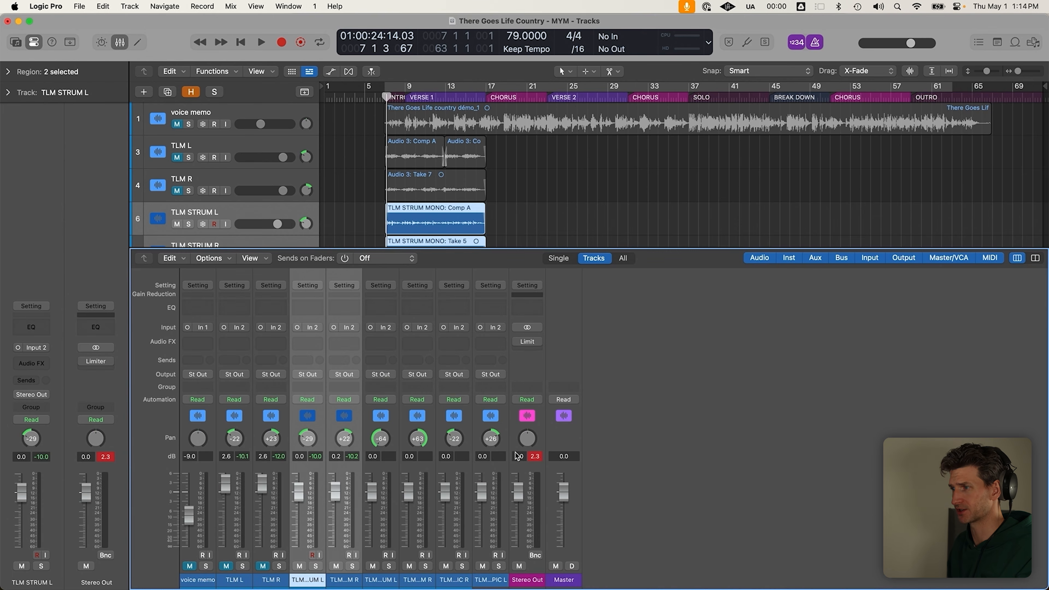
pyautogui.press('Down')
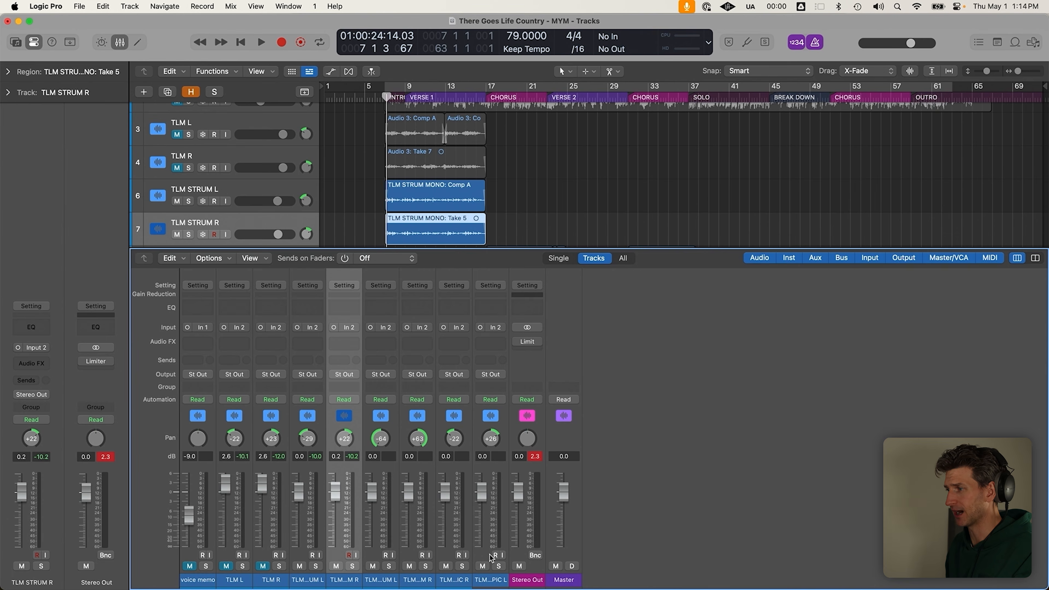
pyautogui.press('x')
pyautogui.click(621, 438)
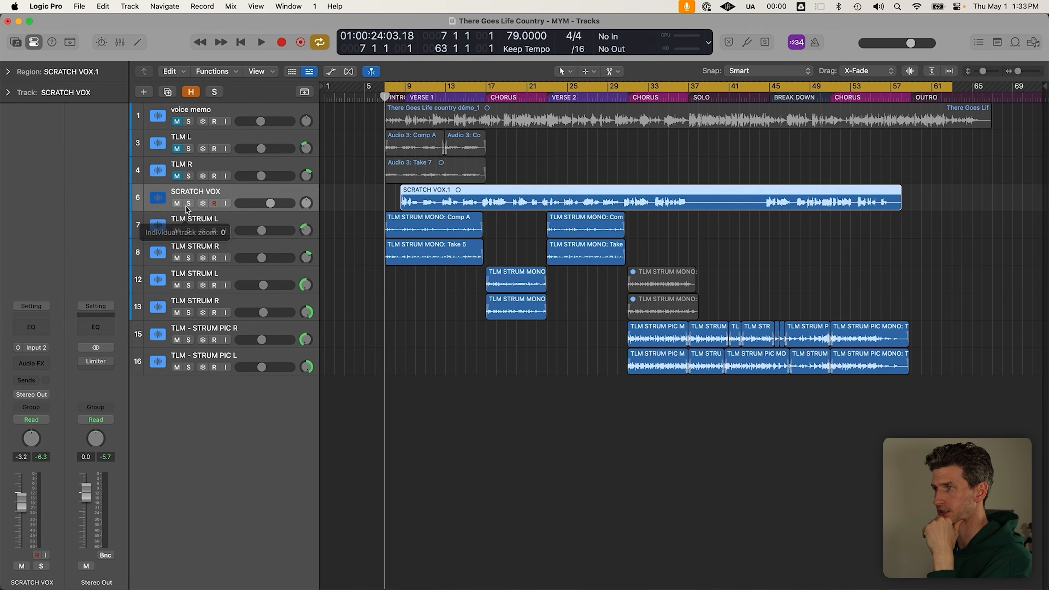
# Solo SCRATCH VOX, turn cycle off, adjust track heights and select the SCRATCH VOX.1 region
pyautogui.click(188, 203)
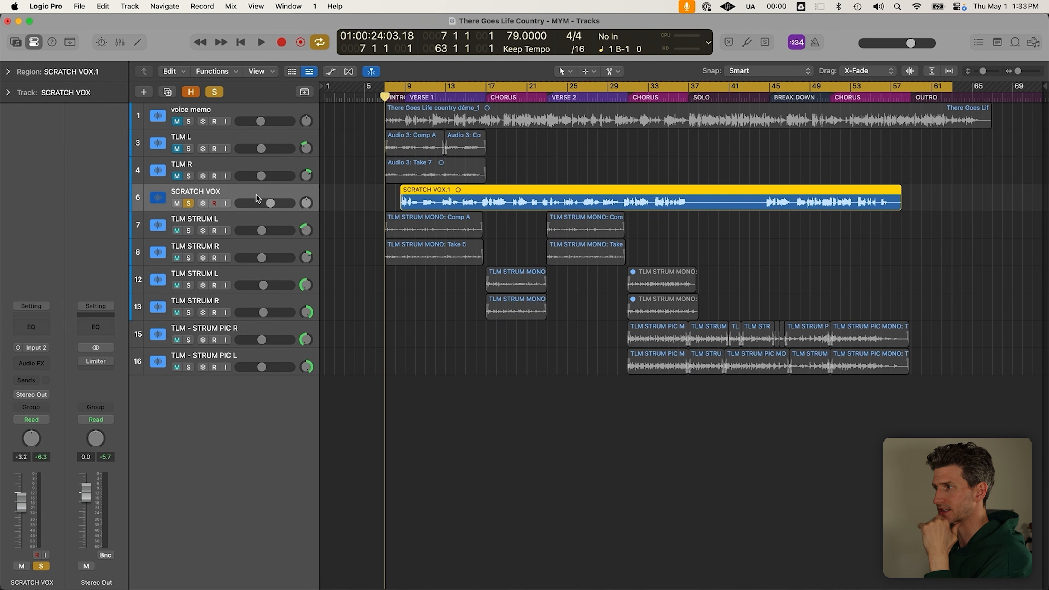
pyautogui.press('c')
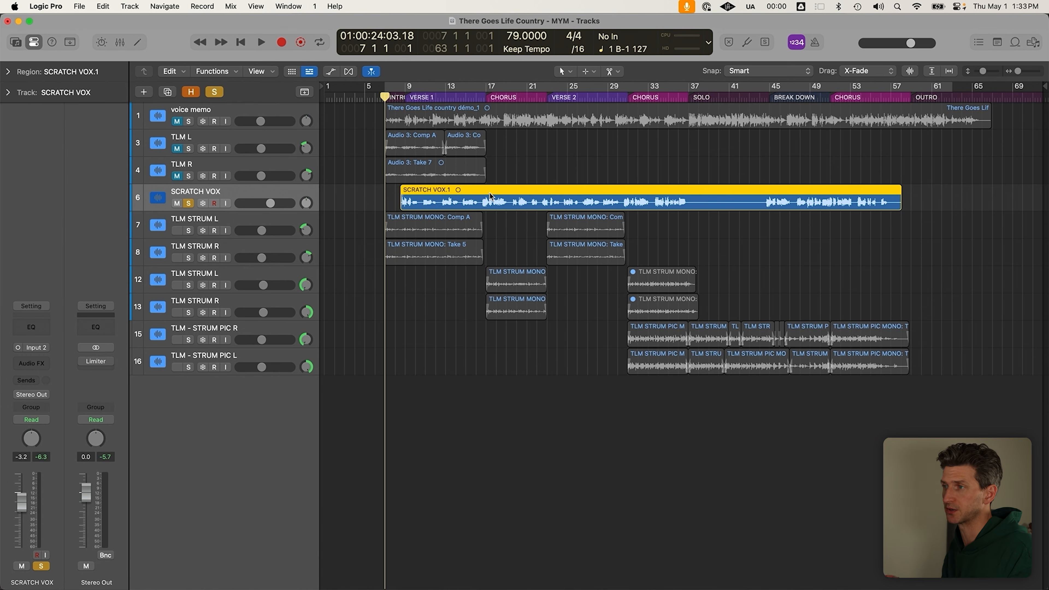
pyautogui.press('super+Down')
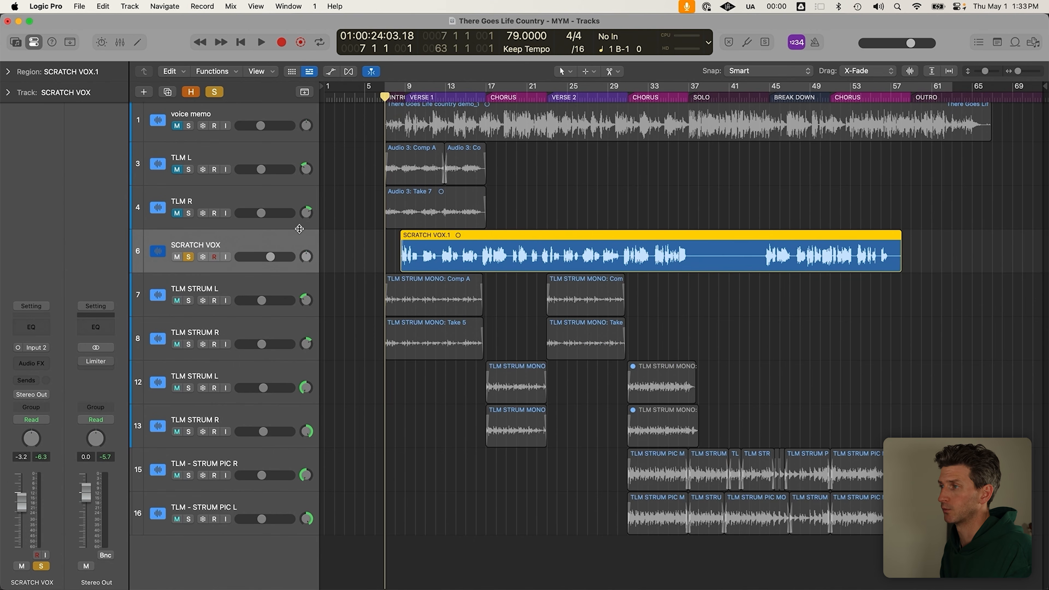
pyautogui.press('super+Up')
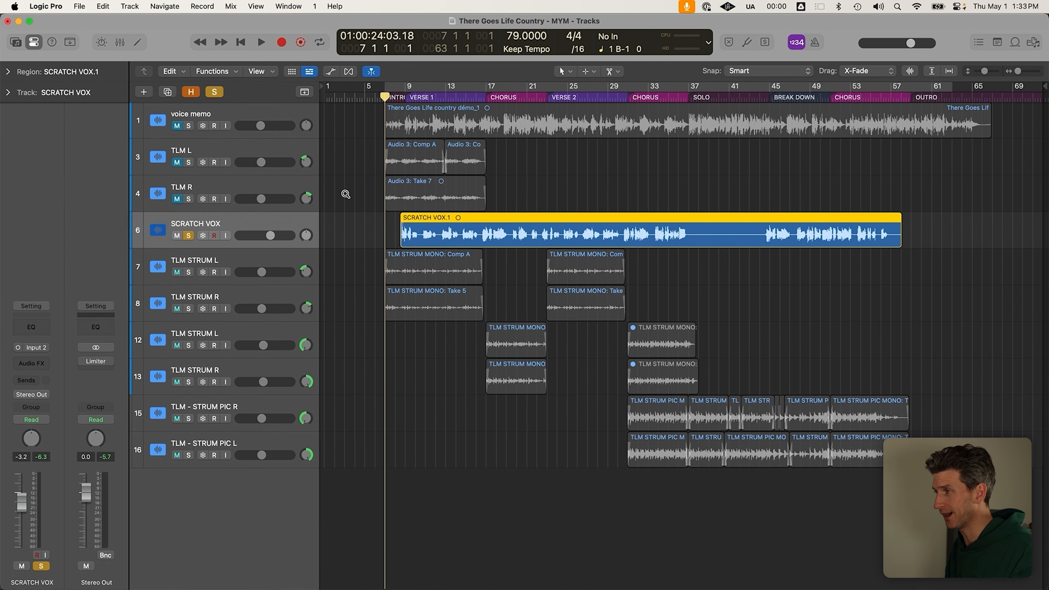
pyautogui.scroll(-2, 345, 195)
pyautogui.click(403, 304)
pyautogui.click(420, 213)
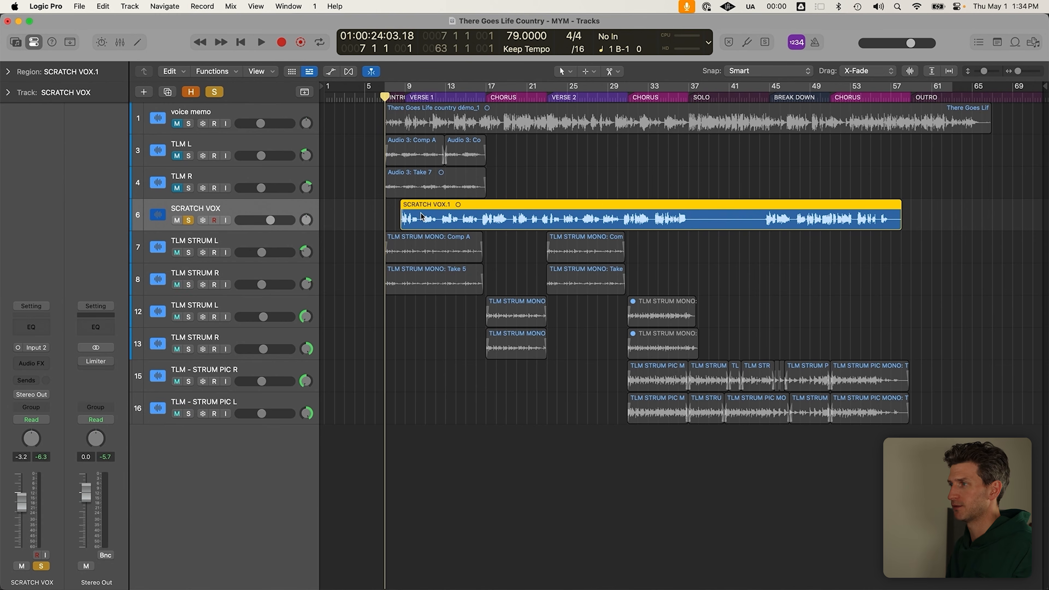
pyautogui.scroll(-1, 421, 213)
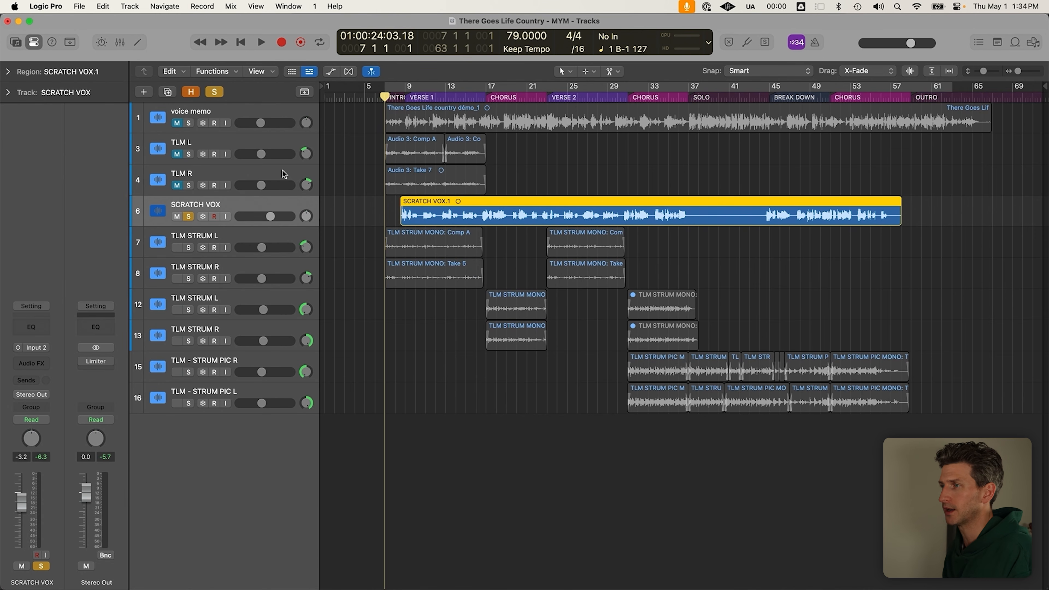
# Try soloing SCRATCH VOX with the TLM STRUM tracks, then clear solos and select SCRATCH VOX
pyautogui.click(189, 217)
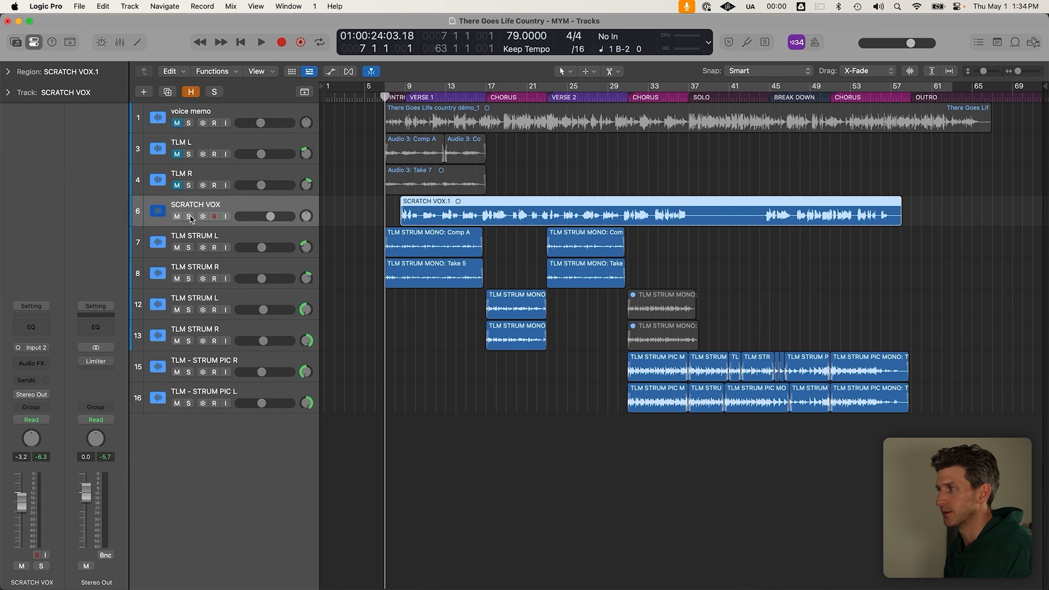
pyautogui.moveTo(188, 217); pyautogui.dragTo(195, 267)
pyautogui.click(256, 259)
pyautogui.keyDown('shift'); pyautogui.click(273, 210); pyautogui.keyUp('shift')
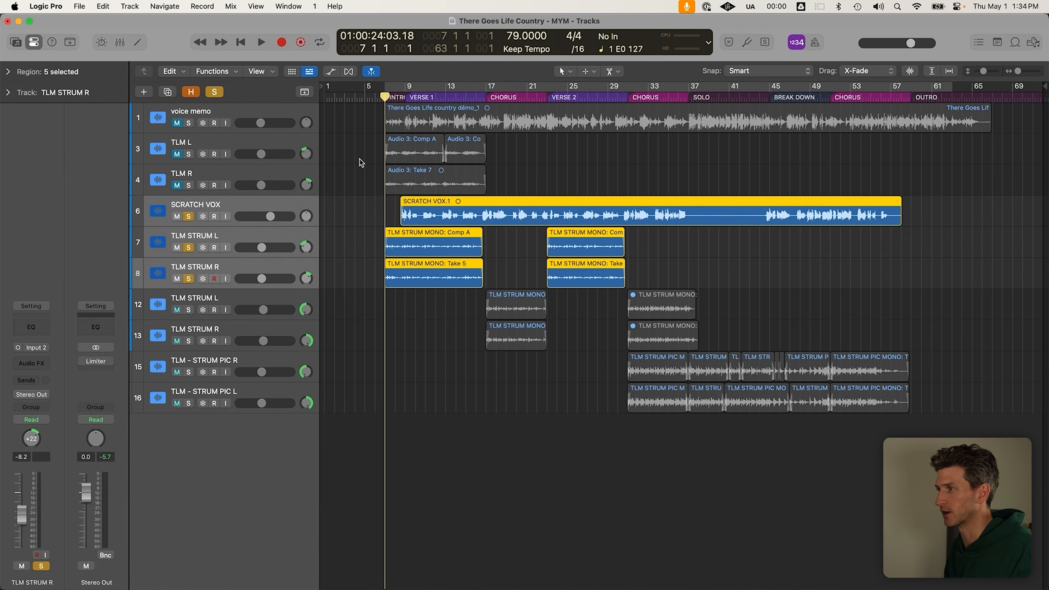
pyautogui.click(383, 309)
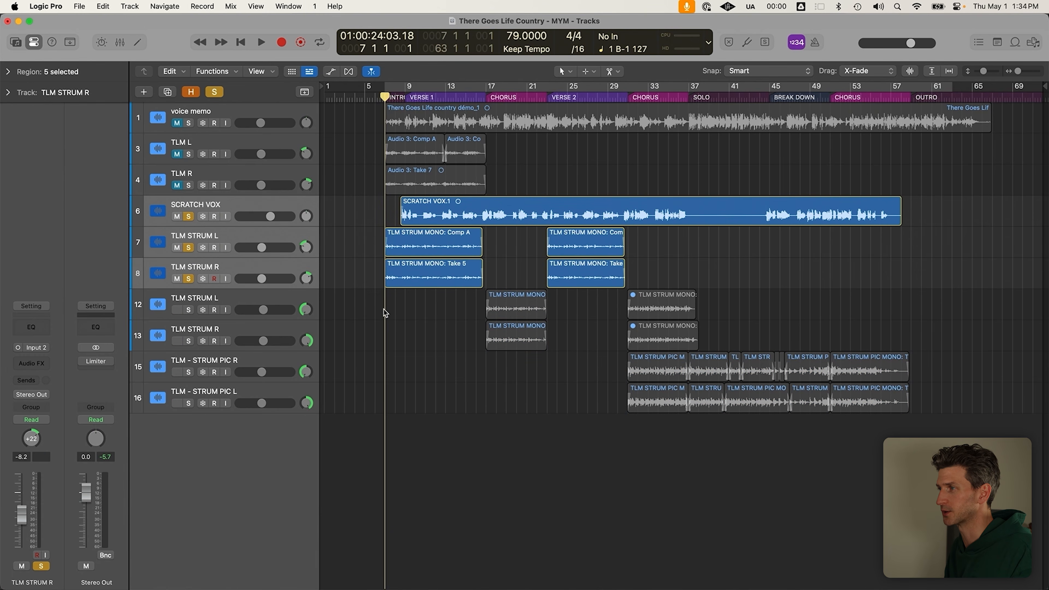
pyautogui.click(191, 214)
pyautogui.click(203, 200)
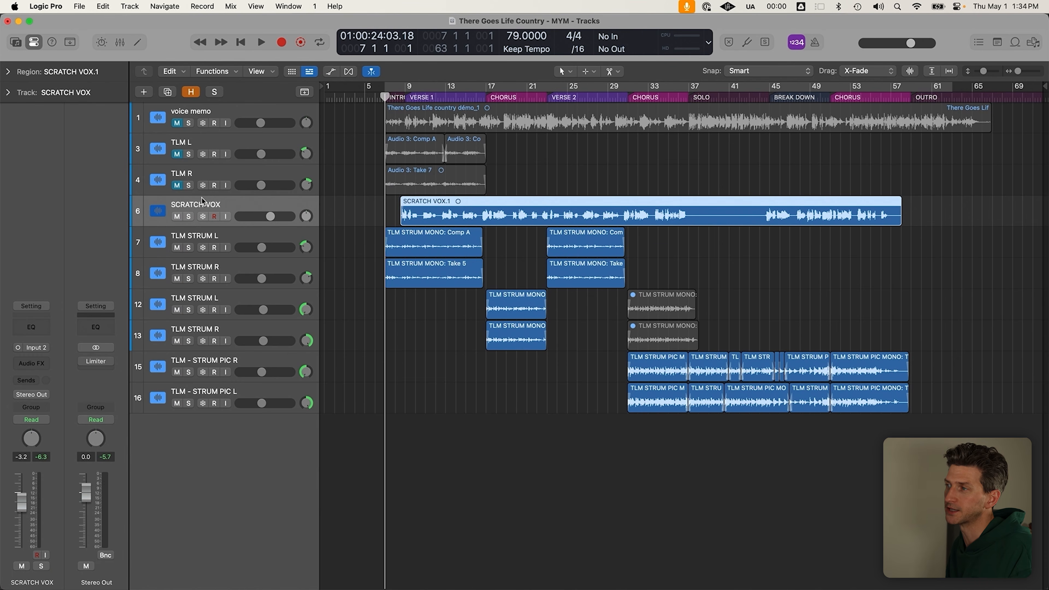
# Solo SCRATCH VOX with both TLM STRUM tracks, select Comp A and Take 5, and play
pyautogui.moveTo(196, 219); pyautogui.dragTo(189, 278)
pyautogui.moveTo(430, 305); pyautogui.dragTo(429, 240)
pyautogui.press('space')
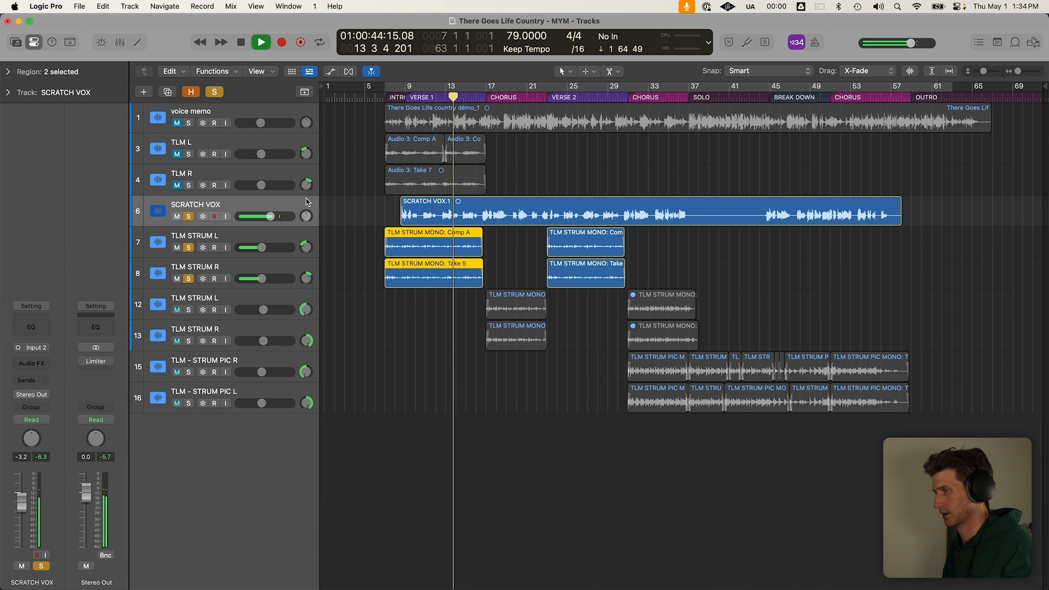
# Solo TLM L and R instead of the strum tracks and play from bar 7
pyautogui.press('space')
pyautogui.click(188, 185)
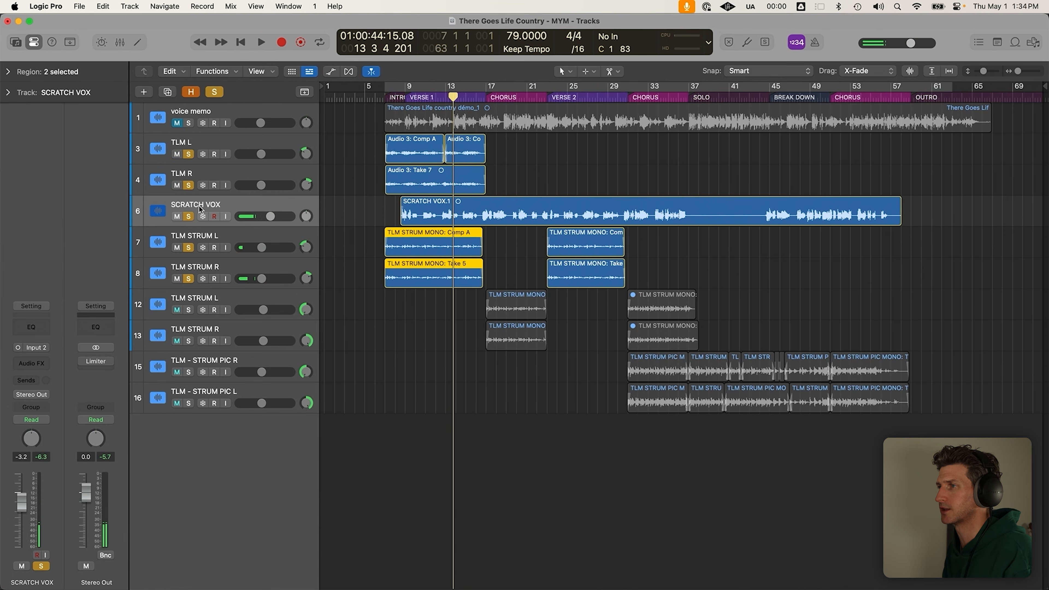
pyautogui.click(189, 248)
pyautogui.click(189, 278)
pyautogui.click(378, 94)
pyautogui.press('space')
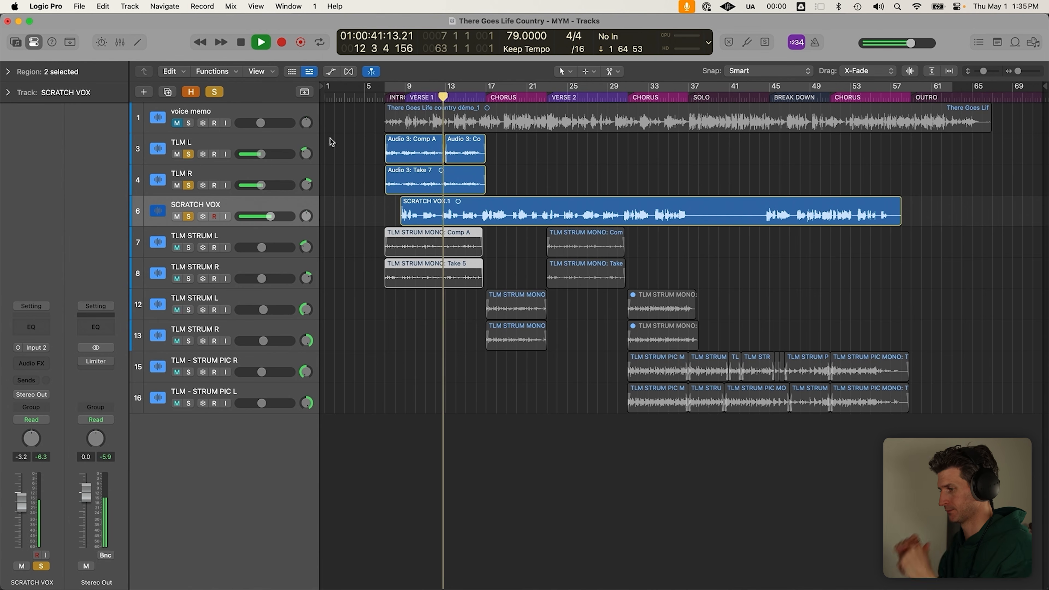
pyautogui.press('space')
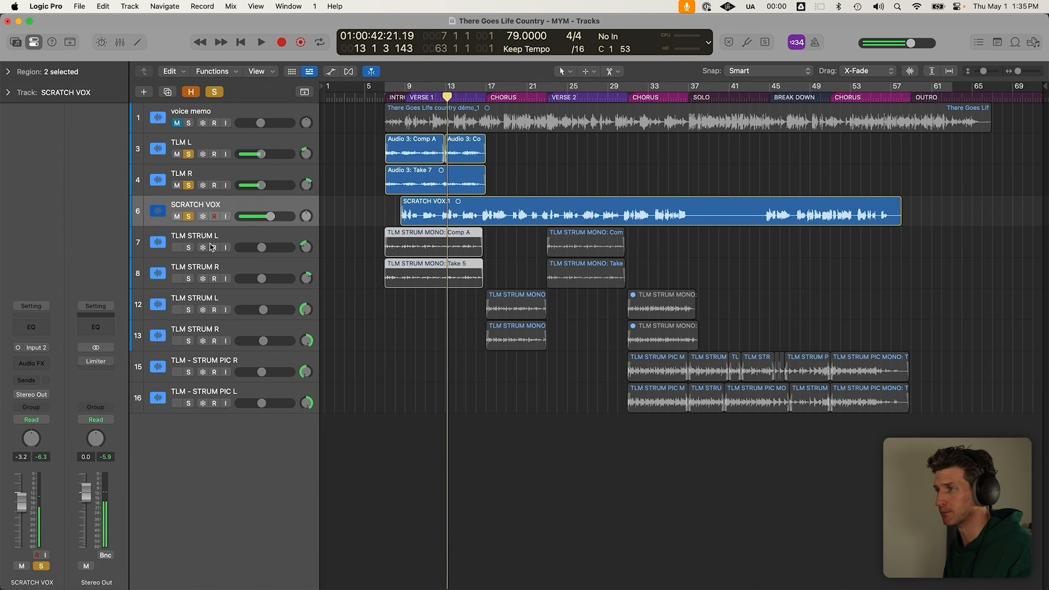
# Toggle the TLM L and R solos, clear all solos, and select both TLM STRUM tracks
pyautogui.click(189, 154)
pyautogui.click(188, 186)
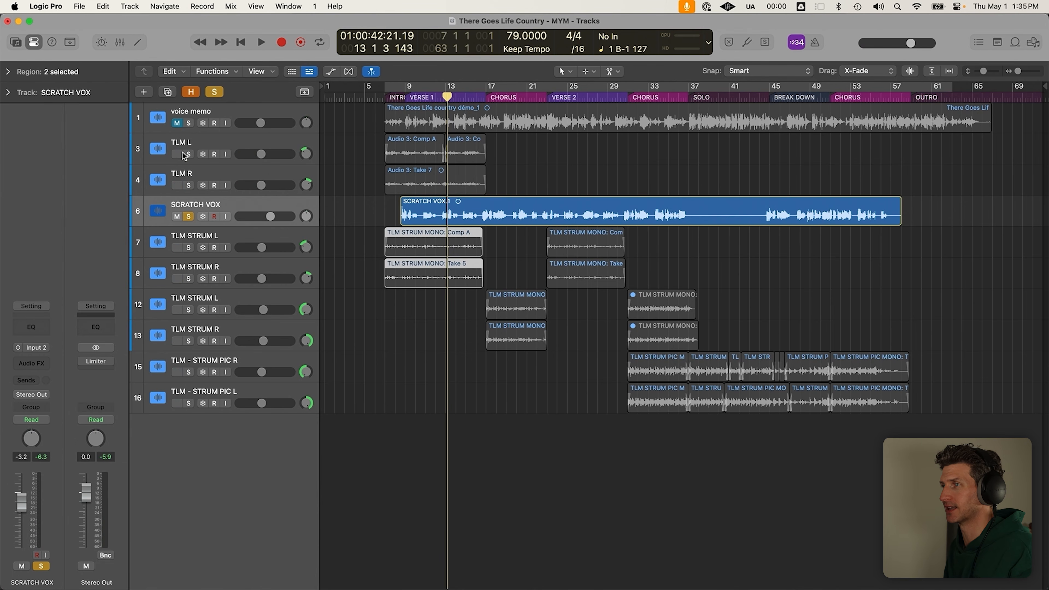
pyautogui.click(189, 153)
pyautogui.click(188, 185)
pyautogui.click(223, 93)
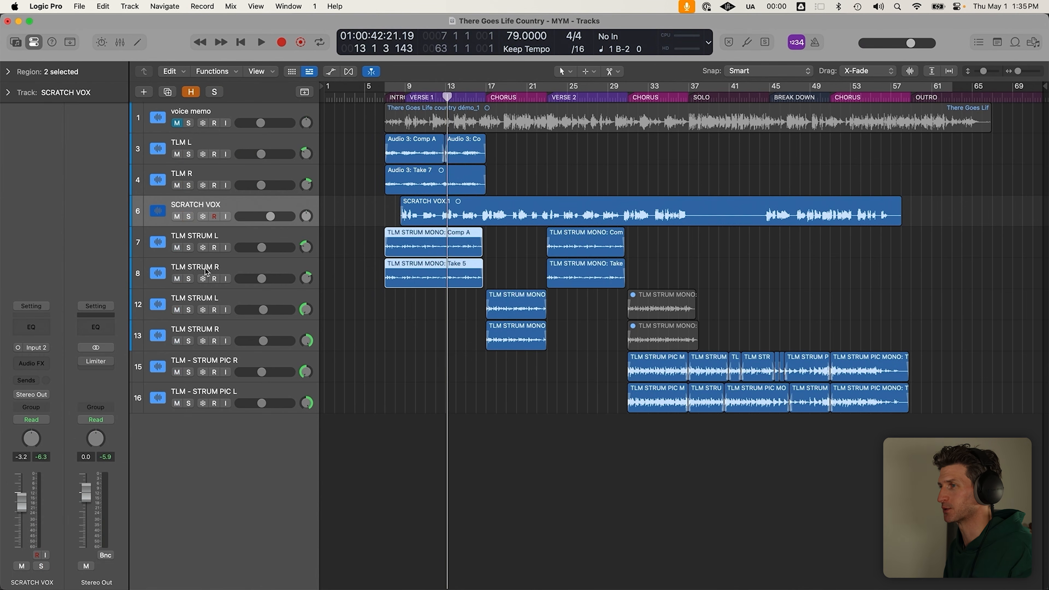
pyautogui.click(256, 239)
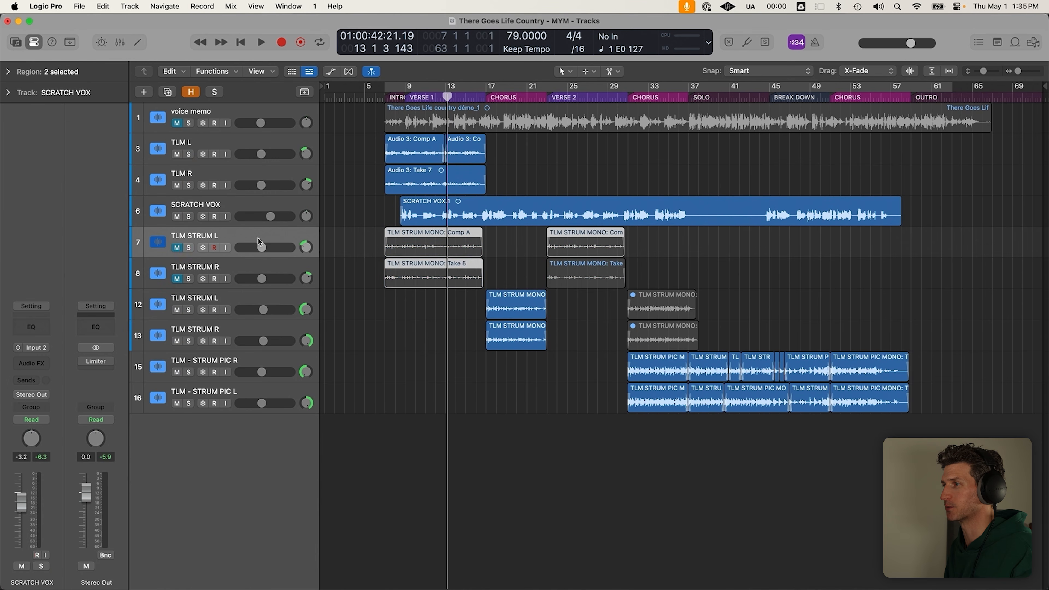
pyautogui.click(267, 266)
pyautogui.click(481, 332)
# Mute the intro Comp A and Take 5 regions on TLM STRUM L and R
pyautogui.click(573, 243)
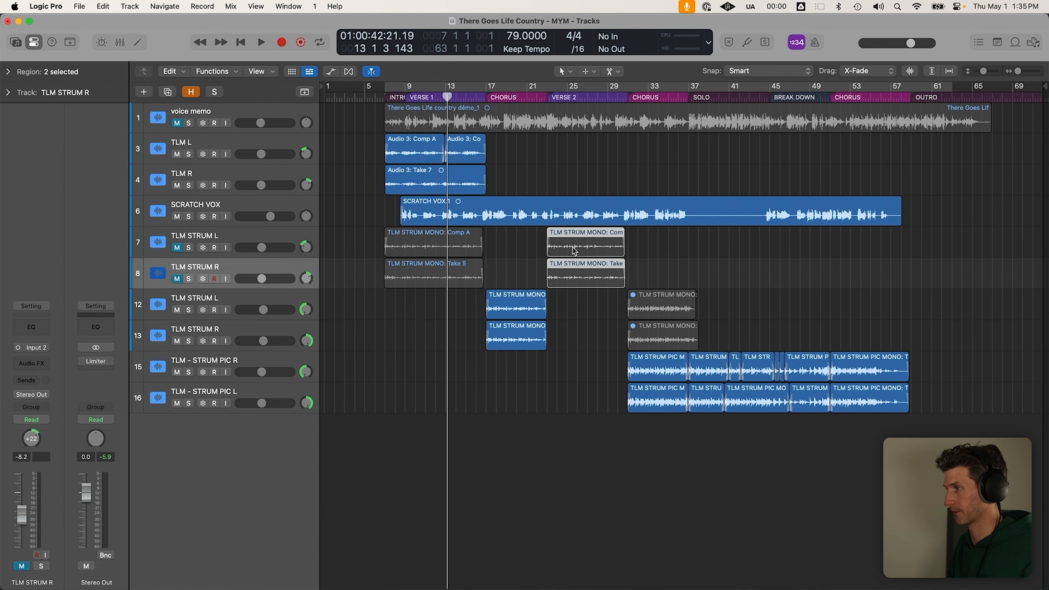
pyautogui.moveTo(178, 247); pyautogui.dragTo(178, 276)
pyautogui.moveTo(396, 314); pyautogui.dragTo(409, 241)
pyautogui.hotkey('ctrl', 'm')
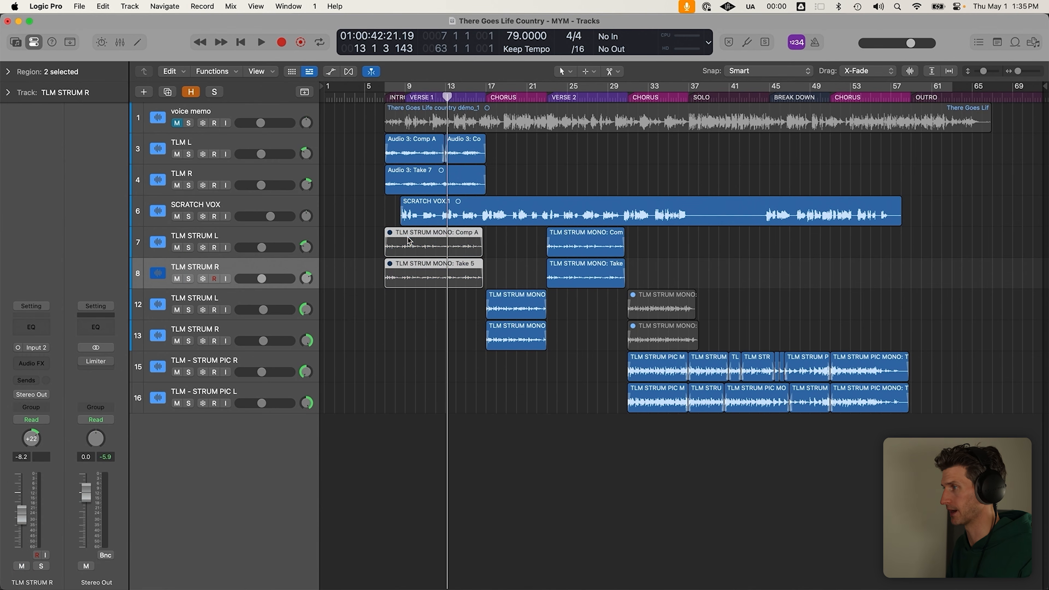
# Select the bar-25 strum regions, return the playhead to bar 7, and select SCRATCH VOX
pyautogui.moveTo(530, 235); pyautogui.dragTo(628, 275)
pyautogui.click(639, 283)
pyautogui.moveTo(628, 354); pyautogui.dragTo(961, 404)
pyautogui.click(1004, 410)
pyautogui.click(385, 98)
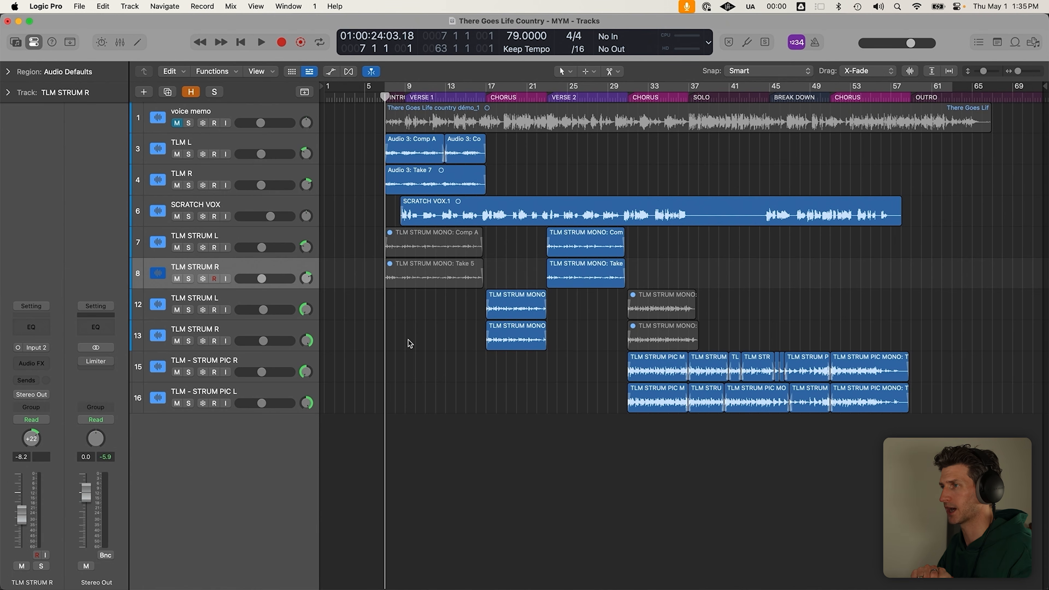
pyautogui.click(276, 209)
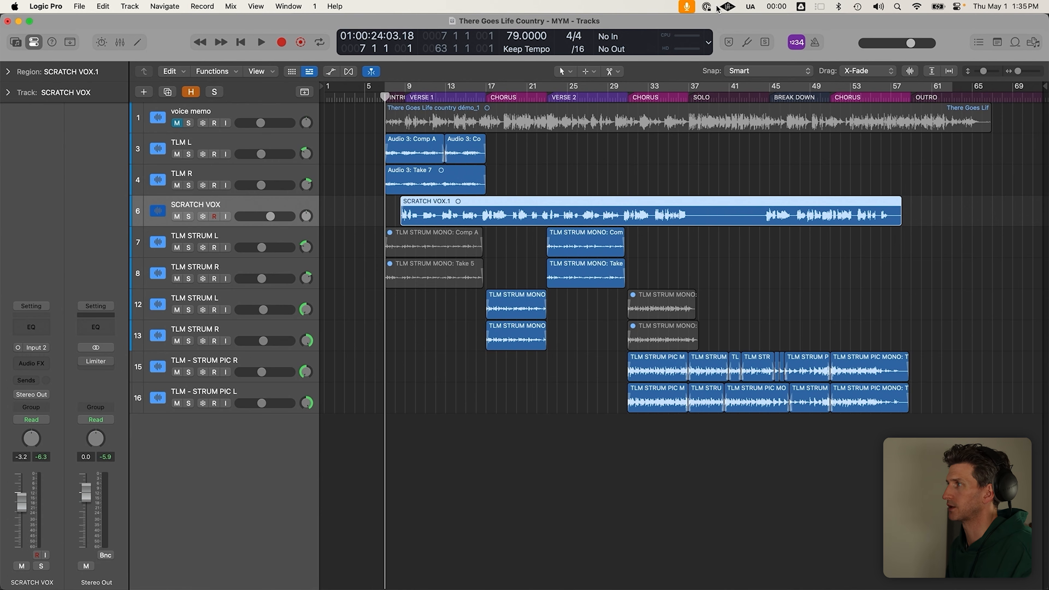
# Bring up UAD Console, close the LA-2A and Neve 1073 windows, and switch back to Logic Pro
pyautogui.click(727, 6)
pyautogui.click(738, 24)
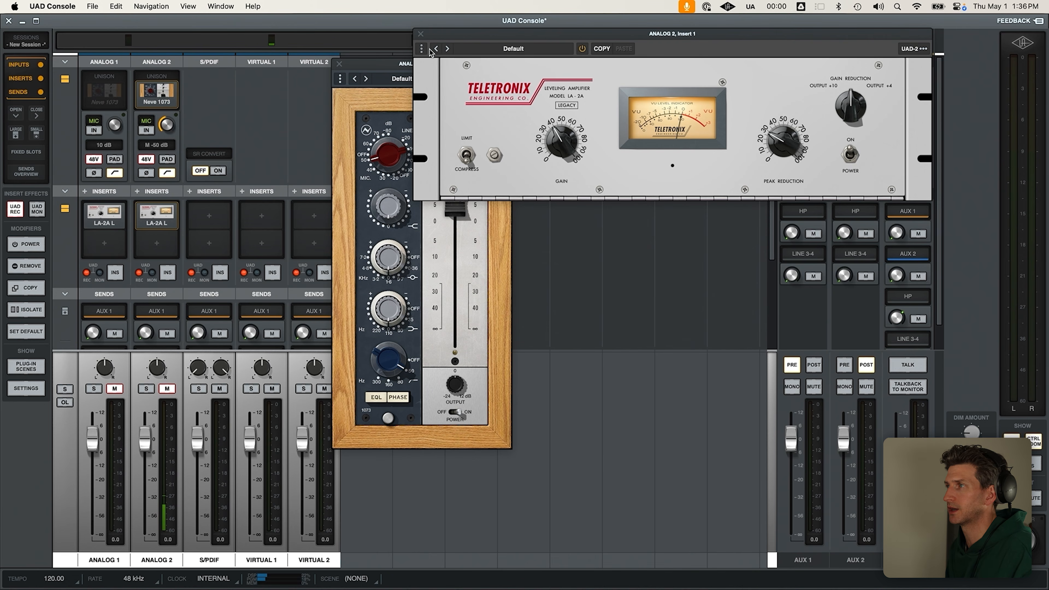
pyautogui.moveTo(425, 40); pyautogui.dragTo(479, 73)
pyautogui.moveTo(392, 68); pyautogui.dragTo(348, 70)
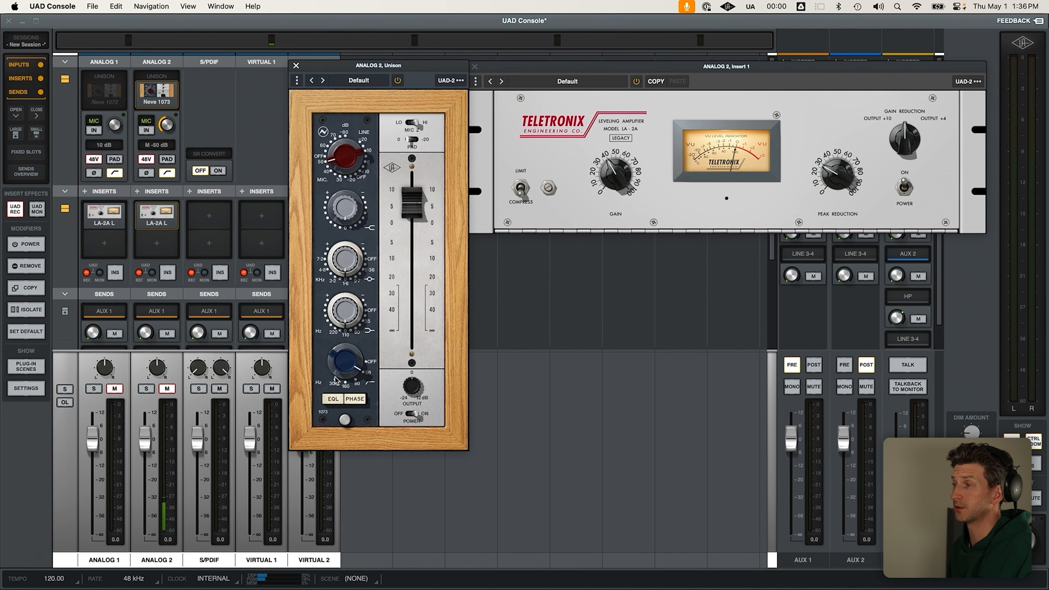
pyautogui.click(474, 66)
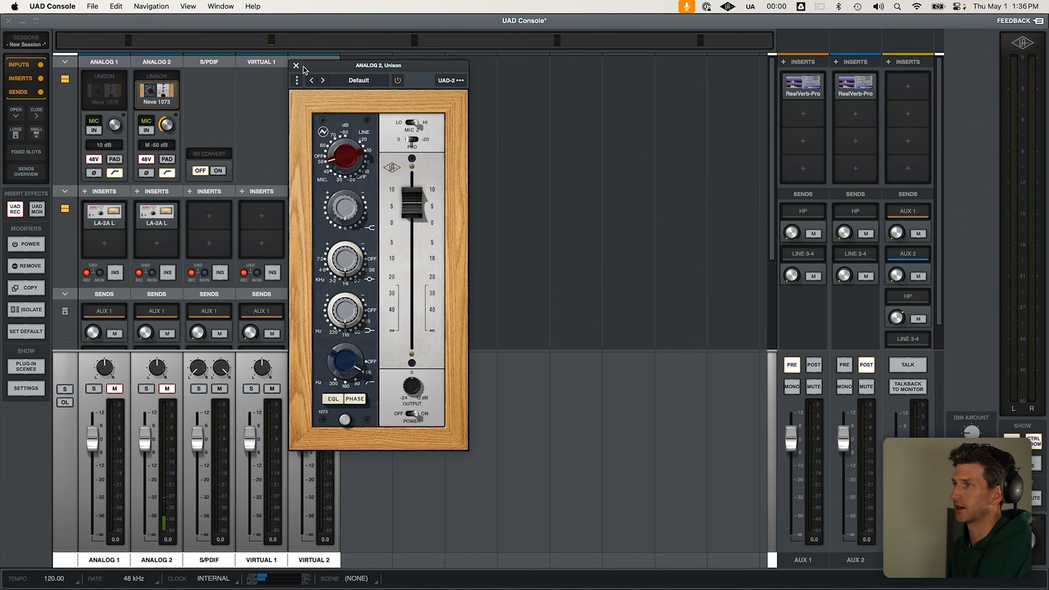
pyautogui.click(296, 65)
pyautogui.press('super+Tab')
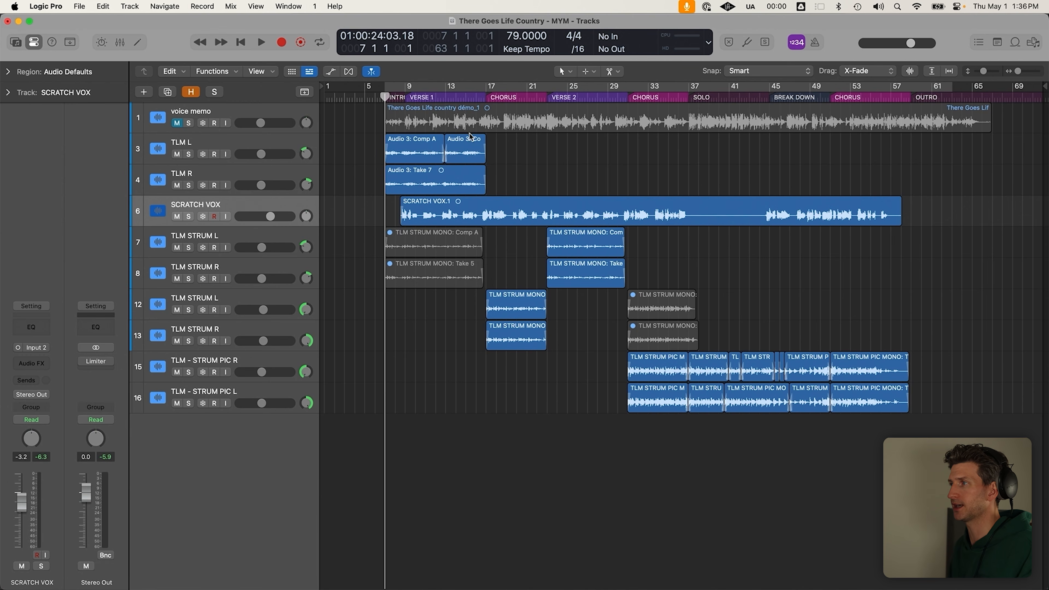
# Jump to the Chorus at bar 17, set cycle locators to bars 51–58, and show the Note Pad
pyautogui.click(488, 96)
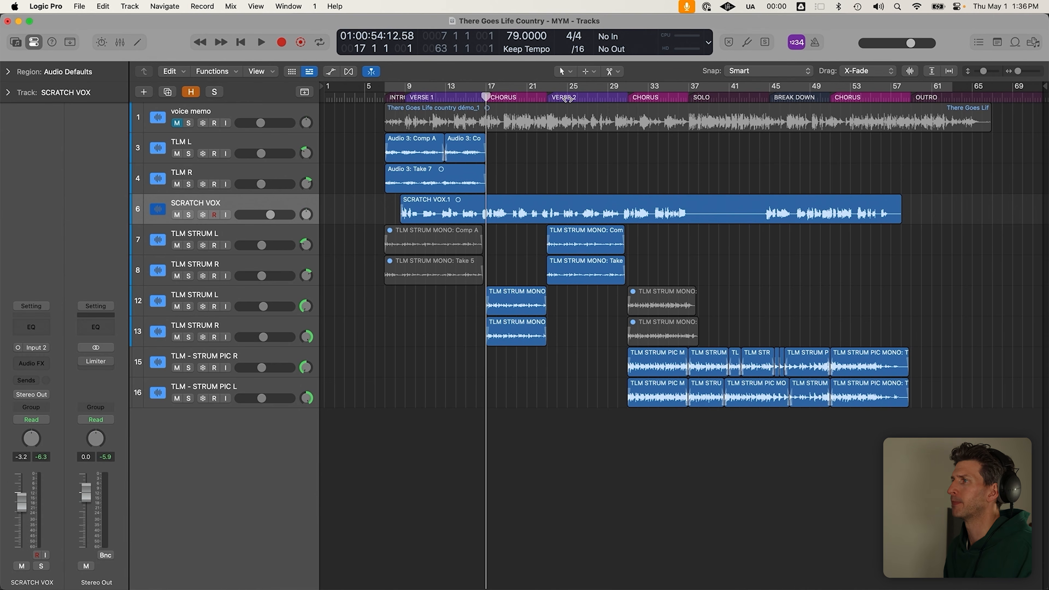
pyautogui.moveTo(489, 88)
pyautogui.mouseDown()
pyautogui.moveTo(583, 105)
pyautogui.moveTo(689, 96)
pyautogui.mouseUp()
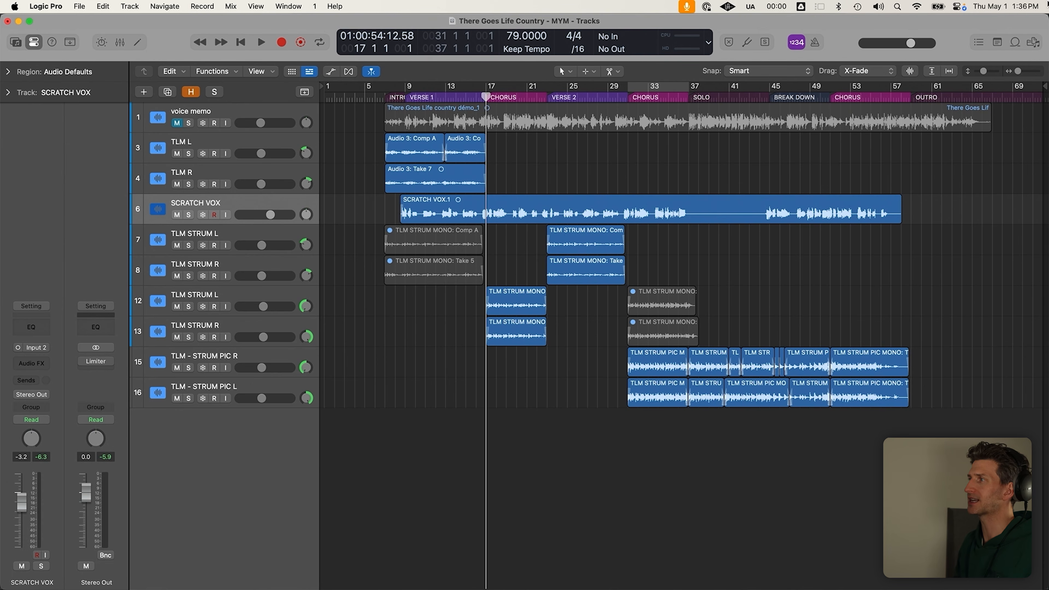
pyautogui.moveTo(844, 88); pyautogui.dragTo(907, 90)
pyautogui.click(999, 42)
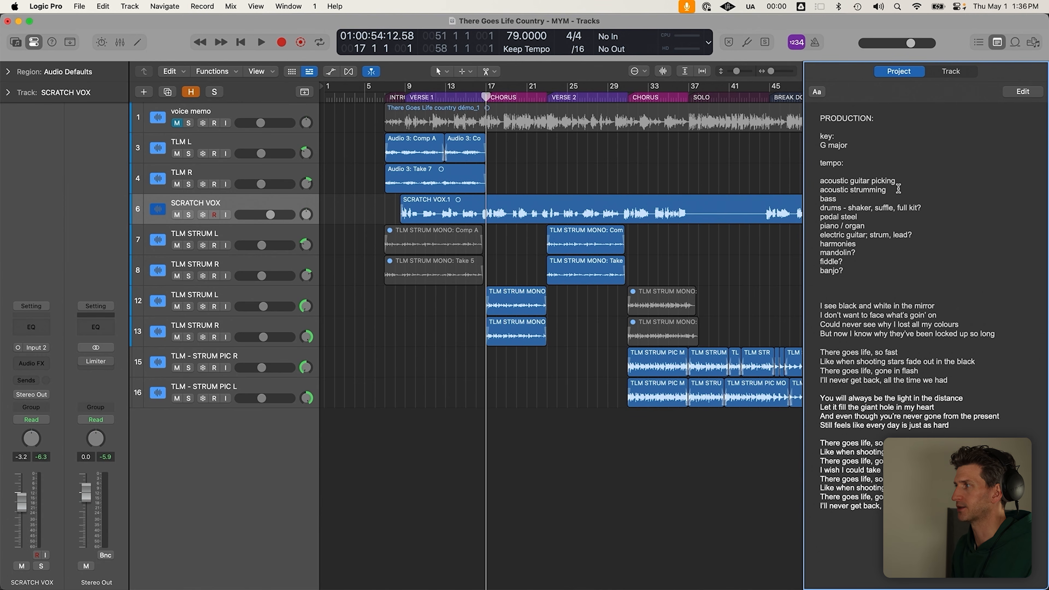
# Prefix the first two instrument lines with 'check - ' and move the drums line above bass
pyautogui.click(1022, 91)
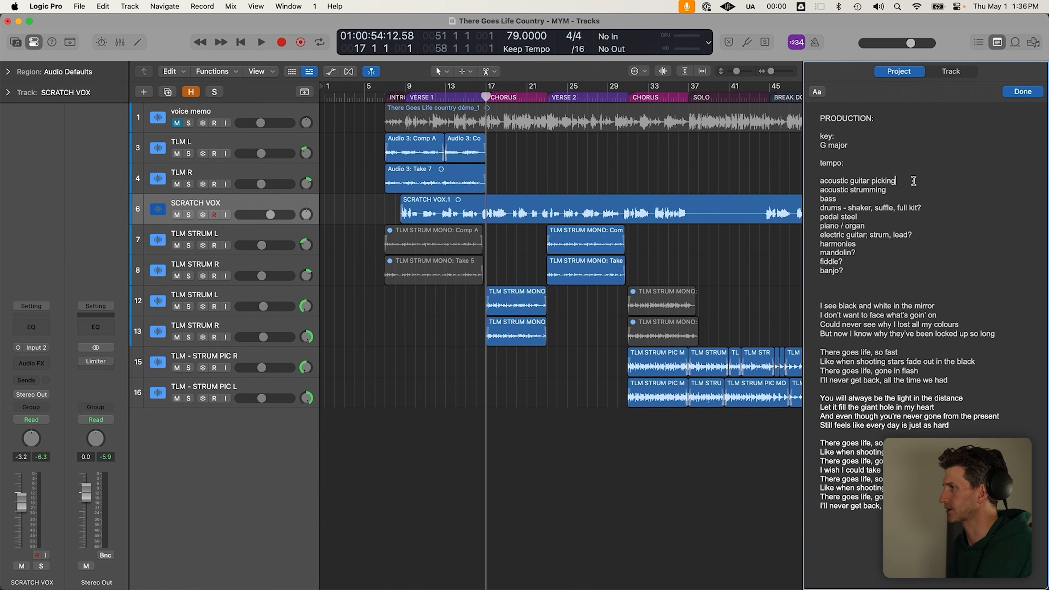
pyautogui.write('check - ')
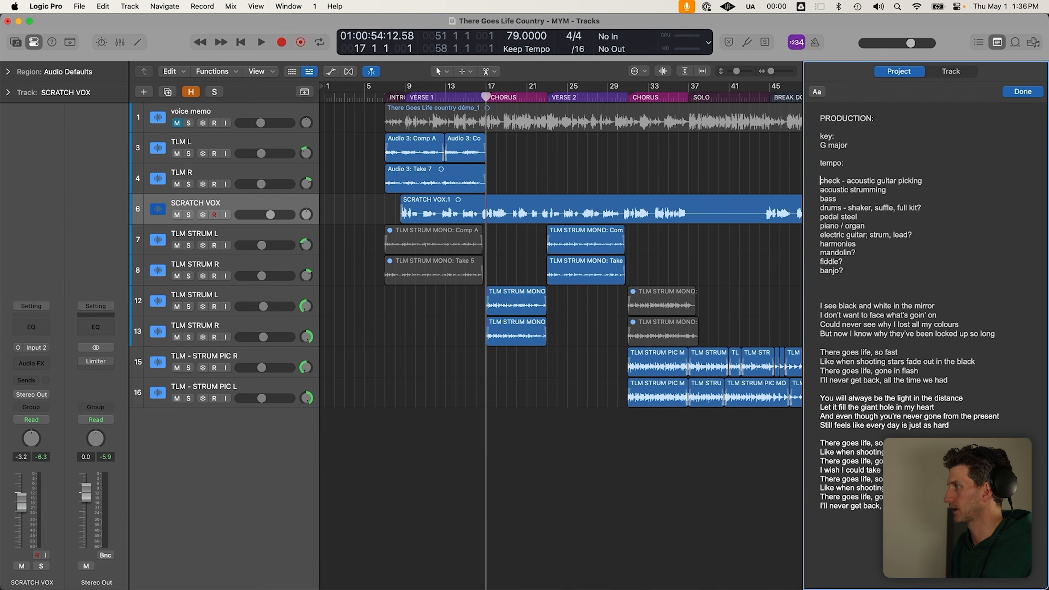
pyautogui.write('check -')
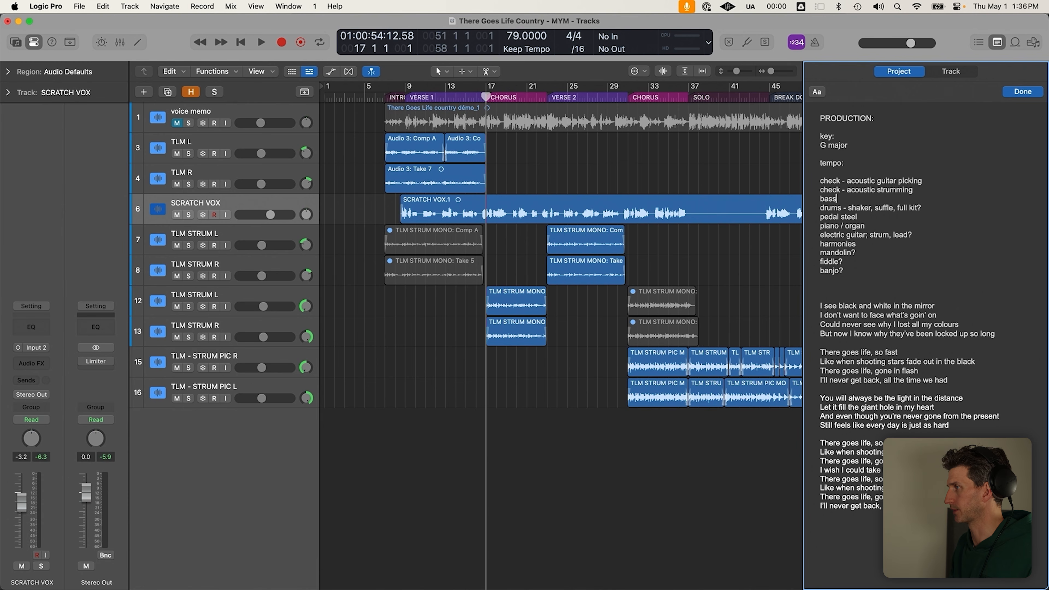
pyautogui.press('Down')
pyautogui.press('super+shift+Right')
pyautogui.press('super+c')
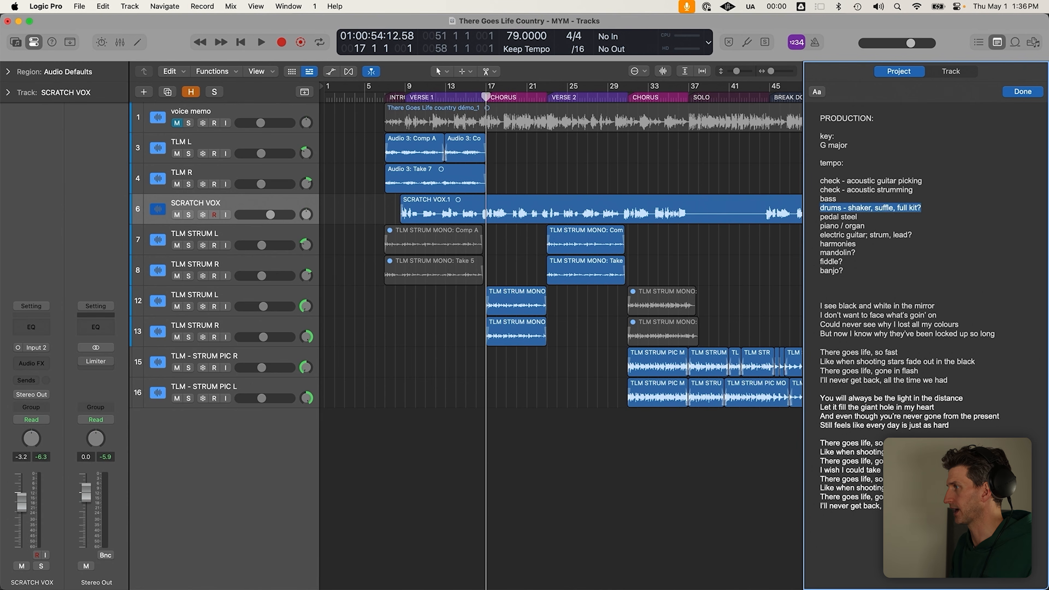
pyautogui.press('BackSpace')
pyautogui.press('super+v')
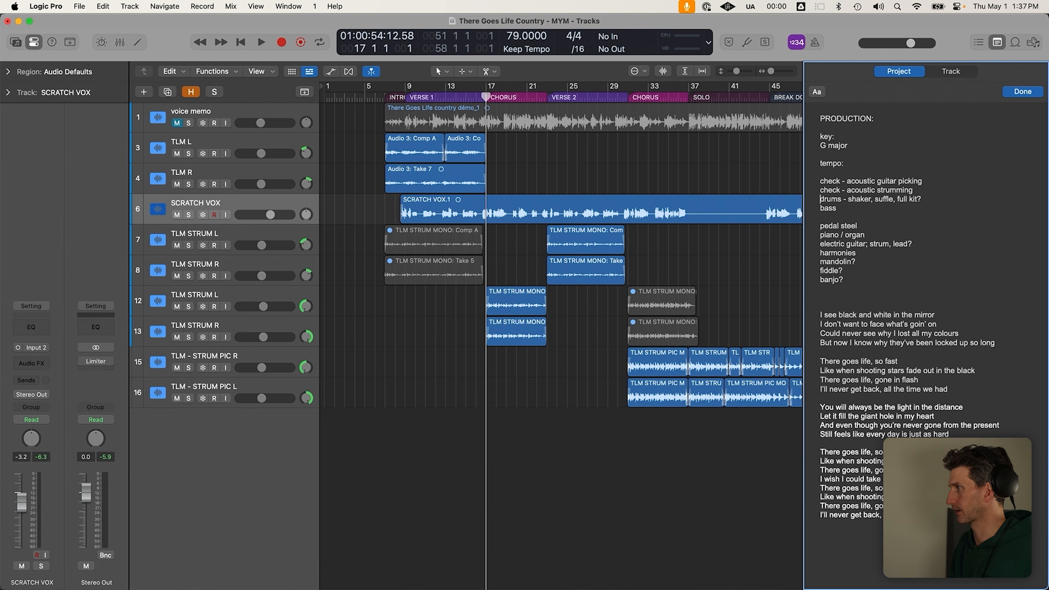
# Try cycle ranges over bars 17–23 and 7–59, zoom out, and move the playhead to bar 51
pyautogui.moveTo(479, 86); pyautogui.dragTo(549, 96)
pyautogui.click(552, 90)
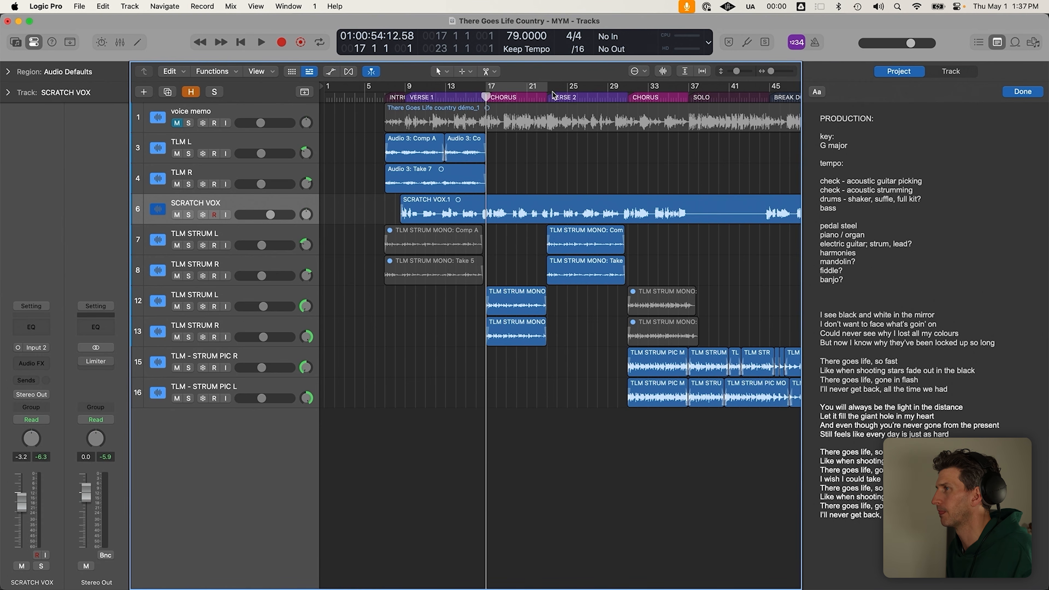
pyautogui.press('super+Left')
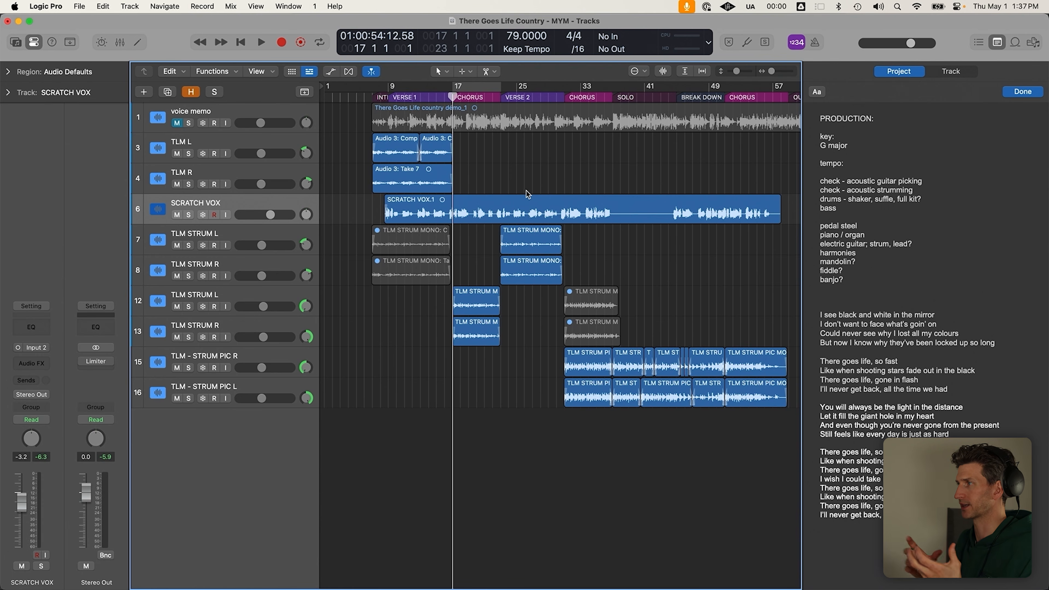
pyautogui.click(726, 94)
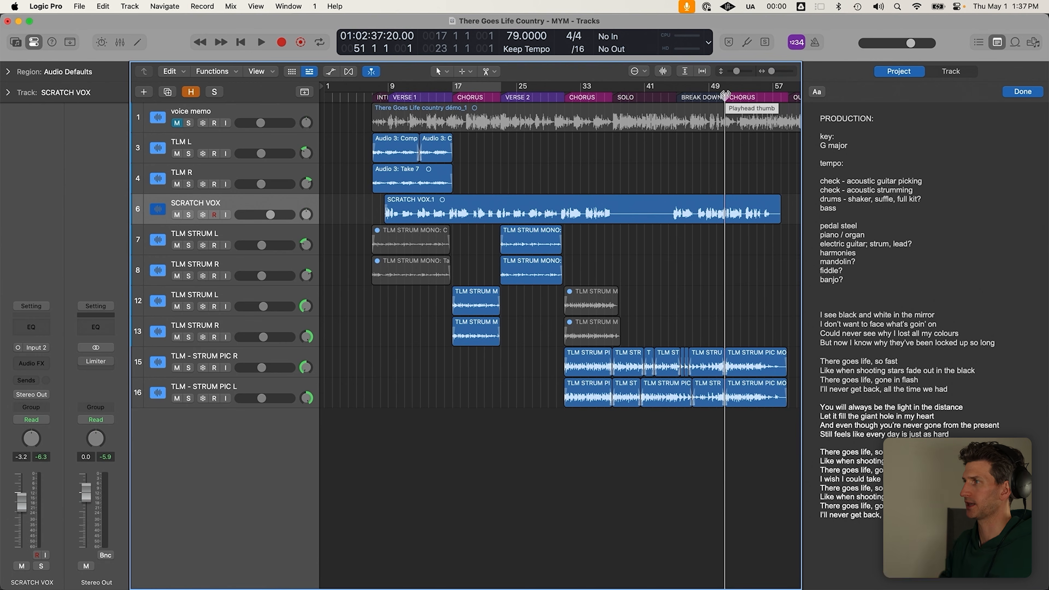
pyautogui.moveTo(373, 87); pyautogui.dragTo(787, 87)
pyautogui.press('c')
# Place the playhead at bar 31, briefly cycle bars 31–36, then shrink track heights
pyautogui.click(572, 98)
pyautogui.moveTo(572, 98); pyautogui.dragTo(553, 90)
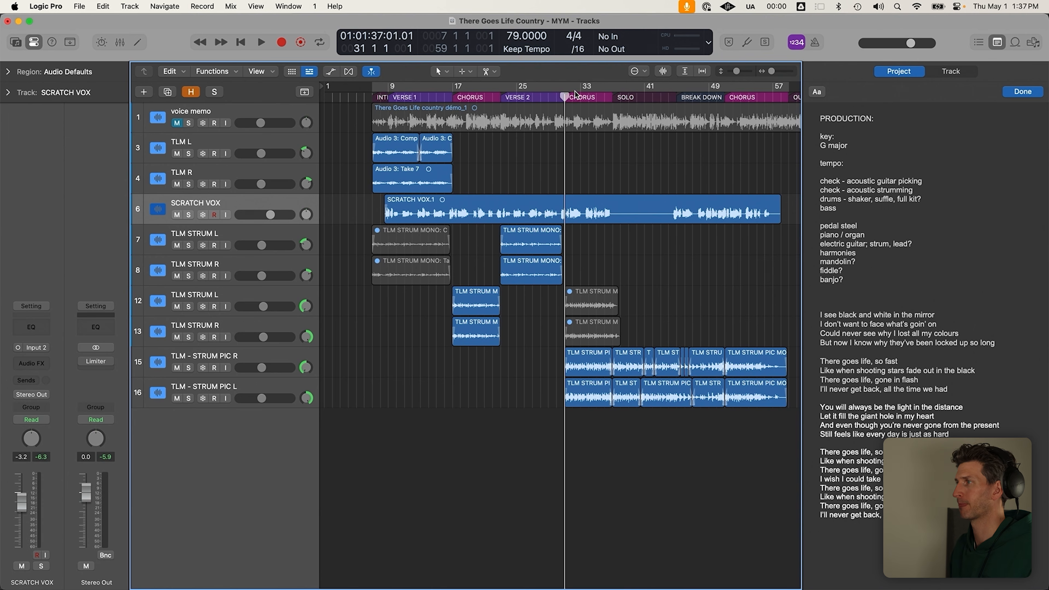
pyautogui.moveTo(565, 87); pyautogui.dragTo(606, 87)
pyautogui.press('c')
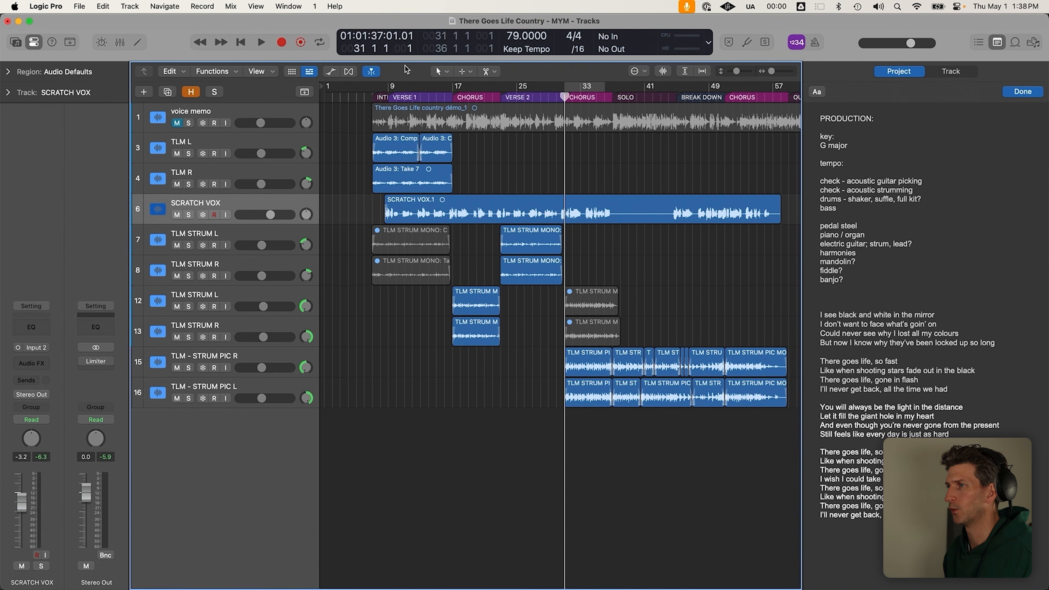
pyautogui.press('super+Up')
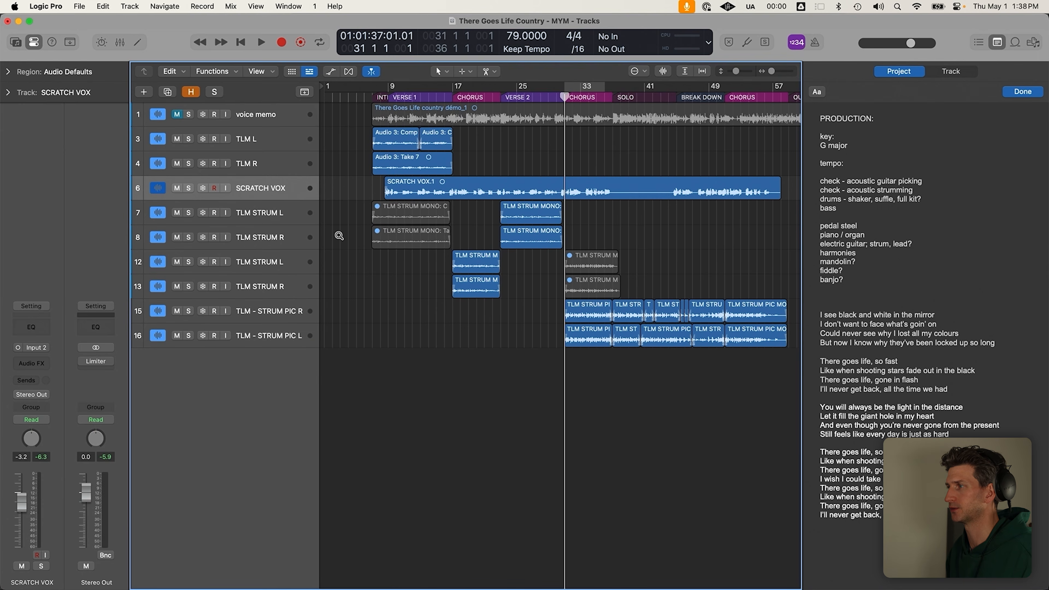
# Create a SoCal Session Player drummer track with a Pop Rock Drummer region from the Track menu
pyautogui.press('super+Down')
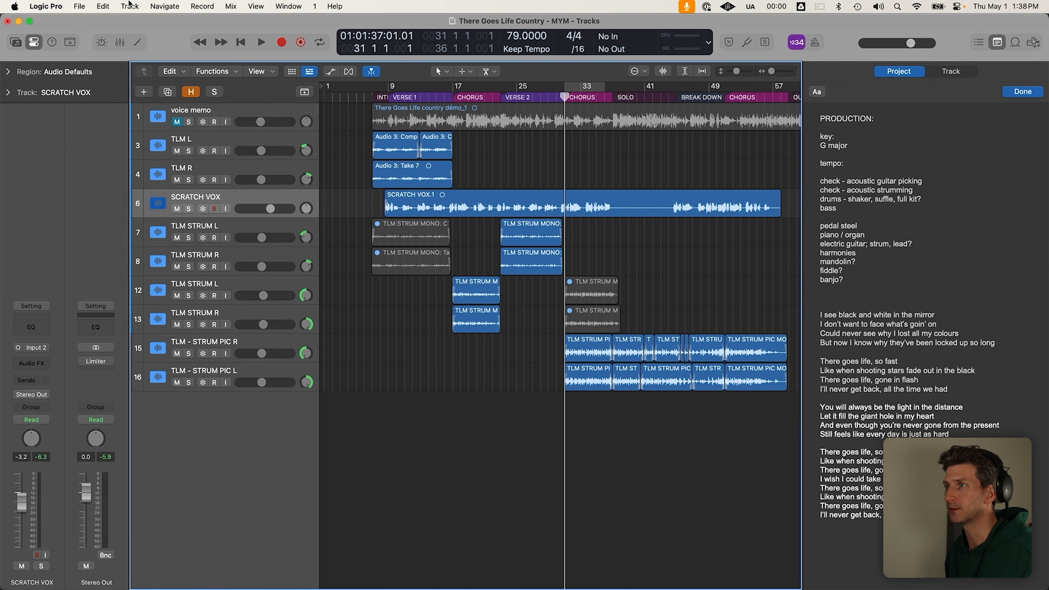
pyautogui.click(111, 5)
pyautogui.click(136, 9)
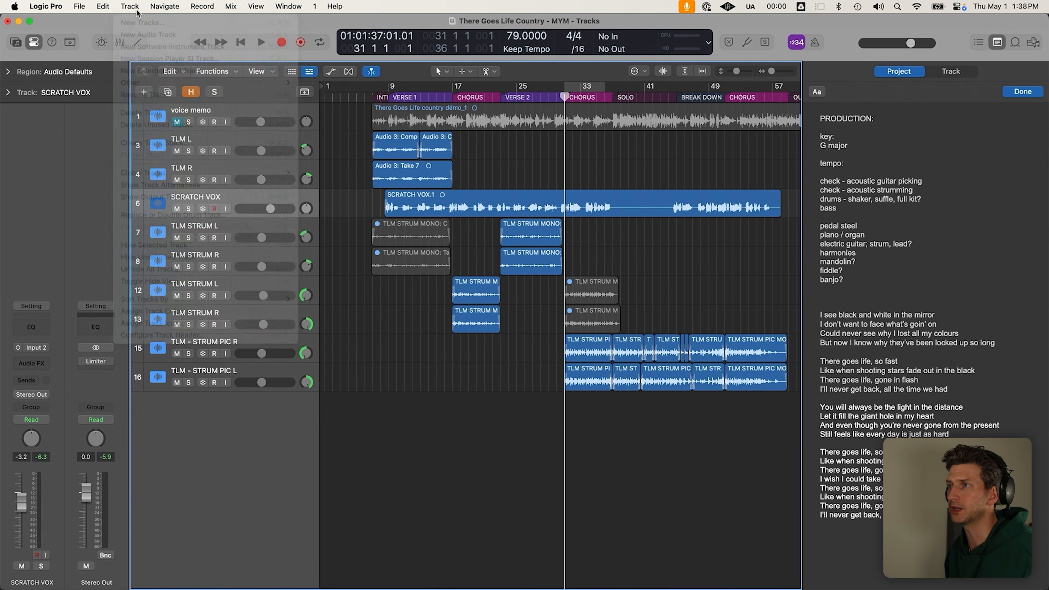
pyautogui.click(134, 6)
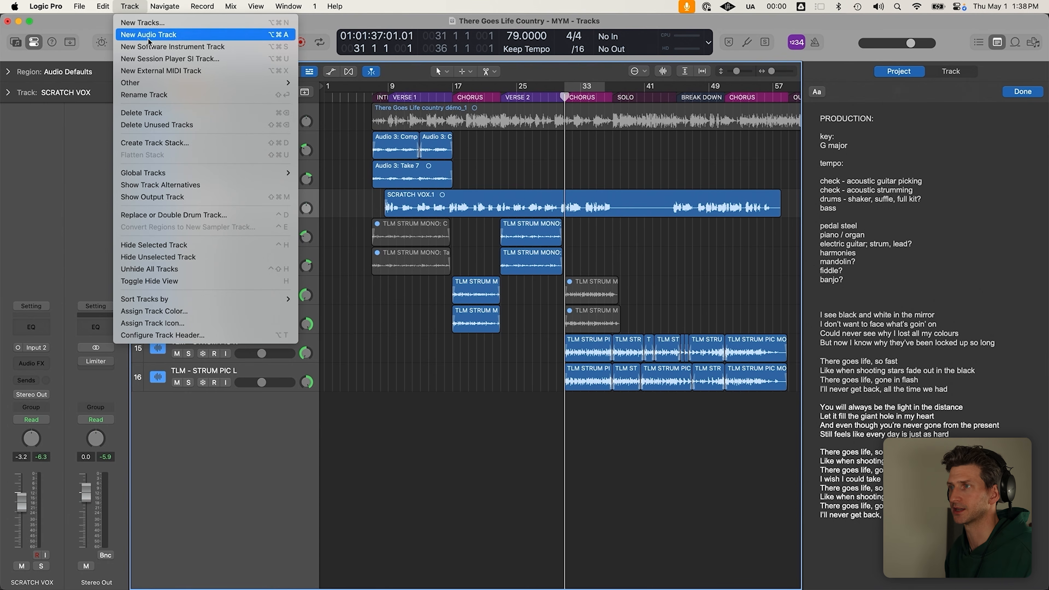
pyautogui.click(173, 58)
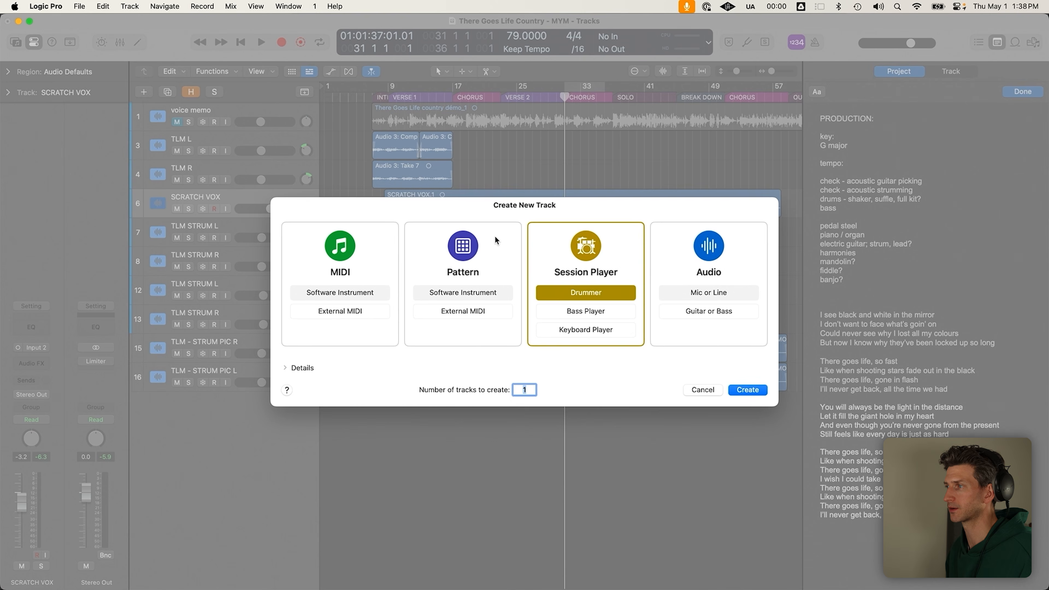
pyautogui.click(753, 393)
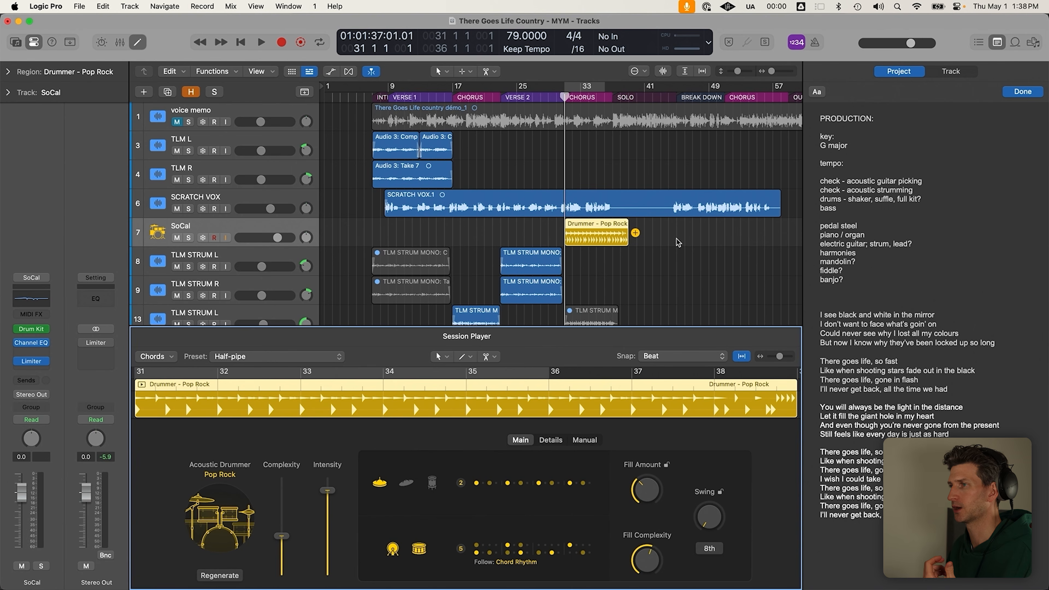
# Check the SoCal drummer track and its Pop Rock region settings, then bring up the Track menu
pyautogui.click(191, 240)
pyautogui.click(190, 240)
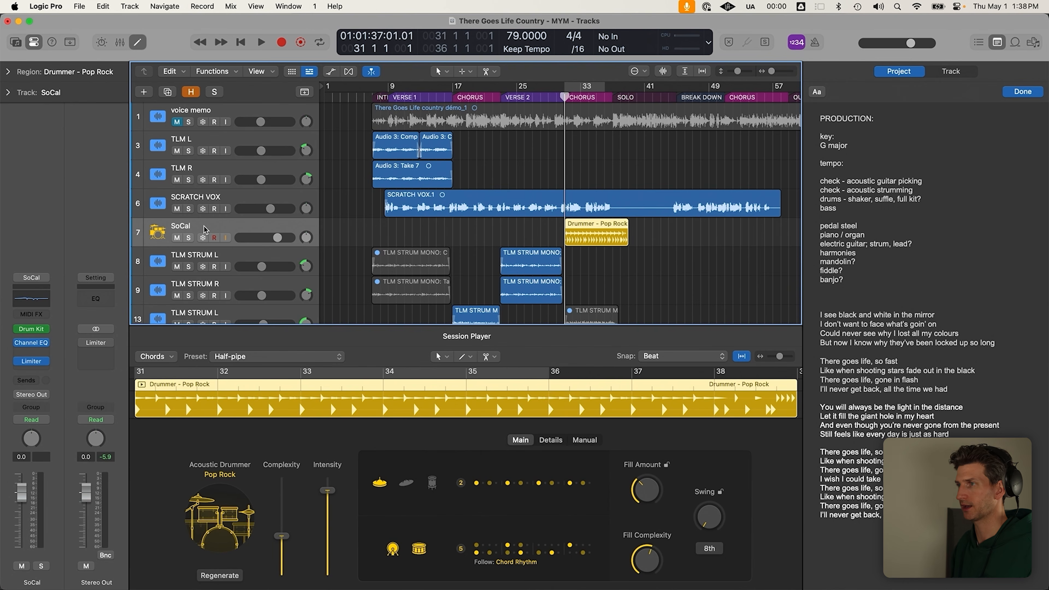
pyautogui.click(605, 245)
pyautogui.click(605, 245)
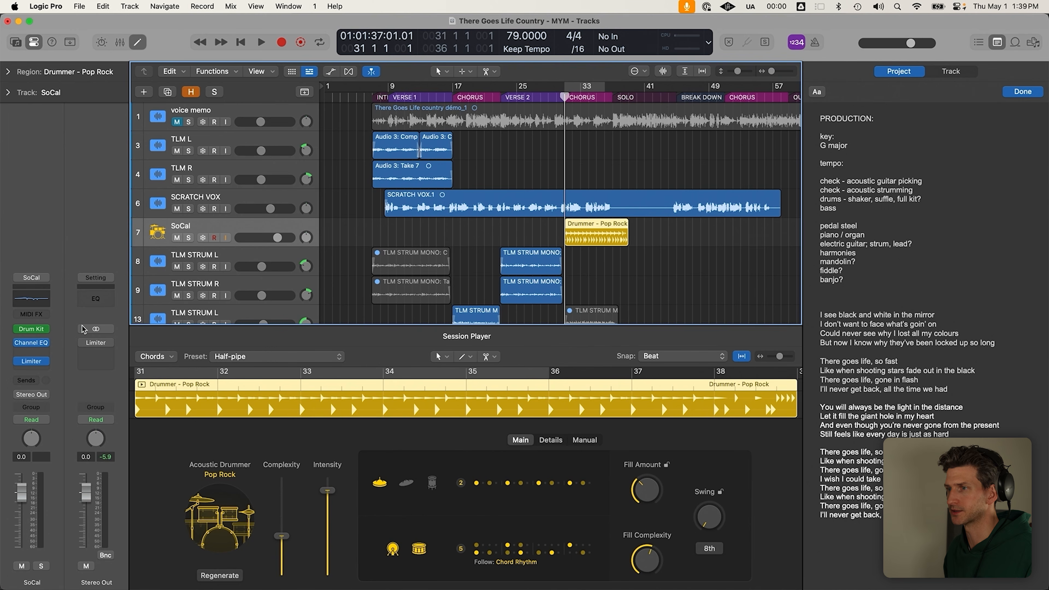
pyautogui.click(130, 6)
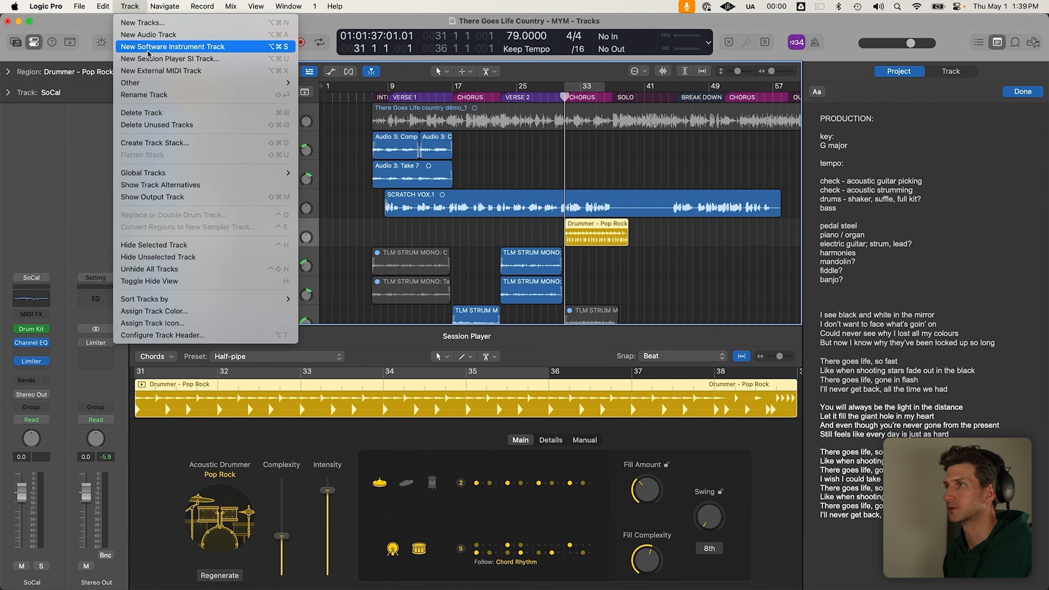
# Create two empty Classic Electric Piano instrument tracks, then hide the Piano Roll
pyautogui.press('Escape')
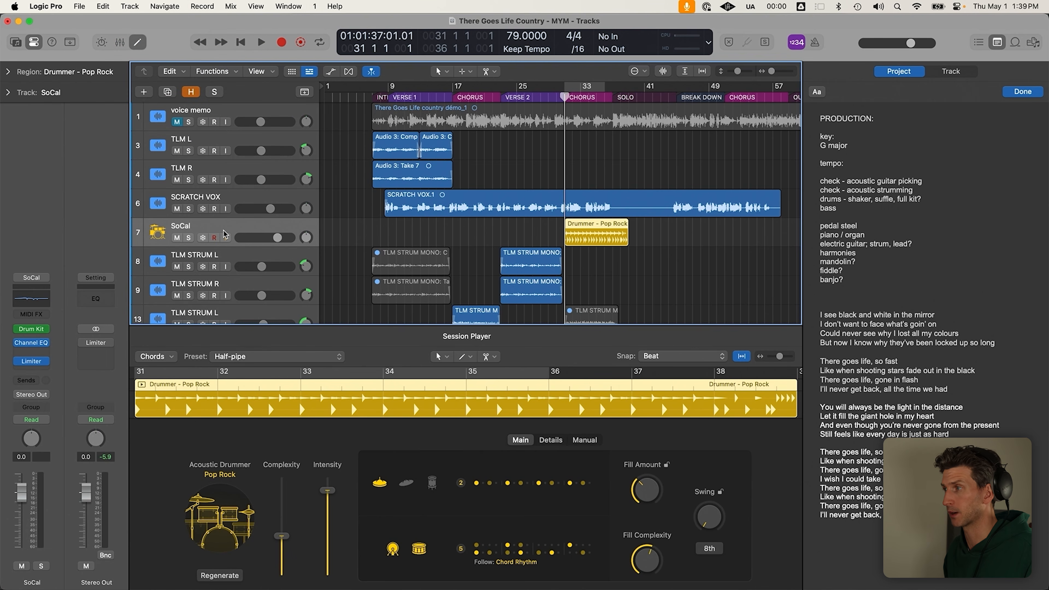
pyautogui.press('alt+super+s')
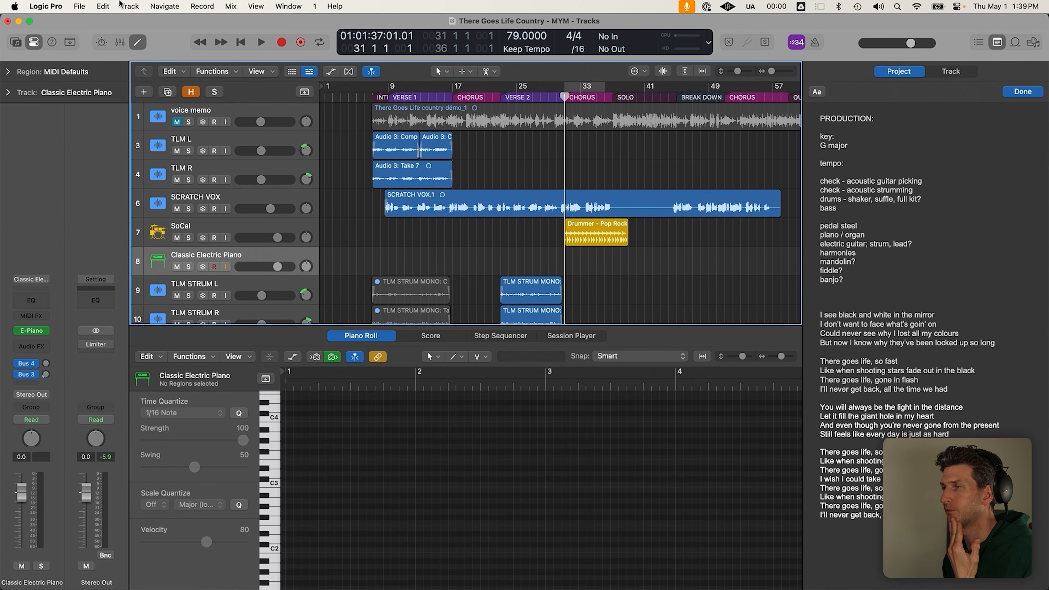
pyautogui.click(121, 5)
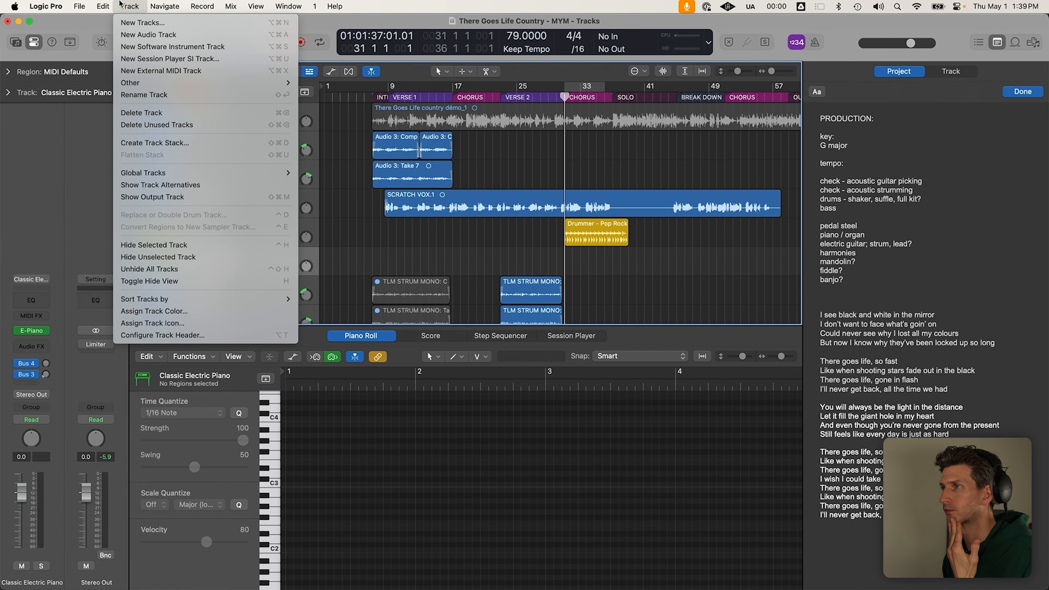
pyautogui.click(177, 48)
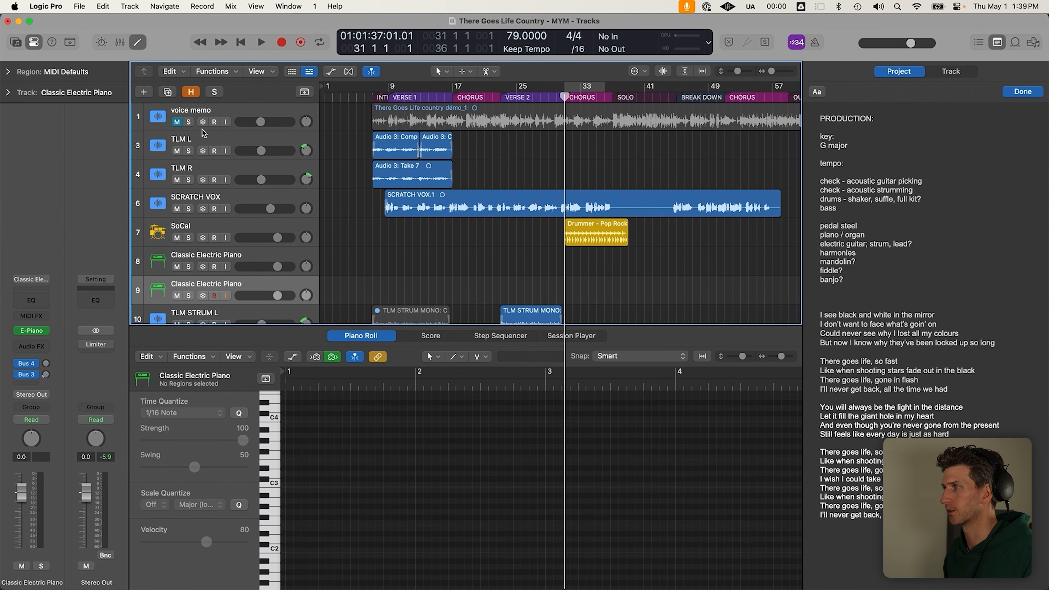
pyautogui.press('e')
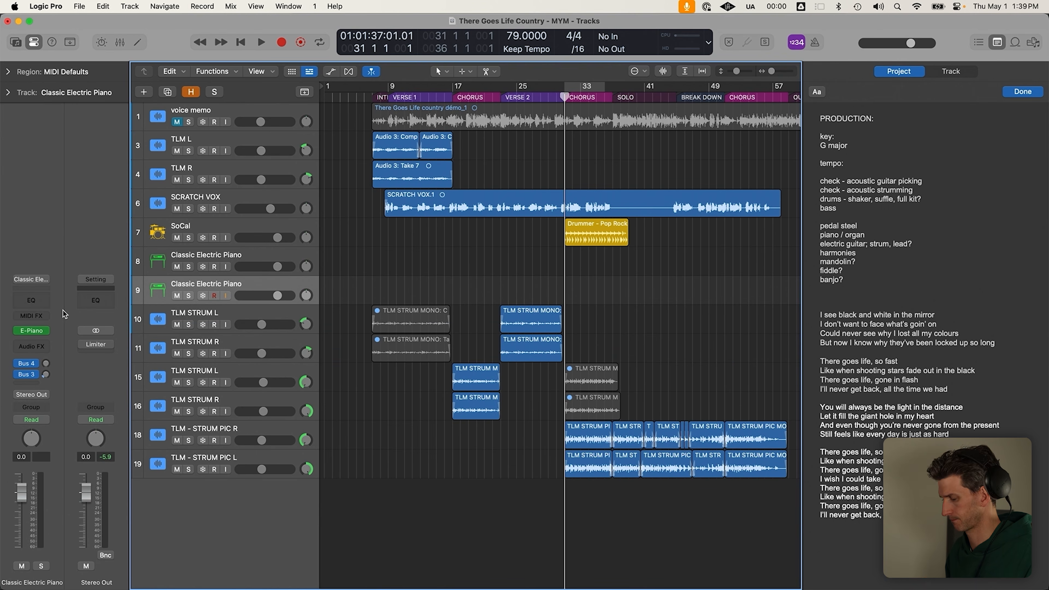
# Load the AD DRUMS user patch from the Library onto the second new instrument track
pyautogui.press('y')
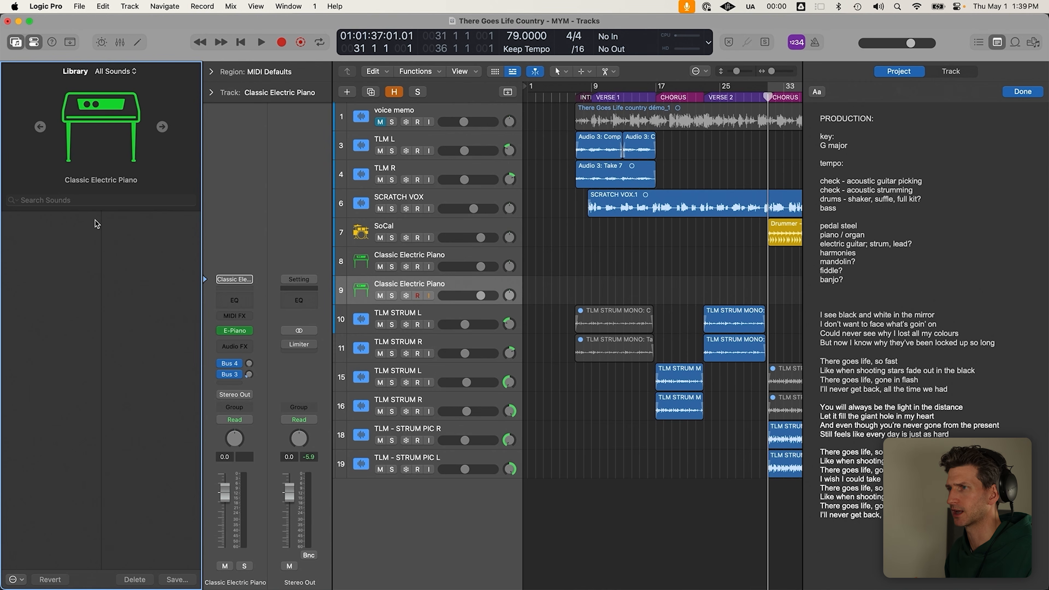
pyautogui.click(58, 218)
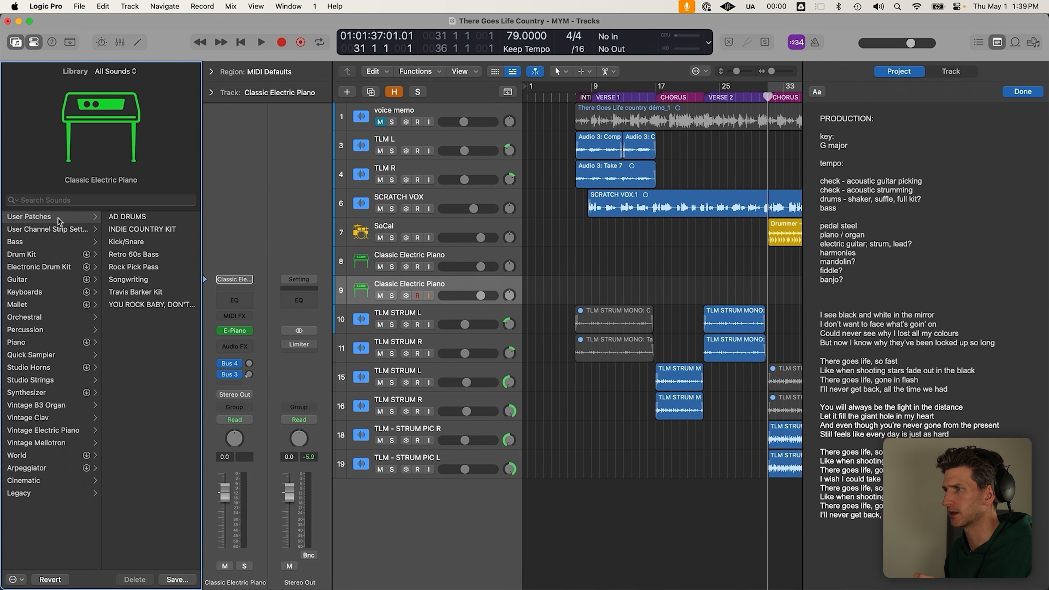
pyautogui.click(146, 219)
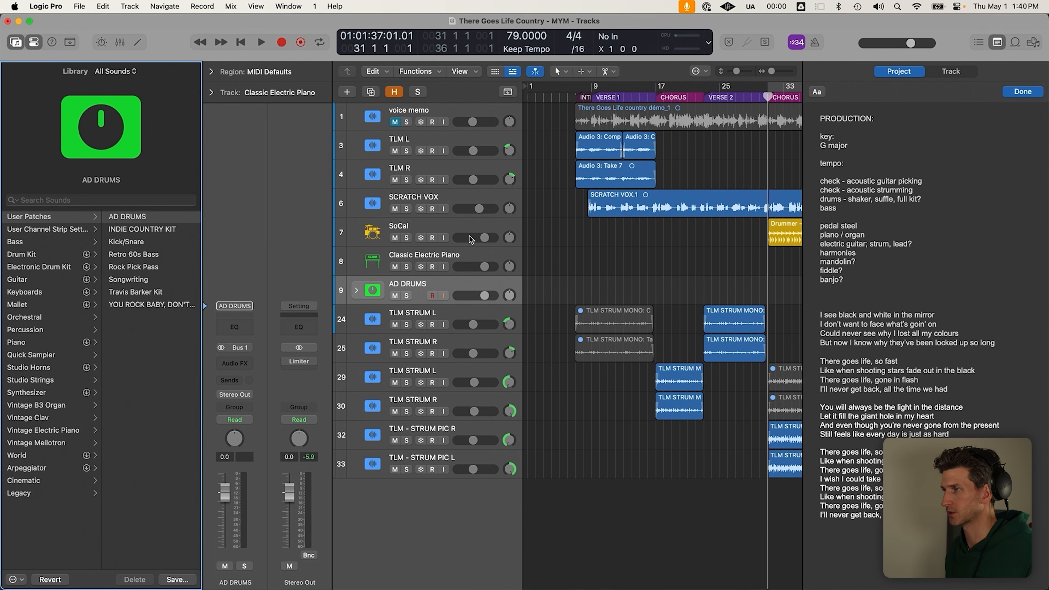
# Delete the SoCal and Classic Electric Piano tracks along with their regions
pyautogui.press('y')
pyautogui.click(305, 253)
pyautogui.click(280, 225)
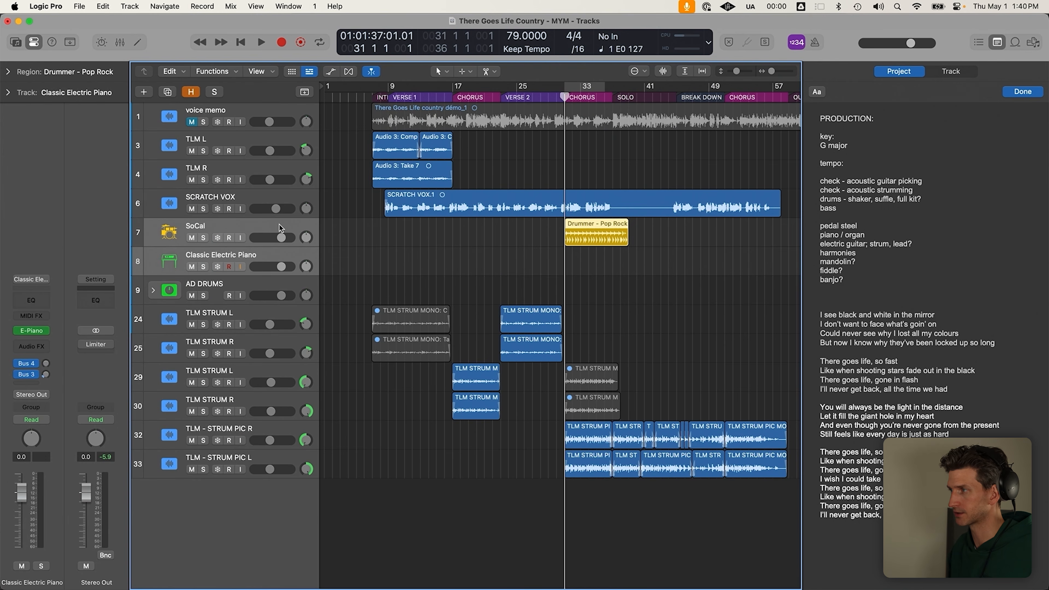
pyautogui.press('super+BackSpace')
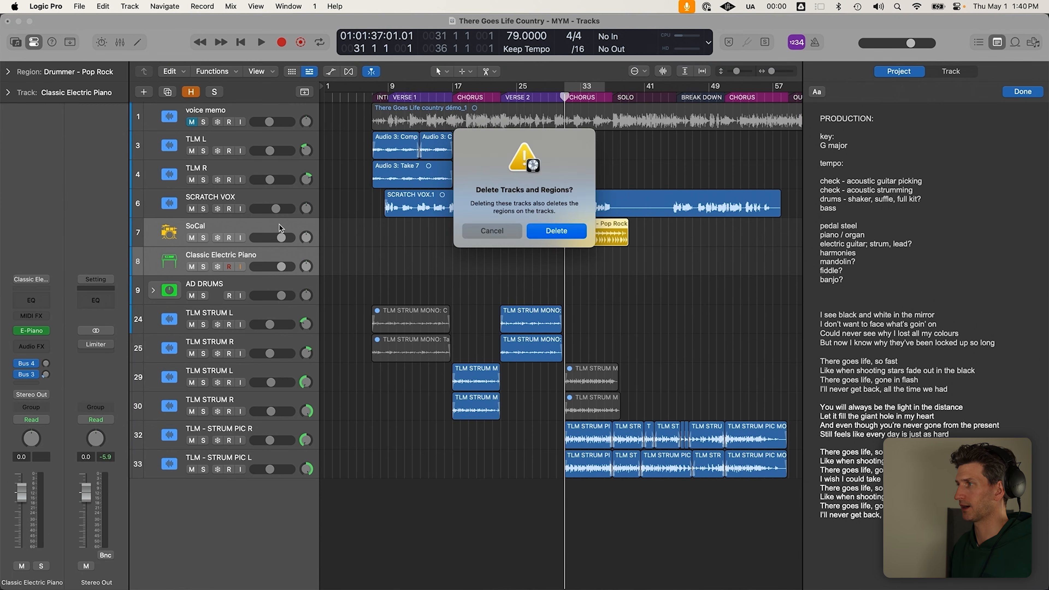
pyautogui.press('Return')
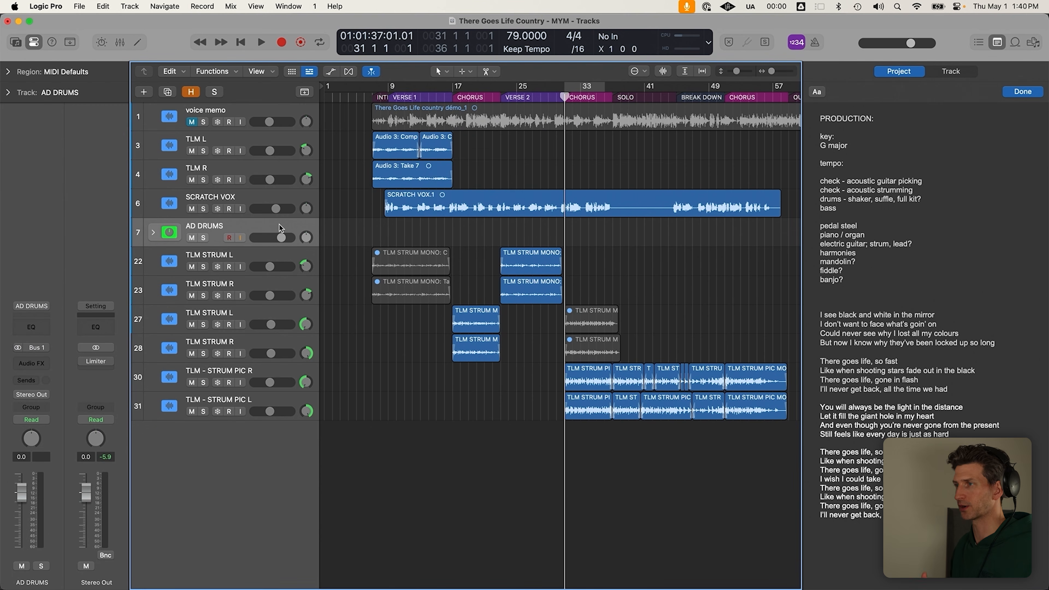
# Expand the AD DRUMS stack and select its Untitled drum subtrack
pyautogui.click(151, 233)
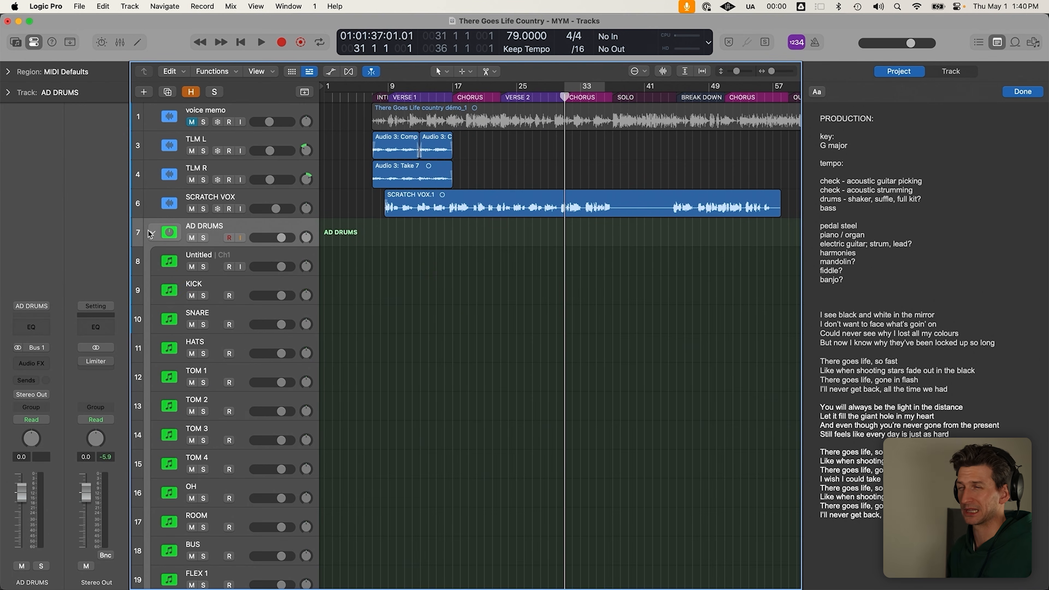
pyautogui.click(152, 232)
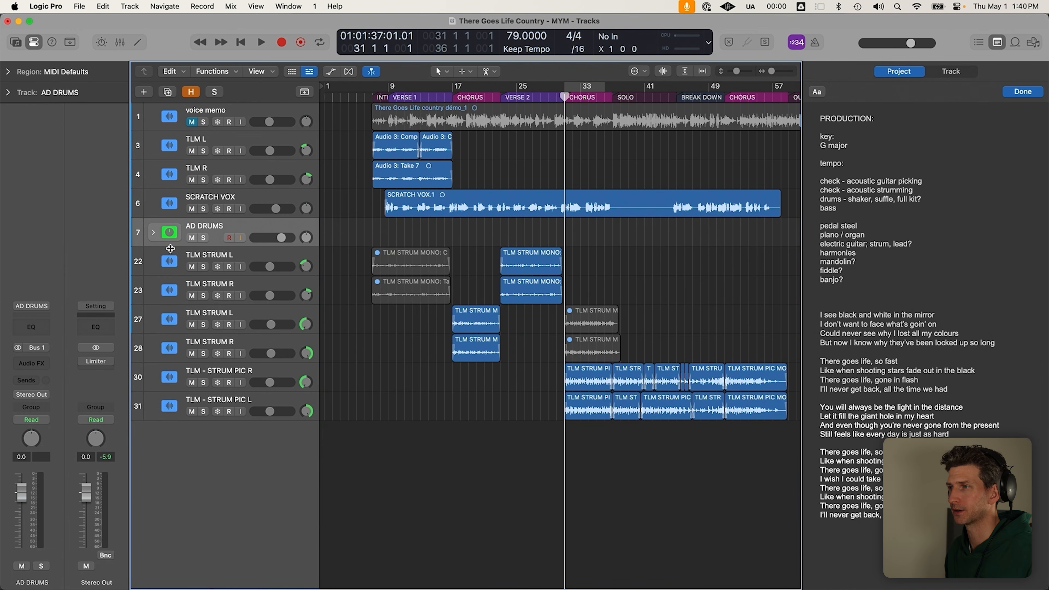
pyautogui.click(152, 233)
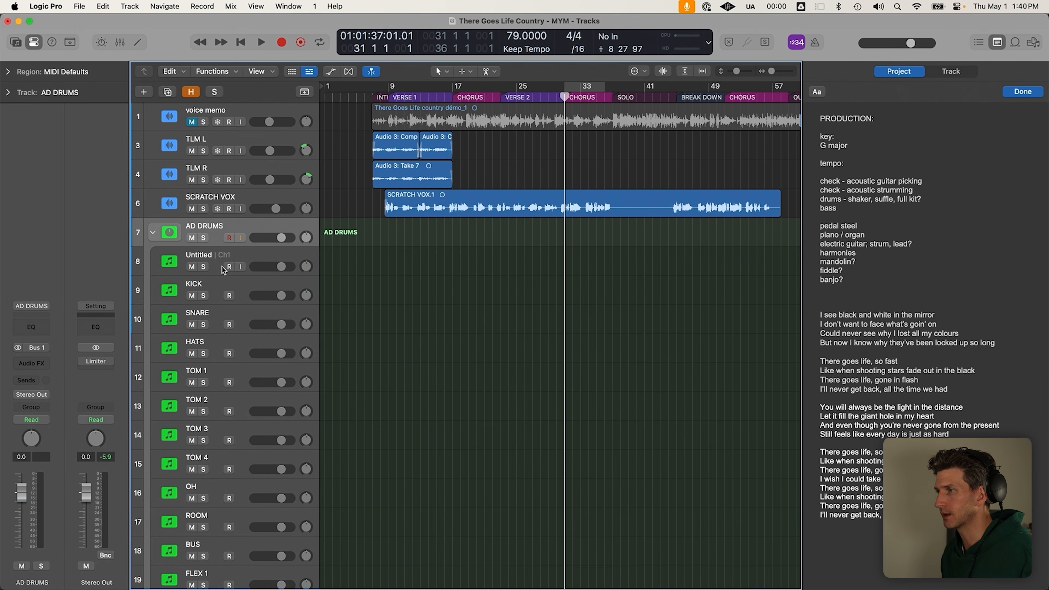
pyautogui.click(260, 254)
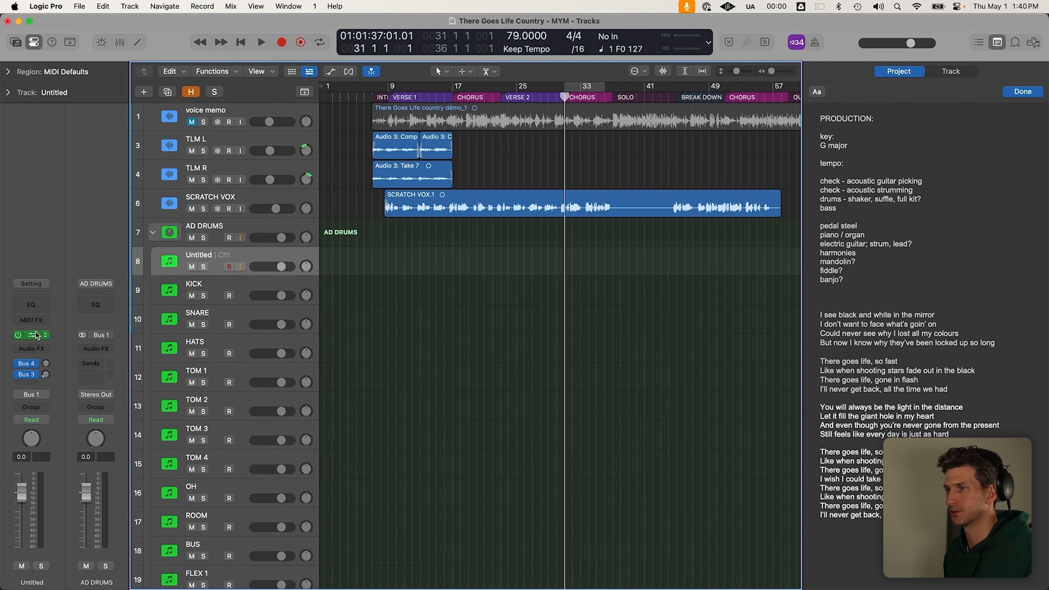
# Open Addictive Drums 2 on the Untitled subtrack and audition the kick, snare, crash and hi-hat
pyautogui.click(36, 336)
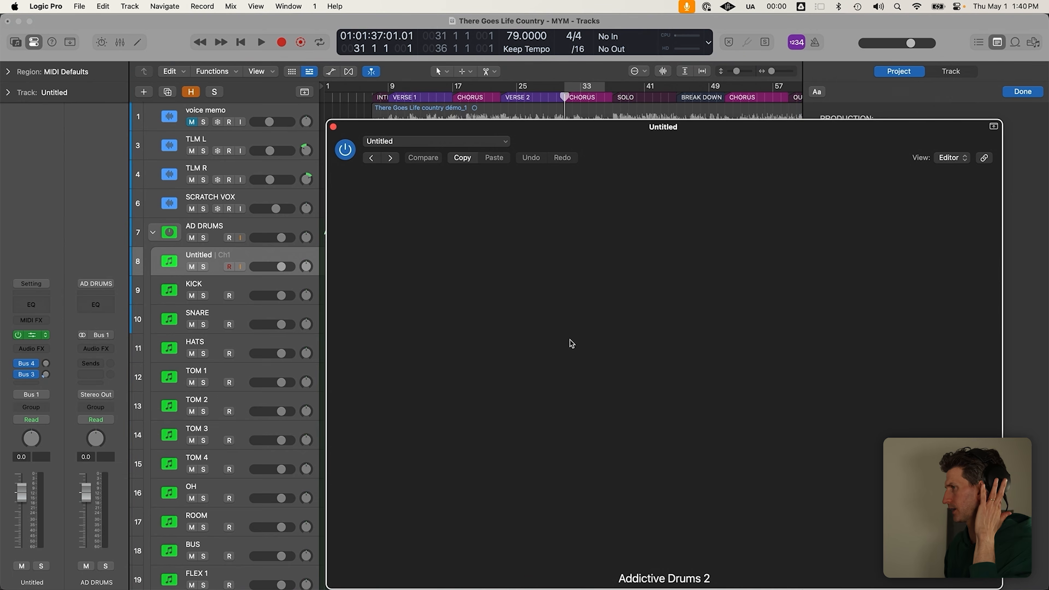
pyautogui.moveTo(670, 124); pyautogui.dragTo(632, 95)
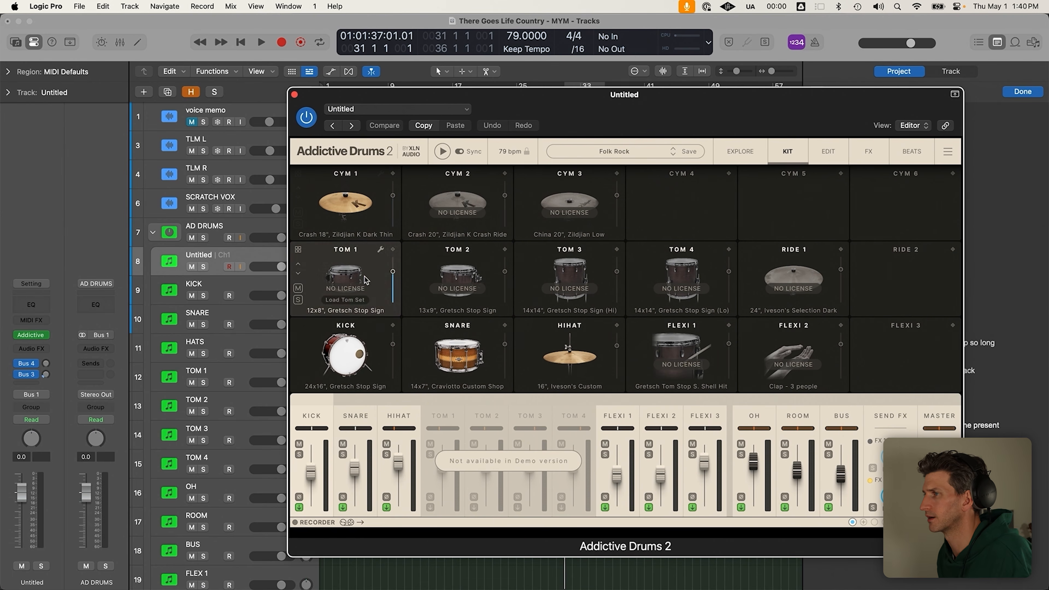
pyautogui.click(346, 346)
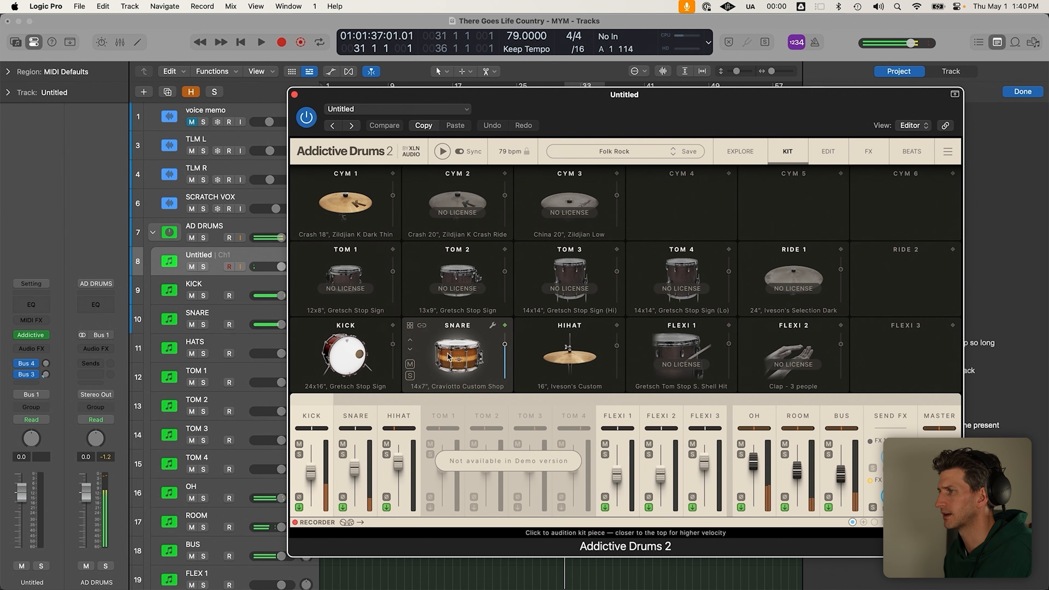
pyautogui.click(434, 352)
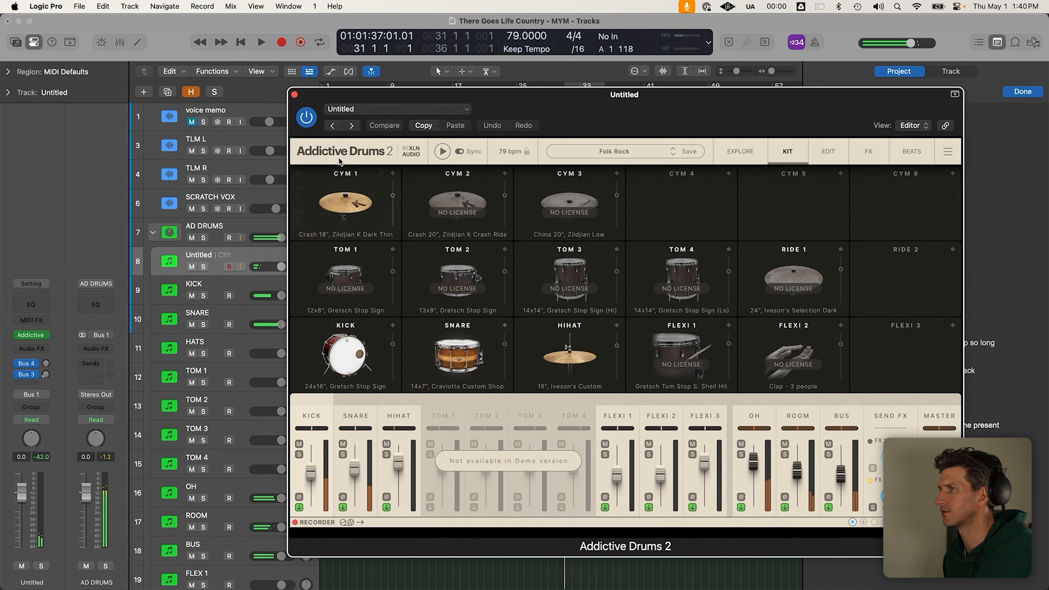
pyautogui.click(346, 202)
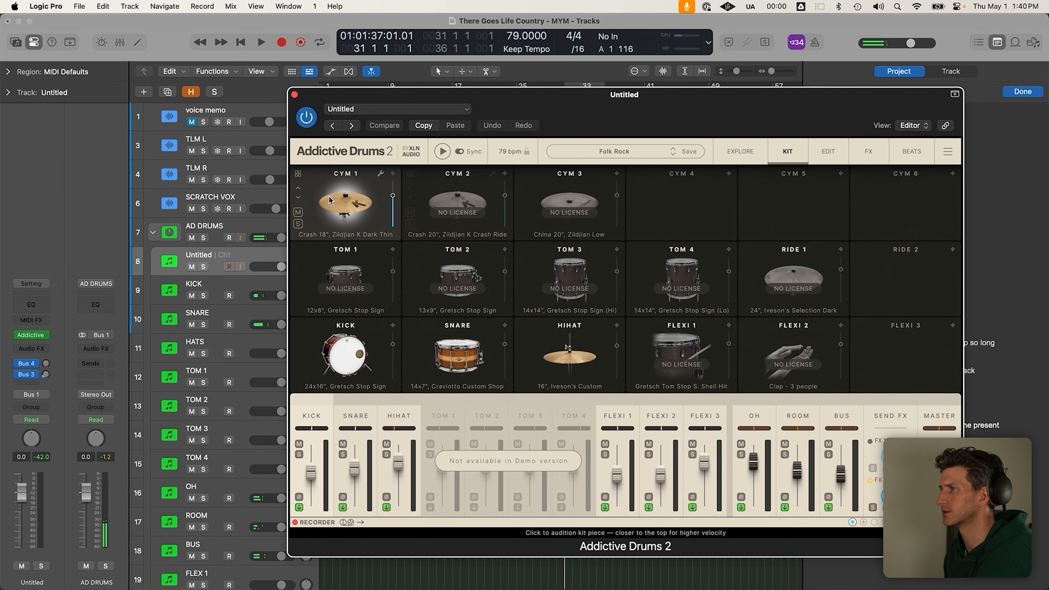
pyautogui.click(569, 350)
pyautogui.click(459, 355)
pyautogui.click(352, 356)
pyautogui.click(567, 355)
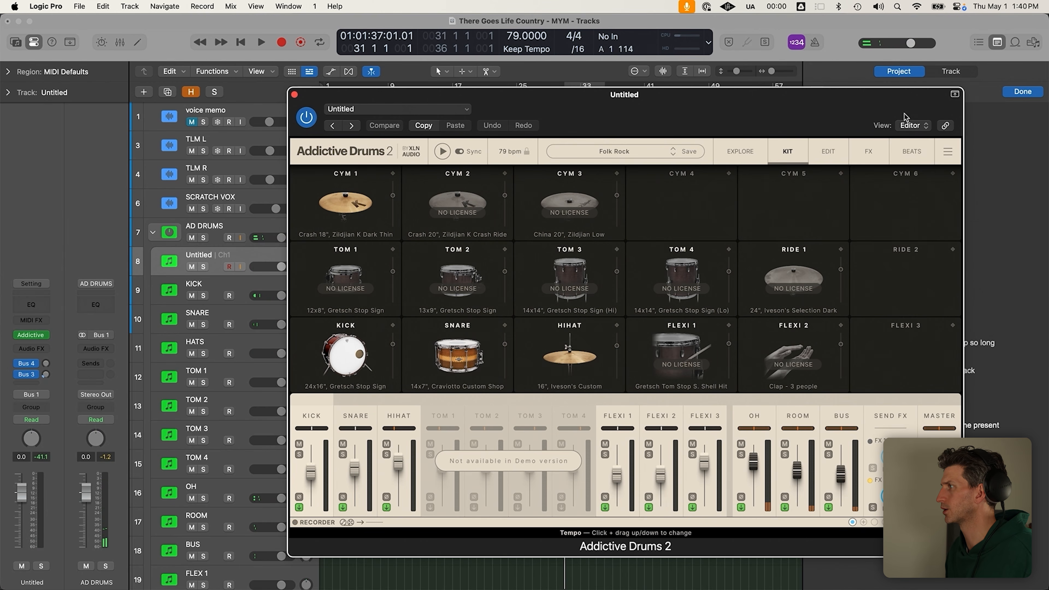
# Open the Addictive Drums beats browser, collapse the AD DRUMS stack and loop bars 31 to 37
pyautogui.click(904, 155)
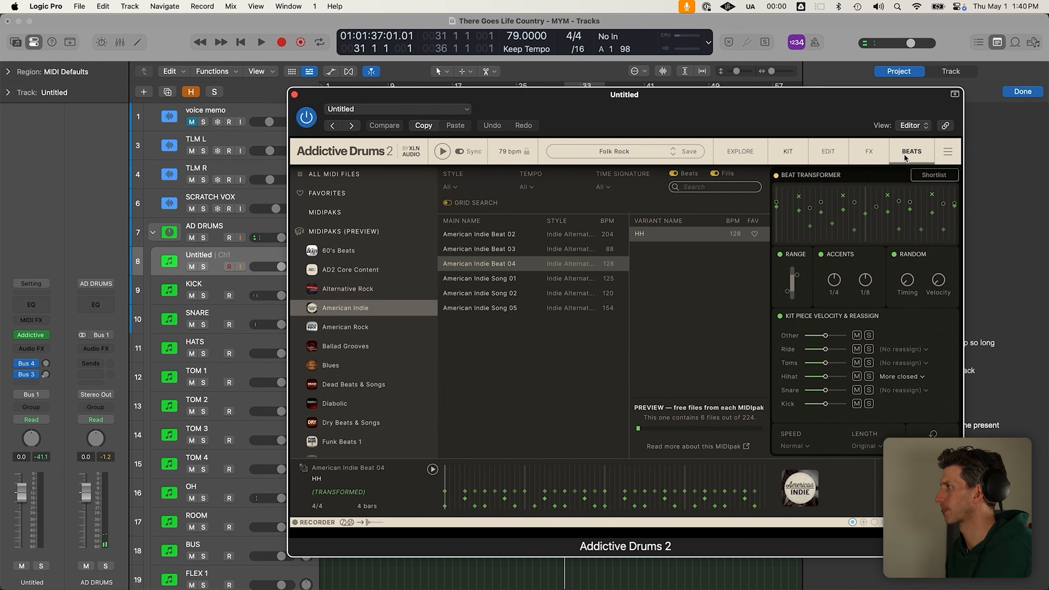
pyautogui.moveTo(801, 131); pyautogui.dragTo(962, 233)
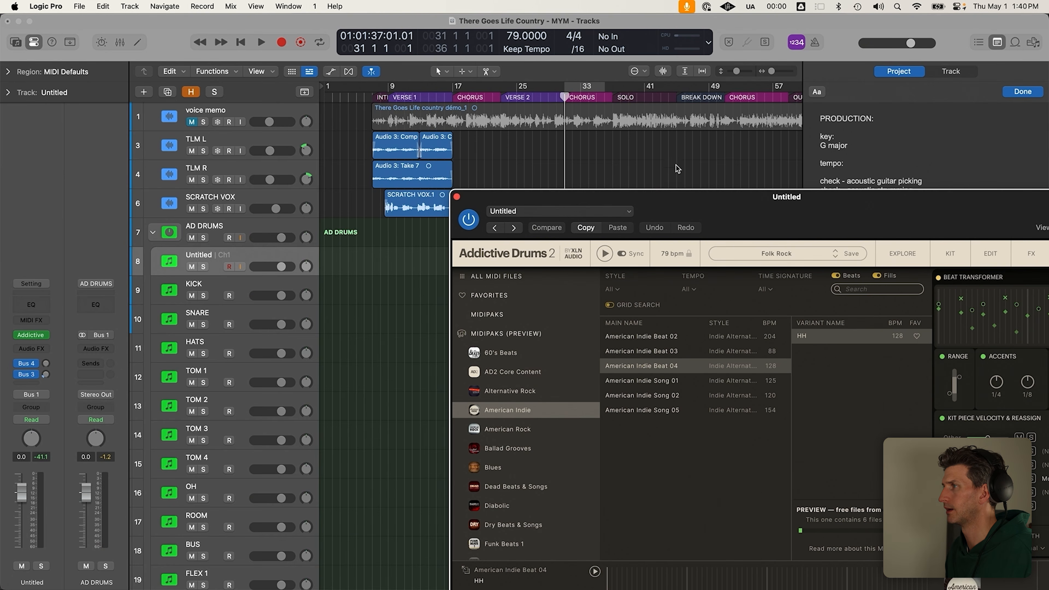
pyautogui.click(152, 233)
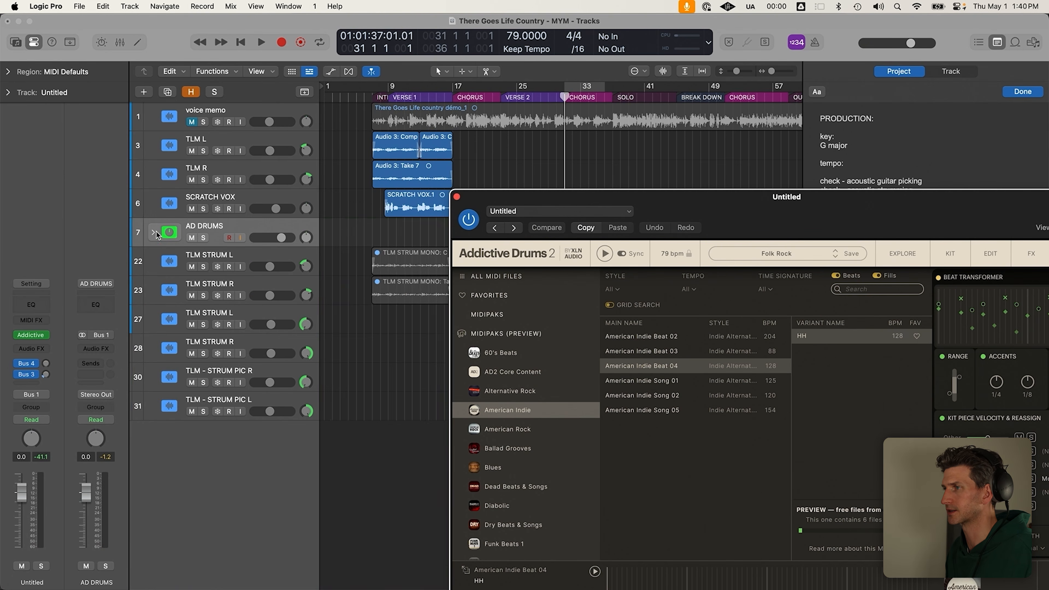
pyautogui.moveTo(722, 204); pyautogui.dragTo(1003, 88)
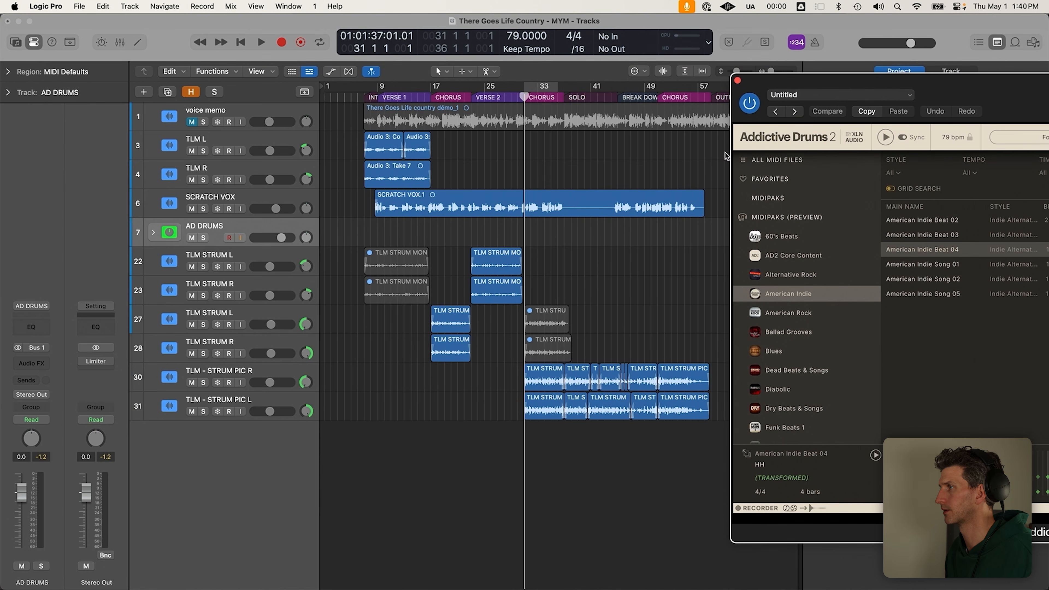
pyautogui.moveTo(524, 93); pyautogui.dragTo(568, 98)
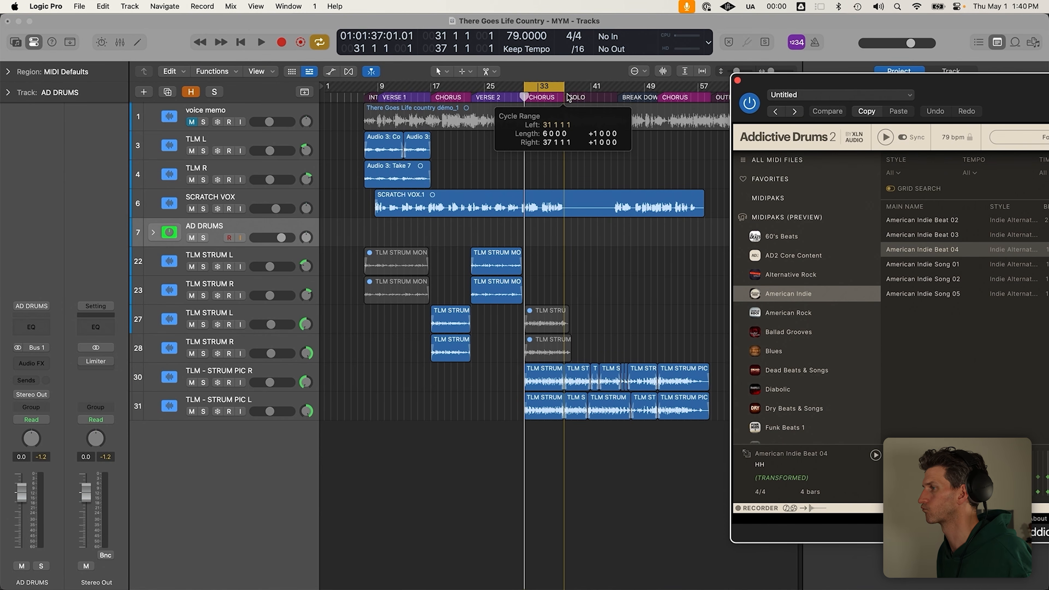
pyautogui.press('super+Up')
# Play the looped section with AD DRUMS selected, zoomed in around the playhead
pyautogui.click(257, 264)
pyautogui.click(320, 175)
pyautogui.press('space')
pyautogui.press('super+Down')
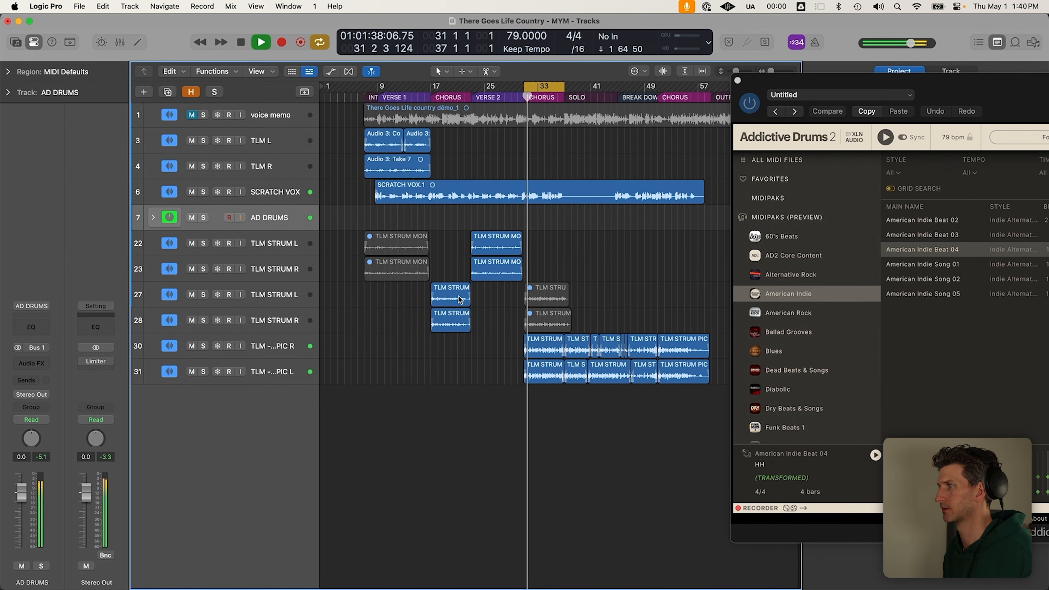
pyautogui.press('super+Right')
pyautogui.moveTo(1032, 92); pyautogui.dragTo(441, 112)
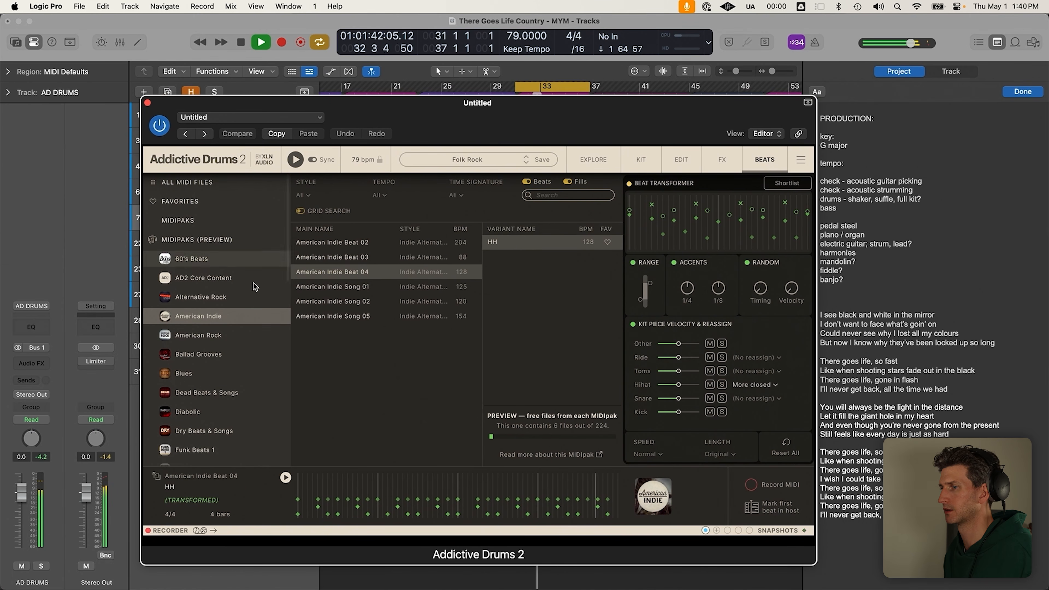
pyautogui.press('space')
pyautogui.moveTo(511, 122); pyautogui.dragTo(965, 91)
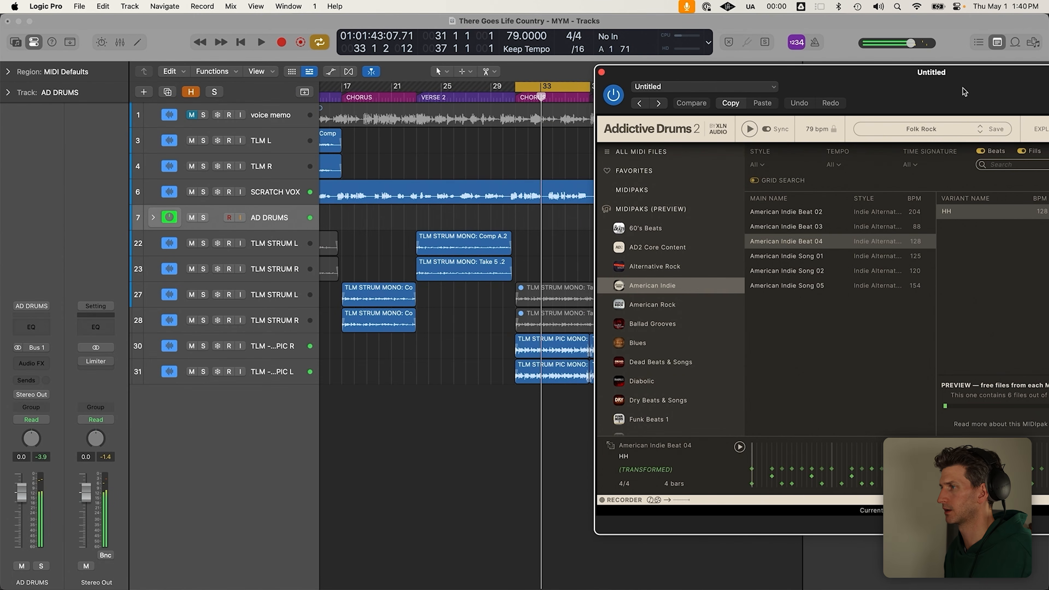
# Lower both TLM - STRUM PIC tracks' volume and set SCRATCH VOX to -5.1 dB
pyautogui.click(279, 357)
pyautogui.press('super+Down')
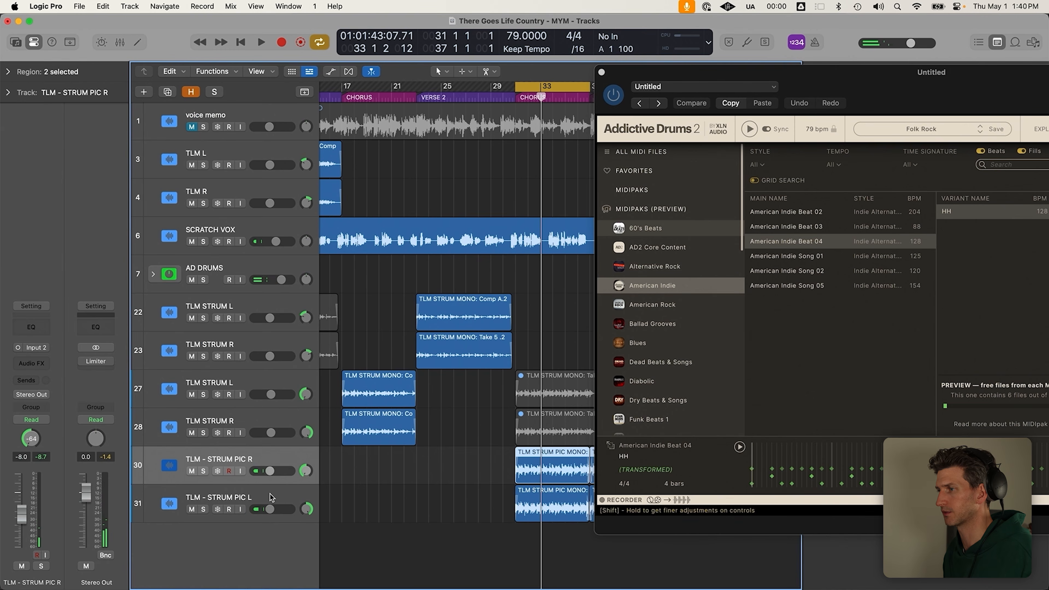
pyautogui.click(280, 234)
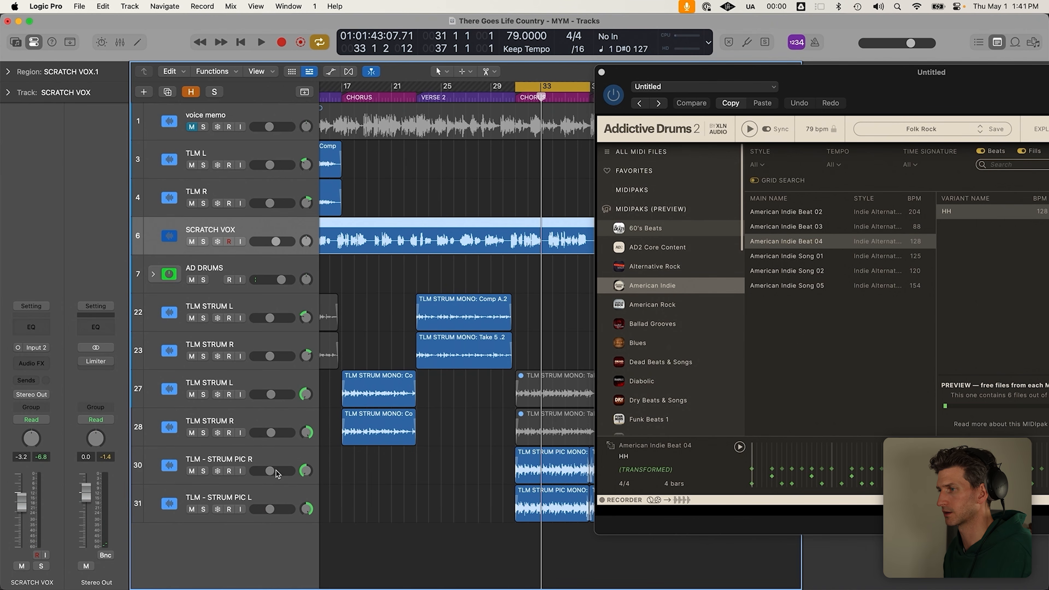
pyautogui.click(279, 459)
pyautogui.keyDown('shift'); pyautogui.click(279, 496); pyautogui.keyUp('shift')
pyautogui.moveTo(274, 471); pyautogui.dragTo(265, 471)
pyautogui.moveTo(275, 242); pyautogui.dragTo(273, 241)
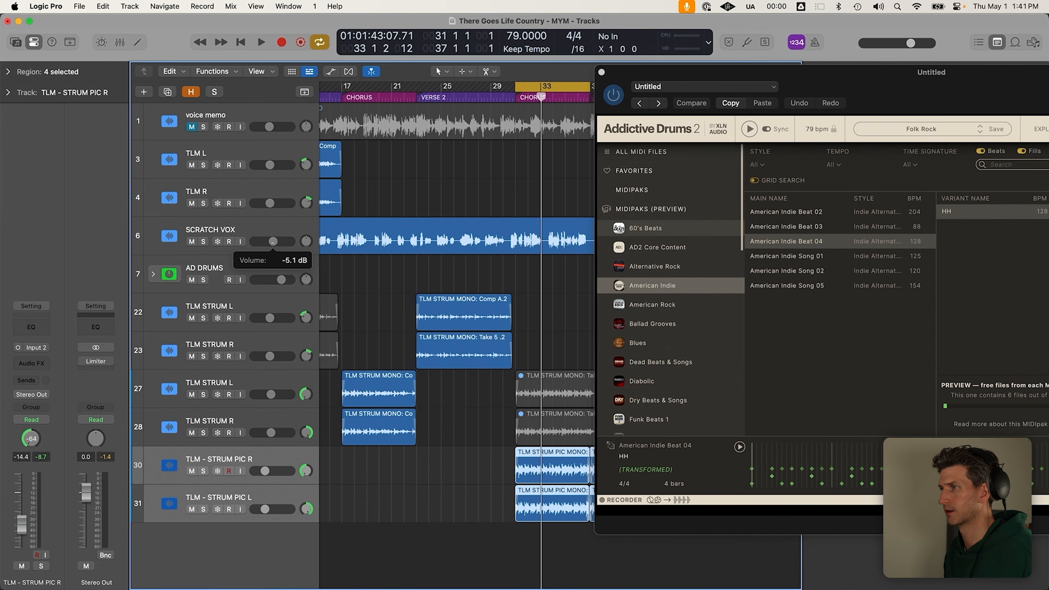
# Play the song with project notes shown and preview American Indie Beat 02
pyautogui.press('space')
pyautogui.moveTo(871, 81); pyautogui.dragTo(383, 110)
pyautogui.press('alt+super+p')
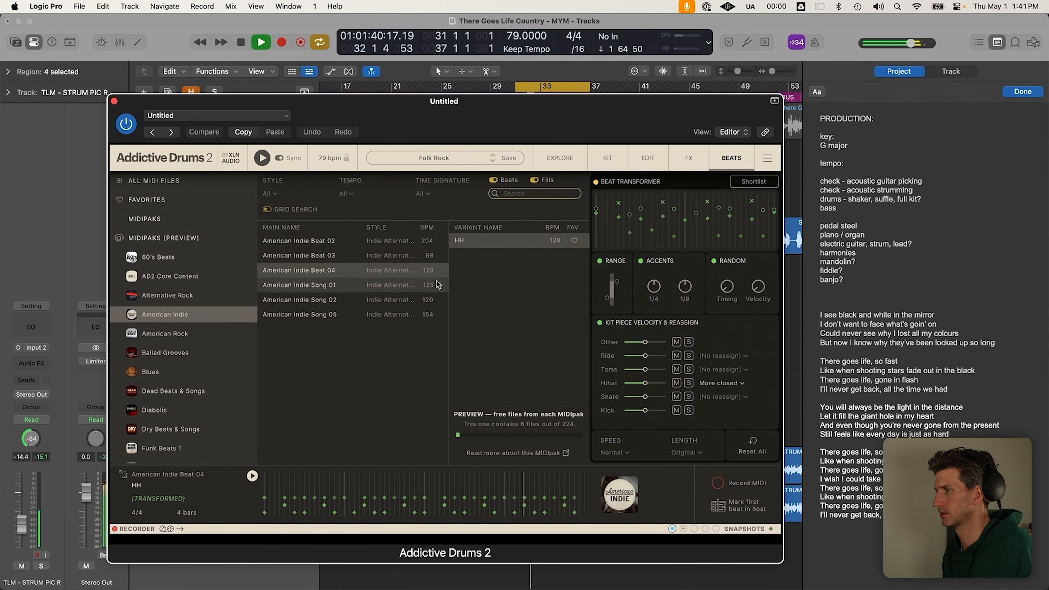
pyautogui.press('space')
pyautogui.click(328, 243)
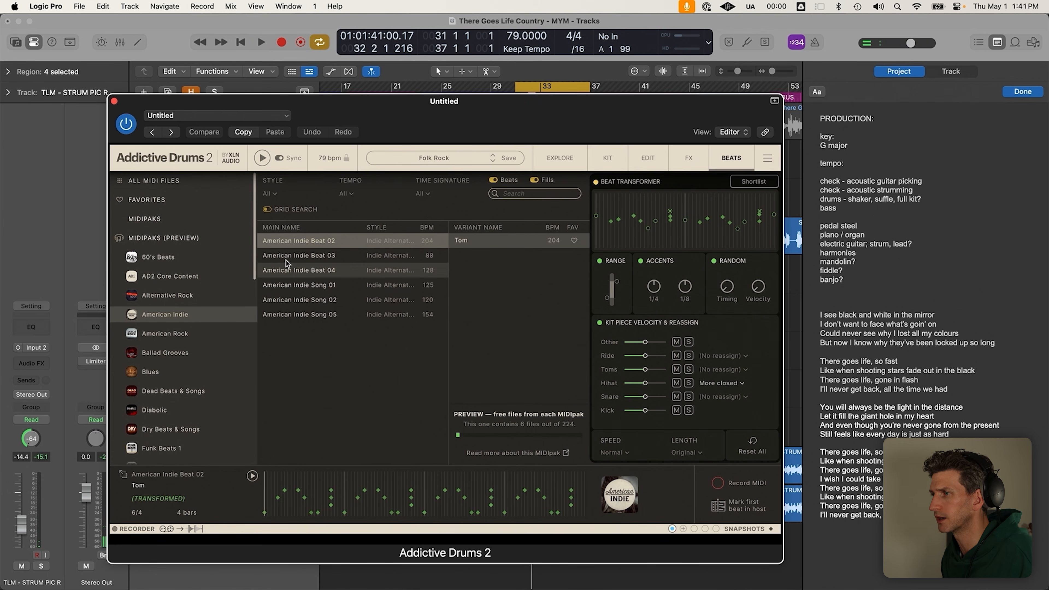
pyautogui.press('space')
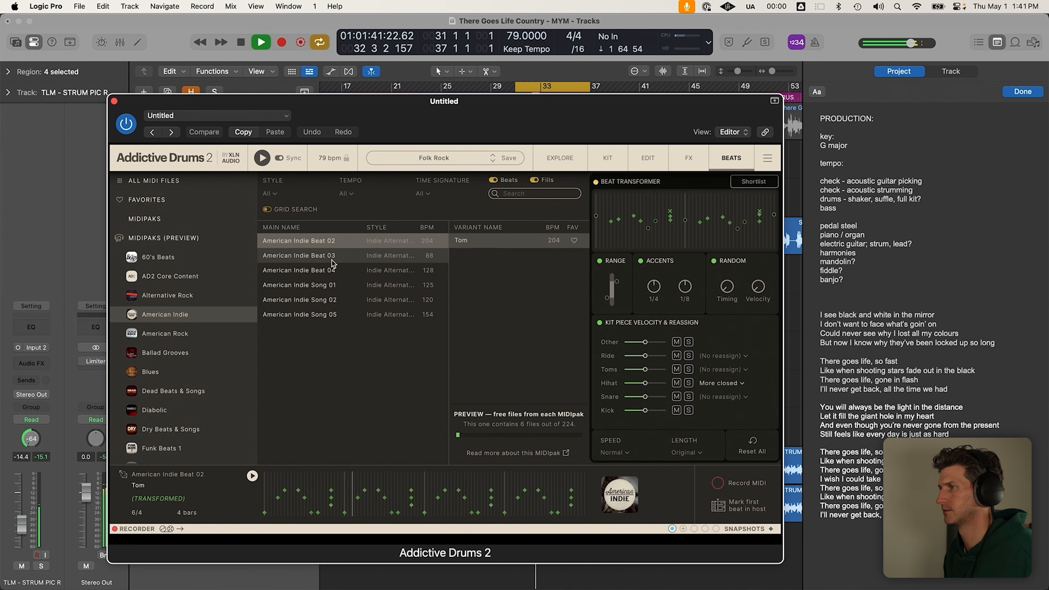
pyautogui.press('space')
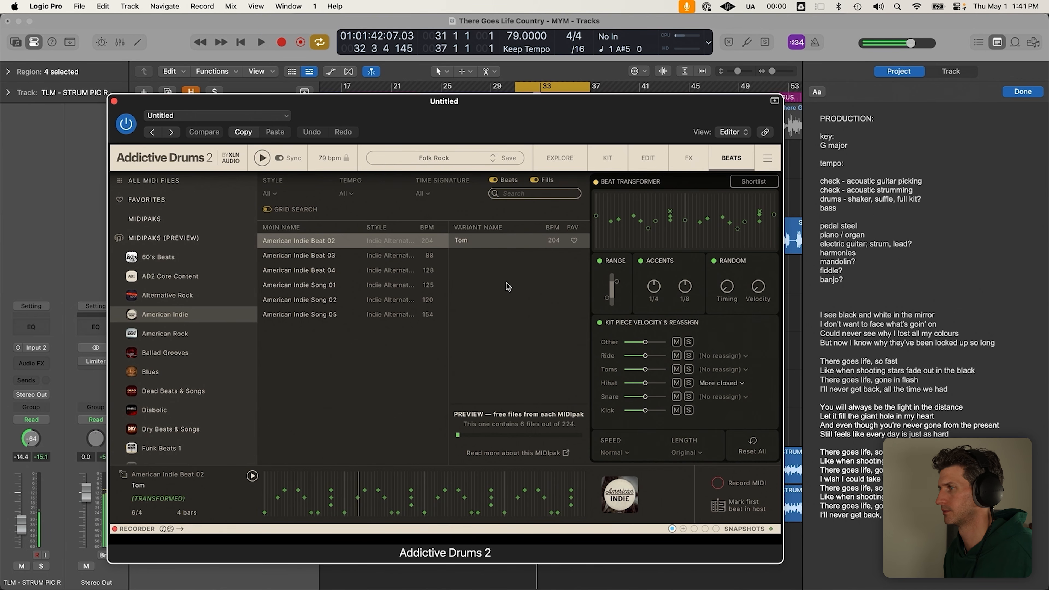
# Audition American Indie Beat 03, Beat 04, Song 01 and Song 05, settling on Song 02
pyautogui.click(312, 256)
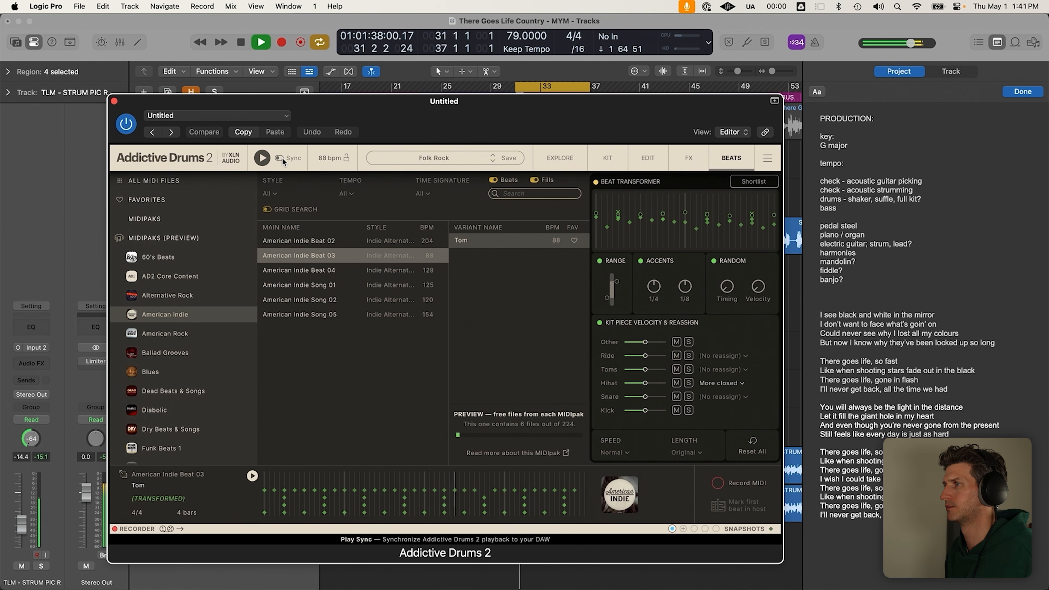
pyautogui.click(321, 269)
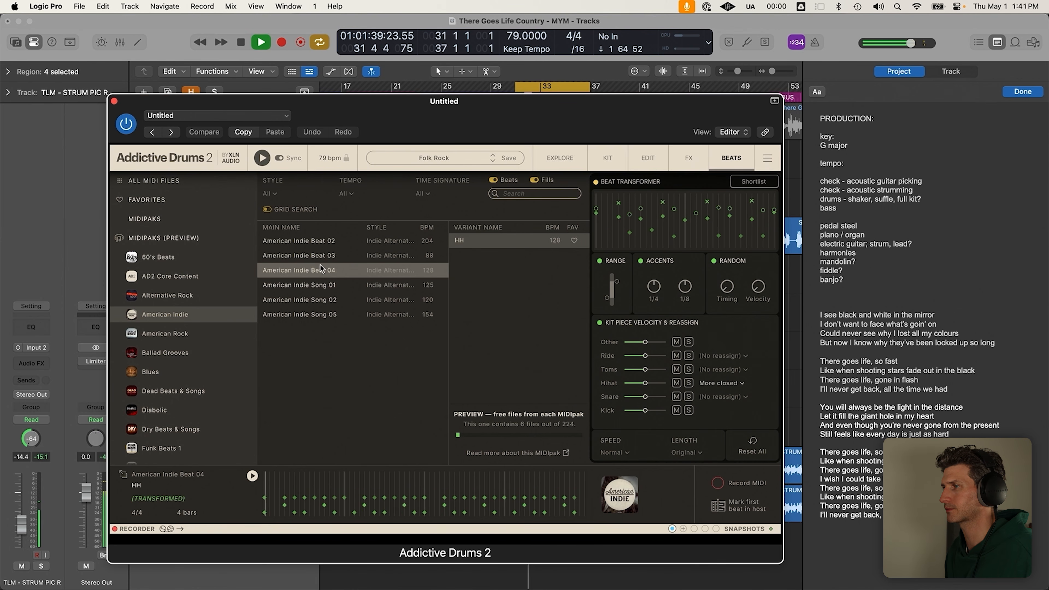
pyautogui.click(311, 287)
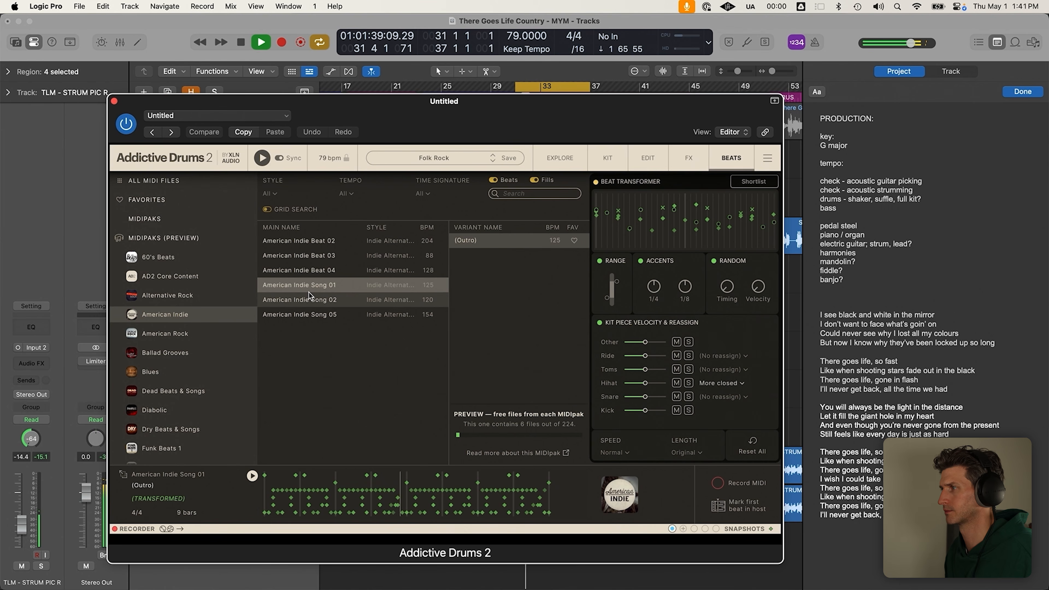
pyautogui.click(301, 299)
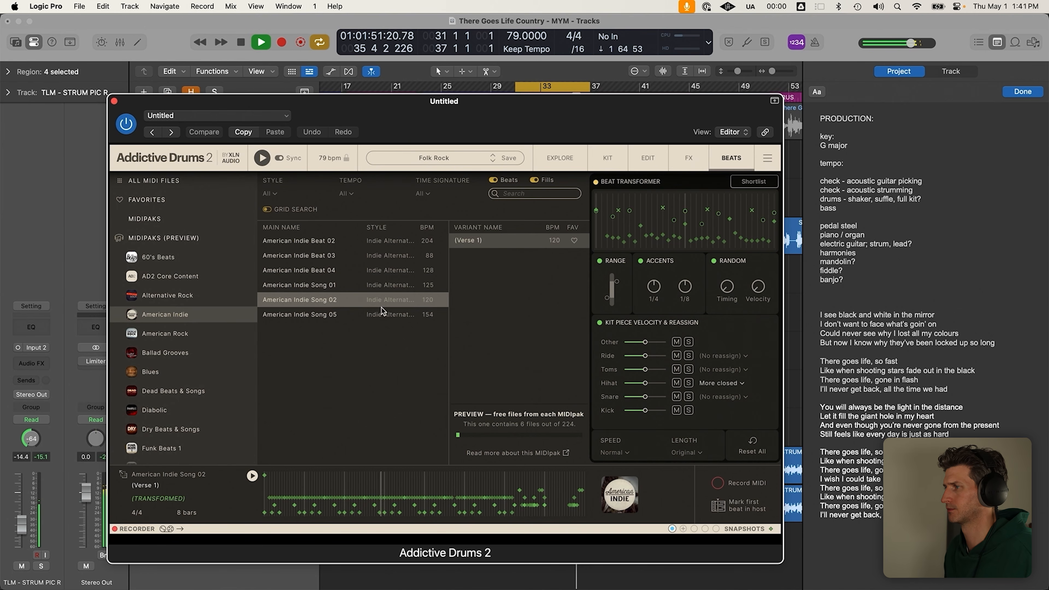
pyautogui.press('space')
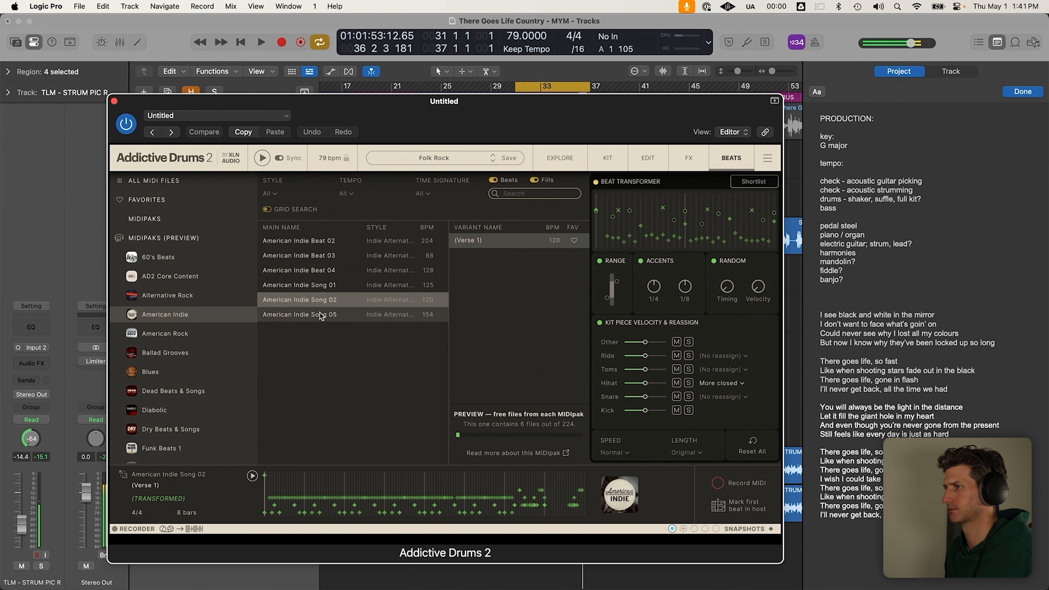
pyautogui.click(321, 314)
pyautogui.moveTo(438, 104); pyautogui.dragTo(448, 94)
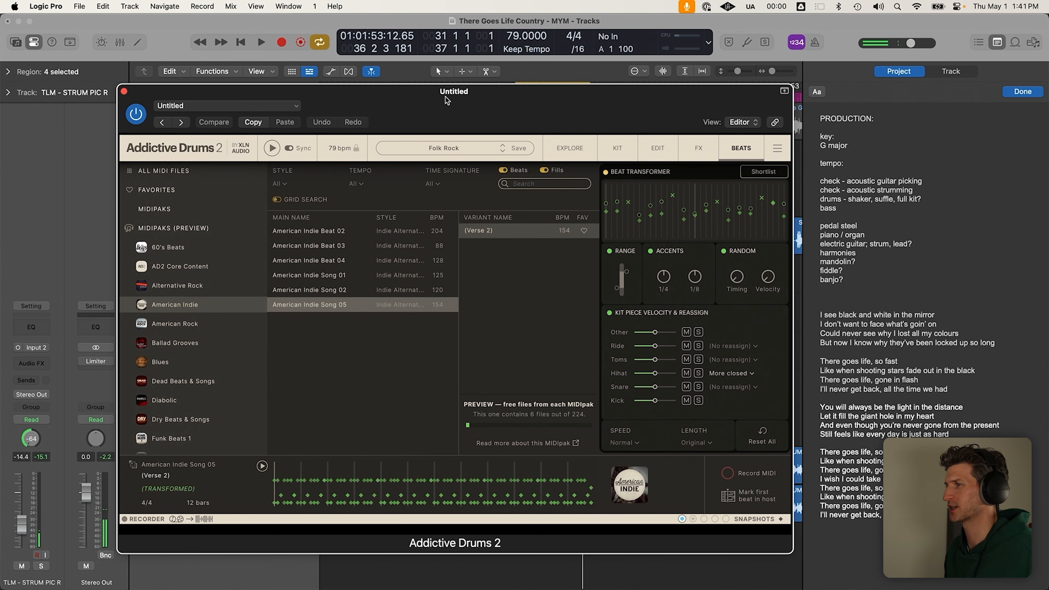
pyautogui.press('space')
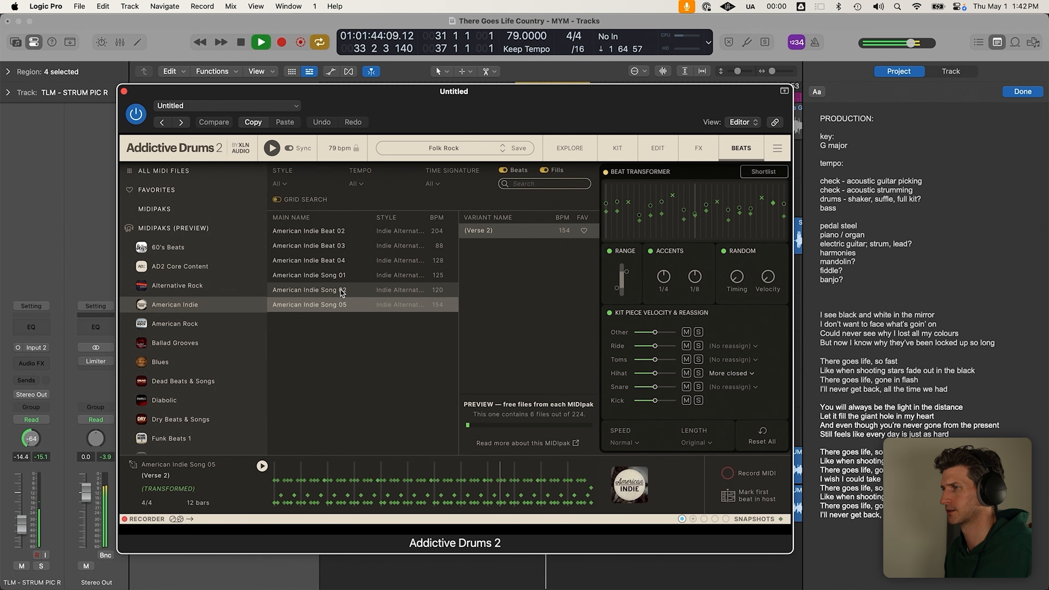
pyautogui.press('space')
pyautogui.click(328, 290)
pyautogui.press('space')
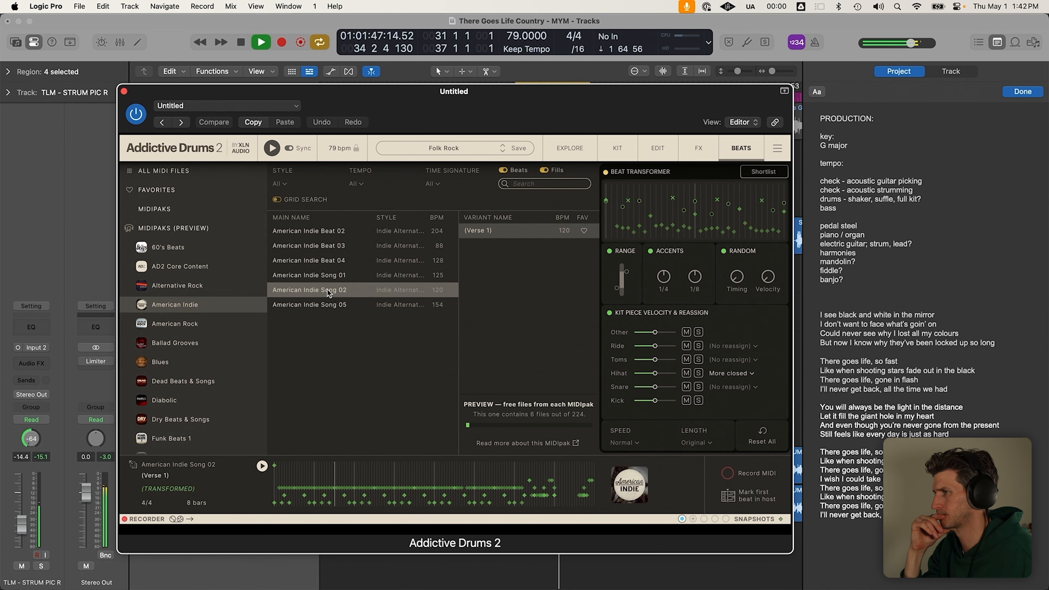
pyautogui.press('space')
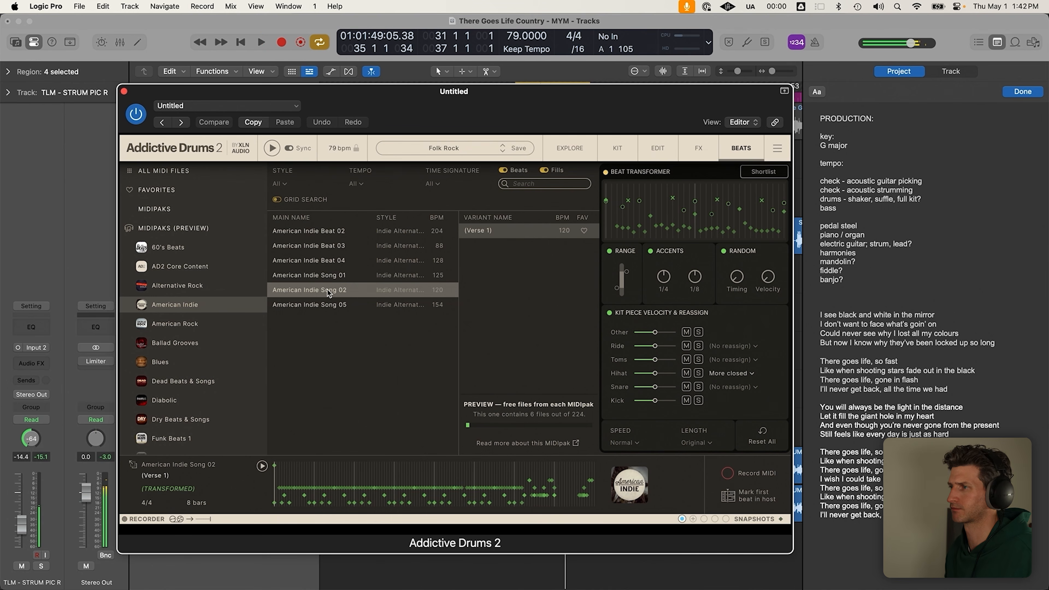
# Audition American Rock Beats 02, 04, 14, 10 and 15, then close the Addictive Drums window
pyautogui.click(210, 325)
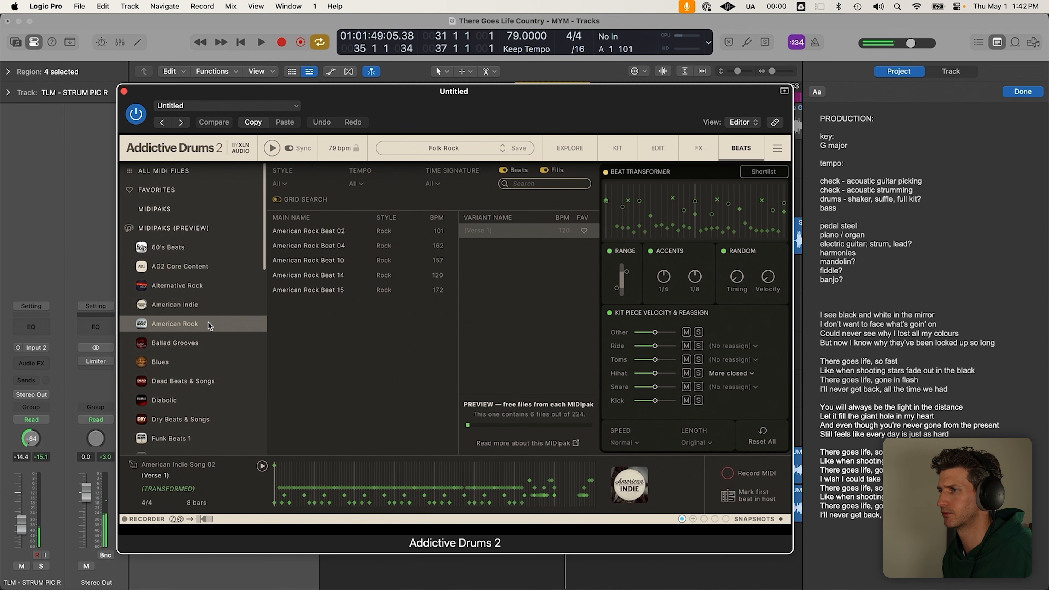
pyautogui.click(306, 232)
pyautogui.press('space')
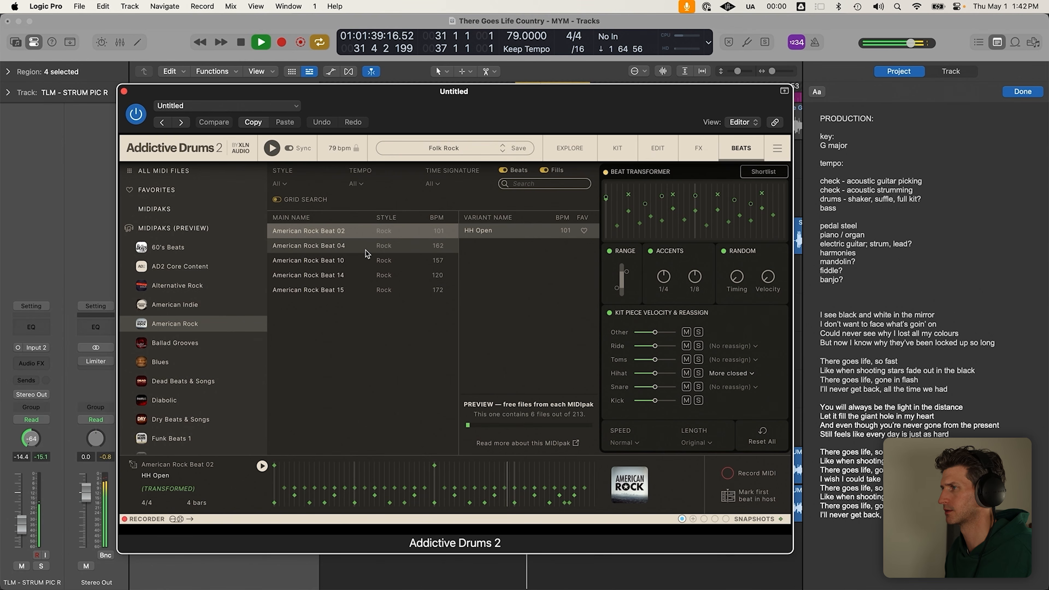
pyautogui.click(339, 248)
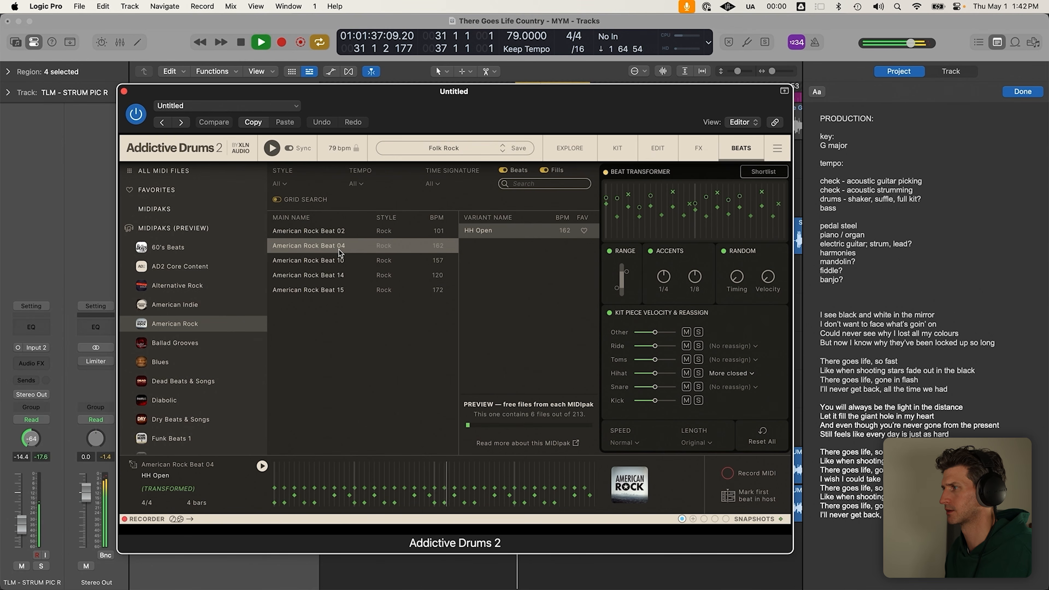
pyautogui.click(300, 272)
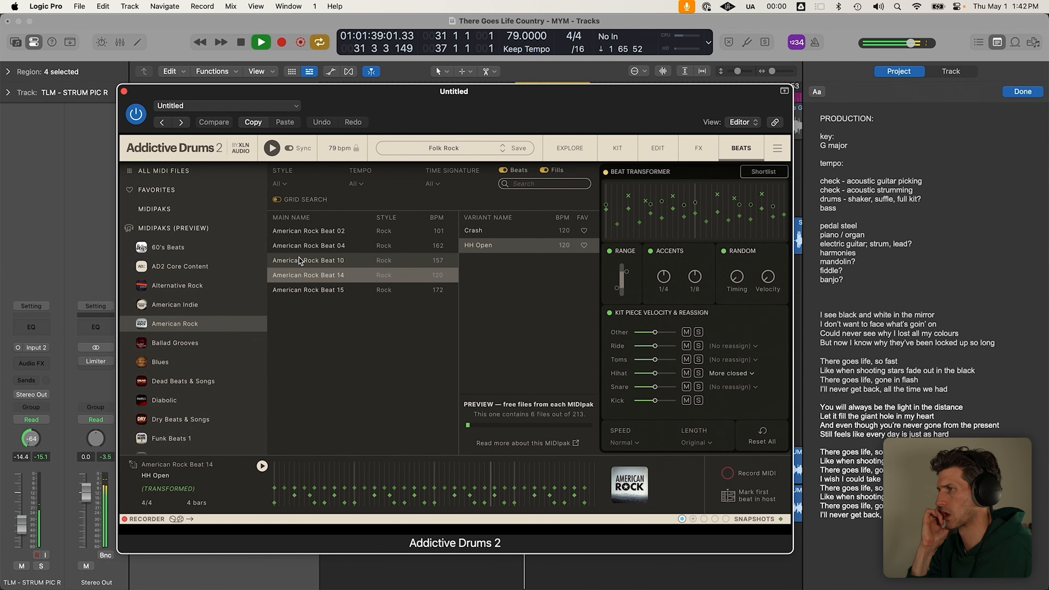
pyautogui.press('space')
pyautogui.click(288, 257)
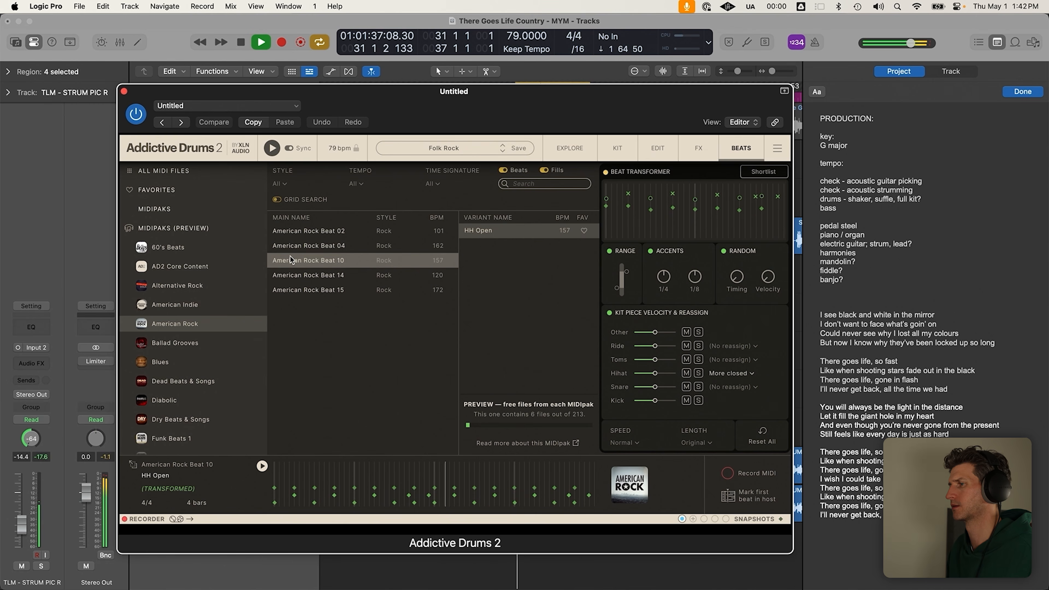
pyautogui.click(290, 286)
pyautogui.press('space')
pyautogui.press('space')
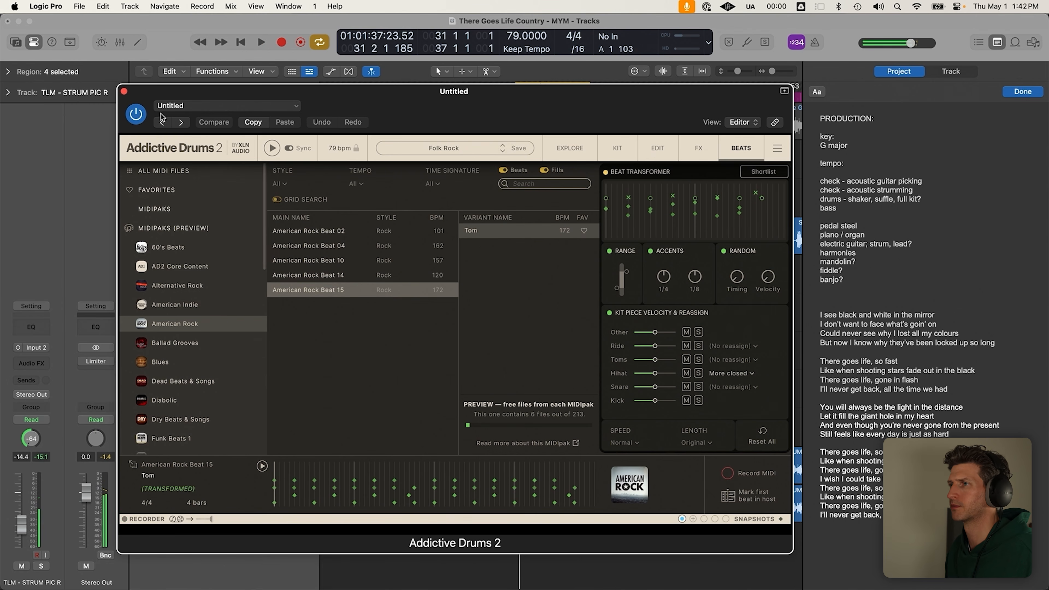
pyautogui.click(161, 25)
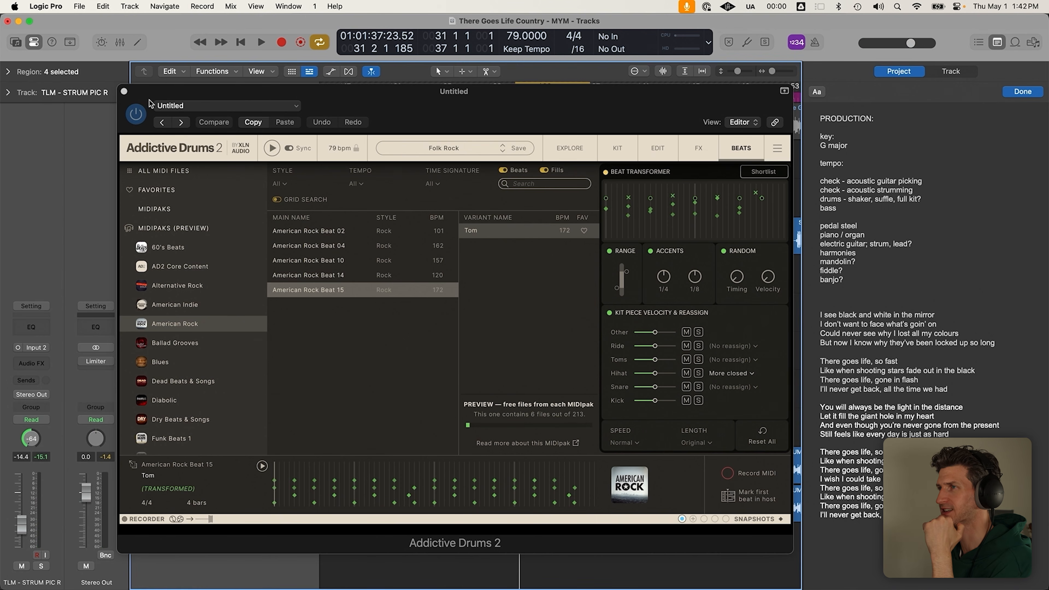
pyautogui.click(124, 92)
# Add a software instrument track above AD DRUMS named SPLICE BRIDGE
pyautogui.click(449, 397)
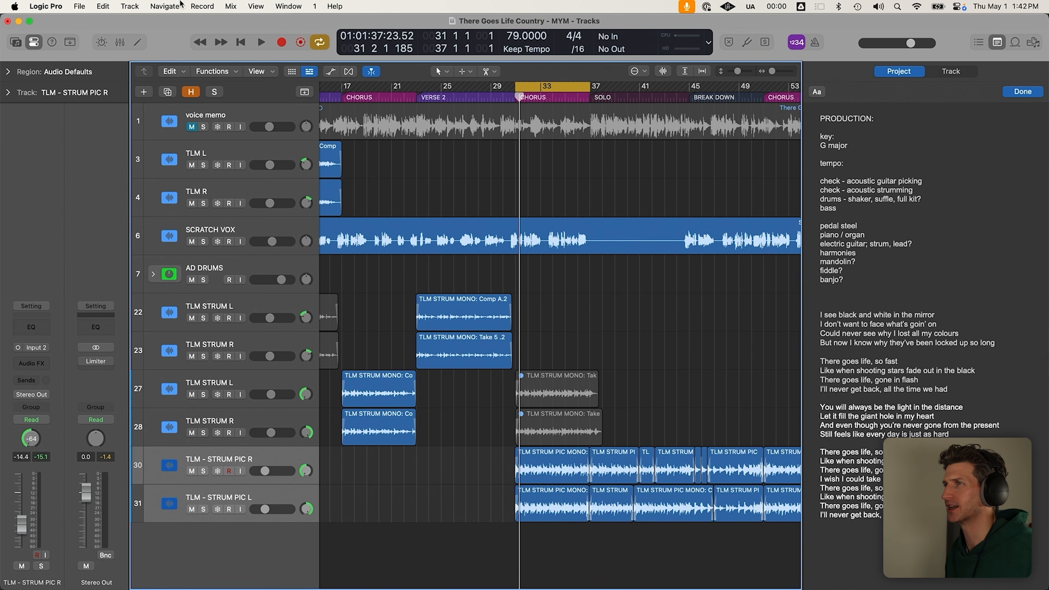
pyautogui.click(130, 6)
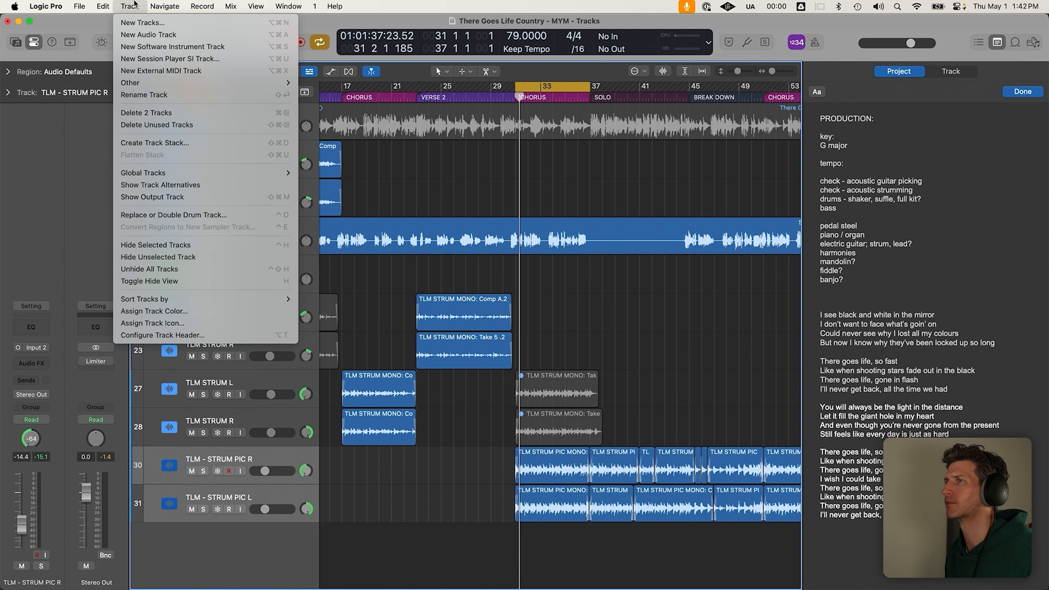
pyautogui.click(154, 47)
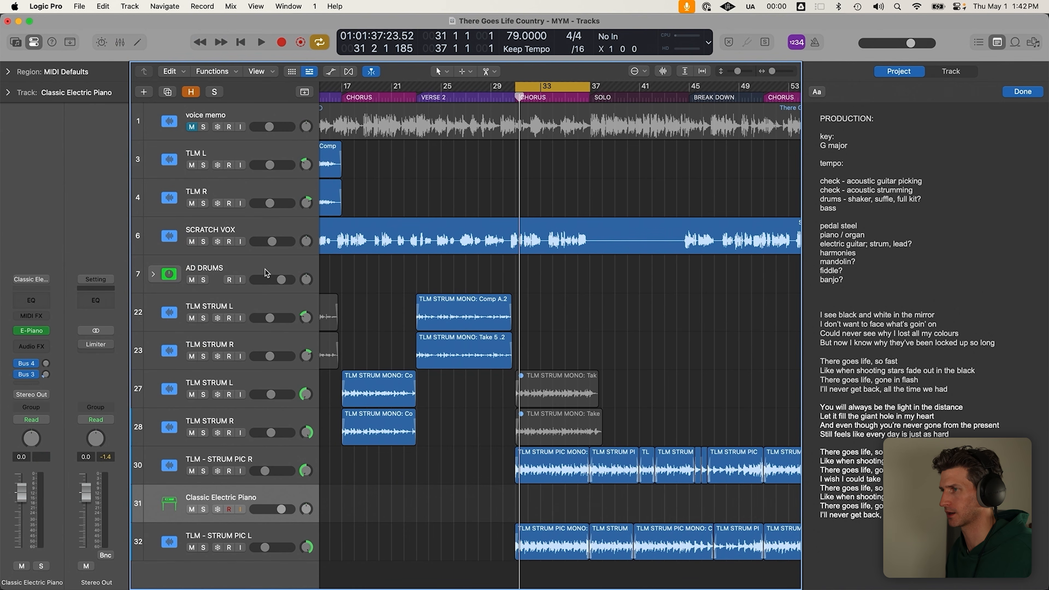
pyautogui.moveTo(260, 496); pyautogui.dragTo(267, 271)
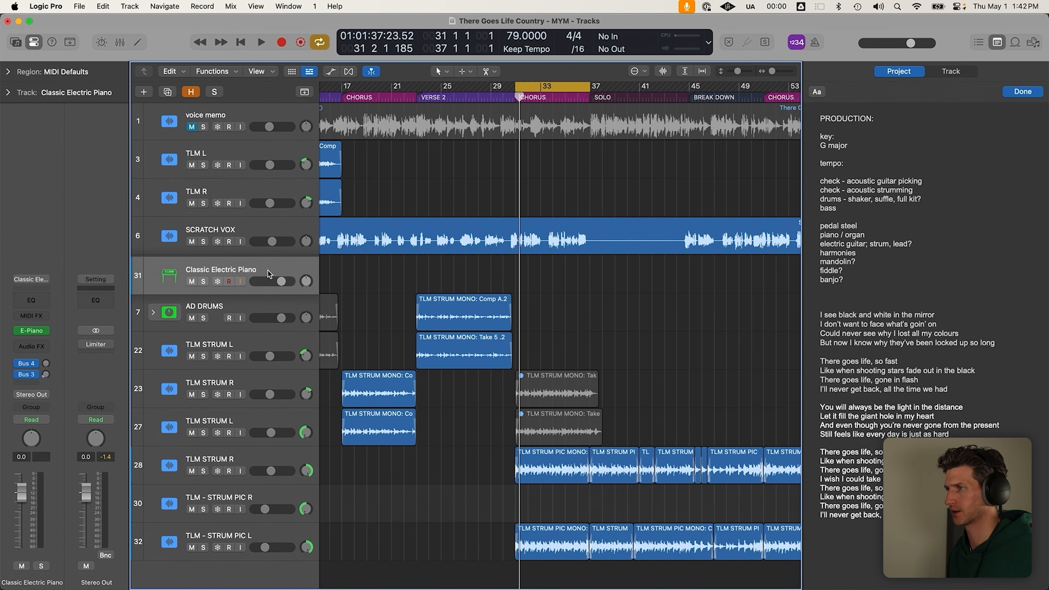
pyautogui.doubleClick(267, 270)
pyautogui.write('SPLICE')
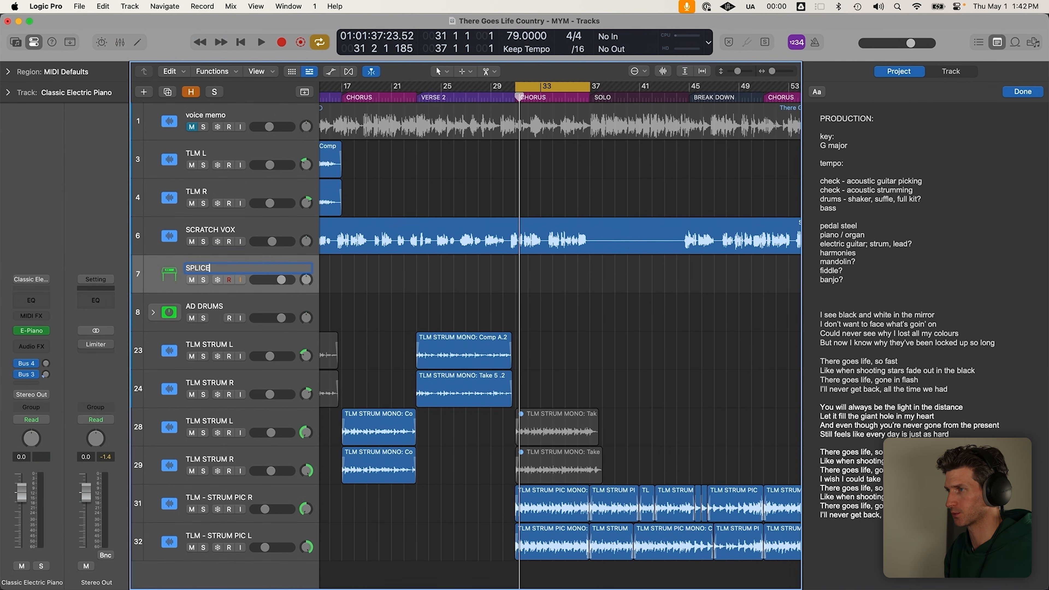
pyautogui.write(' BRIDGE')
pyautogui.press('Return')
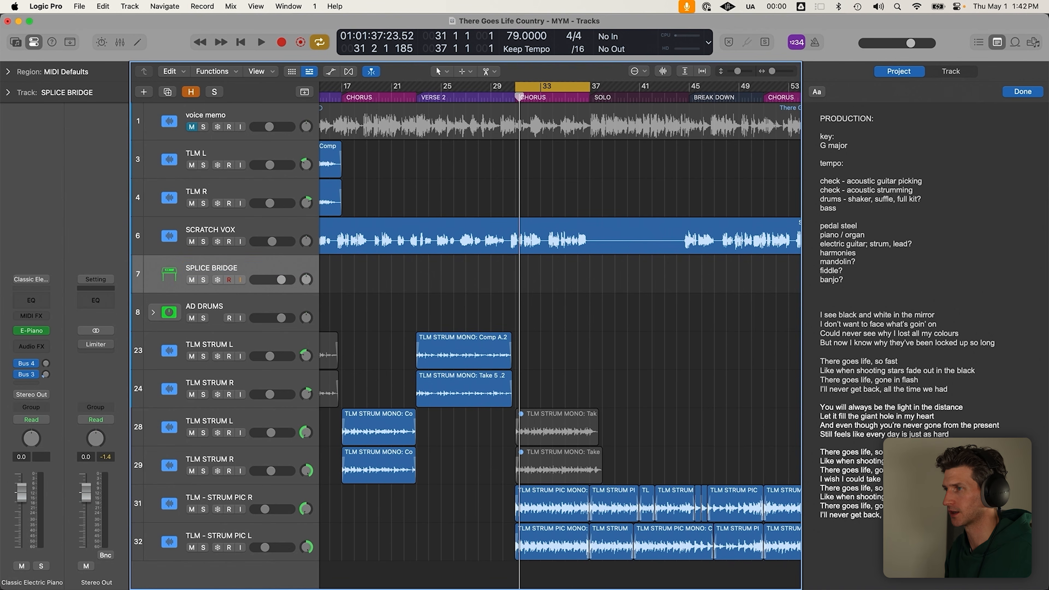
# Load Splice Bridge (Stereo) on the track and search Spotlight for 'splice'
pyautogui.click(47, 331)
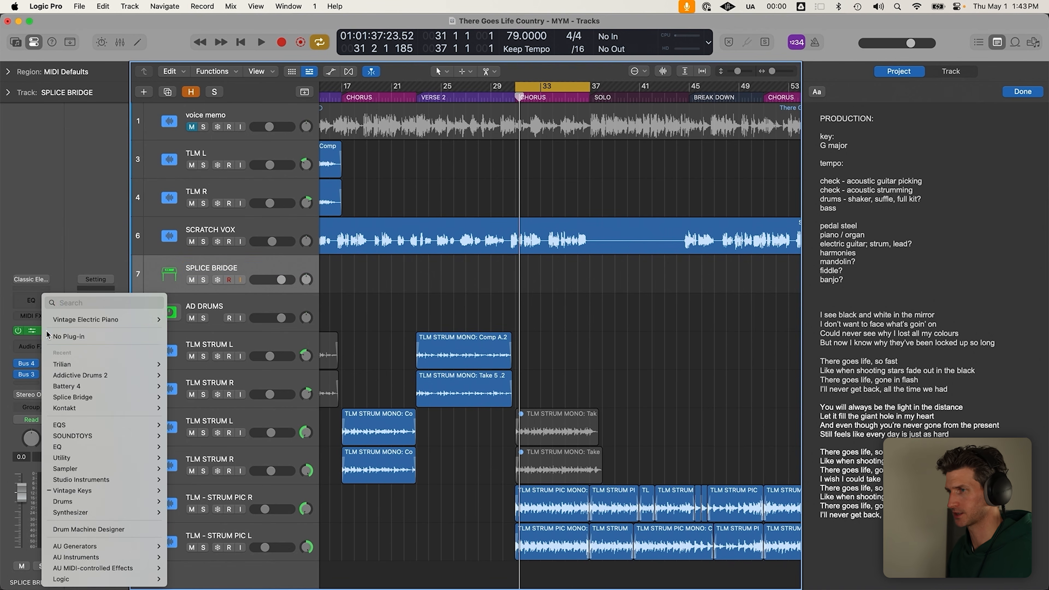
pyautogui.write('splice')
pyautogui.press('Down')
pyautogui.press('Right')
pyautogui.press('Return')
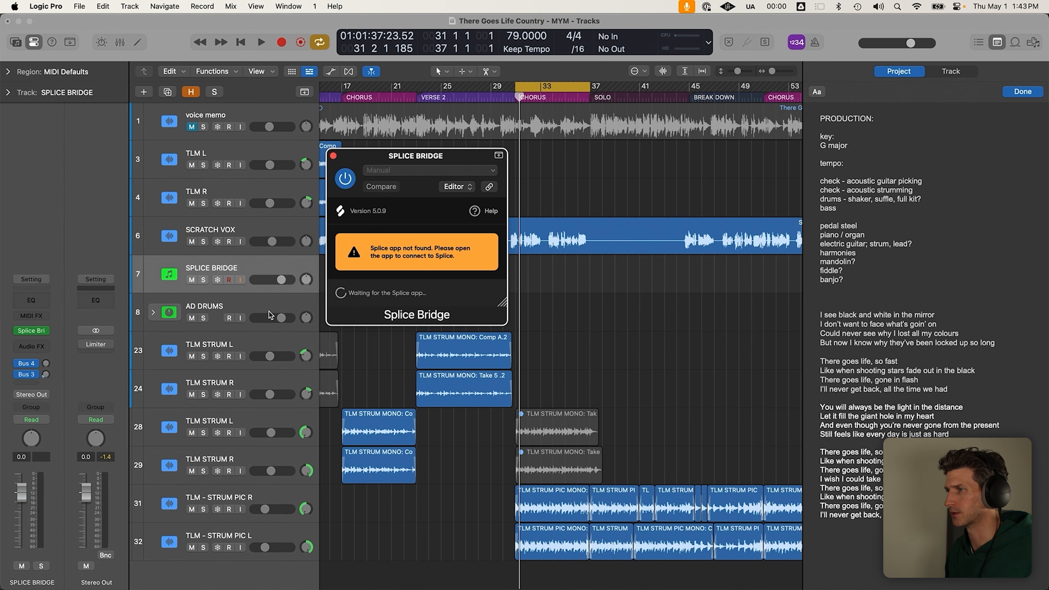
pyautogui.press('super+space')
pyautogui.write('splice')
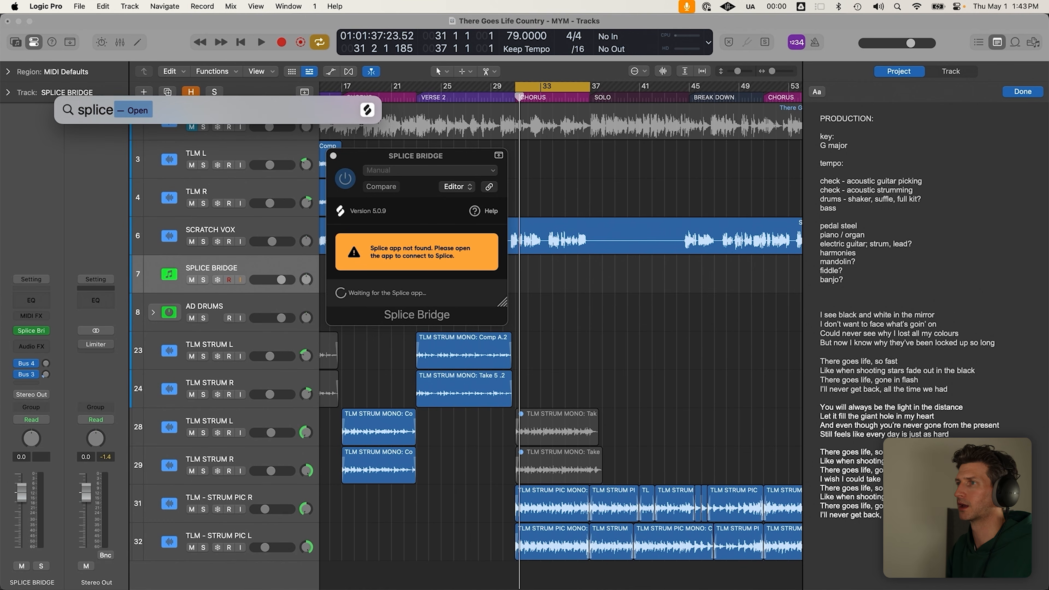
# Launch Splice and search for the producer's samples, correcting the misspelled name
pyautogui.press('Return')
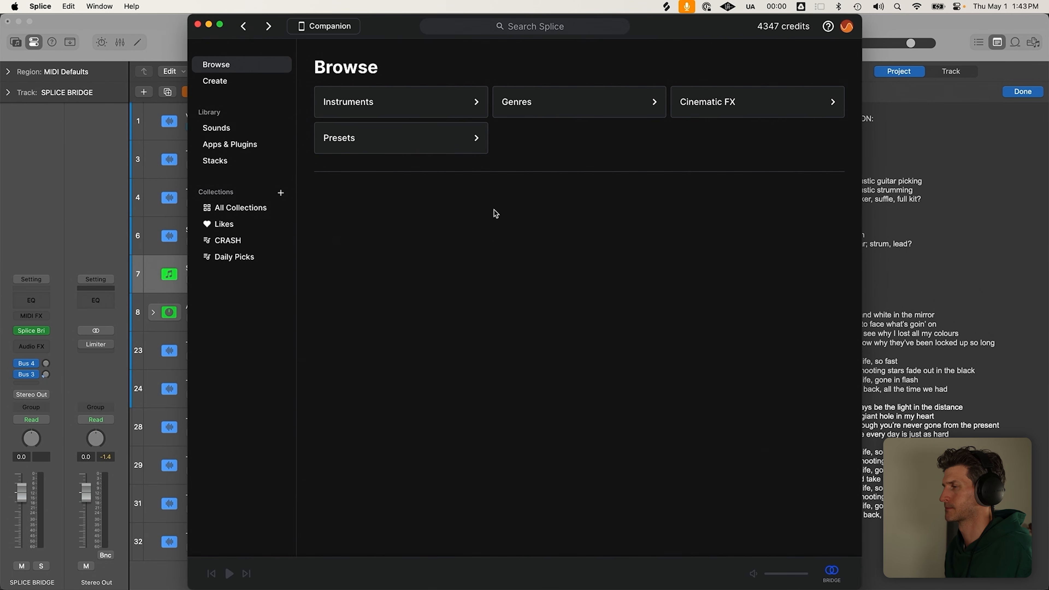
pyautogui.click(525, 26)
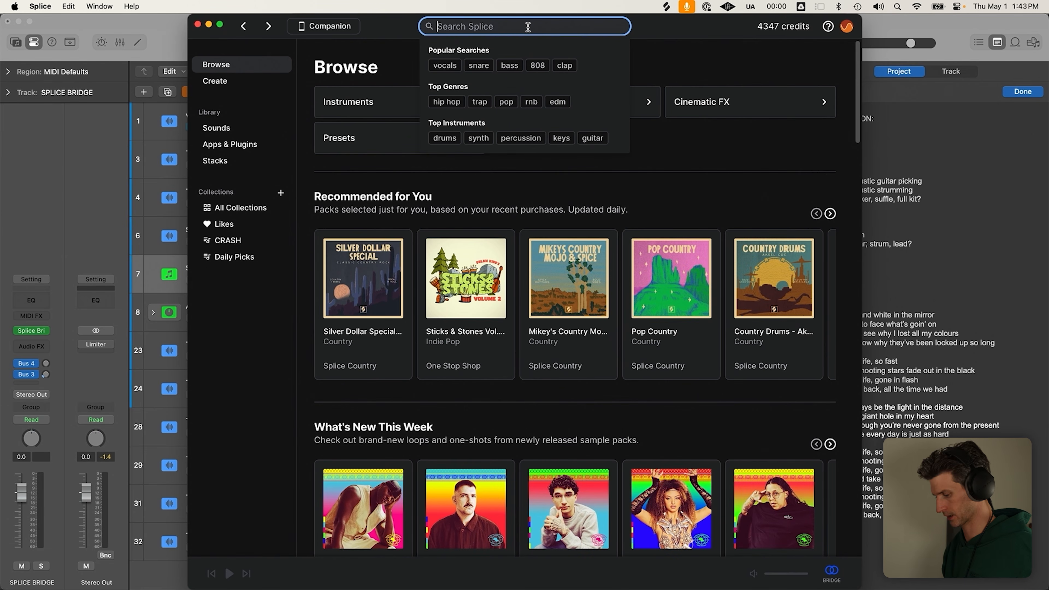
pyautogui.write('n')
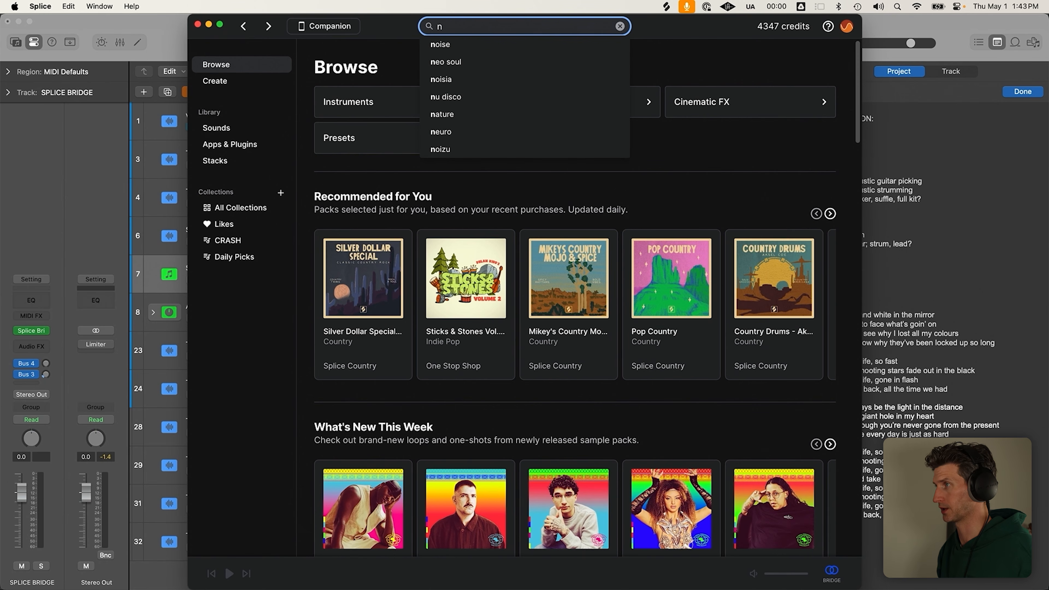
pyautogui.write('athan cha')
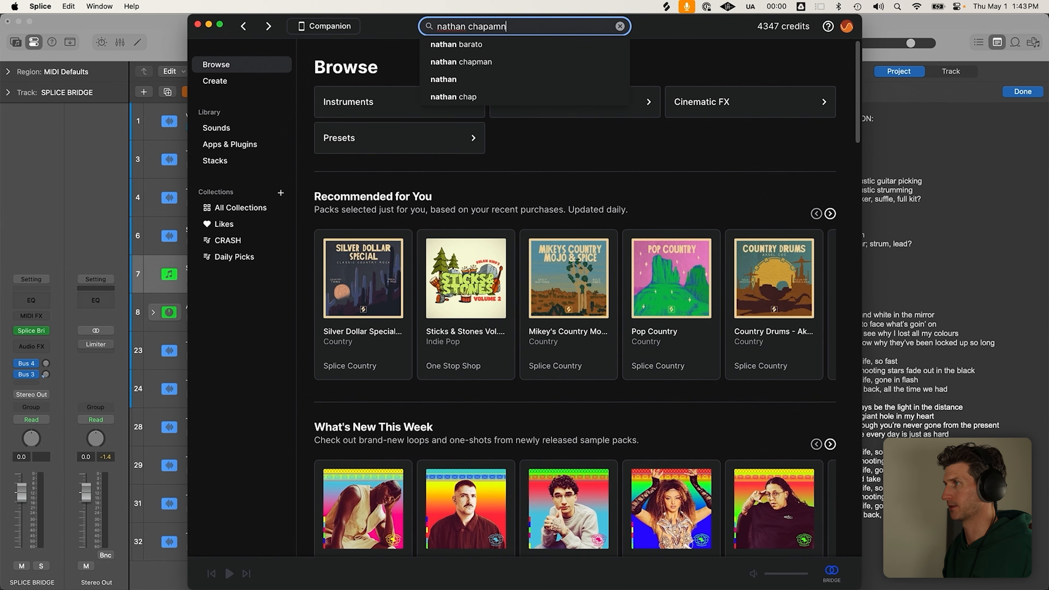
pyautogui.write('pamn')
pyautogui.press('BackSpace')
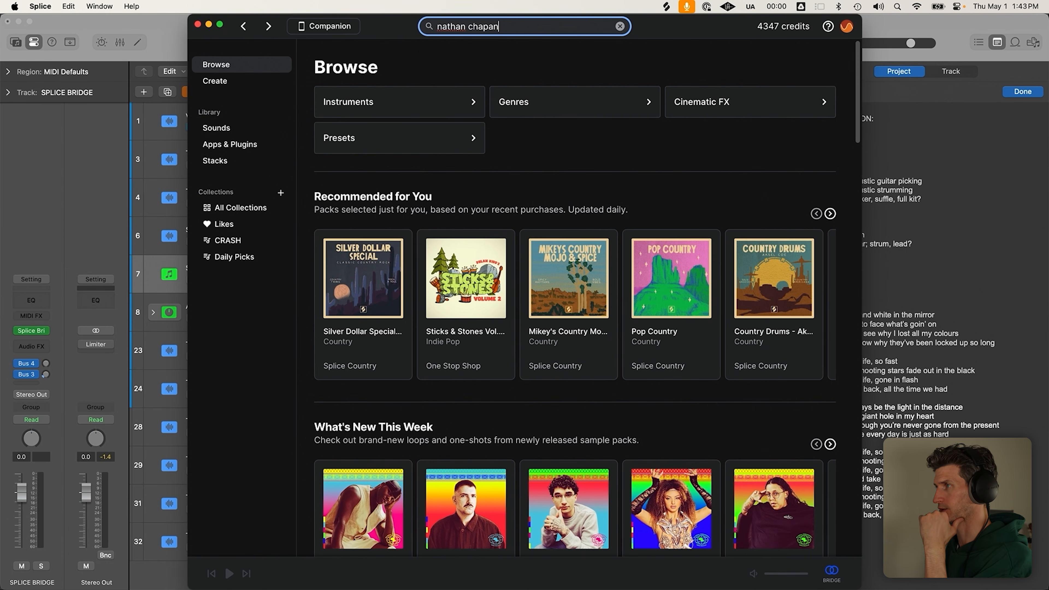
pyautogui.press('Return')
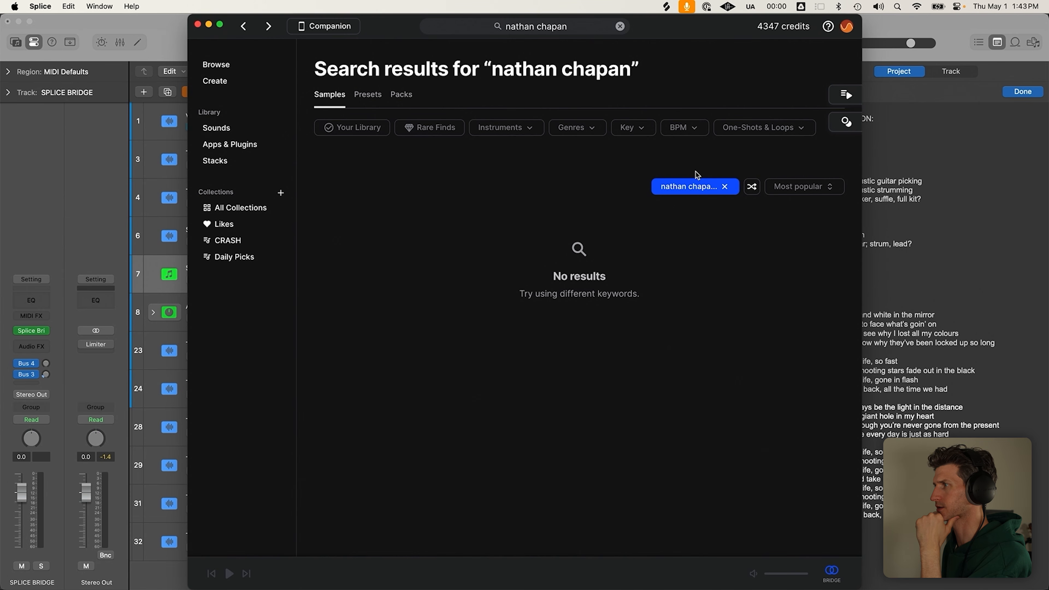
pyautogui.click(726, 187)
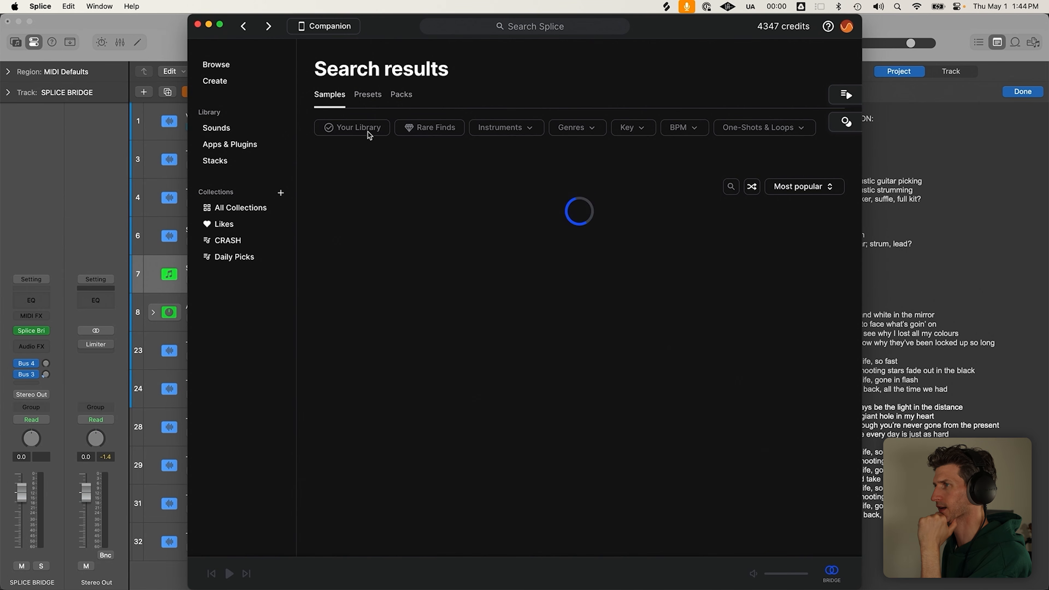
pyautogui.click(532, 25)
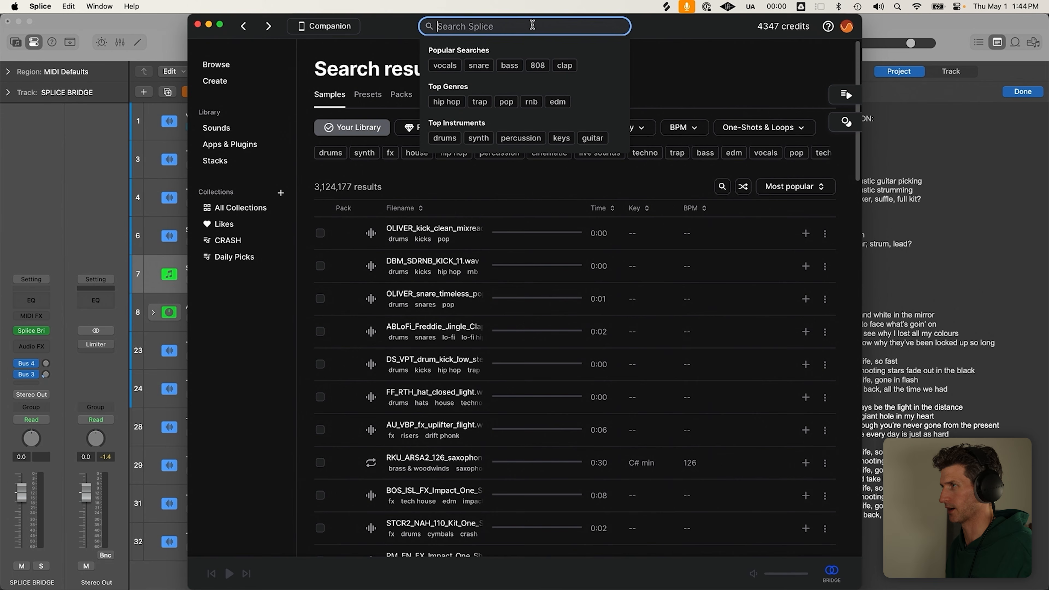
pyautogui.write('nathan')
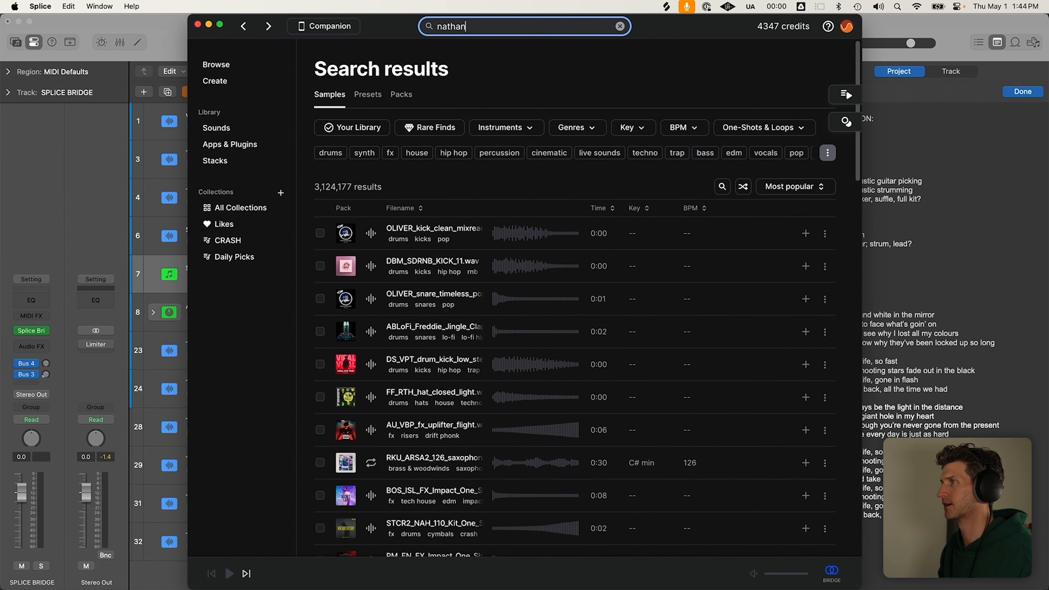
pyautogui.click(519, 58)
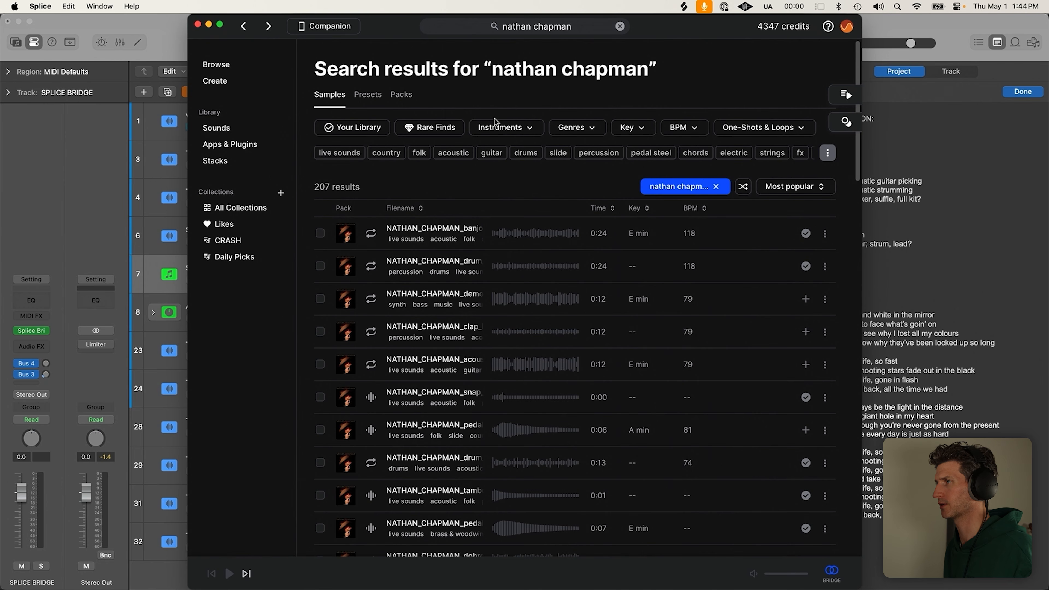
# Filter the results to country and drums (49 samples) and move Splice aside
pyautogui.click(389, 157)
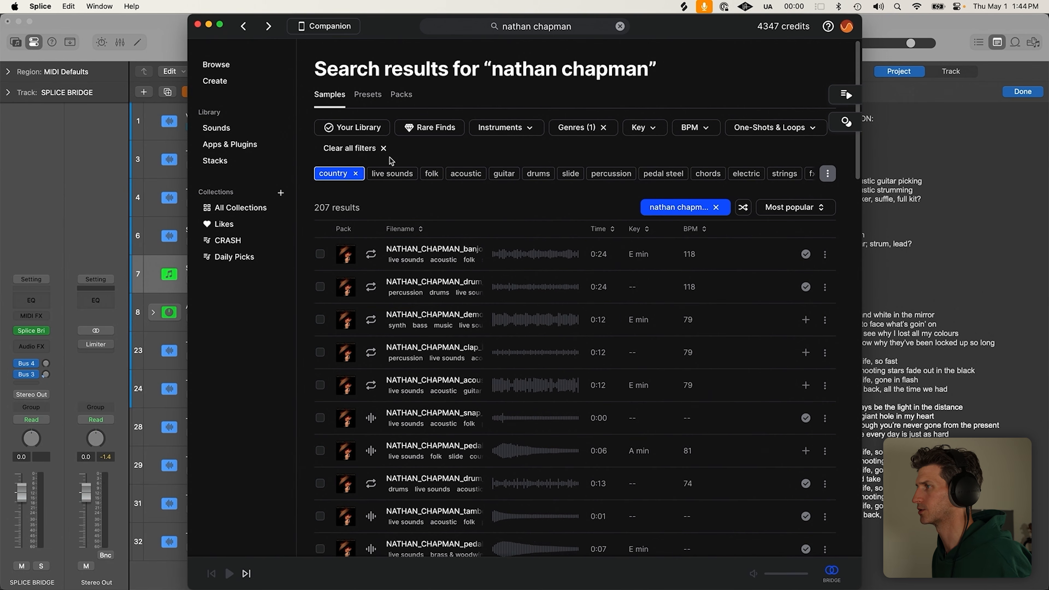
pyautogui.click(532, 175)
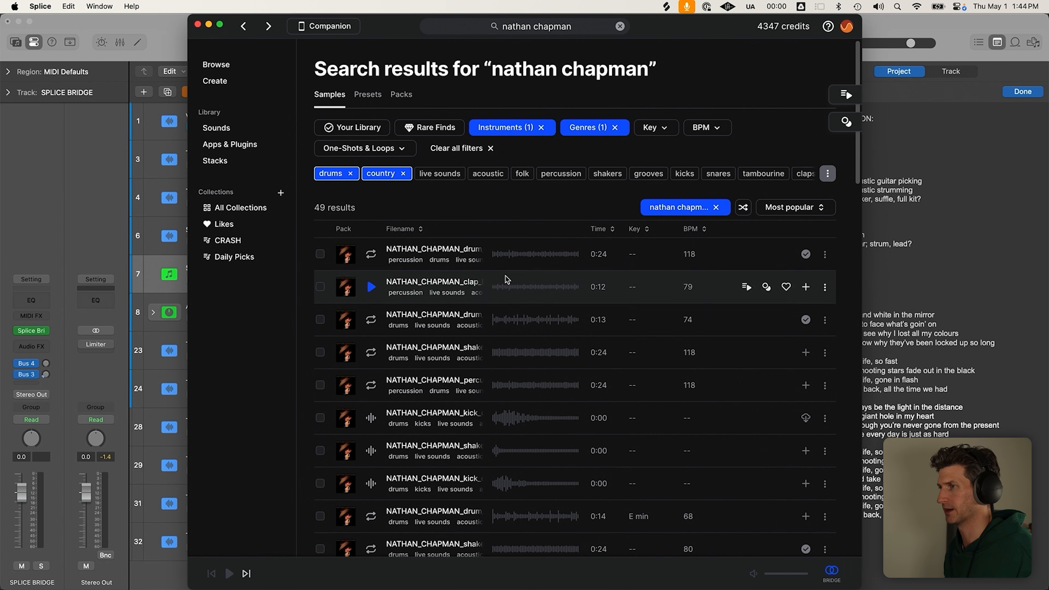
pyautogui.moveTo(719, 31); pyautogui.dragTo(999, 27)
# Close the Splice Bridge plugin window and turn the SPLICE BRIDGE track down to -6.2 dB
pyautogui.click(333, 156)
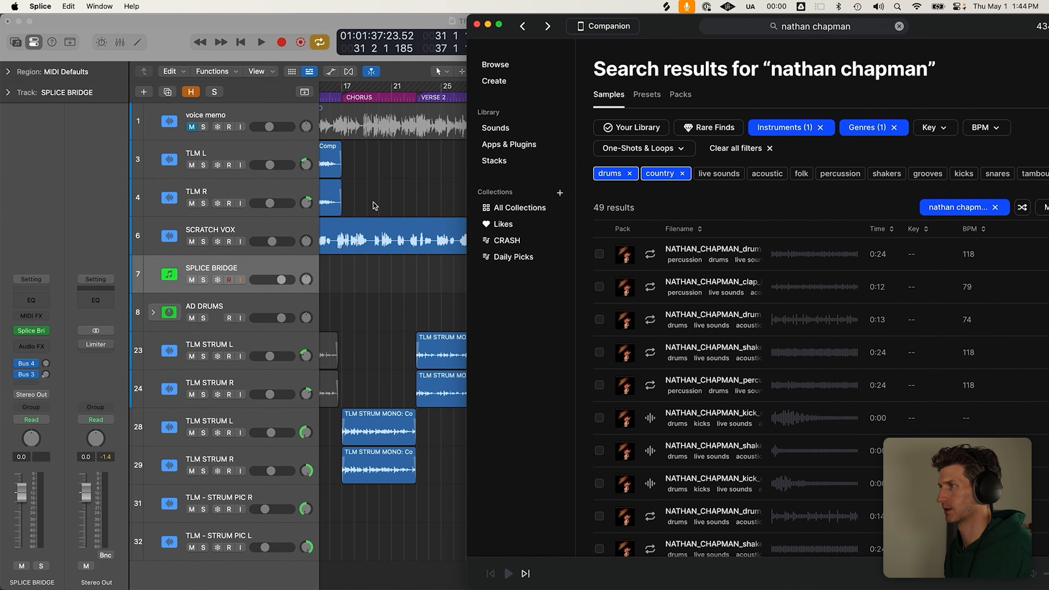
pyautogui.click(376, 294)
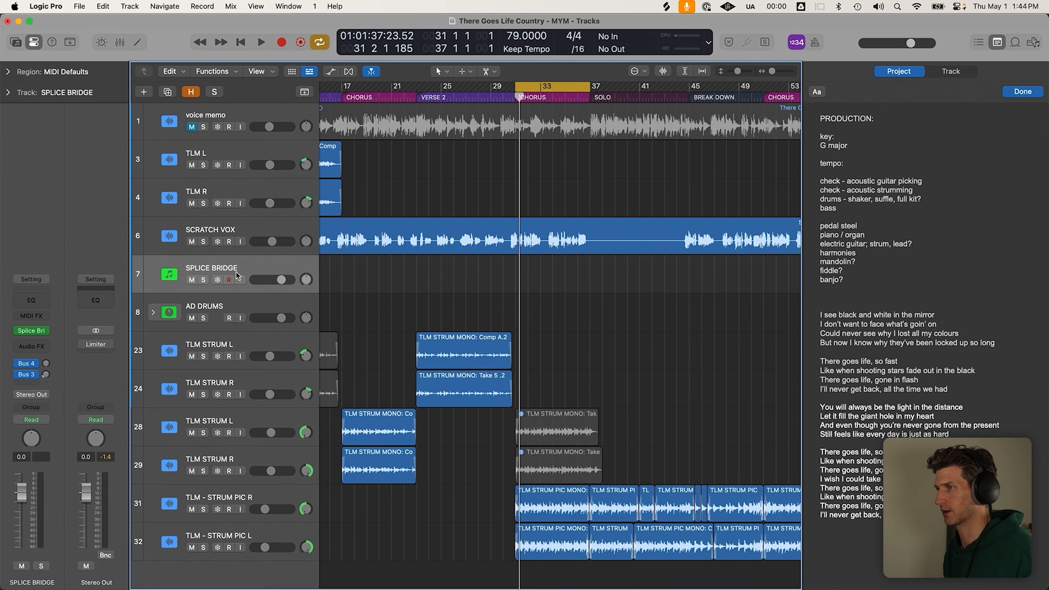
pyautogui.moveTo(281, 280); pyautogui.dragTo(272, 280)
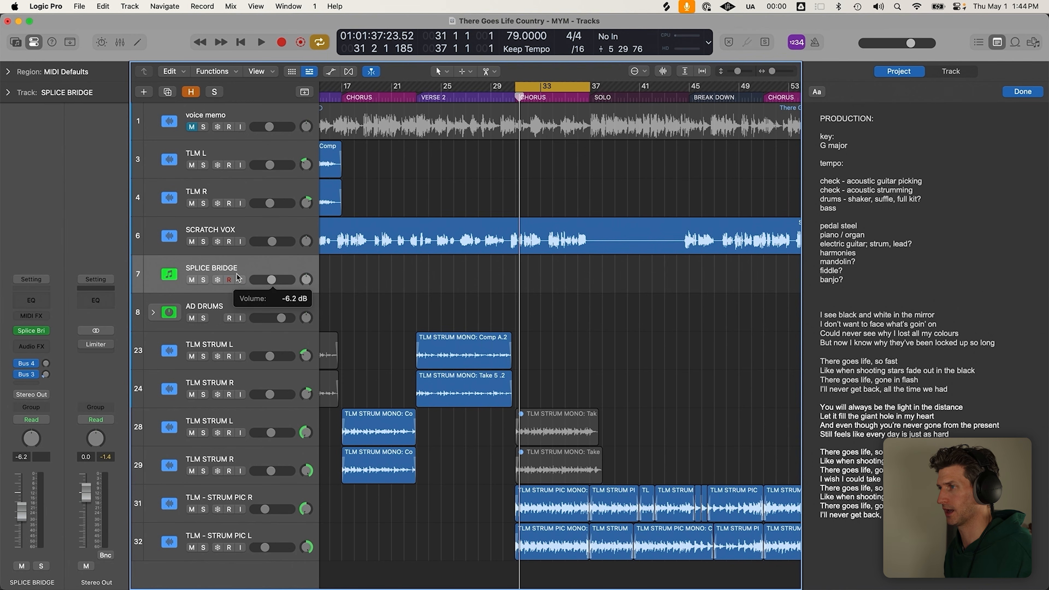
pyautogui.click(186, 317)
pyautogui.click(209, 282)
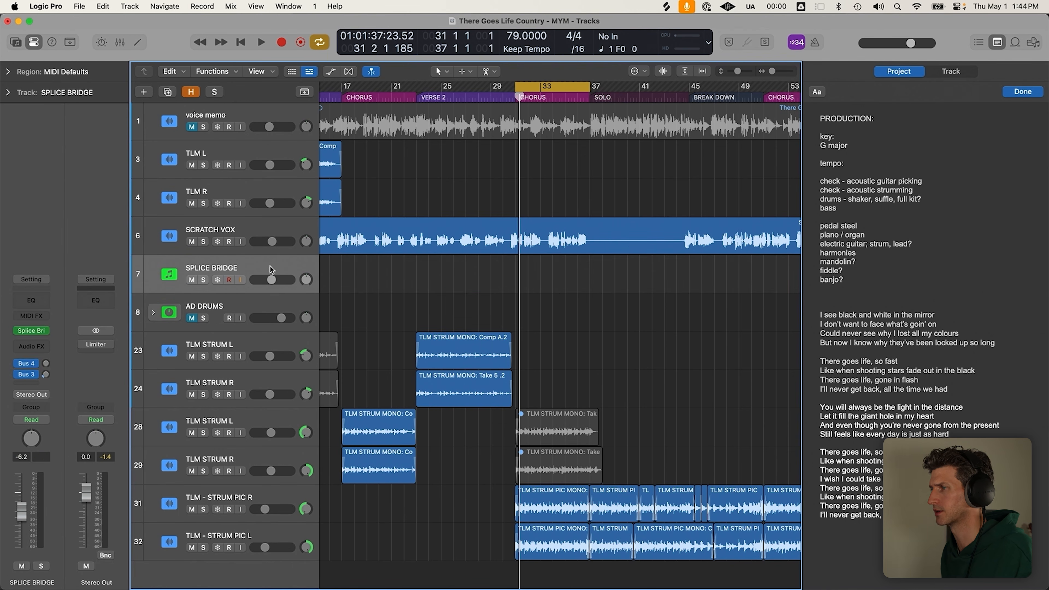
# Audition the first drum, clap, 0:13 drum, 0:24 shaker and 0:14 drum loops with project playback
pyautogui.press('super+Tab')
pyautogui.click(651, 264)
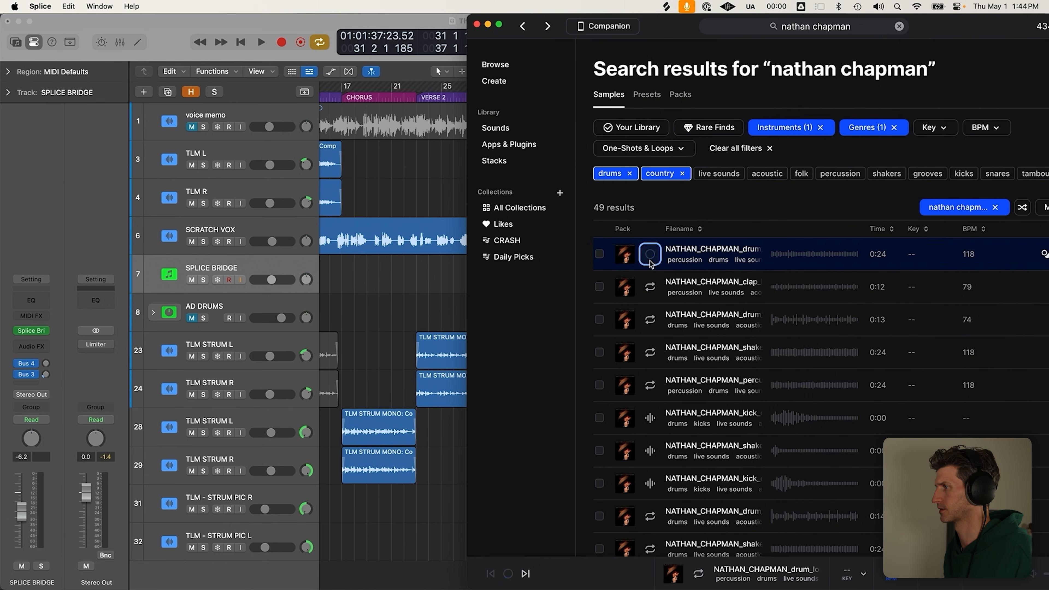
pyautogui.press('super+Tab')
pyautogui.press('space')
pyautogui.press('super+Tab')
pyautogui.click(651, 286)
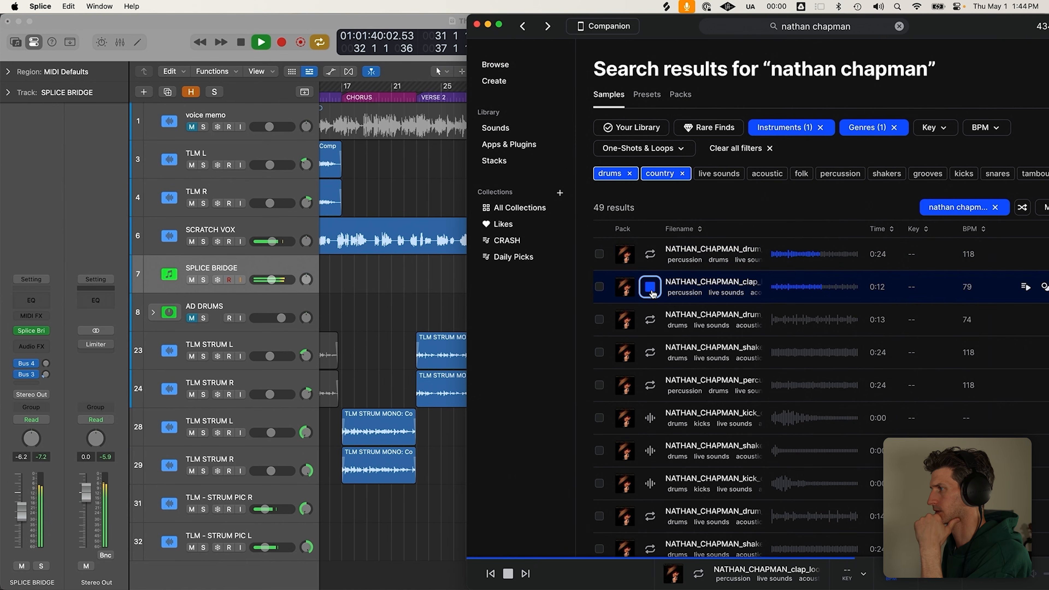
pyautogui.click(651, 325)
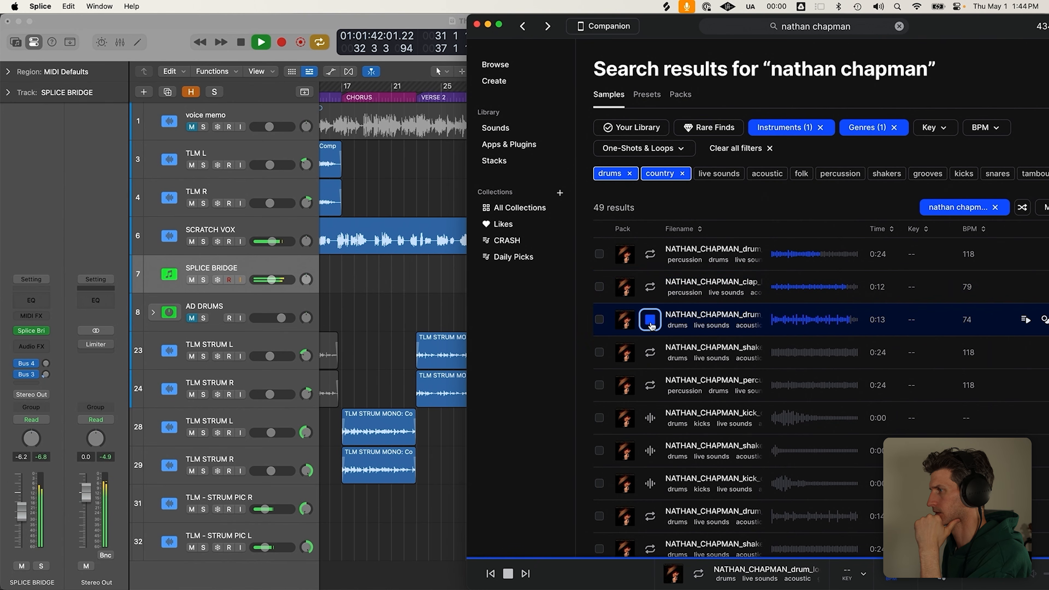
pyautogui.click(652, 353)
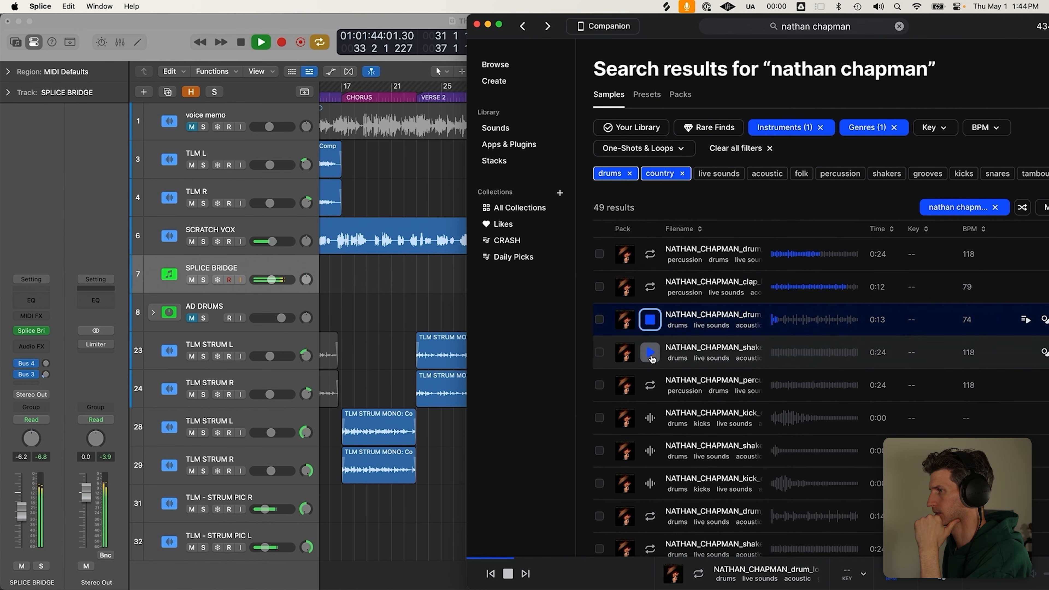
pyautogui.click(651, 517)
# Audition the lofi percussion, knee percussion, next drum and snap loops further down
pyautogui.scroll(-10, 651, 496)
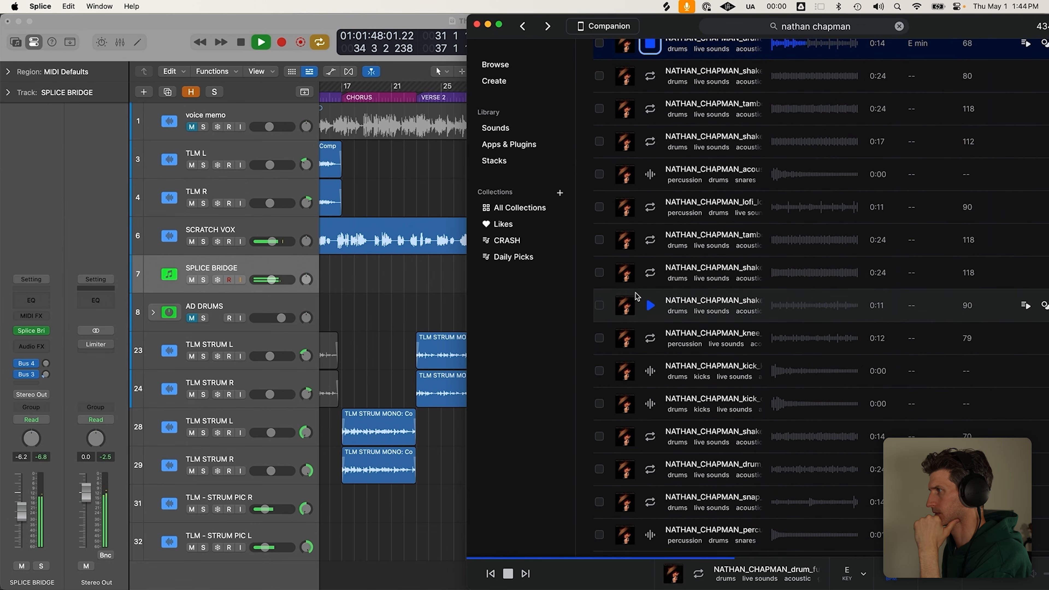
pyautogui.click(650, 207)
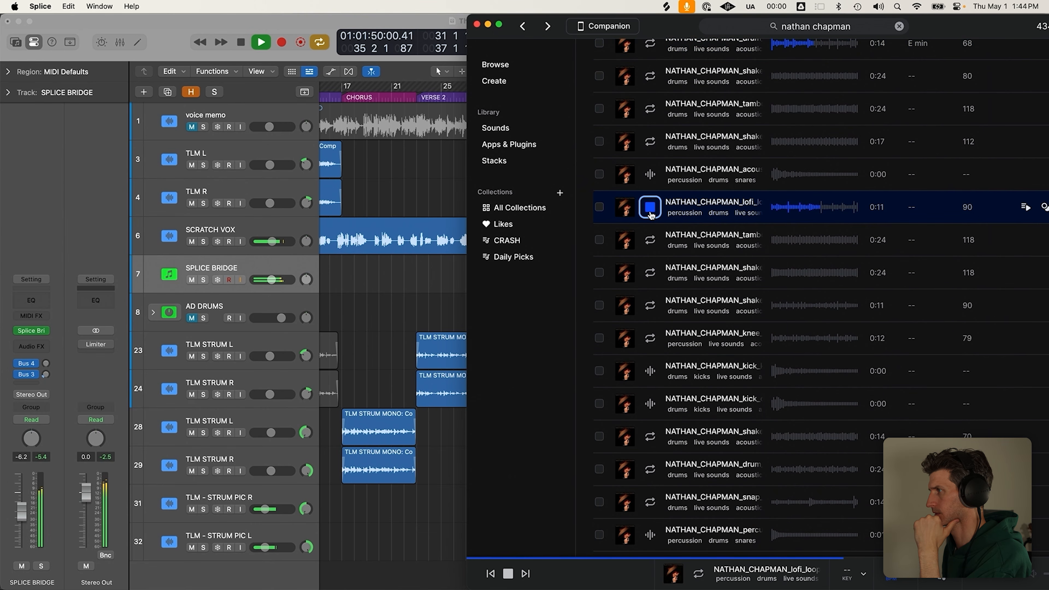
pyautogui.click(651, 339)
pyautogui.click(648, 476)
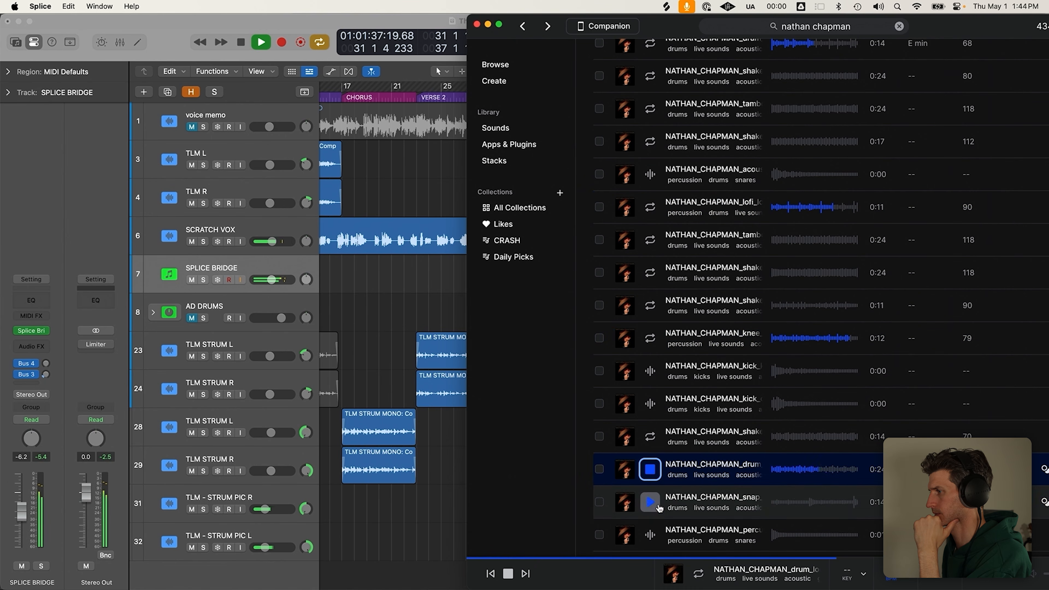
pyautogui.click(651, 502)
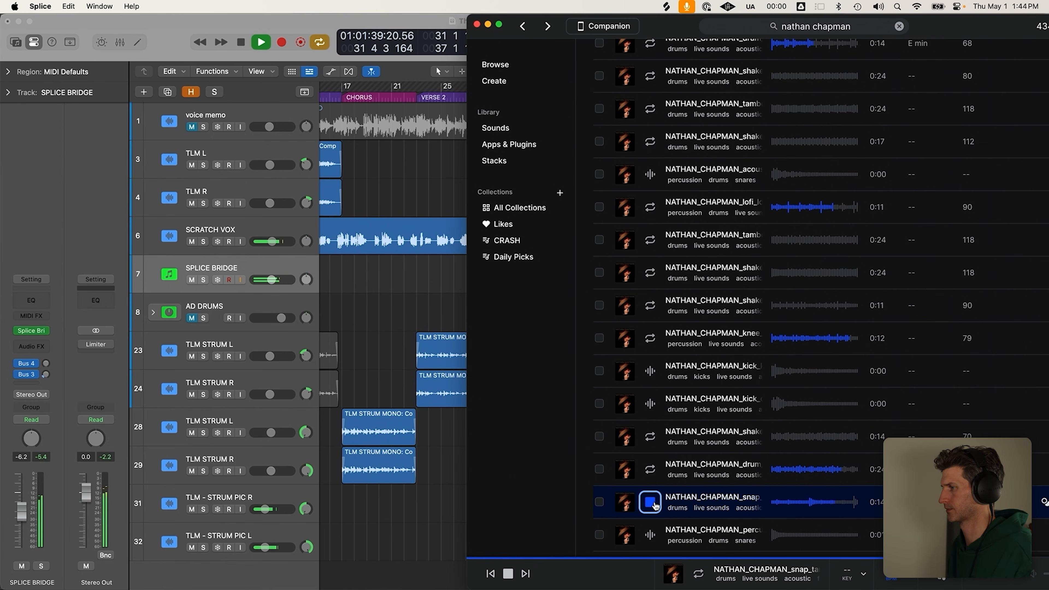
# Stop playback, then audition the 0:13 drum, 0:08 tambourine, 0:16 drum and last tambourine loops
pyautogui.click(448, 292)
pyautogui.press('space')
pyautogui.press('super+Tab')
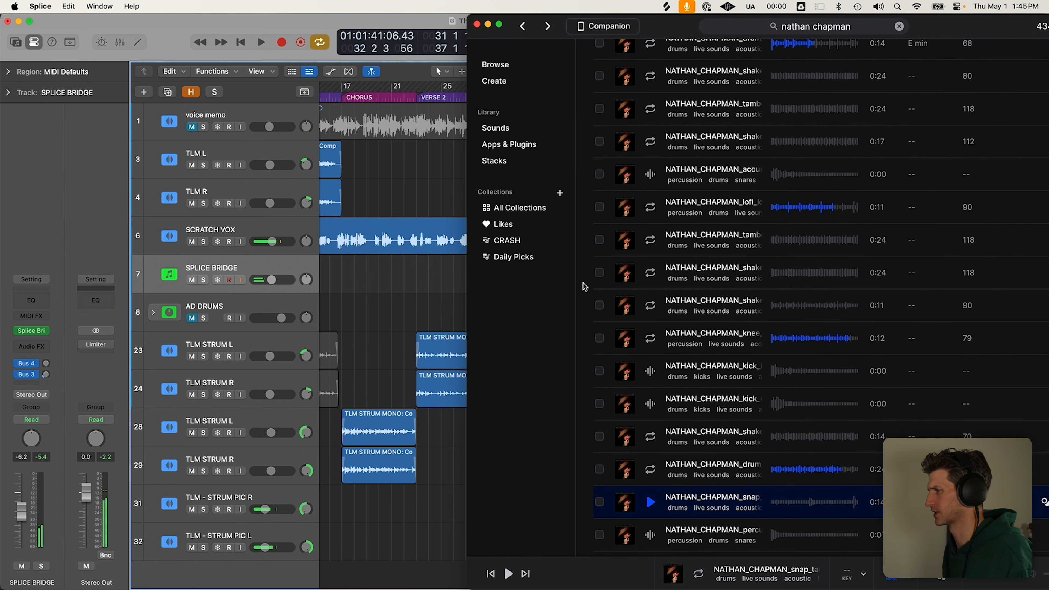
pyautogui.scroll(-10, 700, 378)
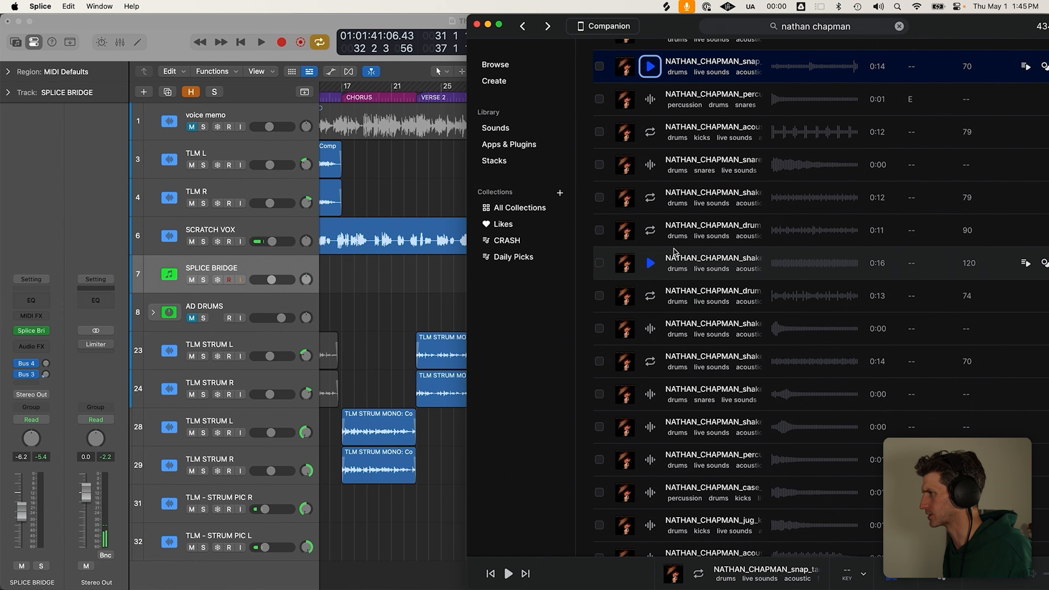
pyautogui.click(645, 296)
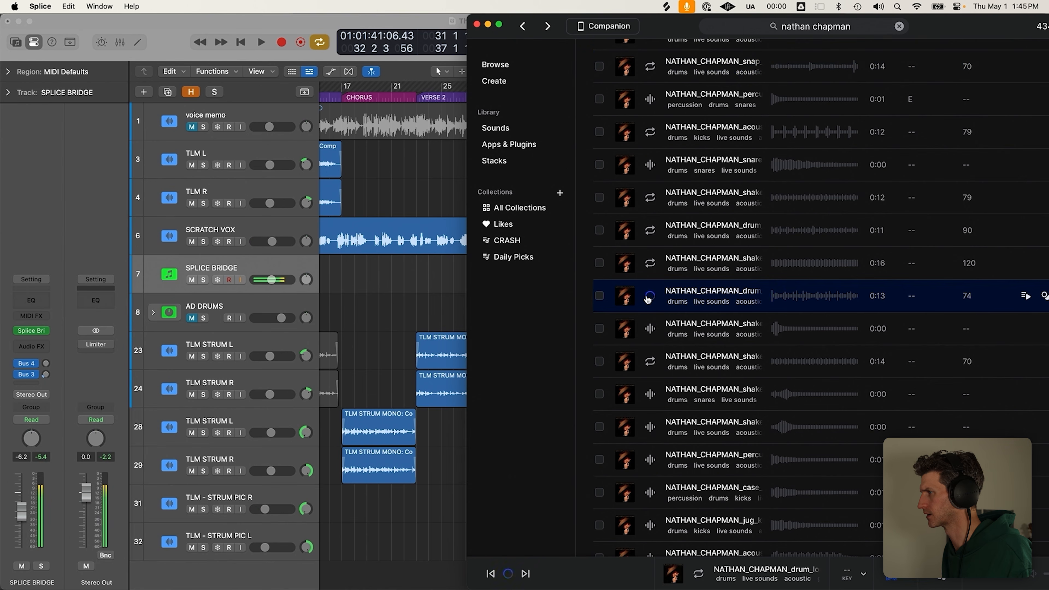
pyautogui.click(648, 300)
pyautogui.scroll(-10, 649, 339)
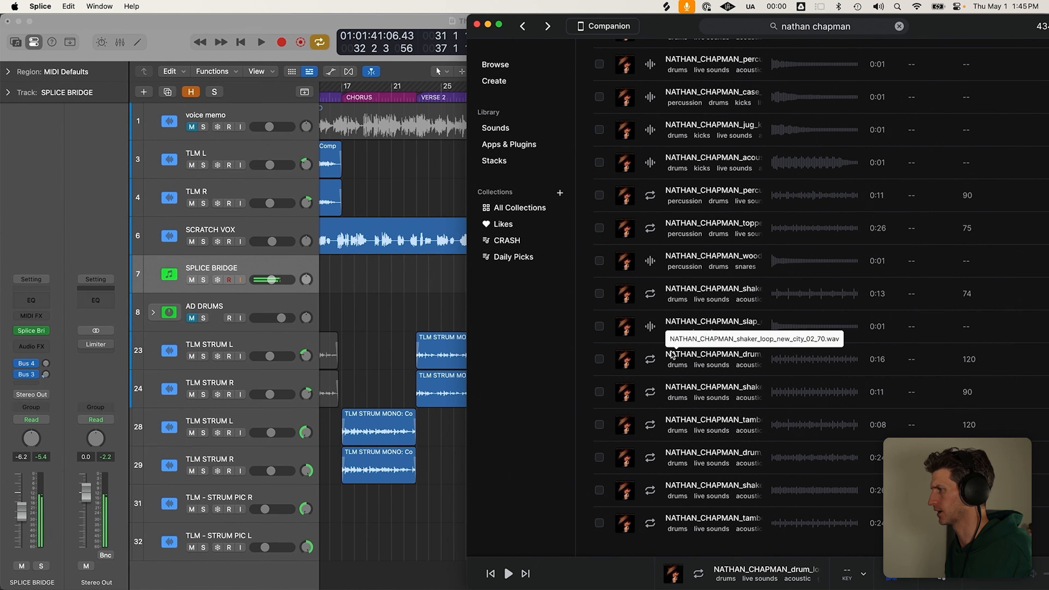
pyautogui.click(649, 424)
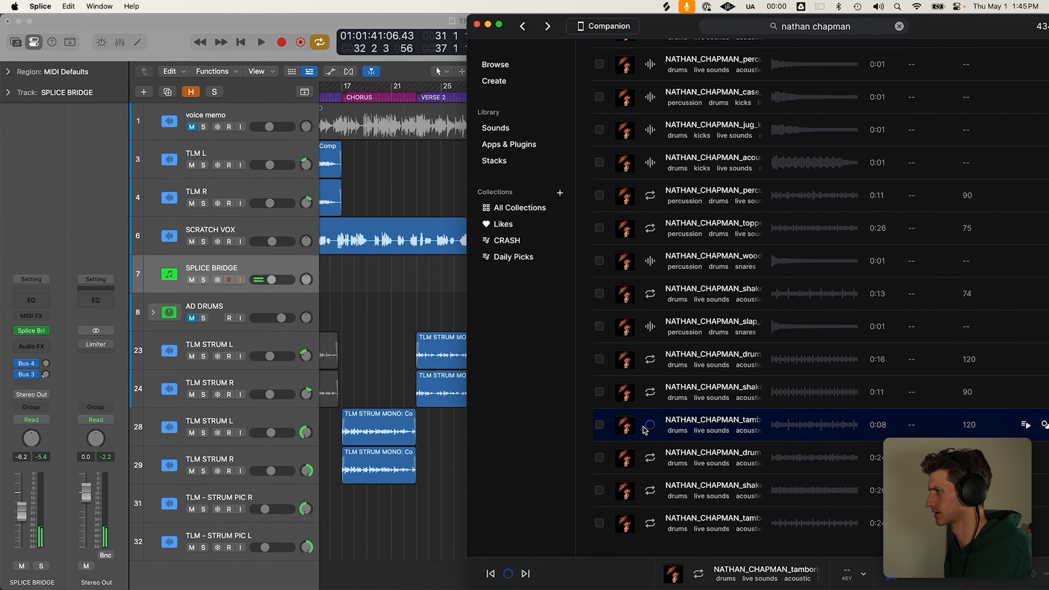
pyautogui.click(650, 359)
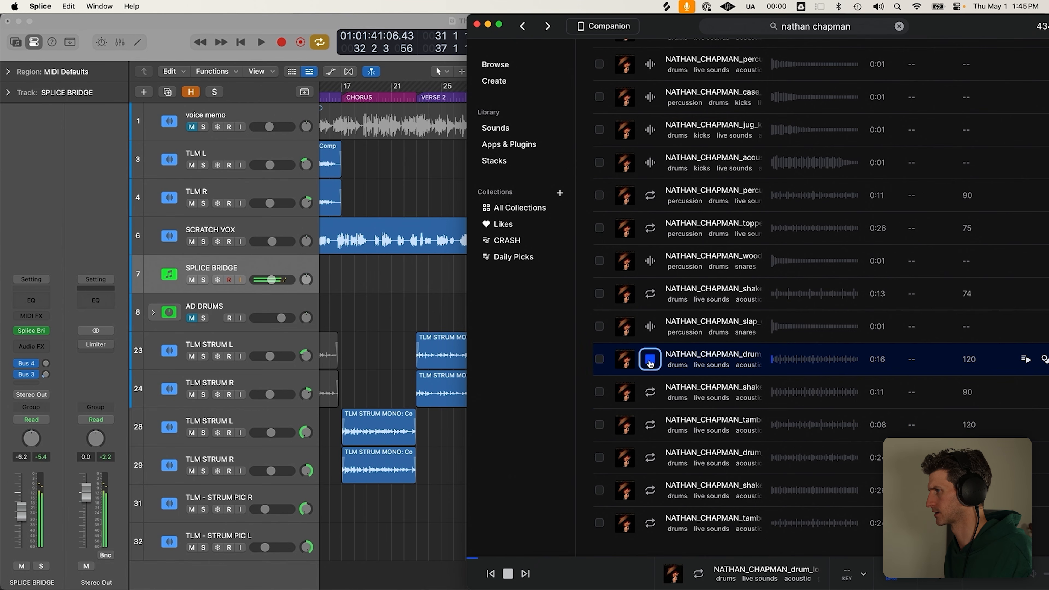
pyautogui.click(649, 526)
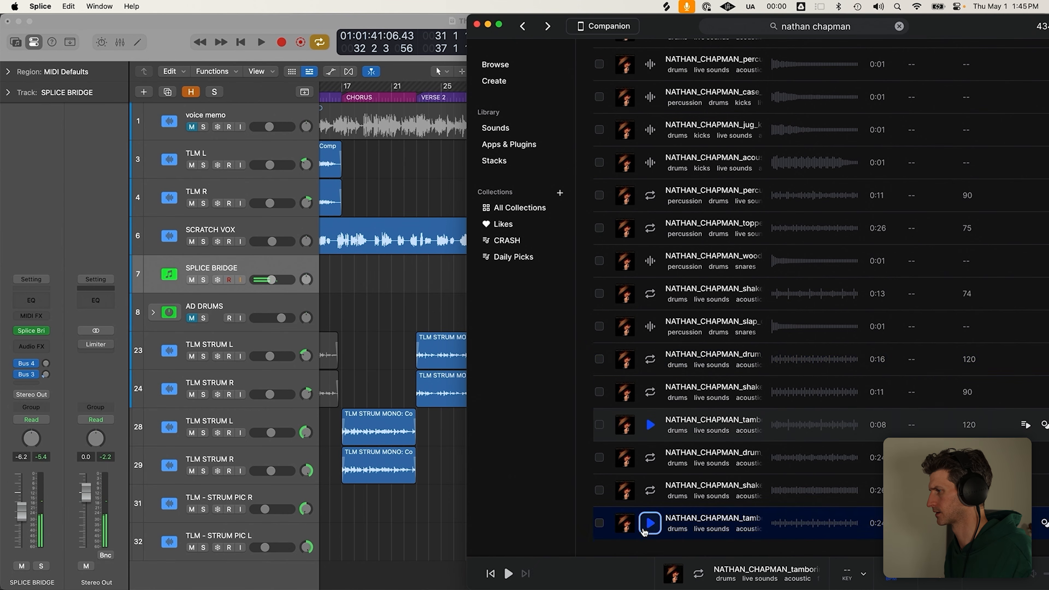
pyautogui.click(649, 528)
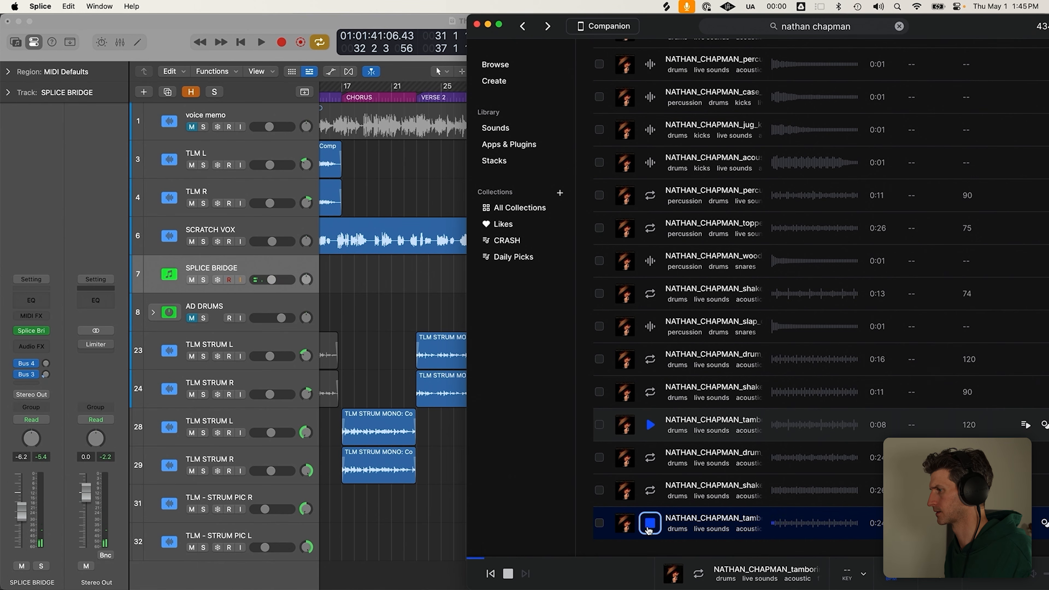
# Check the menu-bar sound output unchanged, pass through Logic and UAD Console, then select Splice's search text
pyautogui.click(880, 7)
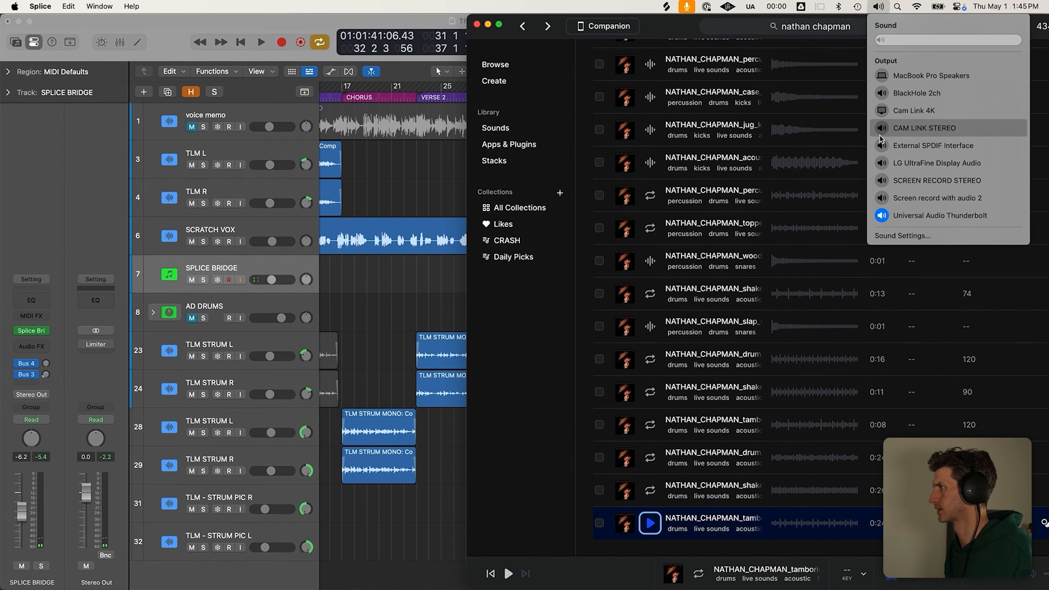
pyautogui.click(822, 41)
pyautogui.click(374, 334)
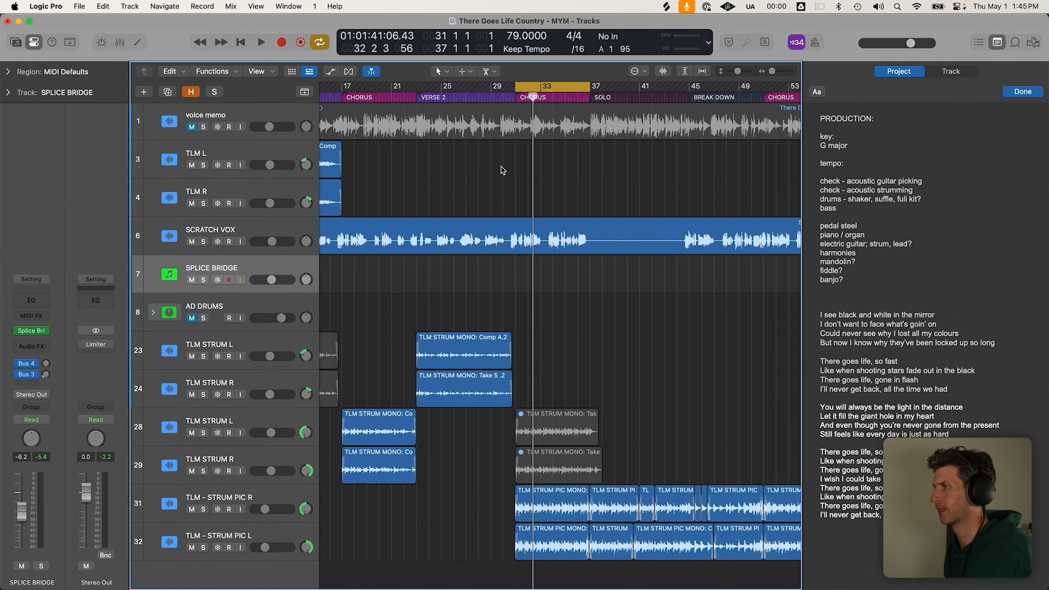
pyautogui.press('super+Tab')
pyautogui.press('super+Tab')
pyautogui.press('super+Tab')
pyautogui.press('super+Tab')
pyautogui.press('super+Tab')
pyautogui.press('super+Tab')
pyautogui.press('super+Tab')
pyautogui.press('super+shift+Tab')
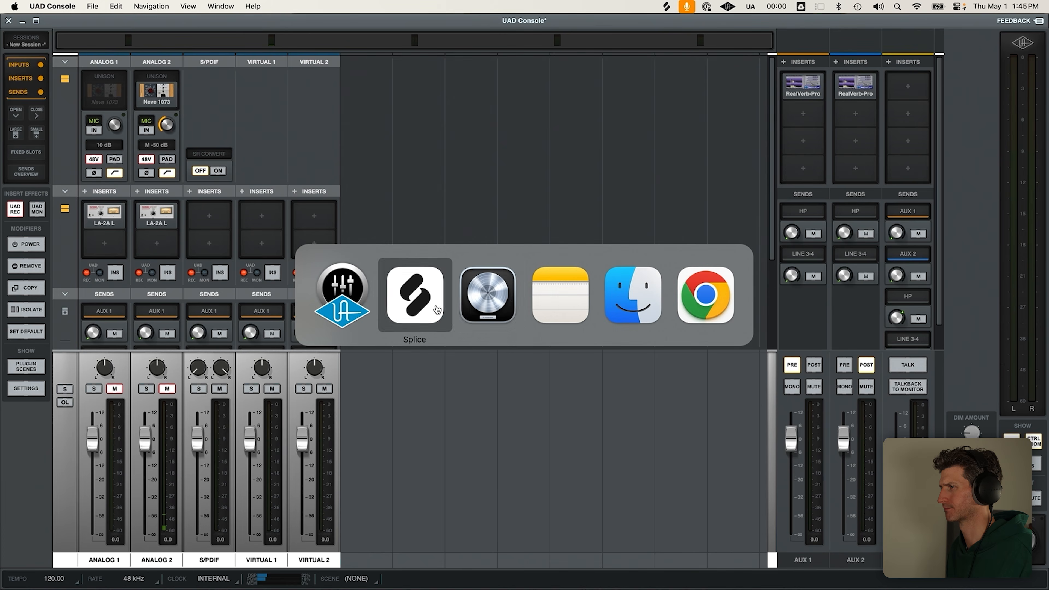
pyautogui.tripleClick(824, 30)
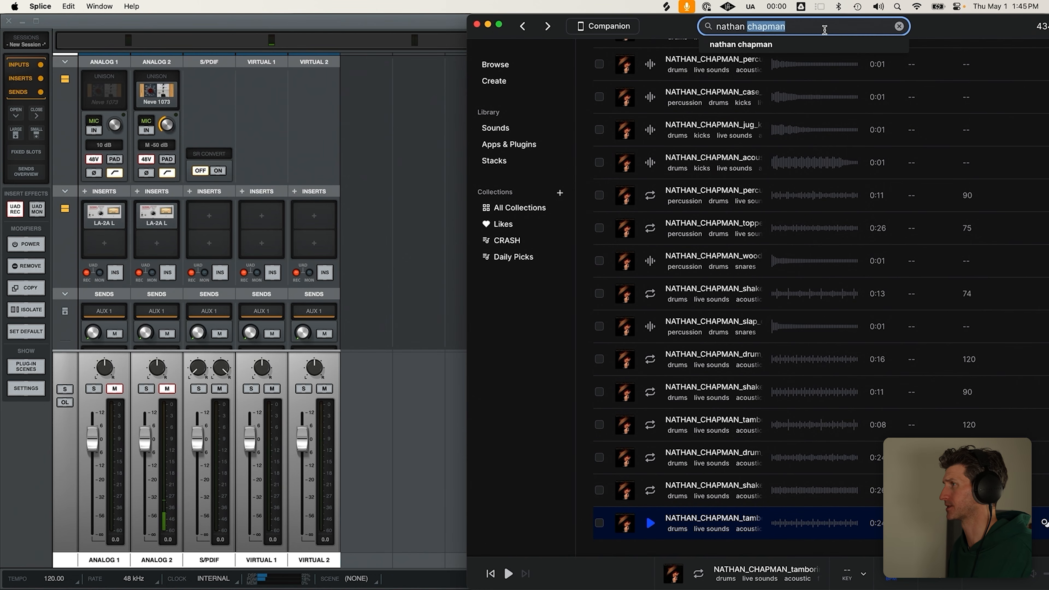
# Search Splice for 'country drums', preview CO_CD_115_drum_loop_okra, and open its pack page
pyautogui.write('country drums')
pyautogui.press('Return')
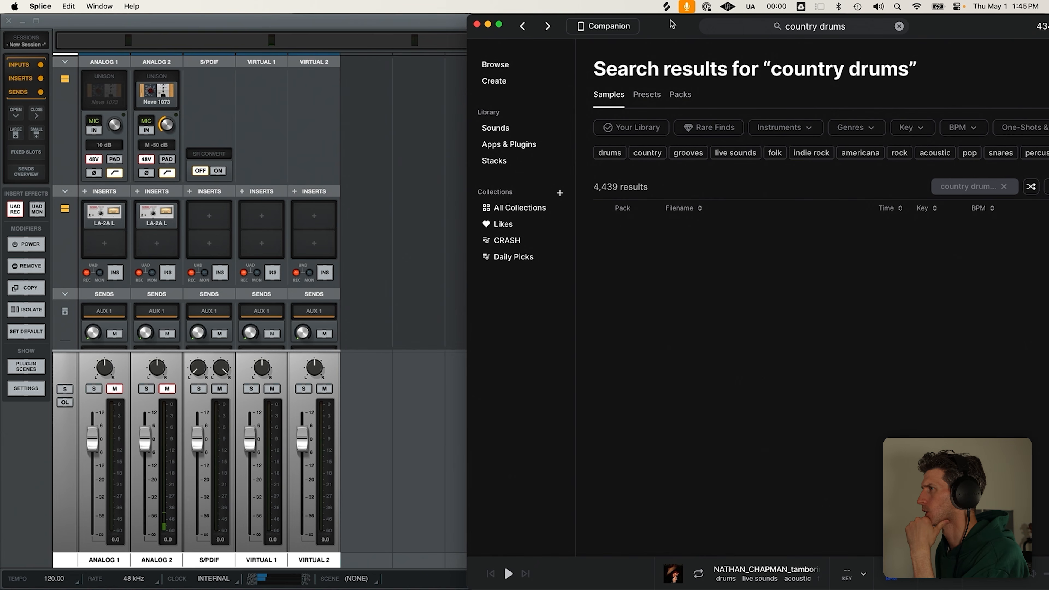
pyautogui.moveTo(673, 26); pyautogui.dragTo(575, 26)
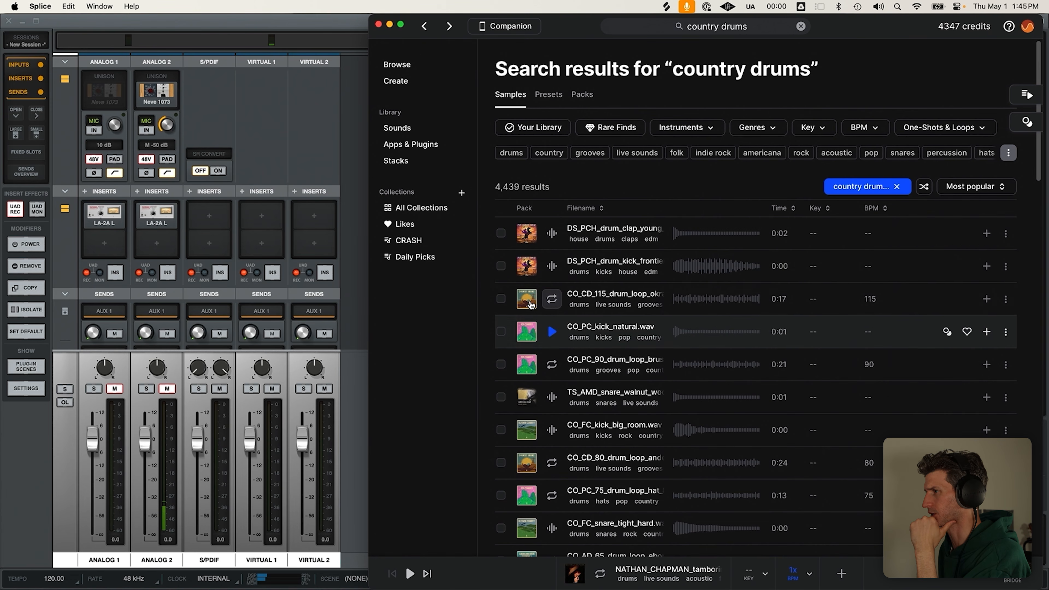
pyautogui.click(553, 299)
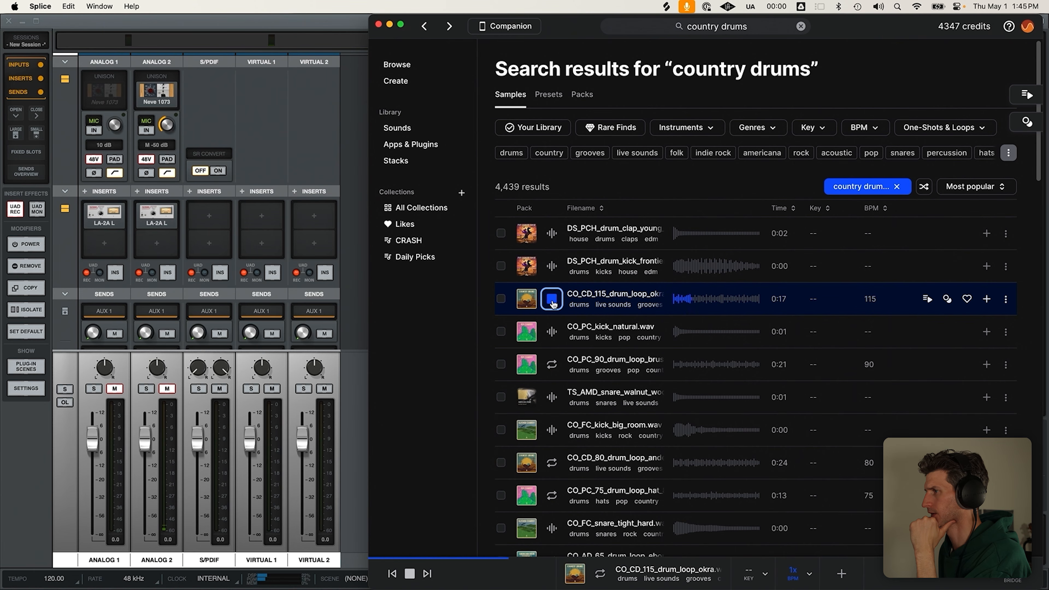
pyautogui.click(533, 306)
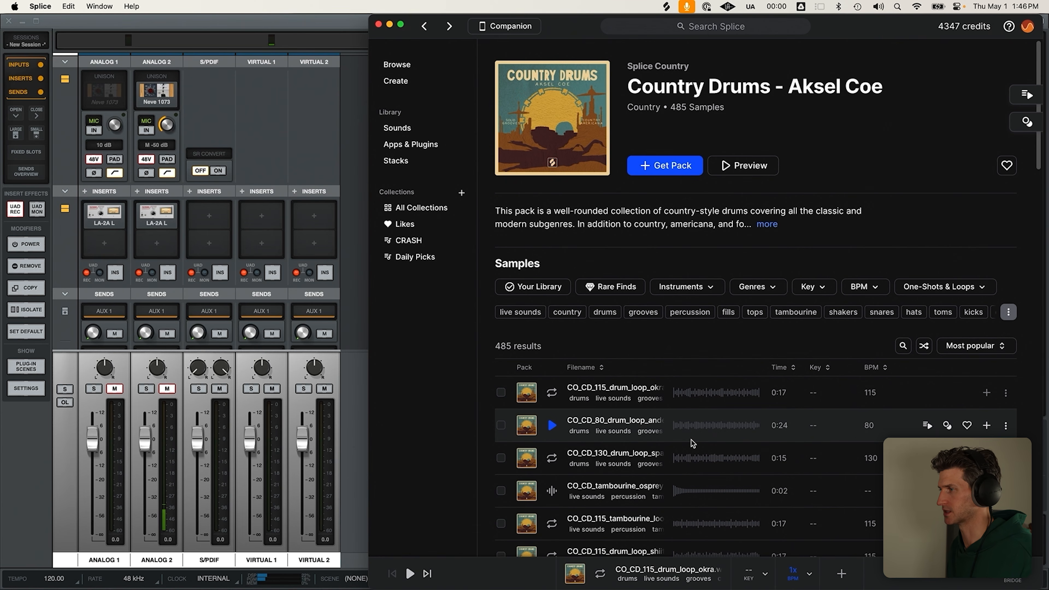
# Glance at Logic Pro, then return to Splice's Country Drums pack
pyautogui.press('super+Tab')
pyautogui.press('super+Tab')
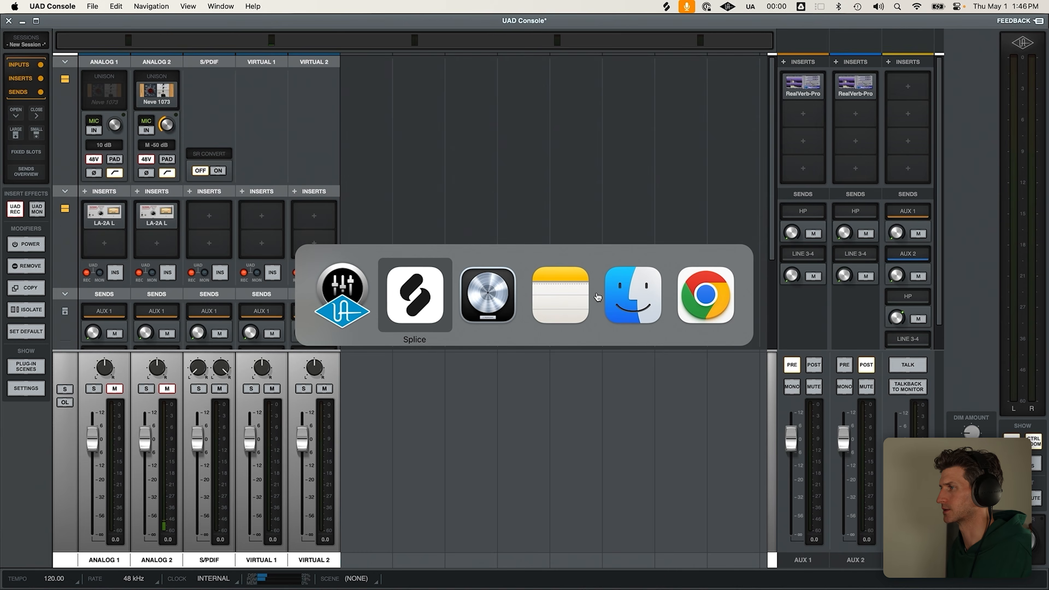
pyautogui.click(494, 302)
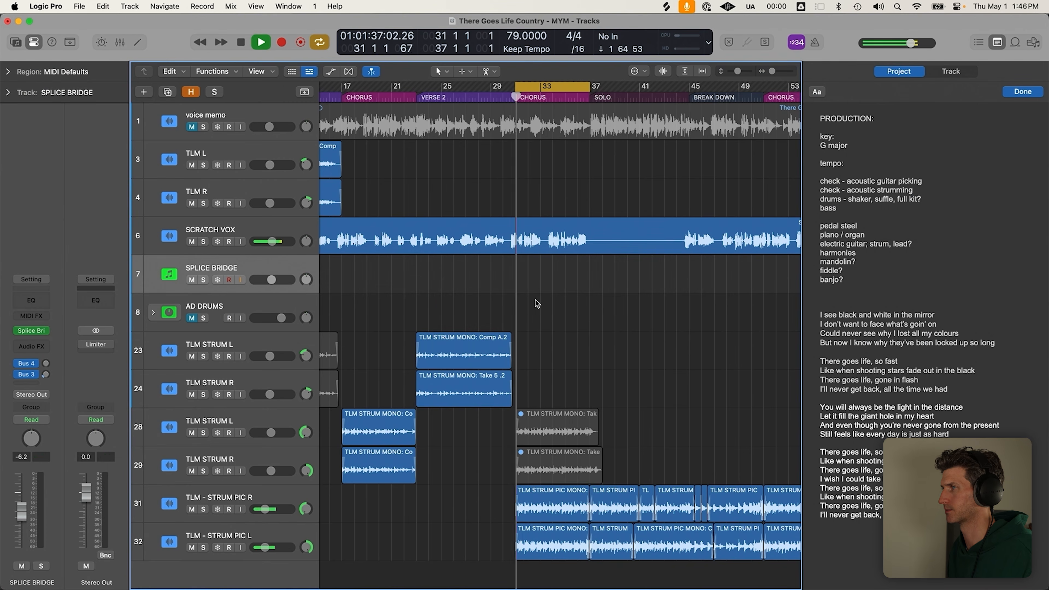
pyautogui.press('super+Tab')
pyautogui.press('super+Tab')
pyautogui.press('super+Tab')
pyautogui.press('super+Tab')
pyautogui.click(512, 307)
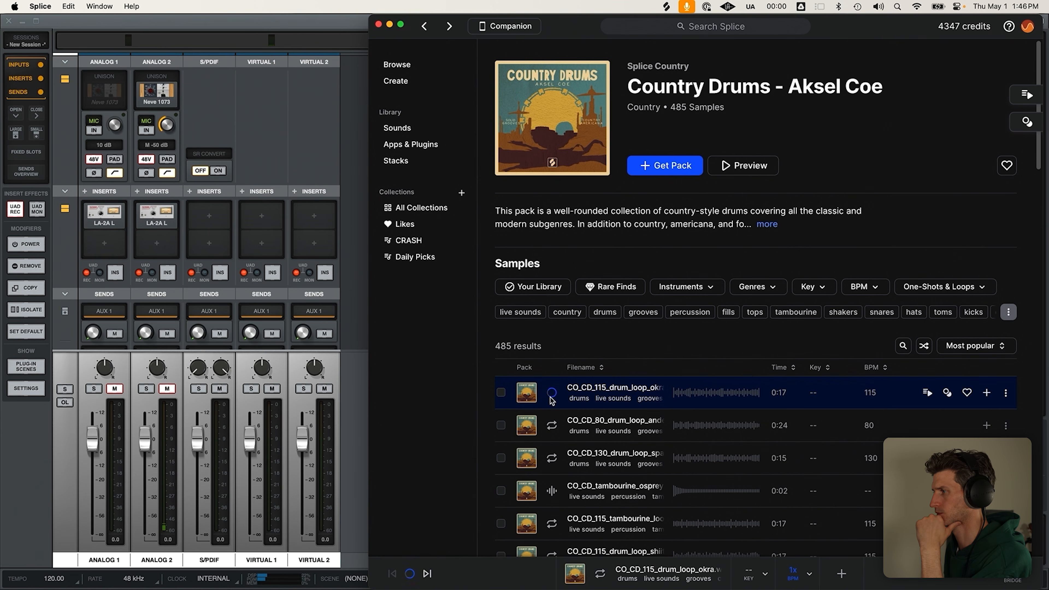
# Audition the CO_CD_80 and CO_CD_130 drum loops and the CO_CD_115 tambourine loop
pyautogui.click(551, 428)
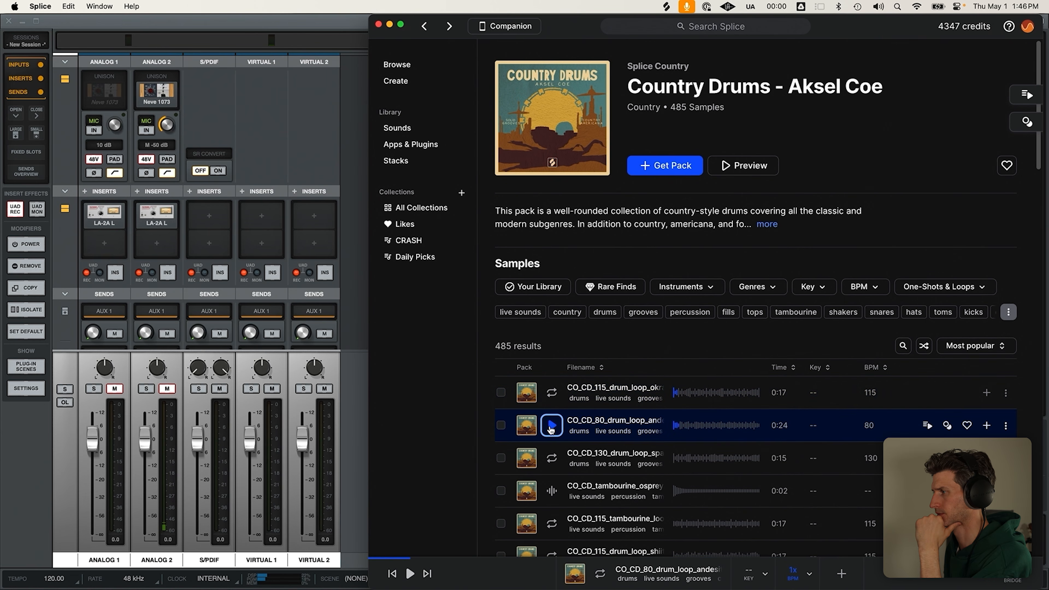
pyautogui.scroll(-5, 551, 427)
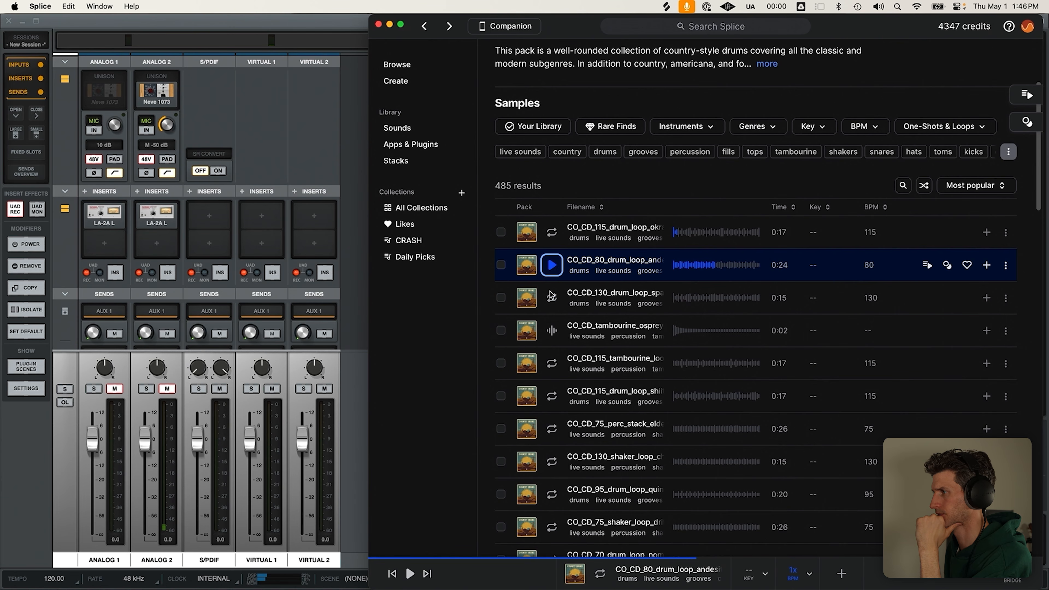
pyautogui.click(552, 298)
pyautogui.click(552, 299)
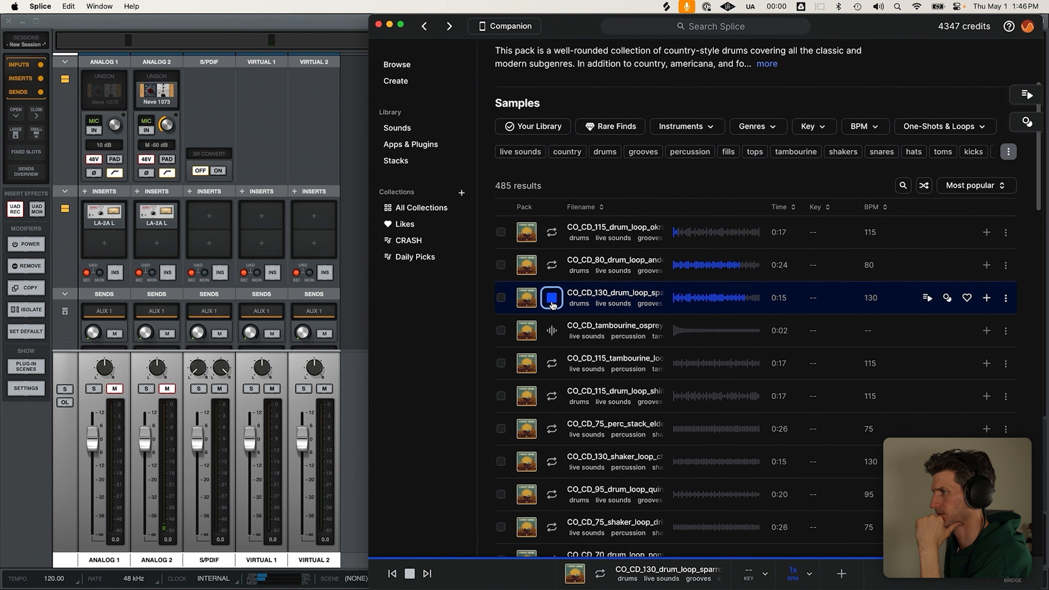
pyautogui.click(555, 302)
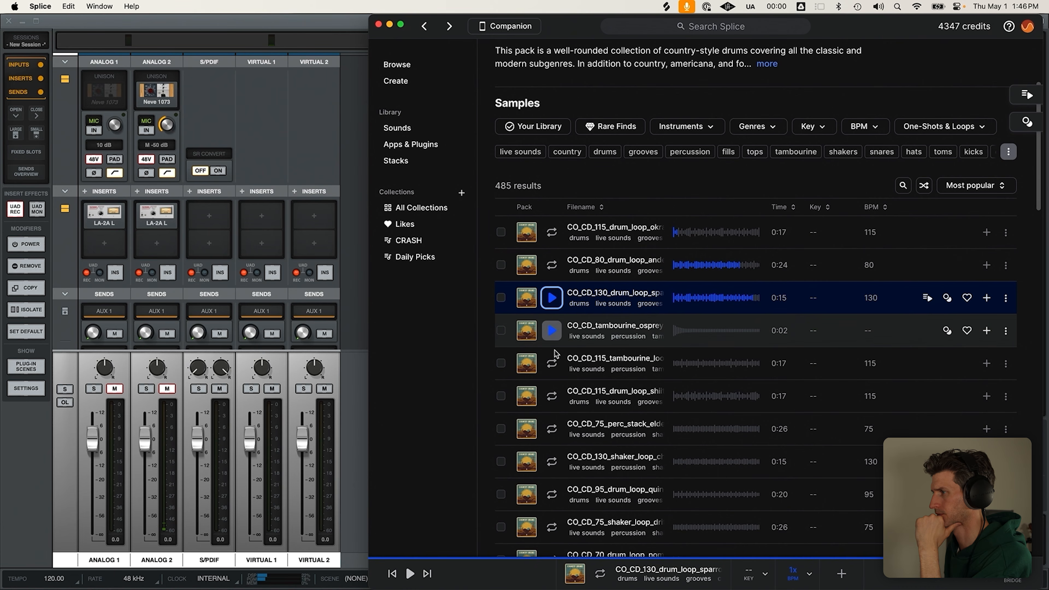
pyautogui.click(553, 370)
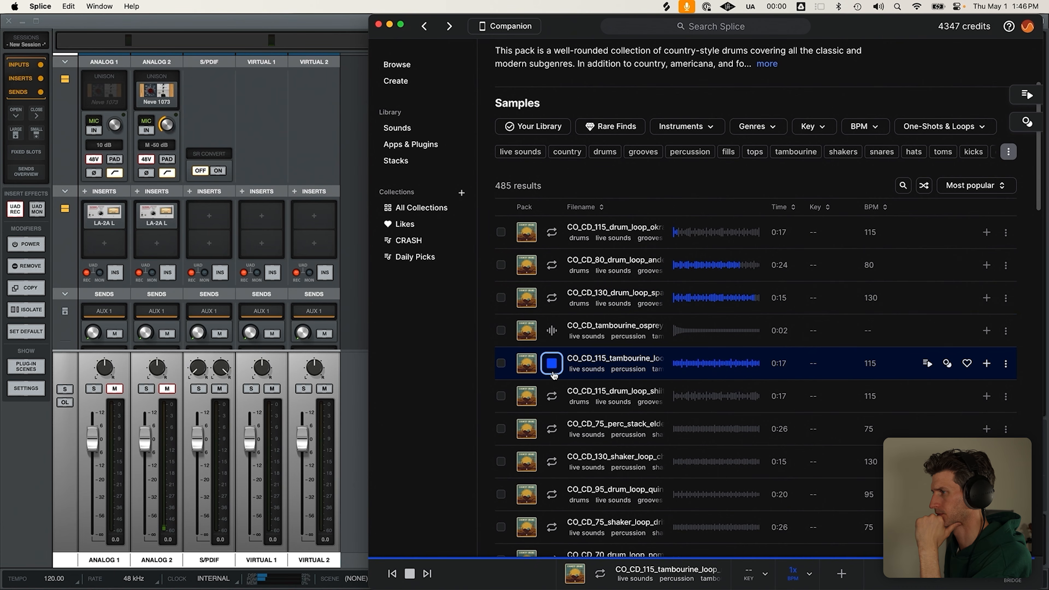
pyautogui.click(554, 374)
# Audition the CO_CD_115 drum loop, CO_CD_75 percussion stack, CO_CD_130 shaker, CO_CD_95 drums and CO_CD_75 shaker
pyautogui.click(553, 398)
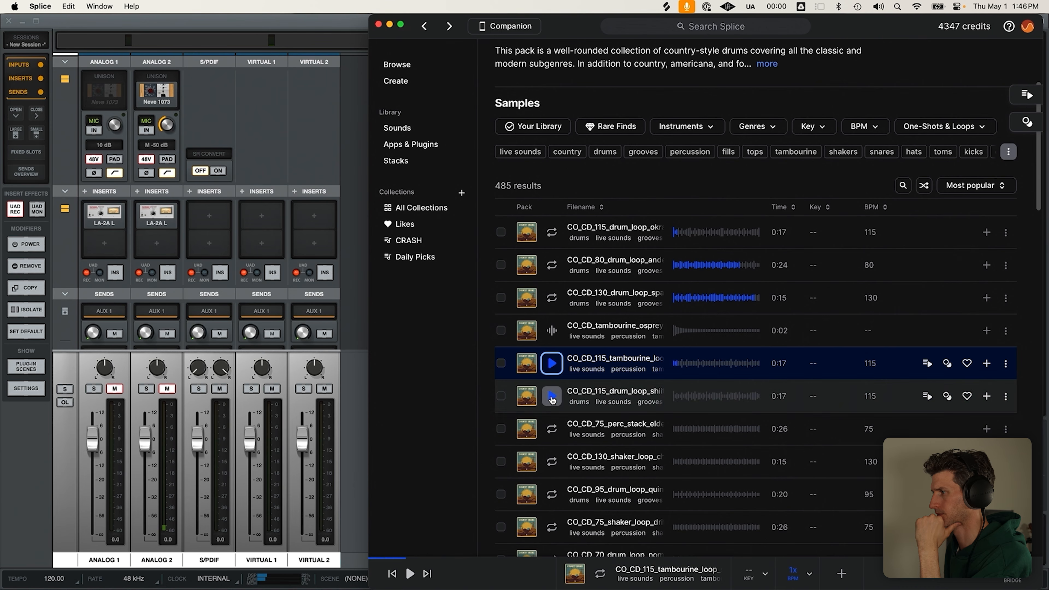
pyautogui.click(553, 398)
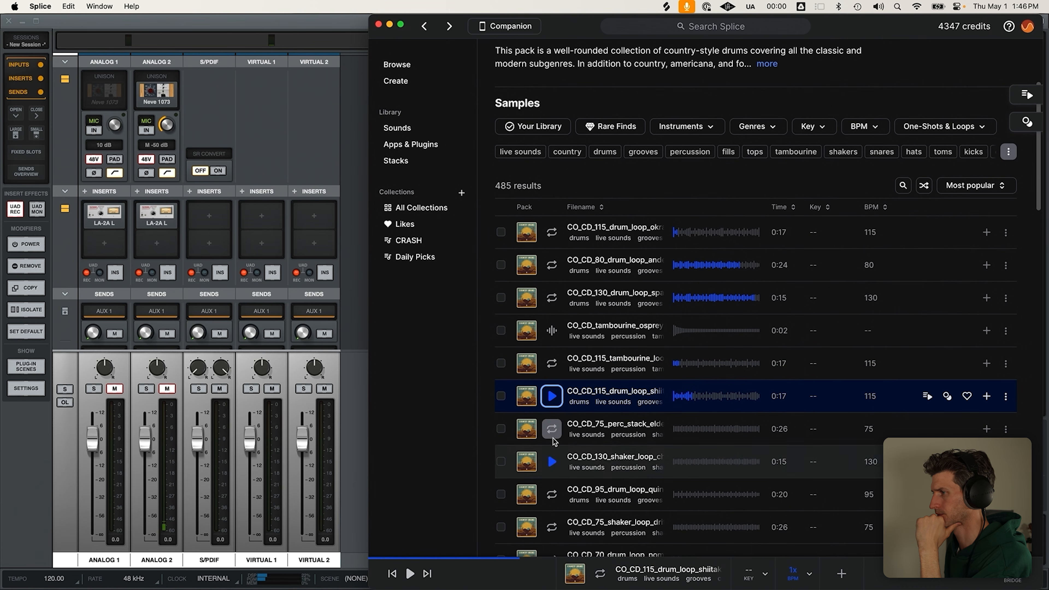
pyautogui.click(552, 429)
pyautogui.click(550, 430)
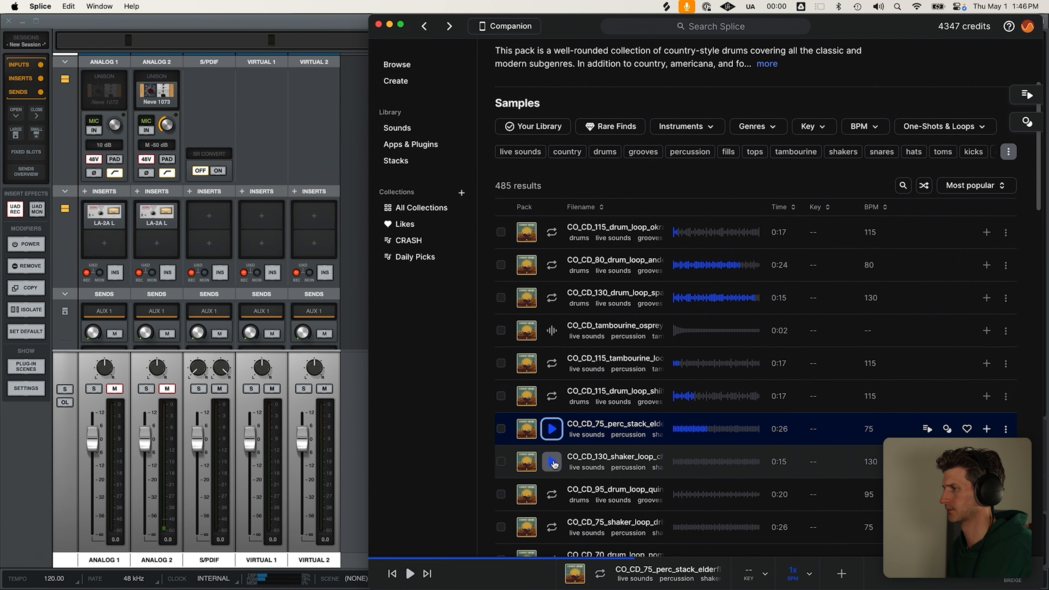
pyautogui.click(552, 462)
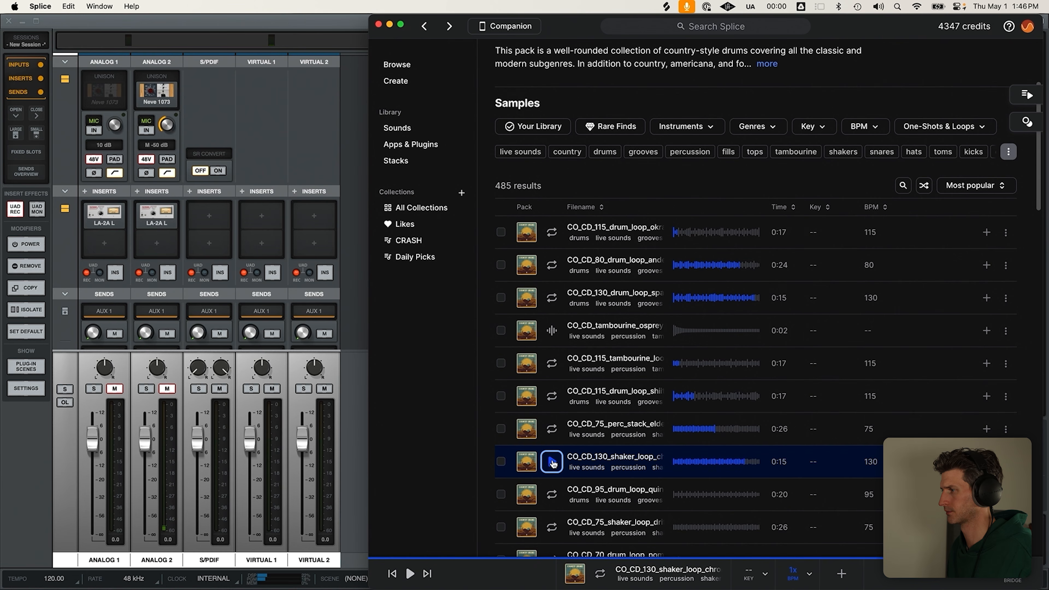
pyautogui.click(552, 494)
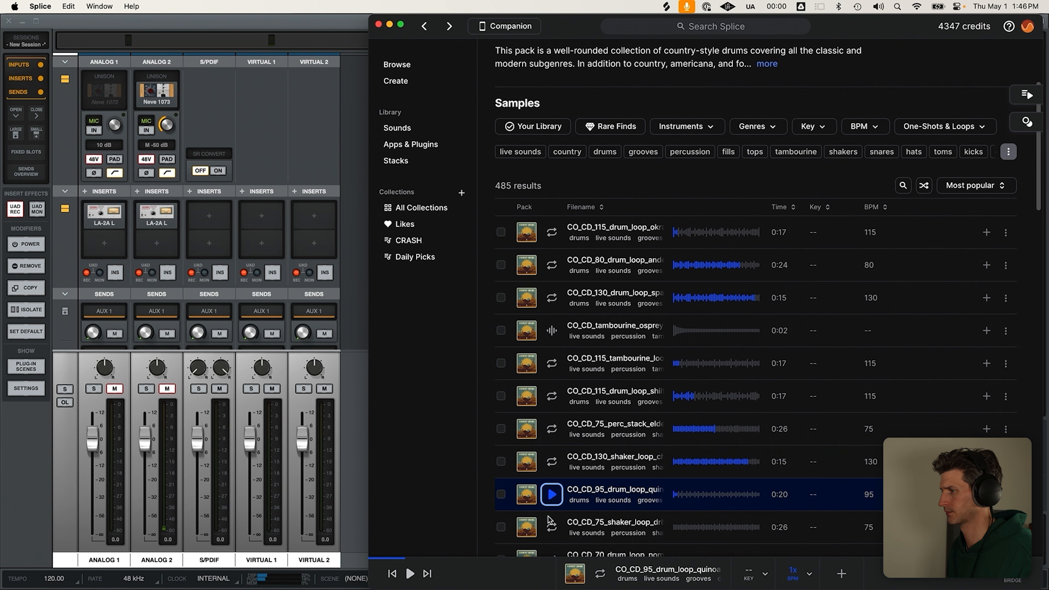
pyautogui.click(551, 526)
pyautogui.scroll(-8, 552, 372)
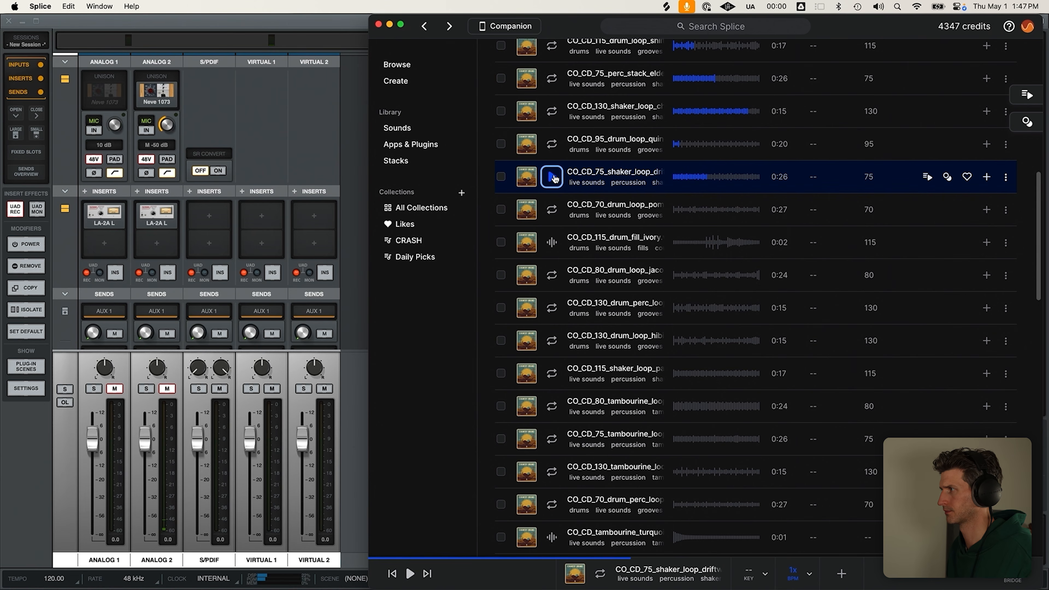
# Bring Logic Pro back in front of Splice
pyautogui.press('super+Tab')
pyautogui.press('super+Tab')
pyautogui.press('Tab')
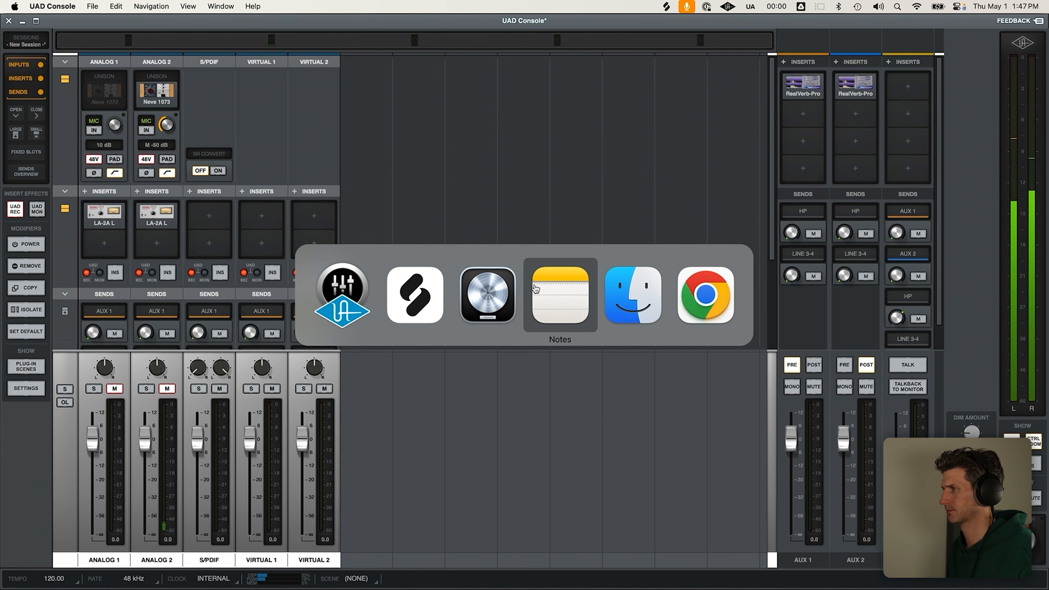
pyautogui.click(486, 299)
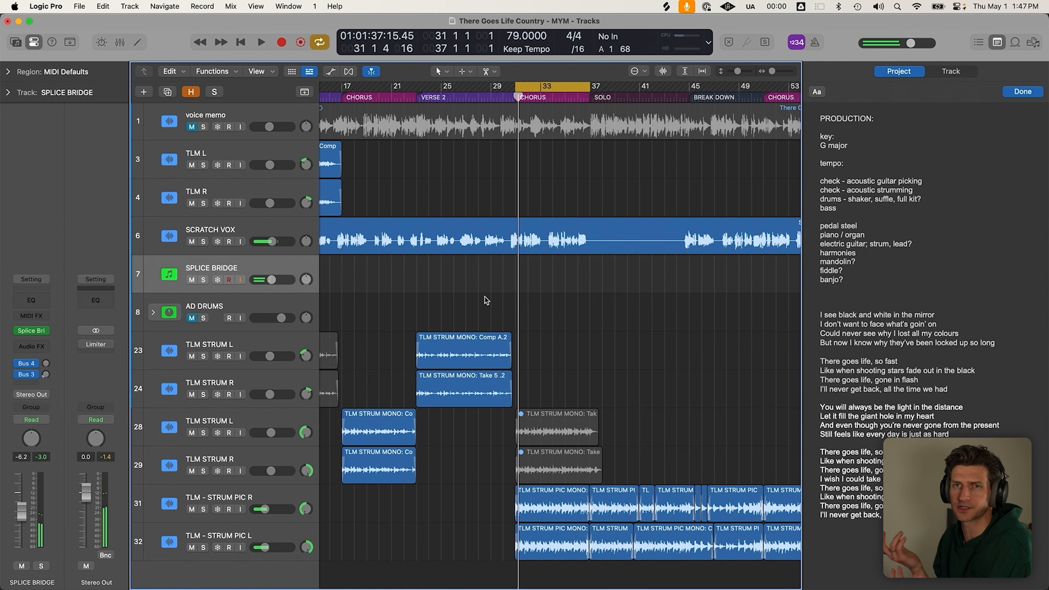
pyautogui.press('super+Tab')
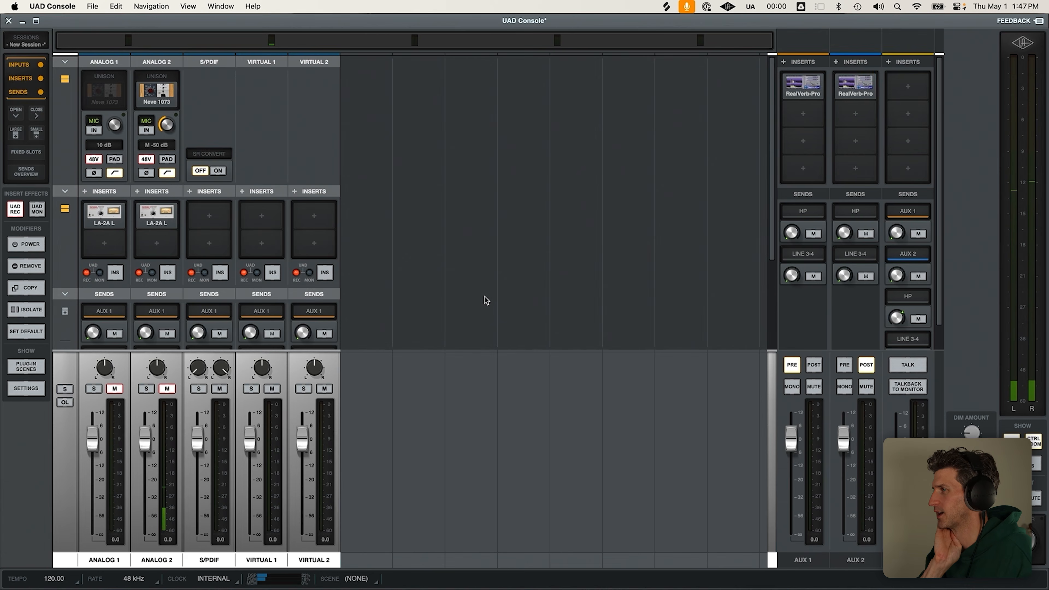
pyautogui.press('super+Tab')
pyautogui.press('super+Tab')
pyautogui.press('super+Tab')
pyautogui.press('super+Tab')
pyautogui.press('super+Tab')
pyautogui.press('super+Tab')
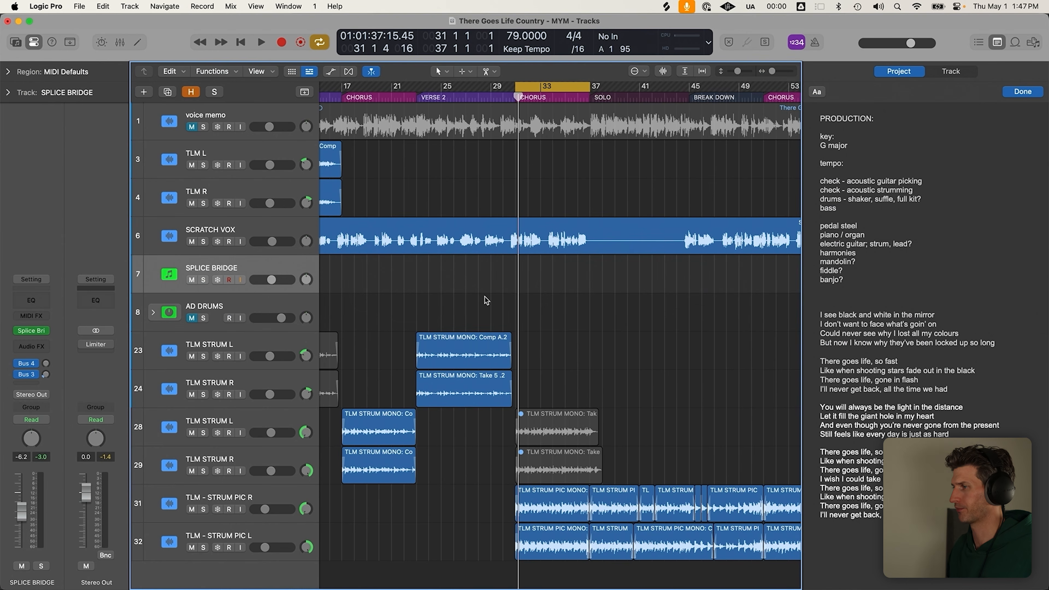
# Toggle the bars 33–37 loop, zoom out to the whole song, and leave Cycle off
pyautogui.press('c')
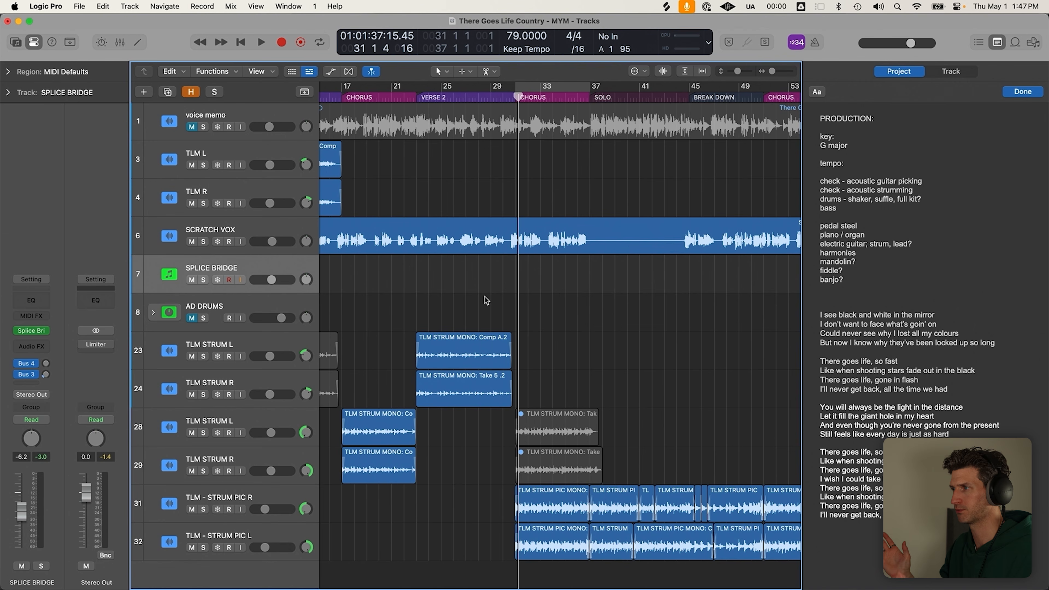
pyautogui.press('c')
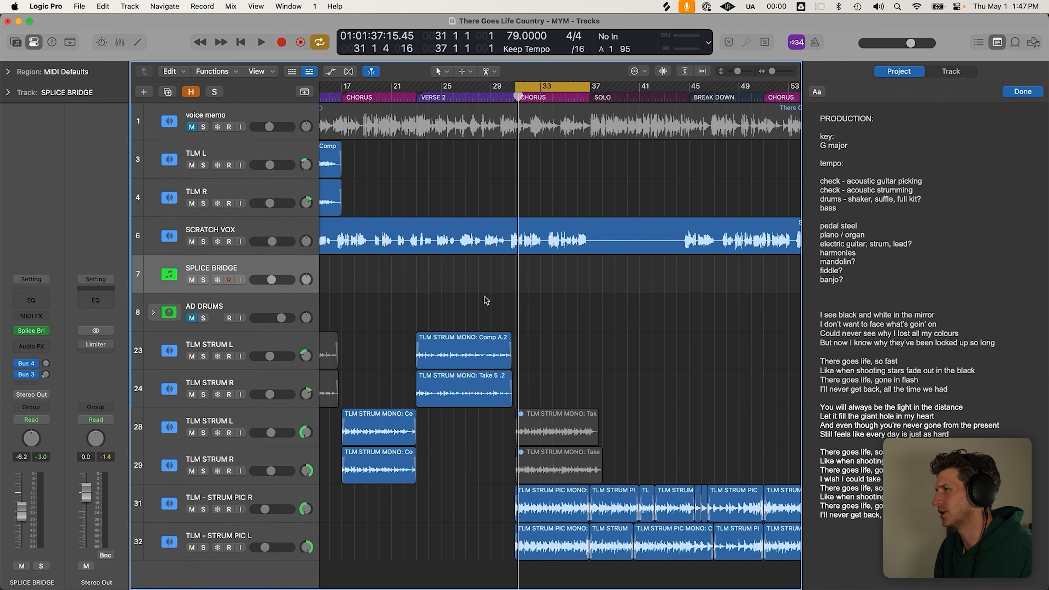
pyautogui.press('super+Left')
pyautogui.press('c')
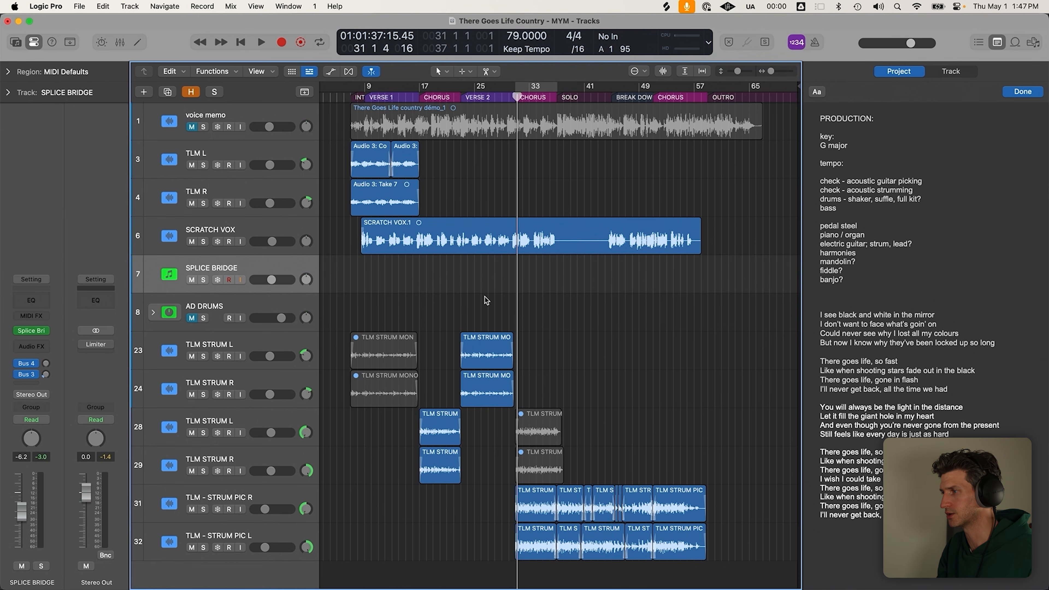
# Play from the end of Verse 1 and mute the SPLICE BRIDGE track
pyautogui.press('super+Up')
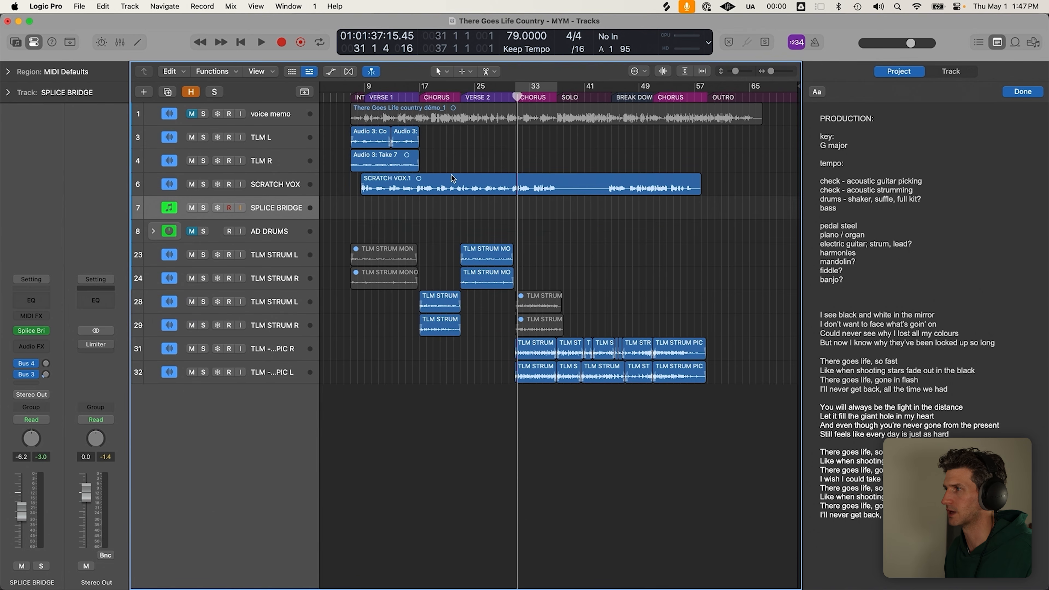
pyautogui.click(465, 95)
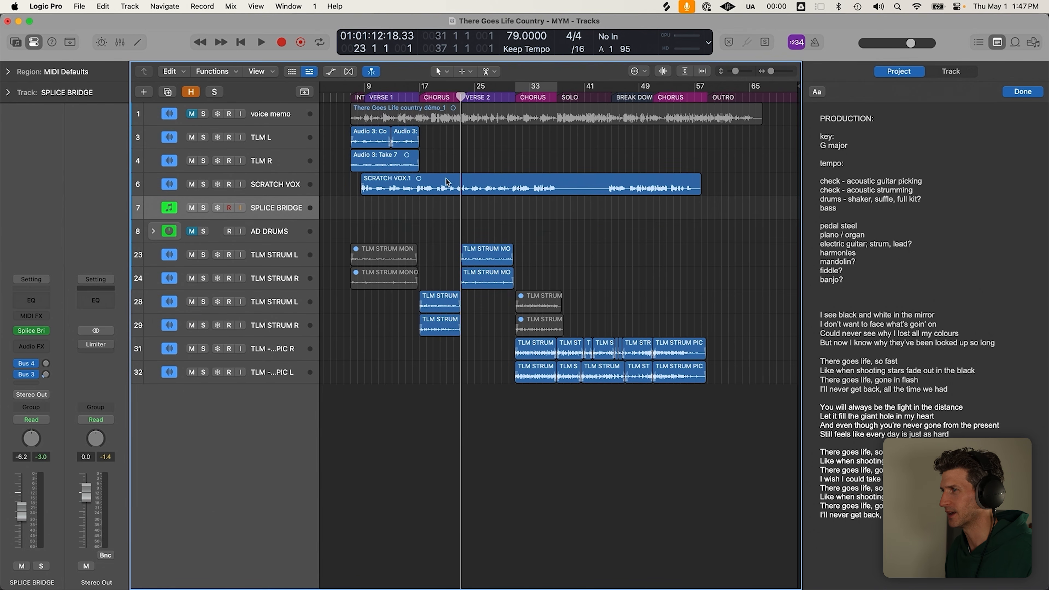
pyautogui.click(409, 96)
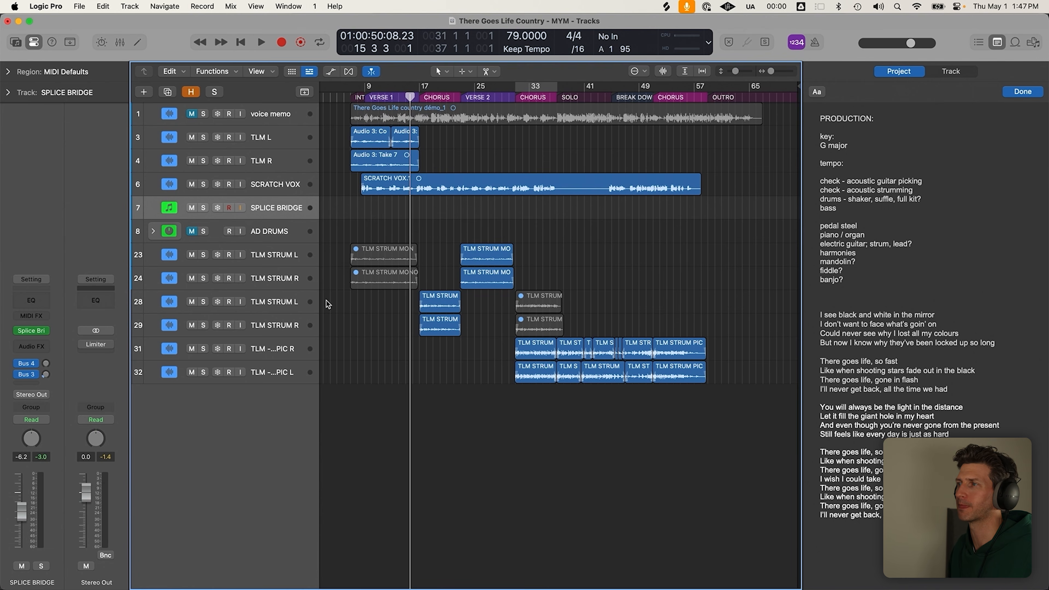
pyautogui.scroll(3, 405, 211)
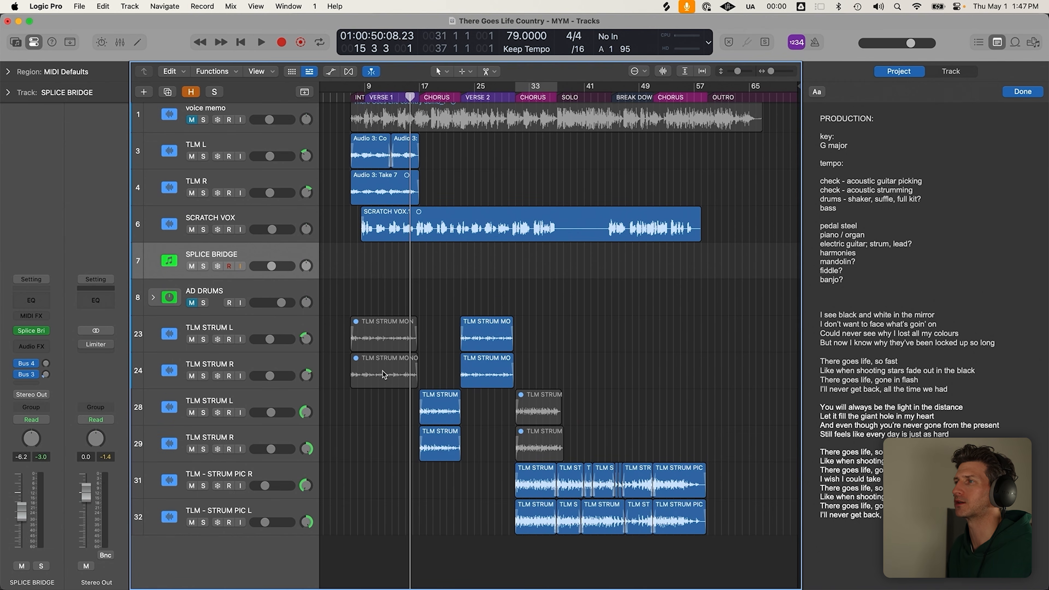
pyautogui.scroll(3, 406, 300)
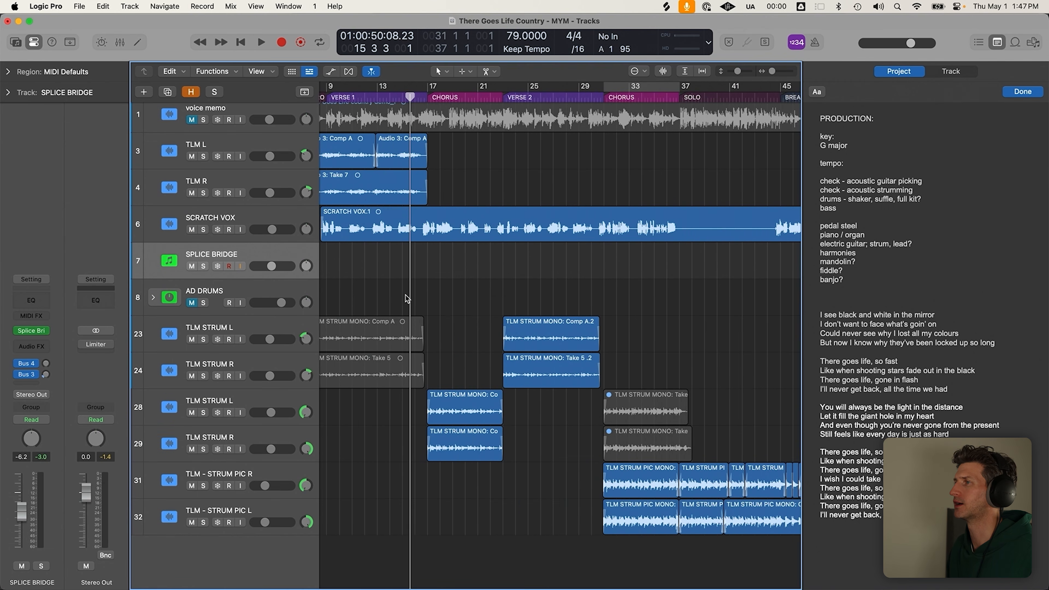
pyautogui.press('space')
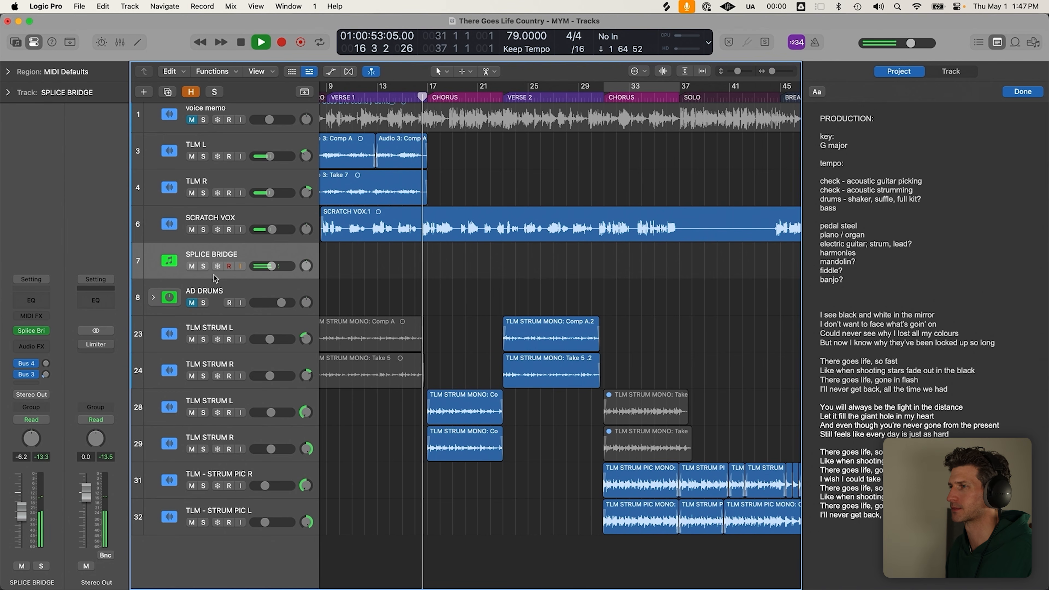
pyautogui.click(191, 267)
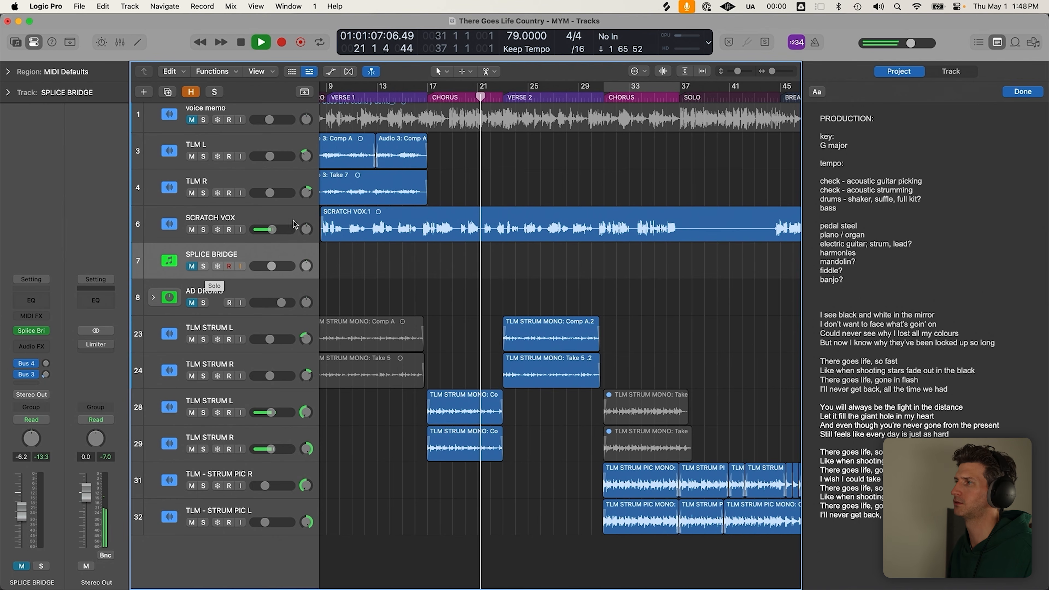
pyautogui.scroll(-3, 381, 211)
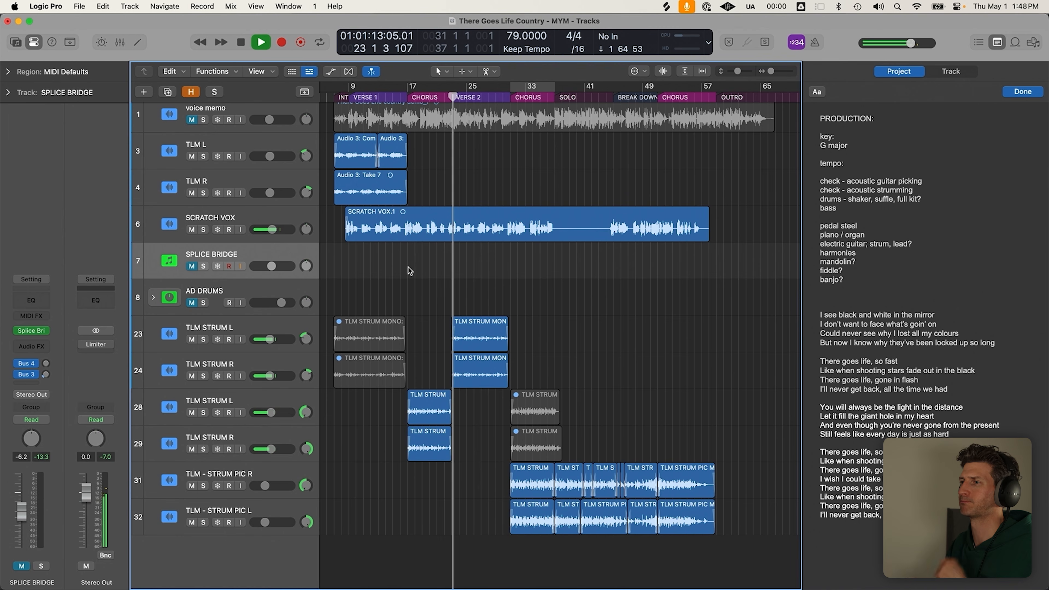
pyautogui.press('space')
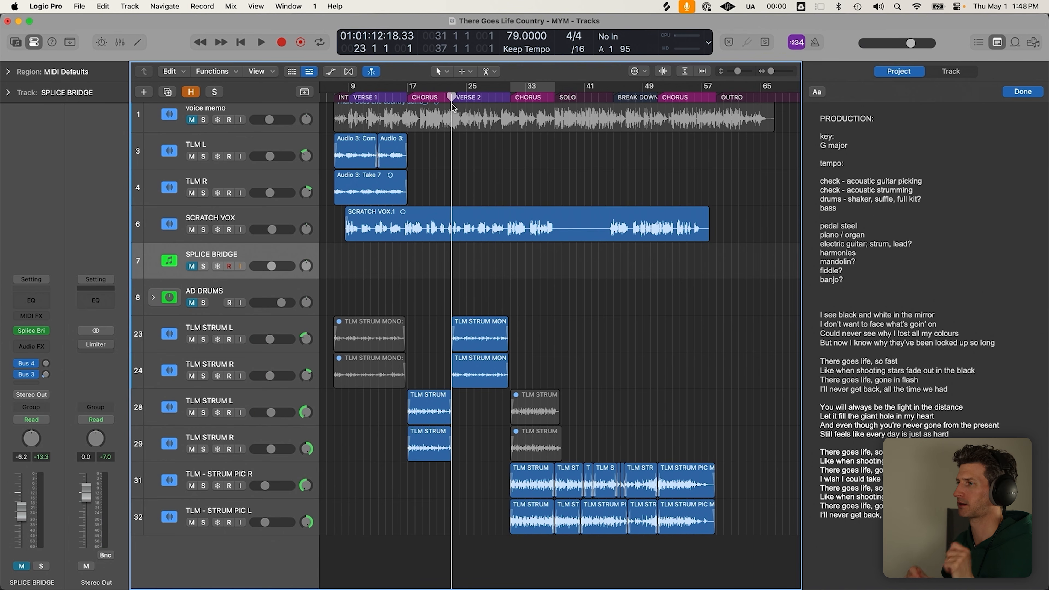
# Try loop ranges over bars 24–53 and 33–66, turn Cycle off, and park the playhead at bar 31
pyautogui.moveTo(465, 88); pyautogui.dragTo(679, 90)
pyautogui.moveTo(527, 89); pyautogui.dragTo(769, 90)
pyautogui.press('c')
pyautogui.press('super+Up')
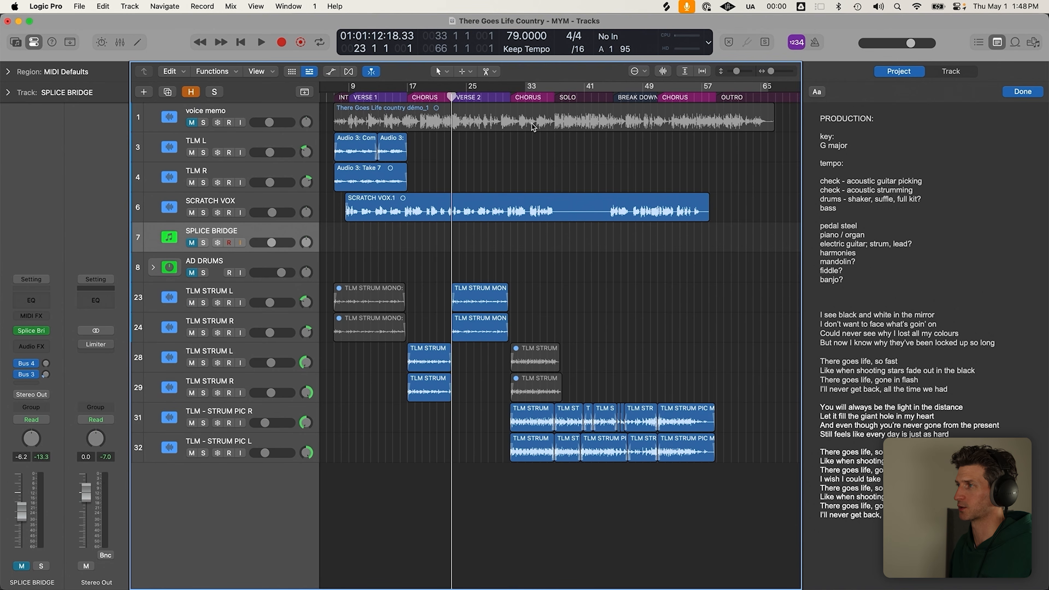
pyautogui.click(506, 93)
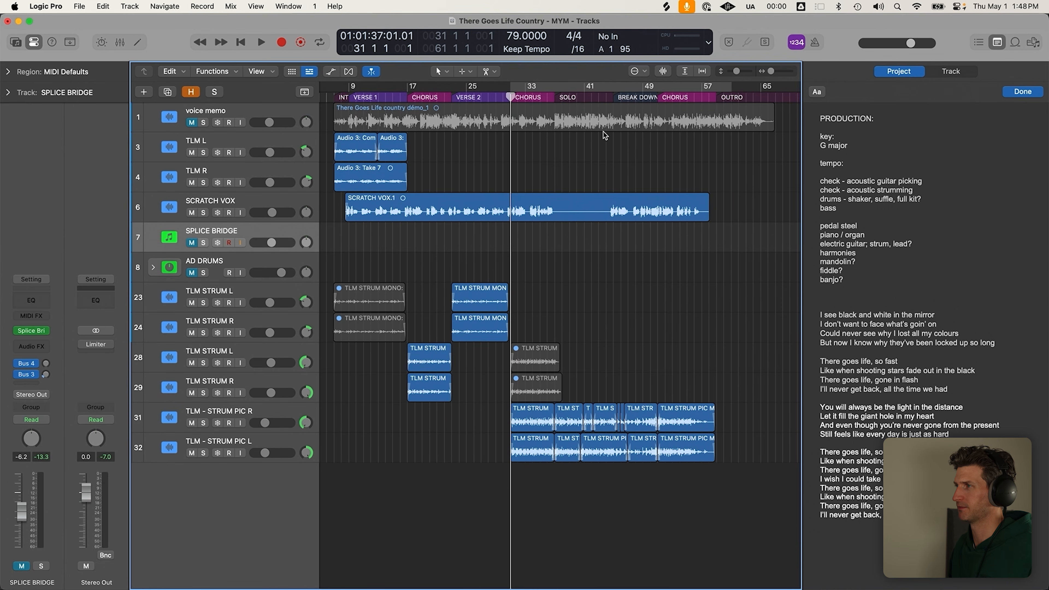
pyautogui.press('super+Tab')
pyautogui.click(461, 308)
# Preview the first Country Drums loop and unmute SPLICE BRIDGE in Logic
pyautogui.scroll(15, 602, 264)
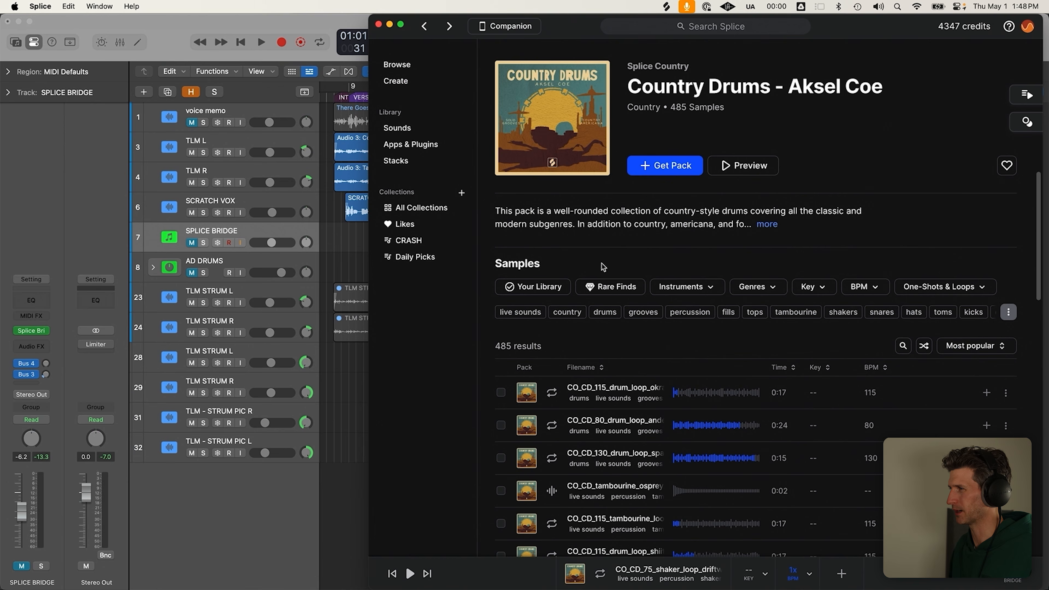
pyautogui.click(552, 392)
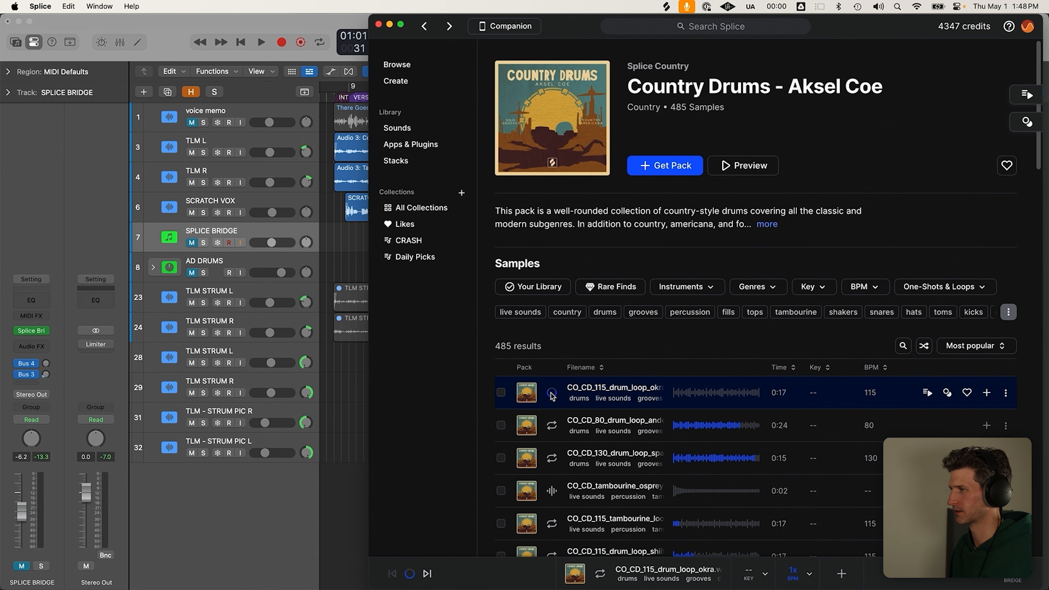
pyautogui.click(215, 291)
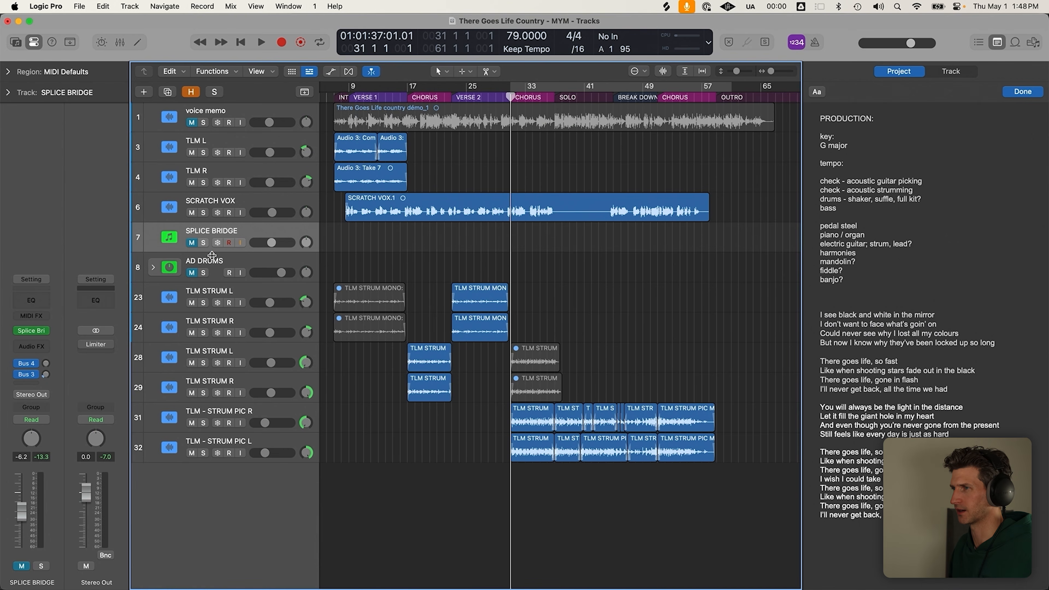
pyautogui.click(193, 245)
pyautogui.press('super+Tab')
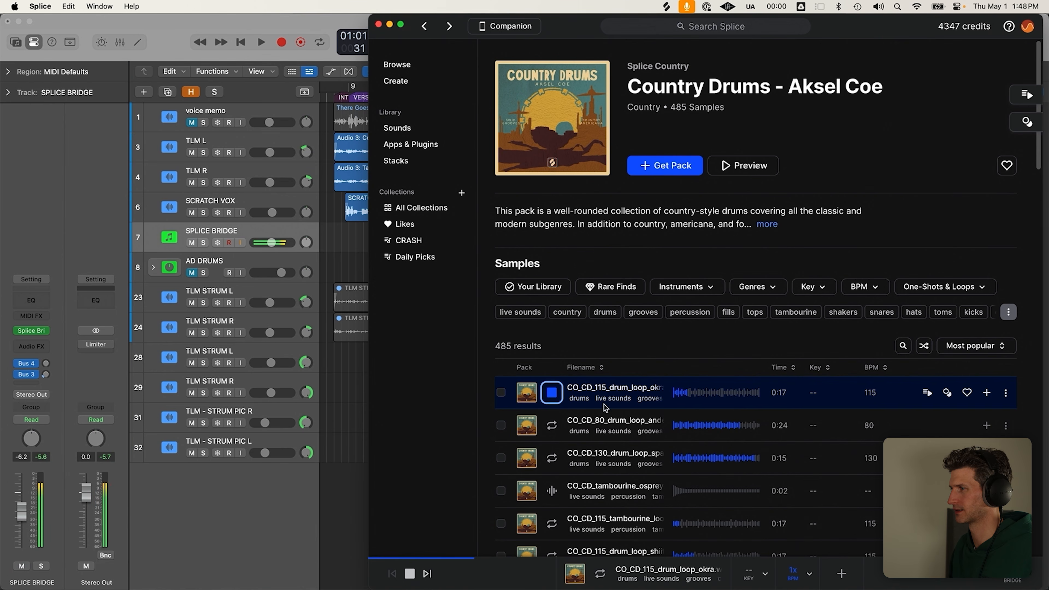
# Compare the 80 and 130 BPM drum loops and settle on the 80 BPM one
pyautogui.click(553, 426)
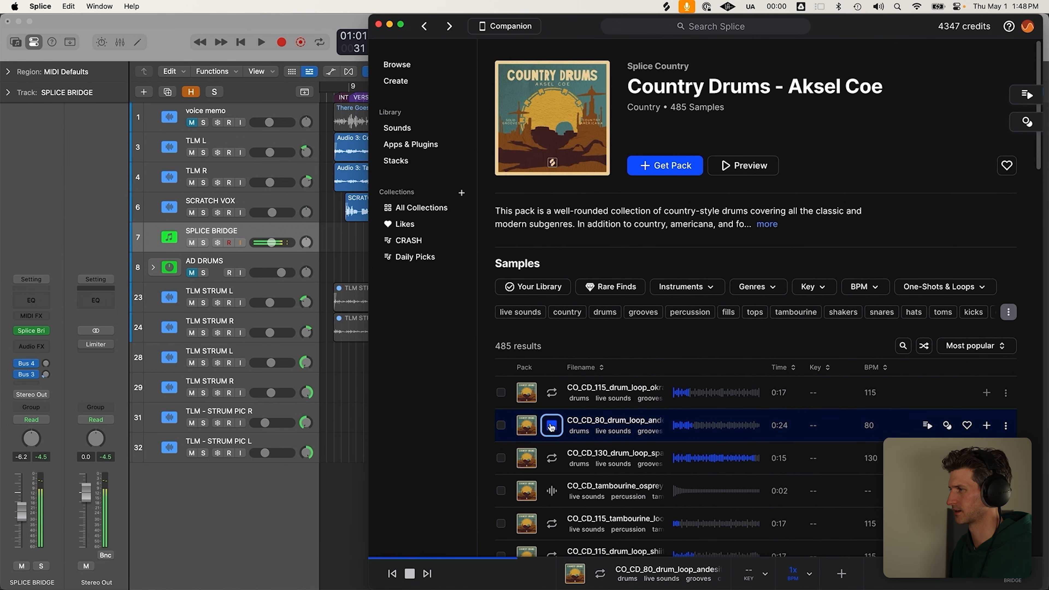
pyautogui.click(558, 461)
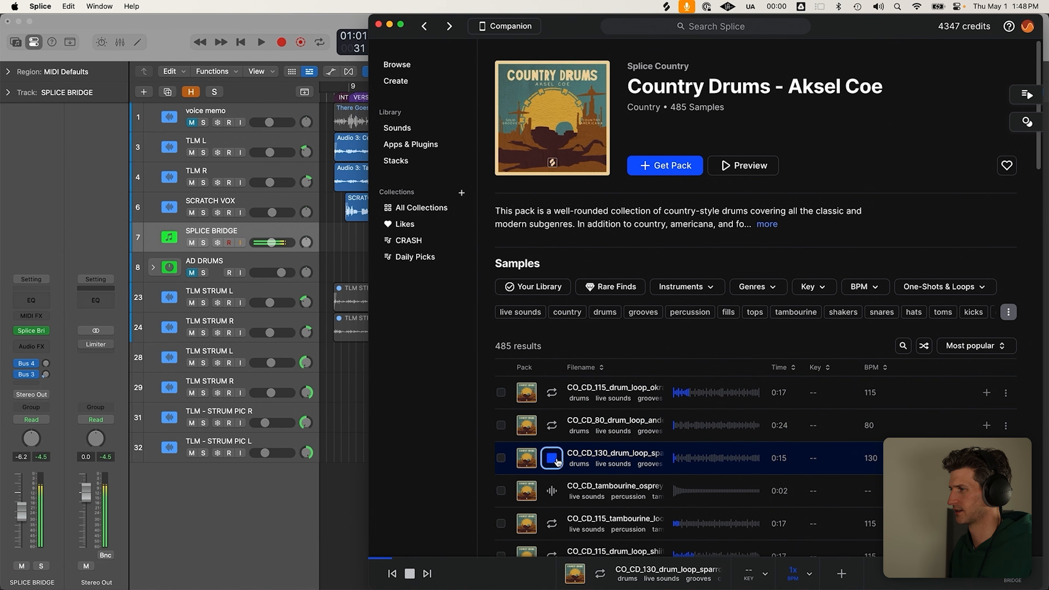
pyautogui.click(553, 427)
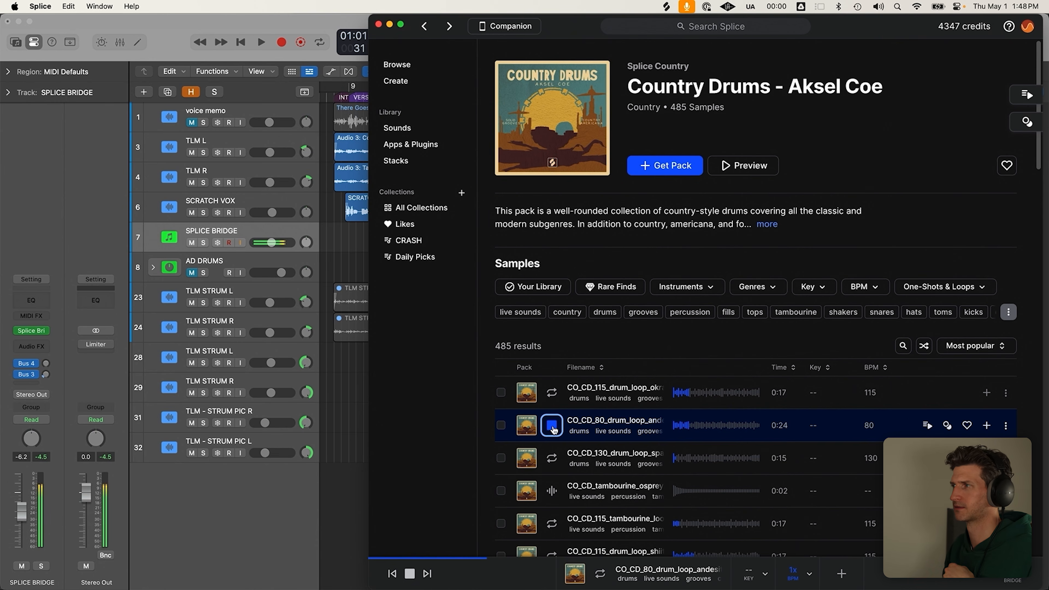
pyautogui.click(554, 430)
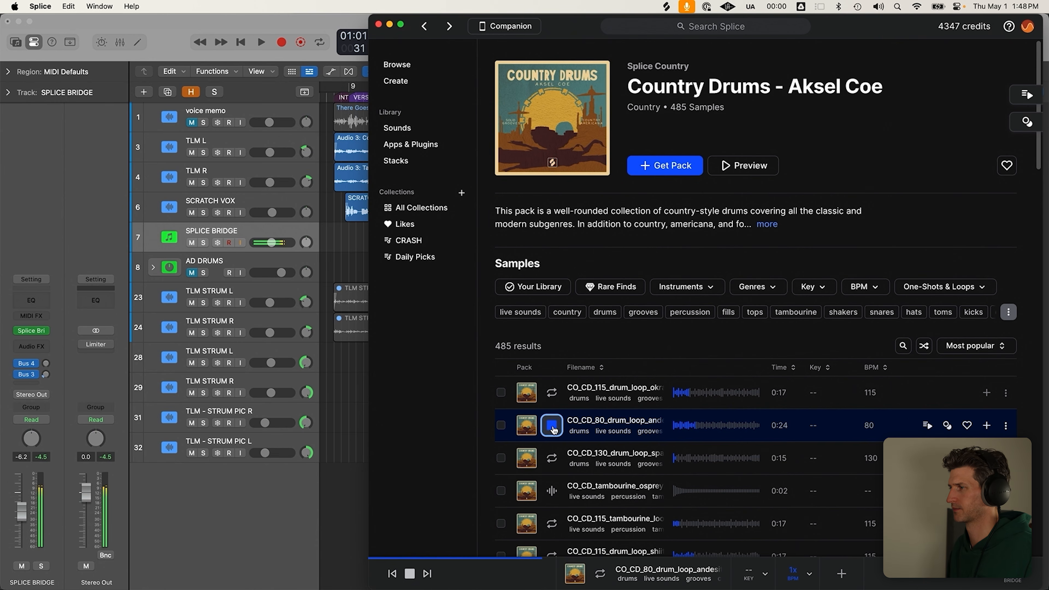
# Turn on the bar 31–57 cycle in Logic and move the Splice window right to reveal Logic's tracks
pyautogui.press('super+Tab')
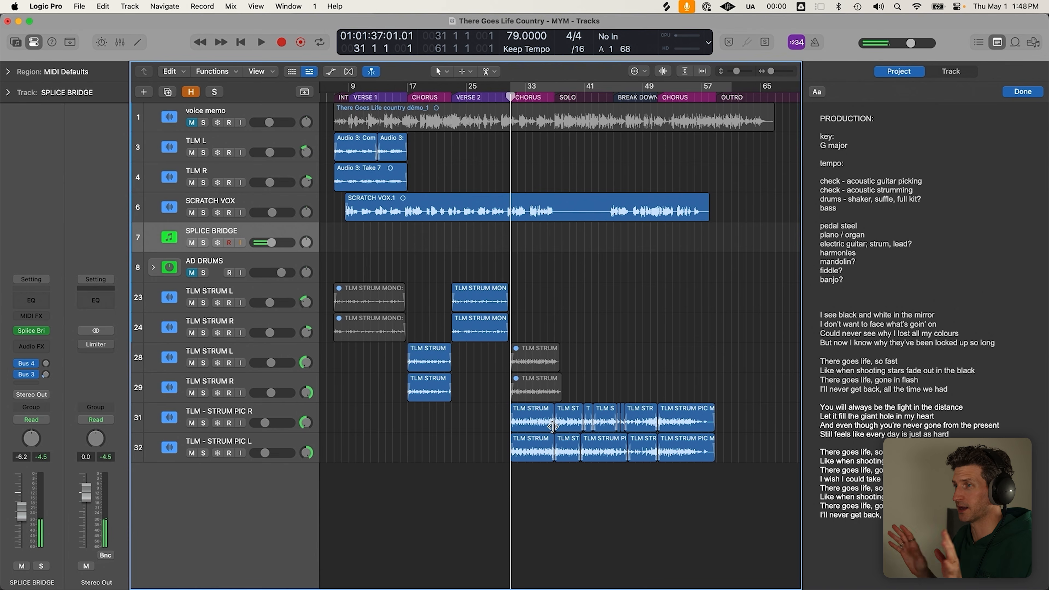
pyautogui.press('c')
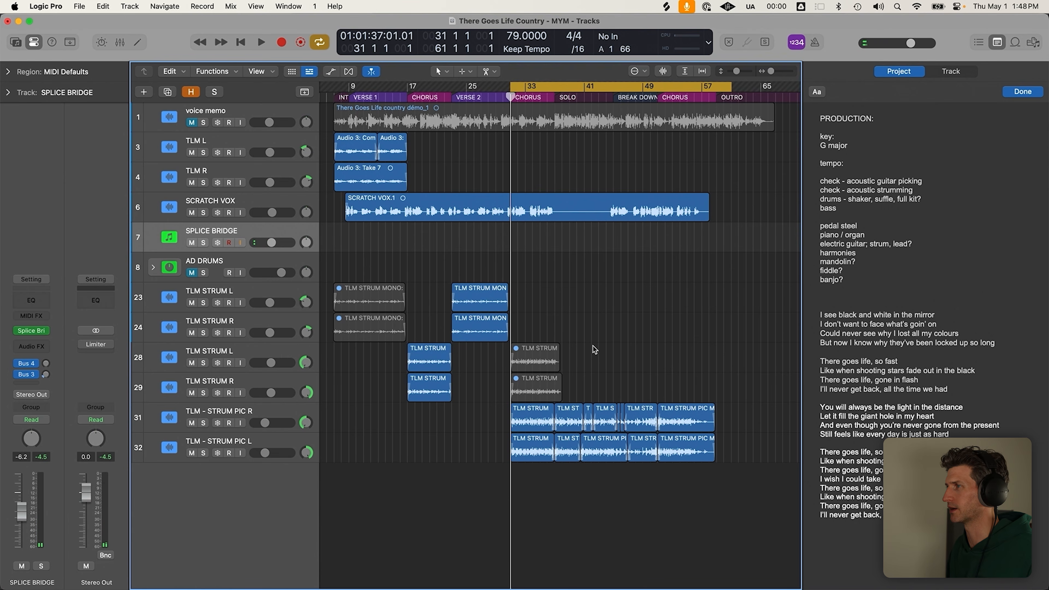
pyautogui.press('super+Tab')
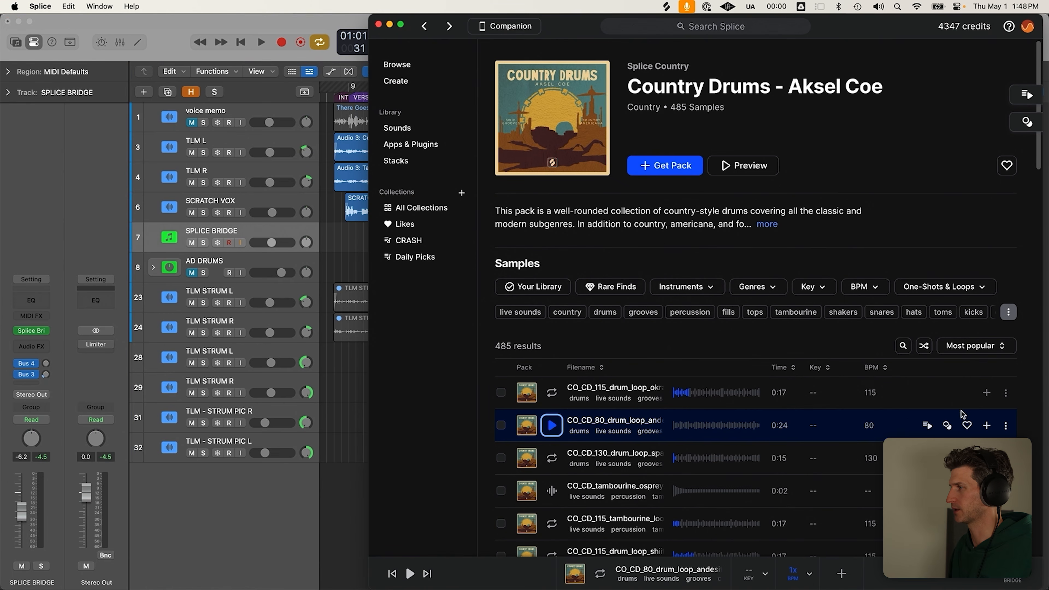
pyautogui.click(986, 426)
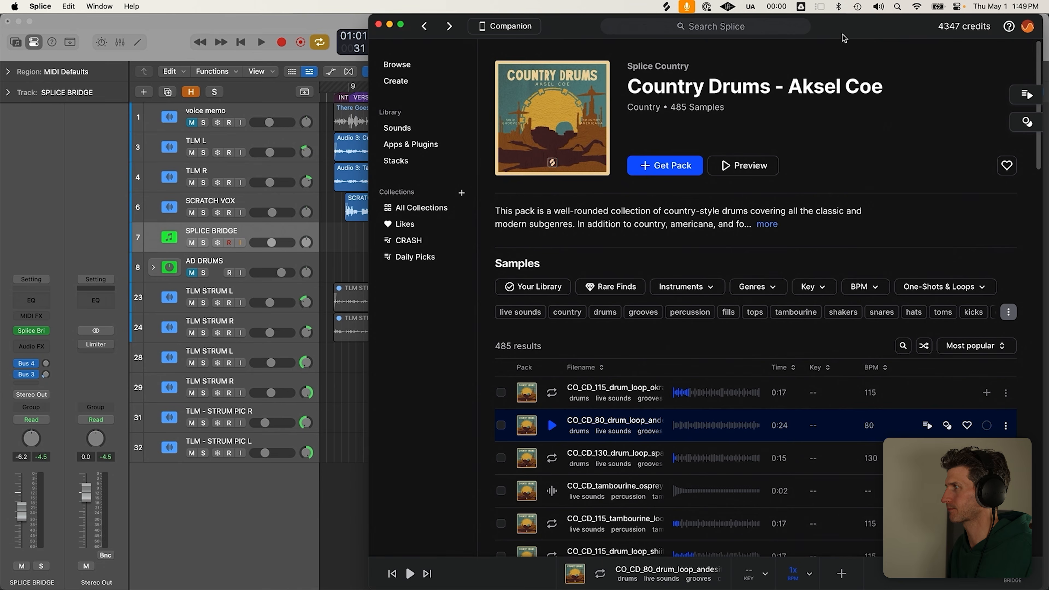
pyautogui.moveTo(845, 31); pyautogui.dragTo(937, 14)
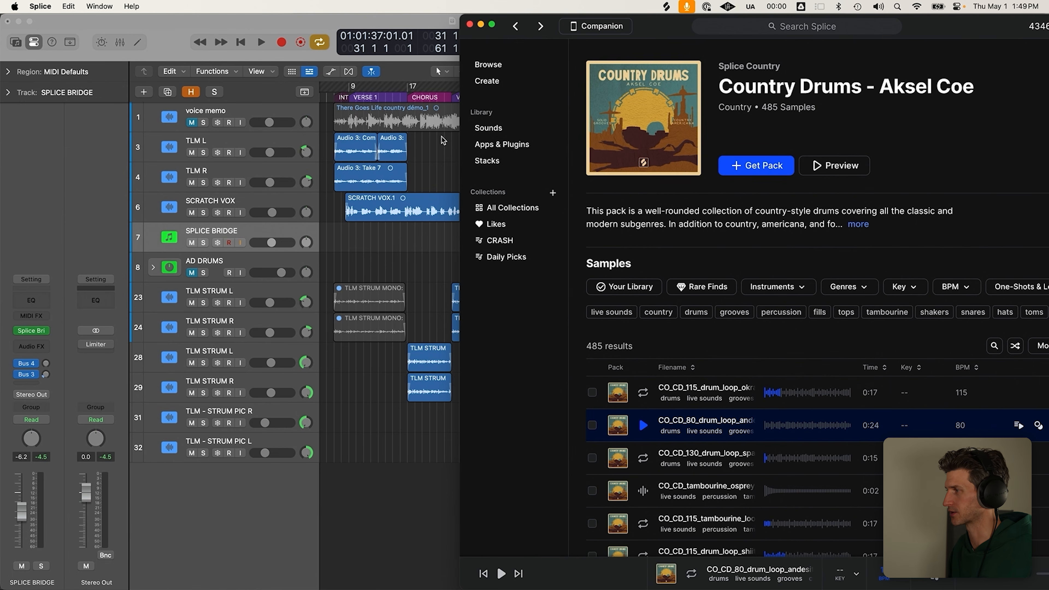
# Add the 80 BPM drum loop as a new track at bar 31, above AD DRUMS, and solo it
pyautogui.moveTo(668, 419); pyautogui.dragTo(424, 491)
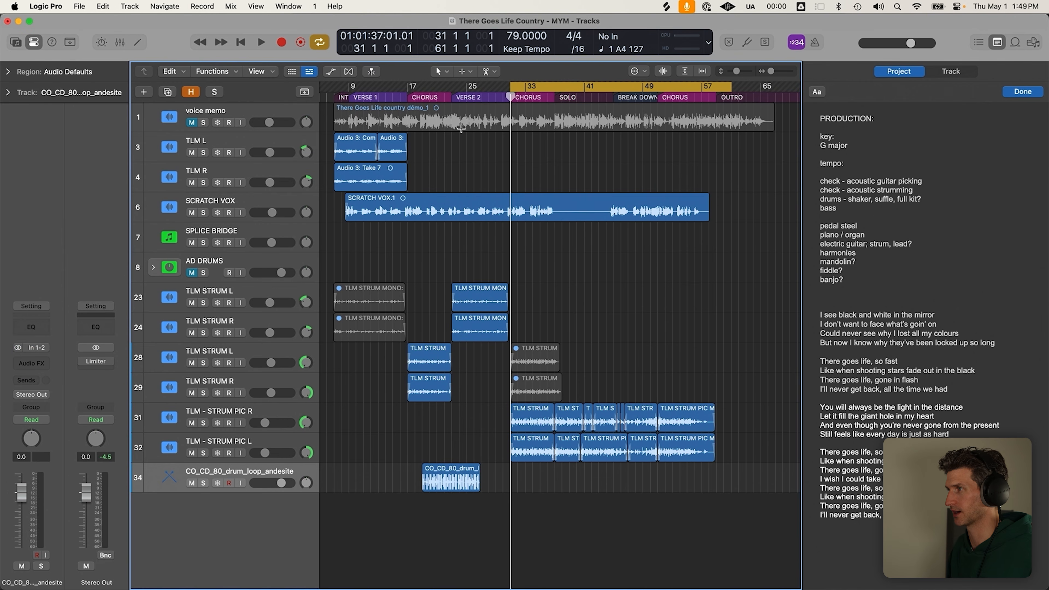
pyautogui.click(471, 480)
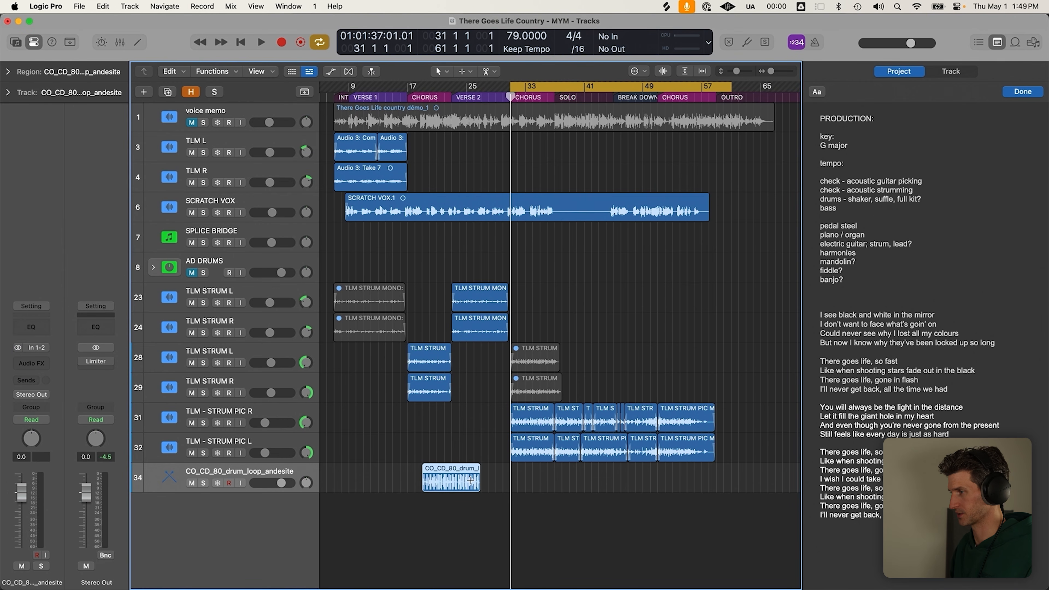
pyautogui.press(';')
pyautogui.moveTo(285, 477); pyautogui.dragTo(205, 271)
pyautogui.click(203, 272)
# Zoom in to inspect the andesite drum loop's waveform, then scroll back through the arrangement
pyautogui.press('z')
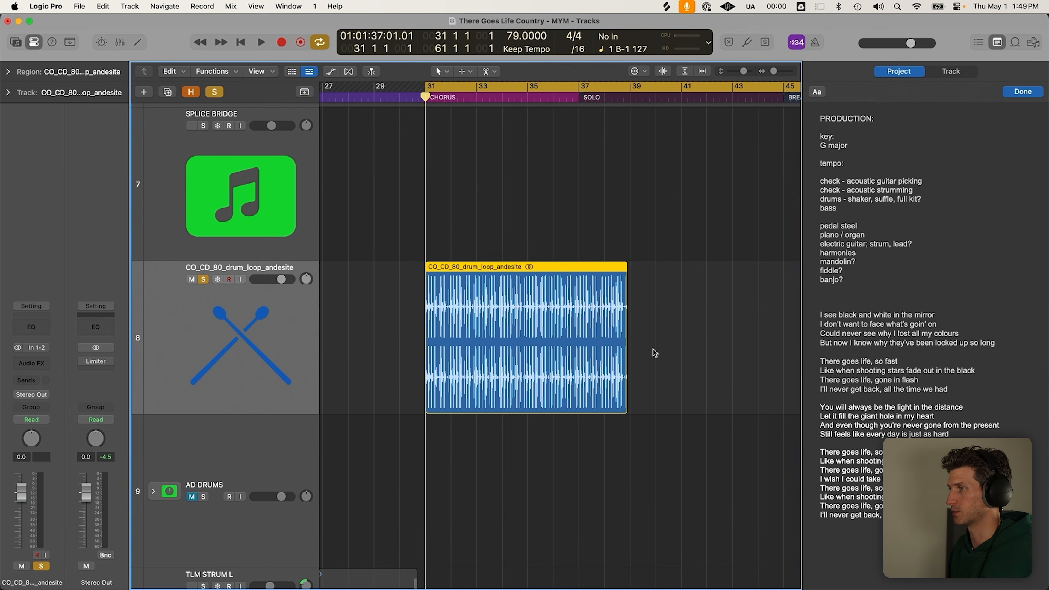
pyautogui.scroll(-2, 579, 405)
pyautogui.click(487, 420)
pyautogui.scroll(3, 487, 421)
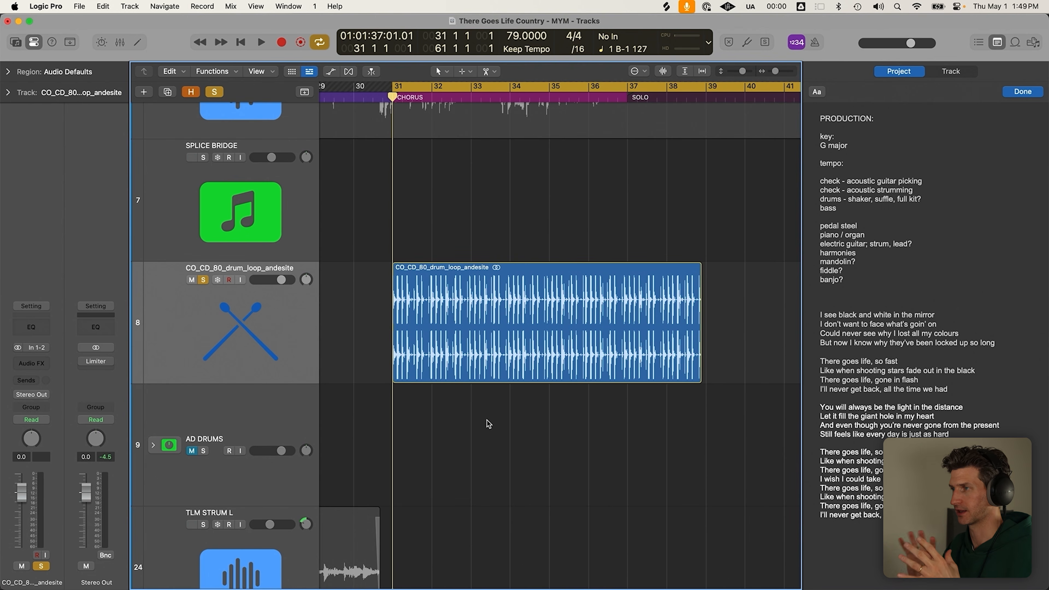
pyautogui.click(430, 354)
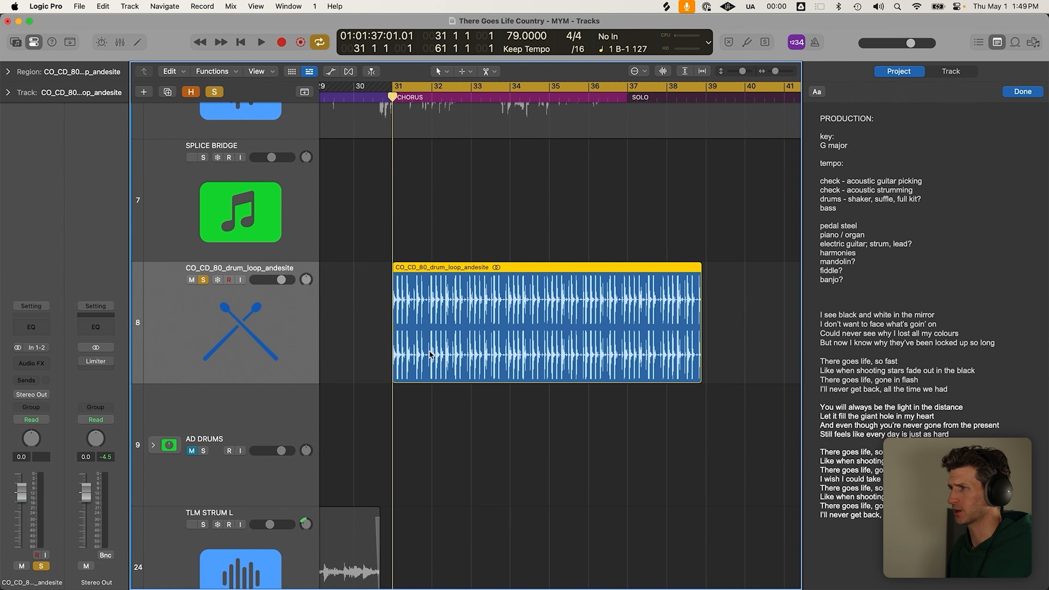
pyautogui.scroll(3, 427, 354)
pyautogui.press('c')
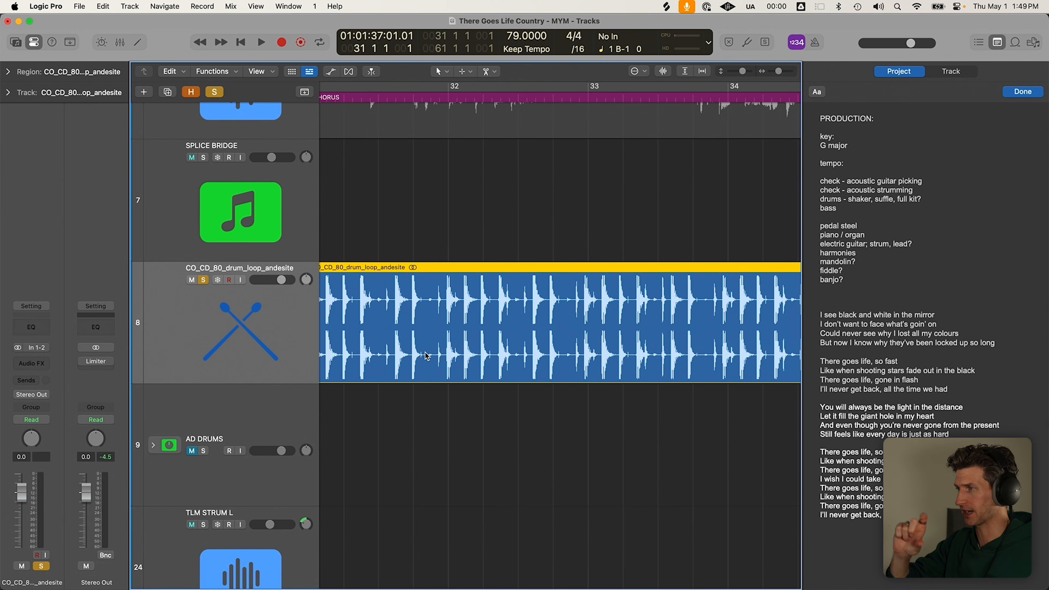
pyautogui.scroll(-3, 426, 356)
pyautogui.scroll(-2, 502, 344)
pyautogui.scroll(-4, 492, 341)
pyautogui.click(478, 287)
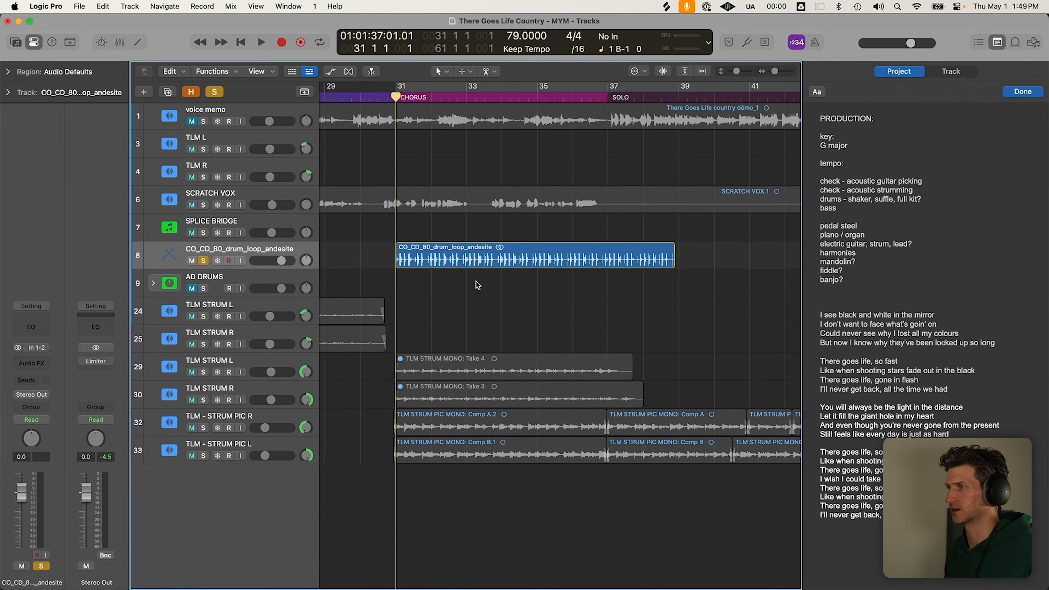
pyautogui.scroll(-4, 478, 286)
pyautogui.click(257, 248)
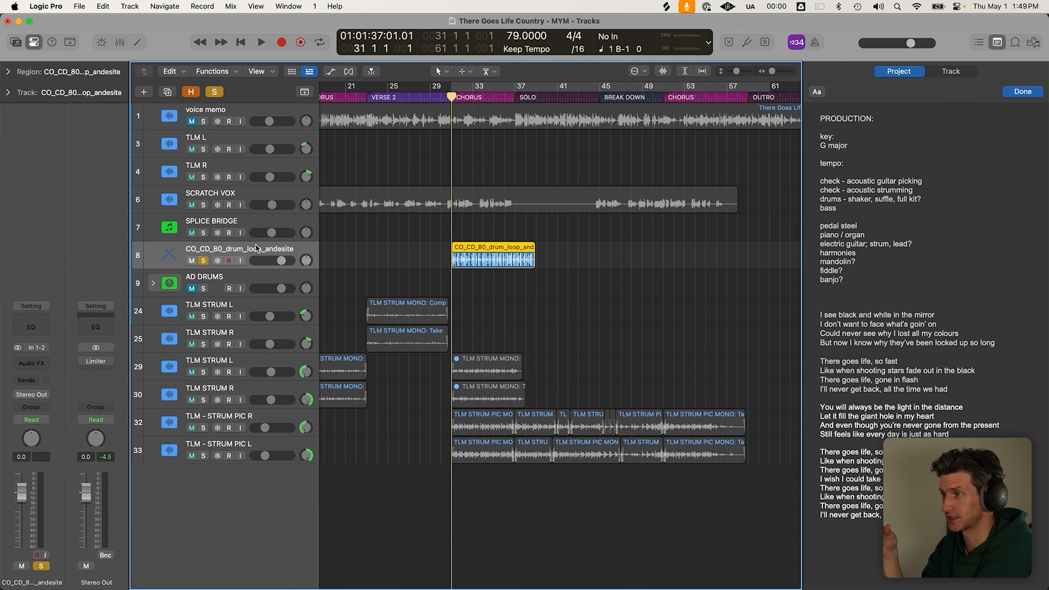
pyautogui.scroll(5, 339, 299)
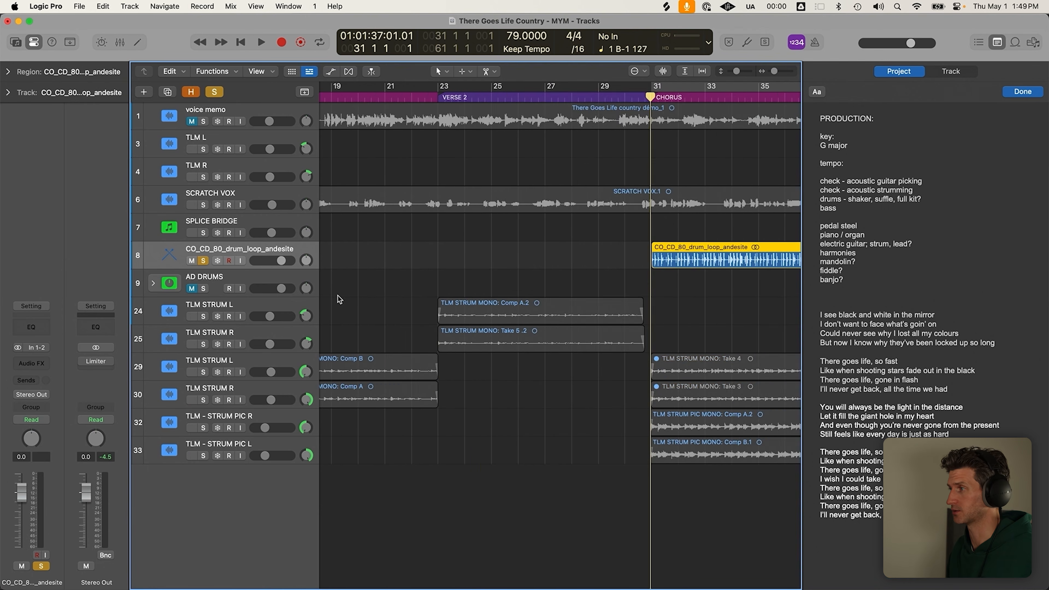
pyautogui.scroll(-5, 339, 299)
pyautogui.hscroll(-3, 479, 317)
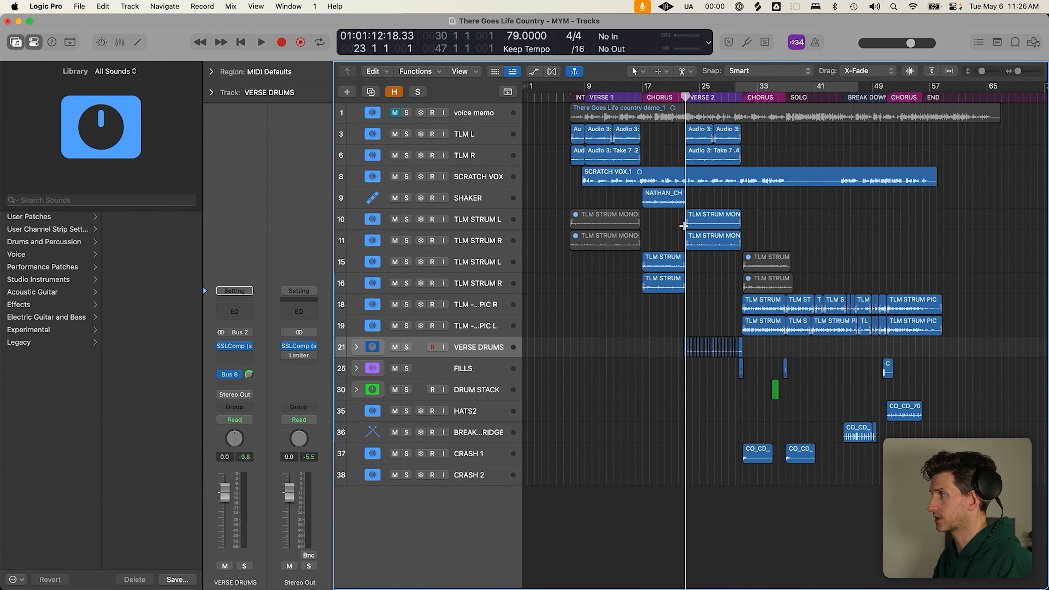
# Marquee-select and clear areas over the lower drum and verse drum regions
pyautogui.moveTo(678, 315); pyautogui.dragTo(966, 485)
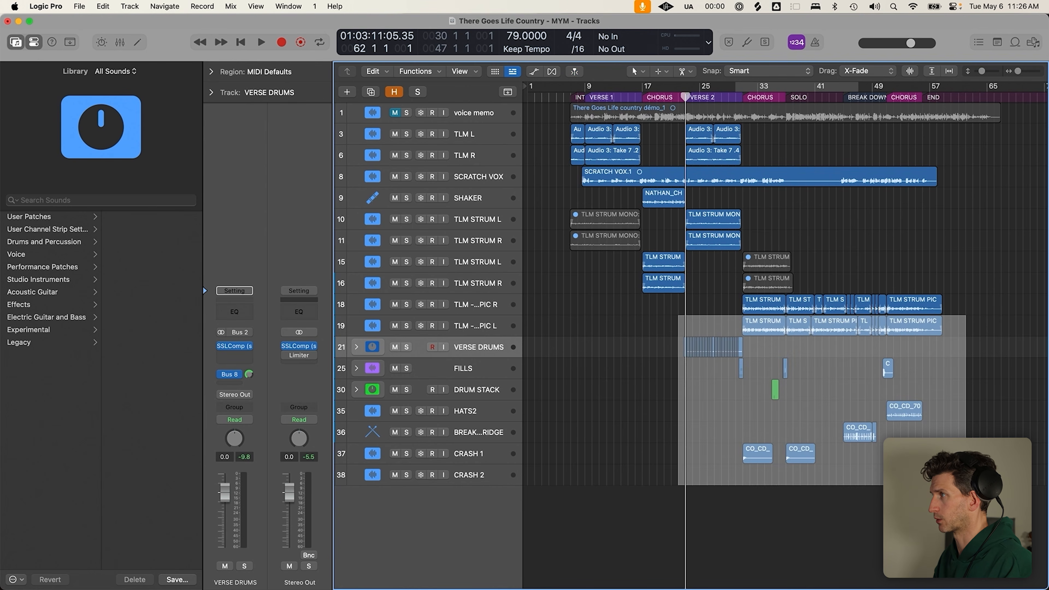
pyautogui.click(965, 486)
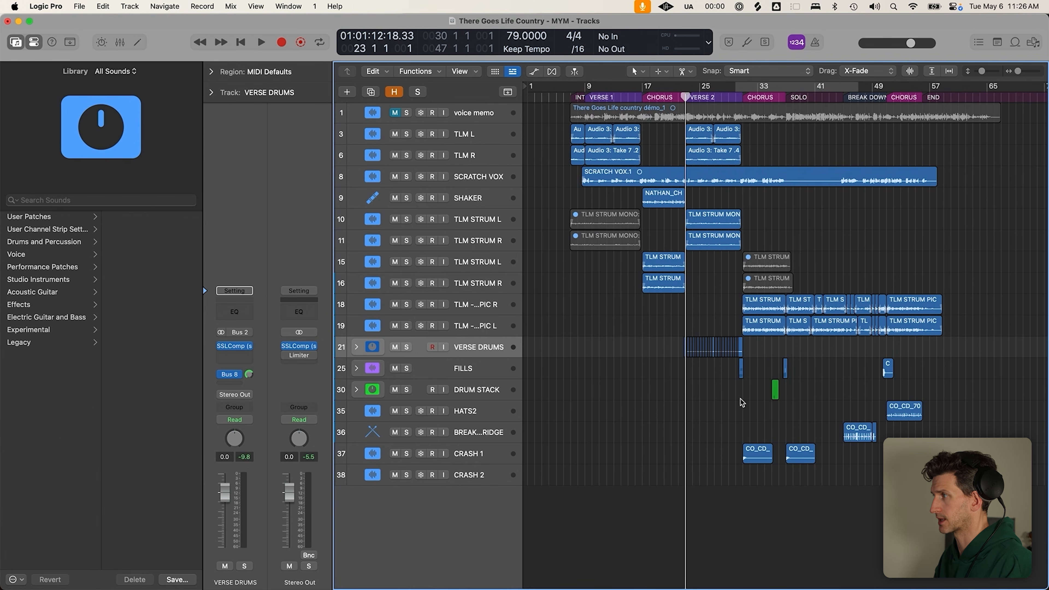
pyautogui.moveTo(683, 336); pyautogui.dragTo(742, 372)
pyautogui.click(740, 297)
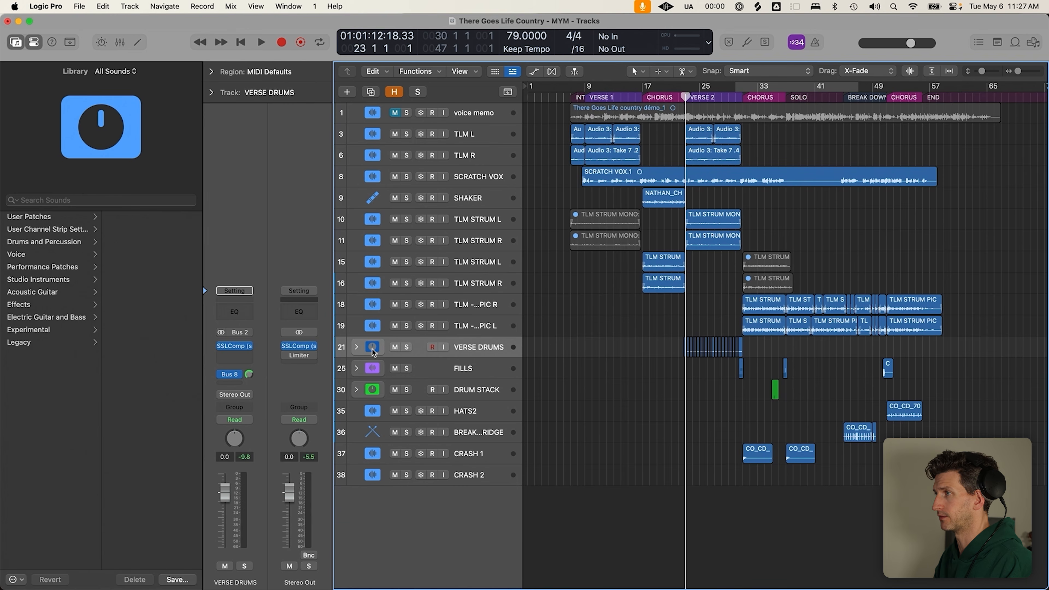
# With taller rows, select VERSE DRUMS and play from bar 22 with the Library hidden
pyautogui.press('super+Down')
pyautogui.click(475, 398)
pyautogui.click(438, 422)
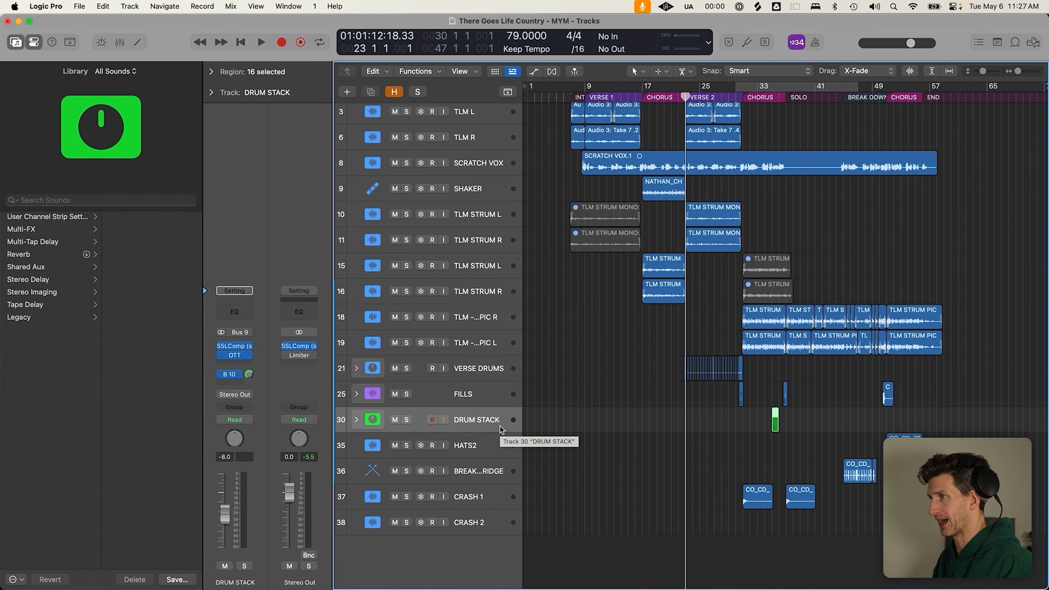
pyautogui.click(501, 373)
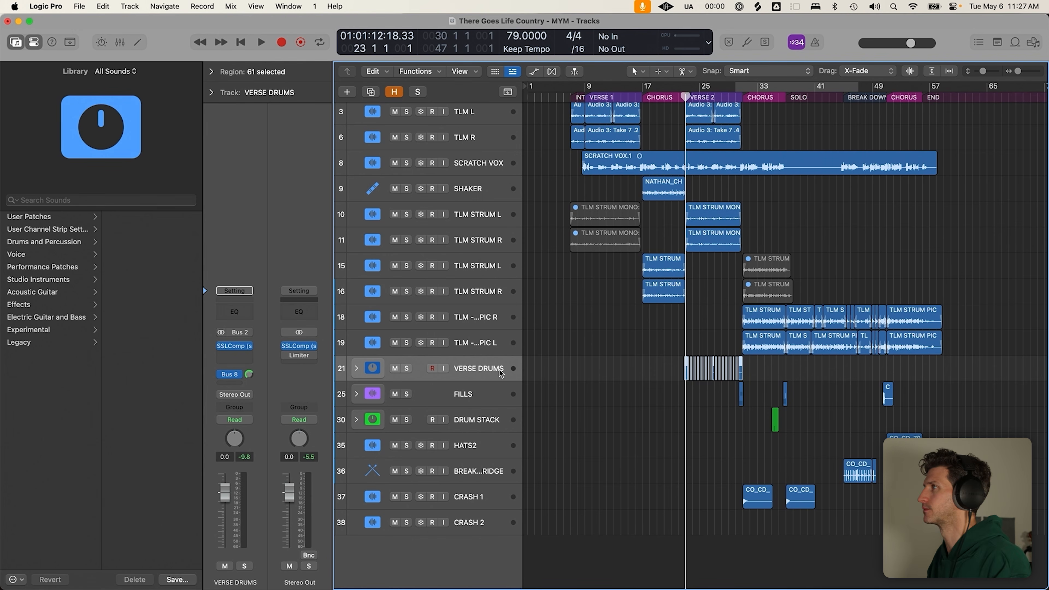
pyautogui.click(677, 88)
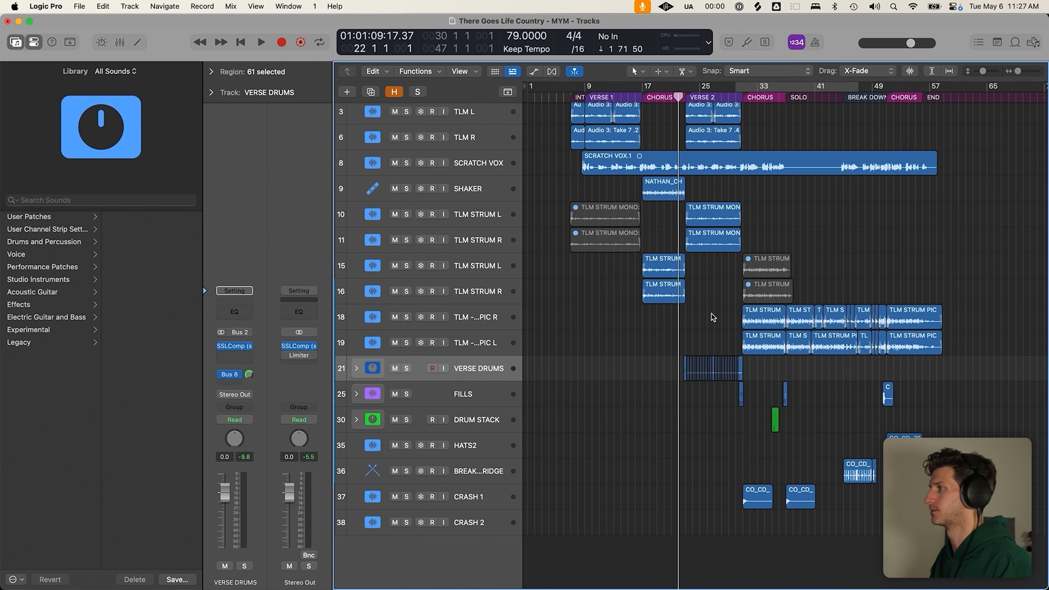
pyautogui.press('space')
pyautogui.press('y')
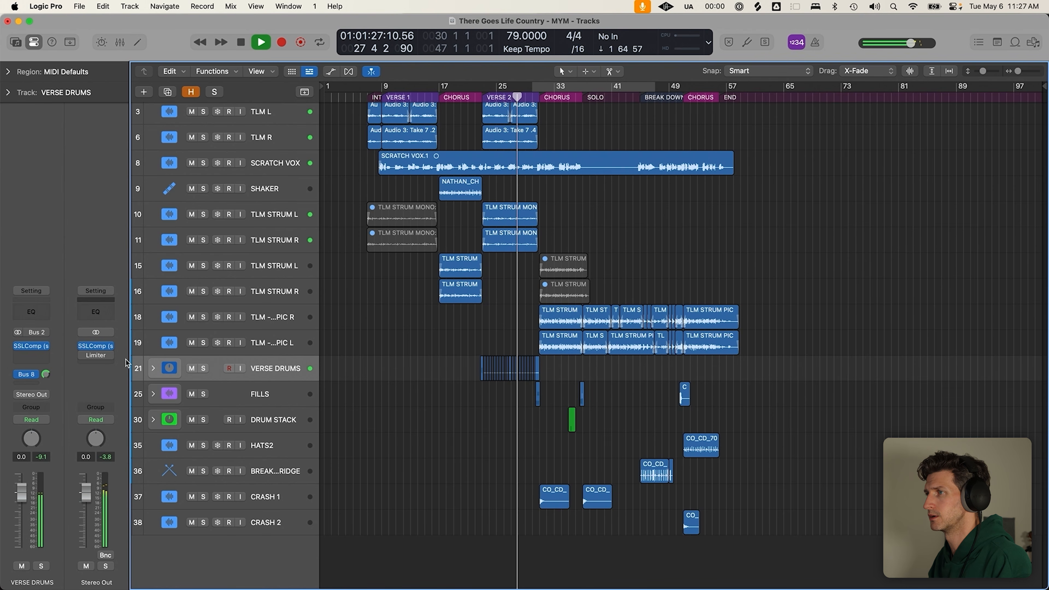
# Expand VERSE DRUMS and DRUM STACK, zooming in on the verse and chorus drum regions
pyautogui.click(153, 368)
pyautogui.moveTo(459, 364); pyautogui.dragTo(585, 496)
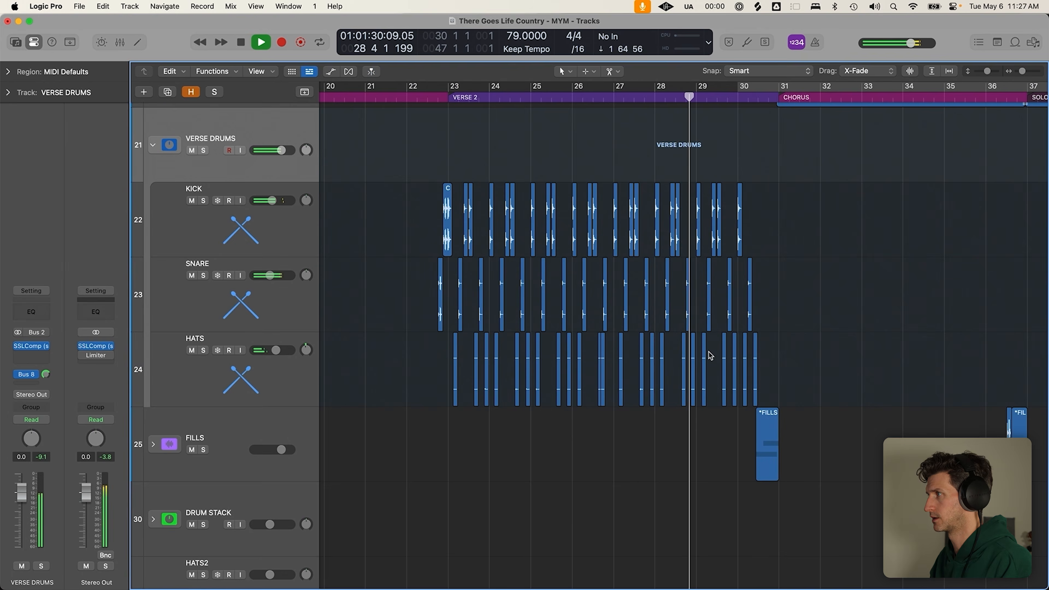
pyautogui.click(787, 303)
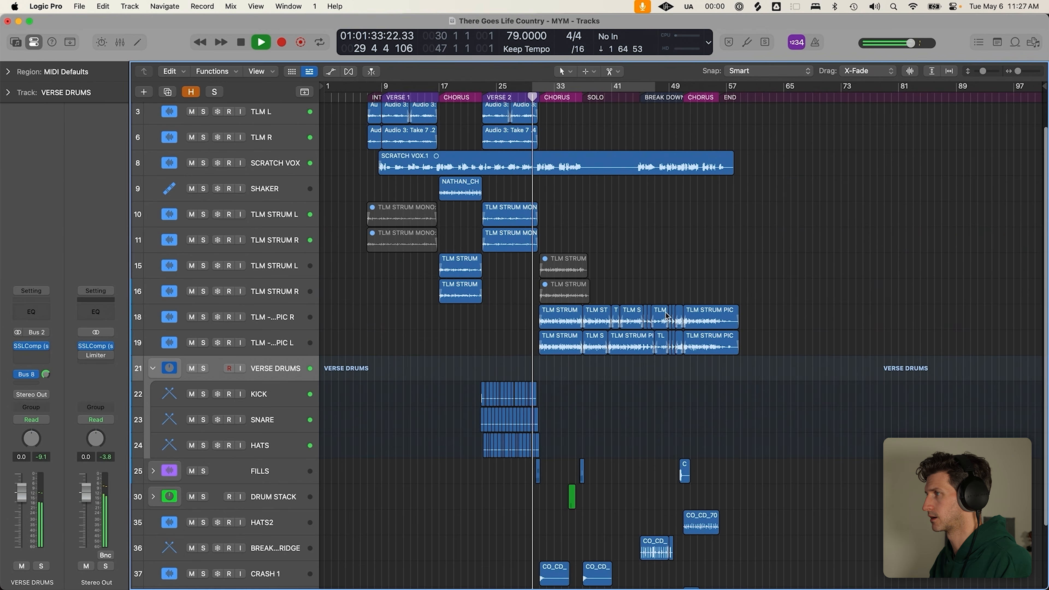
pyautogui.click(153, 497)
pyautogui.scroll(-5, 562, 438)
pyautogui.moveTo(527, 330); pyautogui.dragTo(640, 481)
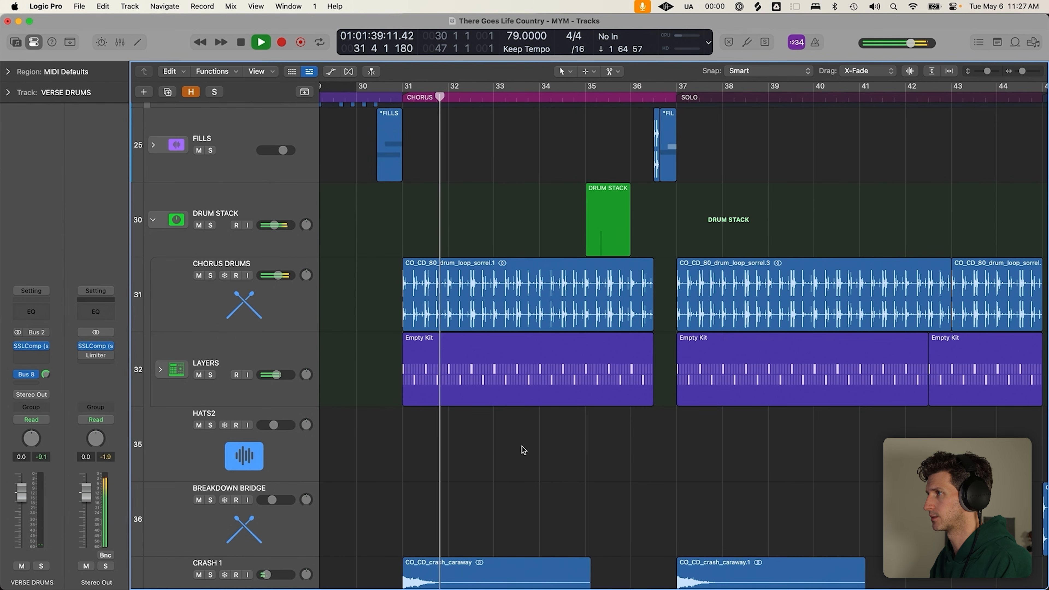
pyautogui.keyDown('ctrl'); pyautogui.keyDown('alt'); pyautogui.click(559, 433); pyautogui.keyUp('alt'); pyautogui.keyUp('ctrl')
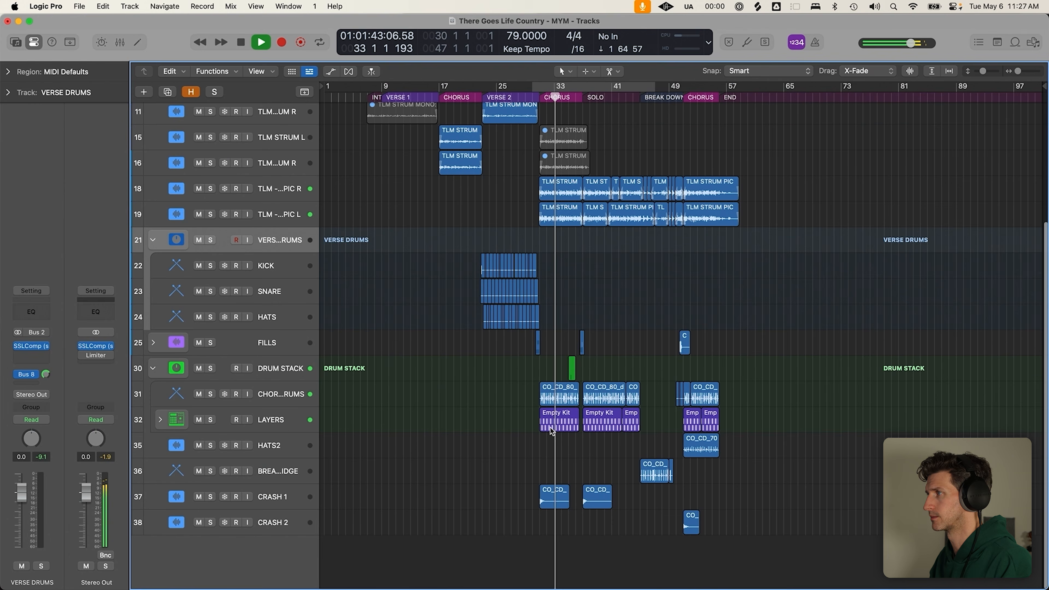
# Scroll through the expanded drum sub-tracks and stop playback
pyautogui.scroll(5, 559, 434)
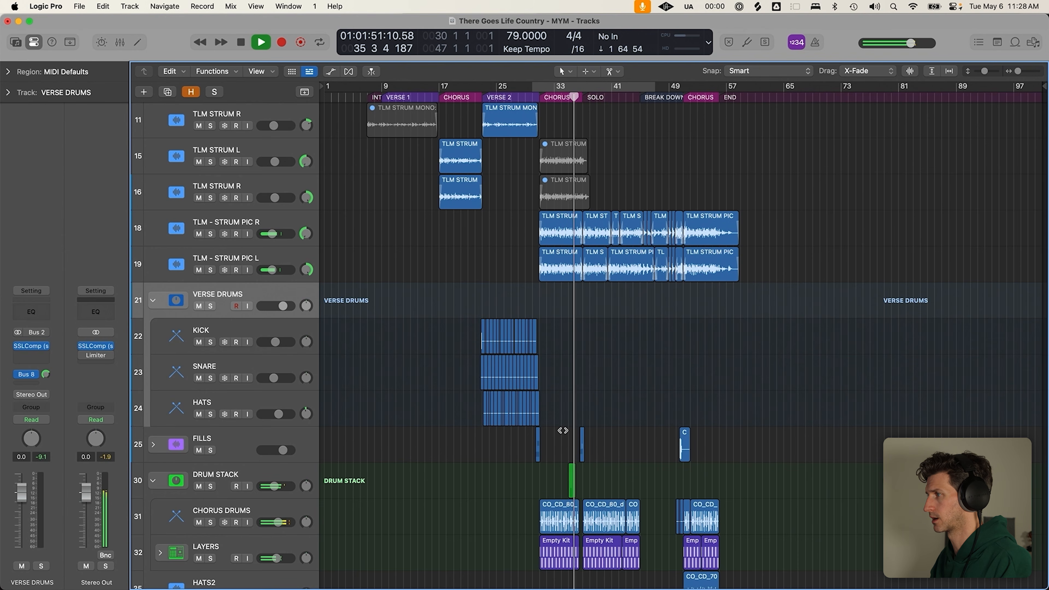
pyautogui.scroll(-2, 591, 448)
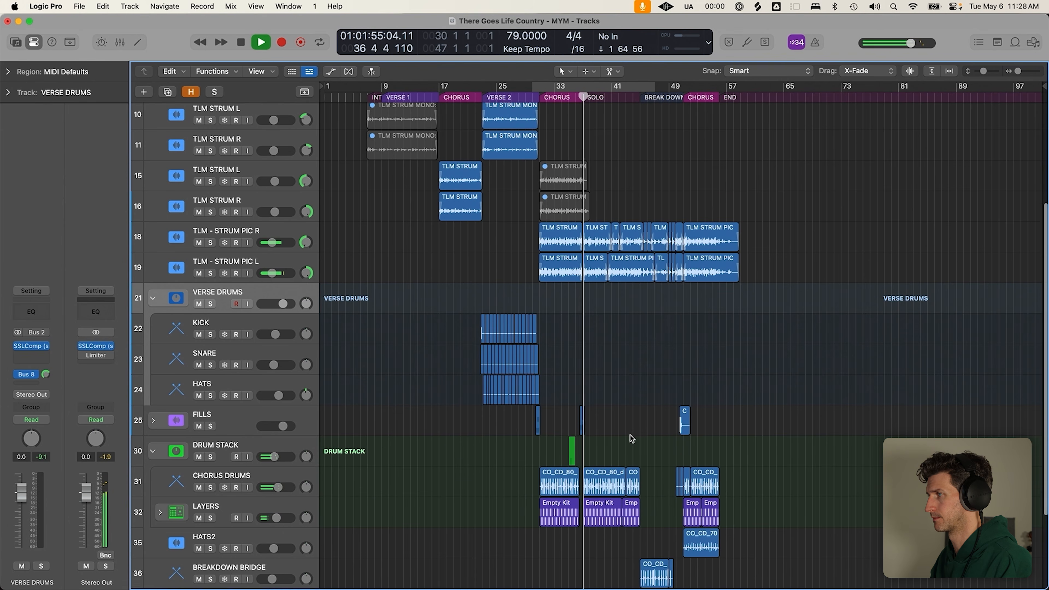
pyautogui.scroll(-2, 607, 426)
pyautogui.scroll(-3, 625, 441)
pyautogui.press('space')
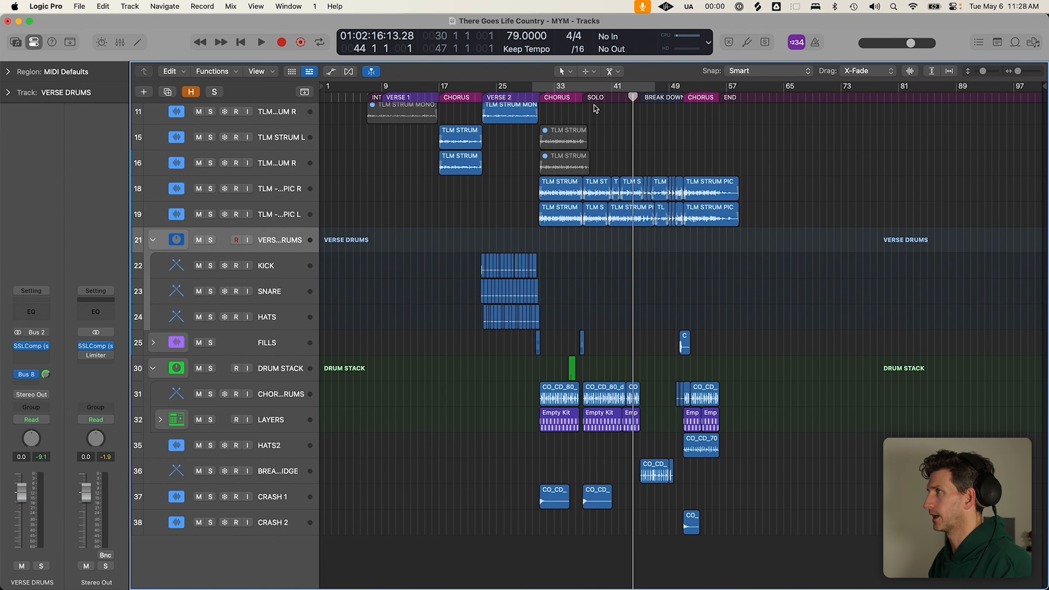
# Inspect the chorus drum and Empty Kit regions, set a bars 23–31 loop range, then turn Cycle off
pyautogui.click(582, 93)
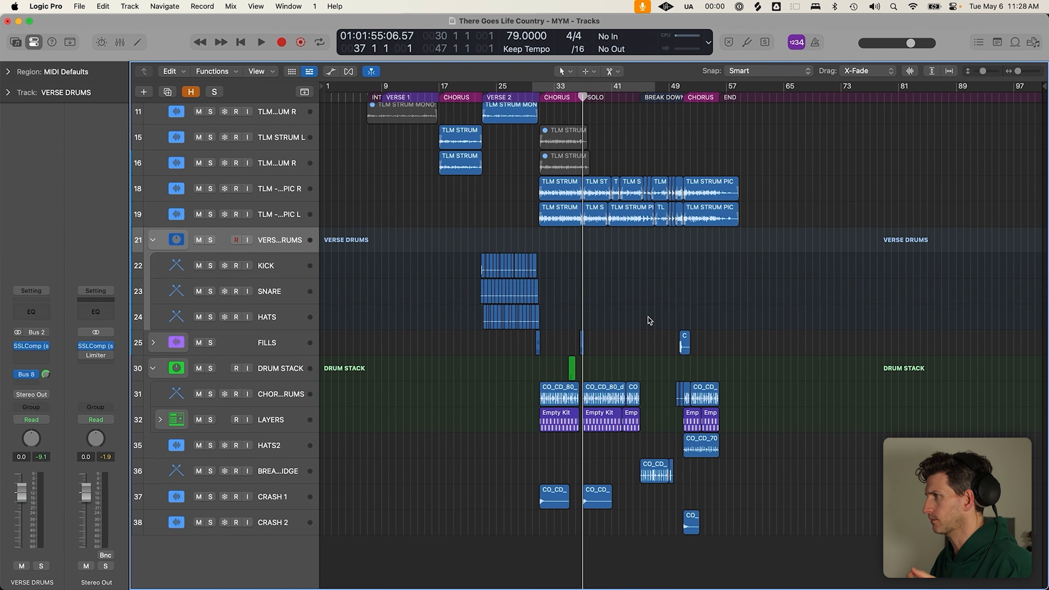
pyautogui.click(568, 405)
pyautogui.click(566, 423)
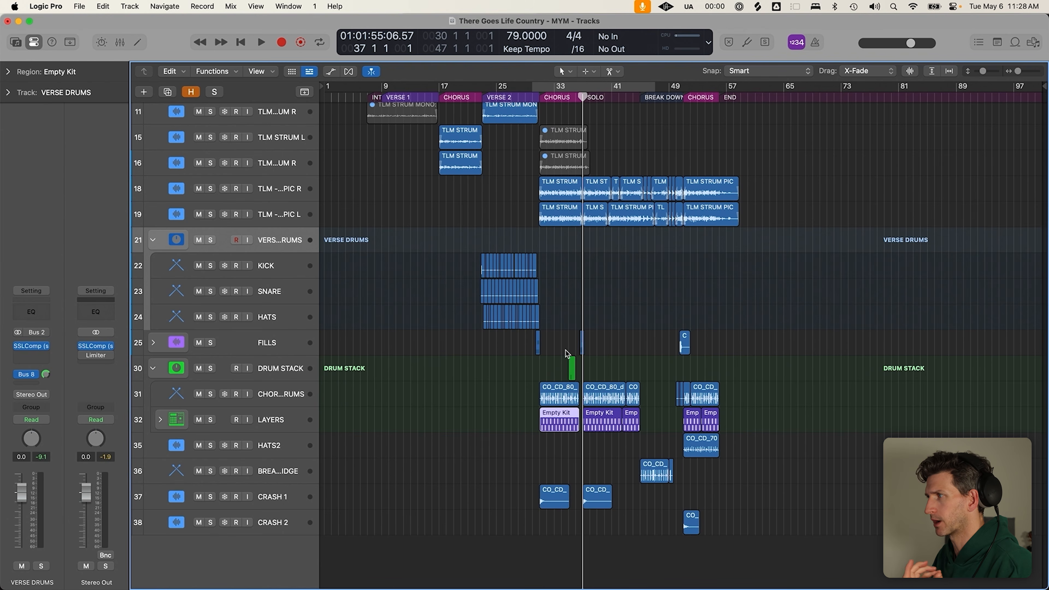
pyautogui.click(540, 96)
pyautogui.click(513, 99)
pyautogui.moveTo(482, 86); pyautogui.dragTo(540, 87)
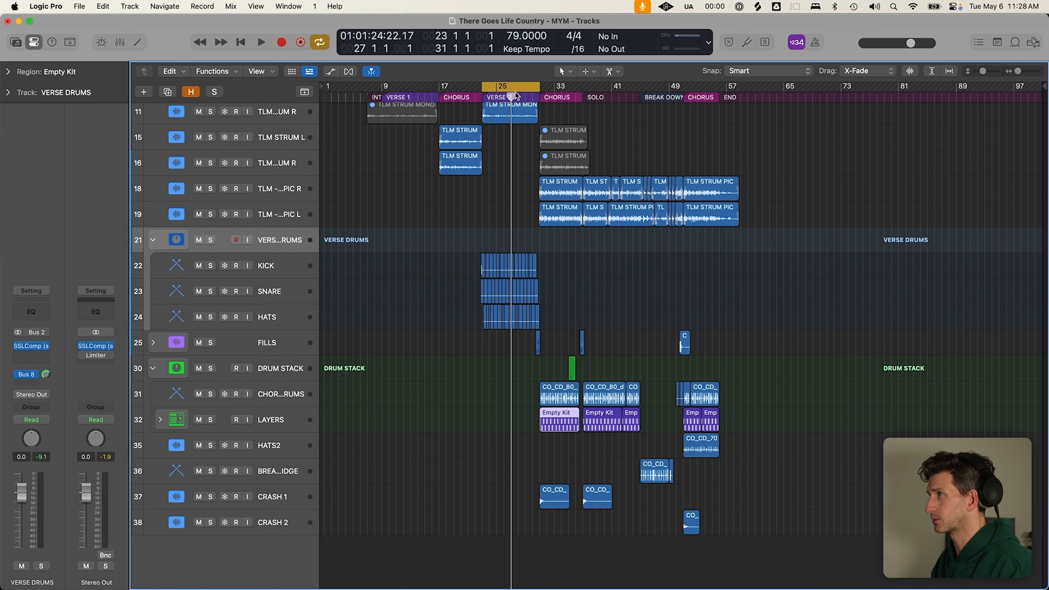
pyautogui.press('c')
pyautogui.click(637, 298)
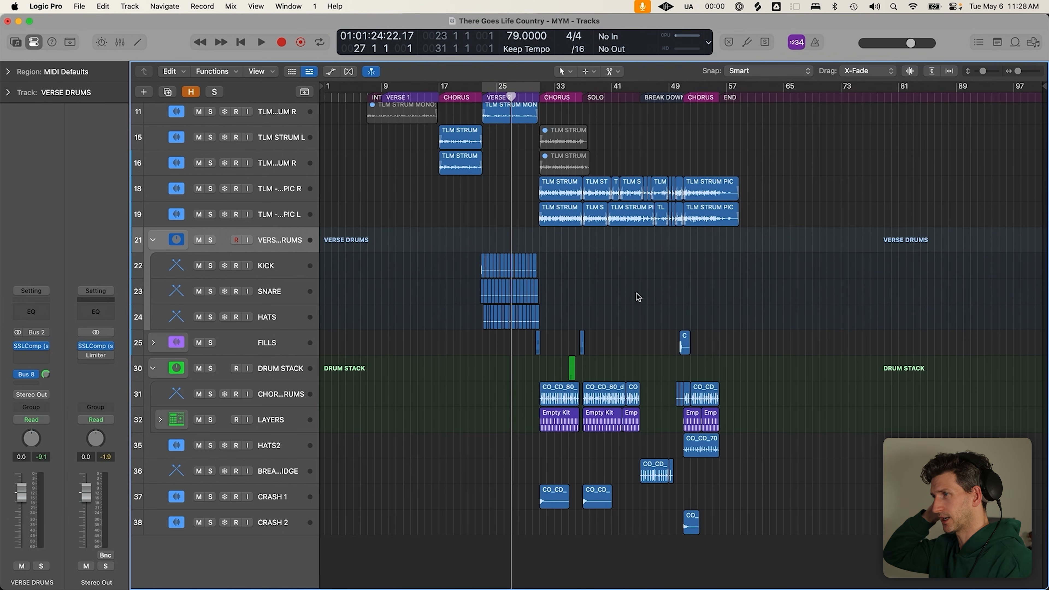
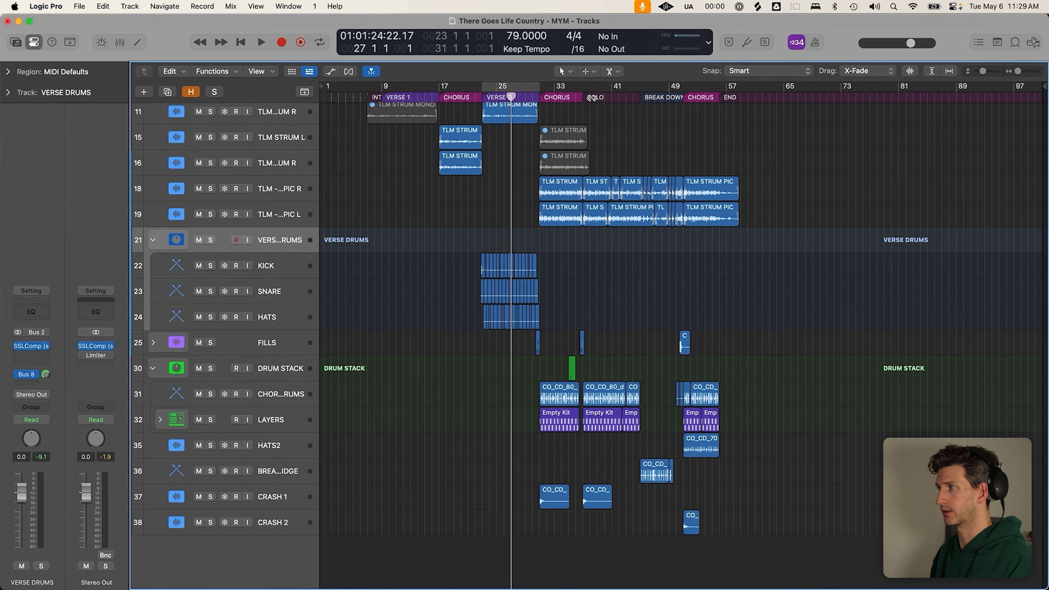
# Zoom in on the verse drum regions and select the KICK, SNARE and HATS tracks
pyautogui.click(647, 97)
pyautogui.moveTo(445, 234); pyautogui.dragTo(594, 384)
pyautogui.moveTo(438, 218); pyautogui.dragTo(824, 231)
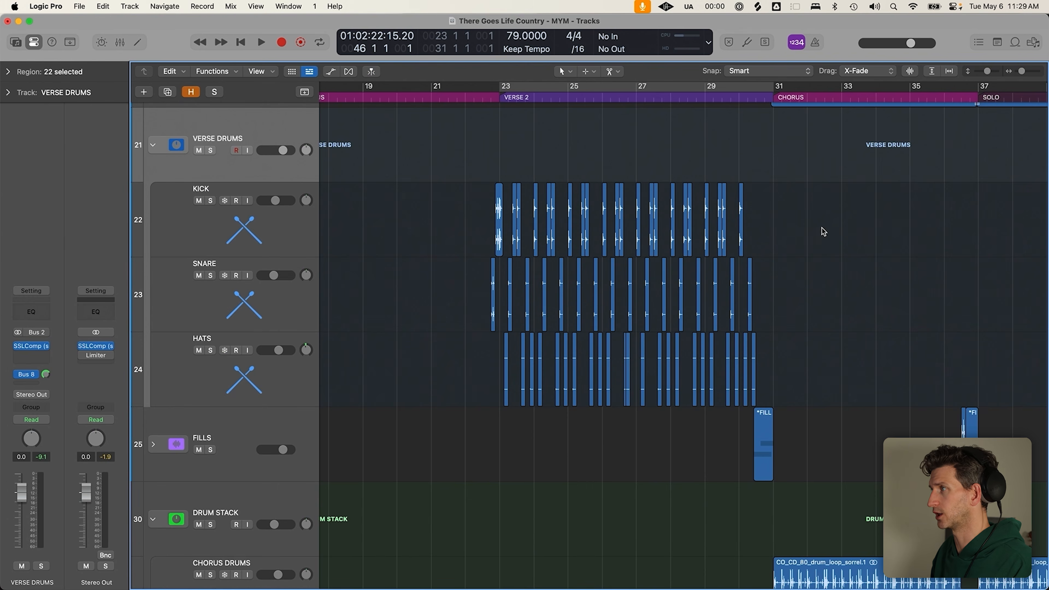
pyautogui.click(293, 233)
pyautogui.click(298, 300)
pyautogui.click(301, 386)
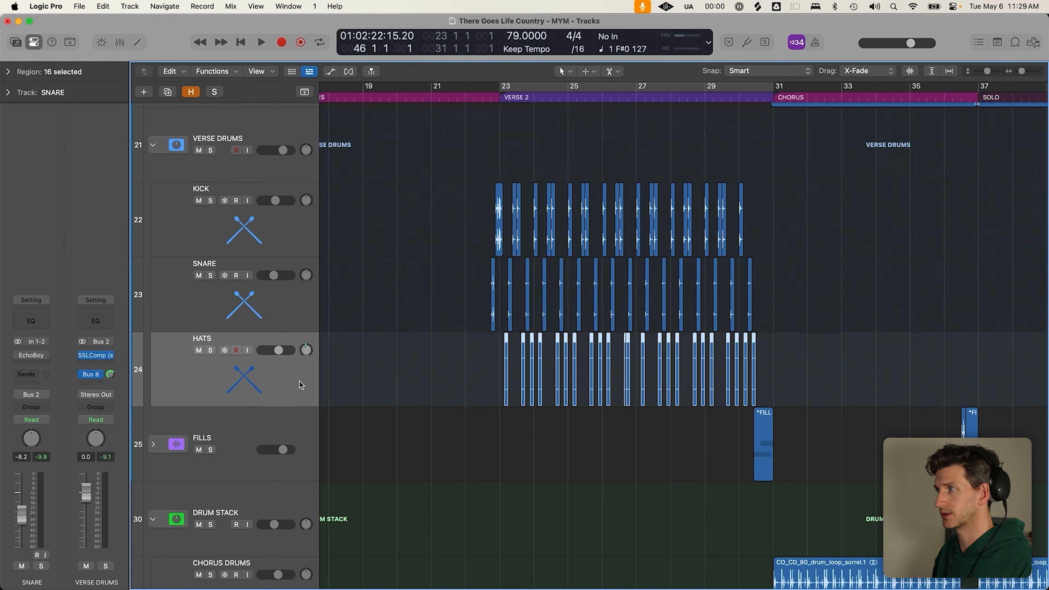
# Shrink track heights, review the SNARE and HATS regions, then collapse VERSE DRUMS
pyautogui.press('super+Up')
pyautogui.click(305, 296)
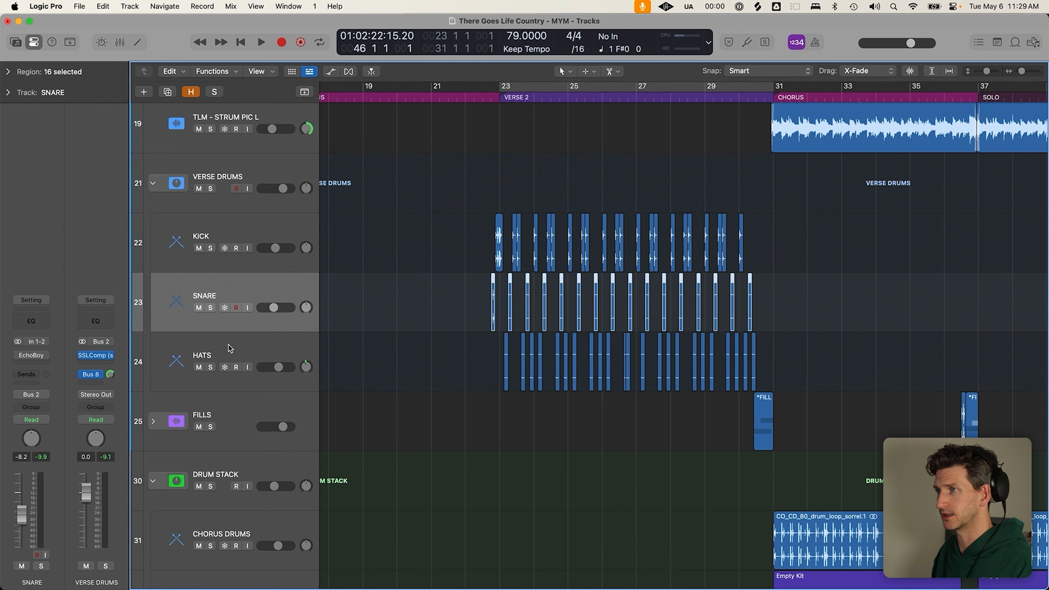
pyautogui.click(262, 356)
pyautogui.click(277, 299)
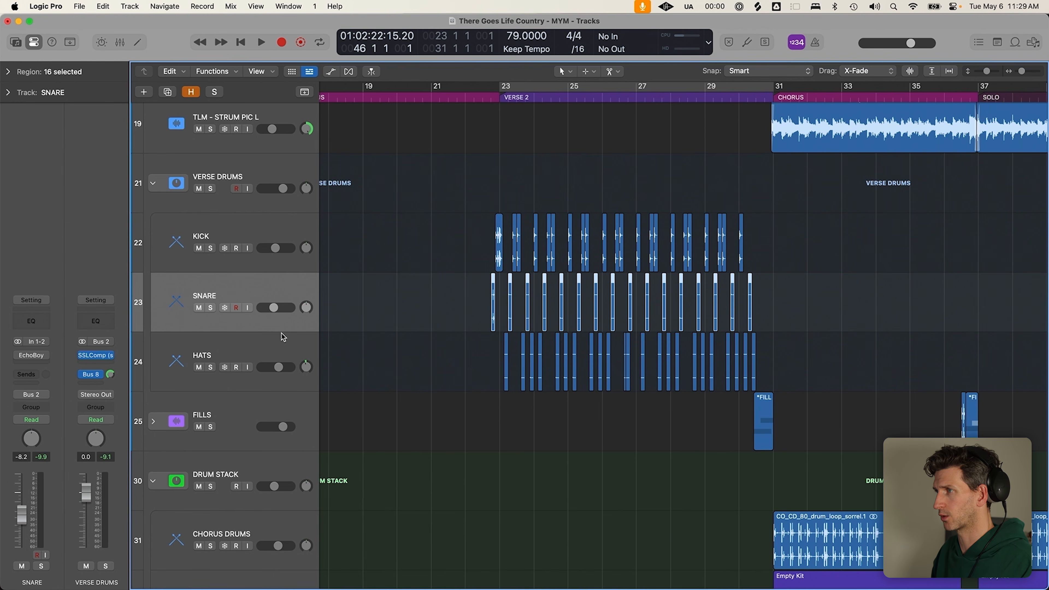
pyautogui.click(280, 348)
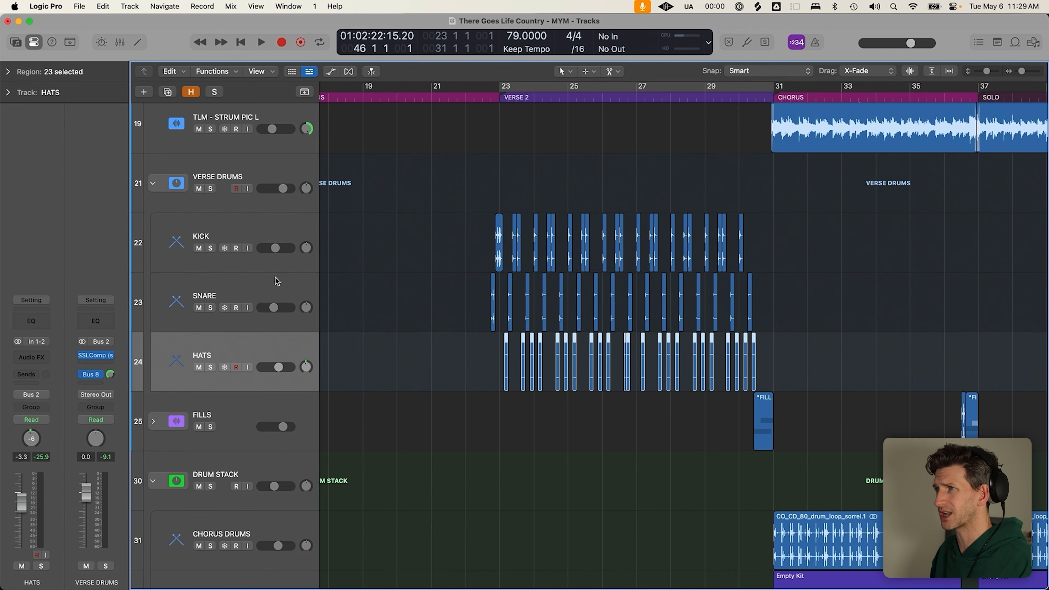
pyautogui.click(153, 183)
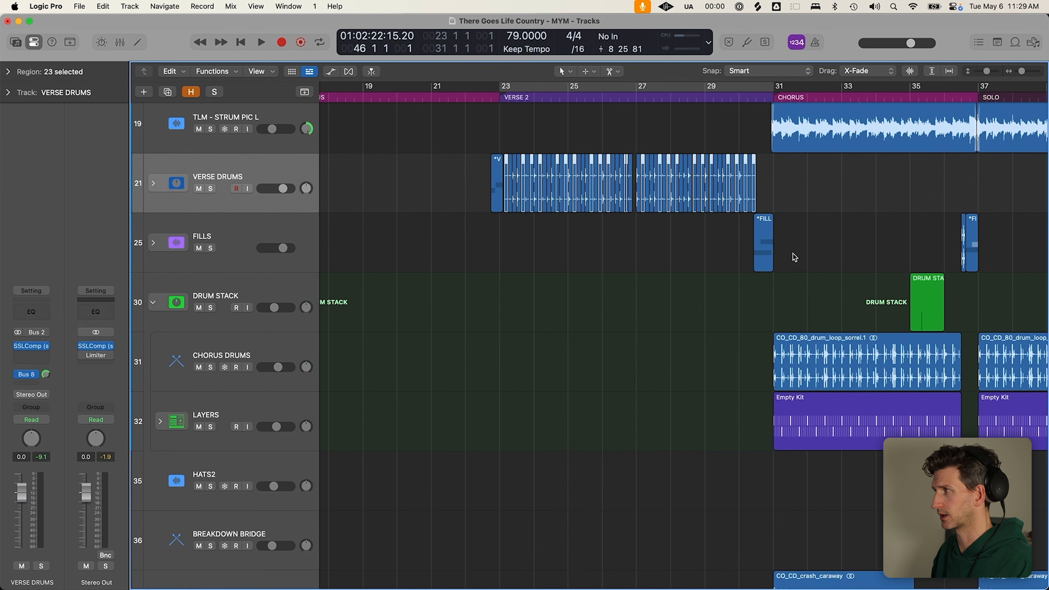
# Select the chorus drum-loop regions and expand LAYERS to reveal its KICK and SNARE tracks
pyautogui.click(841, 336)
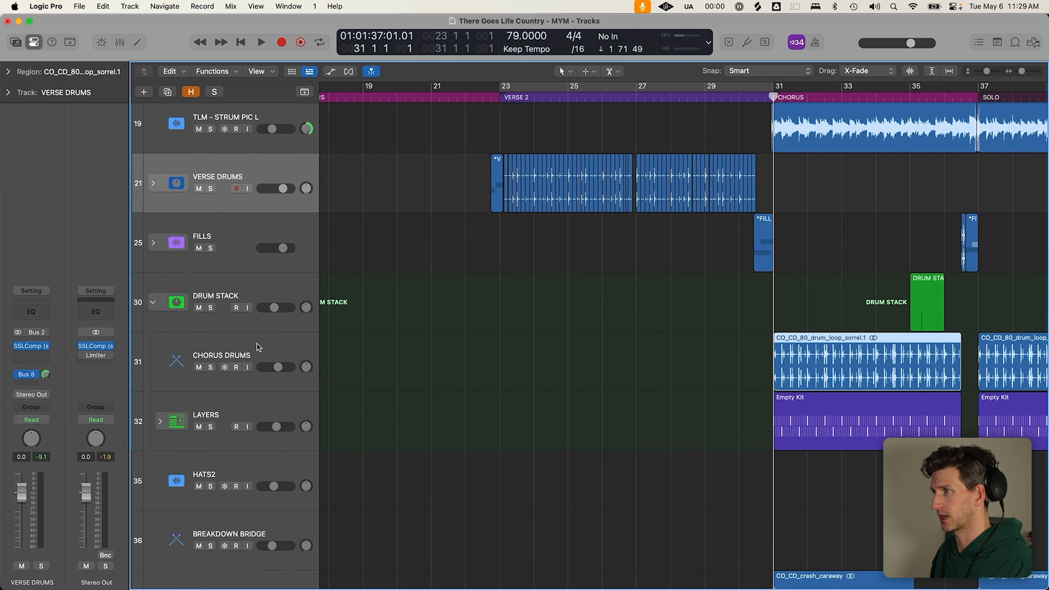
pyautogui.click(257, 345)
pyautogui.press('super+Left')
pyautogui.press('super+Left')
pyautogui.moveTo(637, 348); pyautogui.dragTo(995, 348)
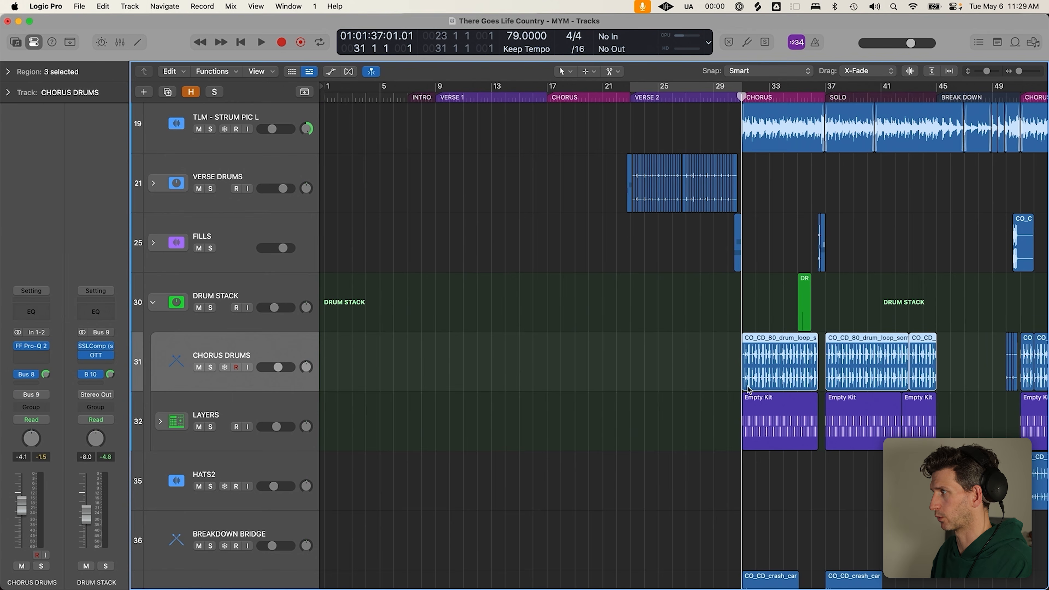
pyautogui.hscroll(4, 746, 387)
pyautogui.click(249, 433)
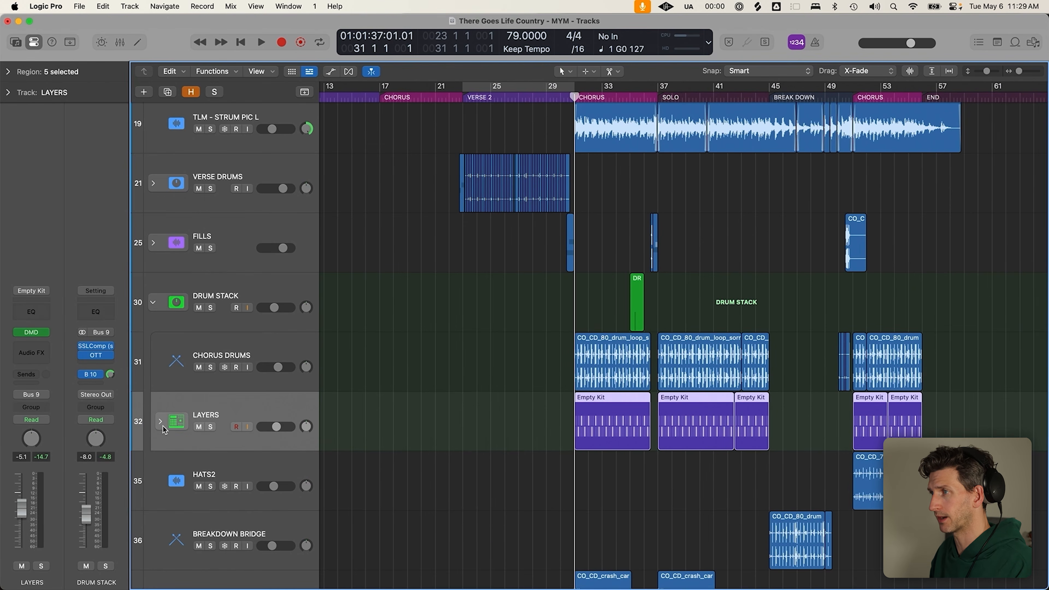
pyautogui.click(160, 421)
pyautogui.scroll(-3, 289, 463)
# Solo the KICK and SNARE layers, then CHORUS DRUMS, auditioning the chorus from bar 31
pyautogui.click(270, 397)
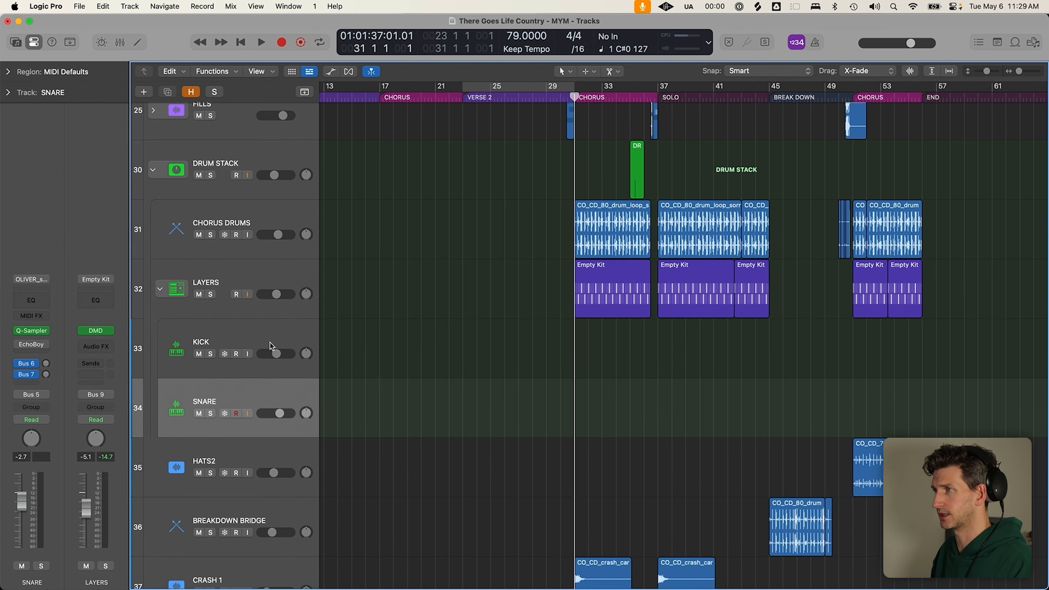
pyautogui.click(272, 346)
pyautogui.click(210, 354)
pyautogui.press('space')
pyautogui.click(211, 414)
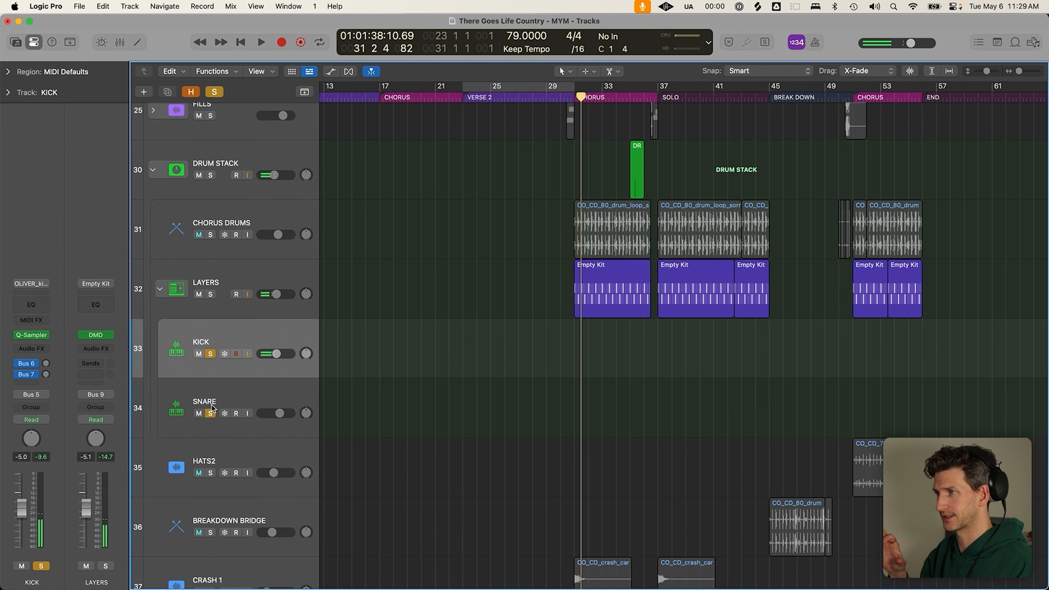
pyautogui.press('space')
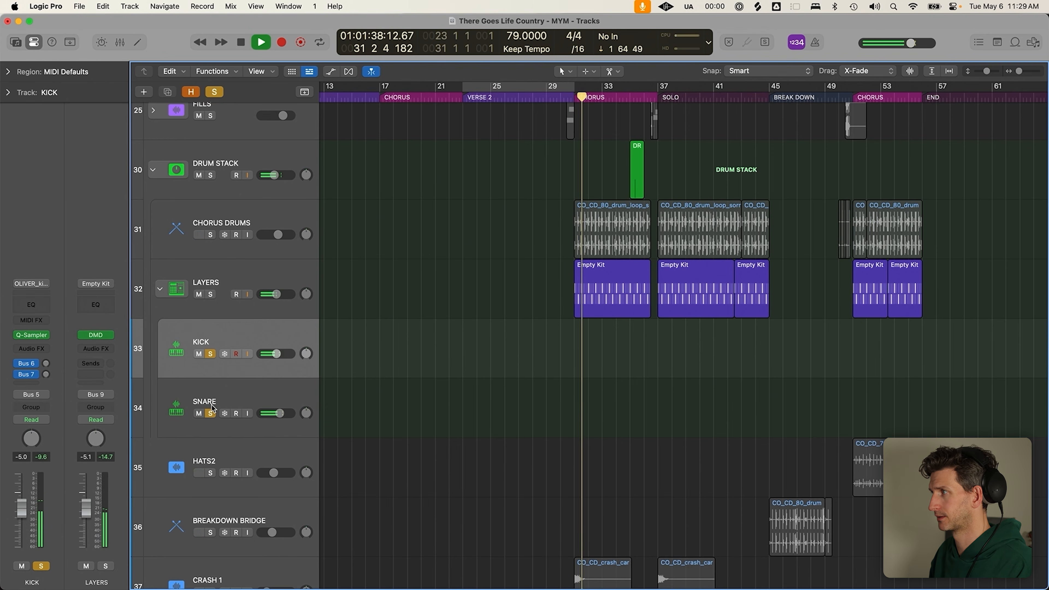
pyautogui.press('space')
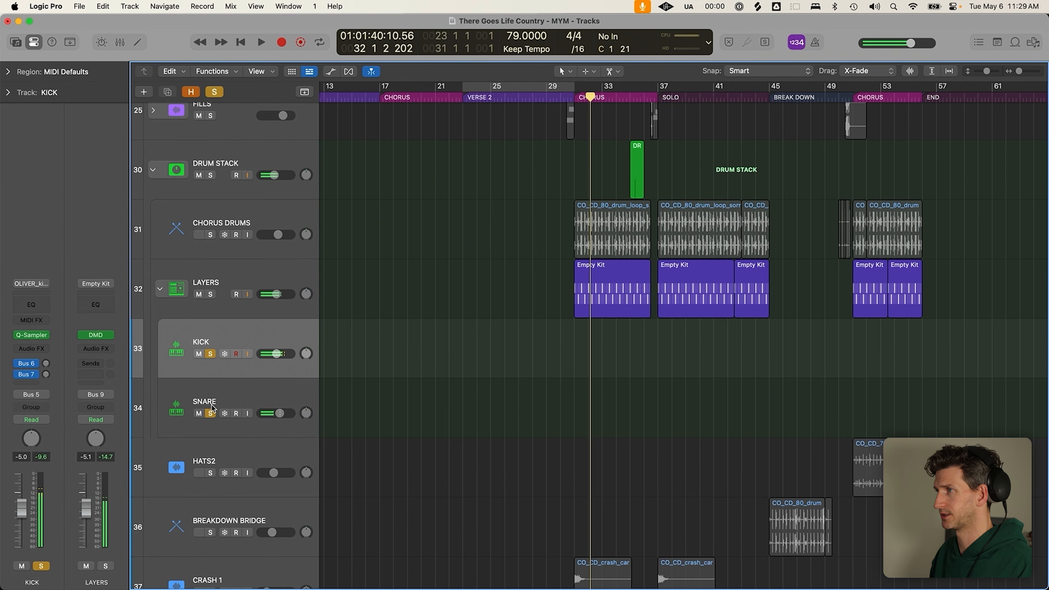
pyautogui.click(210, 235)
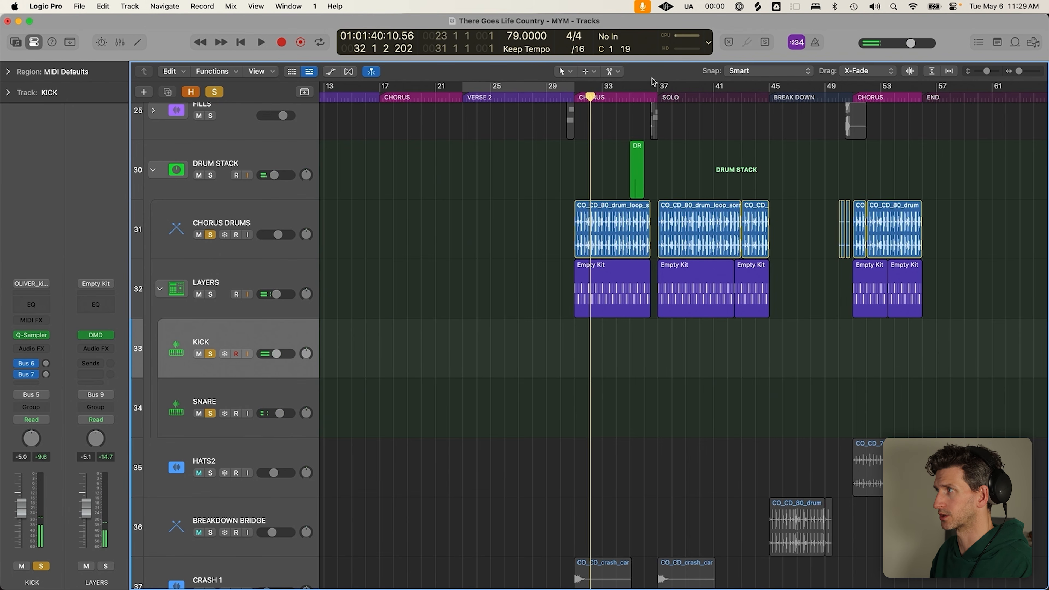
pyautogui.press('space')
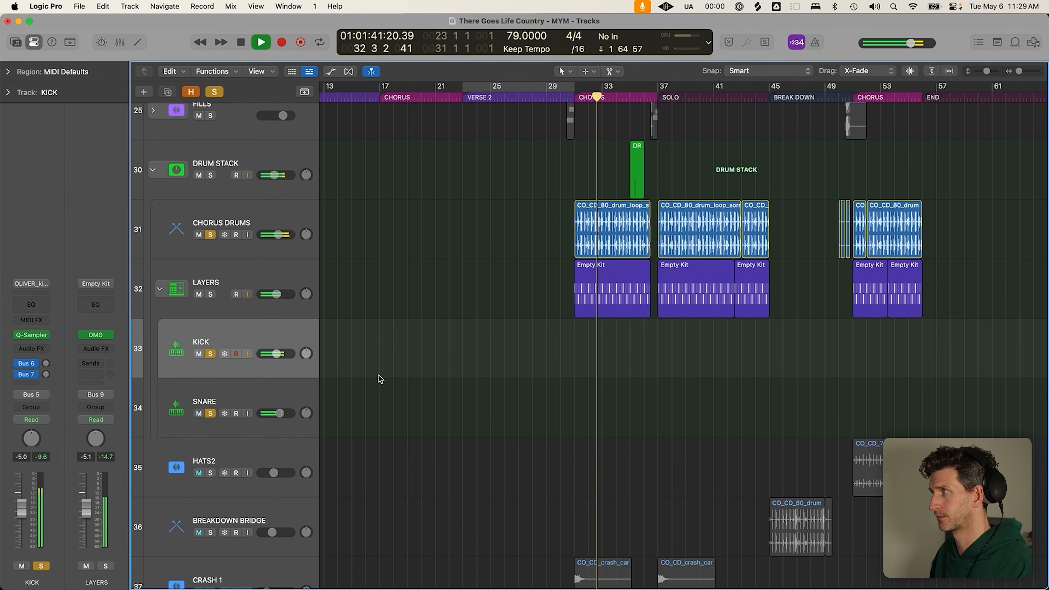
pyautogui.press('space')
# Unsolo CHORUS DRUMS, KICK and SNARE, and collapse the DRUM STACK
pyautogui.click(213, 234)
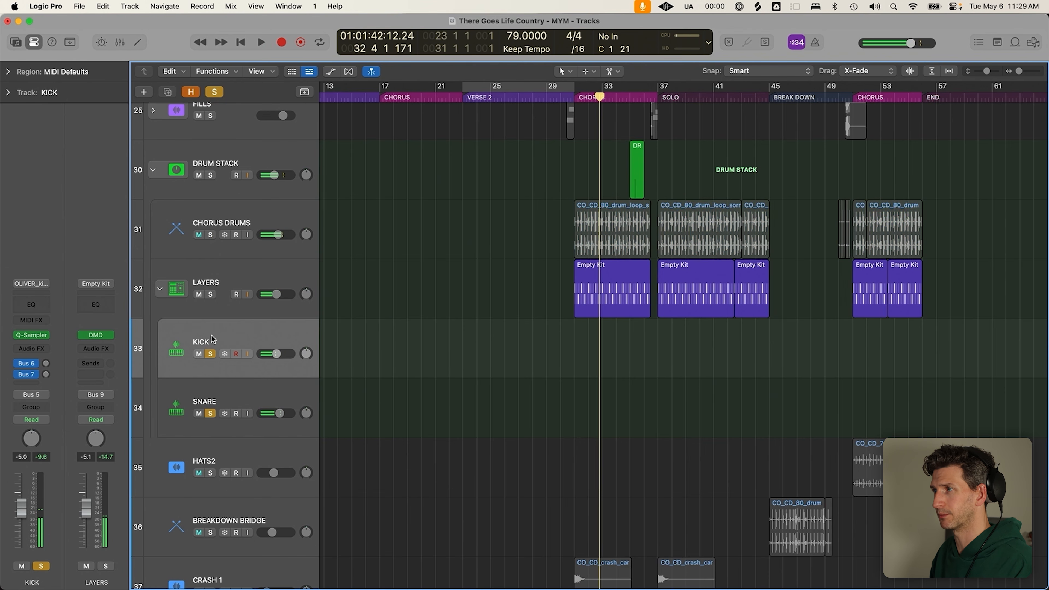
pyautogui.click(211, 354)
pyautogui.click(211, 413)
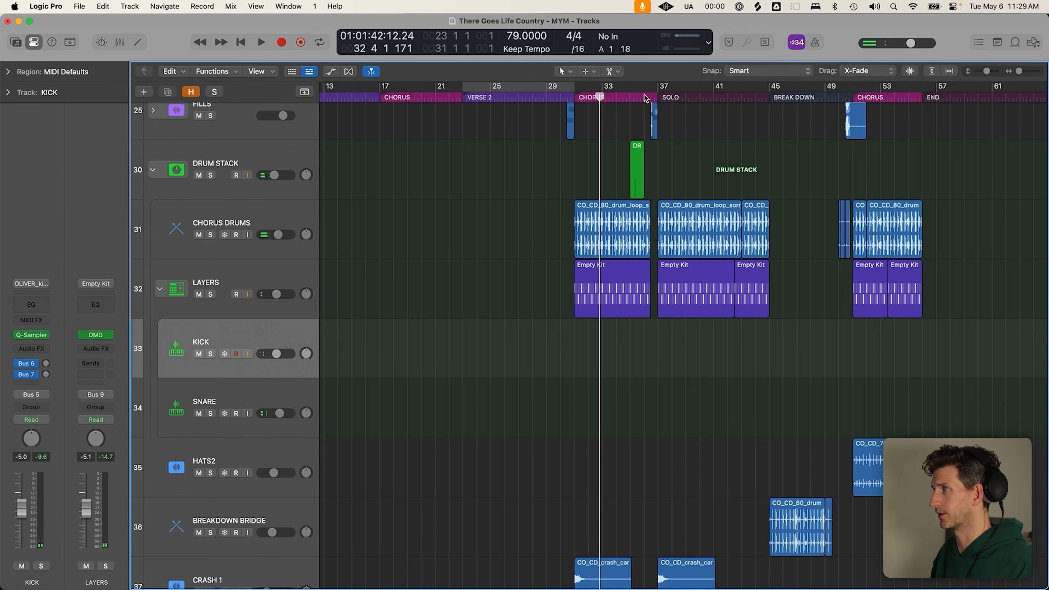
pyautogui.click(159, 170)
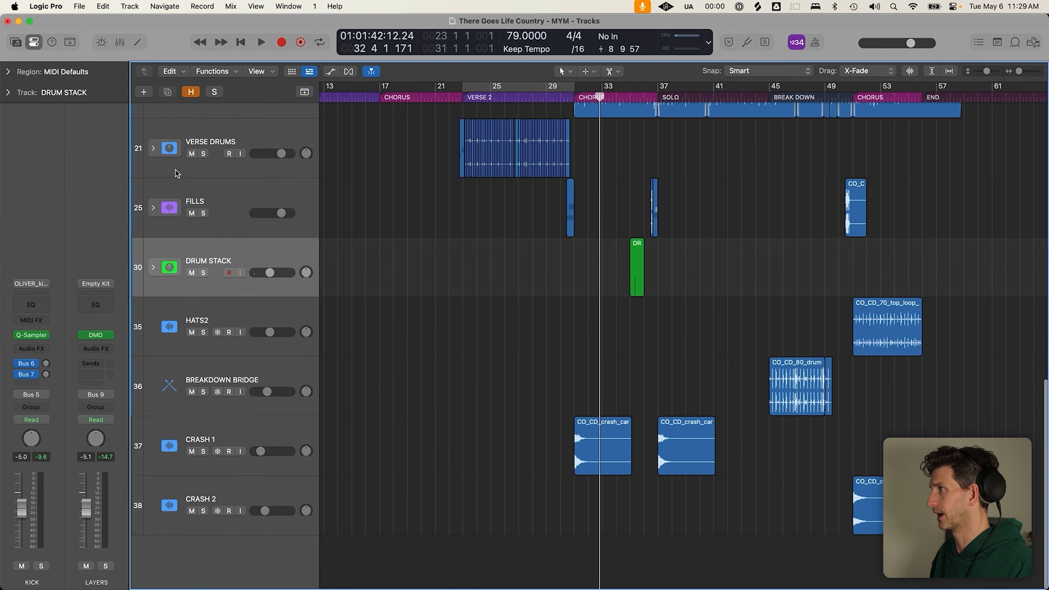
# Reopen DRUM STACK and delete the empty DRUM STACK region at bar 35
pyautogui.click(153, 267)
pyautogui.click(579, 306)
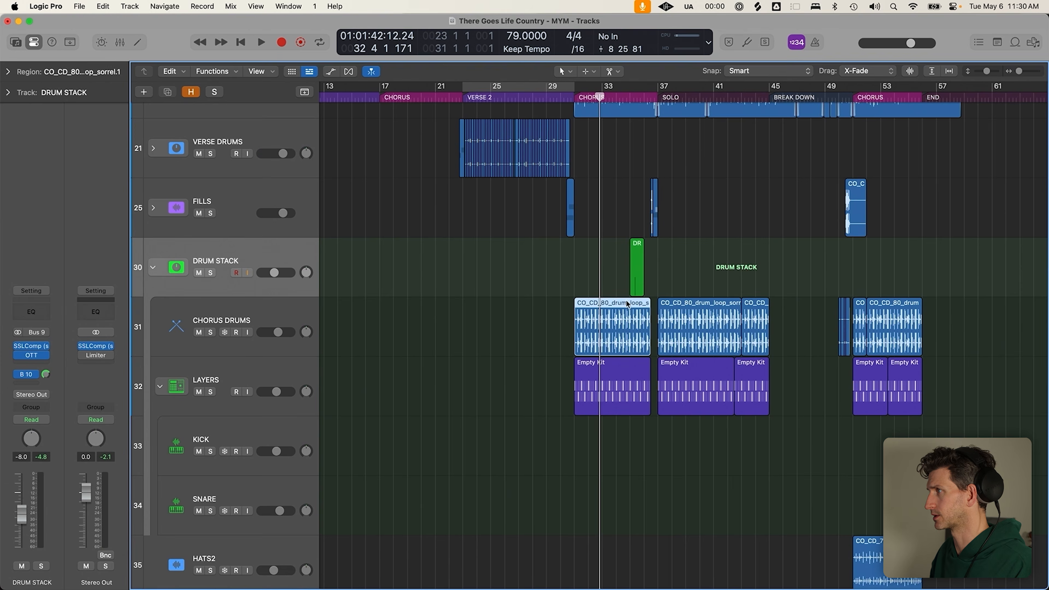
pyautogui.scroll(3, 669, 272)
pyautogui.click(595, 269)
pyautogui.scroll(3, 617, 268)
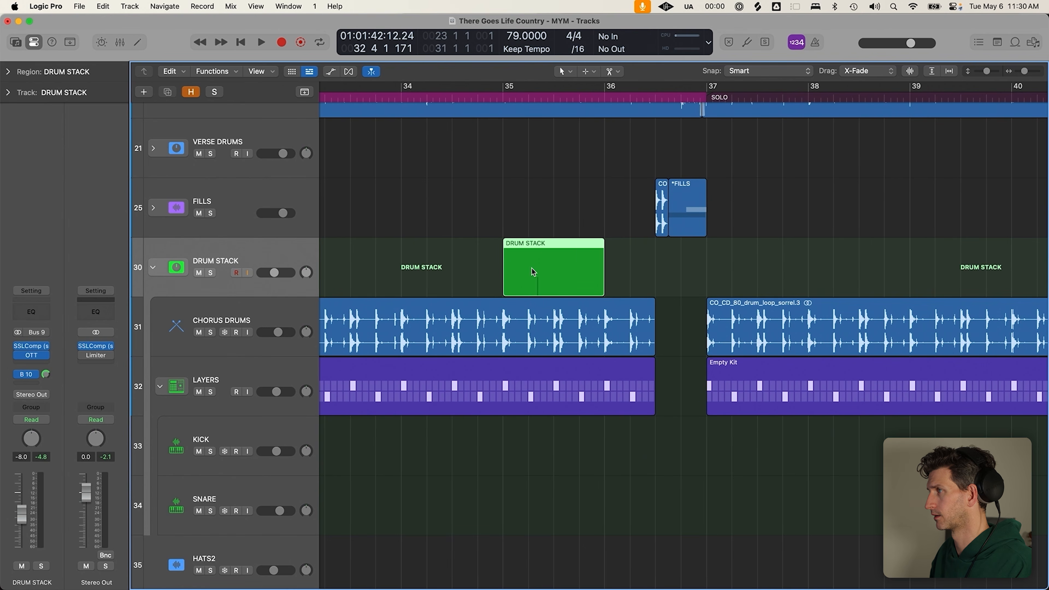
pyautogui.press('p')
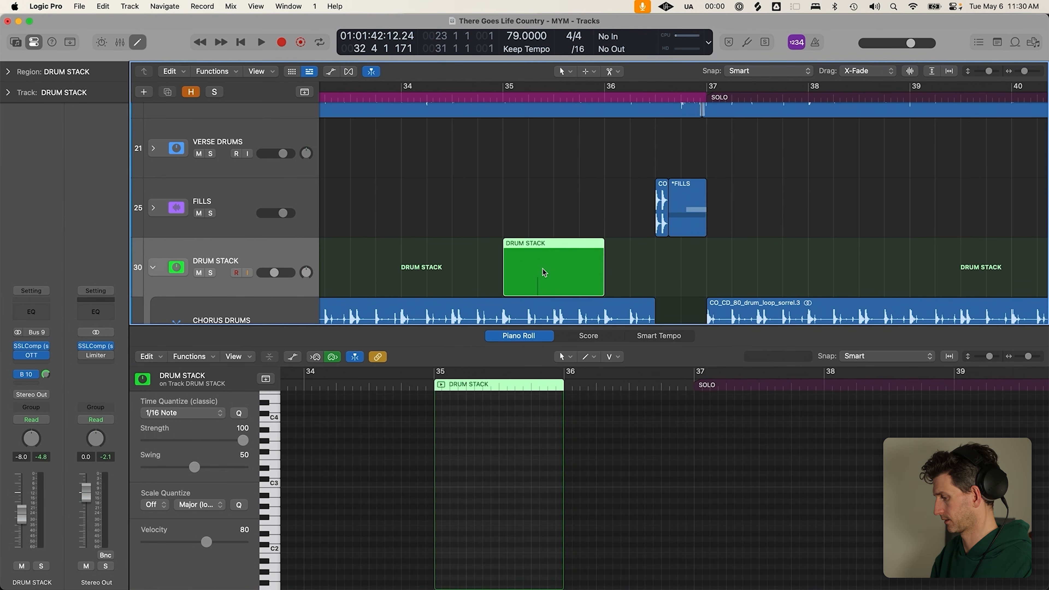
pyautogui.press('Delete')
pyautogui.press('p')
pyautogui.scroll(-3, 643, 272)
# Expand FILLS to show its four FILL tracks and clear the region selection
pyautogui.click(652, 95)
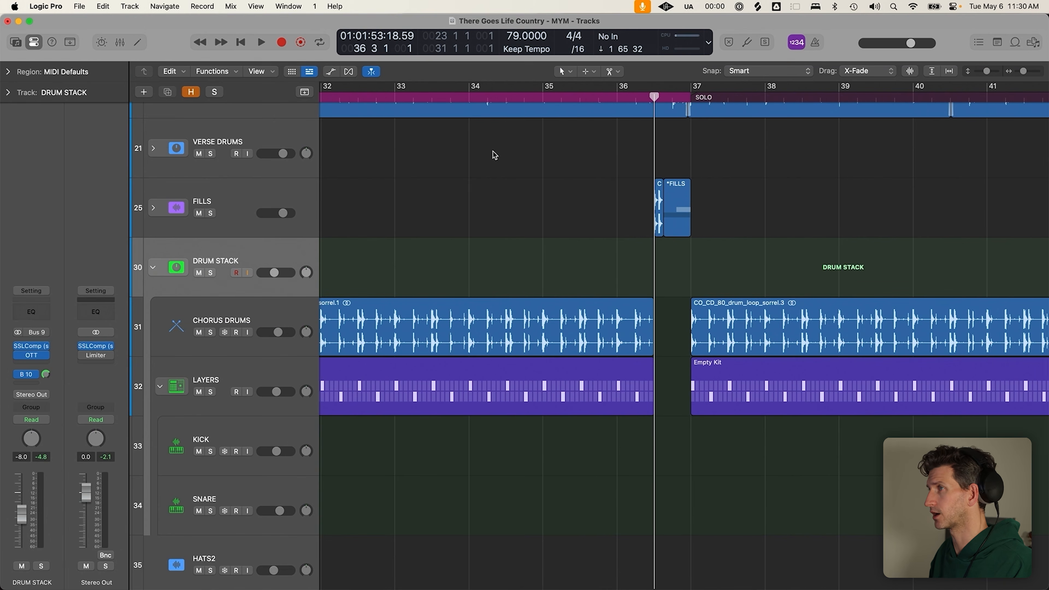
pyautogui.click(187, 204)
pyautogui.click(153, 207)
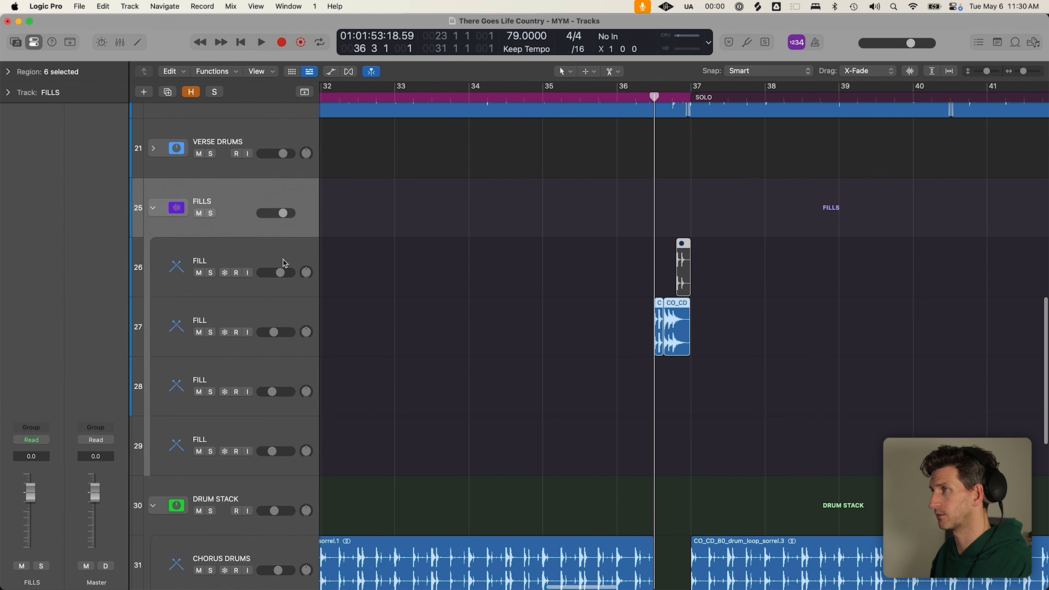
pyautogui.scroll(-3, 563, 305)
pyautogui.click(414, 99)
pyautogui.click(553, 298)
pyautogui.hscroll(-2, 567, 304)
pyautogui.hscroll(-2, 616, 287)
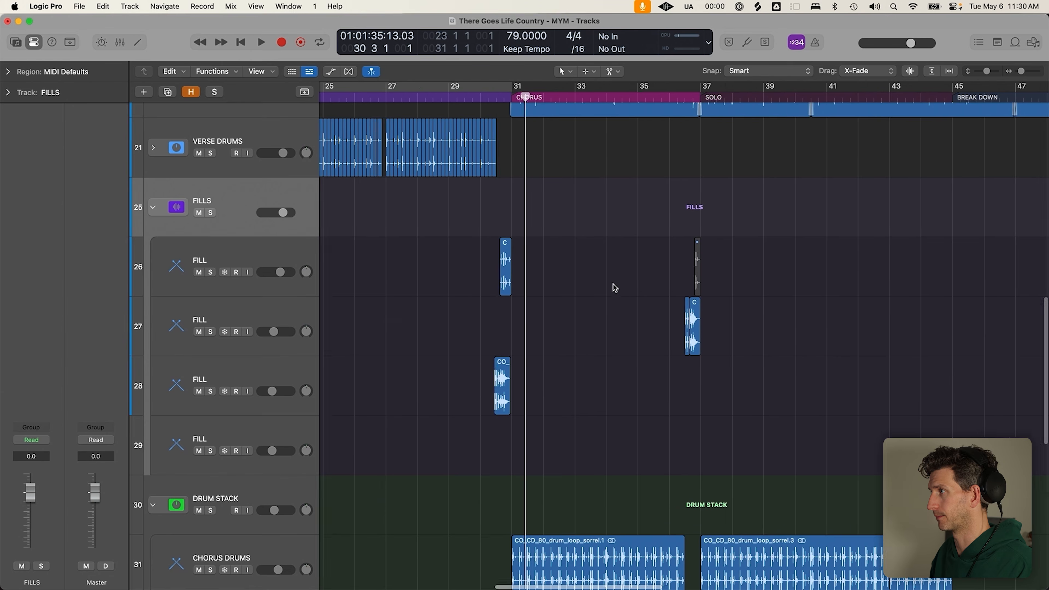
pyautogui.hscroll(-2, 616, 287)
pyautogui.hscroll(-4, 473, 193)
pyautogui.hscroll(4, 897, 218)
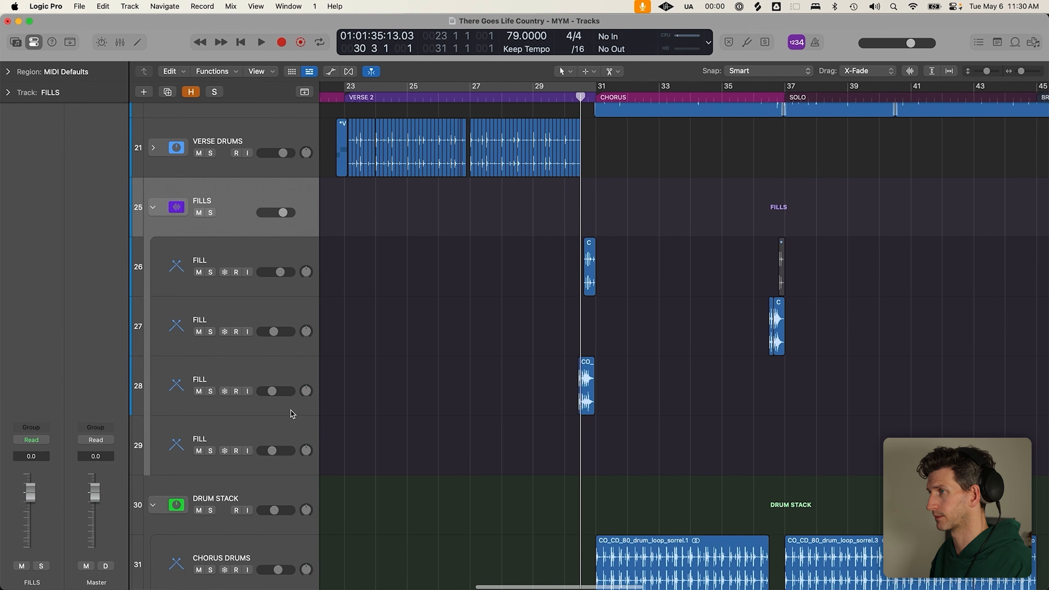
# Solo FILLS and play the fill from bar 36 into the solo, then unsolo and collapse FILLS
pyautogui.click(772, 98)
pyautogui.press('space')
pyautogui.press('space')
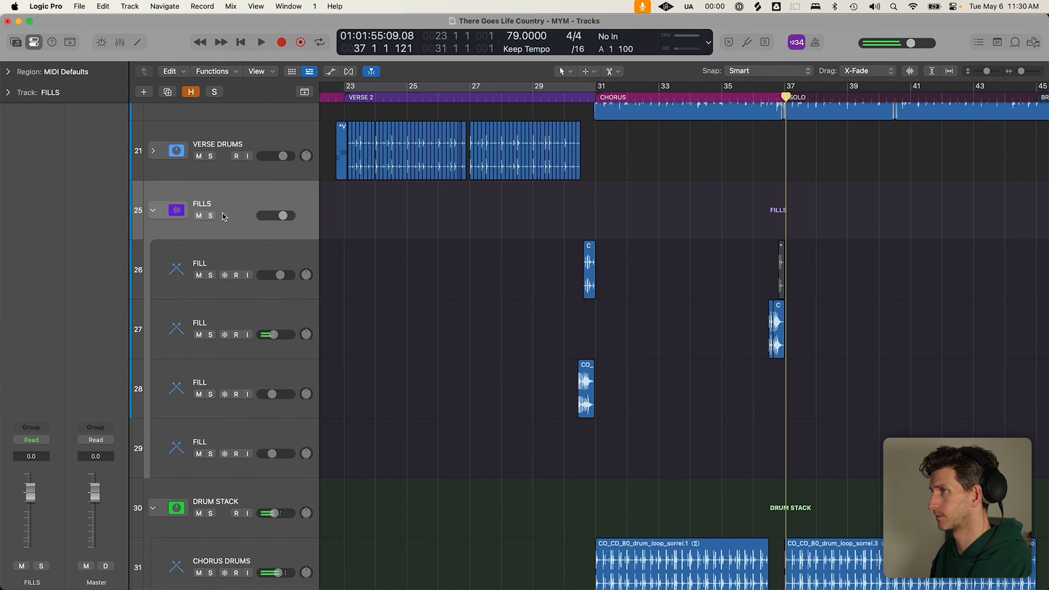
pyautogui.press('s')
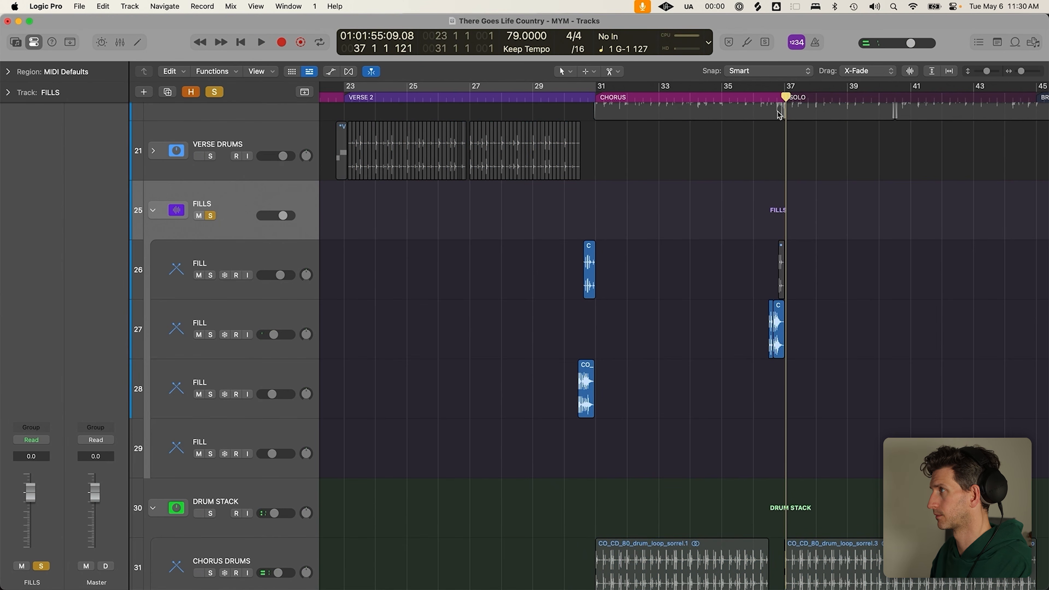
pyautogui.click(769, 97)
pyautogui.press('space')
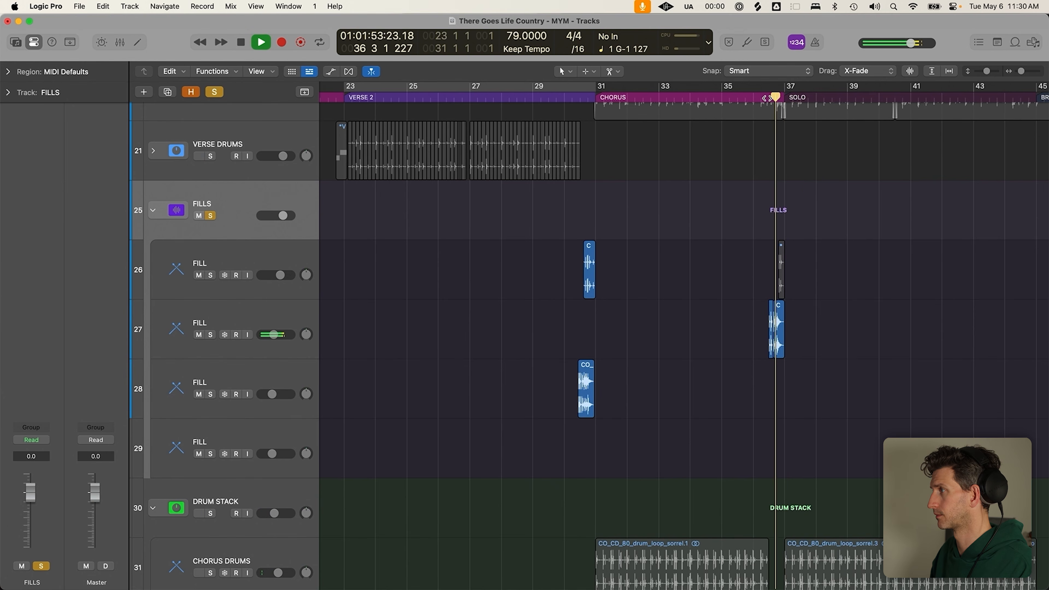
pyautogui.press('space')
pyautogui.press('s')
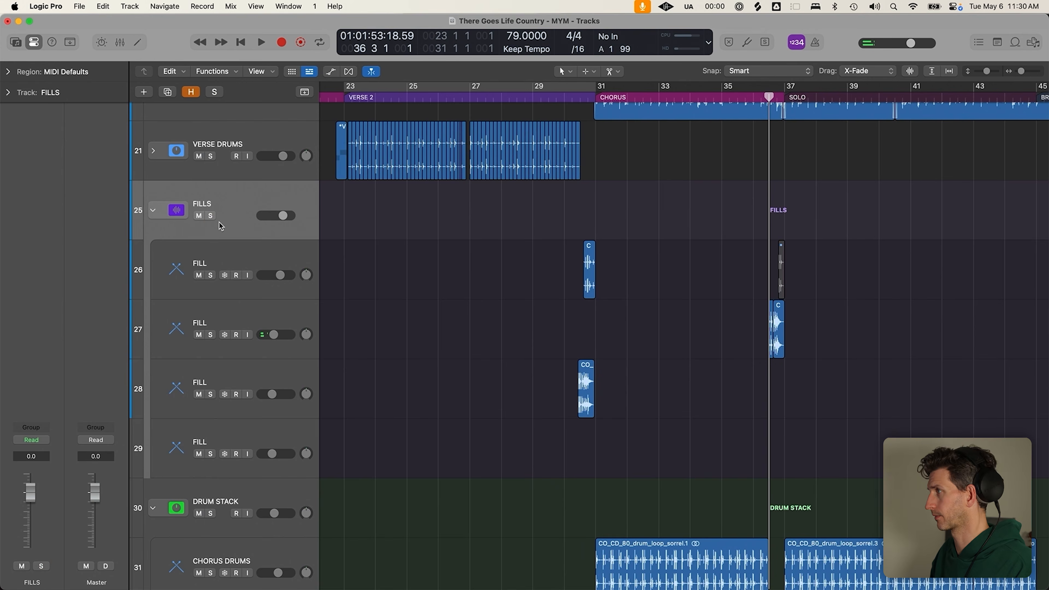
pyautogui.press('ctrl+super+Left')
pyautogui.scroll(-4, 711, 292)
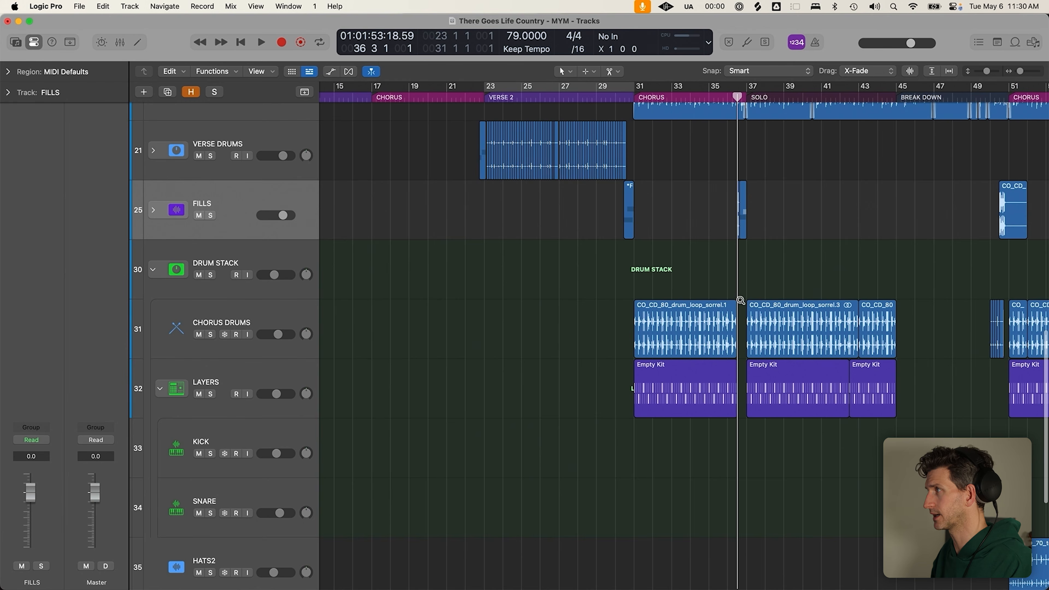
pyautogui.press('super+Up')
pyautogui.hscroll(2, 733, 294)
pyautogui.hscroll(5, 733, 293)
pyautogui.click(716, 98)
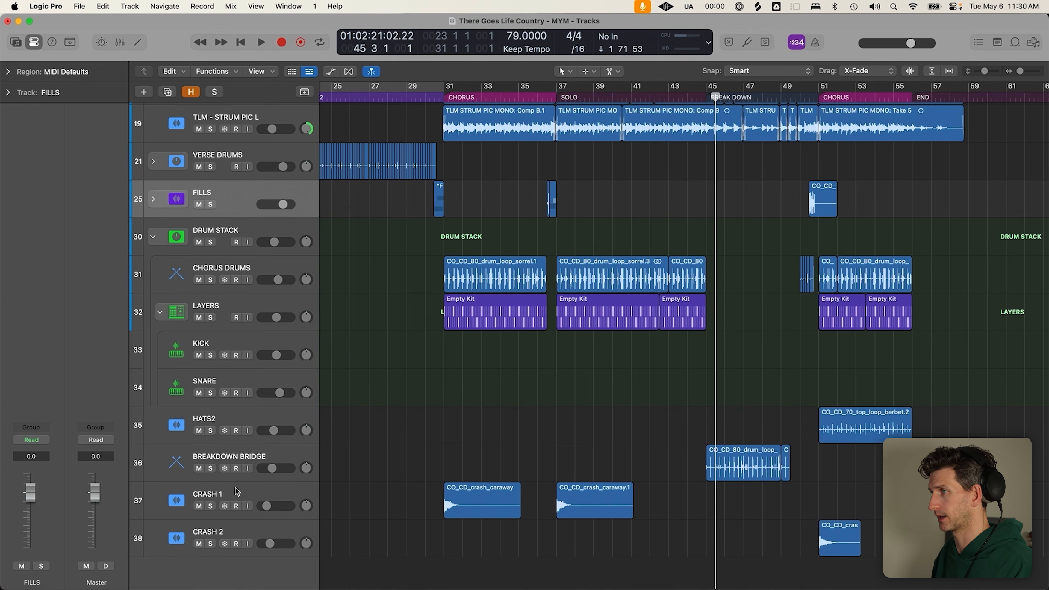
pyautogui.click(212, 469)
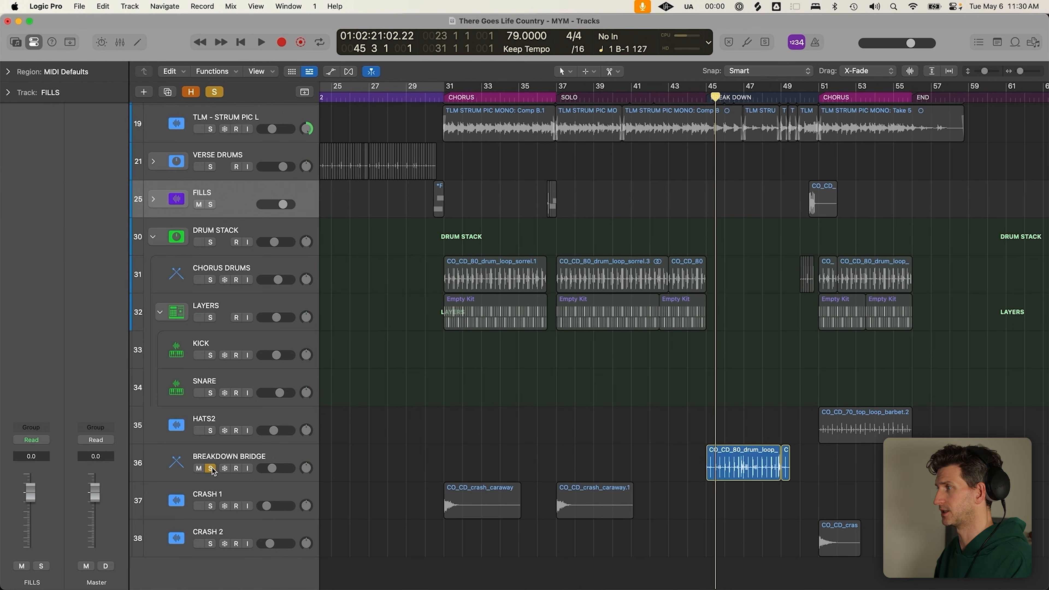
pyautogui.click(711, 97)
pyautogui.press('space')
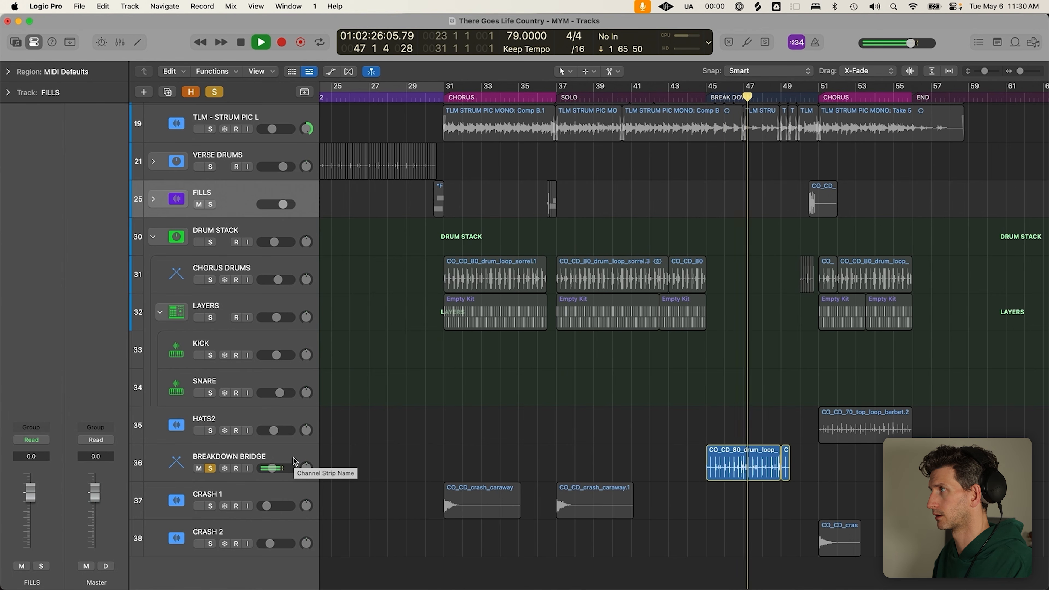
pyautogui.press('space')
pyautogui.click(710, 101)
pyautogui.click(703, 102)
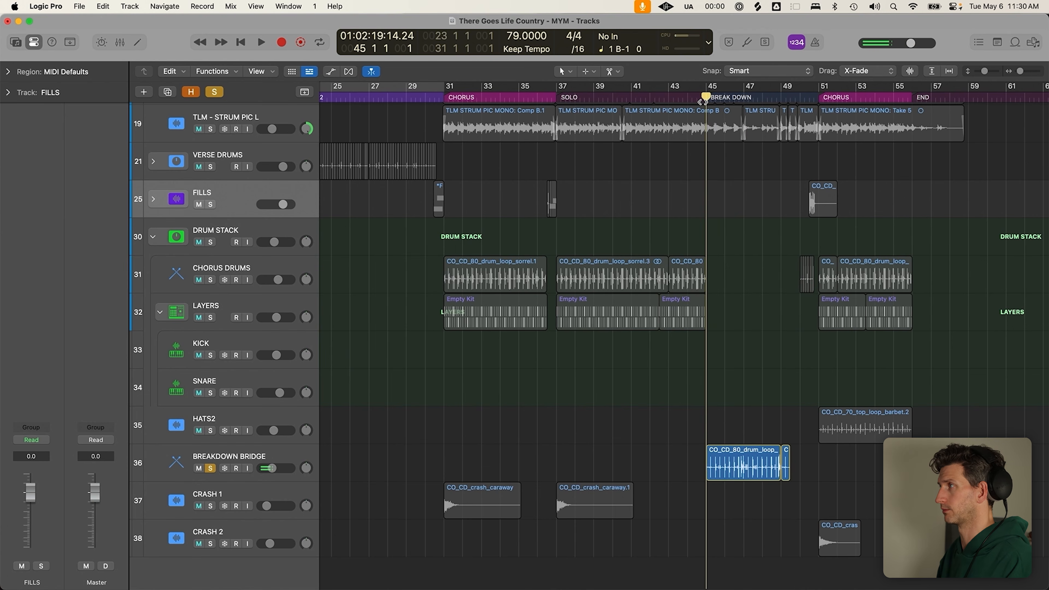
pyautogui.click(211, 469)
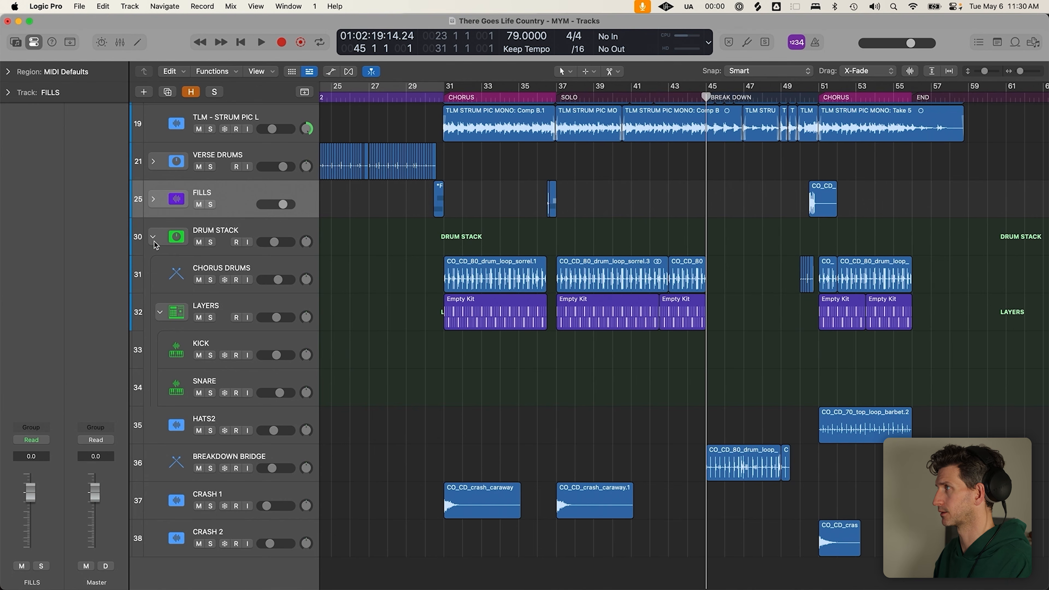
pyautogui.scroll(3, 434, 316)
pyautogui.hscroll(-2, 434, 316)
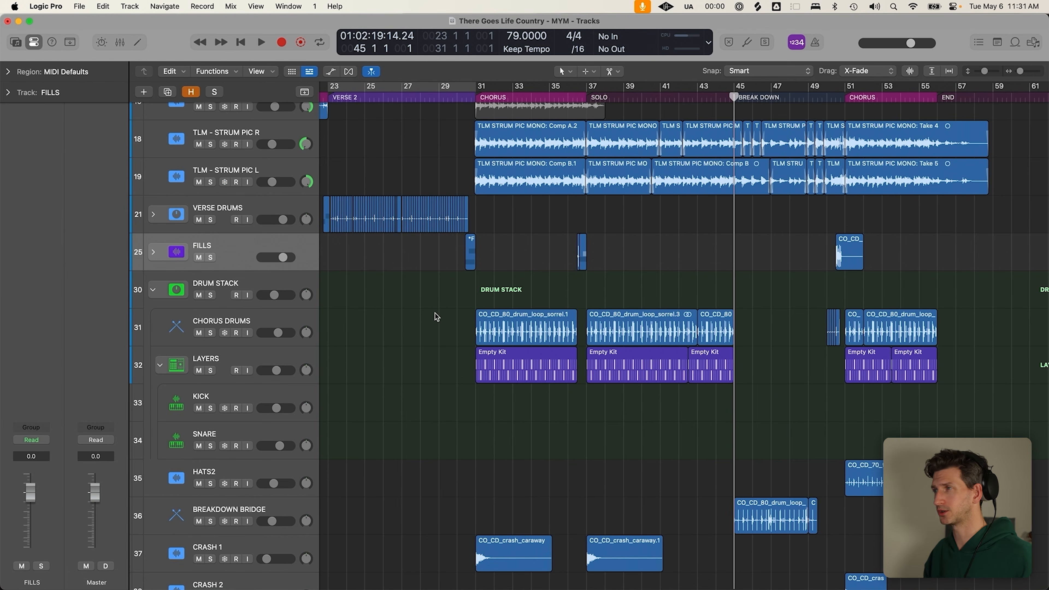
# Check where the CHORUS DRUMS send is routed and collapse the LAYERS stack
pyautogui.click(292, 326)
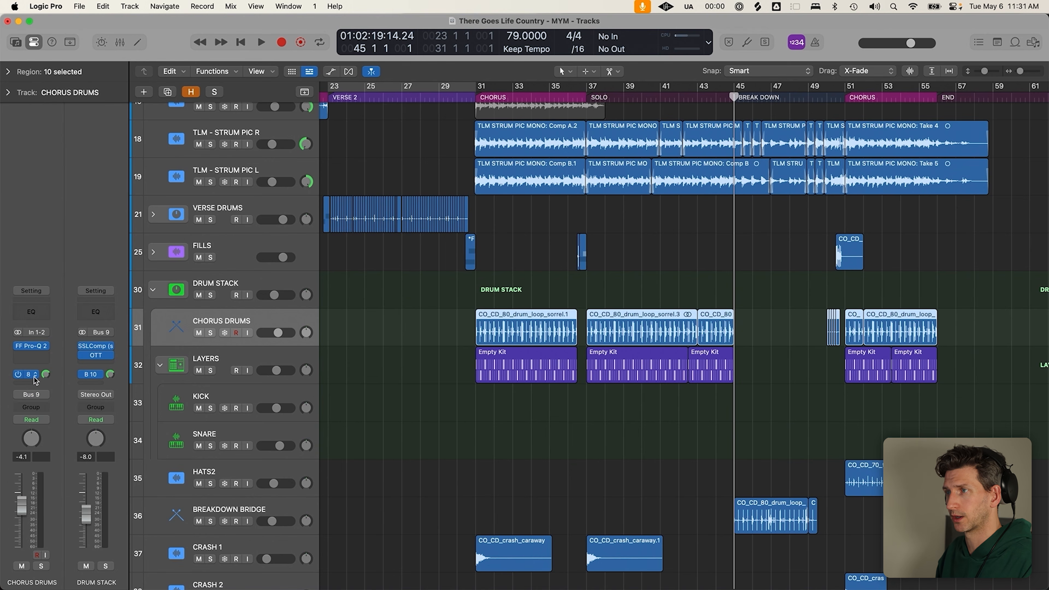
pyautogui.click(43, 374)
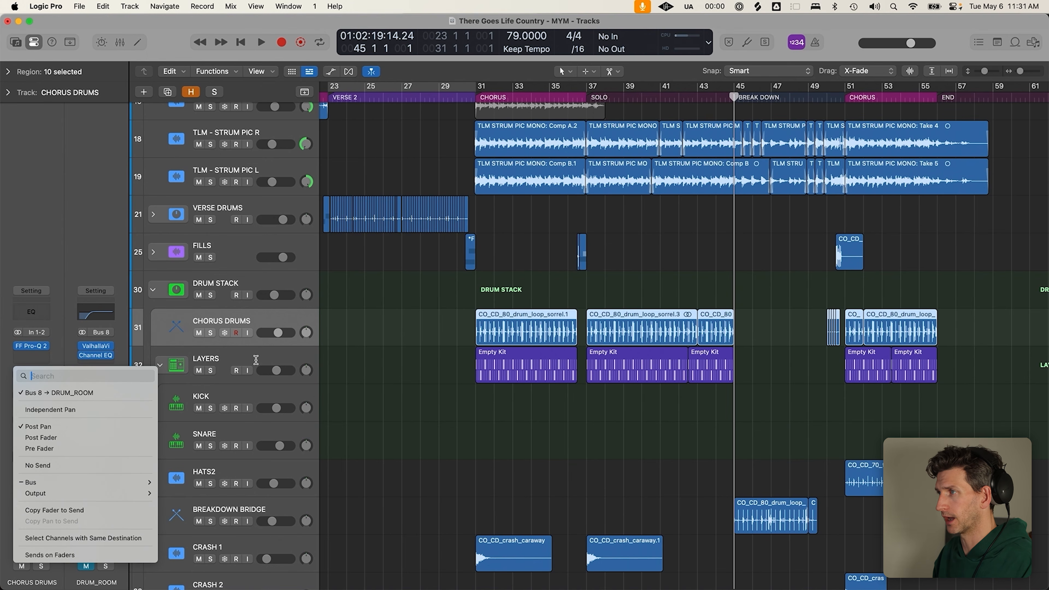
pyautogui.click(256, 360)
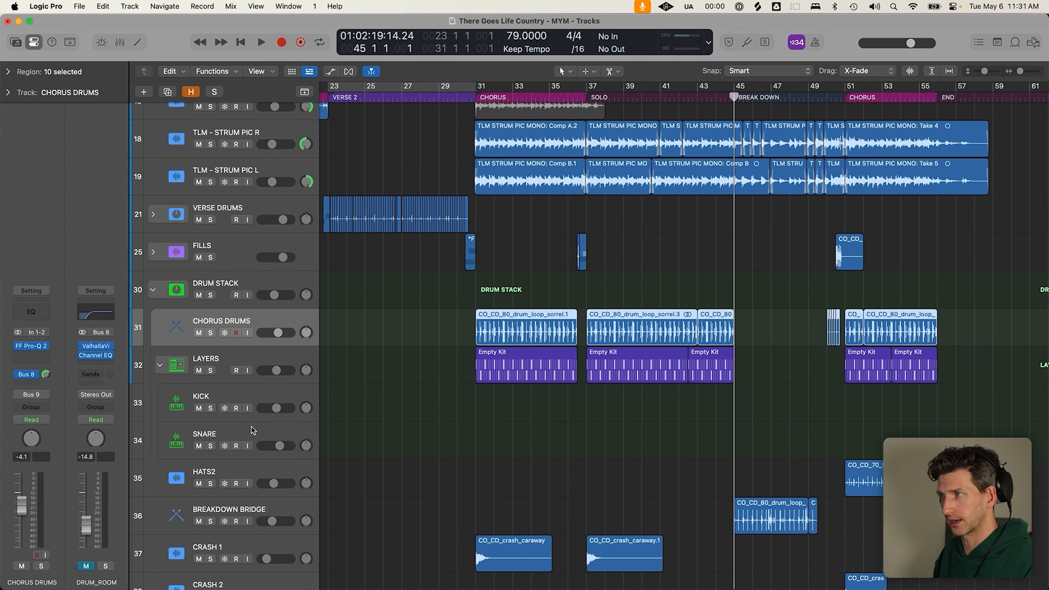
pyautogui.click(158, 367)
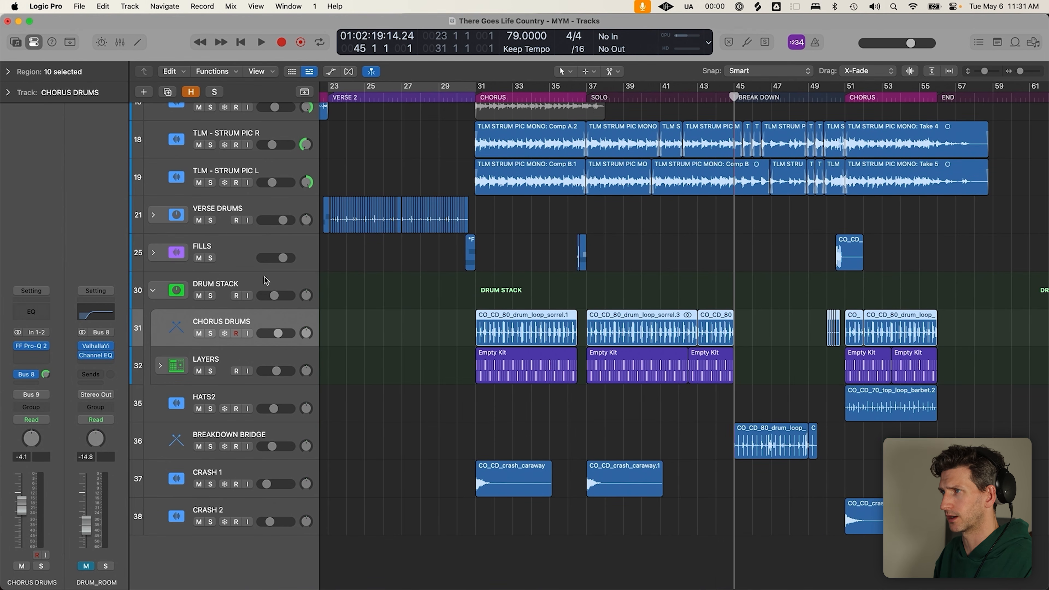
# Check where the DRUM STACK track's send is routed
pyautogui.click(266, 284)
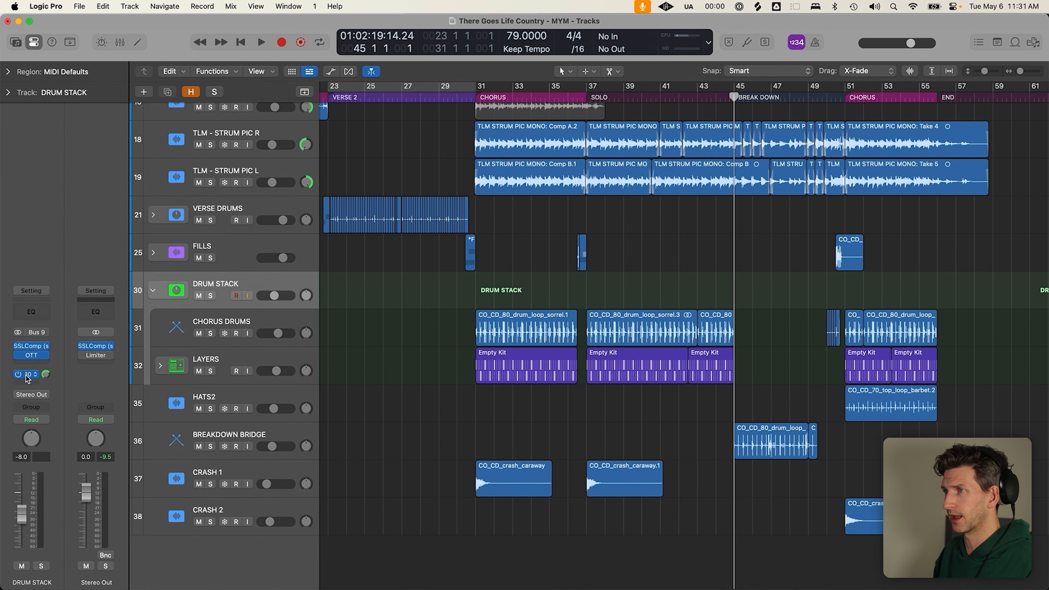
pyautogui.click(36, 376)
pyautogui.click(75, 321)
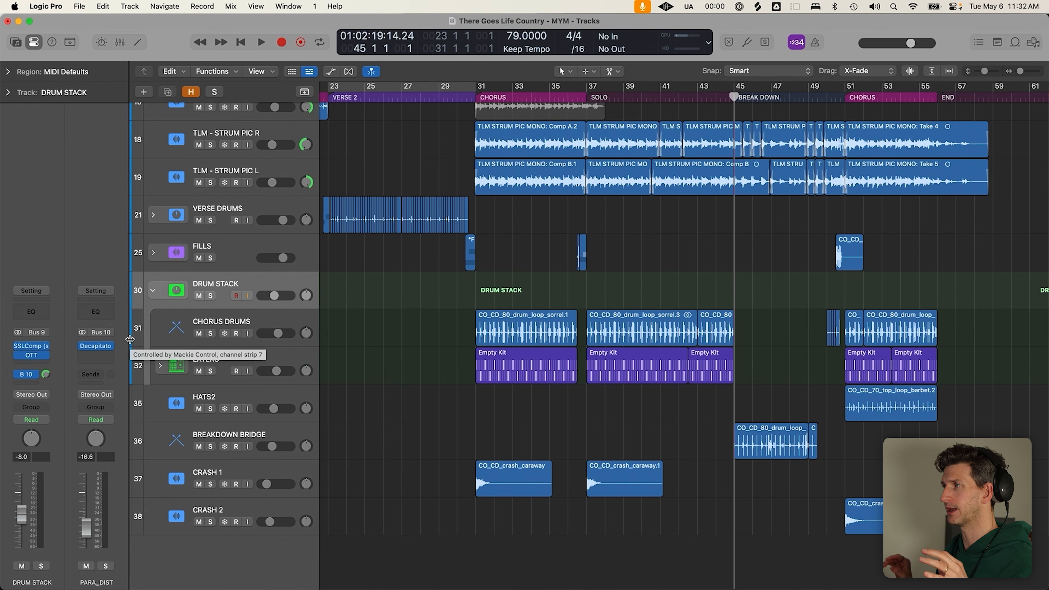
# Collapse the DRUM STACK and scroll the song, placing the playhead at bar 16
pyautogui.click(152, 290)
pyautogui.scroll(-5, 541, 335)
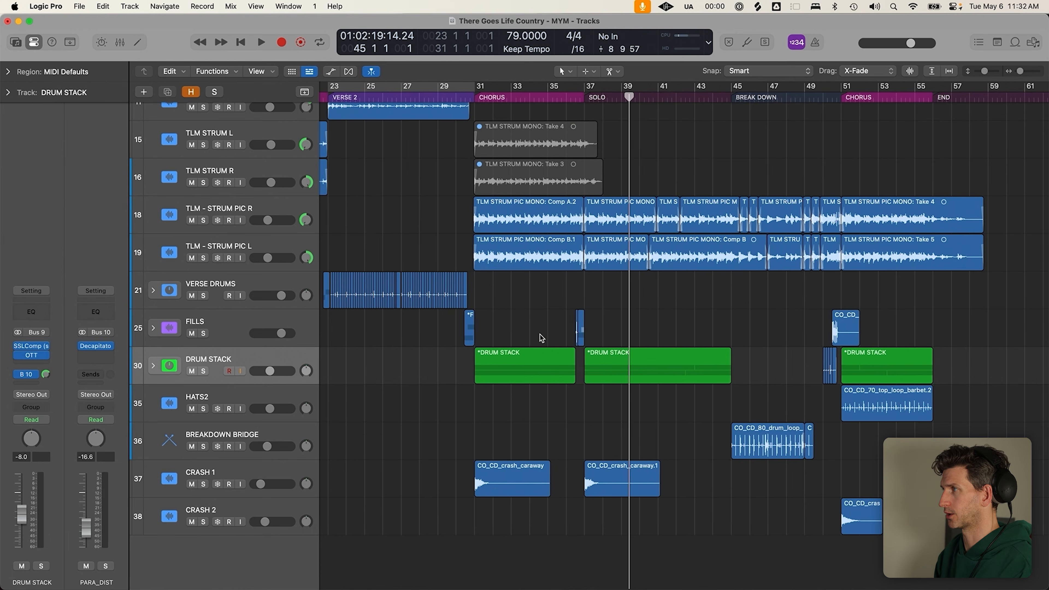
pyautogui.click(442, 97)
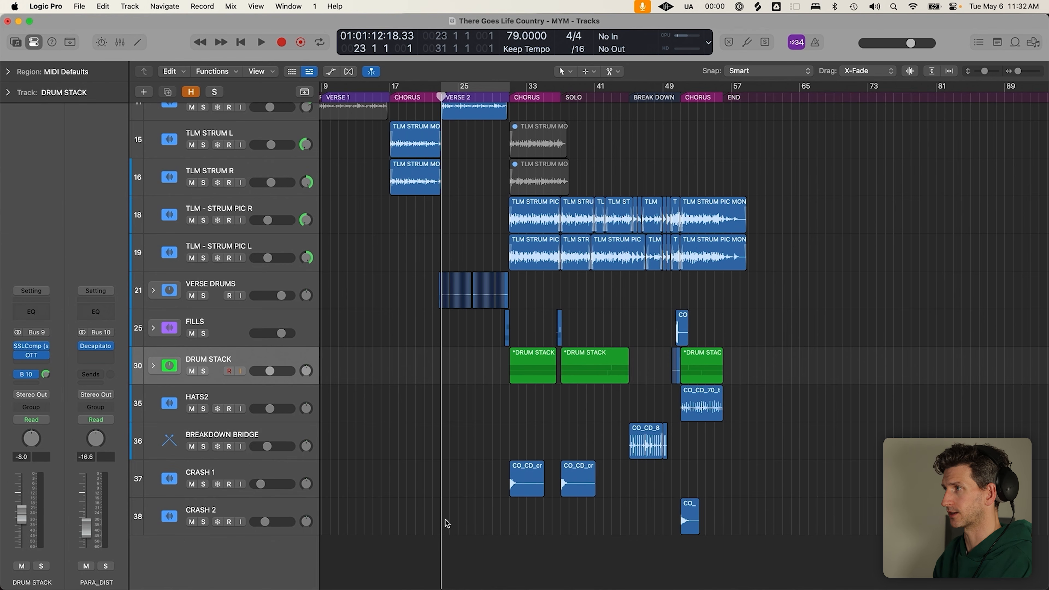
pyautogui.scroll(-1, 478, 484)
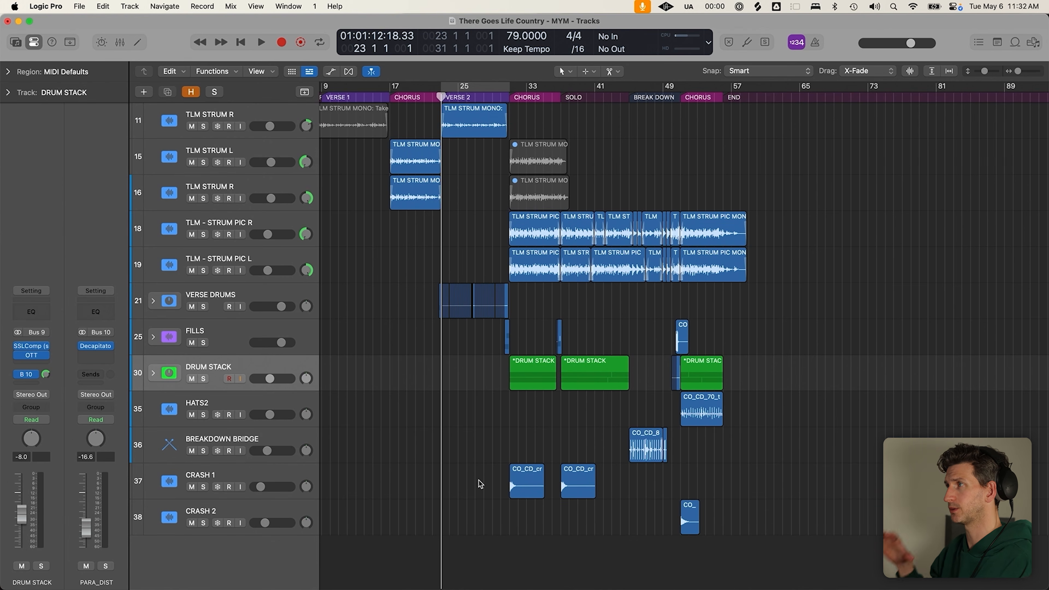
pyautogui.scroll(-2, 479, 484)
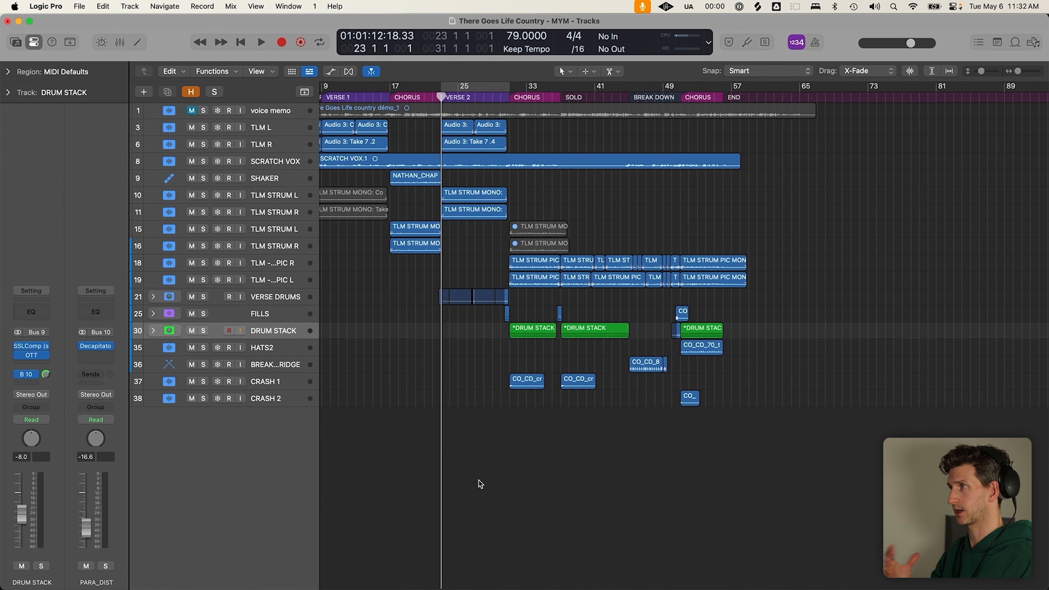
pyautogui.hscroll(-3, 479, 481)
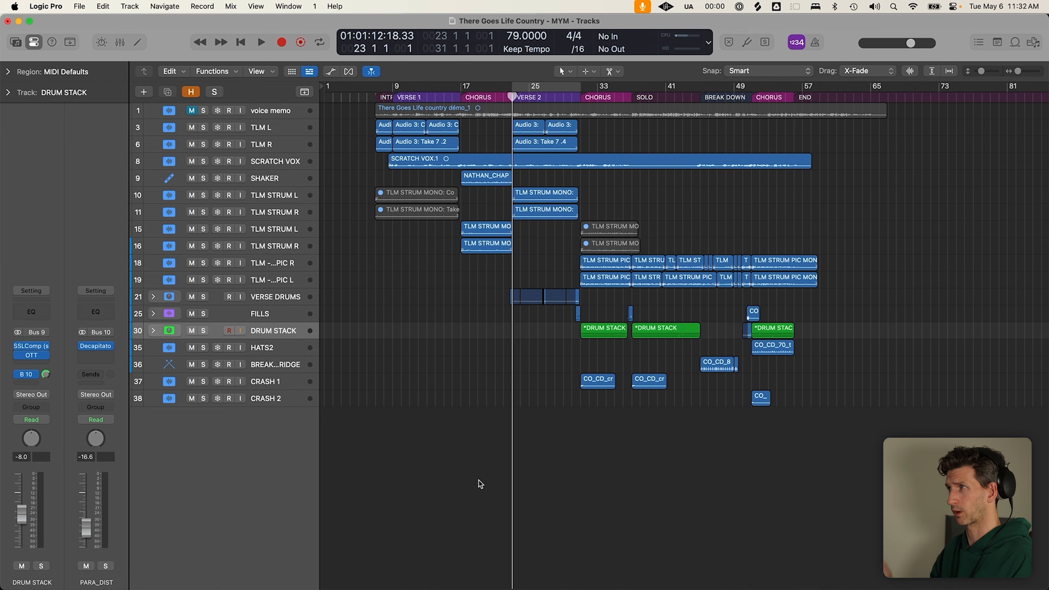
pyautogui.click(453, 95)
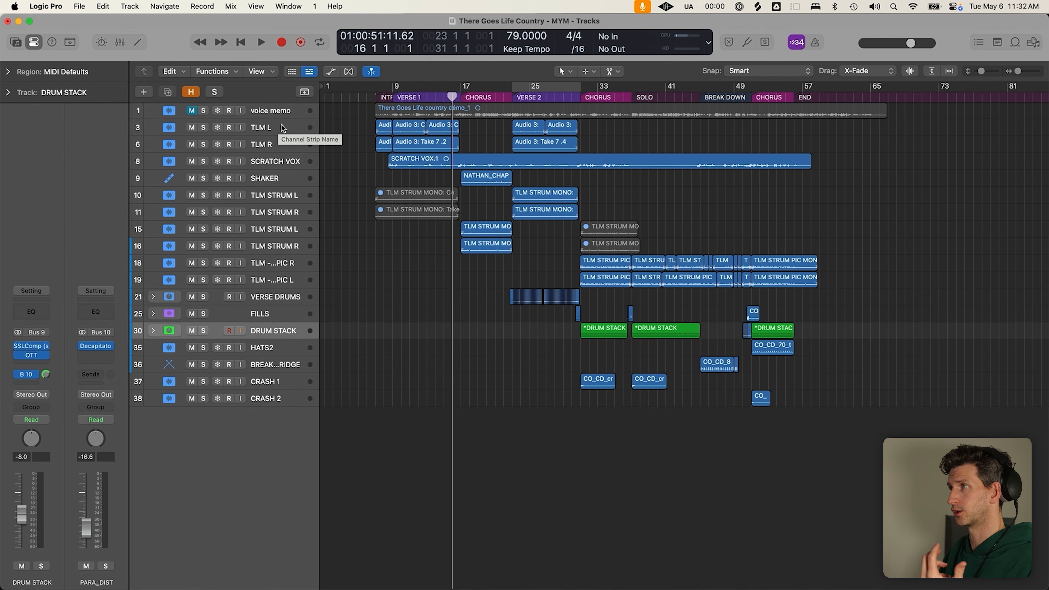
# Select the TLM L, TLM R and shaker regions, auditioning from bars 17 and 33
pyautogui.click(282, 133)
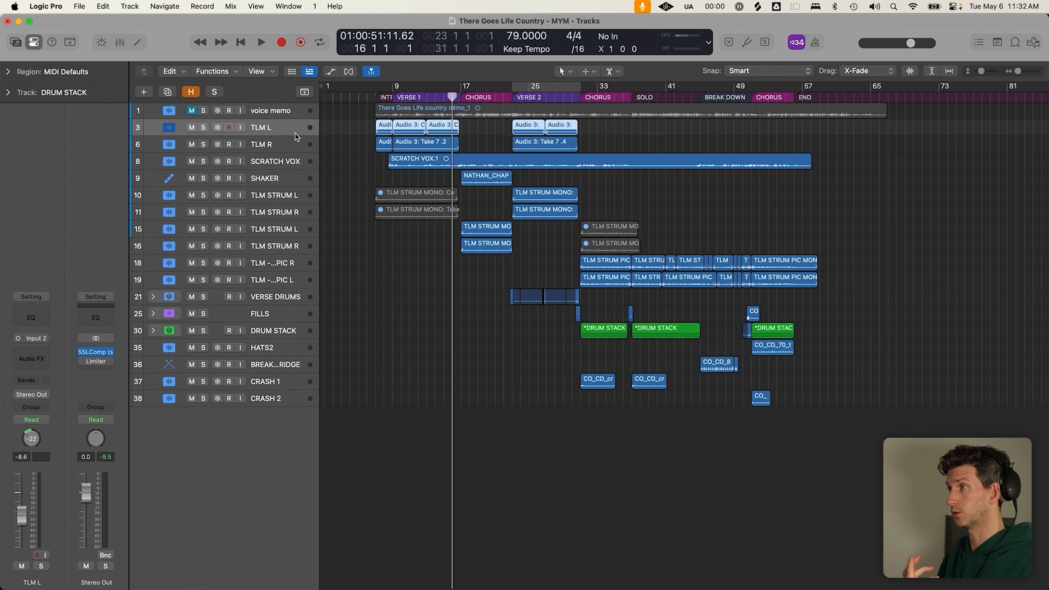
pyautogui.press('Down')
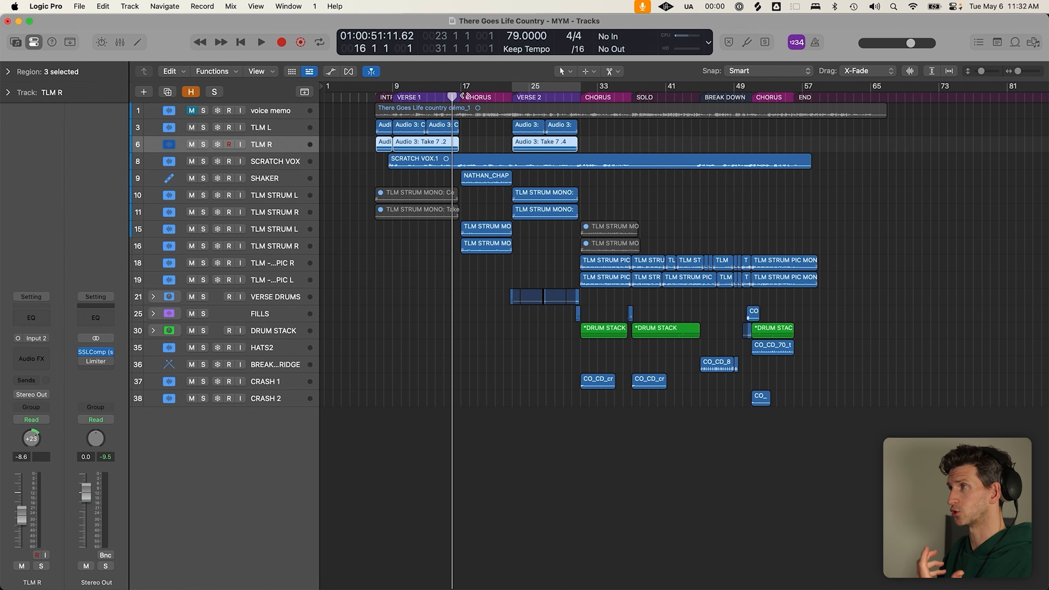
pyautogui.click(466, 96)
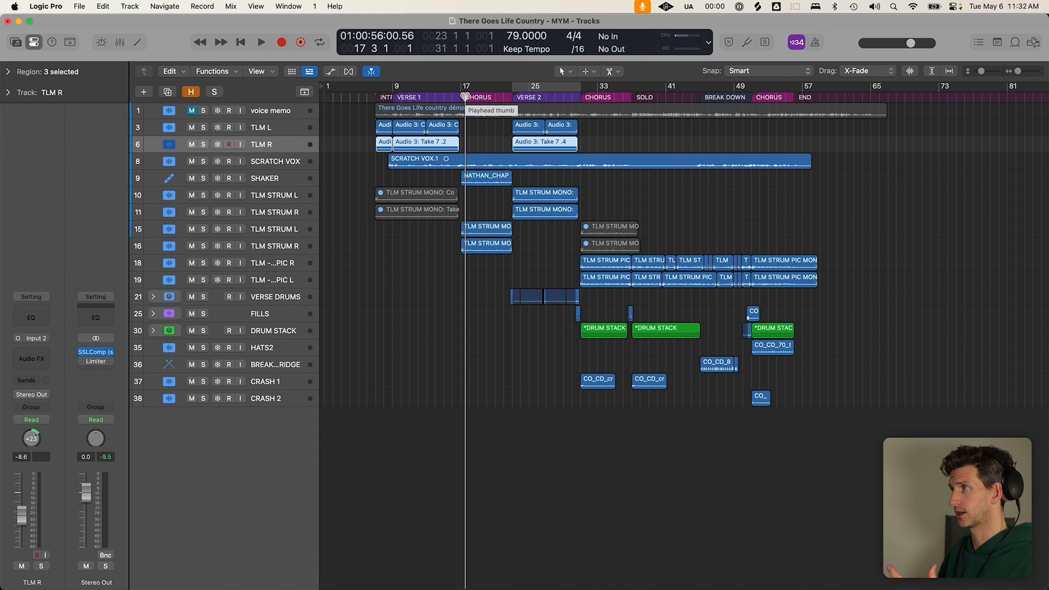
pyautogui.click(487, 181)
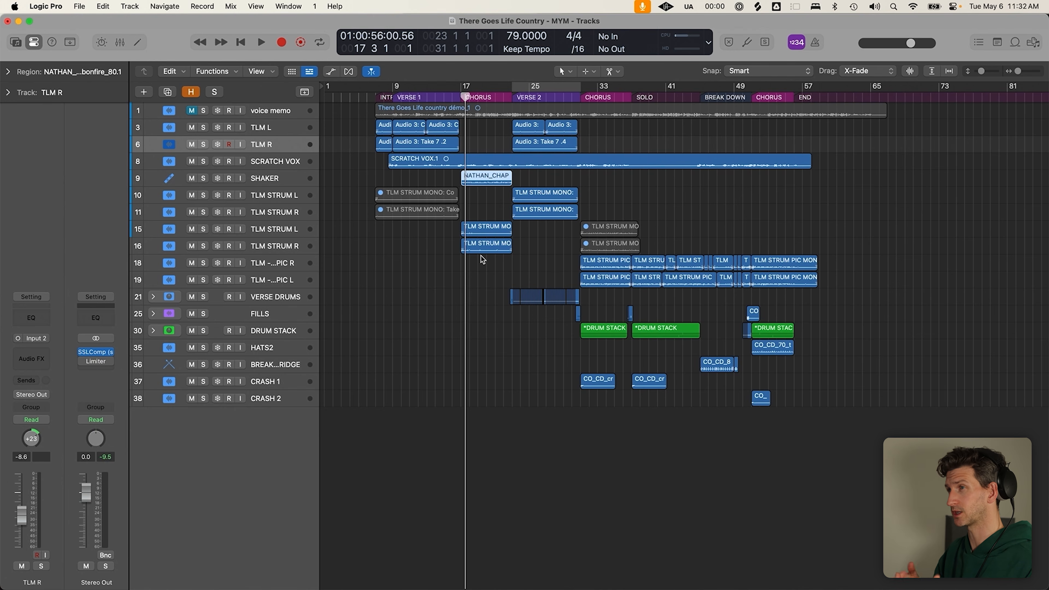
pyautogui.click(260, 129)
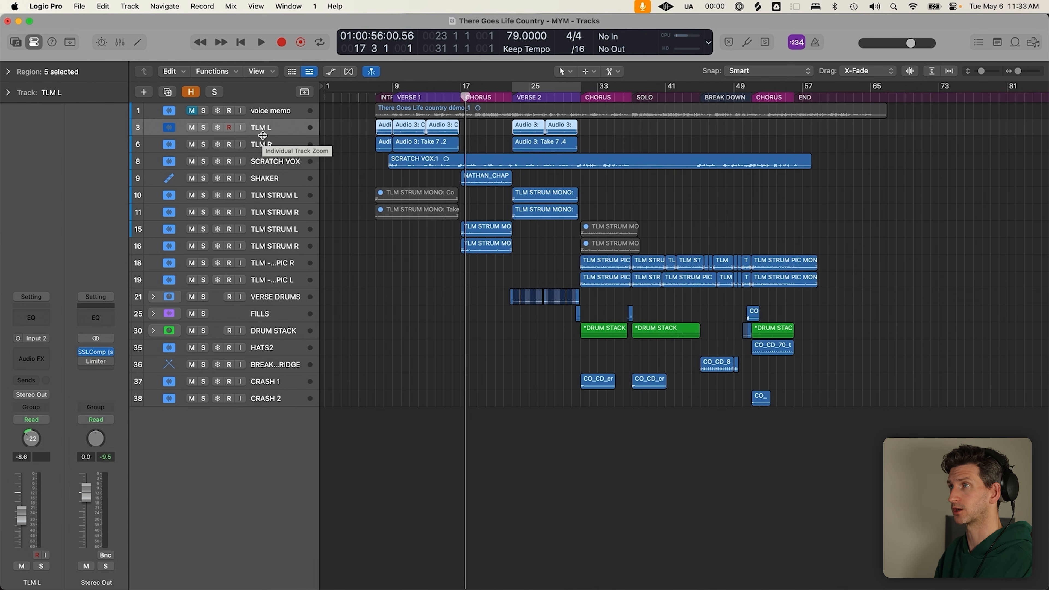
pyautogui.click(602, 99)
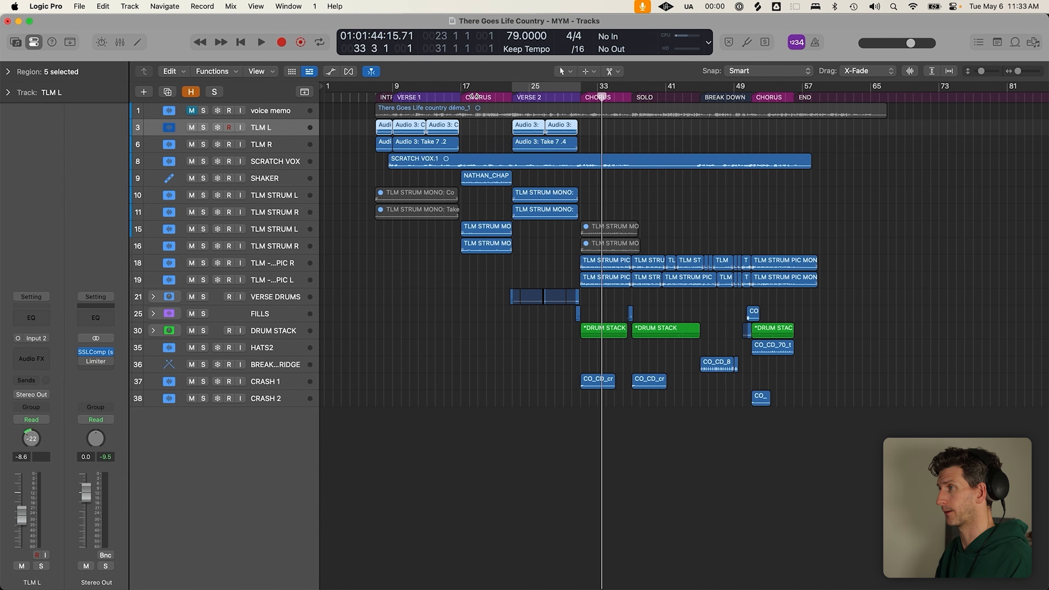
pyautogui.click(348, 410)
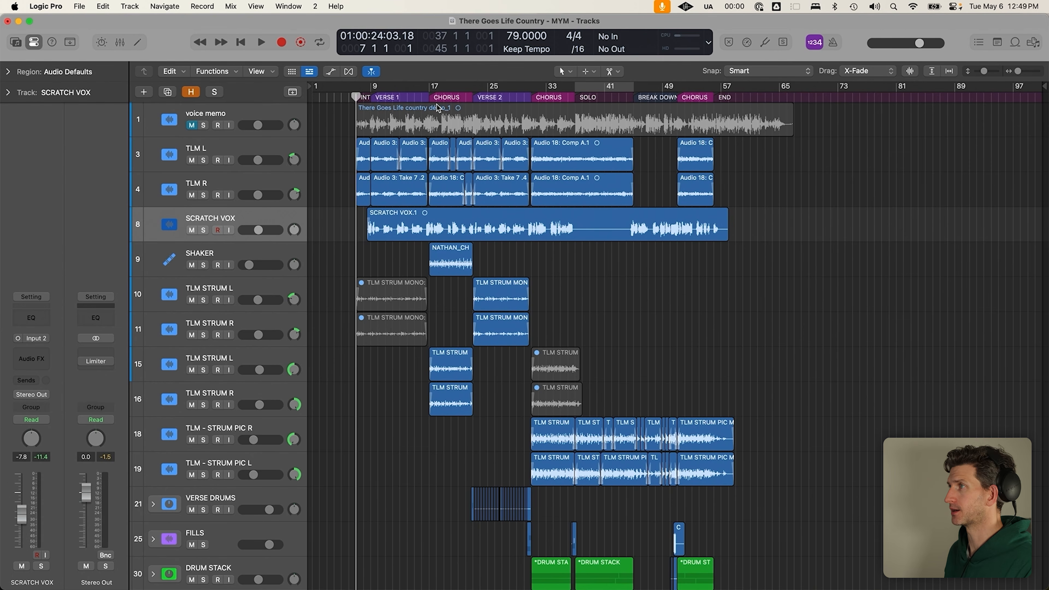
pyautogui.click(432, 97)
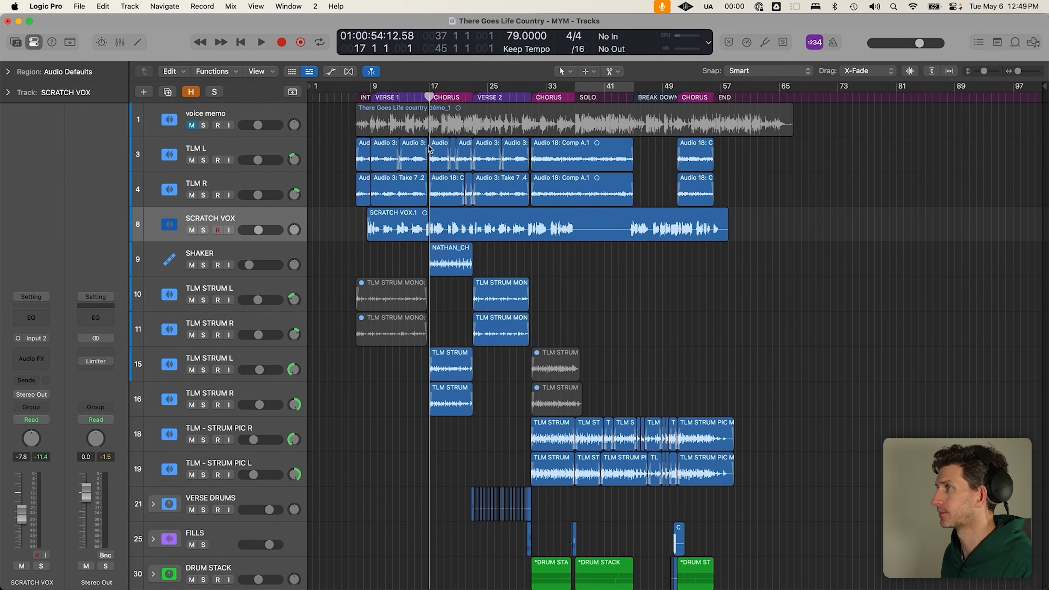
# Marquee-select the TLM L/R regions at bars 17–21, 31–45 and 48–57, clearing each
pyautogui.moveTo(430, 147); pyautogui.dragTo(470, 193)
pyautogui.moveTo(530, 149); pyautogui.dragTo(631, 188)
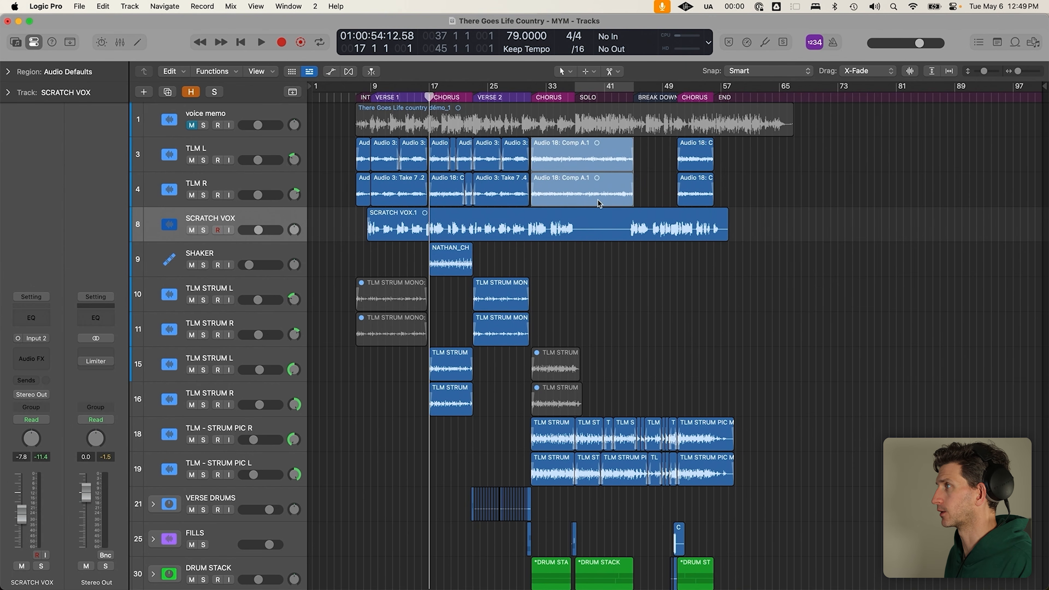
pyautogui.click(667, 192)
pyautogui.moveTo(652, 141); pyautogui.dragTo(721, 190)
pyautogui.click(658, 180)
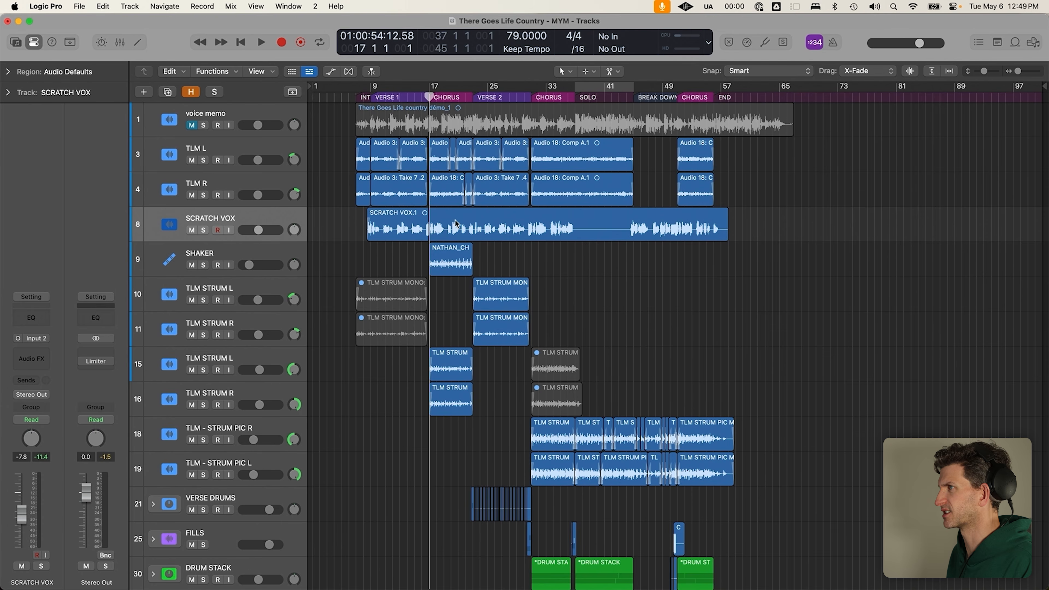
# Shrink track heights, select the SCRATCH VOX.1 region, and show the Track menu
pyautogui.press('super+Up')
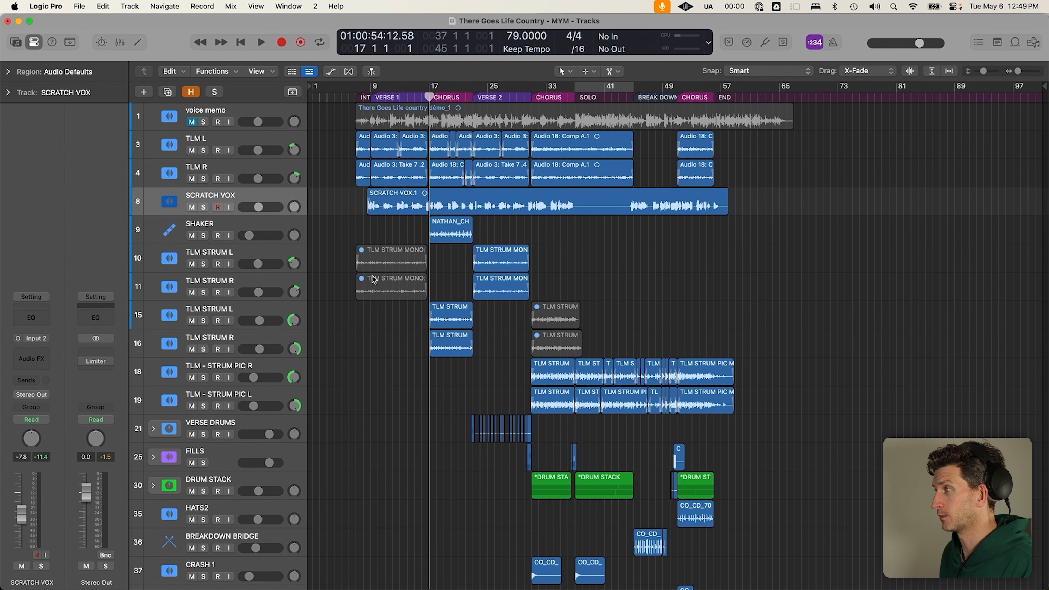
pyautogui.press('super+Up')
pyautogui.click(283, 188)
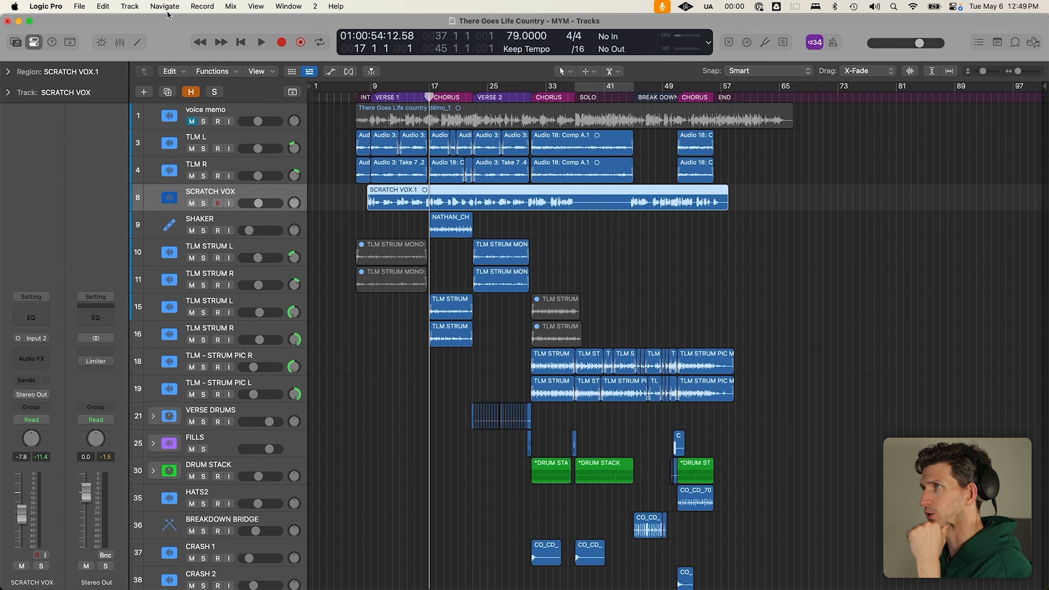
pyautogui.click(125, 5)
# Add a new track below SCRATCH VOX, name it BASS, and arm it for recording
pyautogui.click(136, 38)
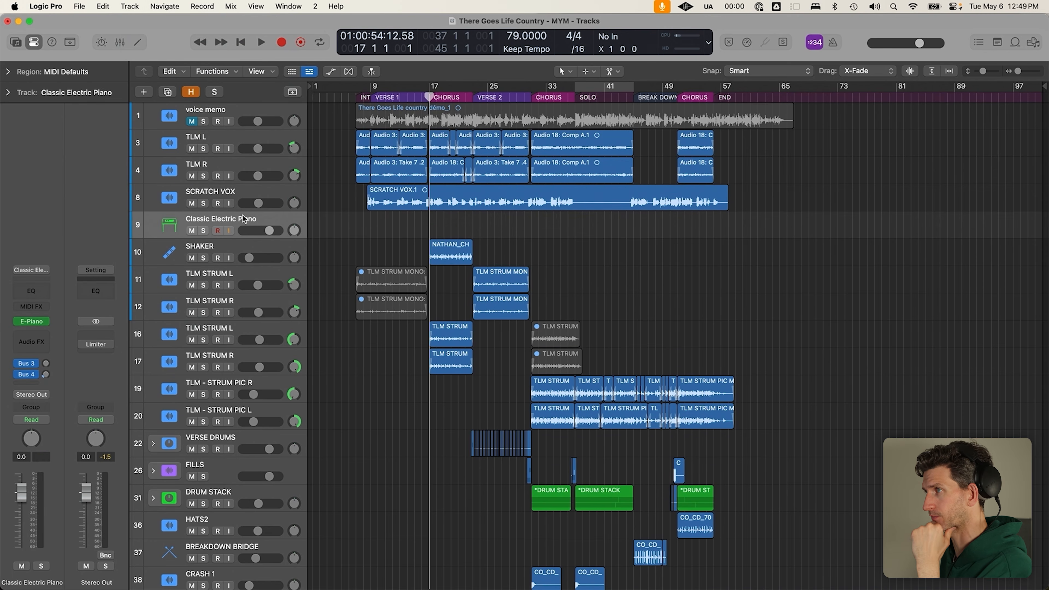
pyautogui.doubleClick(242, 215)
pyautogui.write('BASS')
pyautogui.press('Return')
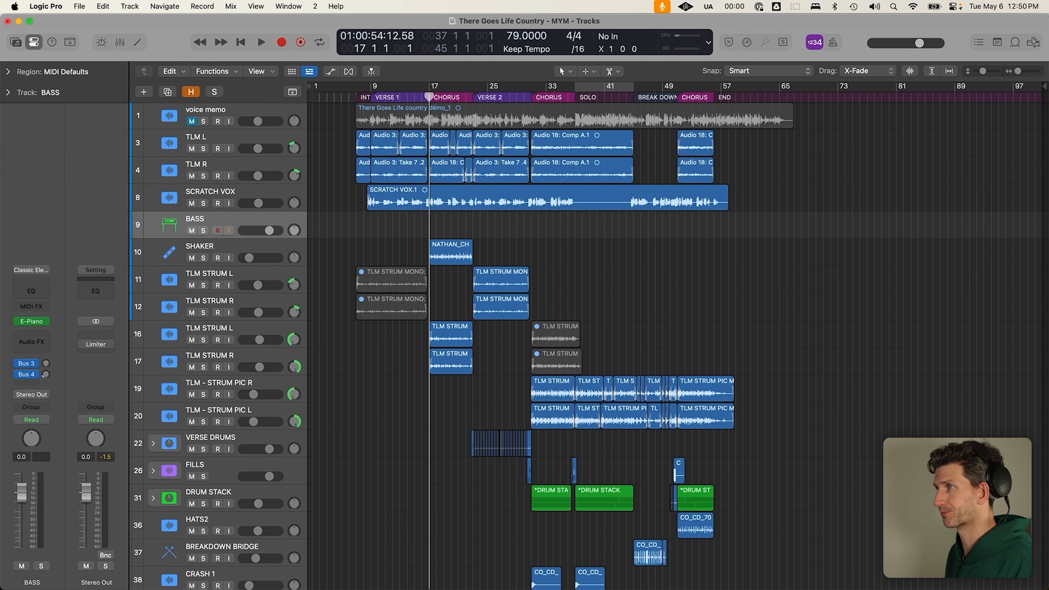
pyautogui.click(217, 230)
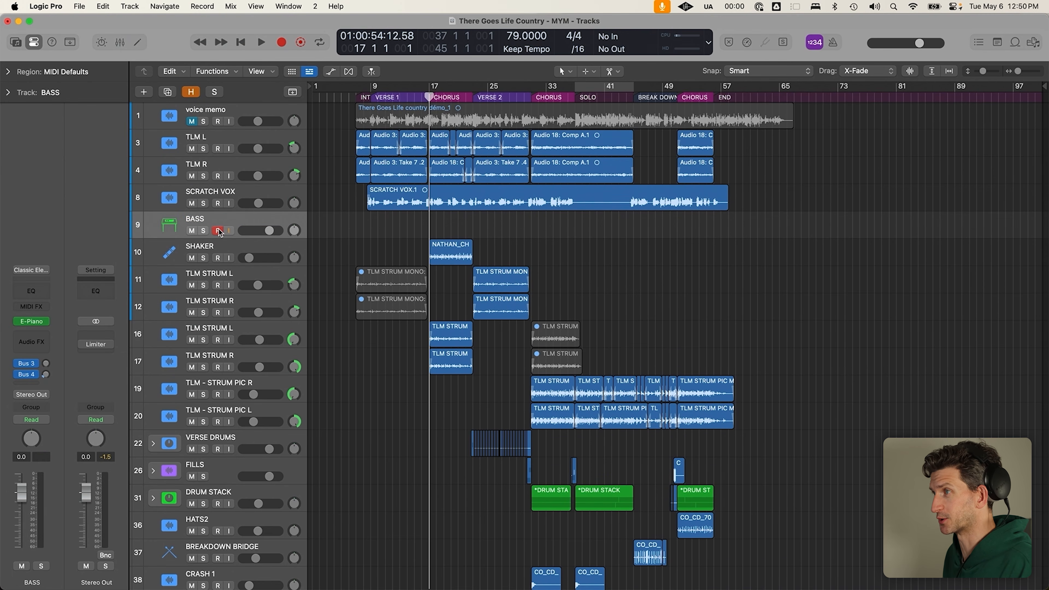
# Load Spectrasonics Trilian in stereo as the BASS track's instrument
pyautogui.click(46, 322)
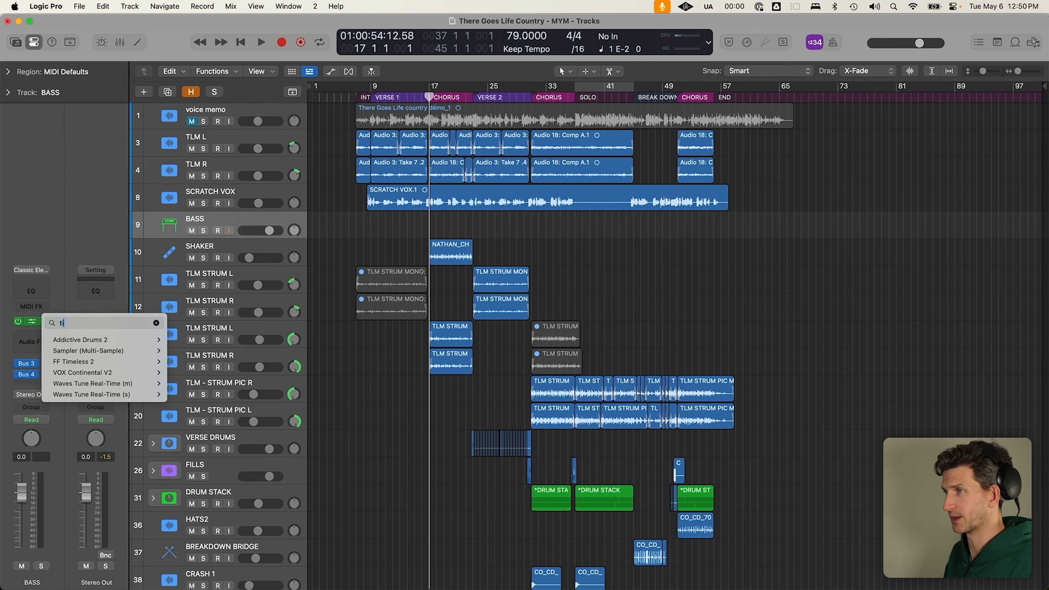
pyautogui.write('trill')
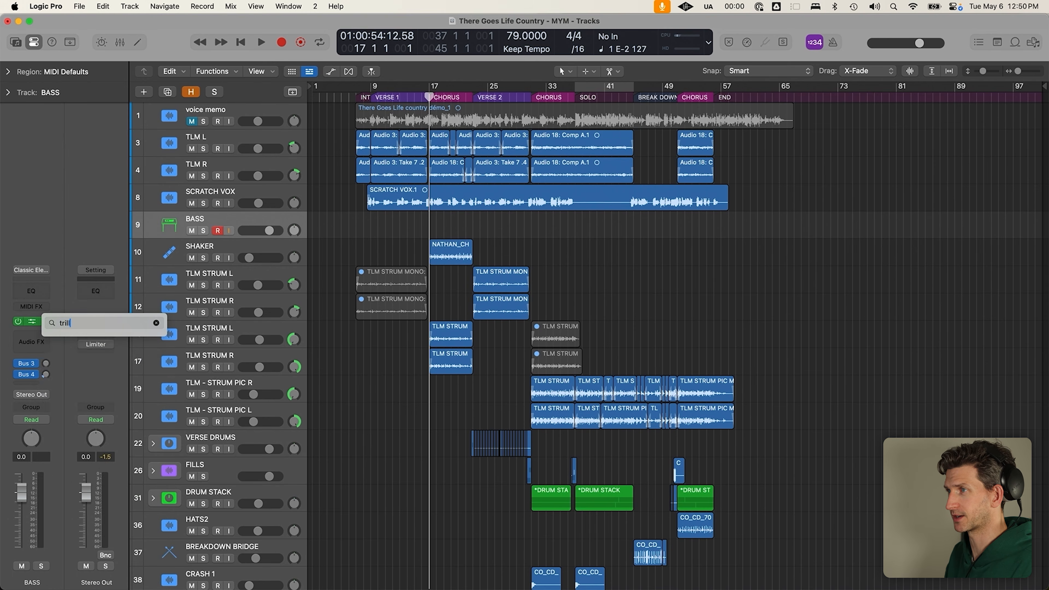
pyautogui.press('BackSpace')
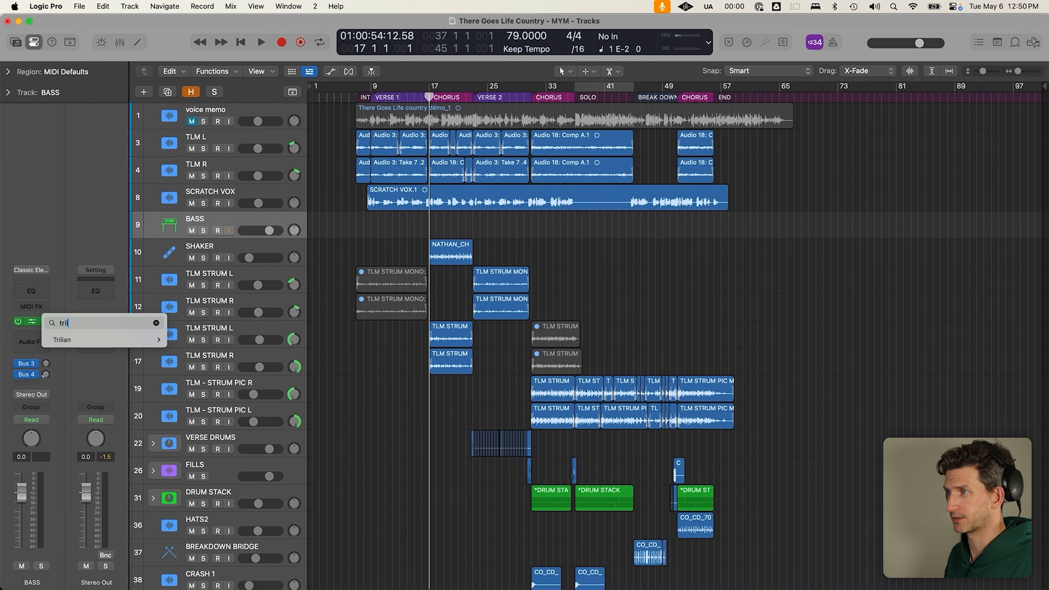
pyautogui.press('Down')
pyautogui.press('Right')
pyautogui.press('Return')
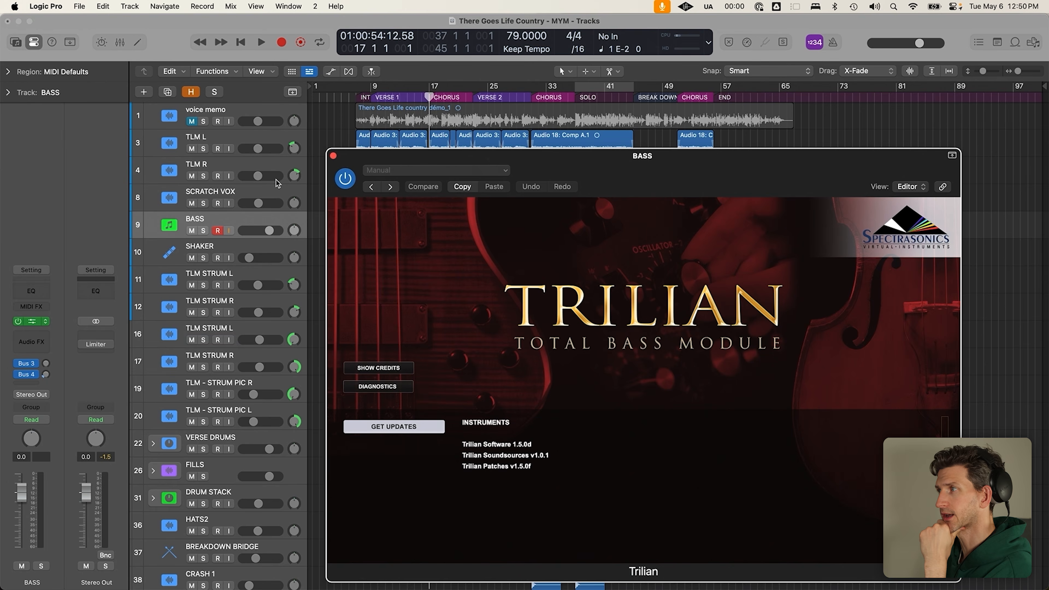
# Position the Trilian window and browse its bass patches by type
pyautogui.moveTo(699, 173); pyautogui.dragTo(565, 104)
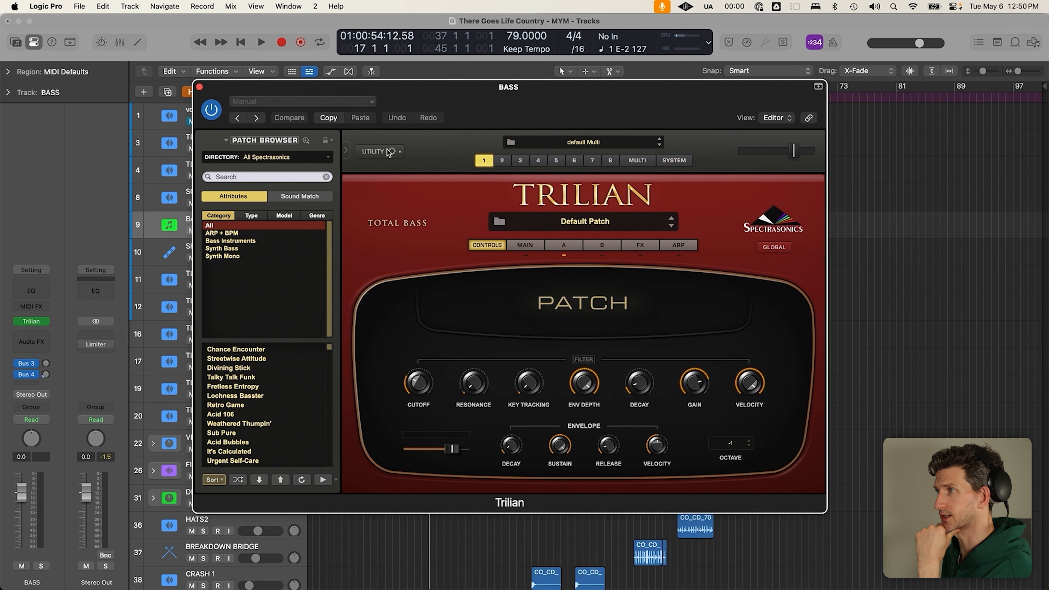
pyautogui.click(302, 240)
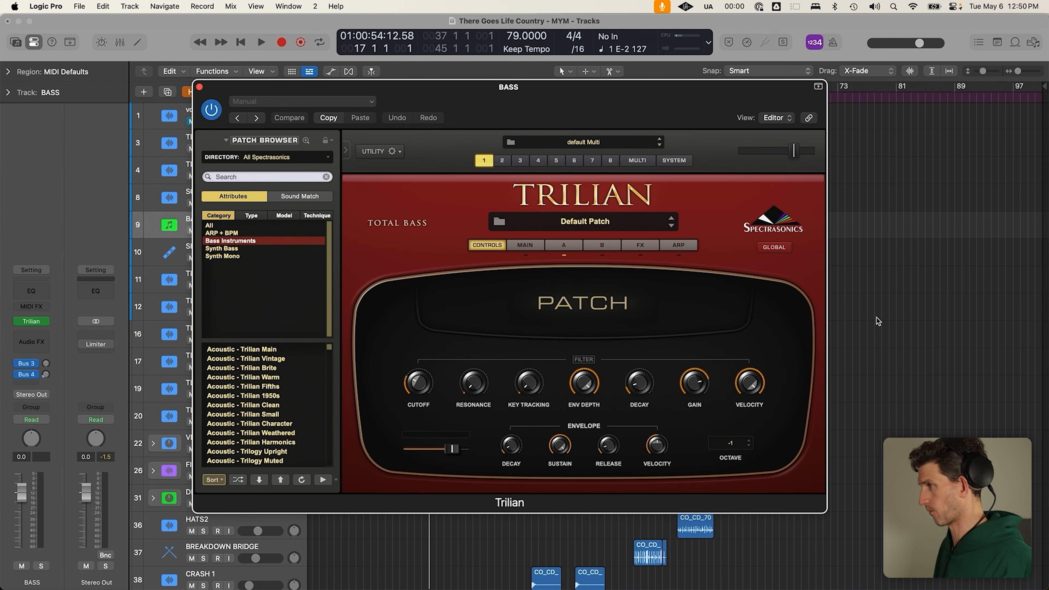
pyautogui.press('super+comma')
pyautogui.click(330, 139)
pyautogui.click(277, 118)
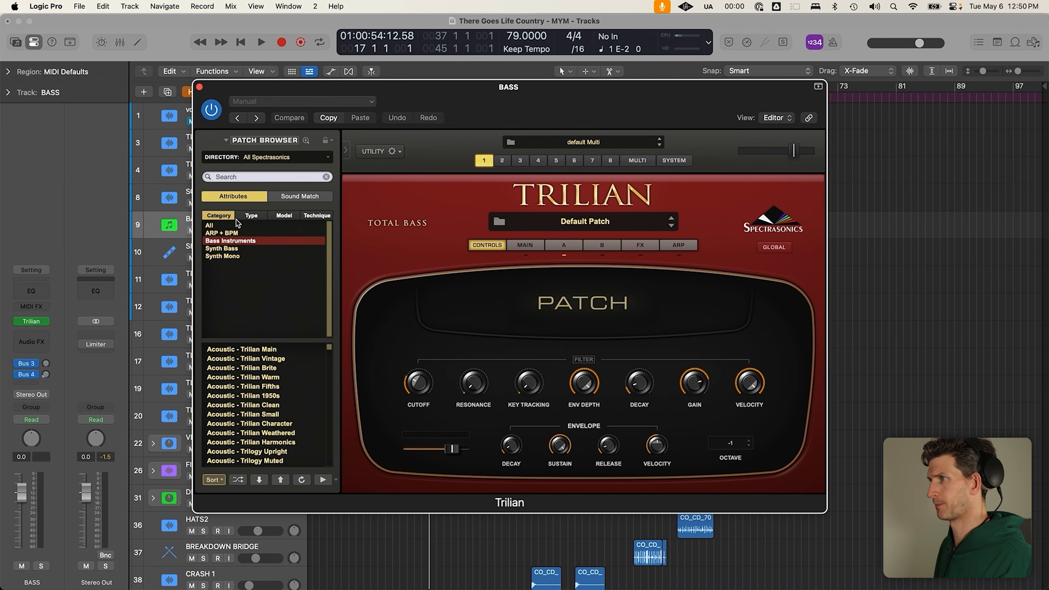
pyautogui.click(252, 216)
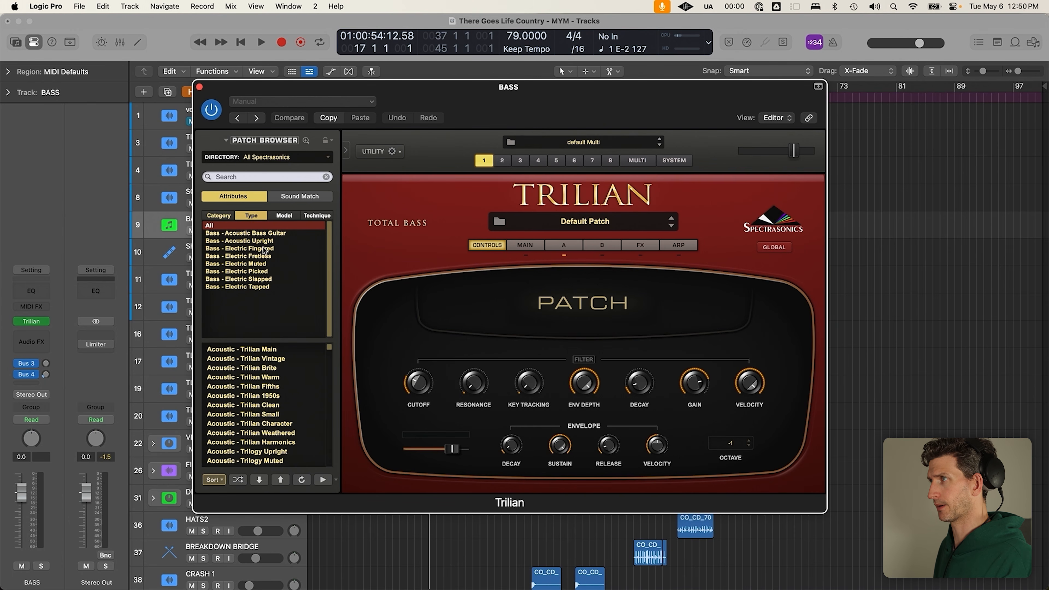
pyautogui.moveTo(517, 107); pyautogui.dragTo(567, 129)
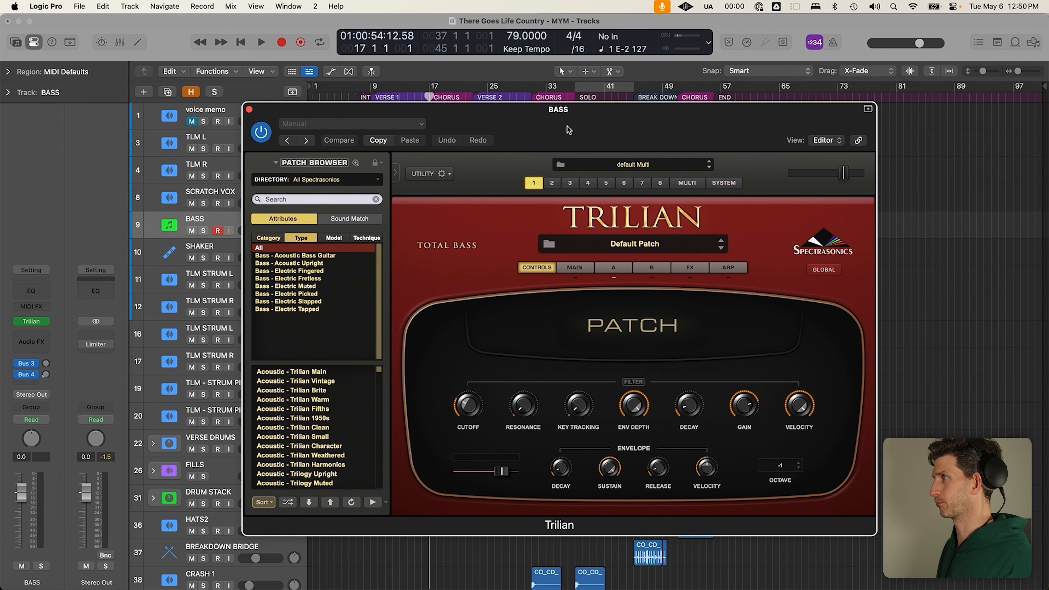
# Load Bass - Electric Muted > Clean Fender > Clean Fender Mute, solo BASS, close Trilian
pyautogui.click(324, 286)
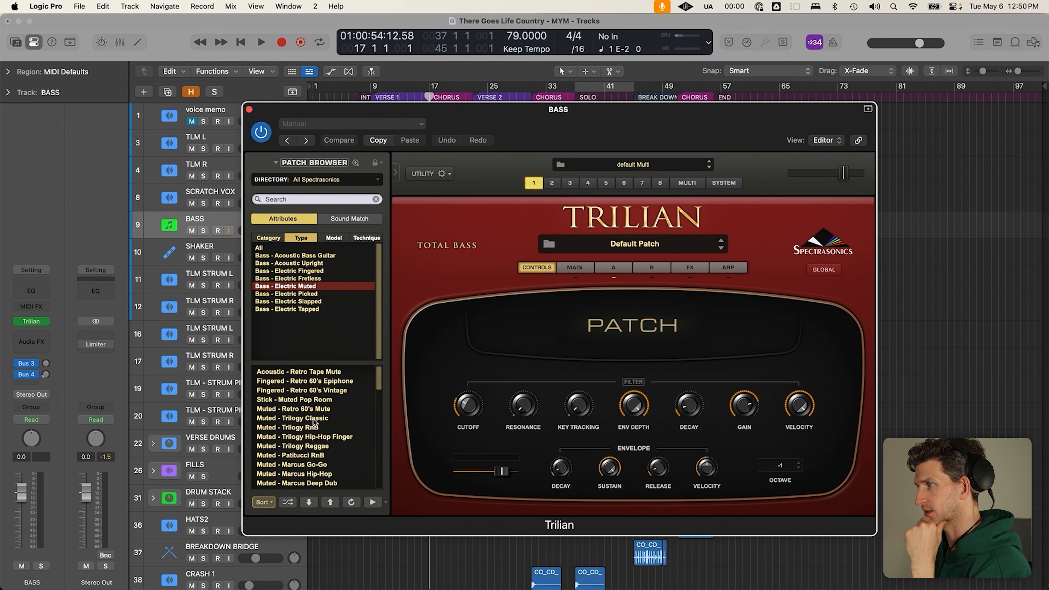
pyautogui.click(329, 239)
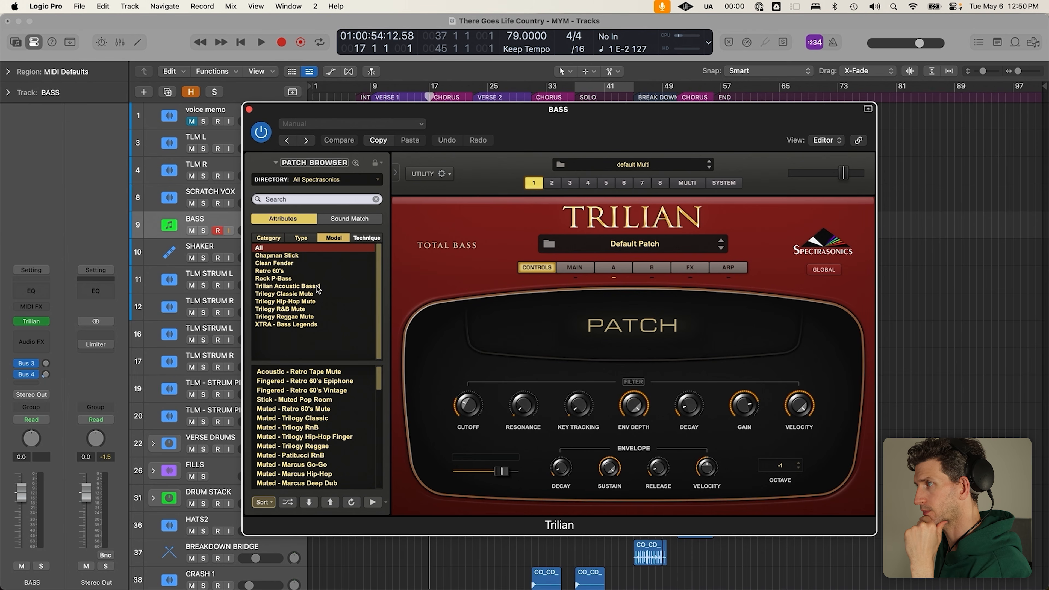
pyautogui.click(308, 263)
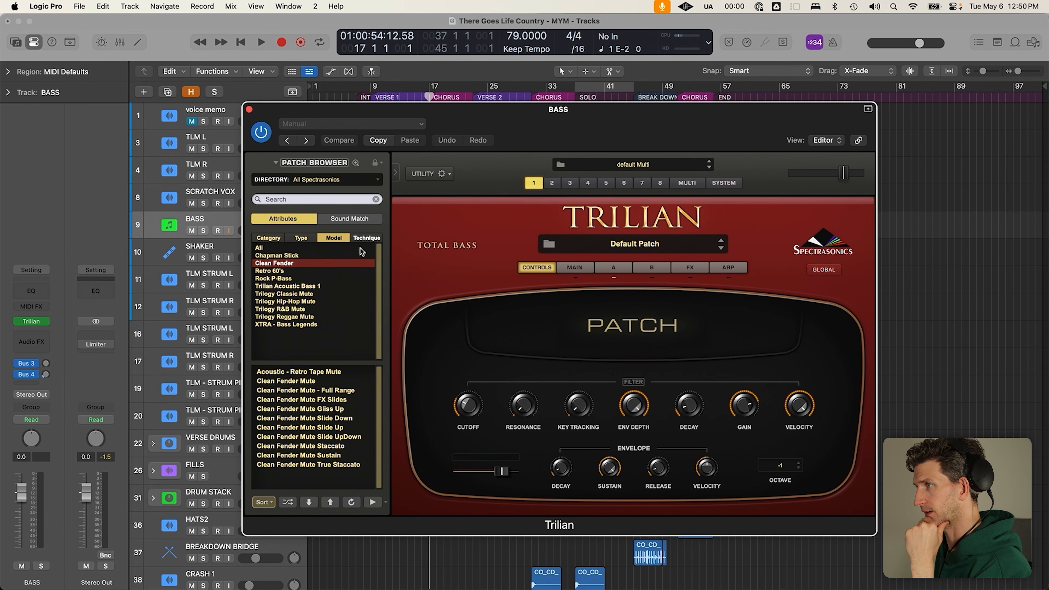
pyautogui.click(327, 381)
pyautogui.click(203, 231)
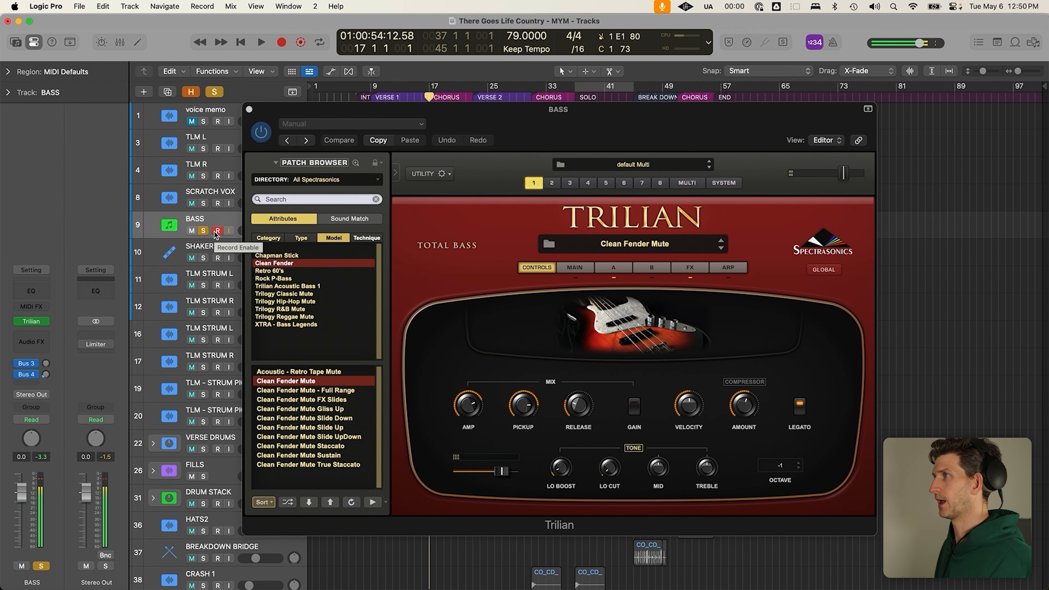
pyautogui.click(250, 110)
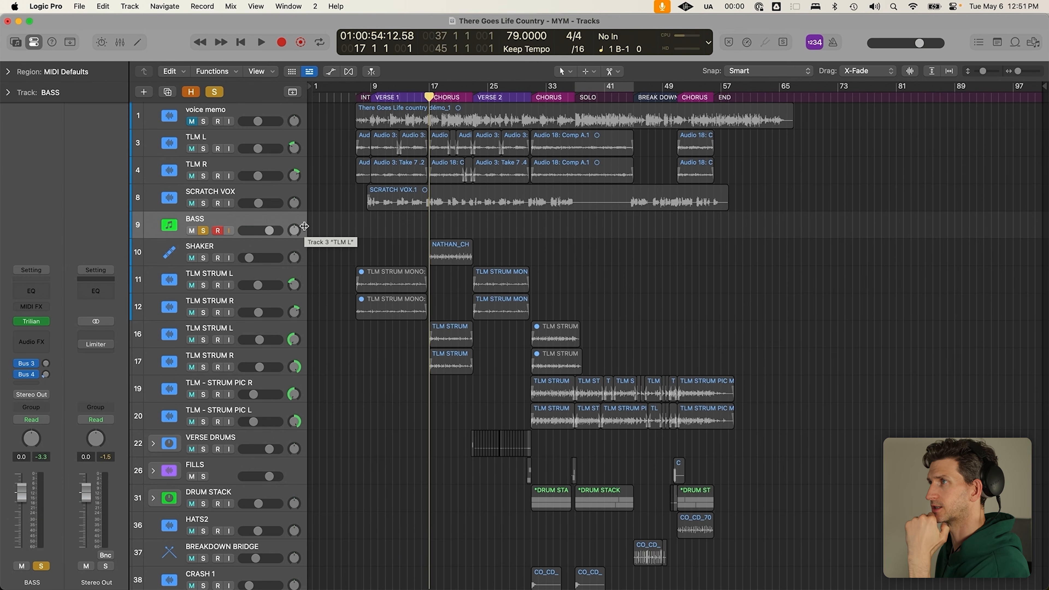
# Clear all solos, try a cycle range from bar 17 to 23, then turn cycle off
pyautogui.click(214, 93)
pyautogui.click(416, 97)
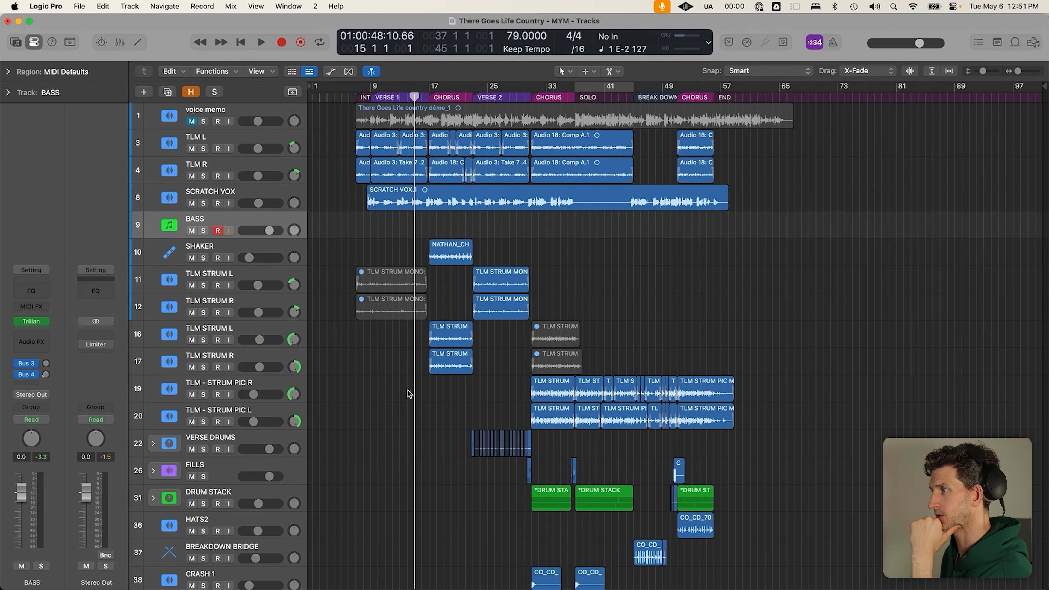
pyautogui.click(398, 309)
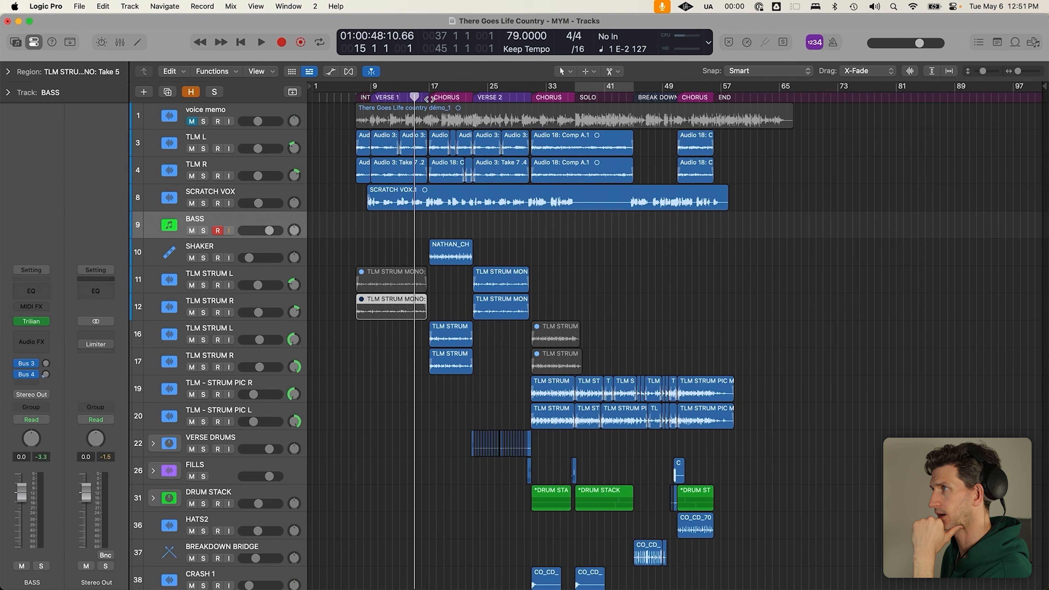
pyautogui.moveTo(430, 87); pyautogui.dragTo(474, 102)
pyautogui.click(453, 227)
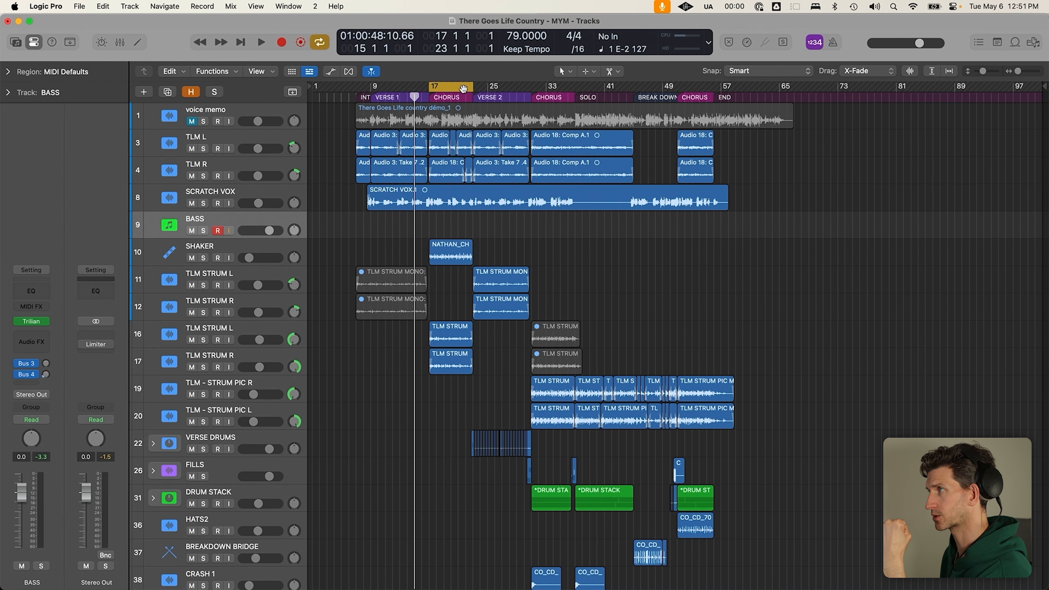
pyautogui.click(430, 98)
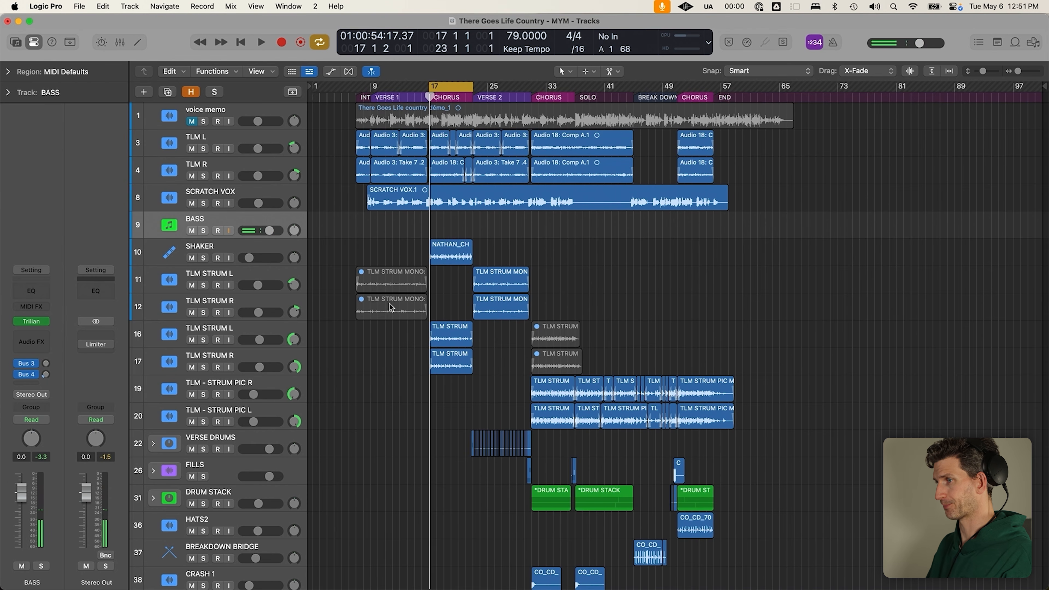
pyautogui.press('c')
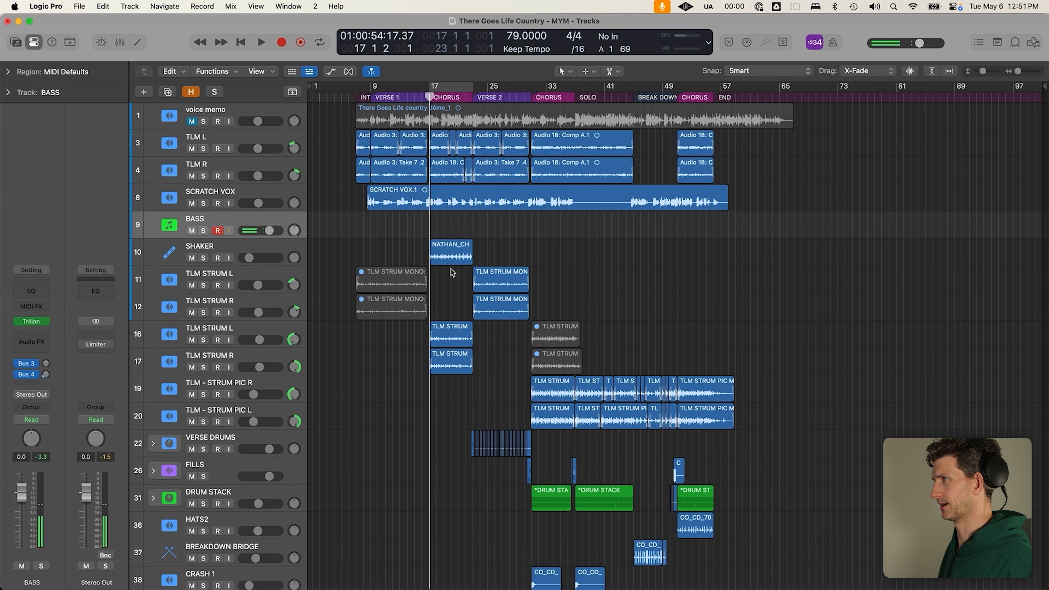
# Define a cycle from bar 23 to 31, then shift it to start at bar 31
pyautogui.click(473, 98)
pyautogui.moveTo(473, 86); pyautogui.dragTo(532, 87)
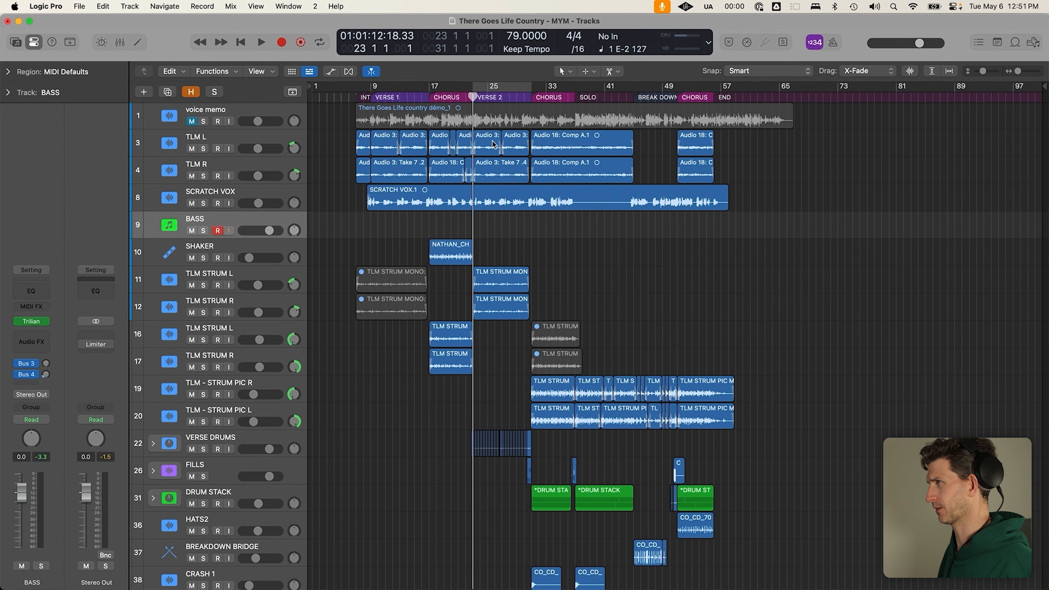
pyautogui.click(522, 88)
pyautogui.moveTo(522, 88); pyautogui.dragTo(780, 100)
pyautogui.press('c')
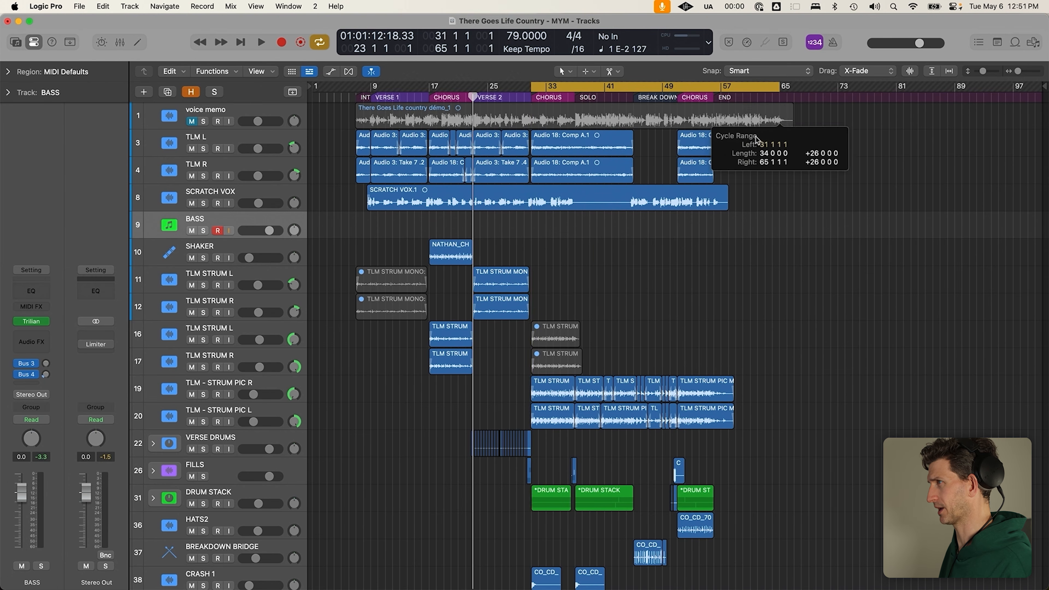
# Toggle cycle, park the playhead near bar 16, and open the Library with Y
pyautogui.press('c')
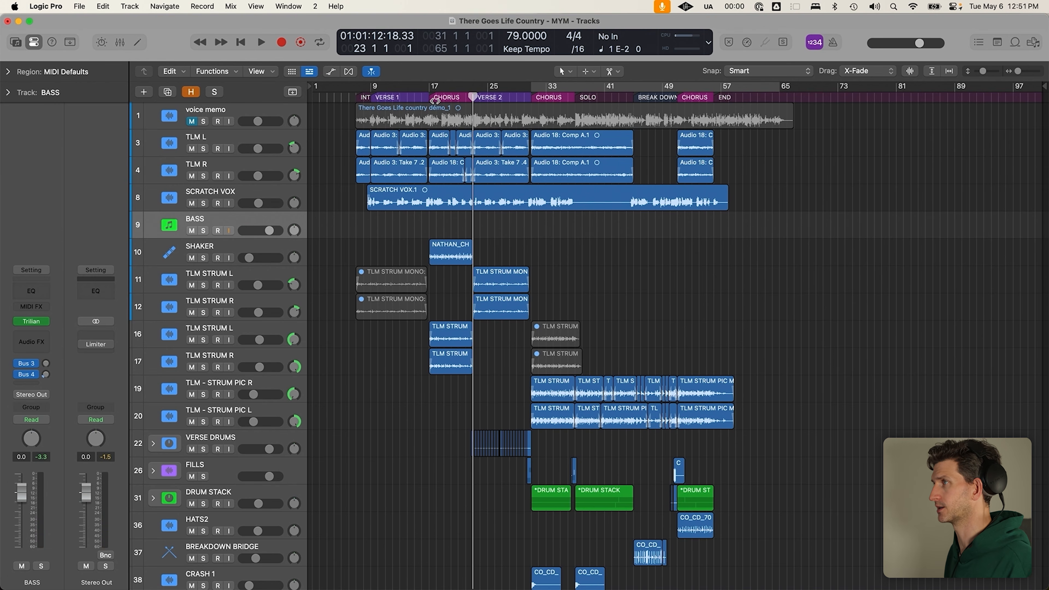
pyautogui.click(429, 97)
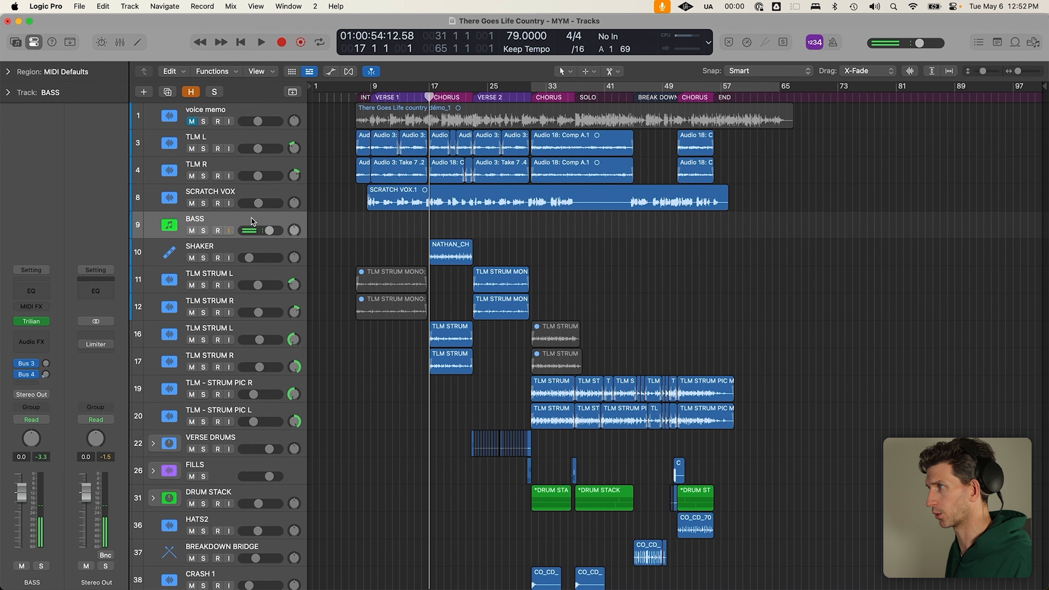
pyautogui.click(422, 99)
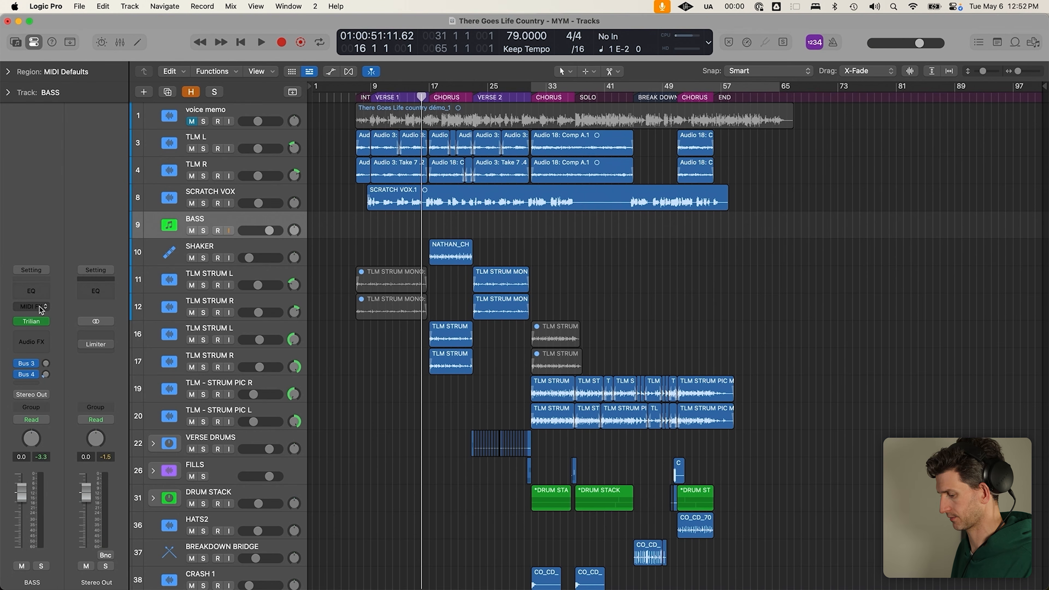
pyautogui.press('y')
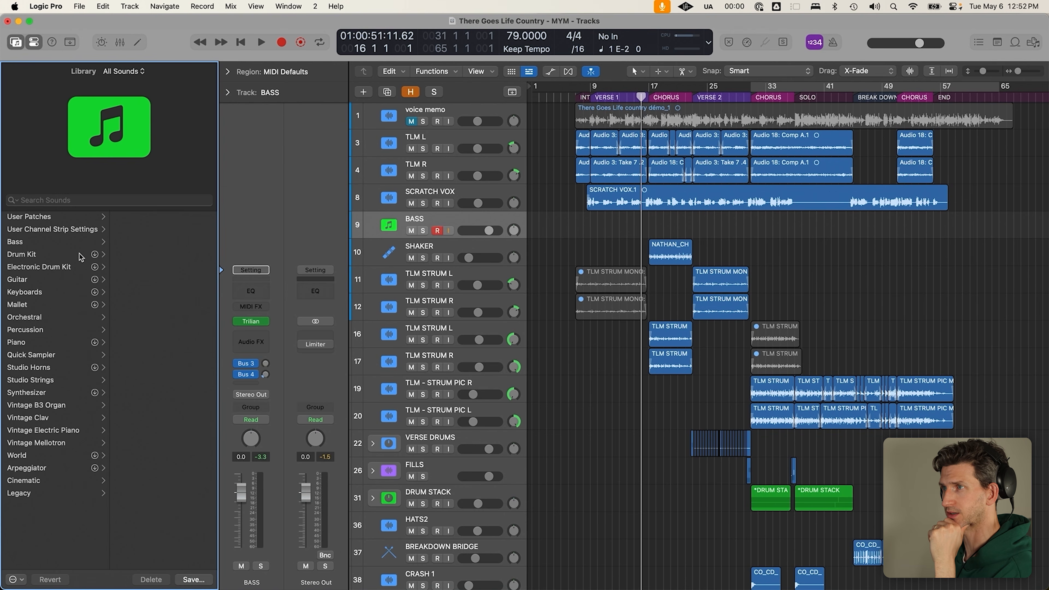
# Duplicate the BASS track and load the Bass > Crunchy Pop patch onto the new track
pyautogui.click(47, 246)
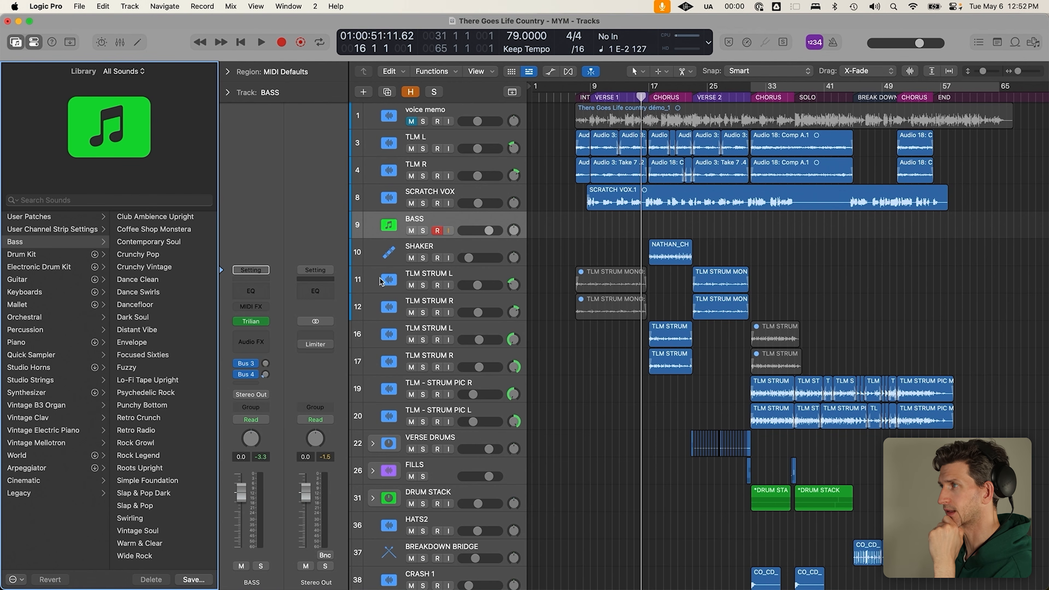
pyautogui.press('super+d')
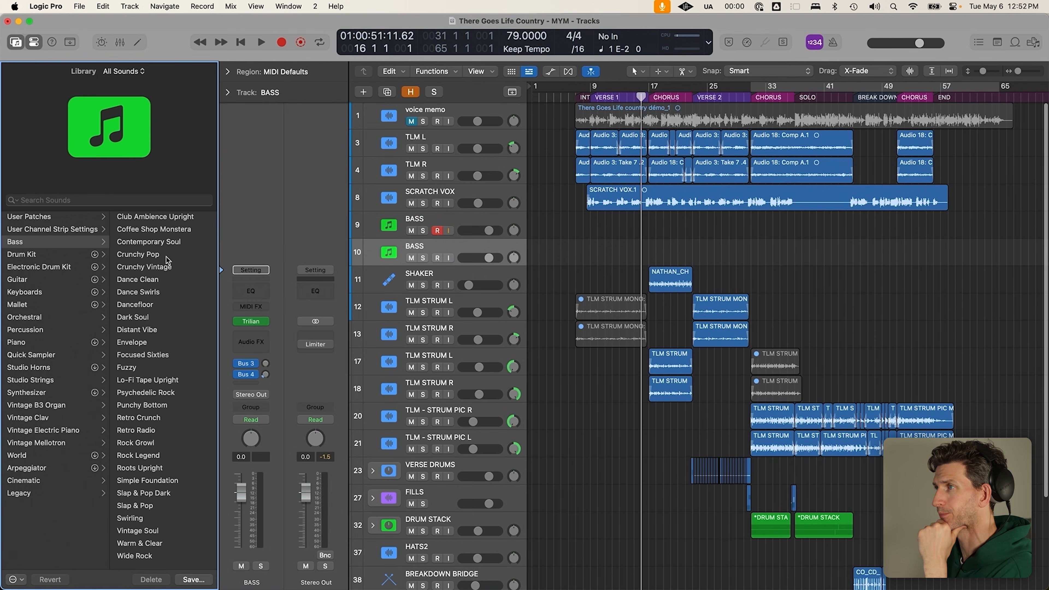
pyautogui.click(70, 244)
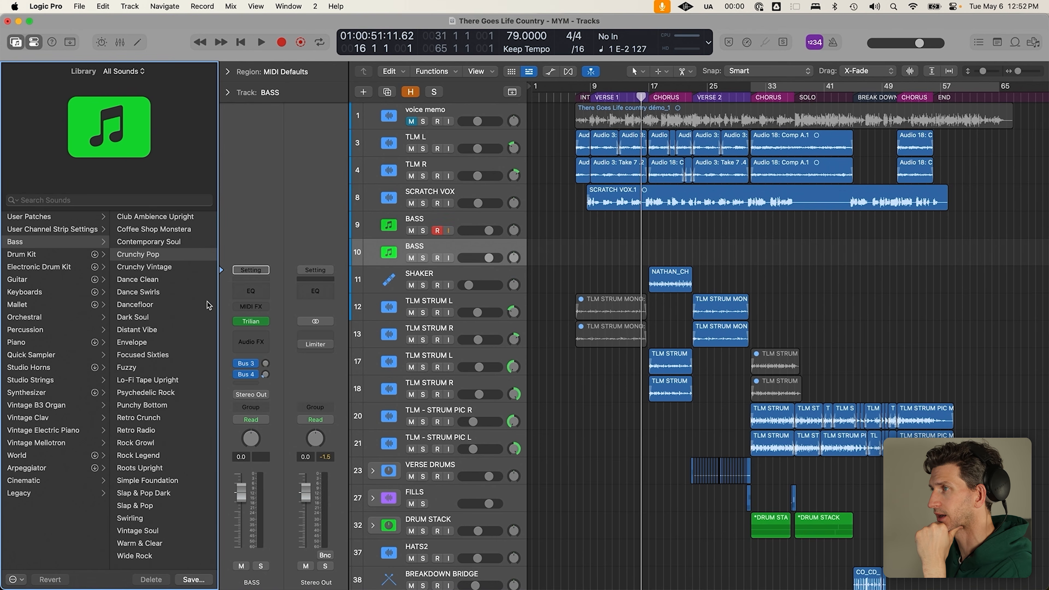
pyautogui.click(251, 321)
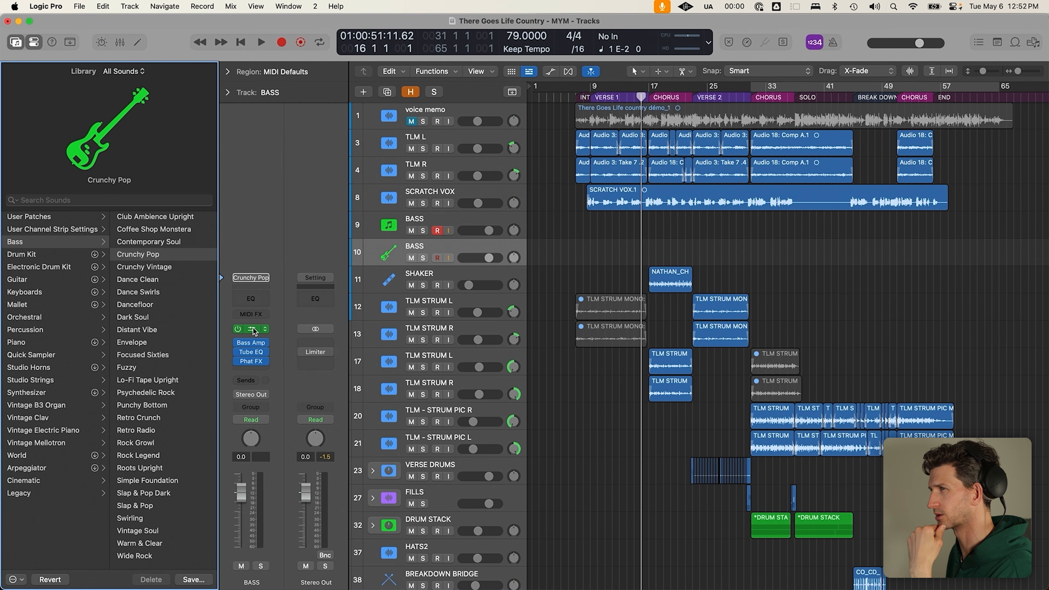
# Drag Studio Bass Mute to 0 %, keep the Pick playing style, and close the plug-in window
pyautogui.click(254, 328)
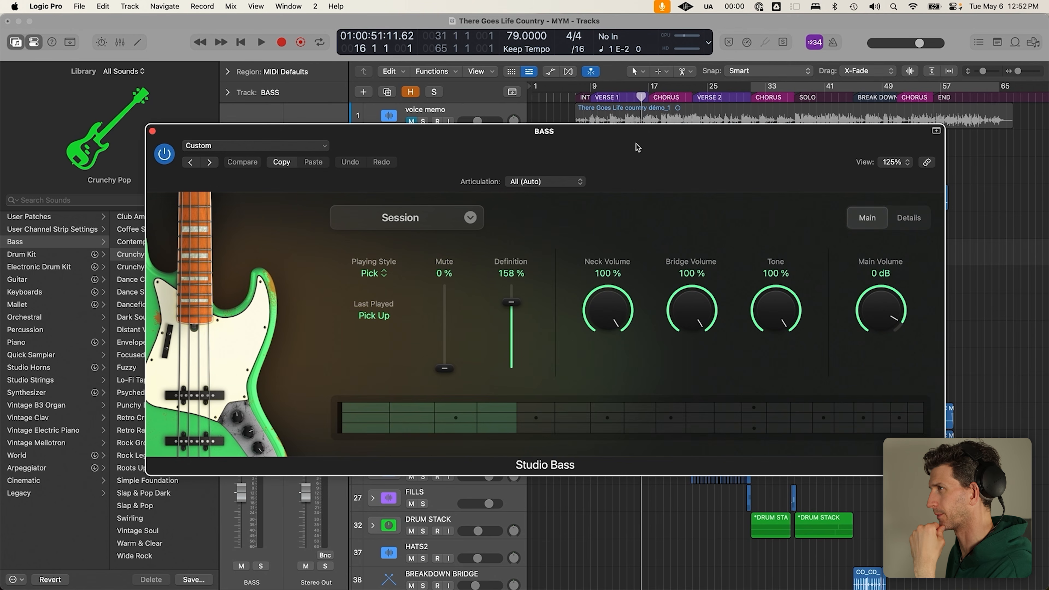
pyautogui.moveTo(443, 304); pyautogui.dragTo(450, 392)
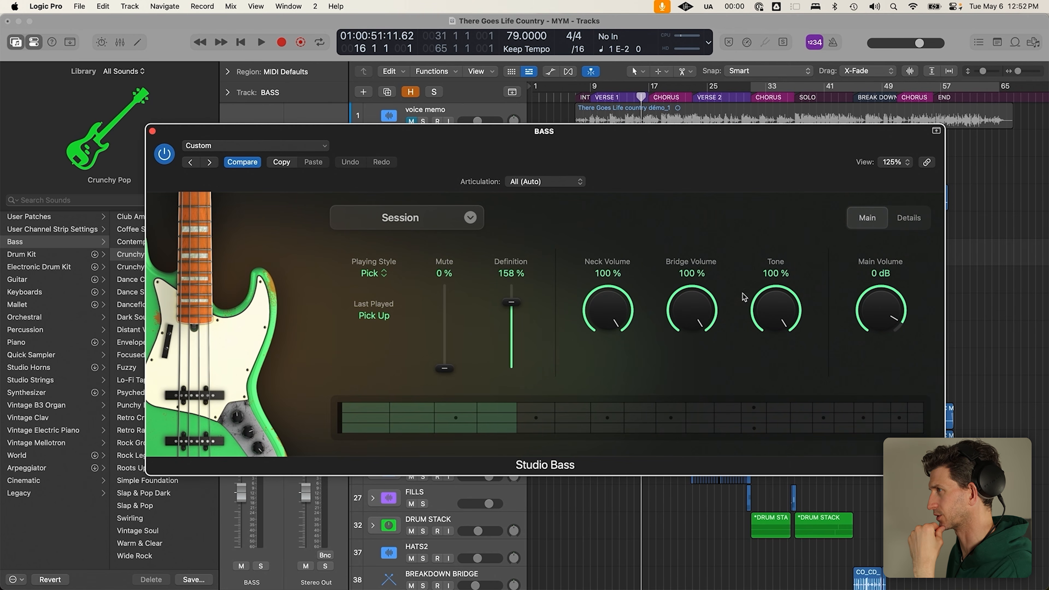
pyautogui.click(384, 274)
pyautogui.click(390, 322)
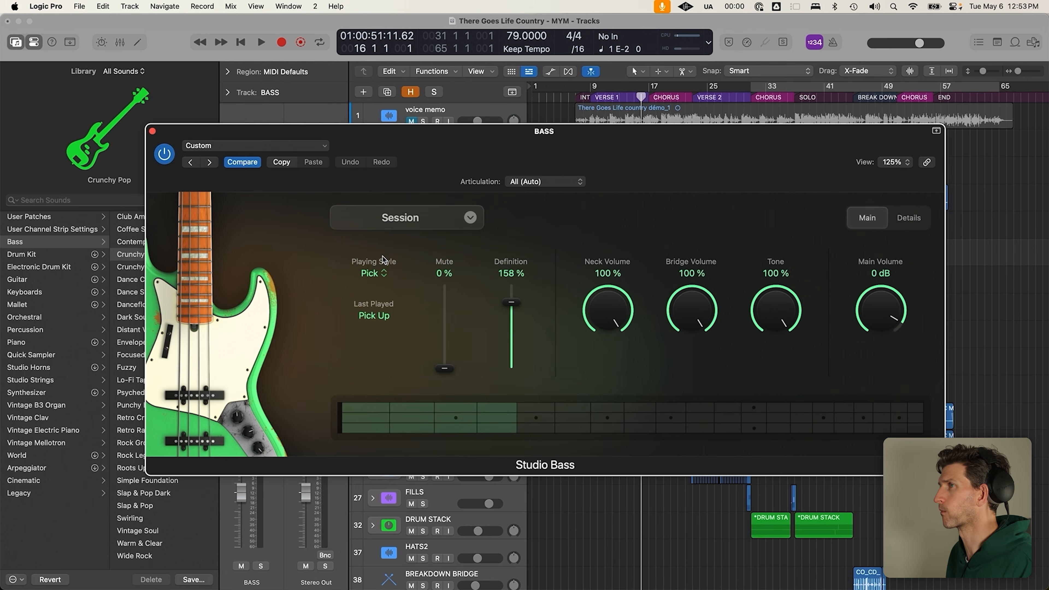
pyautogui.click(152, 131)
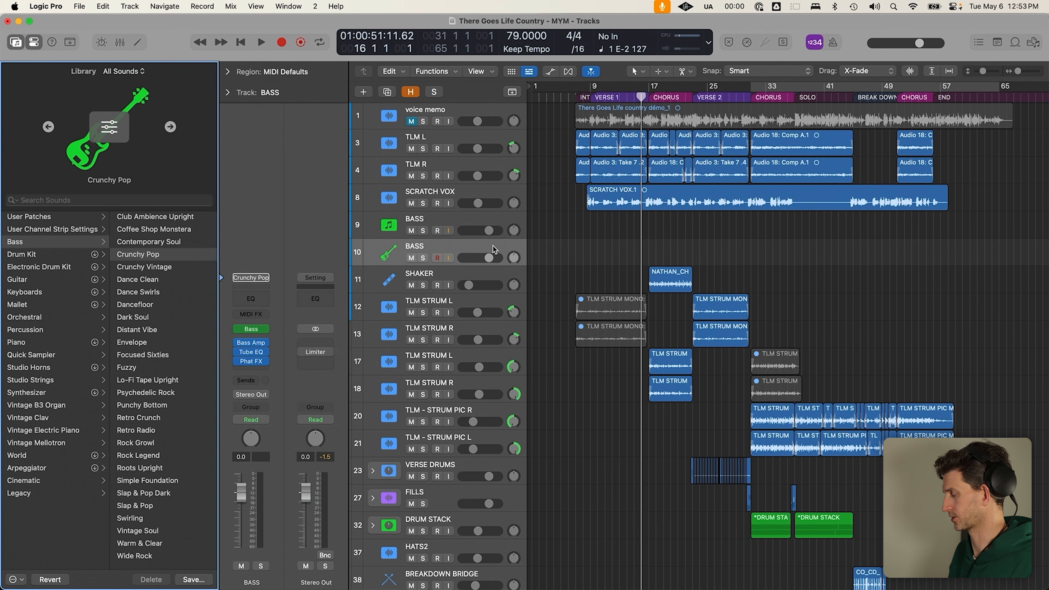
# Record-arm track 9 BASS and start recording a bass part at the first chorus
pyautogui.click(474, 222)
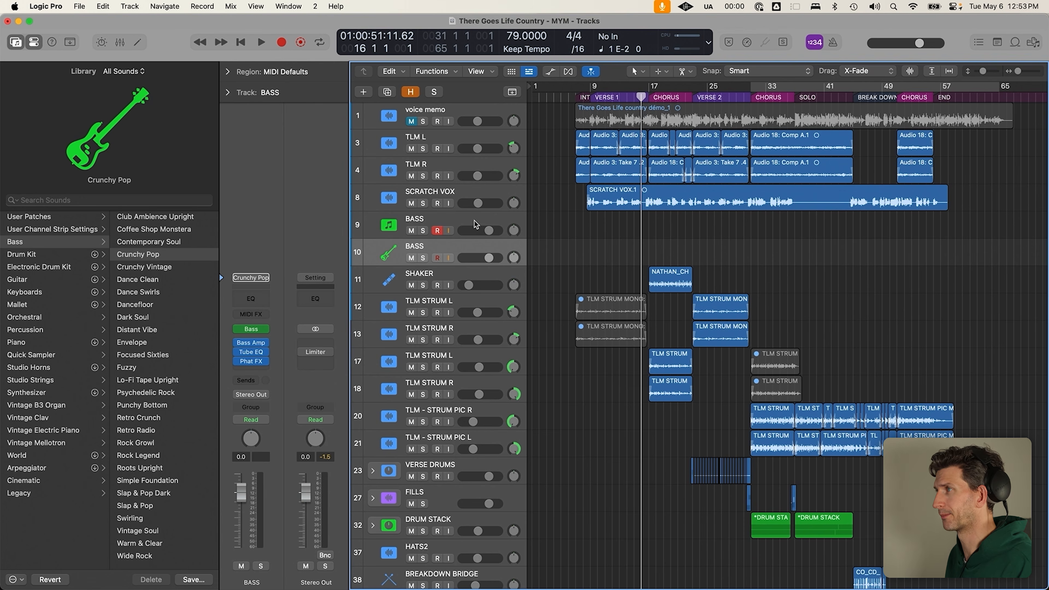
pyautogui.press('r')
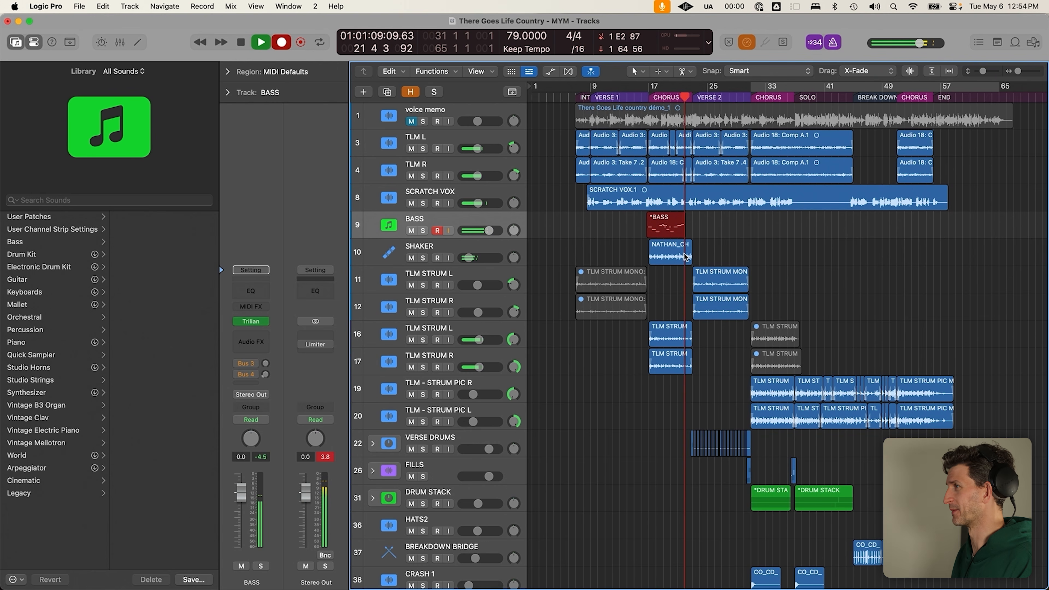
# Stop recording, delete the first bass take, rerecord over a bars 16–25 cycle, then turn Cycle off
pyautogui.press('space')
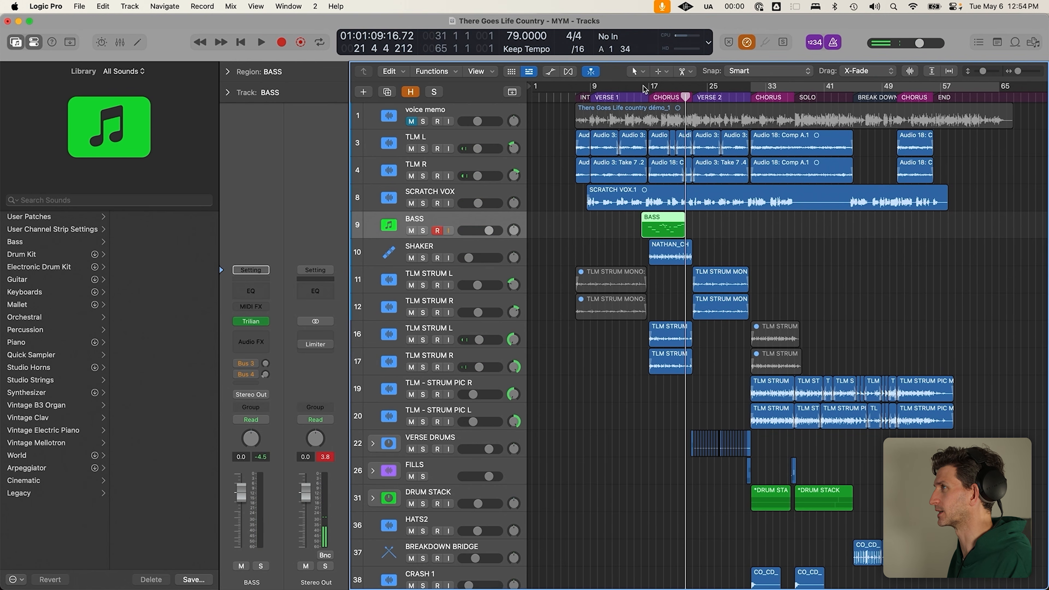
pyautogui.moveTo(643, 89); pyautogui.dragTo(693, 92)
pyautogui.click(647, 258)
pyautogui.click(680, 232)
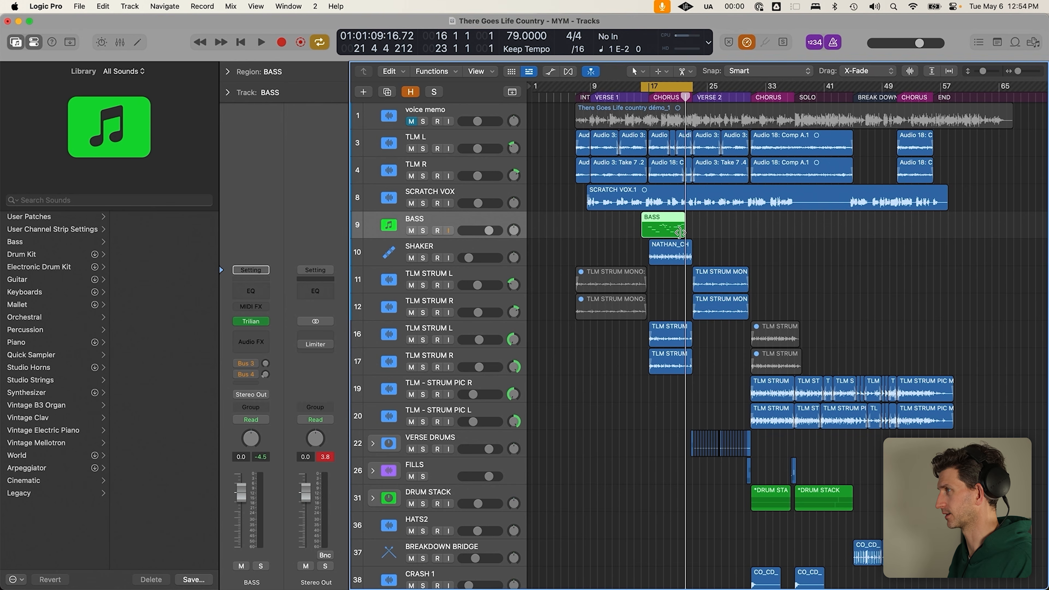
pyautogui.press('Delete')
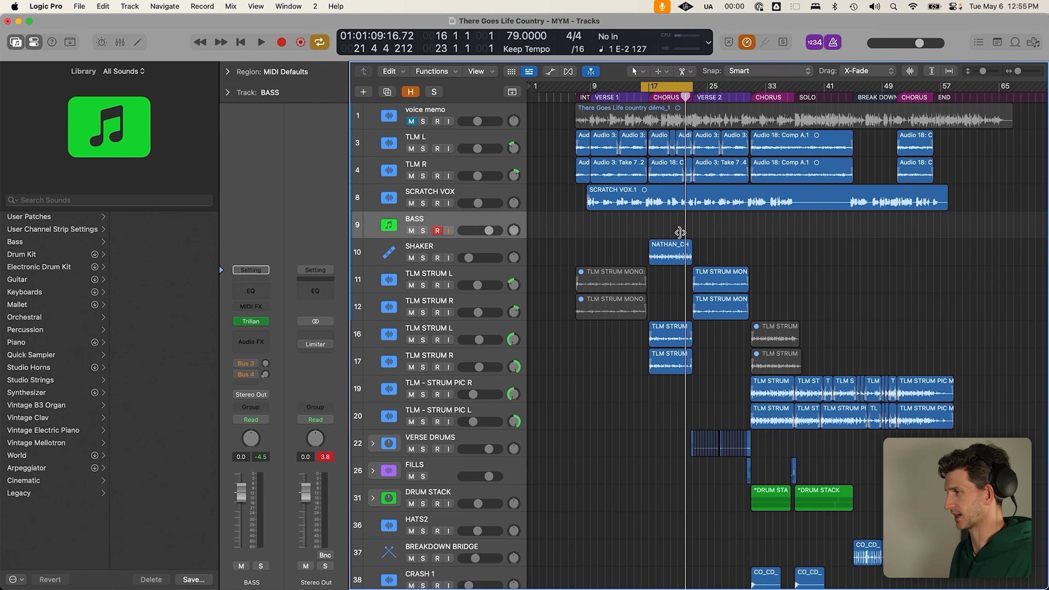
pyautogui.moveTo(696, 88); pyautogui.dragTo(708, 87)
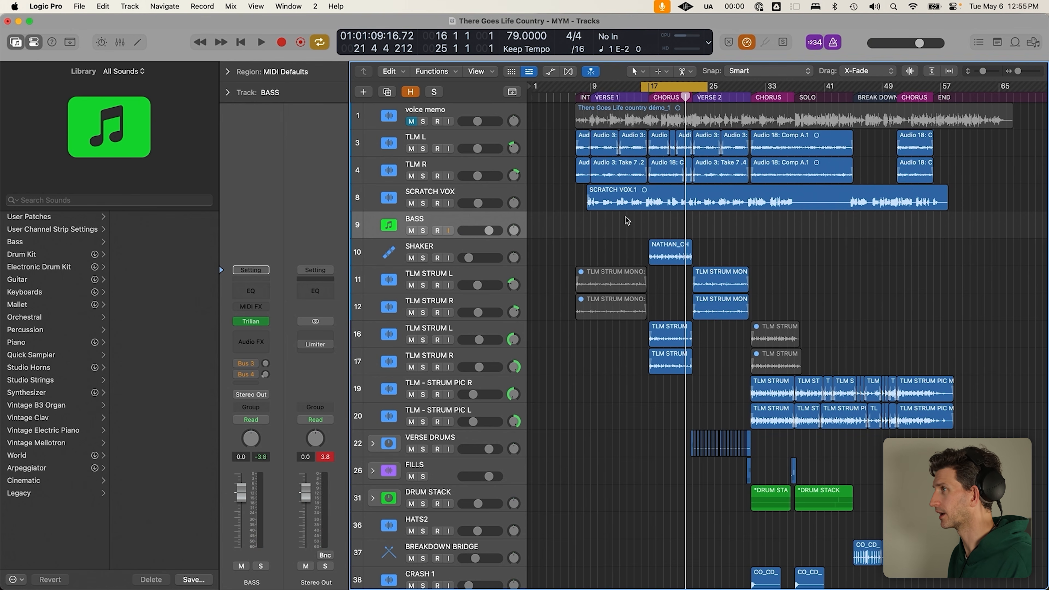
pyautogui.press('c')
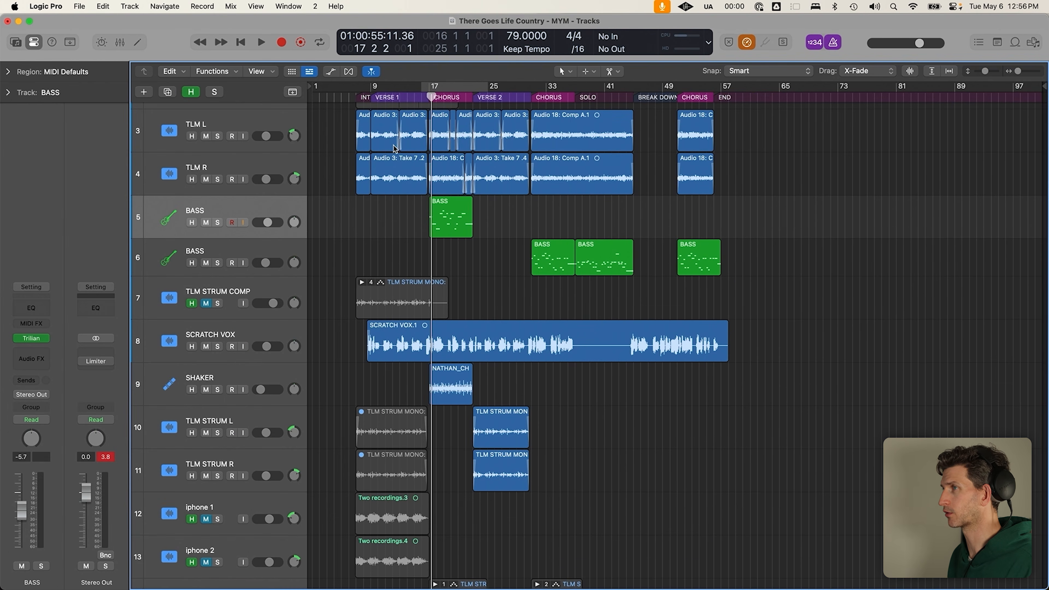
# Solo BASS, zoom onto its bars 17–23 region, and review its notes in the Piano Roll
pyautogui.click(218, 222)
pyautogui.moveTo(405, 194); pyautogui.dragTo(556, 324)
pyautogui.click(558, 232)
pyautogui.scroll(3, 543, 271)
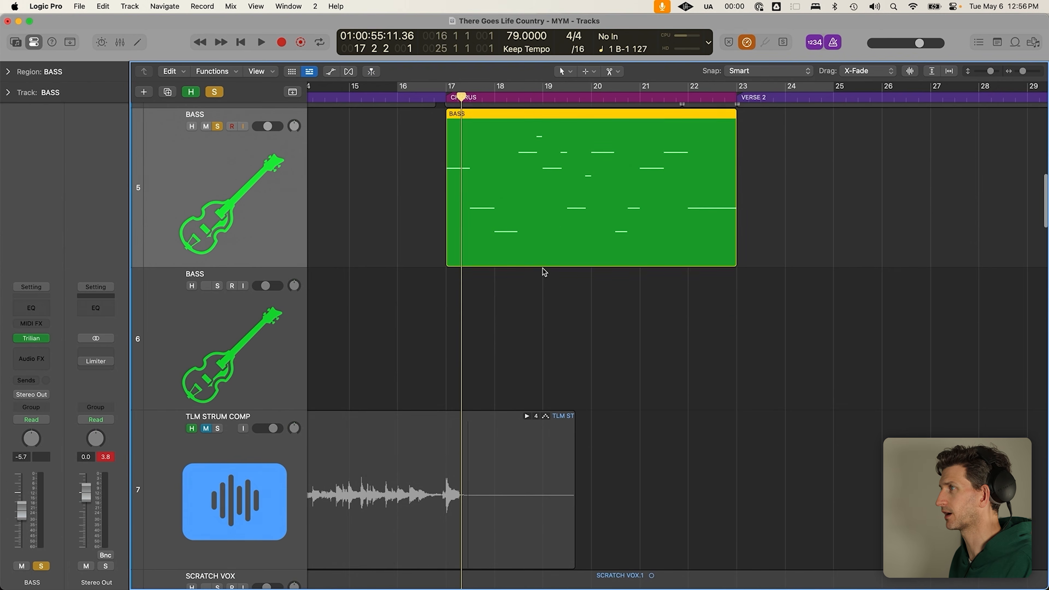
pyautogui.scroll(-2, 543, 271)
pyautogui.scroll(-2, 545, 272)
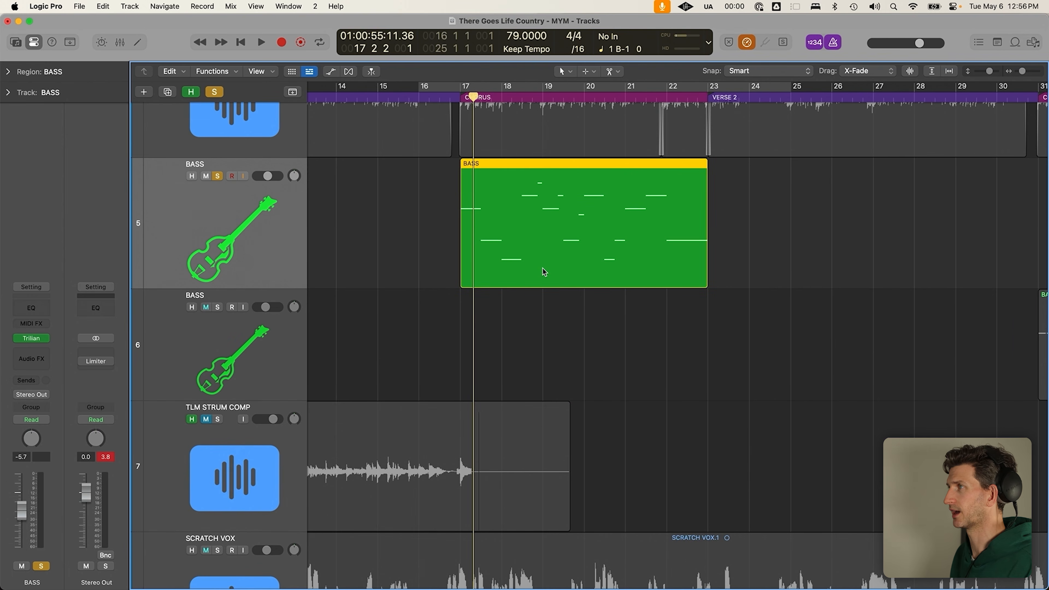
pyautogui.doubleClick(544, 271)
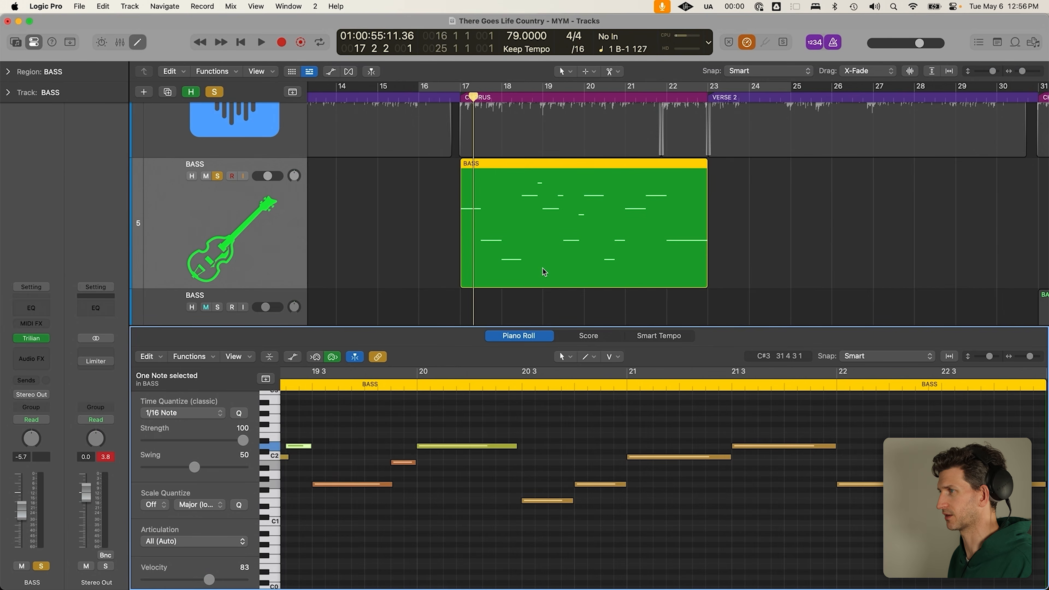
pyautogui.click(511, 499)
pyautogui.scroll(-3, 511, 499)
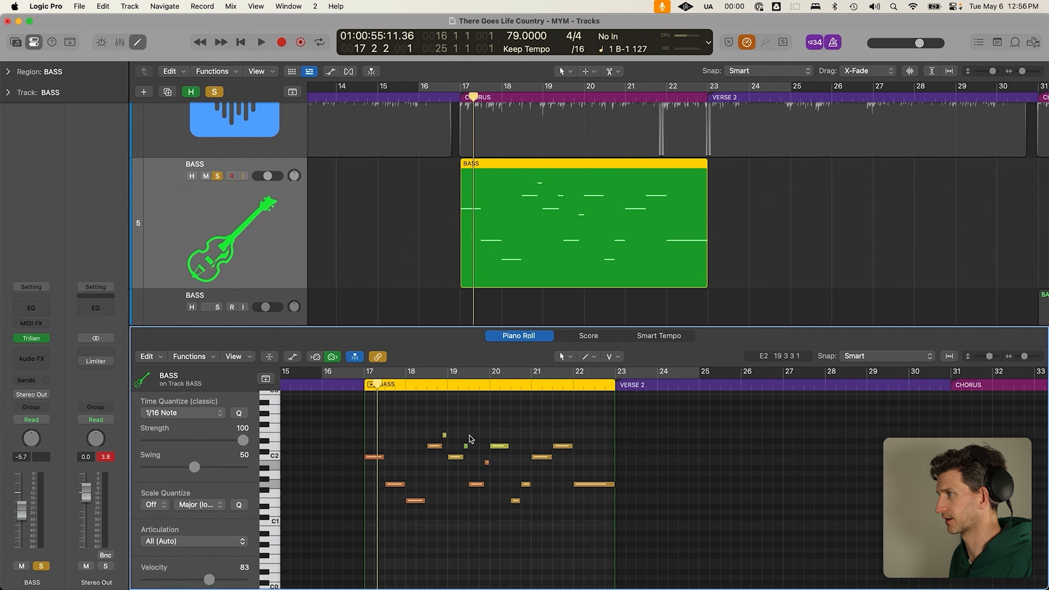
pyautogui.press('e')
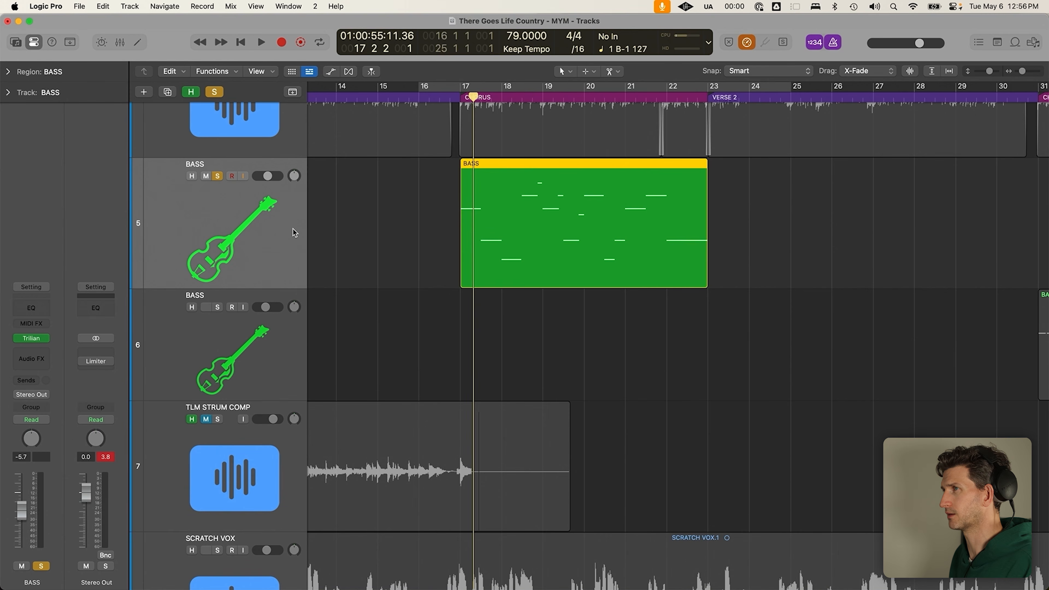
# Shrink track heights, solo the second BASS track alone, and play it from the bar 31 chorus
pyautogui.scroll(-5, 293, 229)
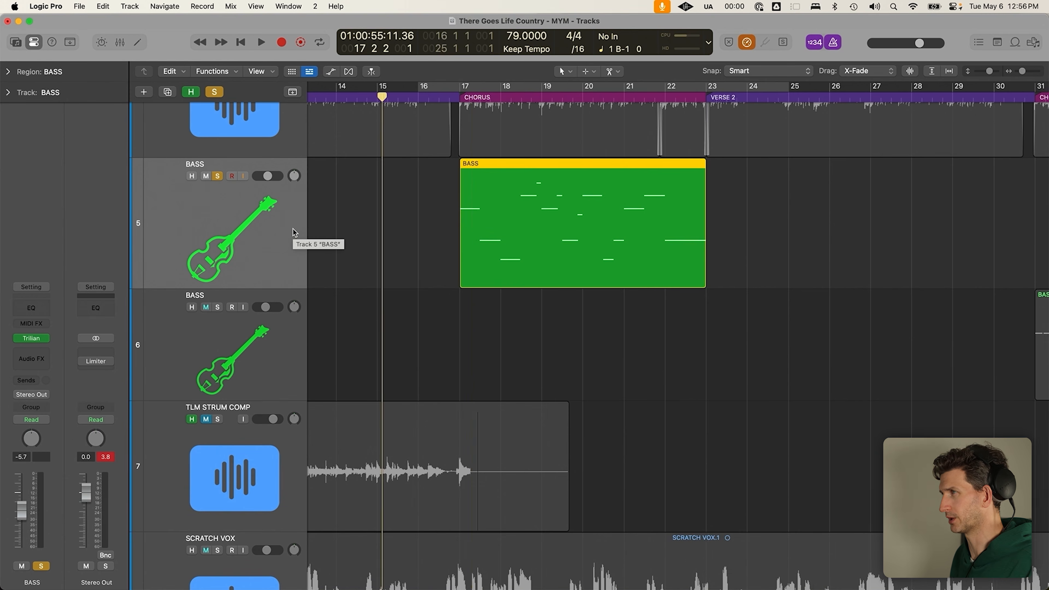
pyautogui.press('super+Up')
pyautogui.press('super+Up')
pyautogui.press('super+Up')
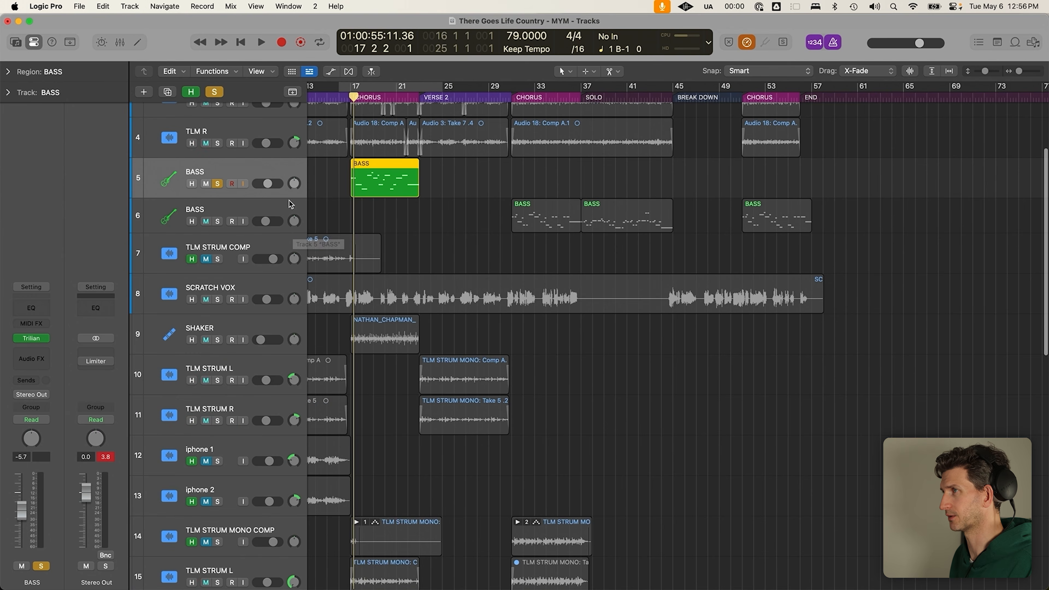
pyautogui.click(291, 204)
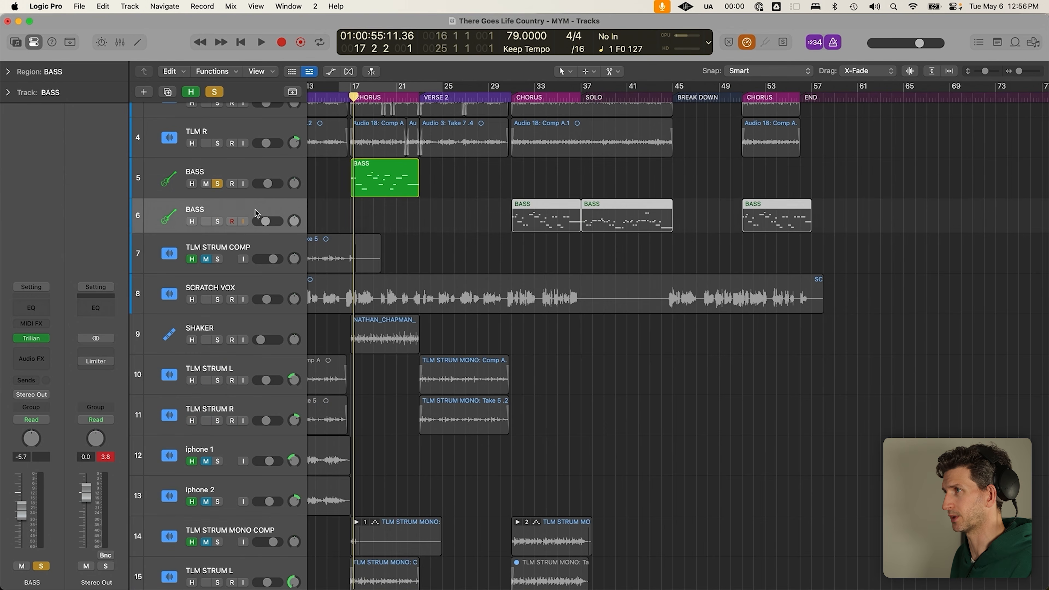
pyautogui.click(218, 221)
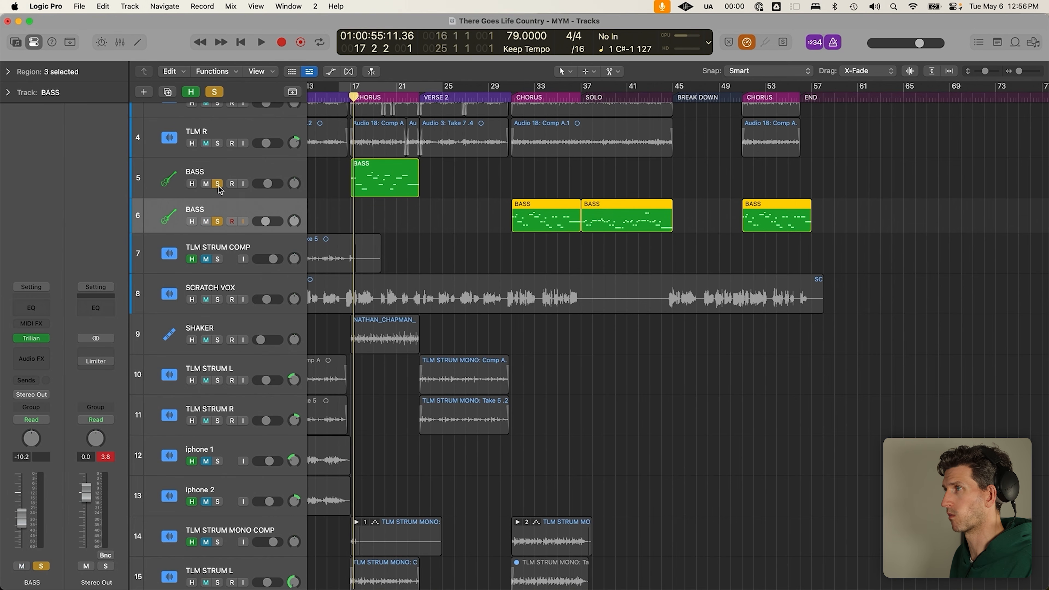
pyautogui.click(219, 187)
pyautogui.click(511, 97)
pyautogui.moveTo(480, 220); pyautogui.dragTo(775, 221)
pyautogui.scroll(5, 524, 225)
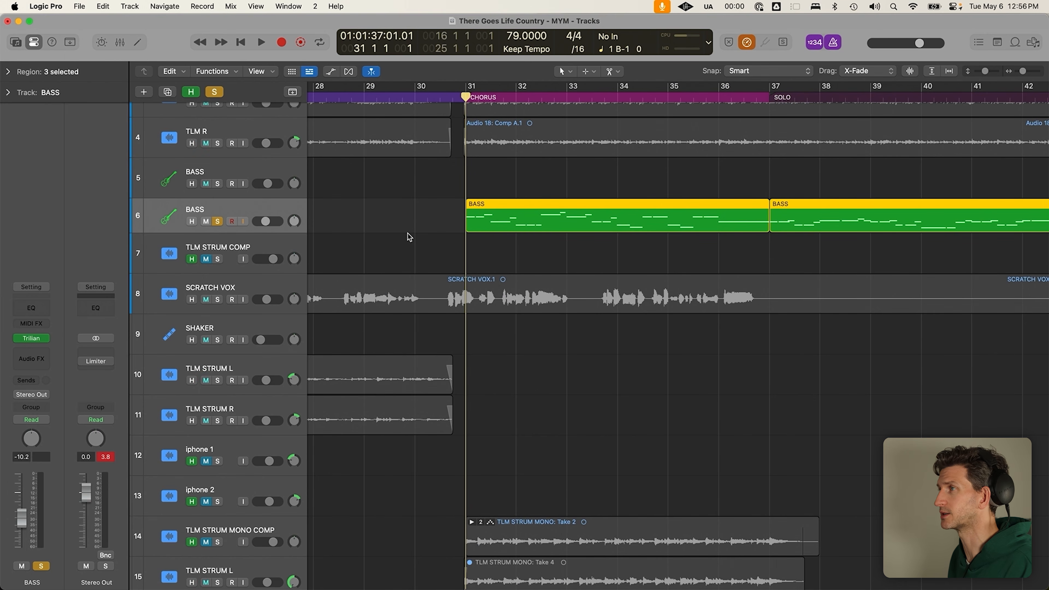
pyautogui.press('space')
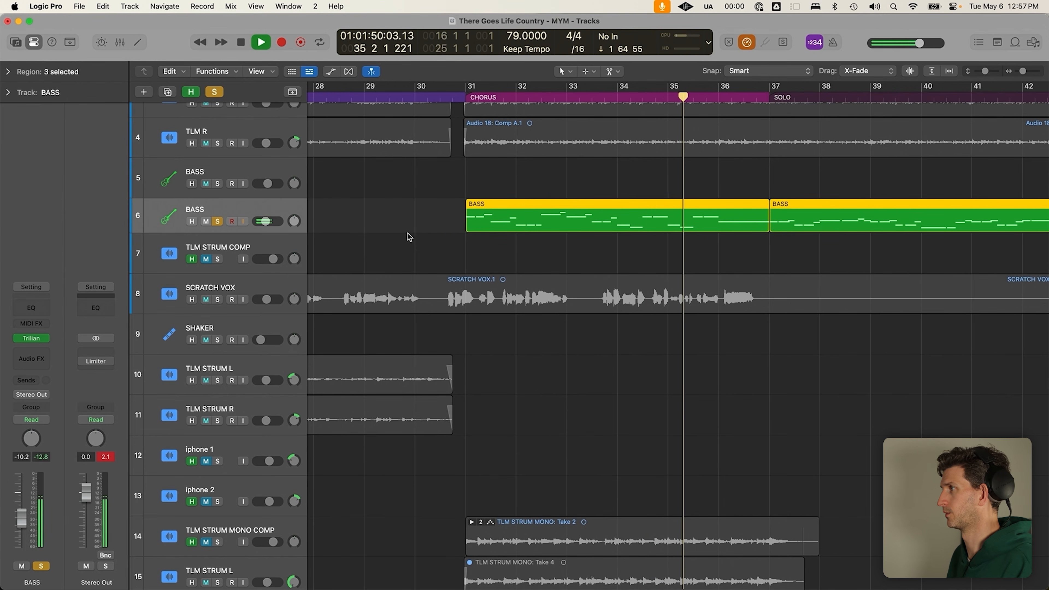
pyautogui.press('space')
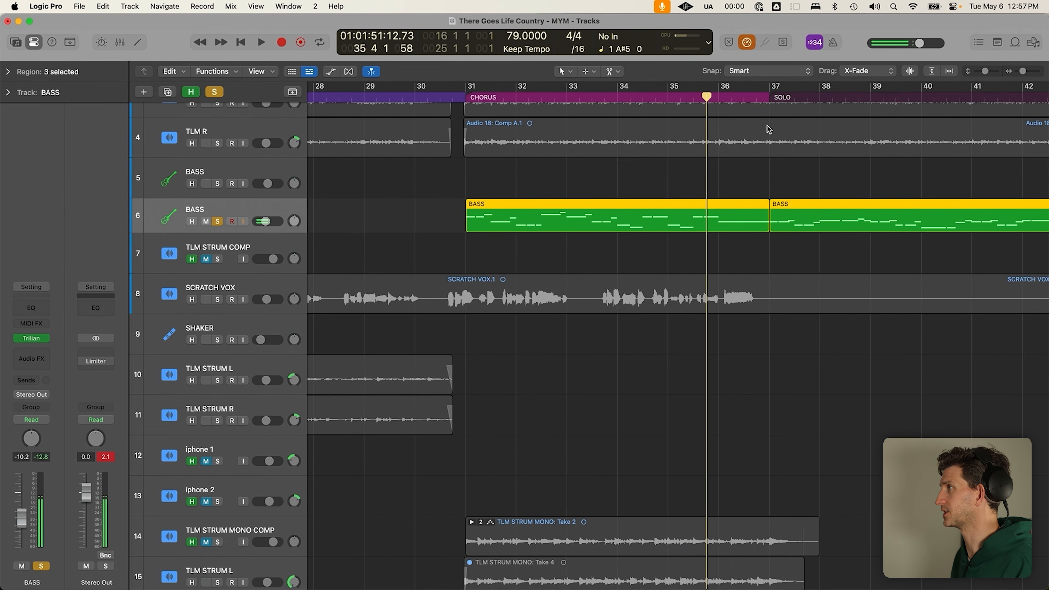
# Play the second BASS track through the SOLO section
pyautogui.click(769, 97)
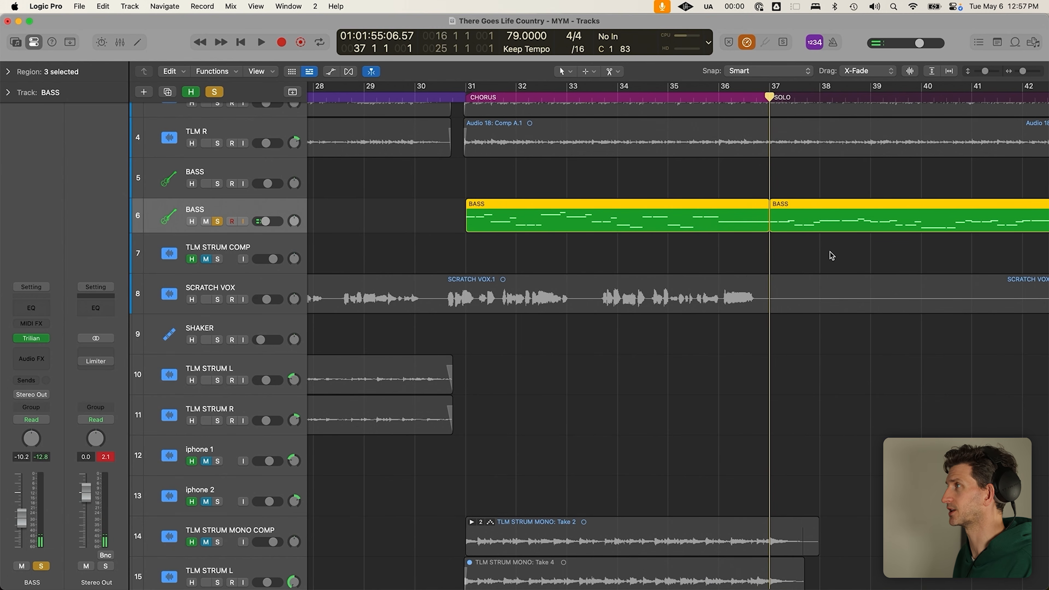
pyautogui.scroll(-4, 807, 262)
pyautogui.hscroll(4, 807, 261)
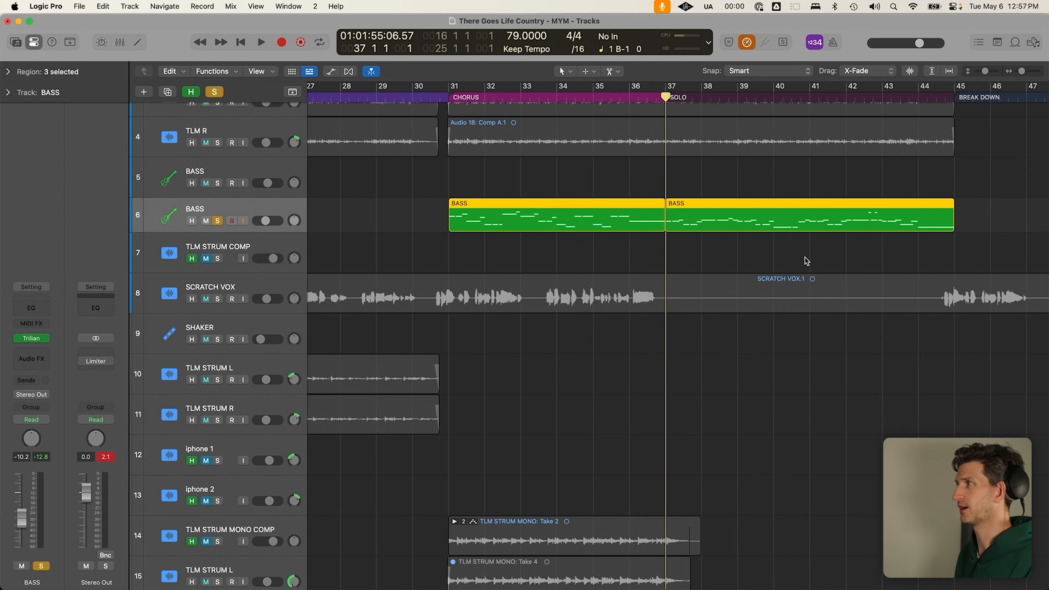
pyautogui.press('space')
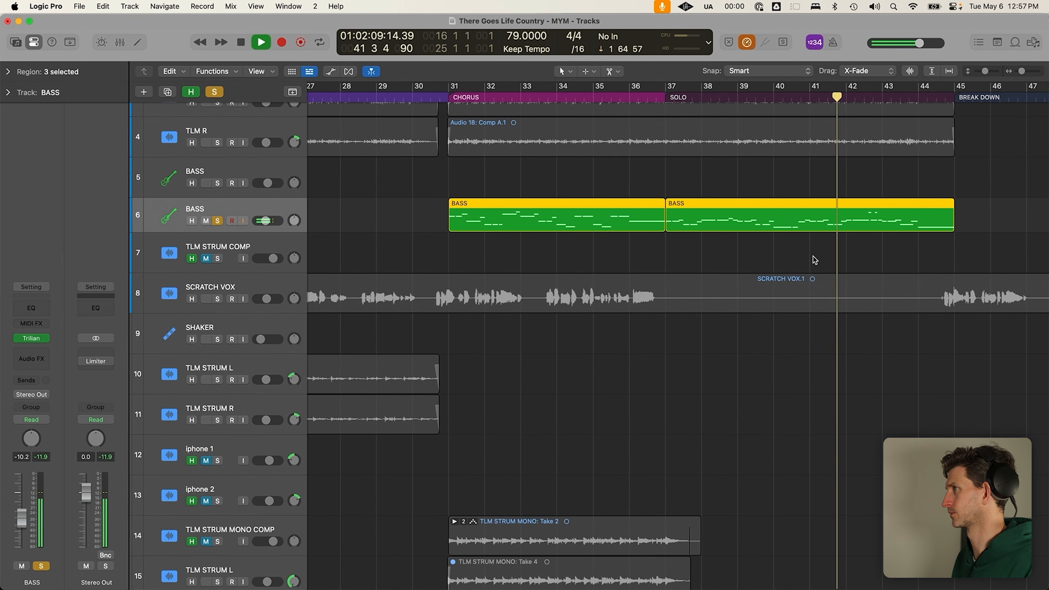
pyautogui.press('space')
# Deselect the BASS regions, return the playhead to bar 31, and re-solo the first BASS track
pyautogui.click(877, 243)
pyautogui.scroll(-3, 873, 217)
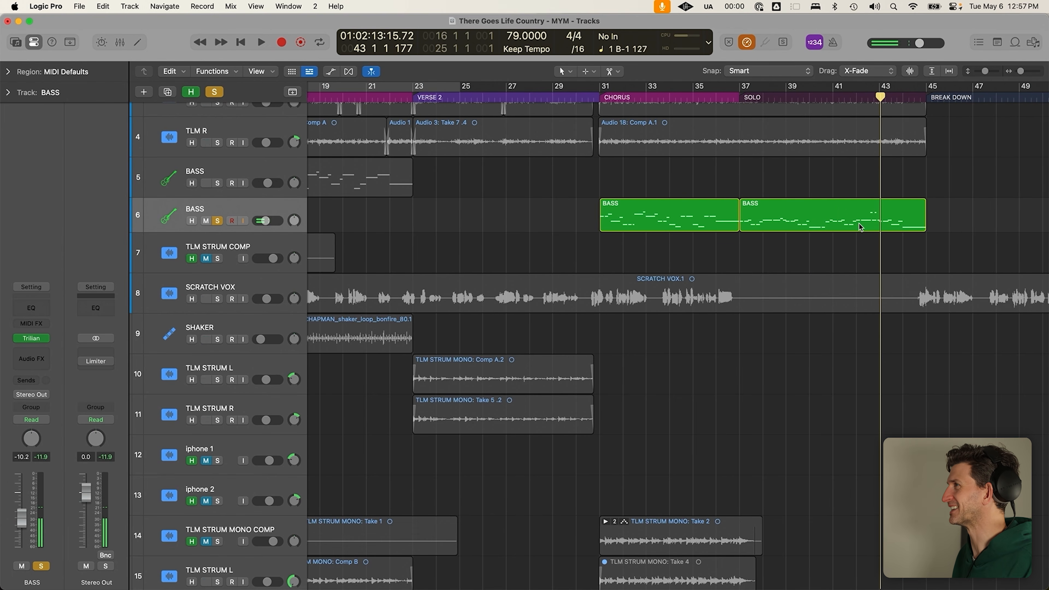
pyautogui.click(599, 100)
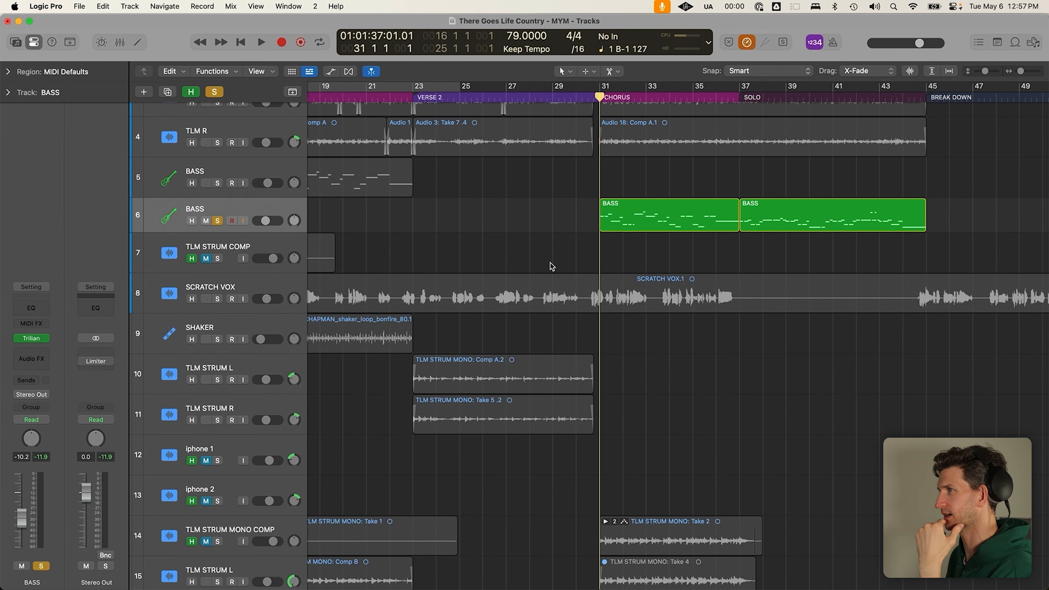
pyautogui.scroll(-2, 553, 252)
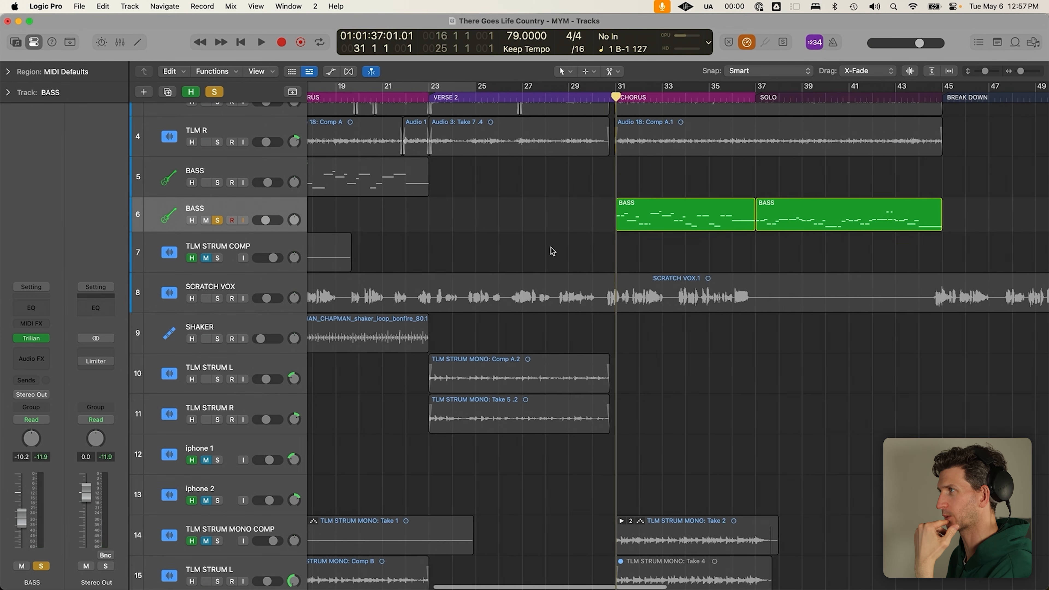
pyautogui.scroll(-2, 552, 253)
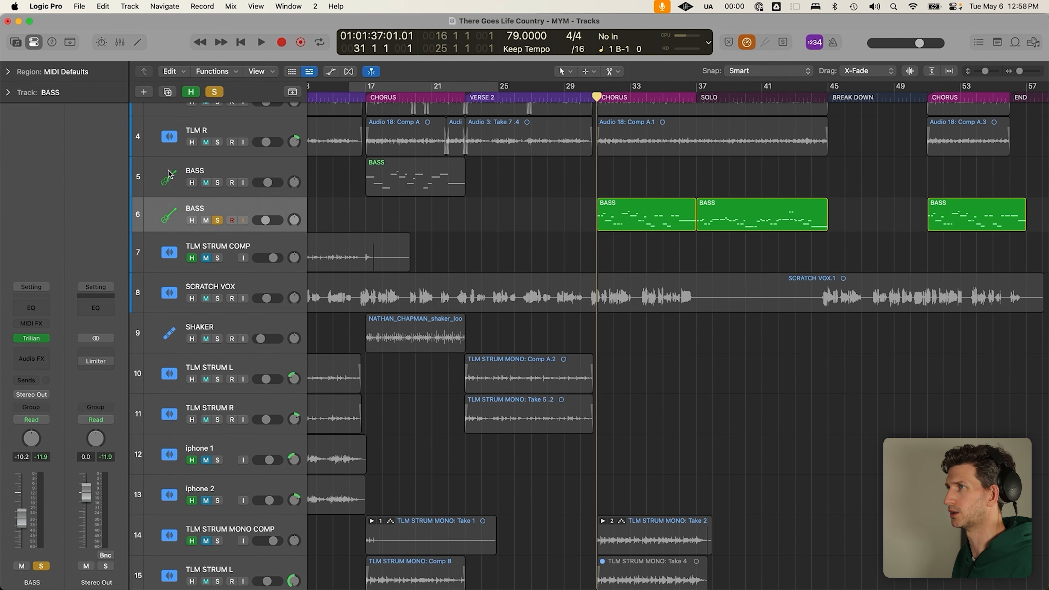
pyautogui.click(219, 182)
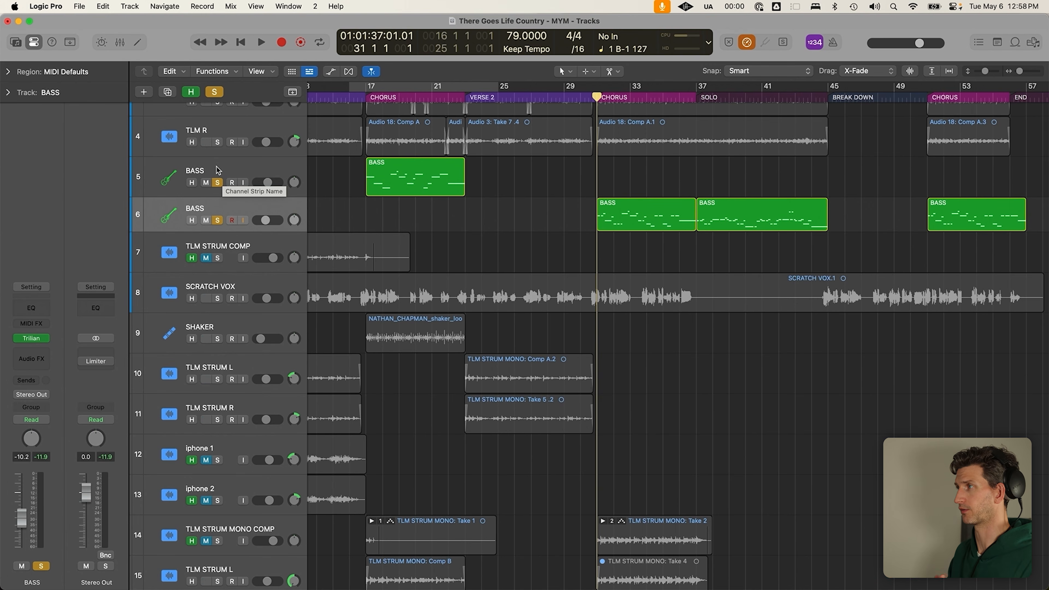
# Clear all solos and scroll down to the DRUM STACK folder
pyautogui.click(214, 92)
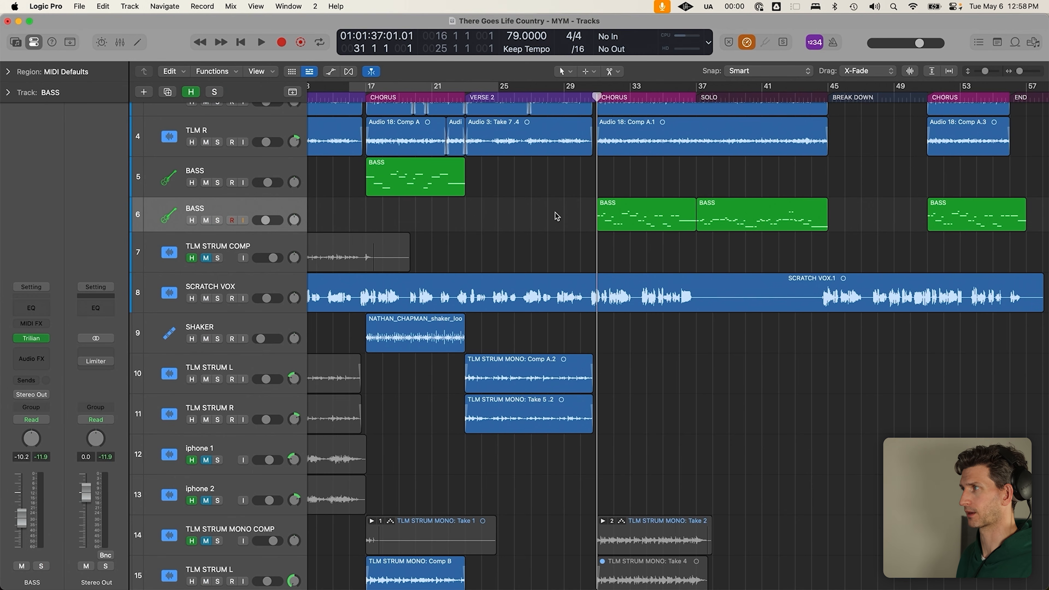
pyautogui.scroll(-3, 555, 213)
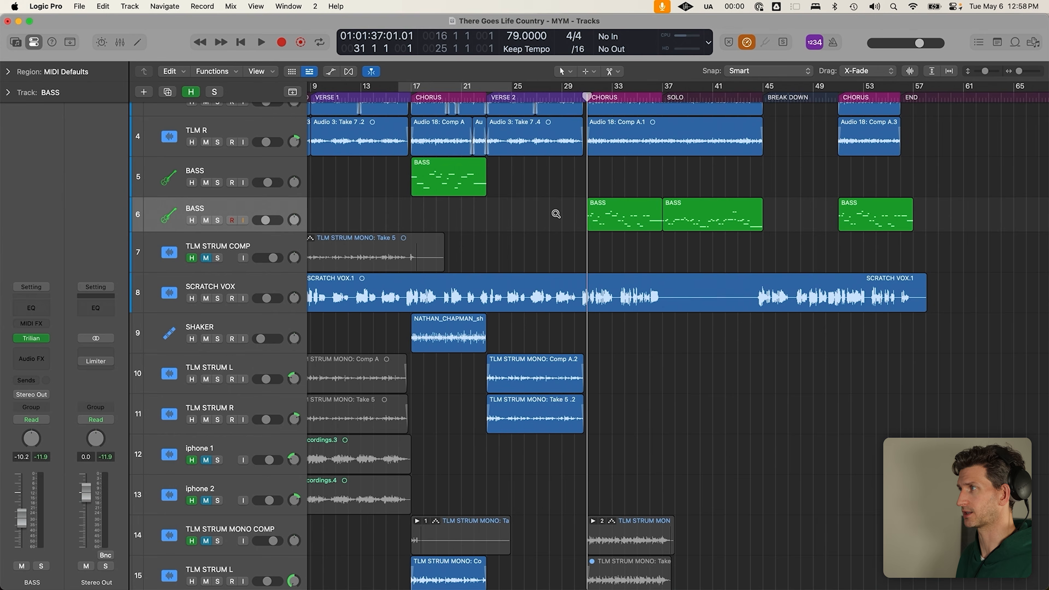
pyautogui.scroll(-2, 556, 213)
pyautogui.scroll(-2, 556, 214)
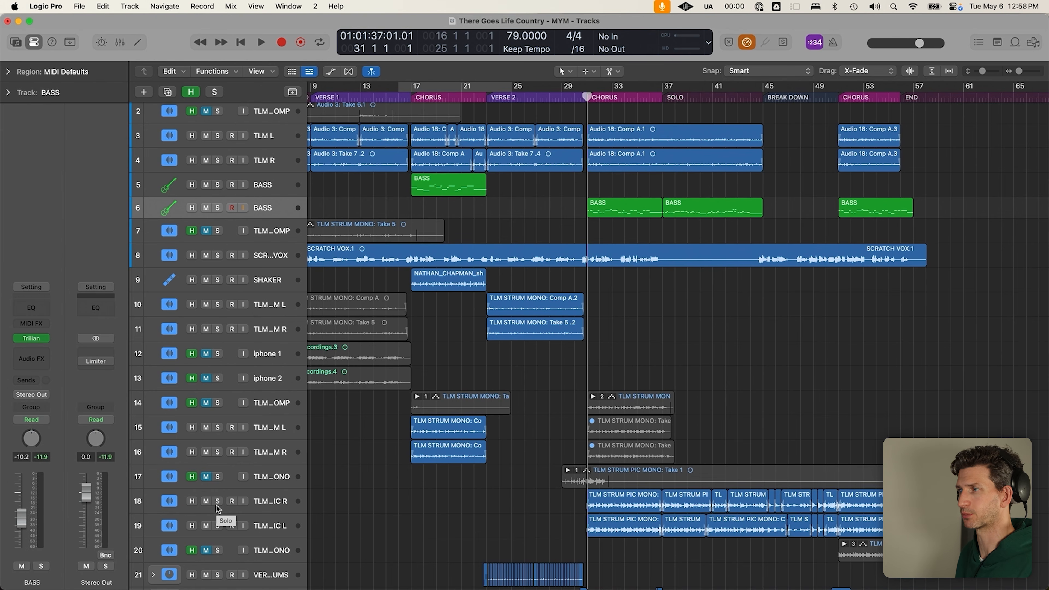
pyautogui.scroll(-2, 395, 443)
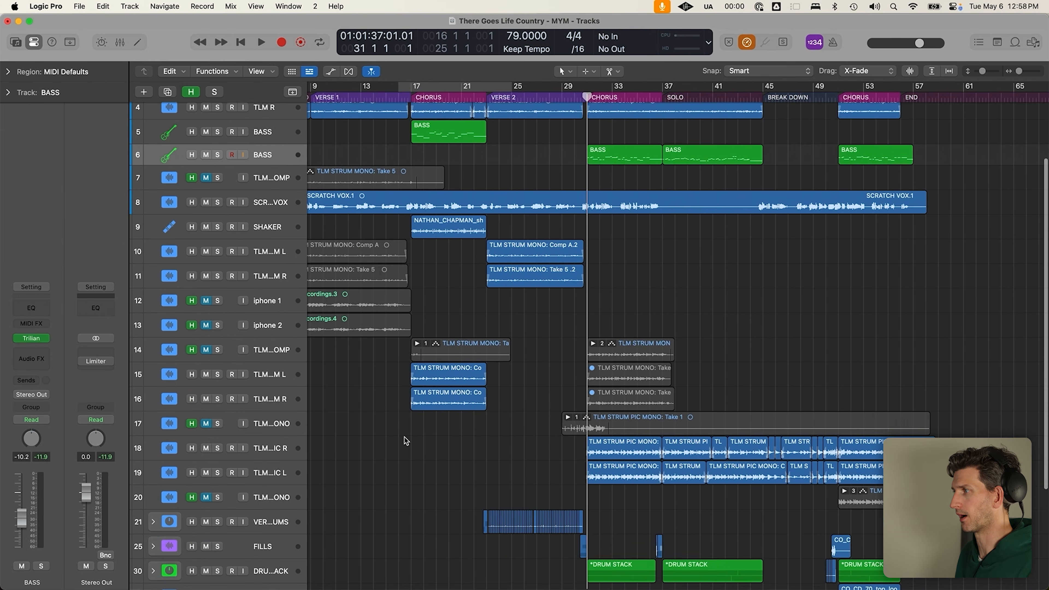
pyautogui.scroll(-6, 406, 440)
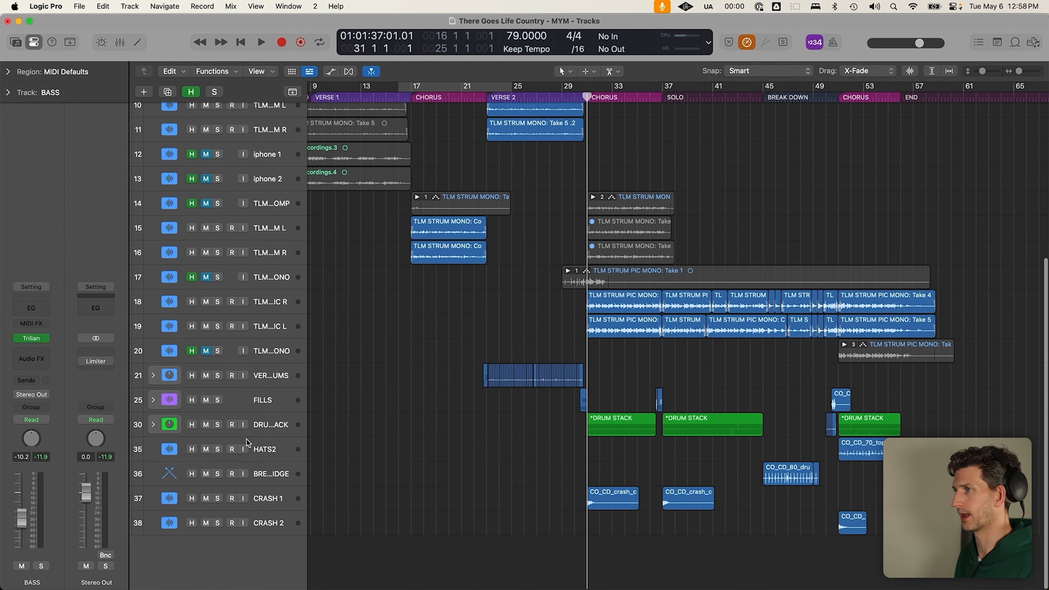
# Inspect the DRUM STACK's loop region at bars 31–38, collapse the folder, and park the playhead at bar 16
pyautogui.click(153, 425)
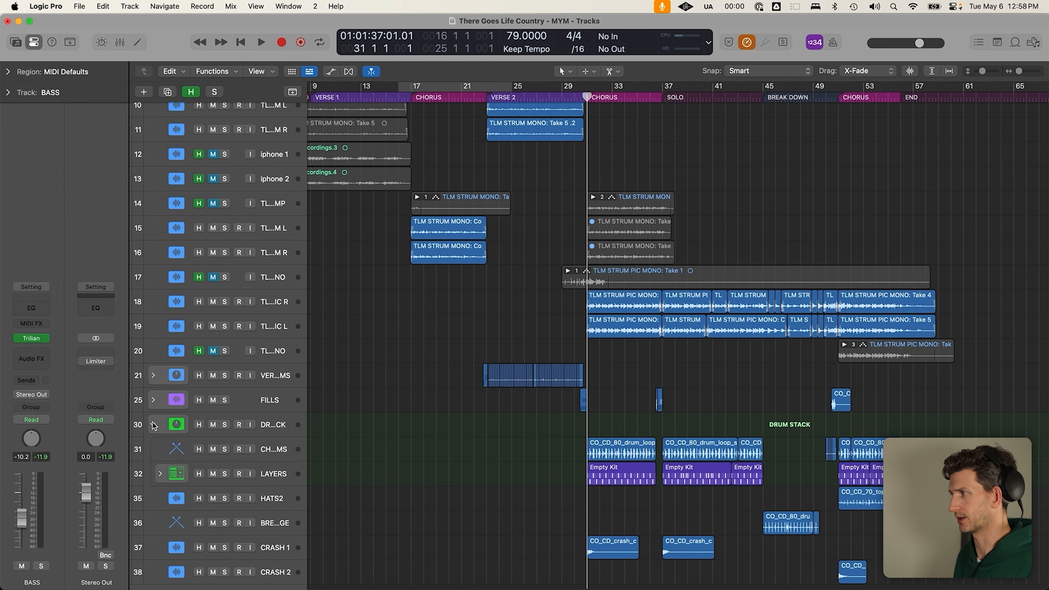
pyautogui.click(610, 446)
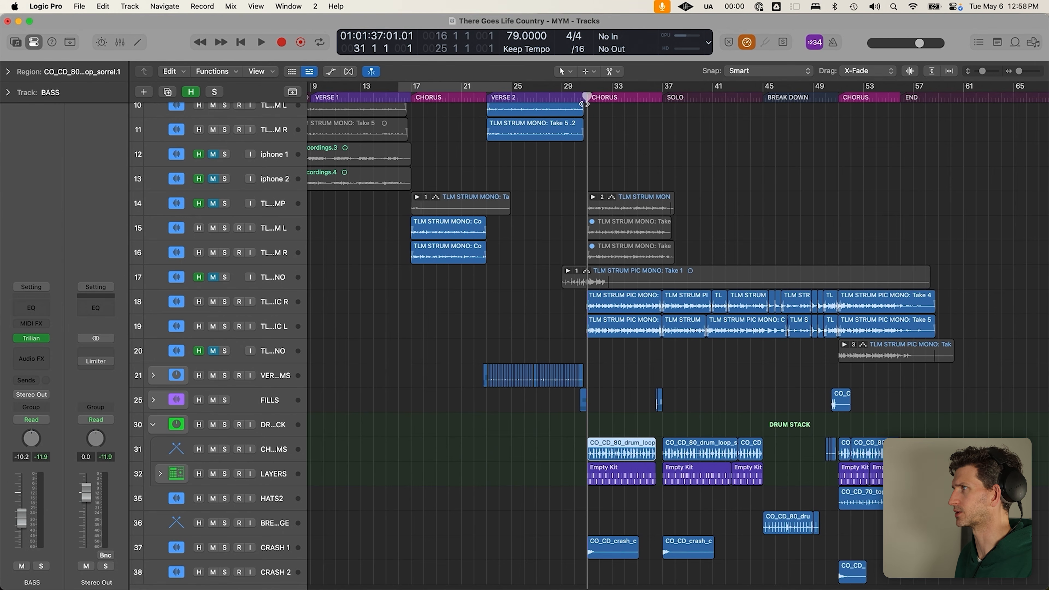
pyautogui.moveTo(587, 88); pyautogui.dragTo(674, 104)
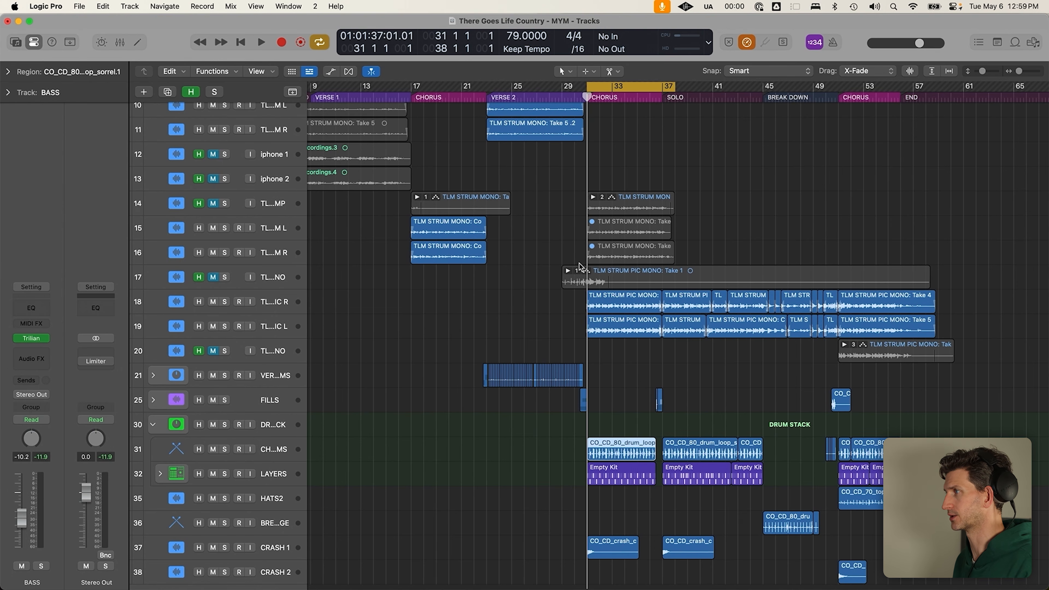
pyautogui.scroll(-5, 606, 187)
pyautogui.press('c')
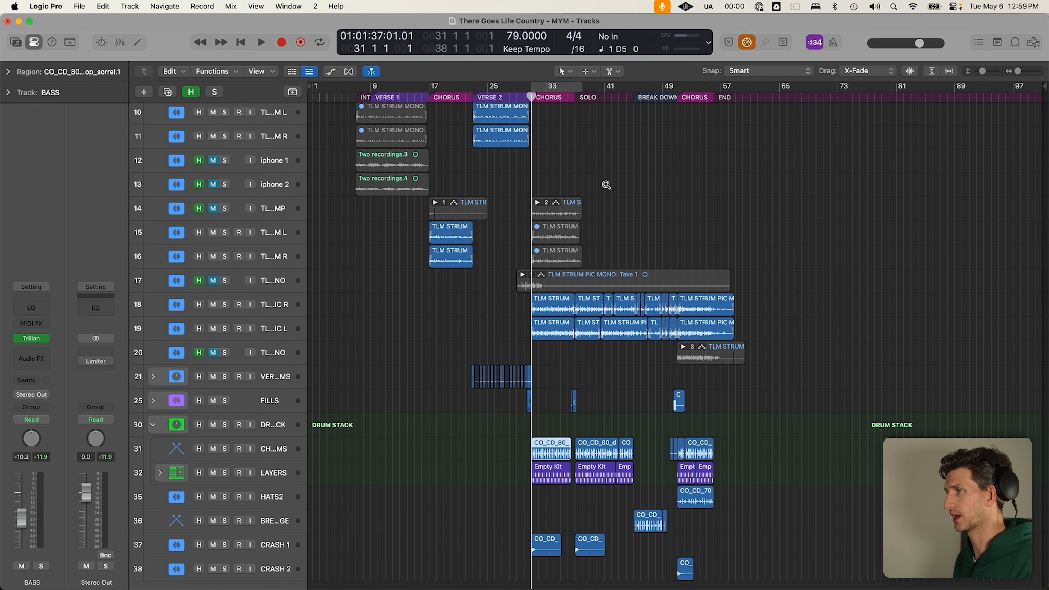
pyautogui.scroll(-2, 606, 185)
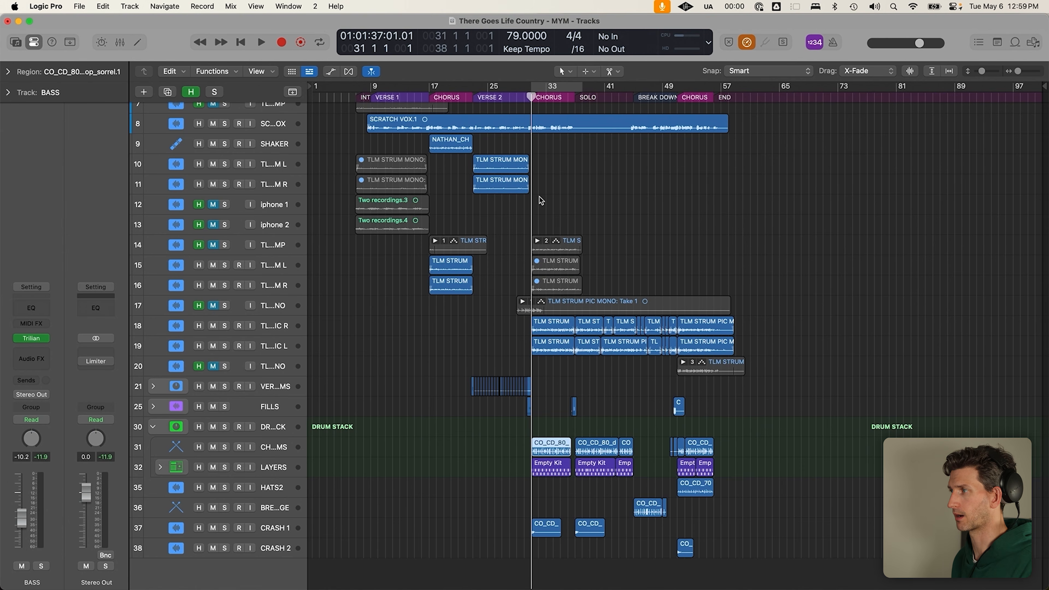
pyautogui.click(154, 428)
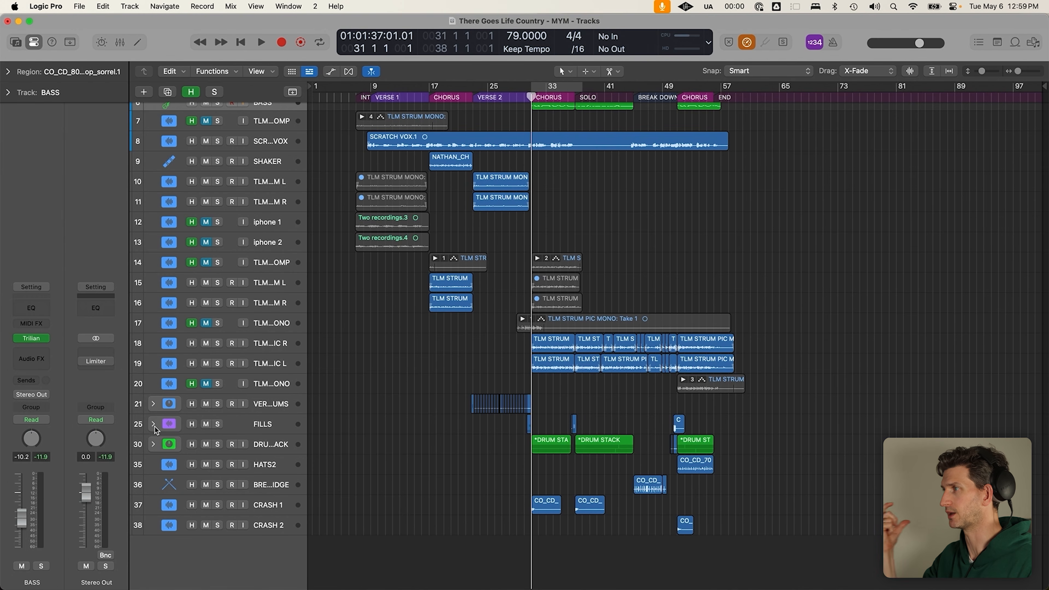
pyautogui.click(421, 99)
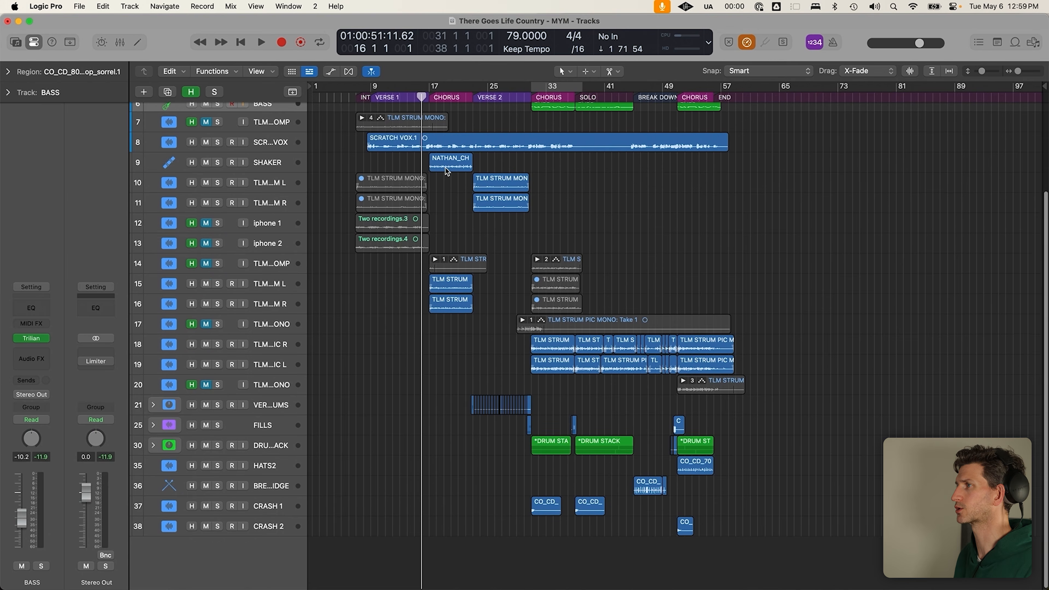
# Play from bar 16, hide the flagged tracks, and raise the first BASS track's volume
pyautogui.scroll(5, 446, 171)
pyautogui.press('space')
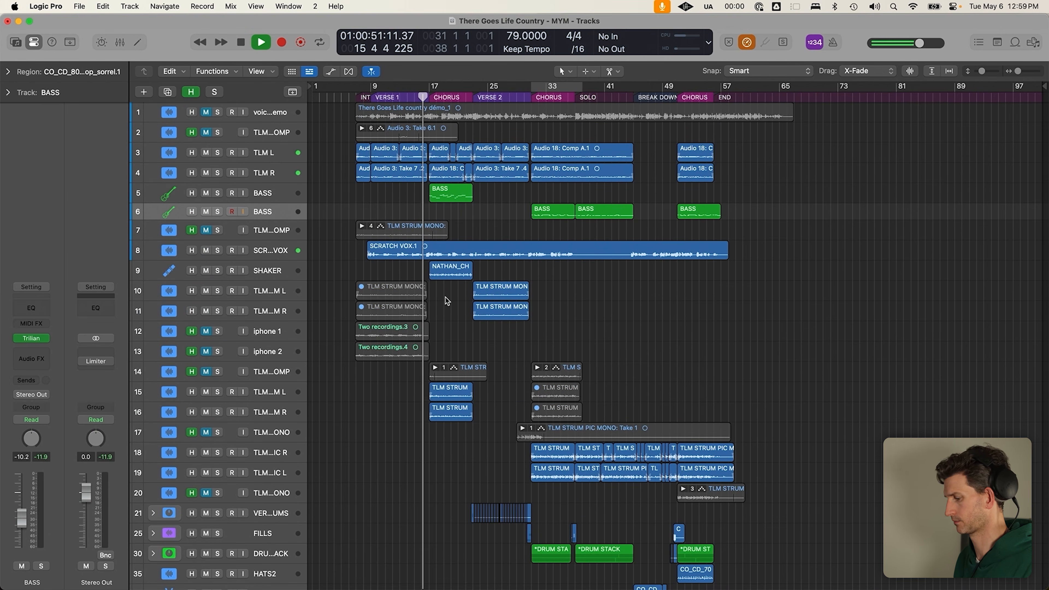
pyautogui.press('h')
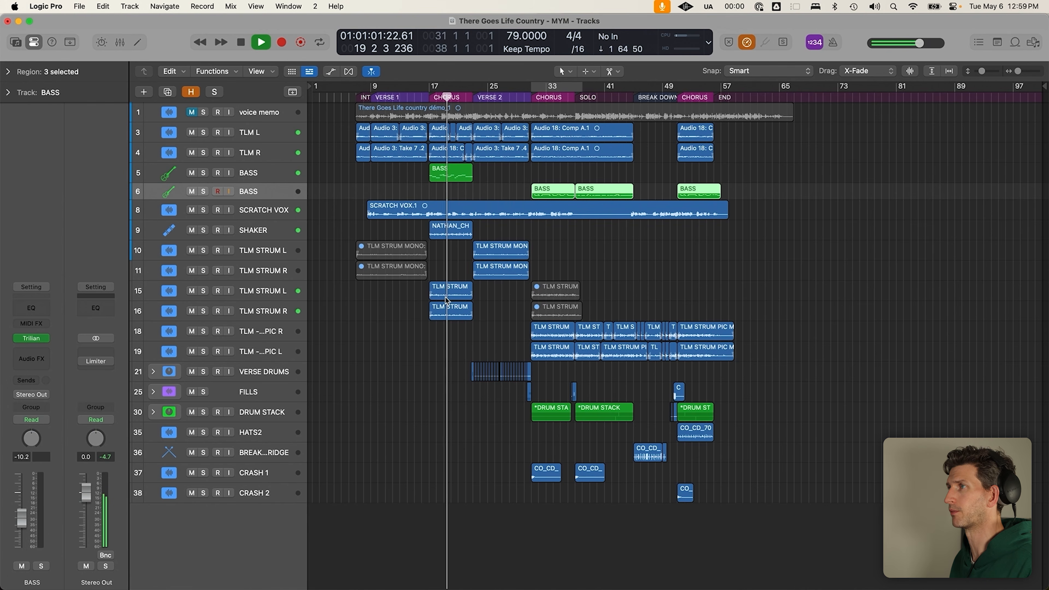
pyautogui.press('Up')
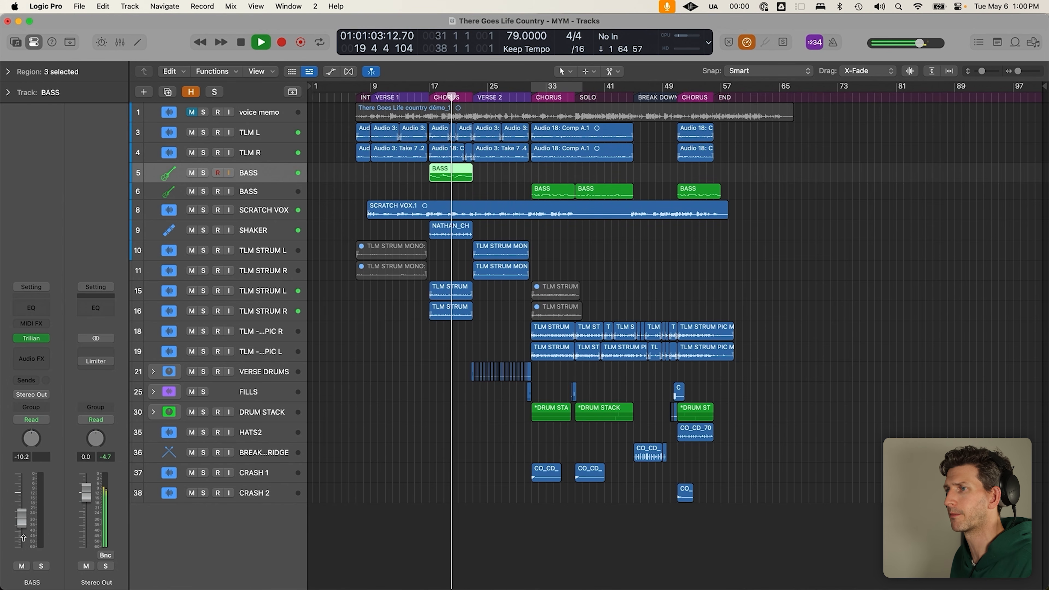
pyautogui.moveTo(23, 513); pyautogui.dragTo(22, 494)
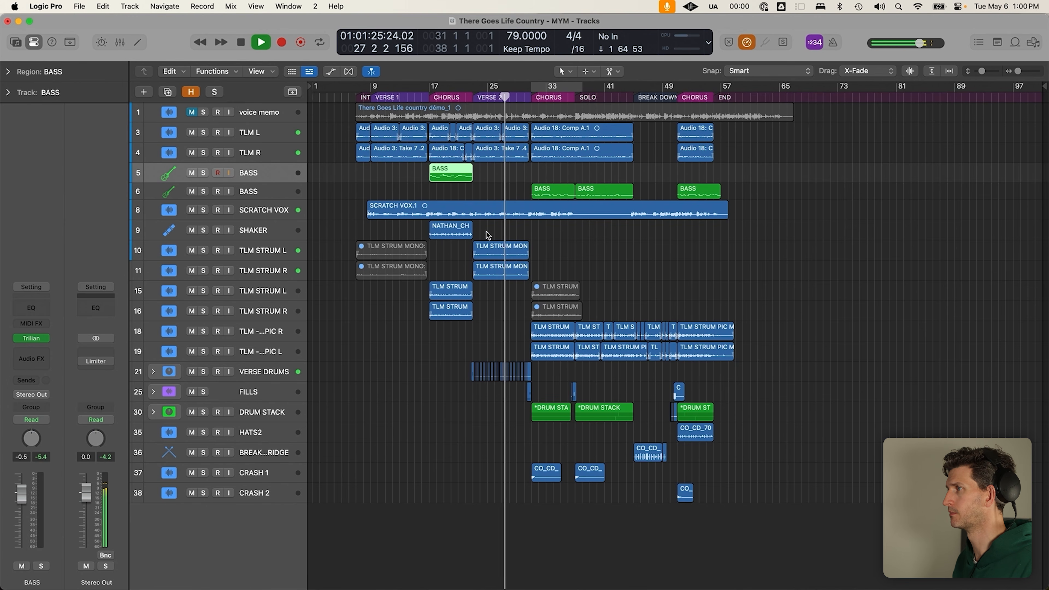
# Raise the second BASS track's volume to about -5 dB, then near -1 dB
pyautogui.click(276, 203)
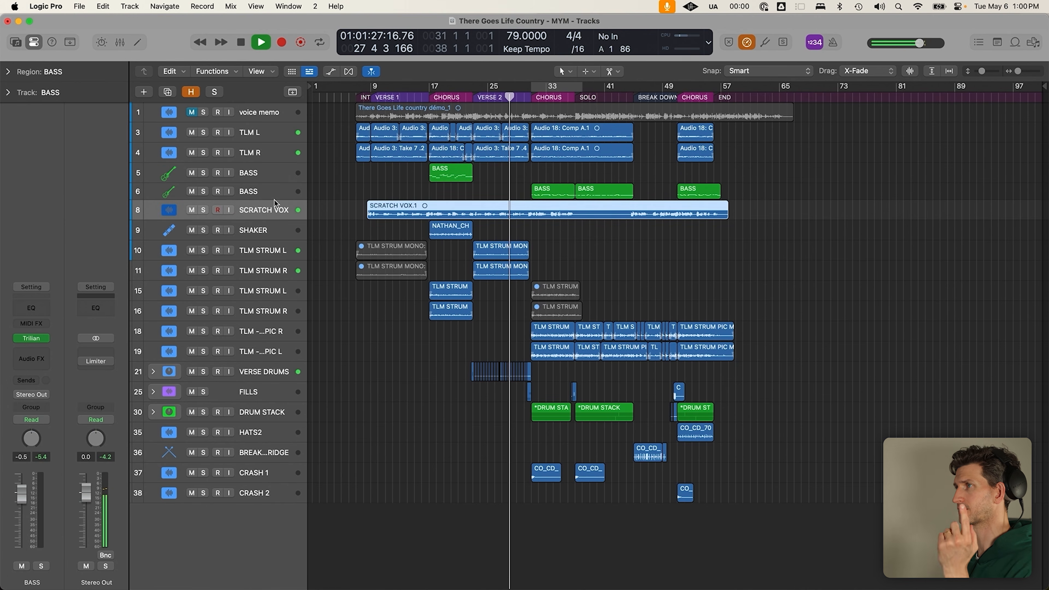
pyautogui.click(271, 191)
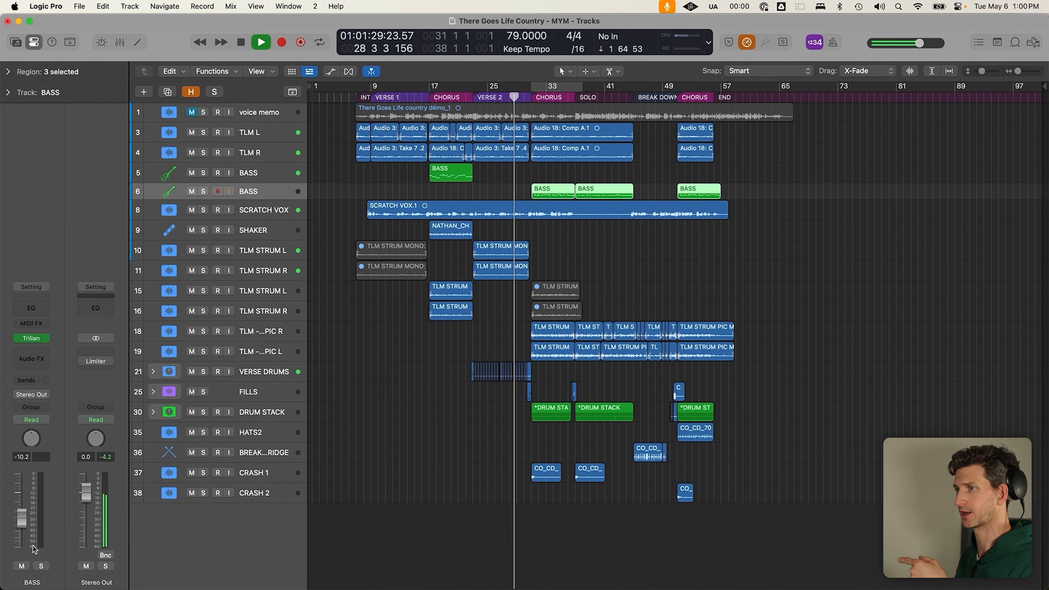
pyautogui.moveTo(22, 518); pyautogui.dragTo(28, 492)
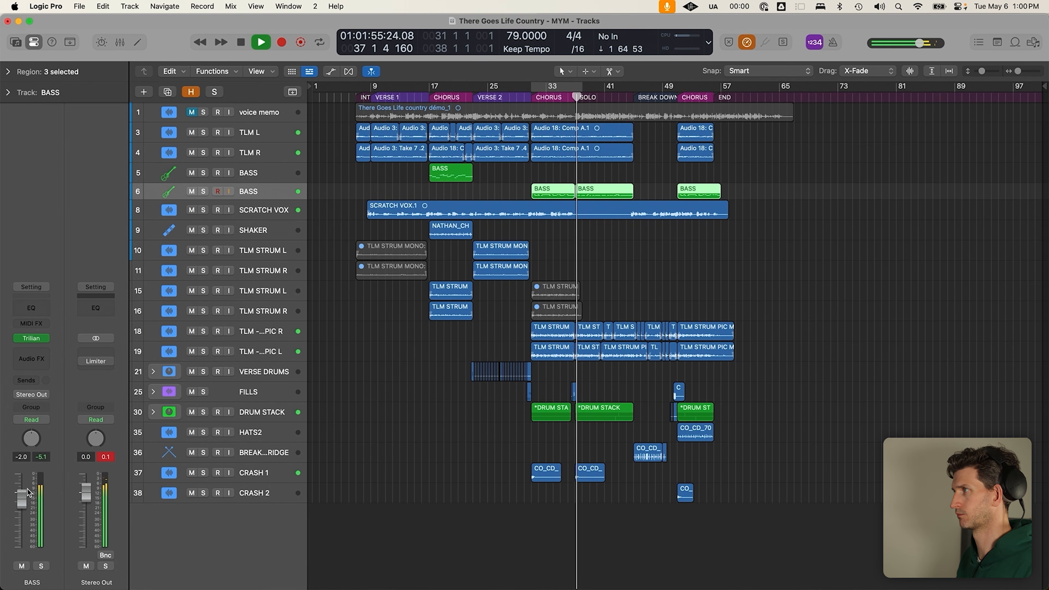
pyautogui.moveTo(25, 500); pyautogui.dragTo(26, 496)
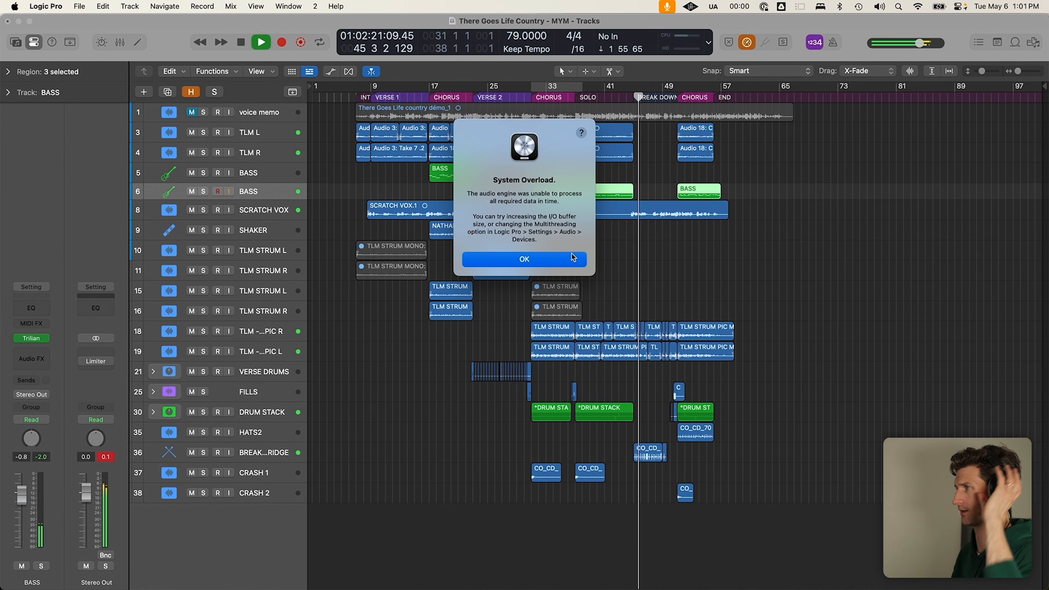
# Dismiss the System Overload alert and clear the loop and BASS region selection
pyautogui.click(572, 259)
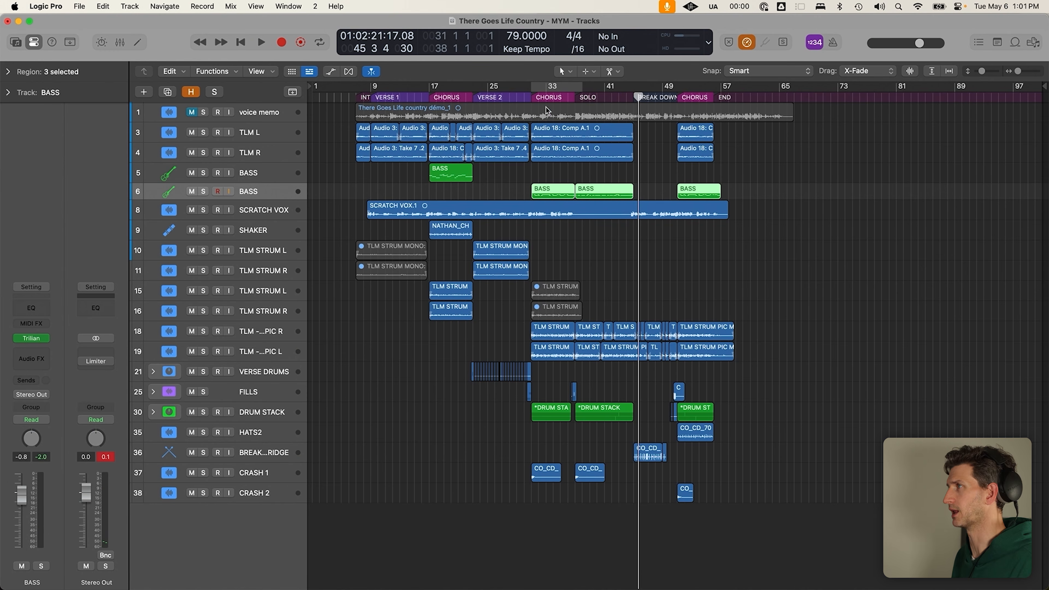
pyautogui.moveTo(574, 86); pyautogui.dragTo(572, 87)
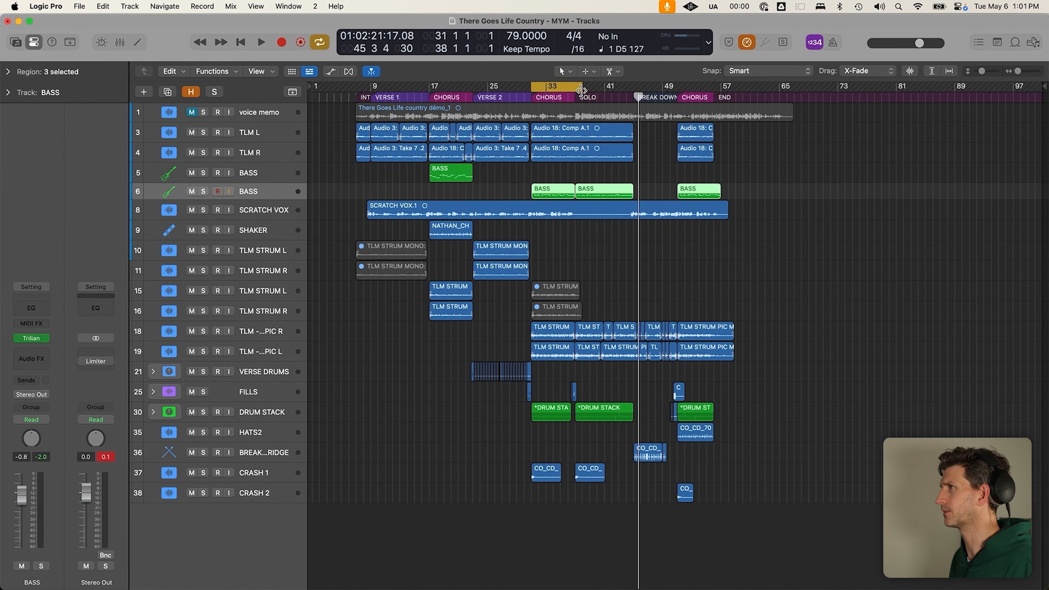
pyautogui.press('c')
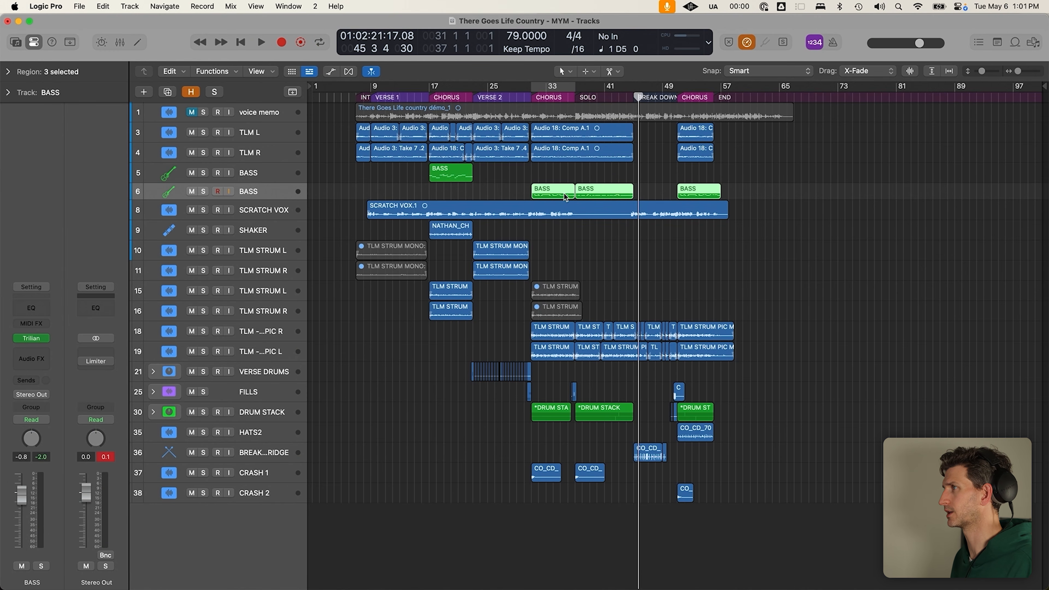
pyautogui.click(565, 182)
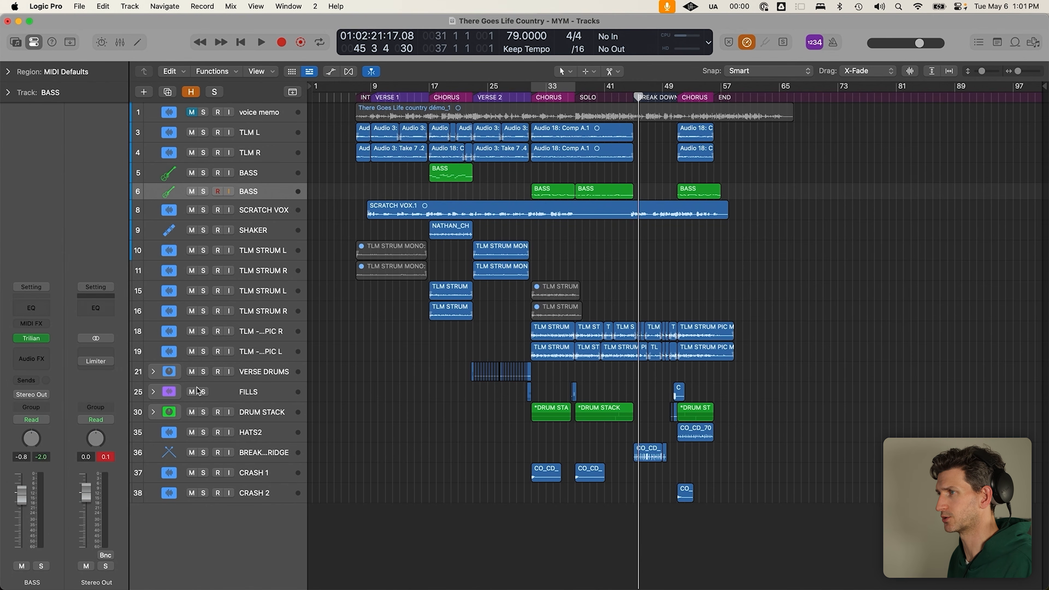
# Solo DRUM STACK and the second BASS track, and cycle the chorus from bar 31 to 37
pyautogui.click(203, 412)
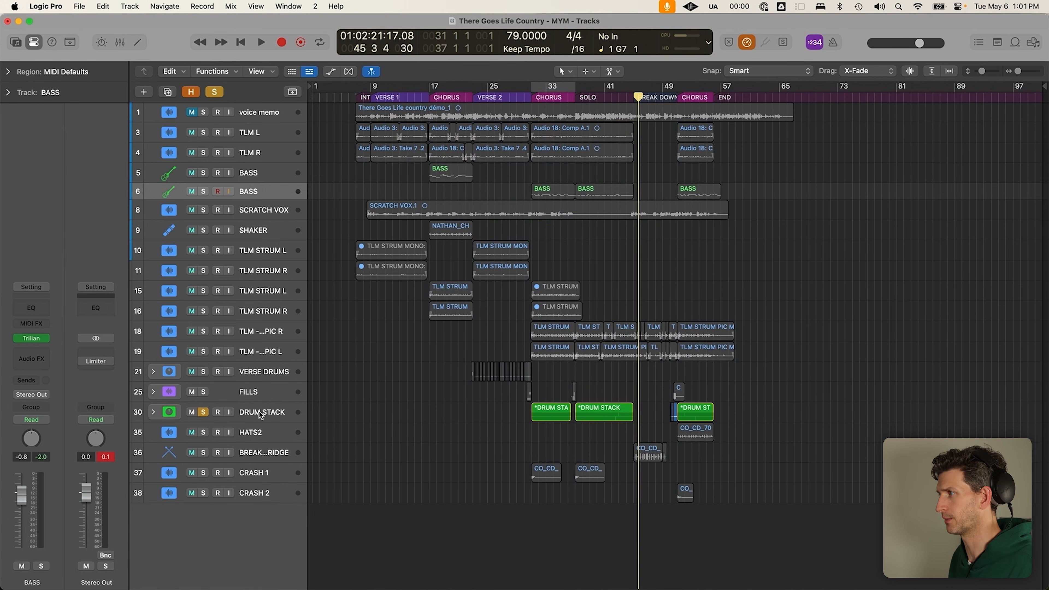
pyautogui.click(261, 416)
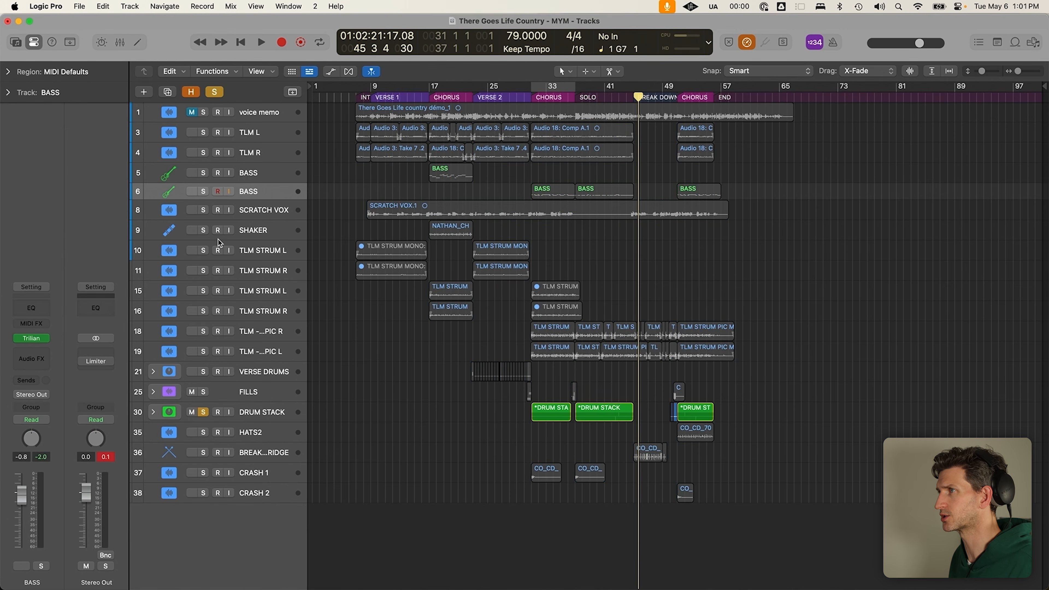
pyautogui.click(203, 192)
pyautogui.click(547, 97)
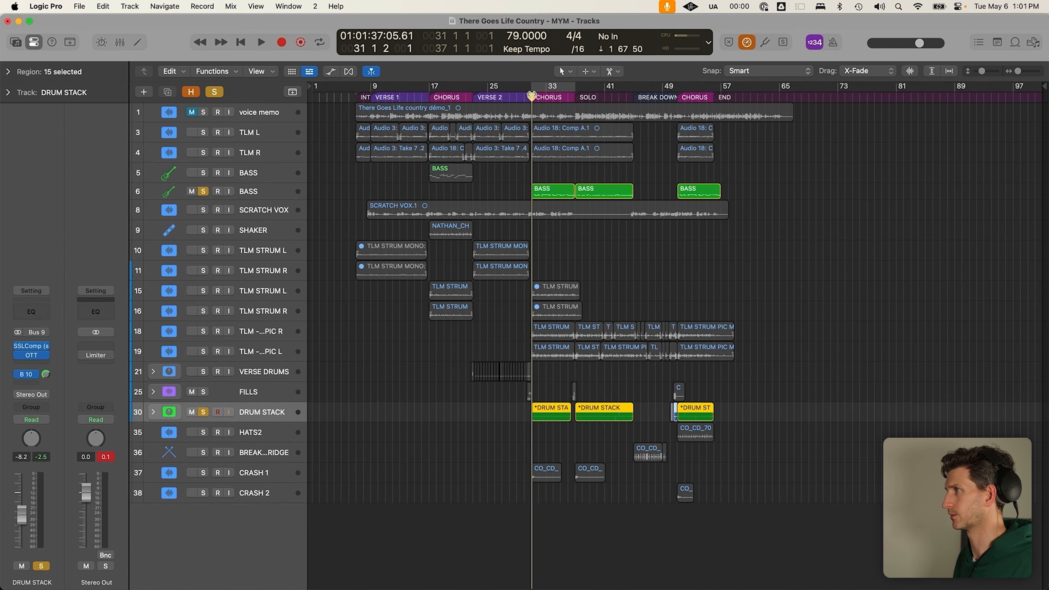
pyautogui.press('c')
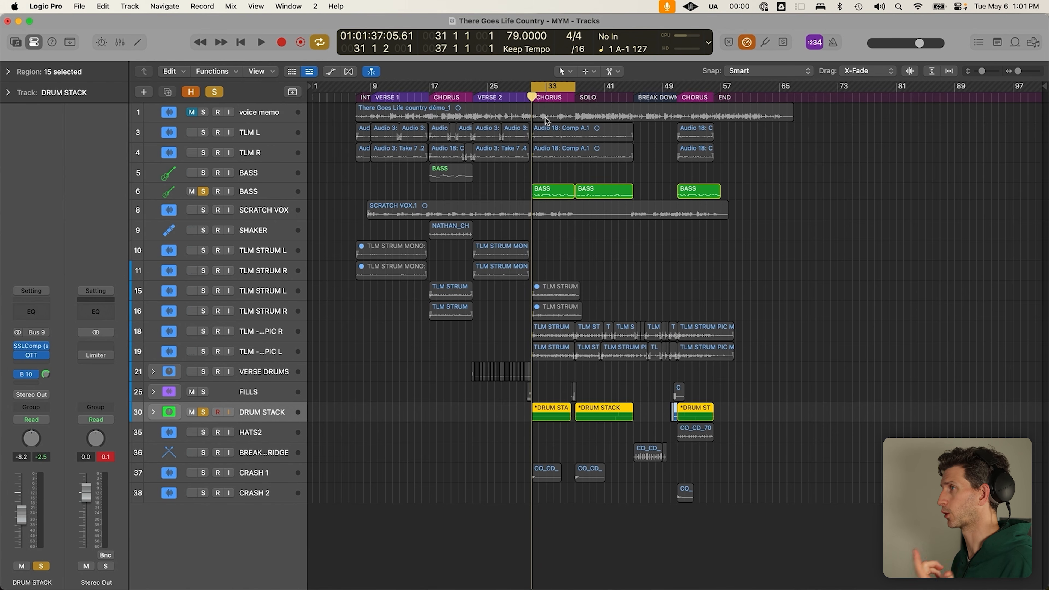
# Check the project notes for the piano/organ part, then add a Classic Electric Piano track at row 6
pyautogui.click(998, 42)
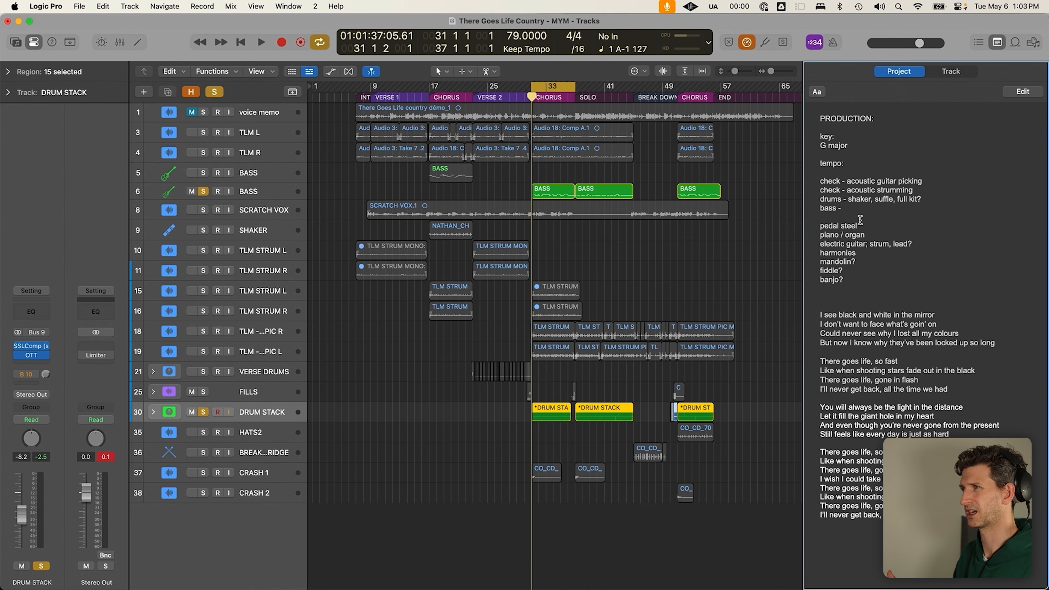
pyautogui.click(693, 289)
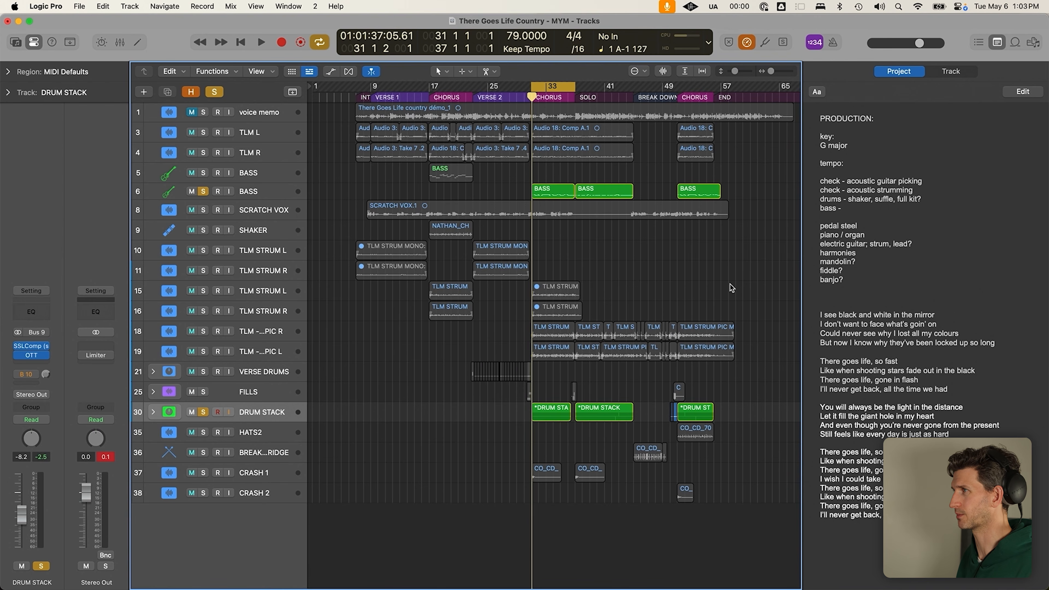
pyautogui.press('c')
pyautogui.click(878, 243)
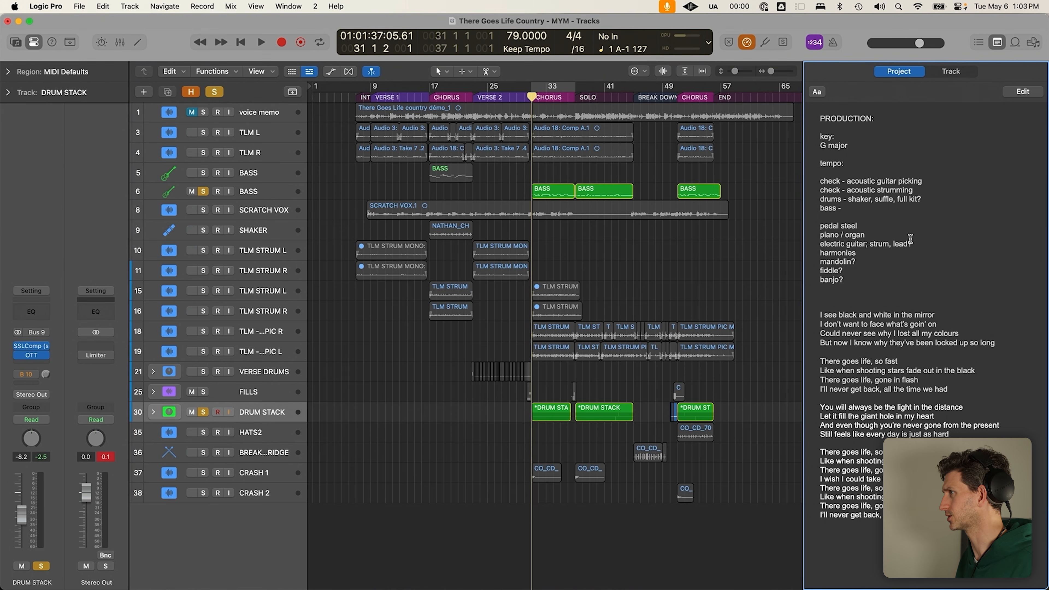
pyautogui.moveTo(926, 242); pyautogui.dragTo(821, 234)
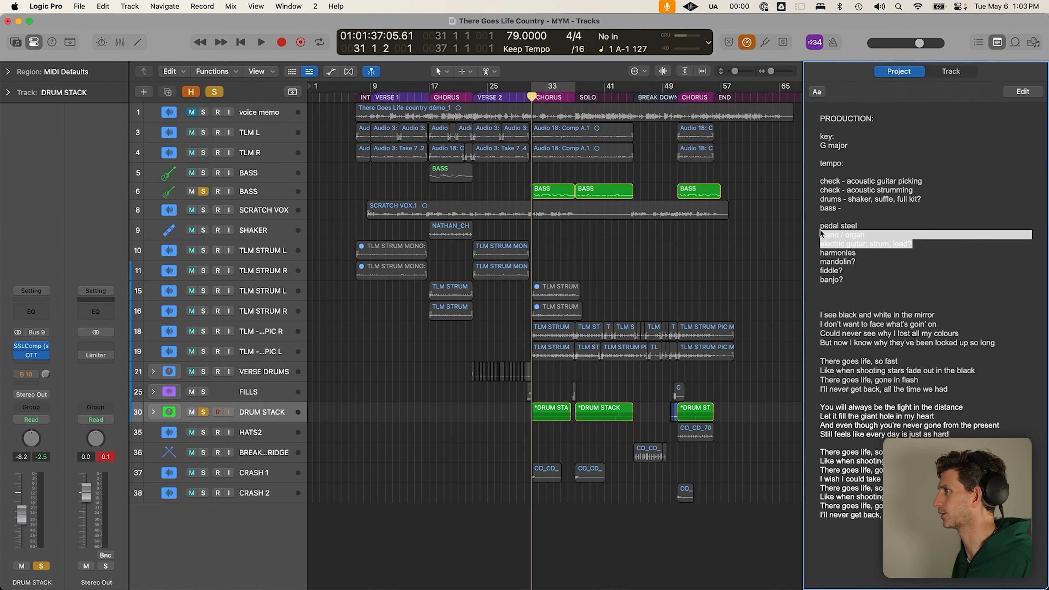
pyautogui.click(821, 234)
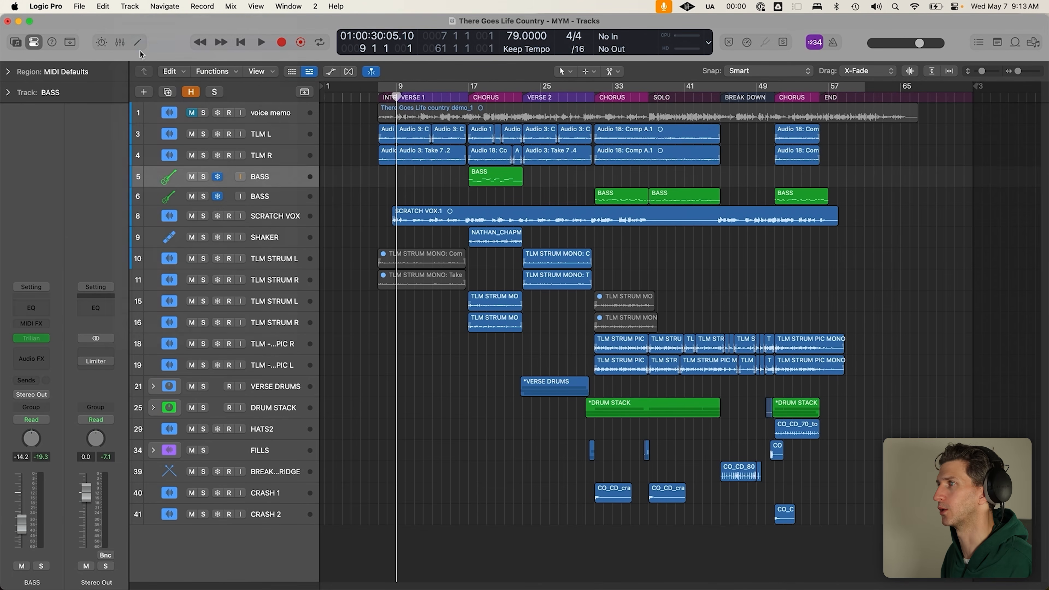
pyautogui.press('alt+super+s')
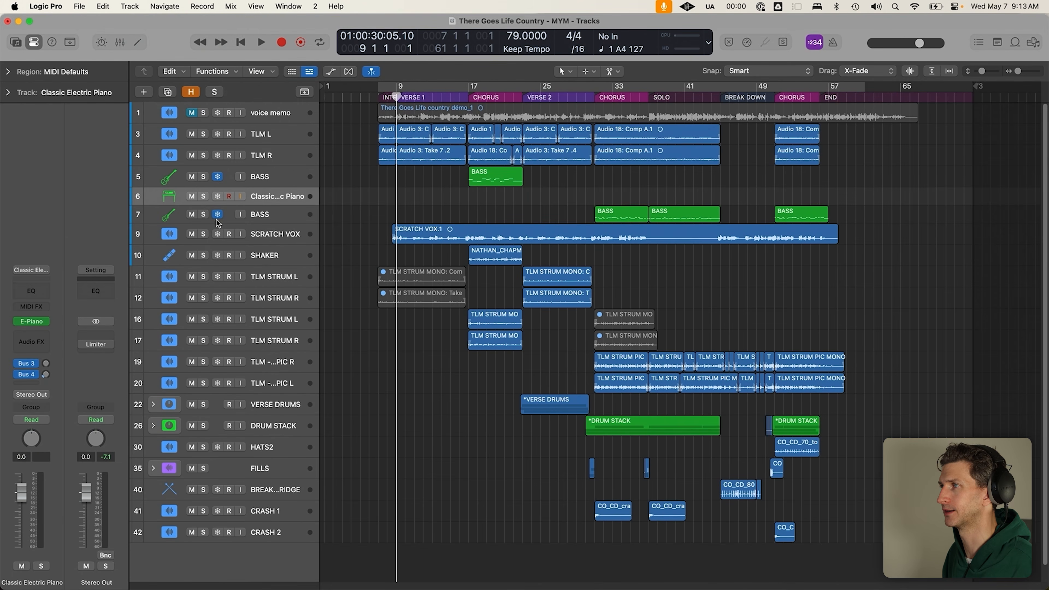
# Replace the new track's electric piano instrument with Analog Lab V in stereo
pyautogui.click(45, 322)
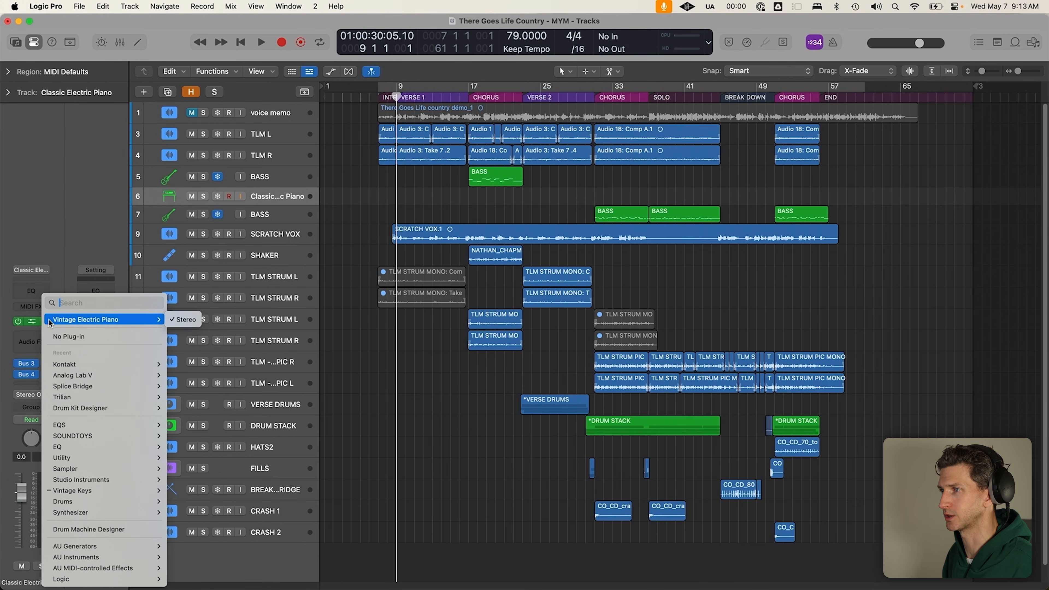
pyautogui.moveTo(110, 389)
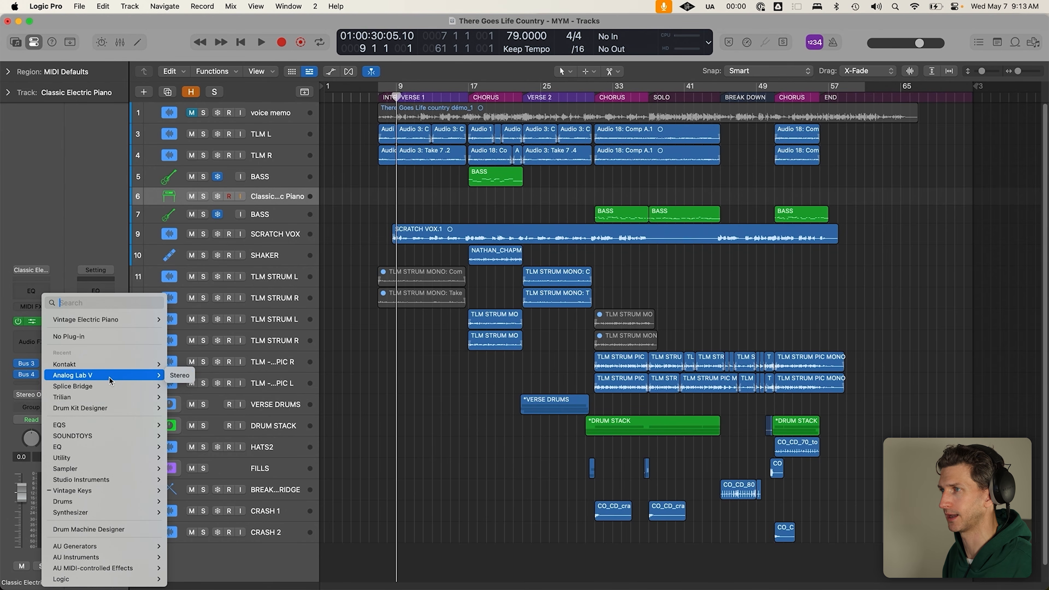
pyautogui.click(178, 375)
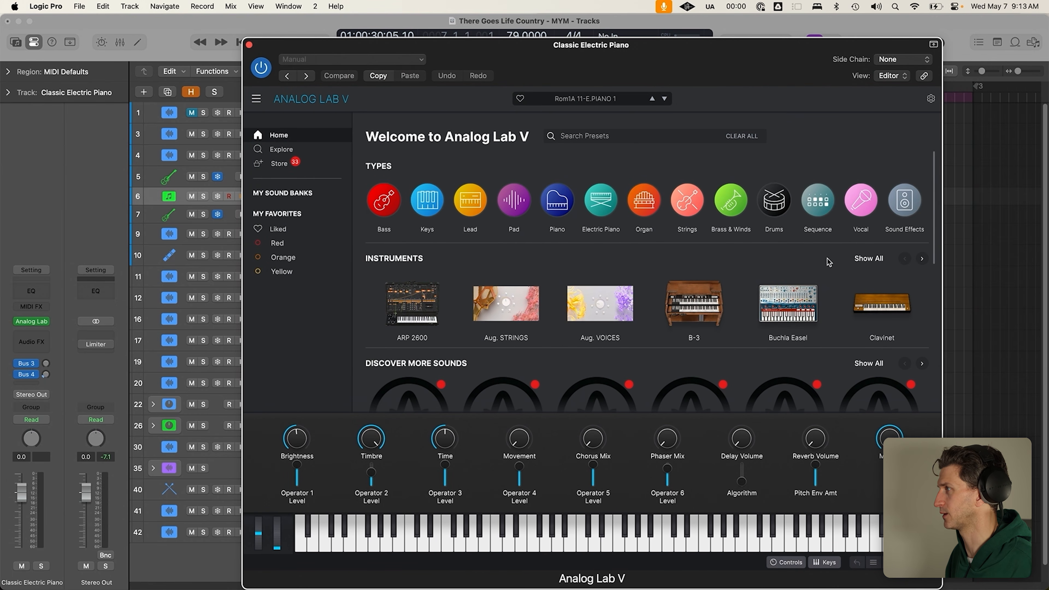
# Load the B-3 Jazz Organ preset in Analog Lab V and solo track 6
pyautogui.click(855, 259)
pyautogui.click(709, 297)
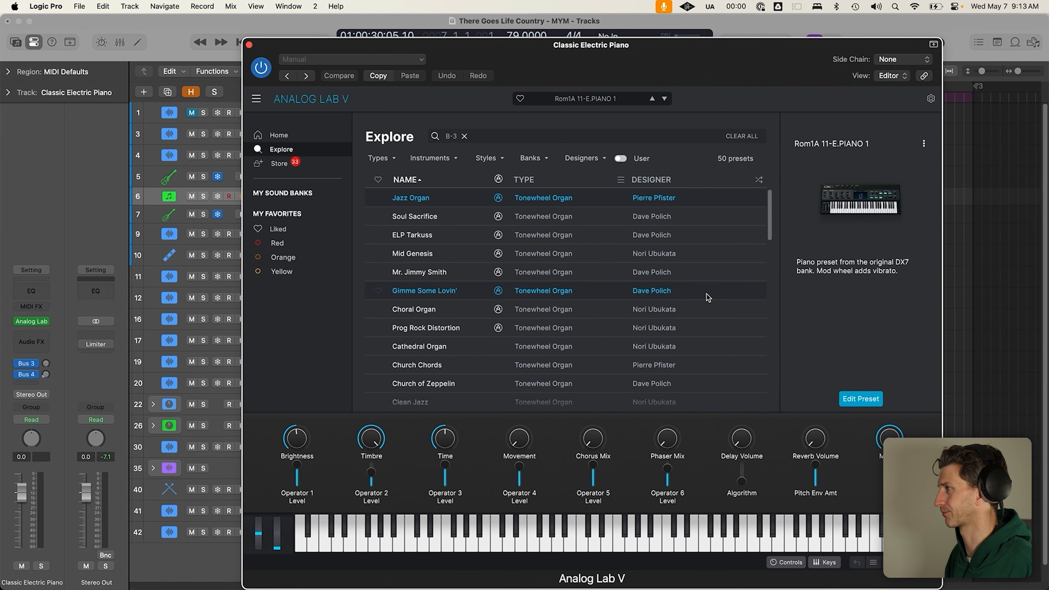
pyautogui.click(568, 198)
pyautogui.click(205, 195)
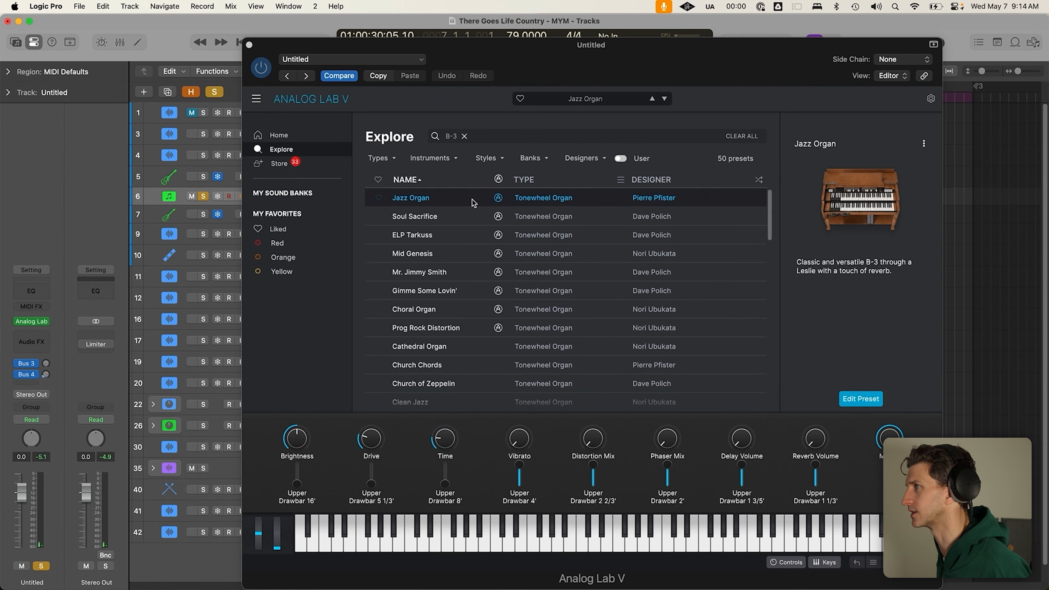
# Audition Soul Sacrifice, ELP Tarkuss, Mid Genesis and Mr. Jimmy Smith, then return to Jazz Organ
pyautogui.click(455, 218)
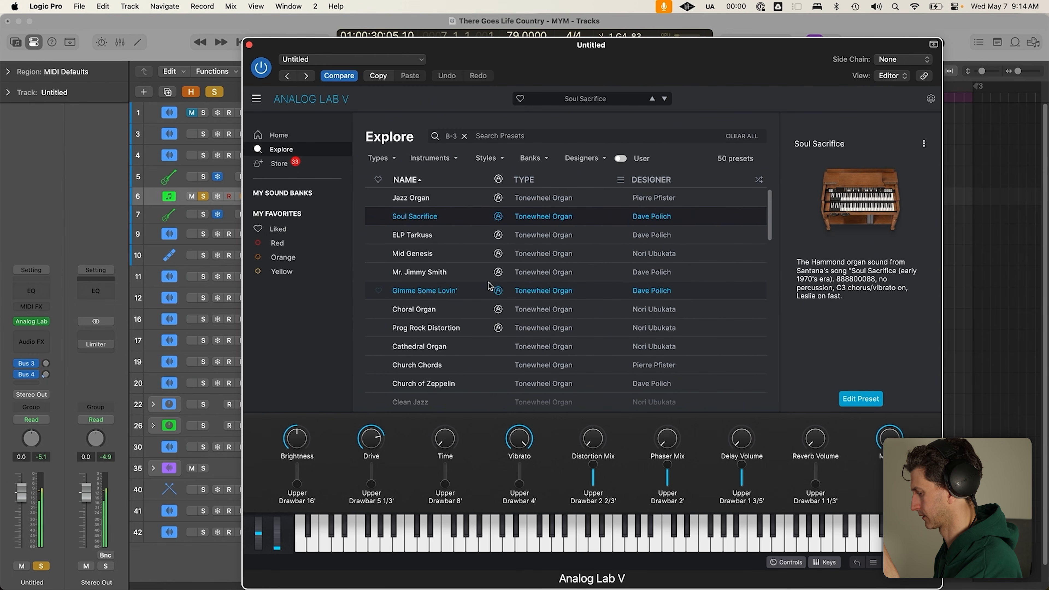
pyautogui.click(457, 235)
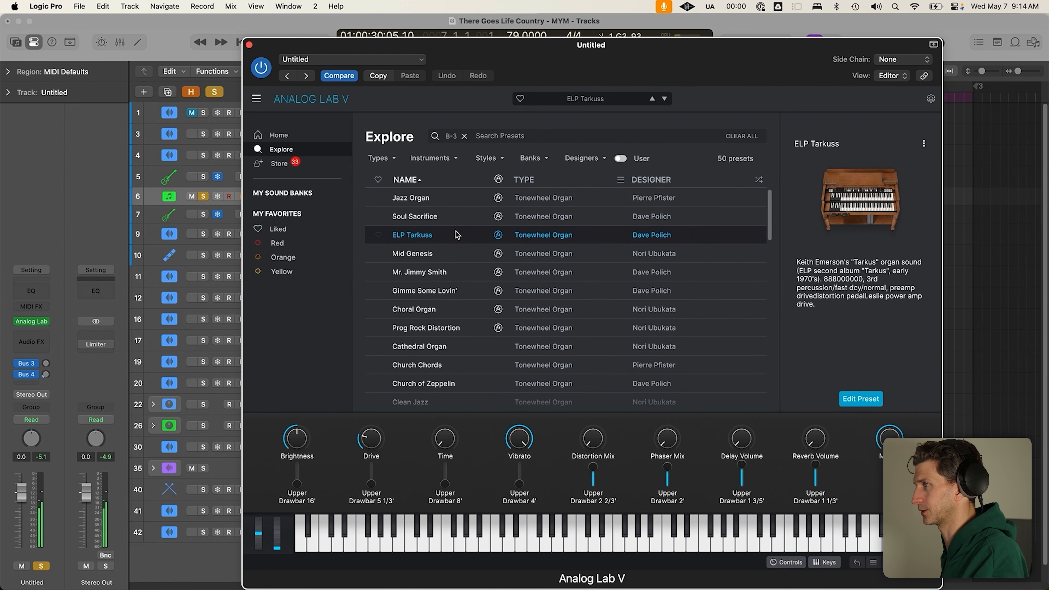
pyautogui.click(440, 255)
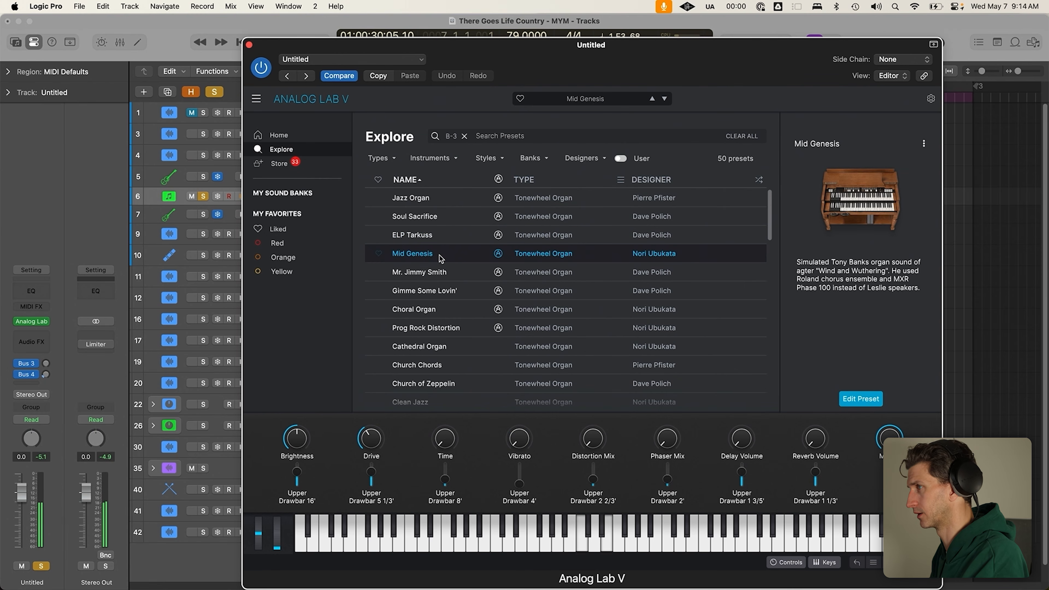
pyautogui.click(394, 276)
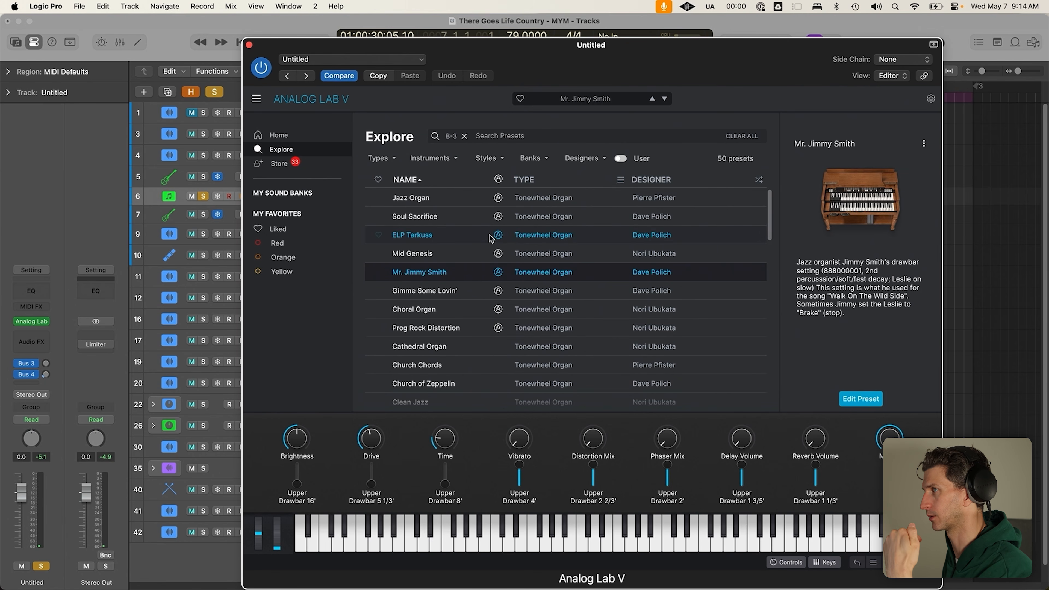
pyautogui.click(481, 203)
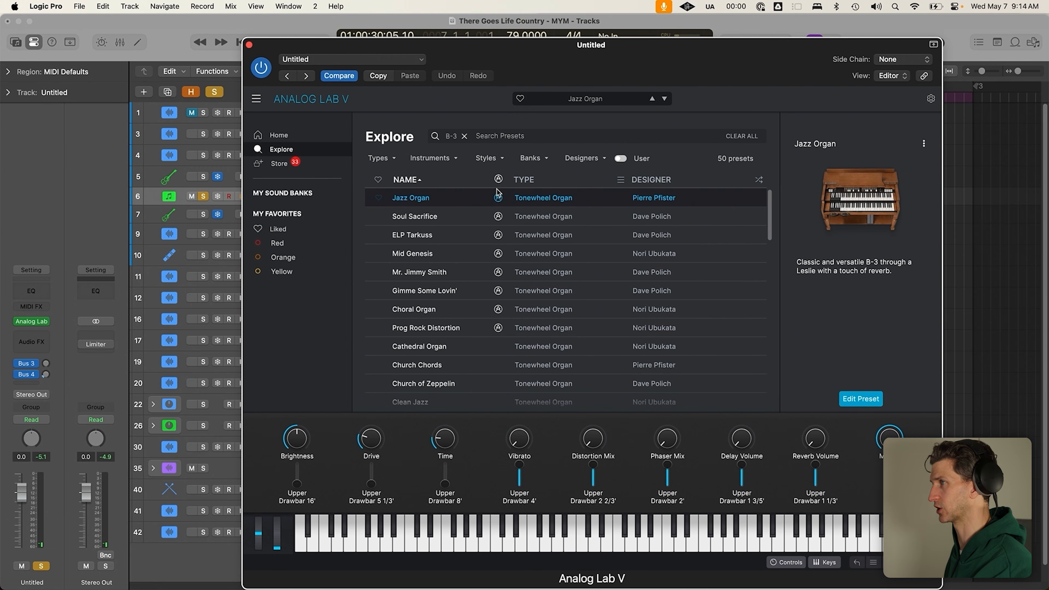
# Open the full B-3 organ instrument page for the Jazz Organ preset
pyautogui.moveTo(291, 440)
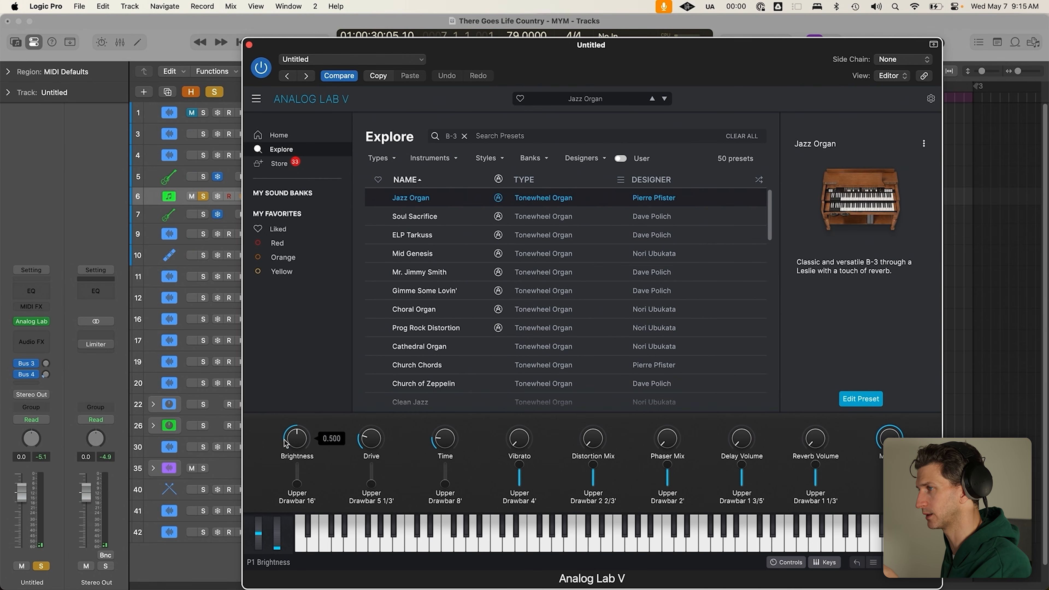
pyautogui.moveTo(921, 270)
pyautogui.click(833, 243)
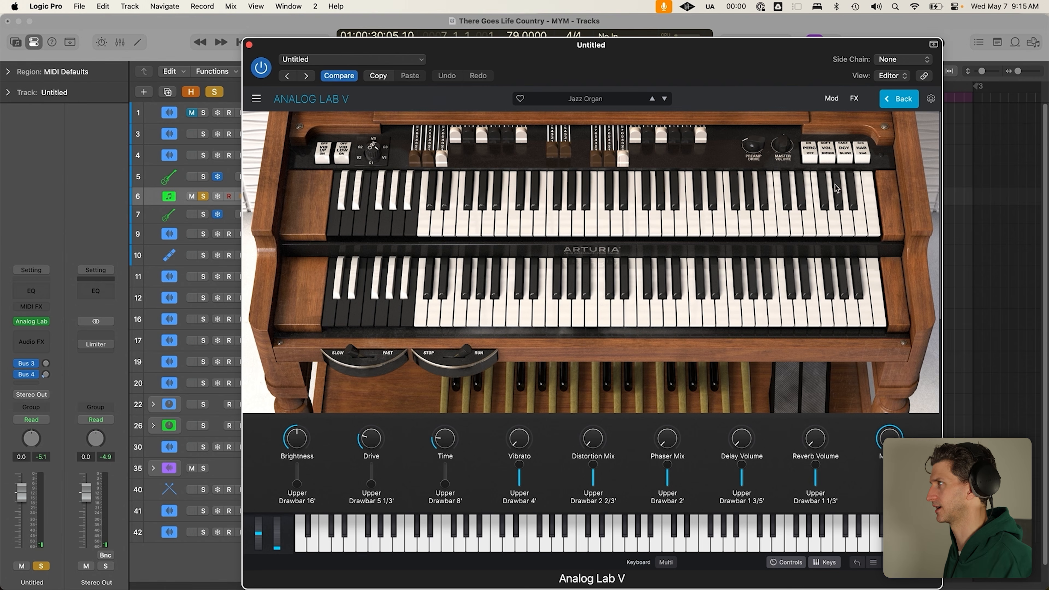
# Close the Analog Lab V window and turn off Solo so every track plays
pyautogui.click(904, 100)
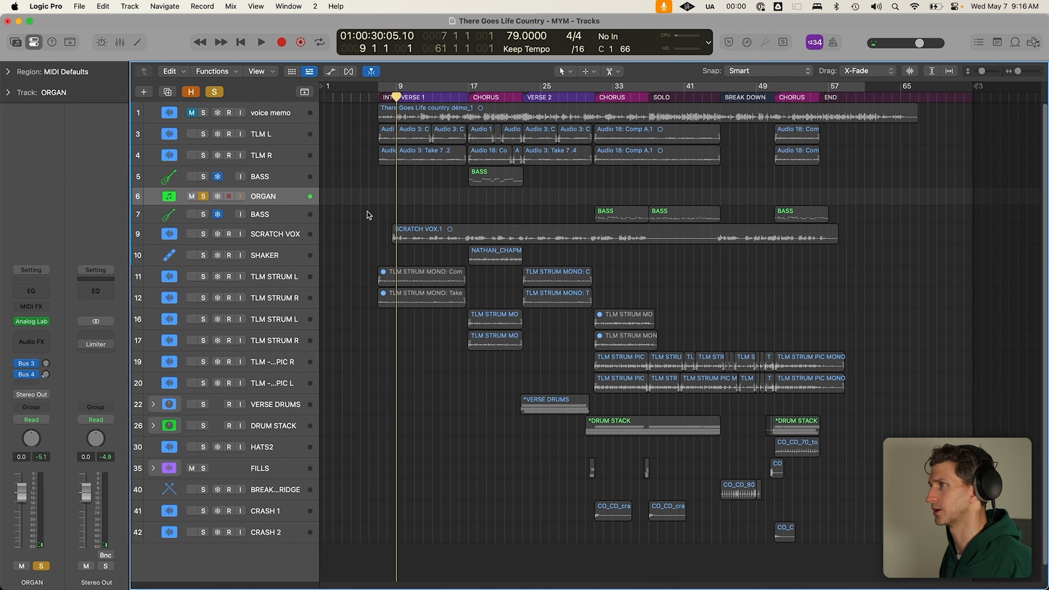
pyautogui.click(250, 45)
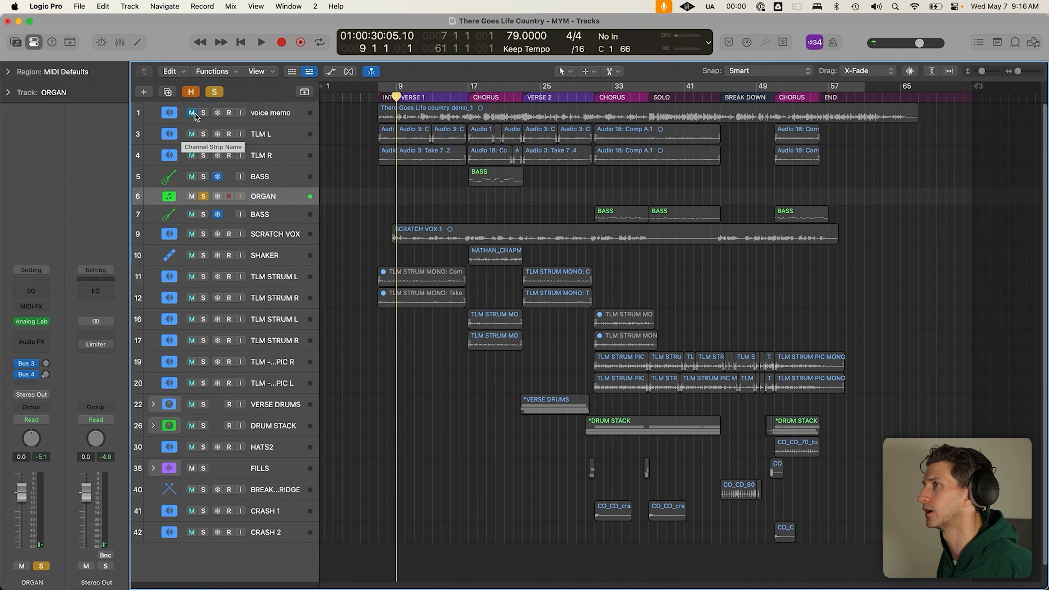
pyautogui.click(214, 93)
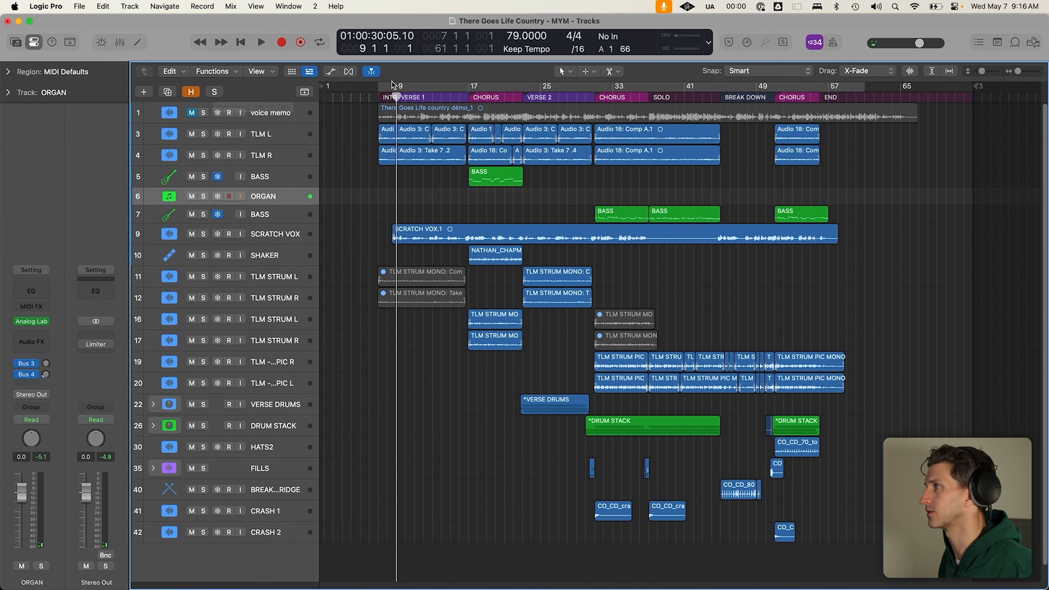
# Set a cycle range over bars 8–44, preview it with taller tracks, then record the organ
pyautogui.moveTo(379, 89); pyautogui.dragTo(708, 86)
pyautogui.scroll(-1, 448, 196)
pyautogui.press('super+Down')
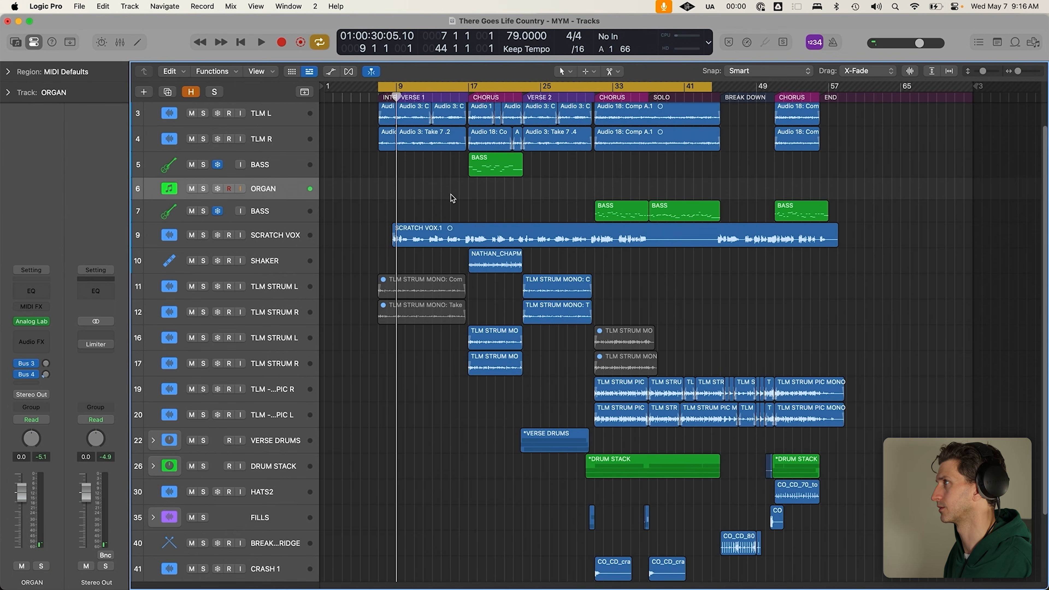
pyautogui.press('space')
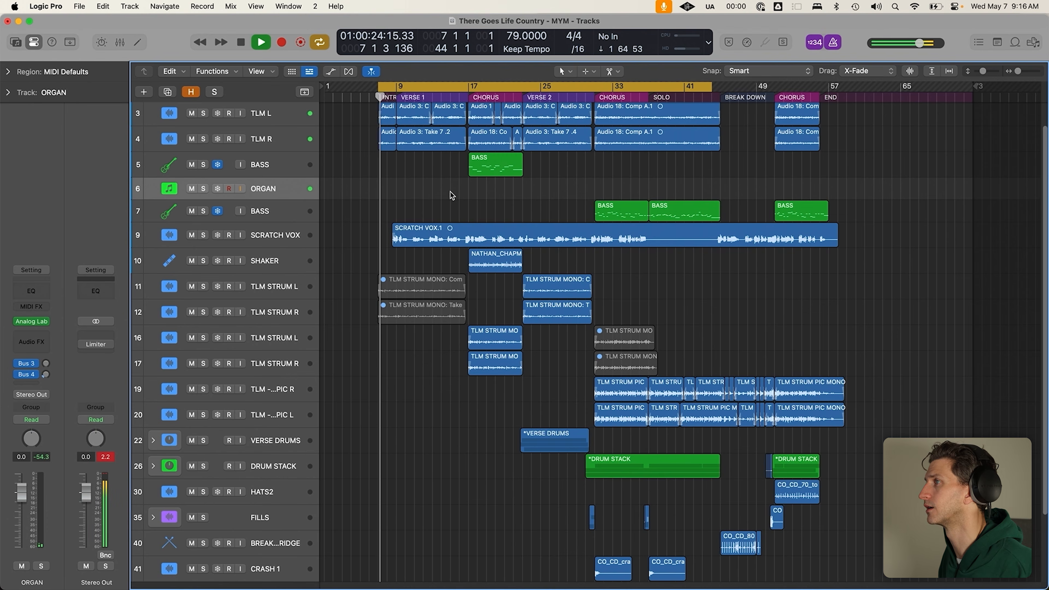
pyautogui.press('super+Down')
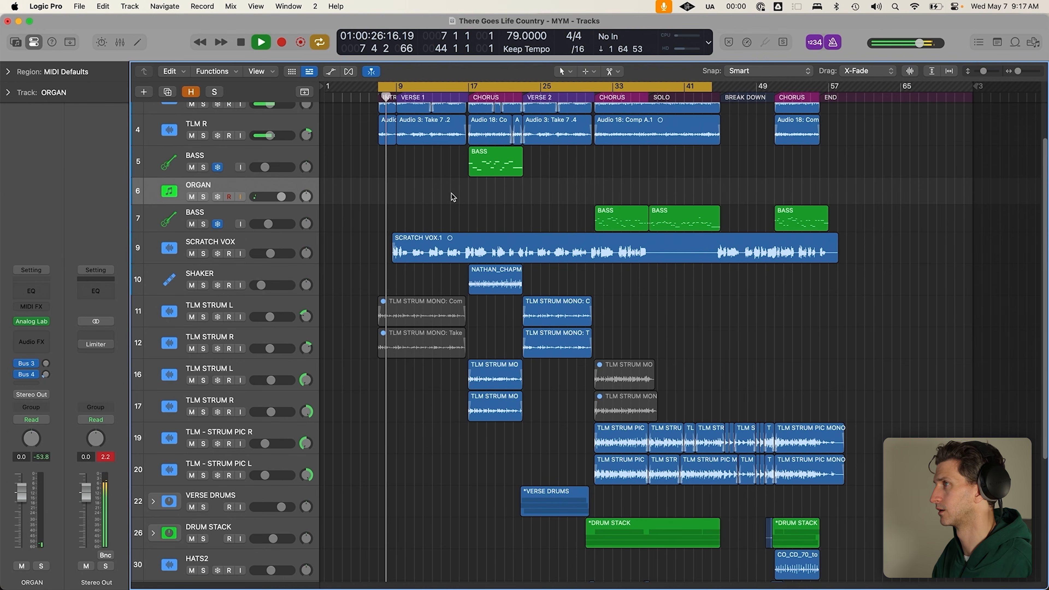
pyautogui.press('space')
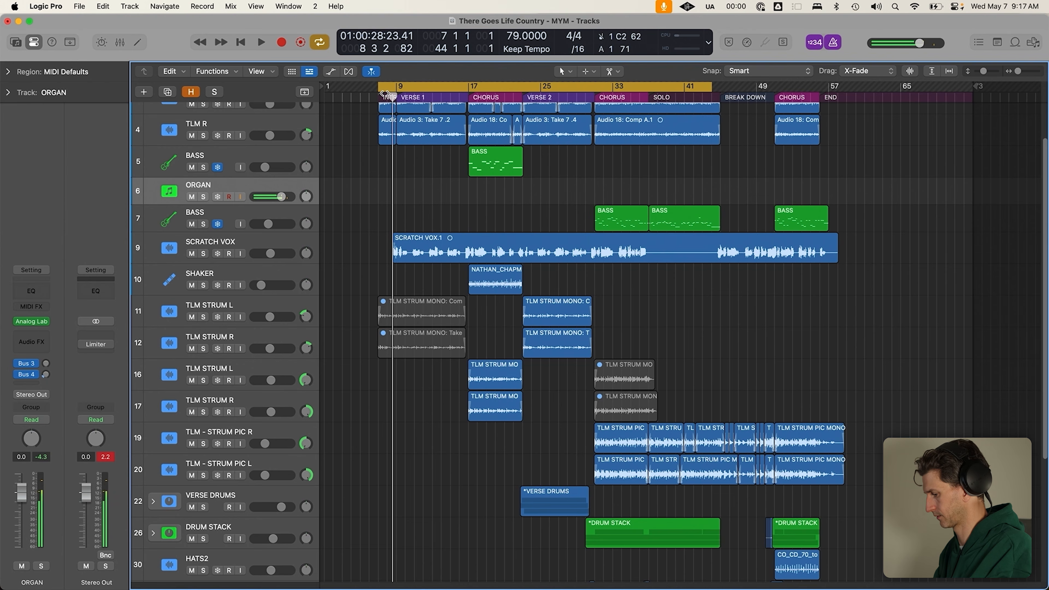
pyautogui.press('r')
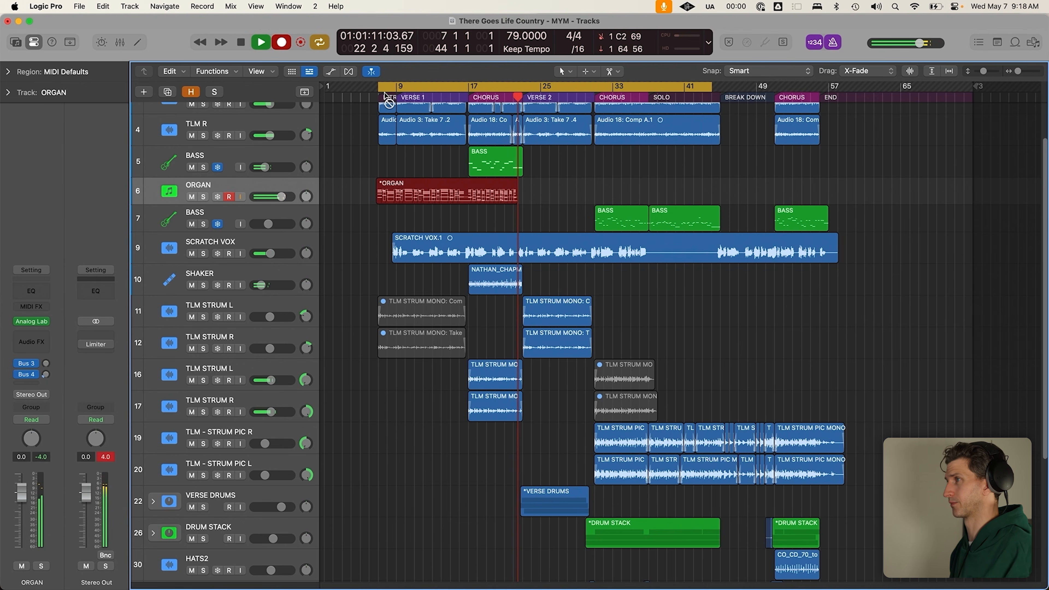
# Stop recording the organ take and turn off Cycle looping
pyautogui.press('space')
pyautogui.click(573, 212)
pyautogui.press('space')
pyautogui.press('space')
pyautogui.press('c')
pyautogui.click(467, 96)
pyautogui.click(485, 192)
pyautogui.click(499, 212)
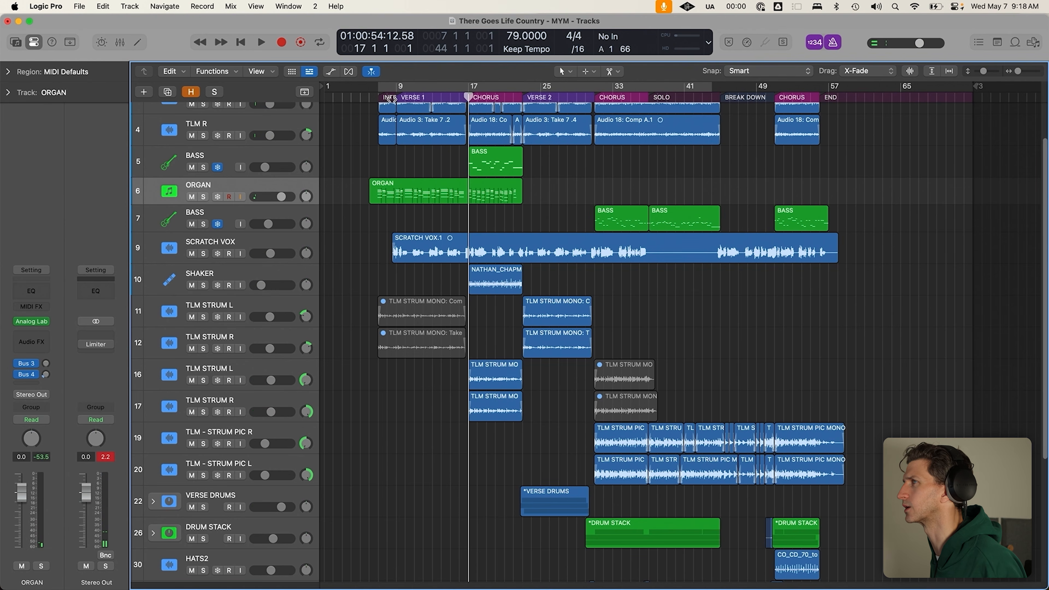
# Solo the ORGAN track, zoom into the region start, and play it from before bar 7
pyautogui.click(380, 96)
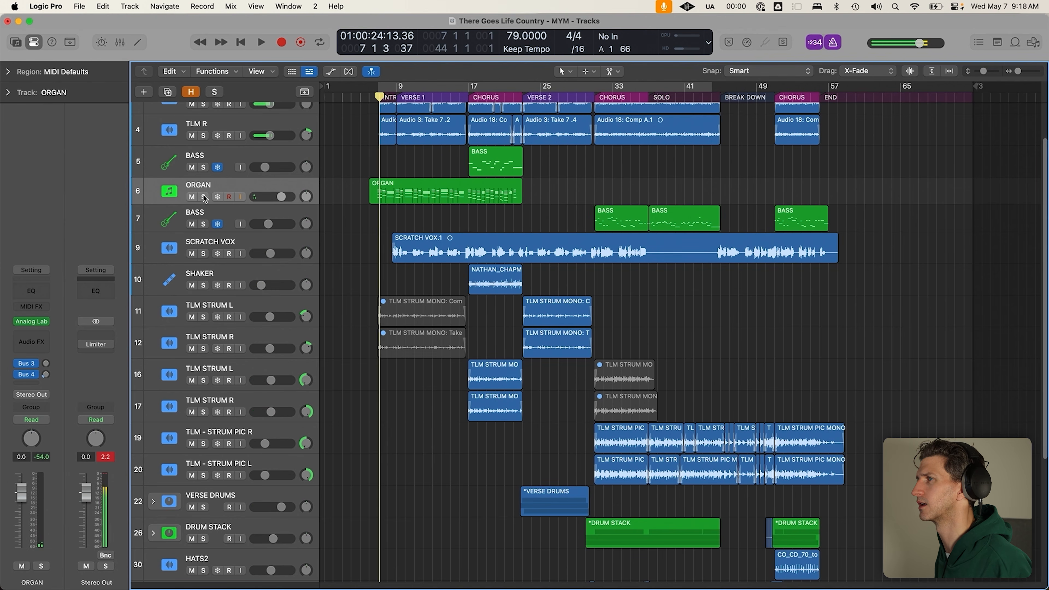
pyautogui.press('s')
pyautogui.click(369, 97)
pyautogui.moveTo(370, 162); pyautogui.dragTo(400, 231)
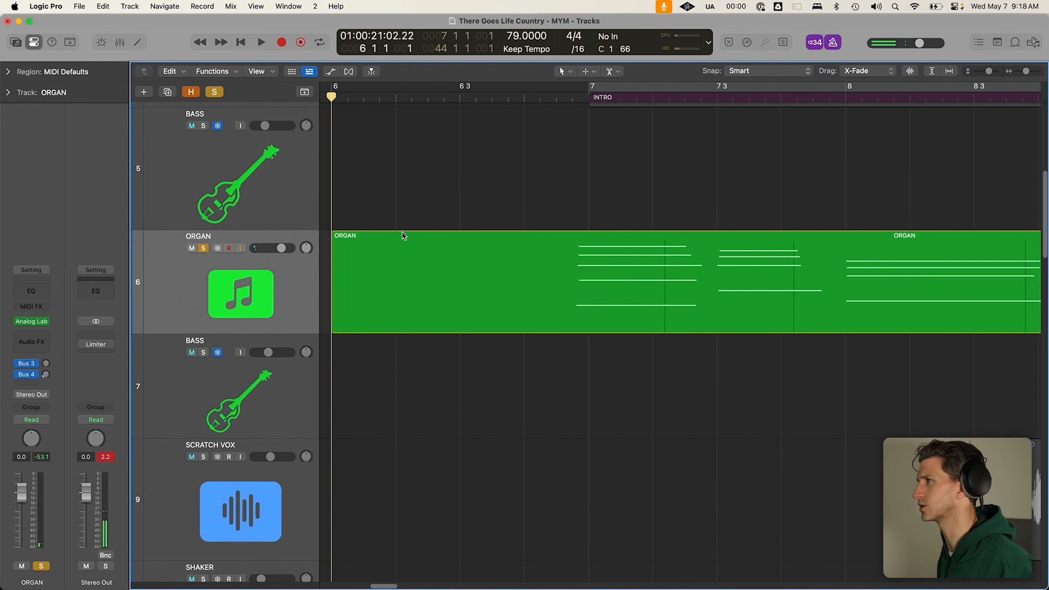
pyautogui.click(572, 97)
pyautogui.press('space')
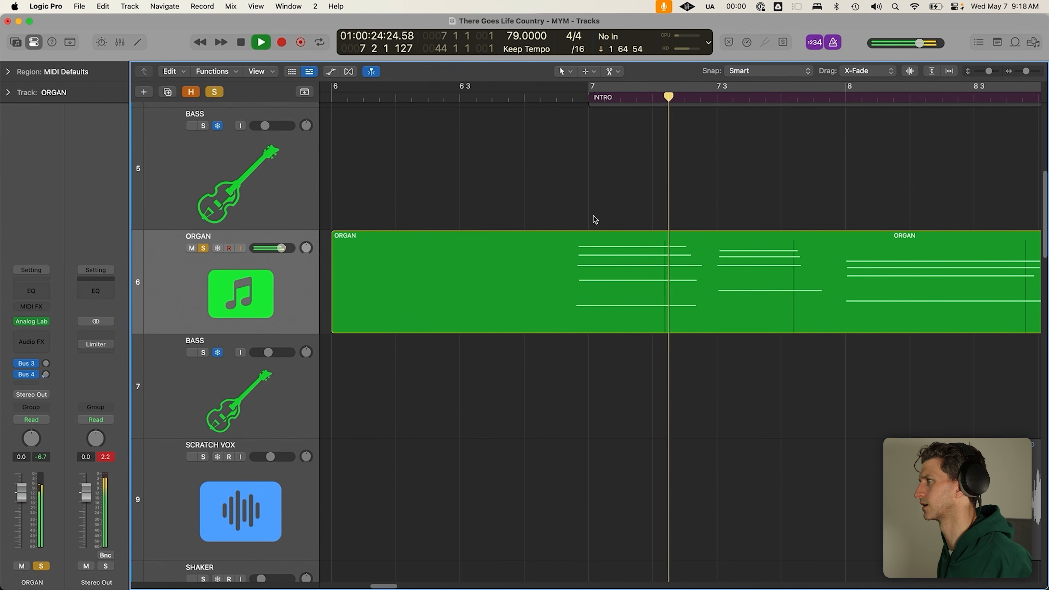
pyautogui.press('space')
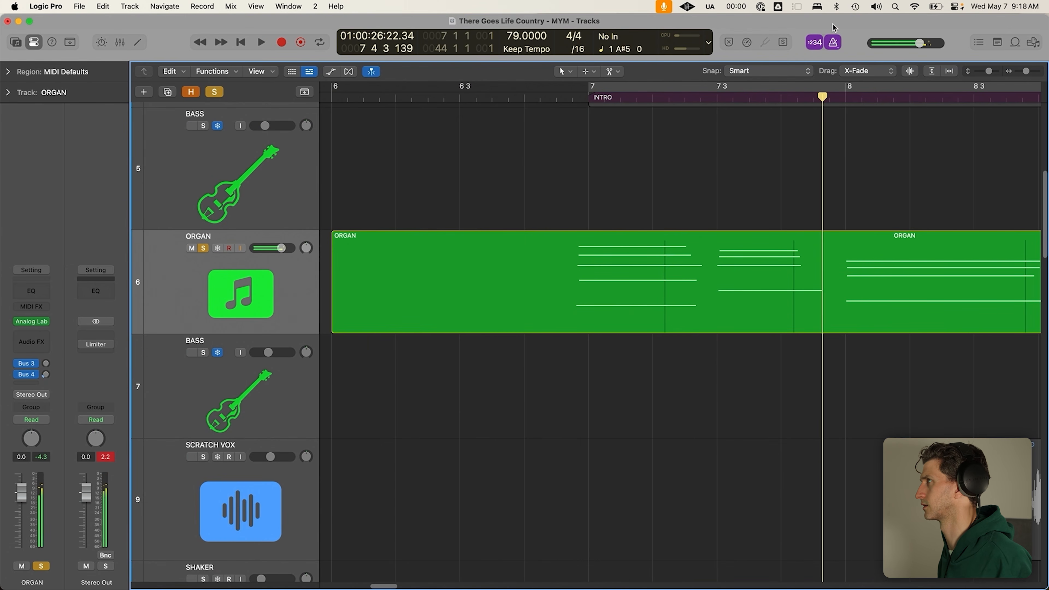
# Reconnect the Bluetooth trackpad from the menu bar's device list
pyautogui.click(837, 6)
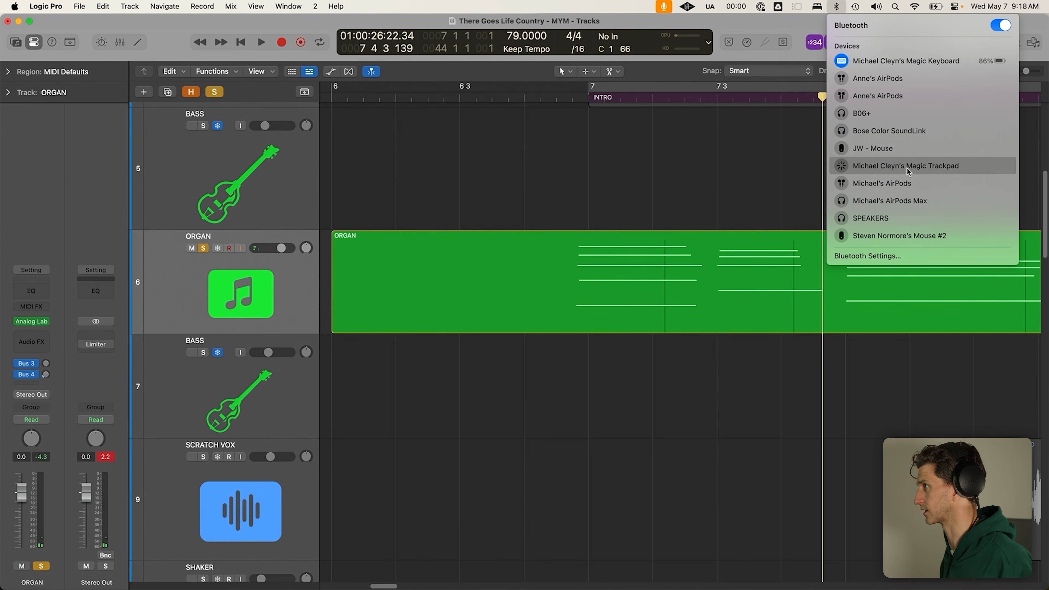
pyautogui.click(611, 146)
pyautogui.scroll(-10, 612, 147)
pyautogui.scroll(-10, 534, 368)
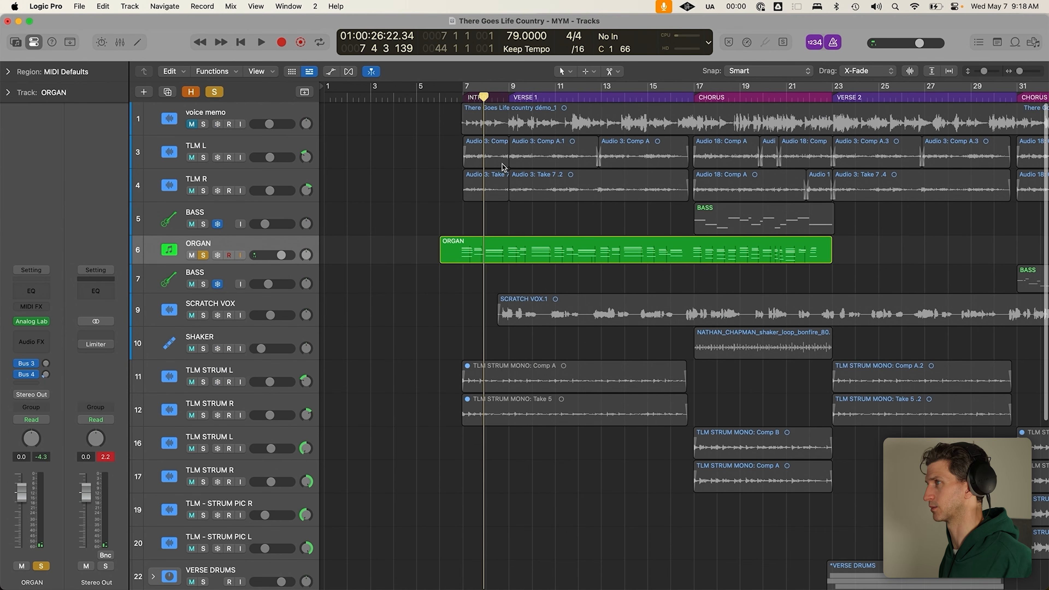
# Play from near the intro, solo TLM L and TLM R, and roughly adjust the ORGAN volume
pyautogui.click(451, 100)
pyautogui.press('space')
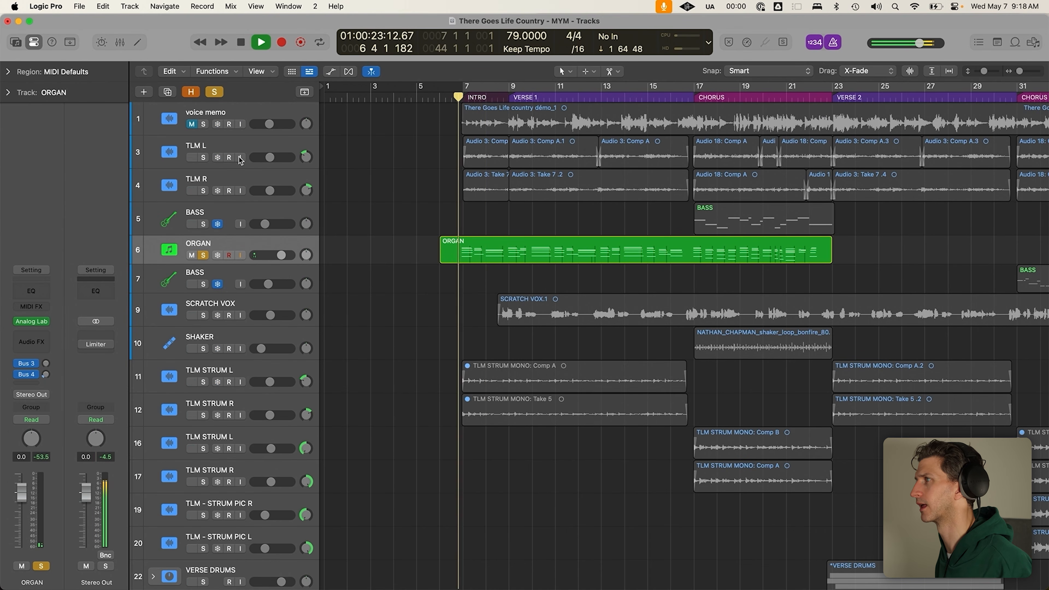
pyautogui.moveTo(208, 145)
pyautogui.mouseDown()
pyautogui.moveTo(212, 190)
pyautogui.moveTo(204, 151)
pyautogui.mouseUp()
pyautogui.click(203, 158)
pyautogui.click(203, 191)
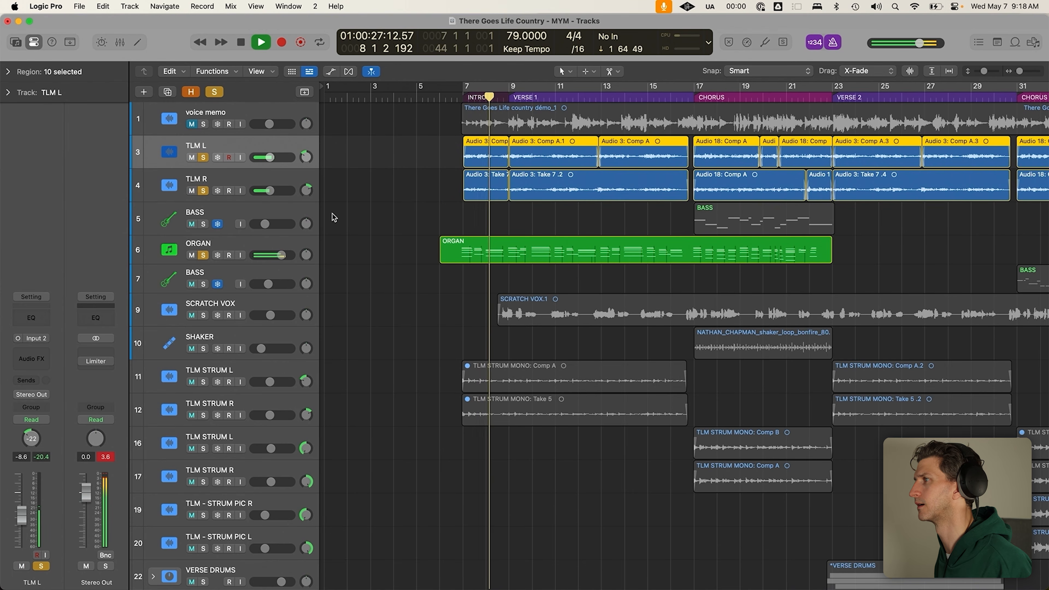
pyautogui.moveTo(270, 256)
pyautogui.mouseDown()
pyautogui.moveTo(290, 256)
pyautogui.moveTo(271, 256)
pyautogui.mouseUp()
pyautogui.press('space')
pyautogui.click(282, 254)
# Set the ORGAN volume to about -12.6 dB while listening from bar 7, metronome off
pyautogui.click(465, 96)
pyautogui.click(468, 246)
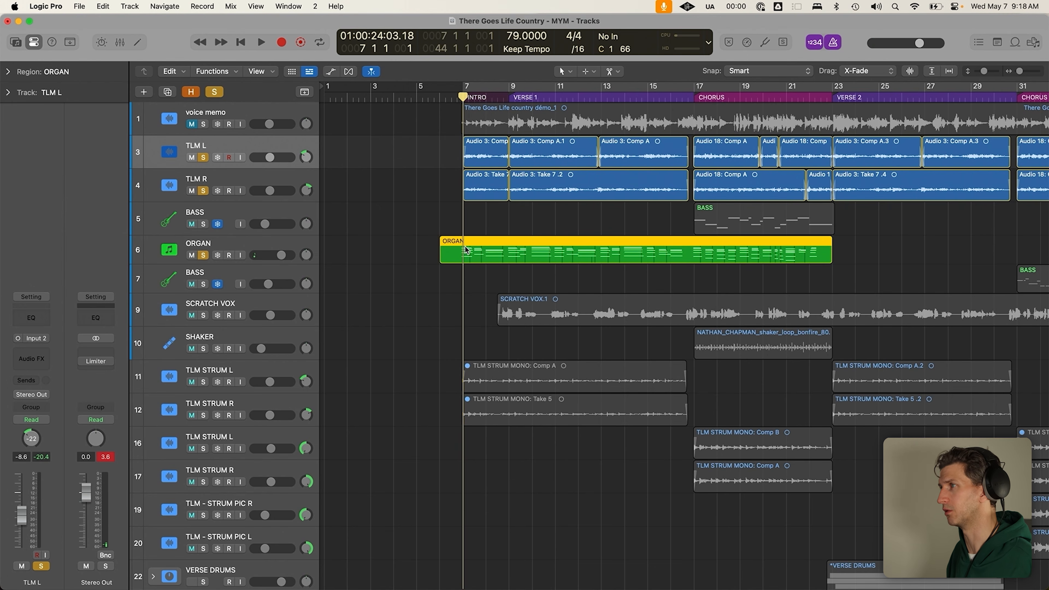
pyautogui.moveTo(289, 261)
pyautogui.mouseDown()
pyautogui.moveTo(276, 262)
pyautogui.moveTo(288, 262)
pyautogui.mouseUp()
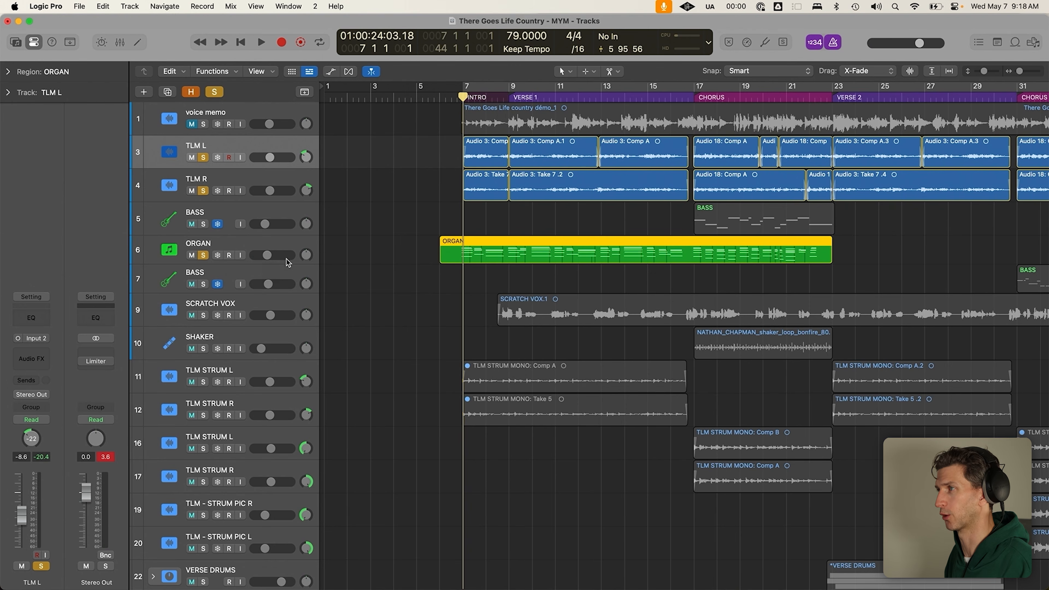
pyautogui.press('space')
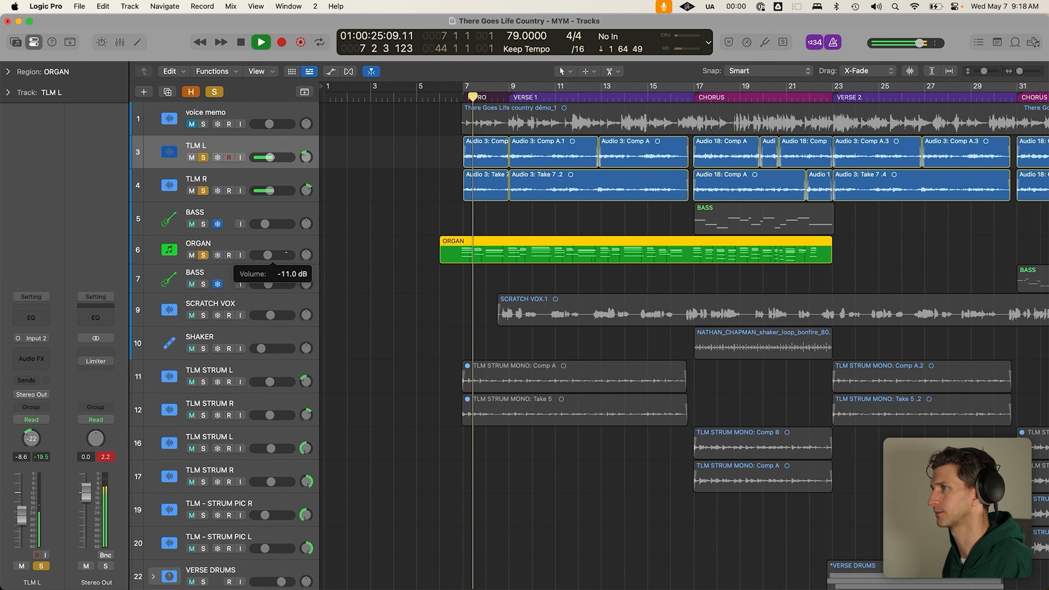
pyautogui.press('k')
pyautogui.click(270, 245)
pyautogui.moveTo(287, 256); pyautogui.dragTo(292, 257)
pyautogui.press('space')
pyautogui.click(518, 276)
pyautogui.click(517, 260)
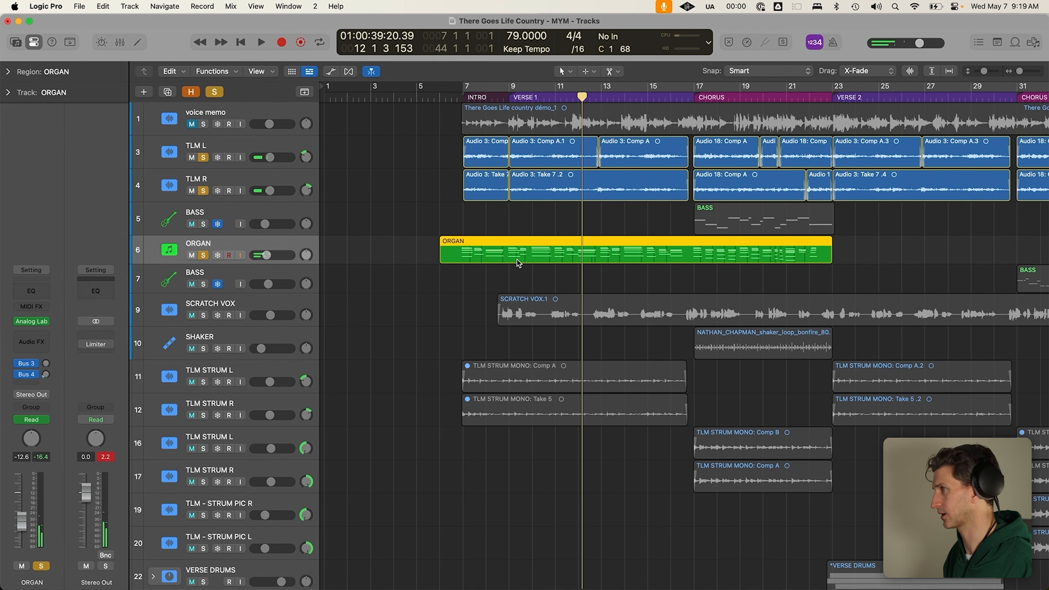
# Delete the old ORGAN region and turn Cycle playback back on
pyautogui.press('Delete')
pyautogui.click(517, 89)
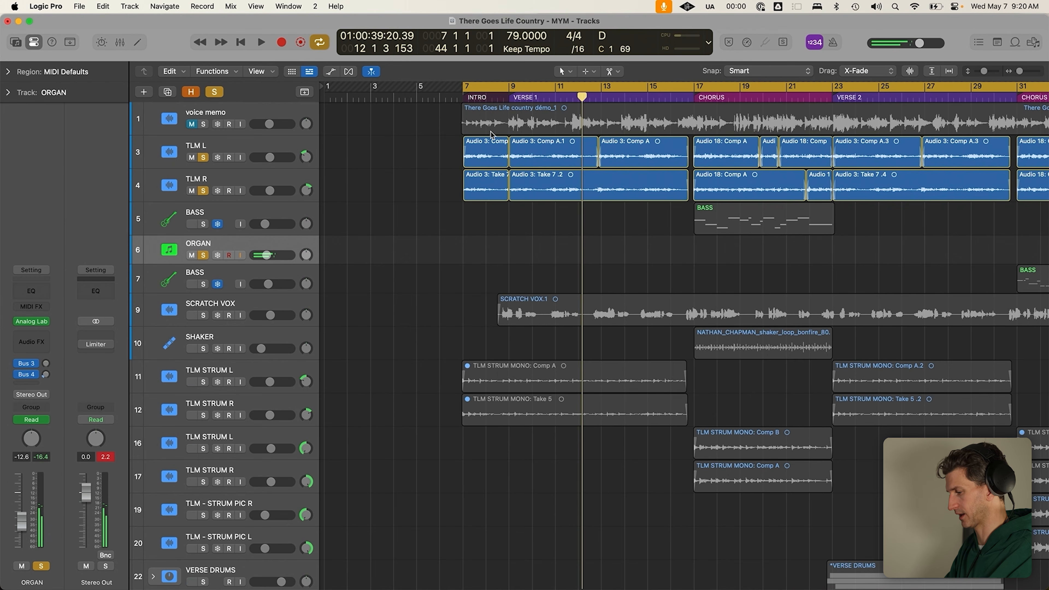
# Record a new organ take over bars 7–17 with Solo off, then turn off Cycle
pyautogui.press('r')
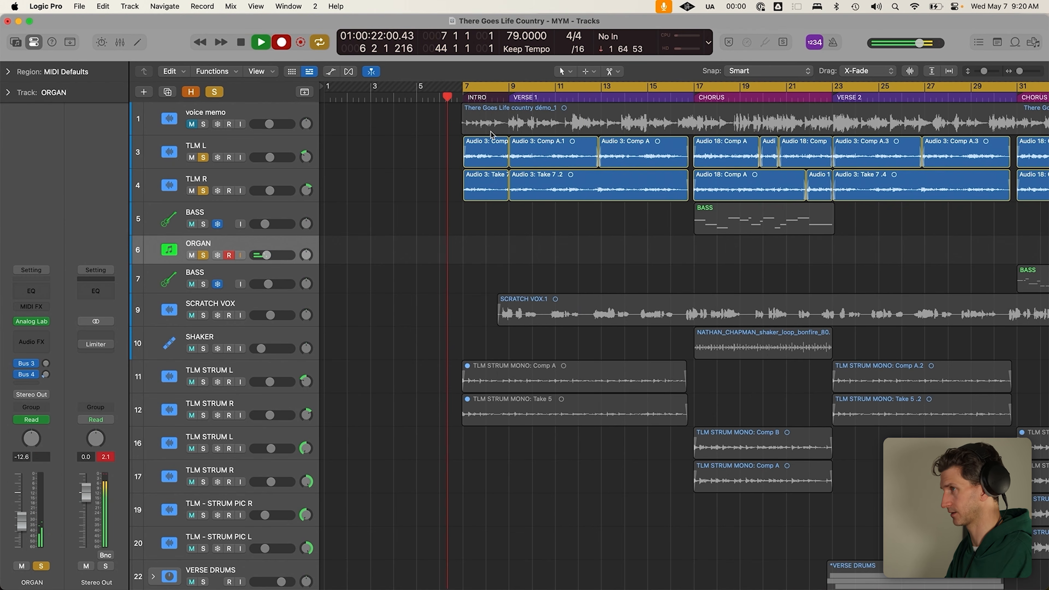
pyautogui.click(214, 91)
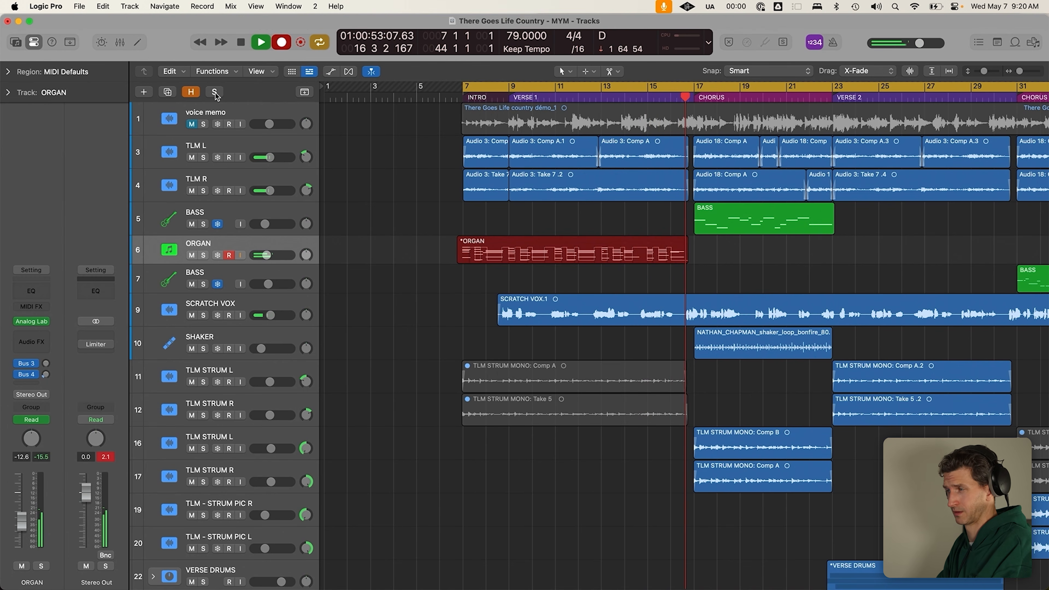
pyautogui.press('space')
pyautogui.press('c')
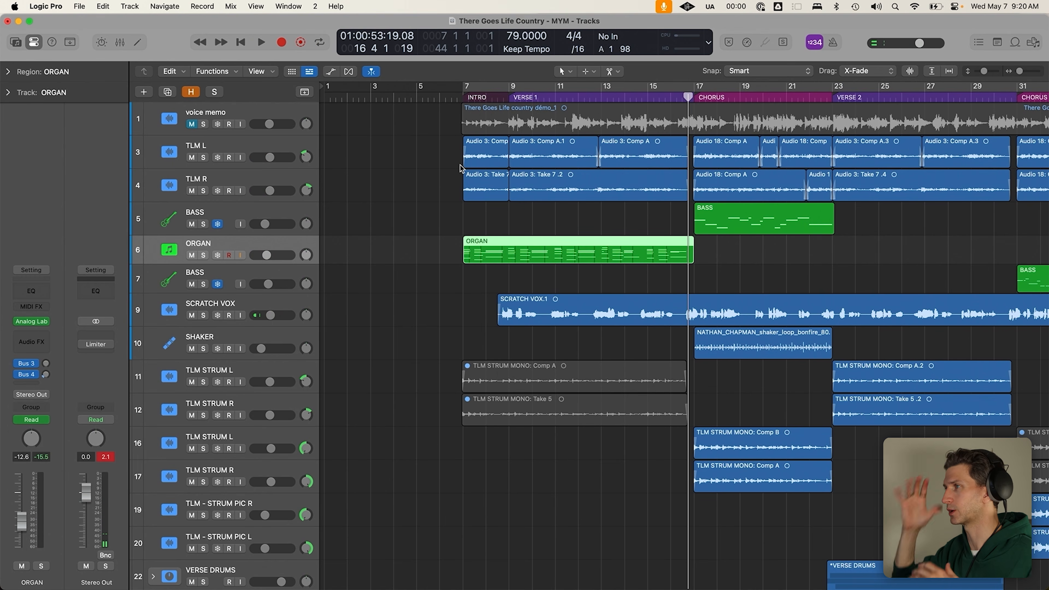
# Move the playhead around bars 7–9 and check the new ORGAN region
pyautogui.click(459, 165)
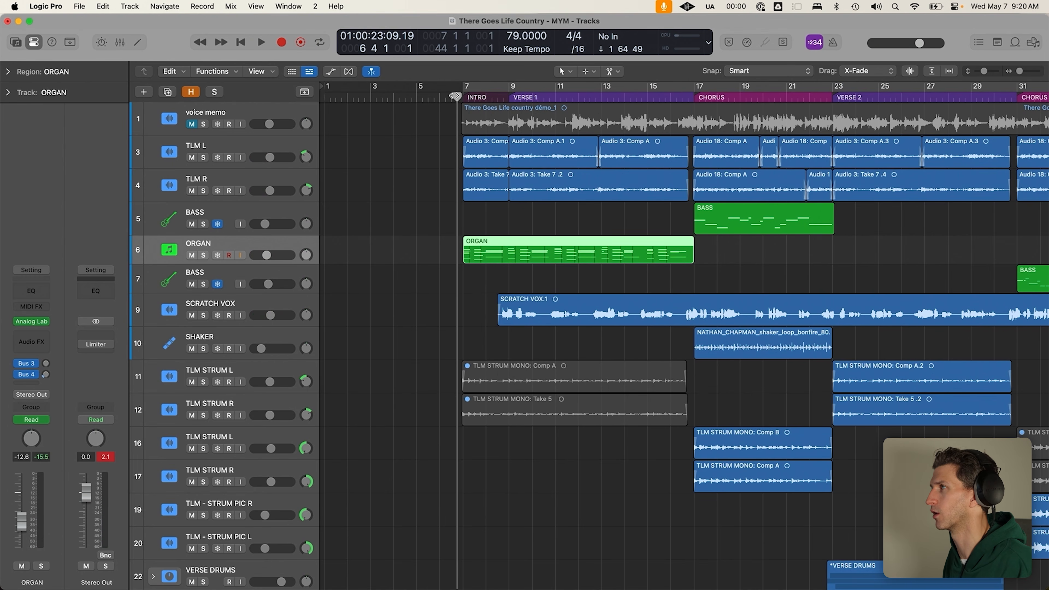
pyautogui.click(504, 95)
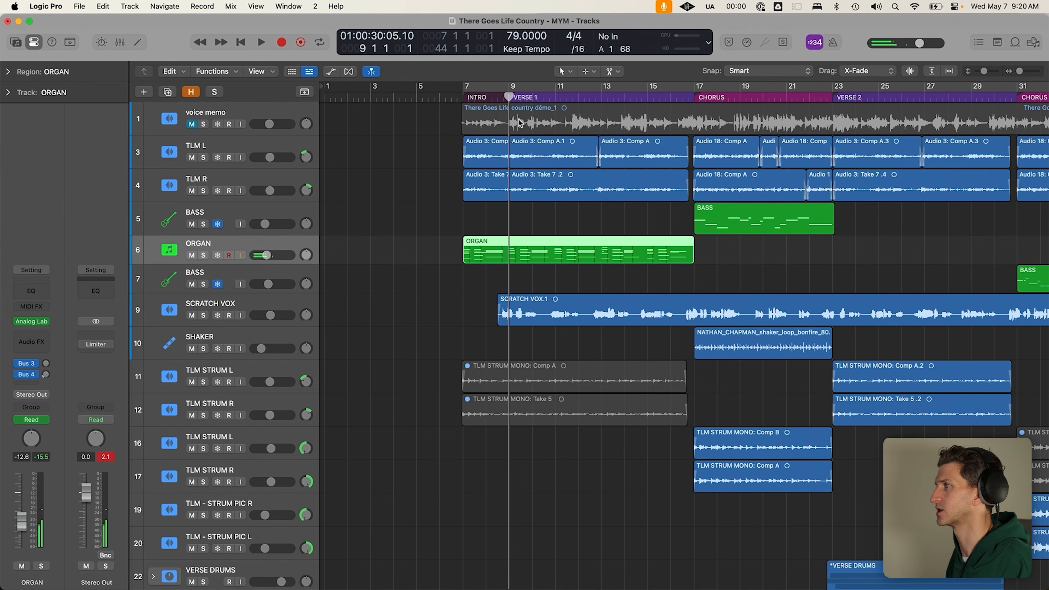
pyautogui.click(632, 275)
pyautogui.scroll(-2, 575, 271)
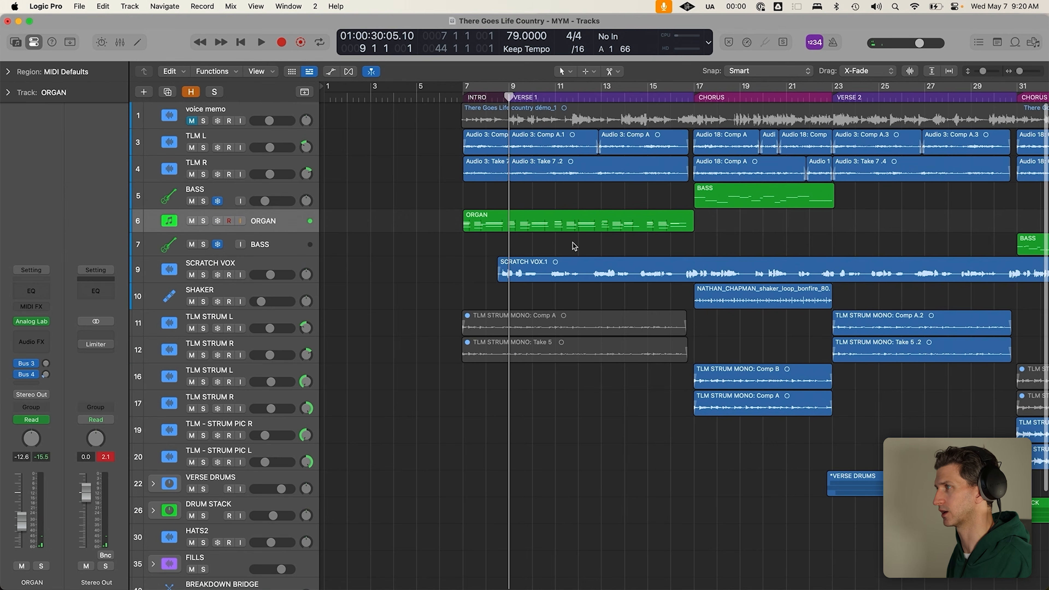
pyautogui.click(579, 227)
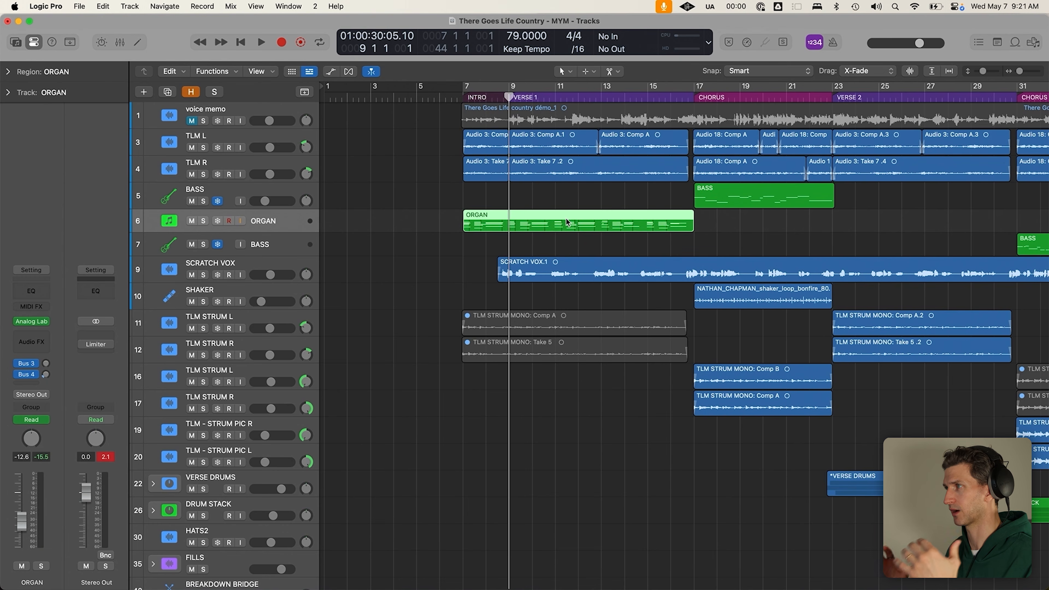
pyautogui.click(742, 220)
# Set a cycle range over bars 17–25 and briefly check the ORGAN's Analog Lab V
pyautogui.moveTo(696, 91); pyautogui.dragTo(879, 90)
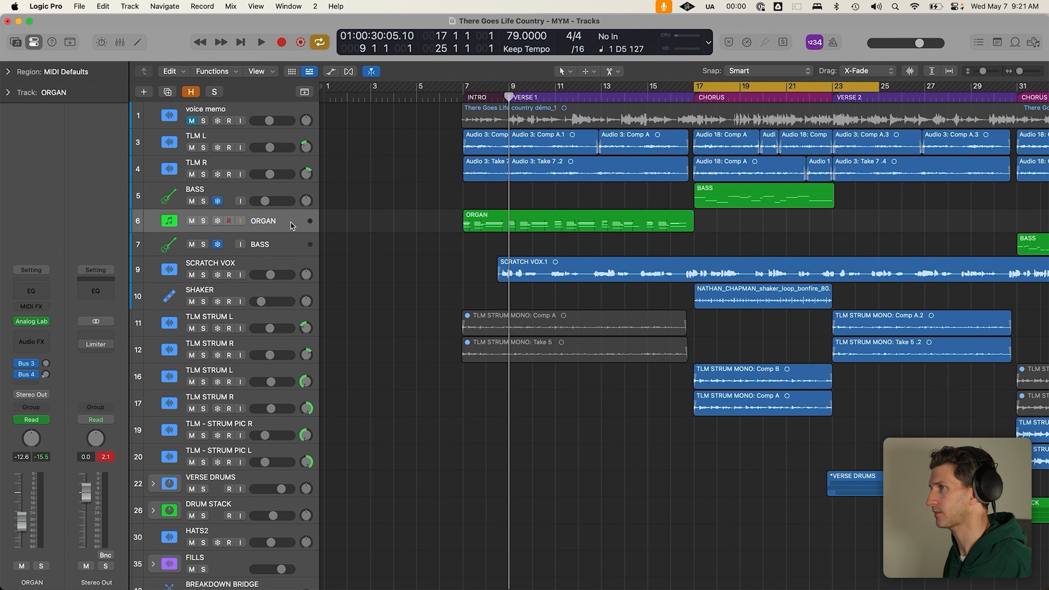
pyautogui.click(33, 321)
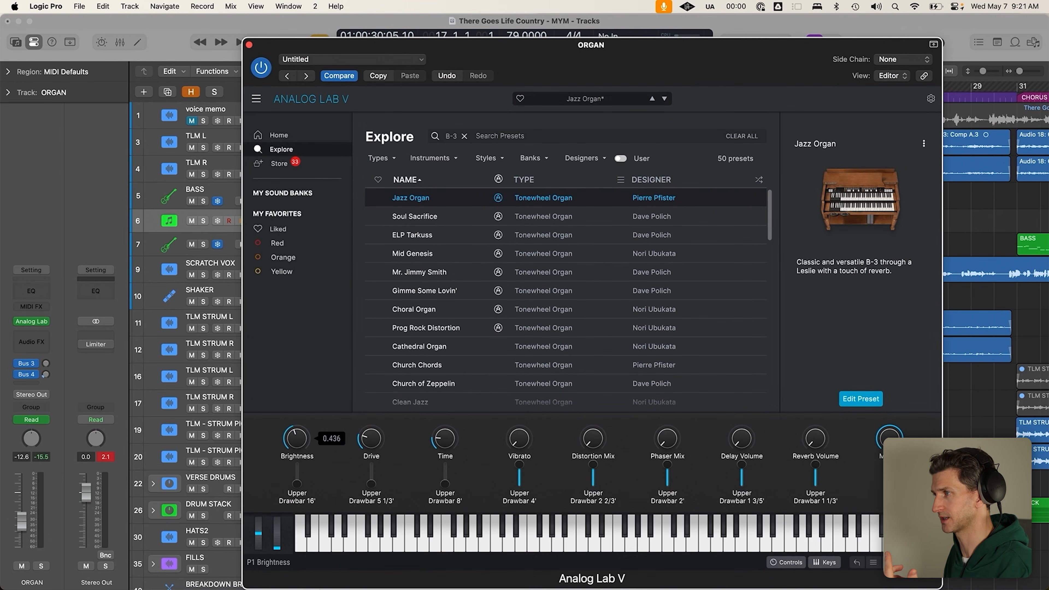
pyautogui.click(250, 44)
pyautogui.click(276, 240)
# Duplicate the ORGAN track with Cmd+D and set the Jazz Organ Brightness to 0.492
pyautogui.scroll(-5, 278, 206)
pyautogui.scroll(3, 281, 174)
pyautogui.click(284, 167)
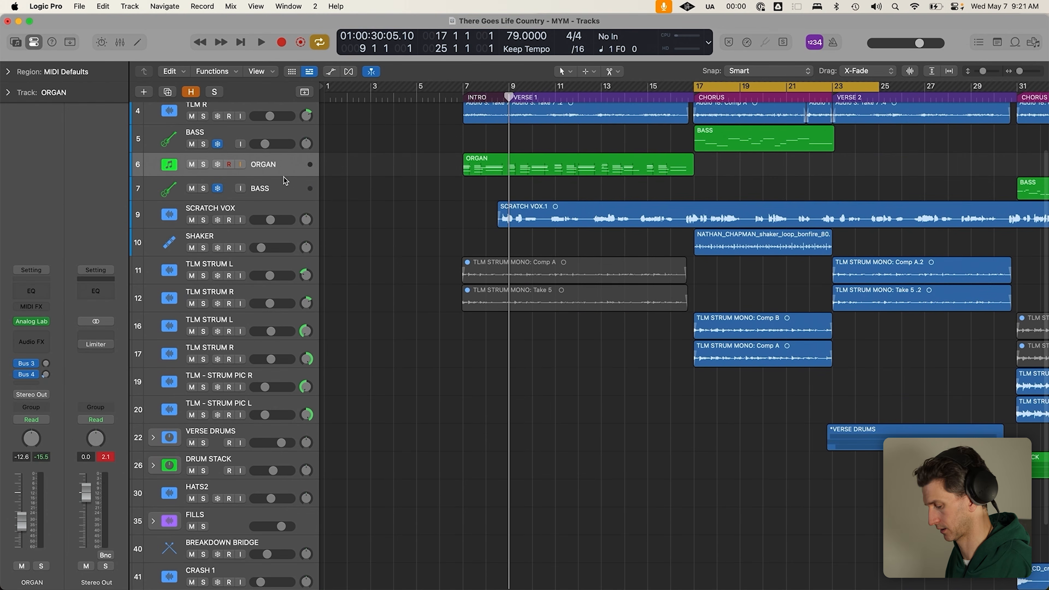
pyautogui.press('super+d')
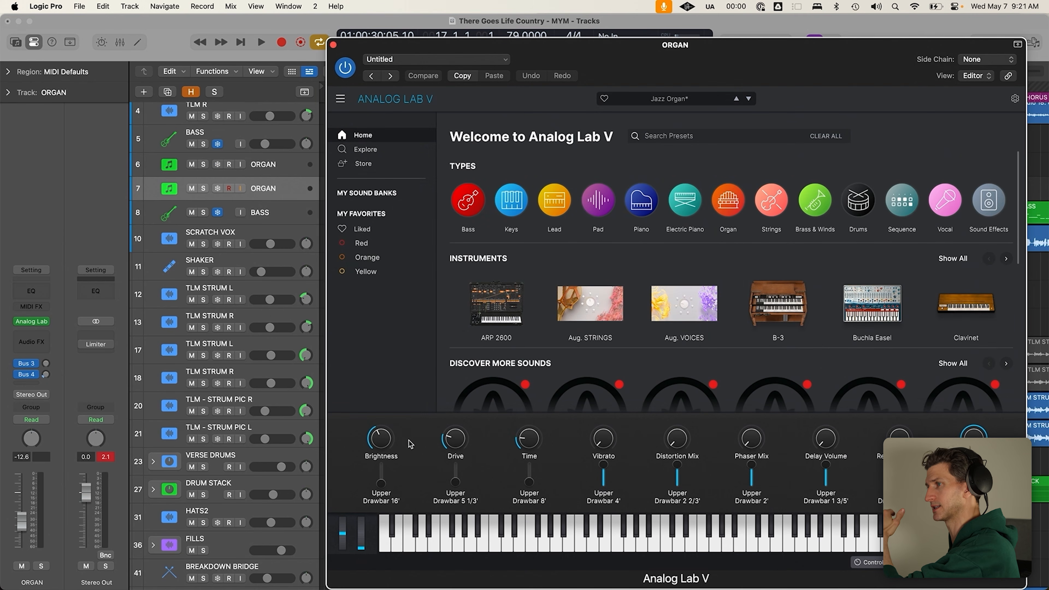
pyautogui.moveTo(382, 439); pyautogui.dragTo(381, 441)
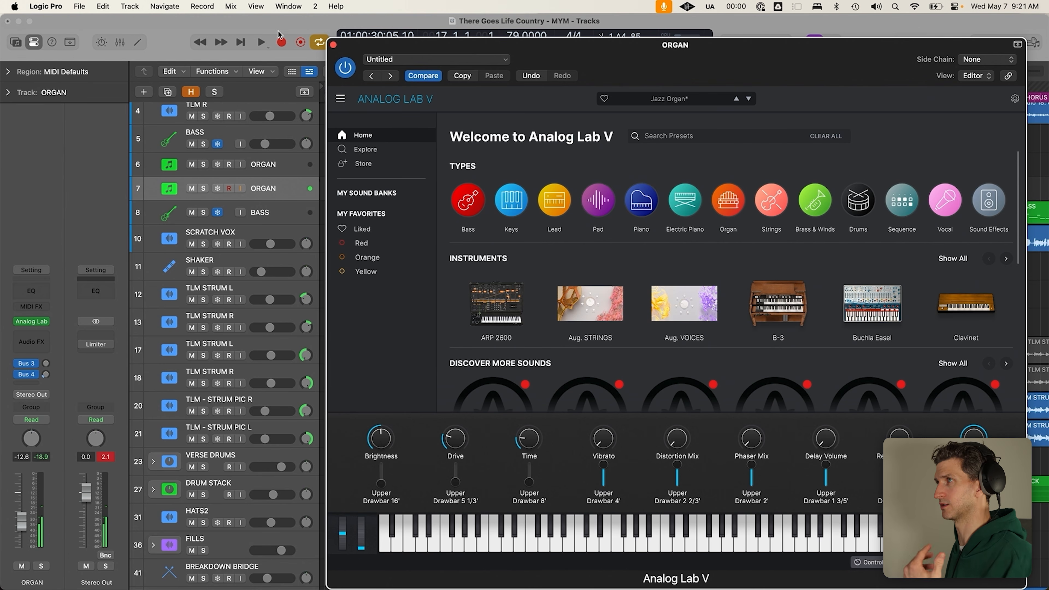
# Record the chorus organ over bars 17–23 on the second ORGAN track and play it soloed
pyautogui.click(333, 45)
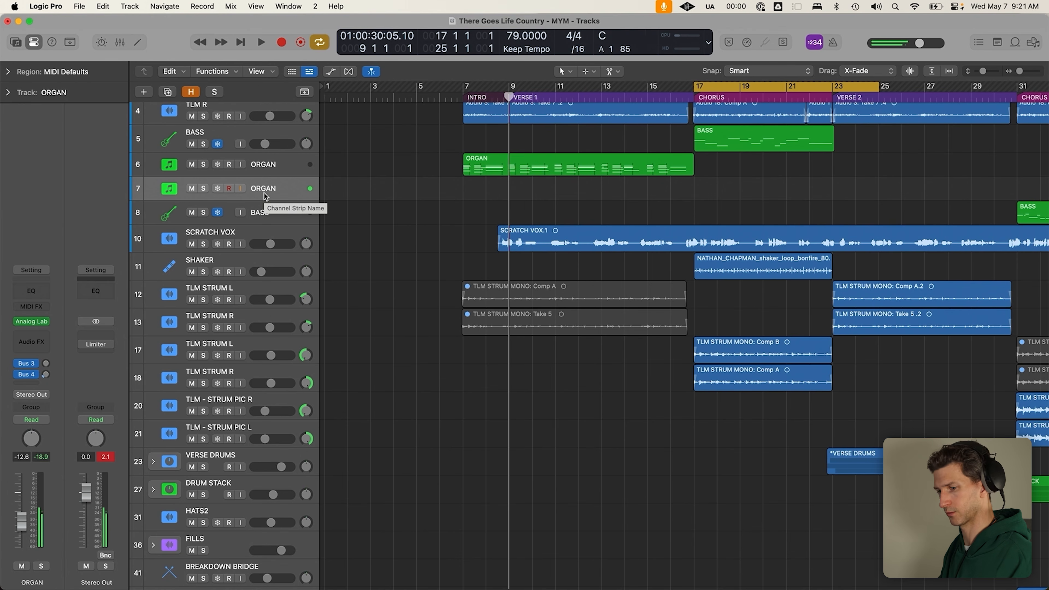
pyautogui.press('r')
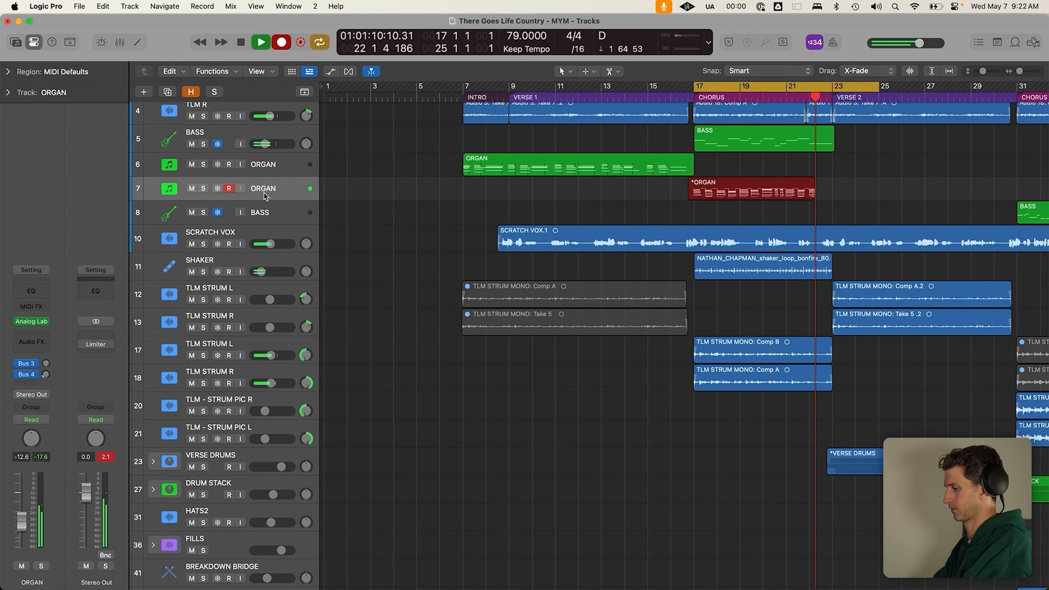
pyautogui.press('space')
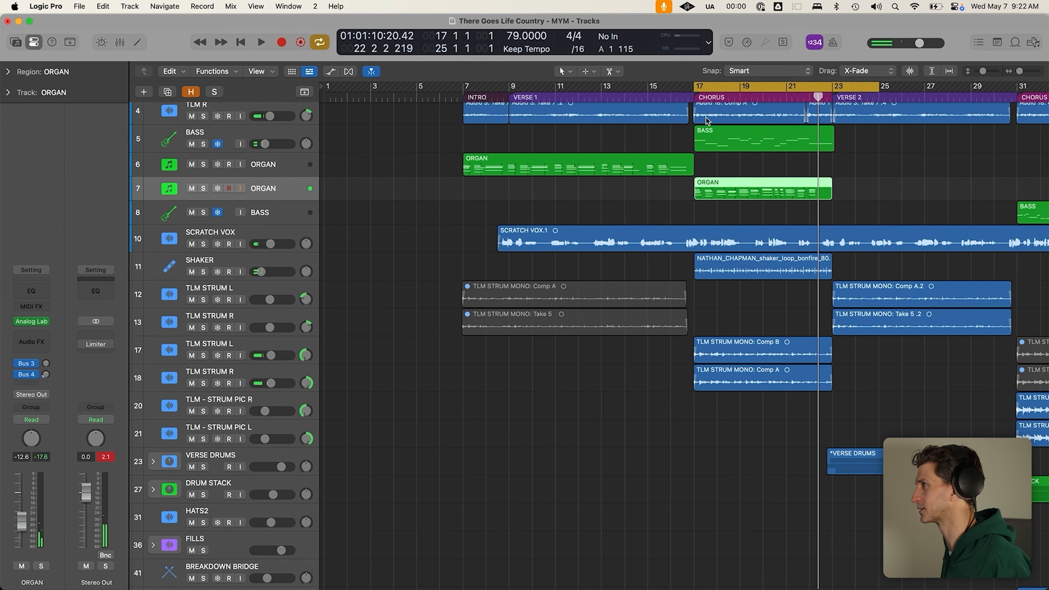
pyautogui.click(697, 88)
pyautogui.press('c')
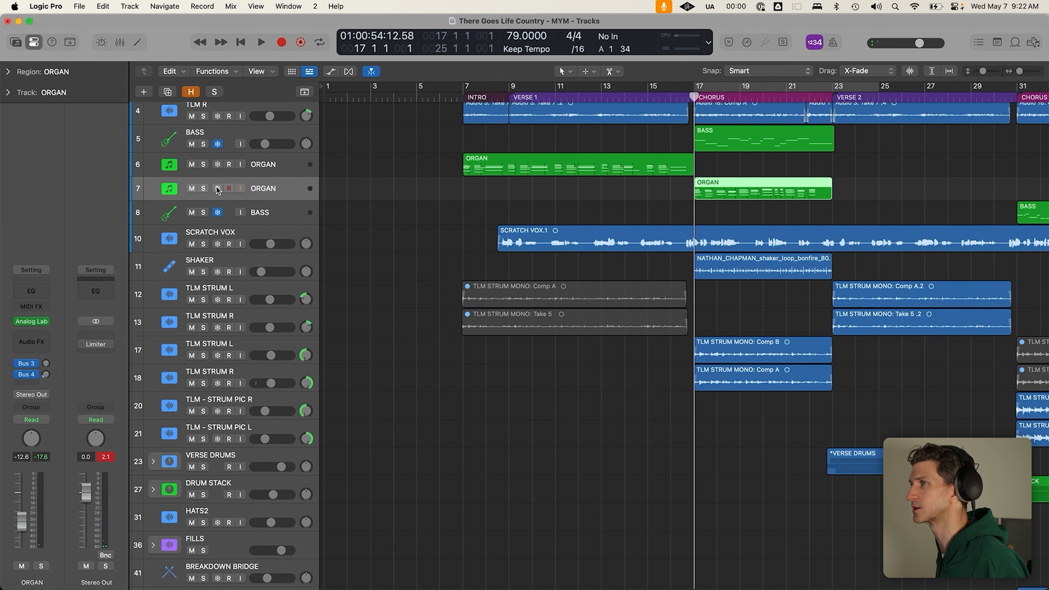
pyautogui.press('s')
pyautogui.press('space')
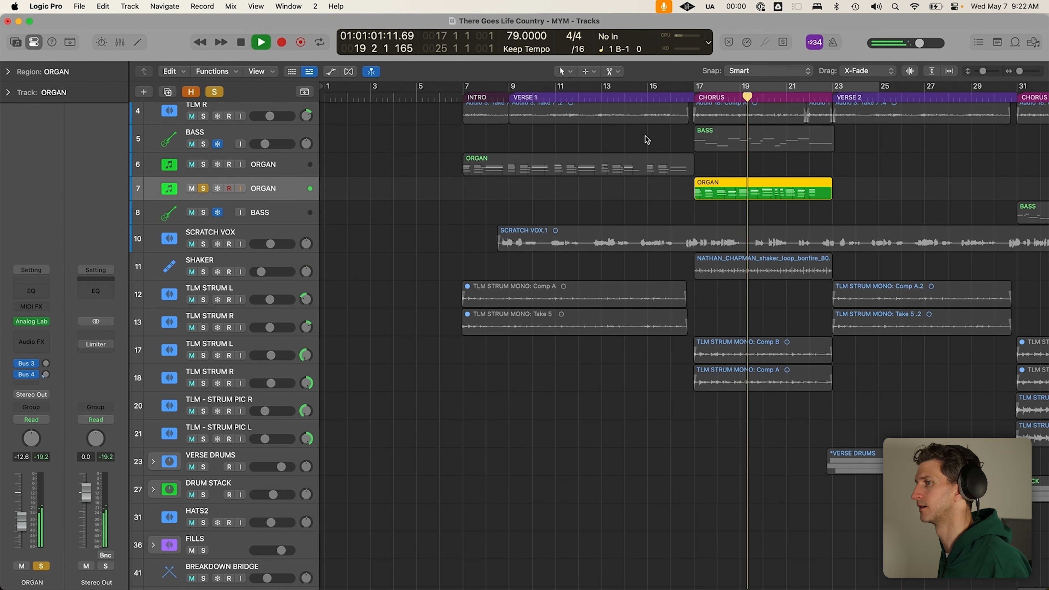
# Solo the first ORGAN track too and play from bar 15 into the chorus
pyautogui.press('space')
pyautogui.click(647, 100)
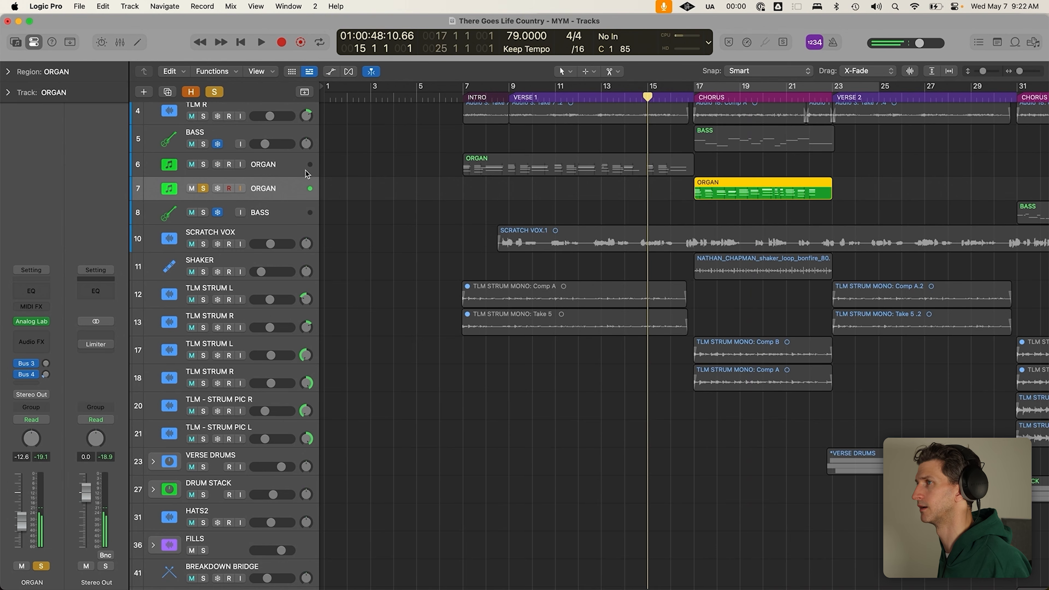
pyautogui.click(203, 164)
pyautogui.press('space')
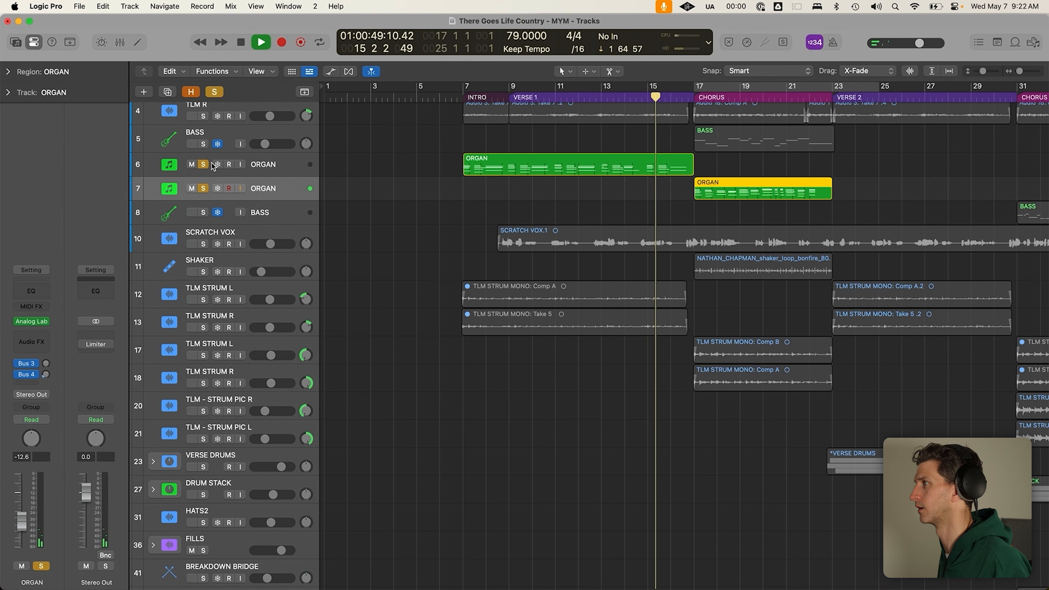
pyautogui.click(664, 172)
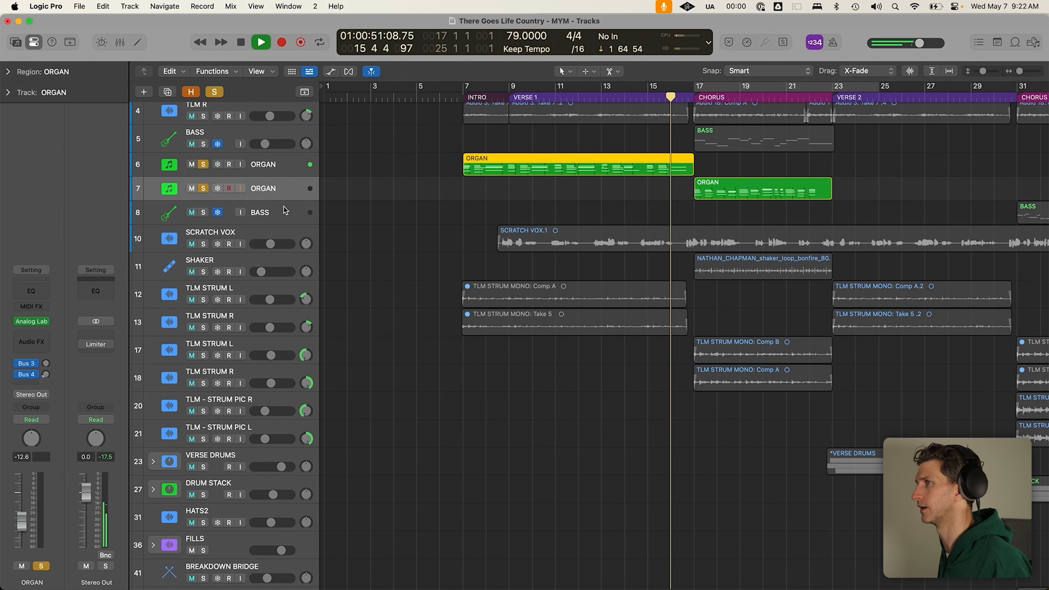
pyautogui.click(533, 196)
pyautogui.press('c')
pyautogui.press('space')
# Turn off input monitoring on the new ORGAN track and close Analog Lab V
pyautogui.click(241, 189)
pyautogui.moveTo(36, 325)
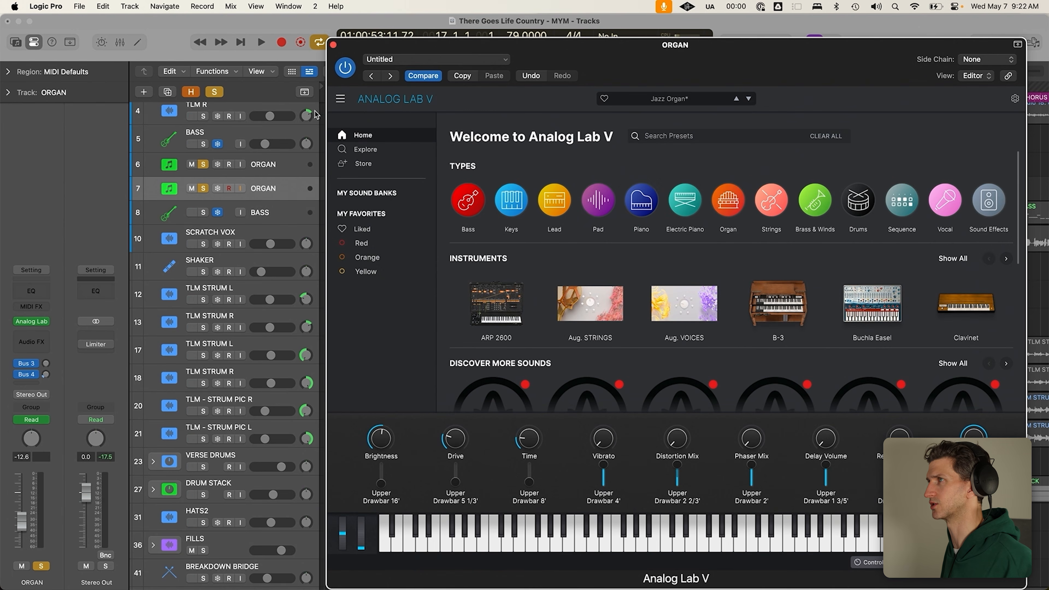
pyautogui.click(333, 44)
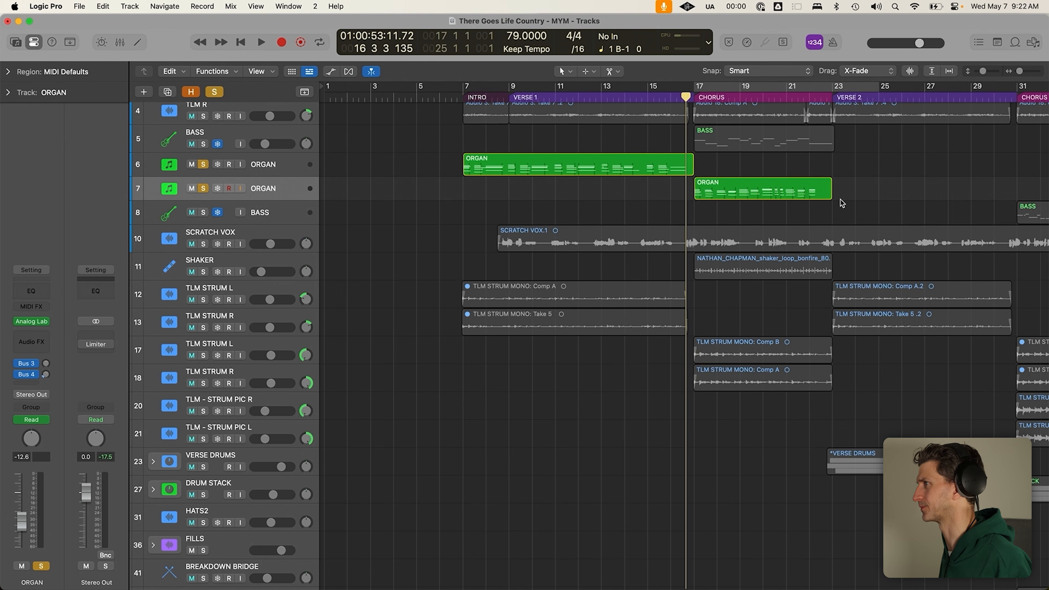
# Make the track rows taller and set a cycle range over bars 23–37
pyautogui.press('super+Down')
pyautogui.click(238, 153)
pyautogui.click(251, 181)
pyautogui.click(582, 175)
pyautogui.click(559, 100)
pyautogui.moveTo(558, 88); pyautogui.dragTo(706, 87)
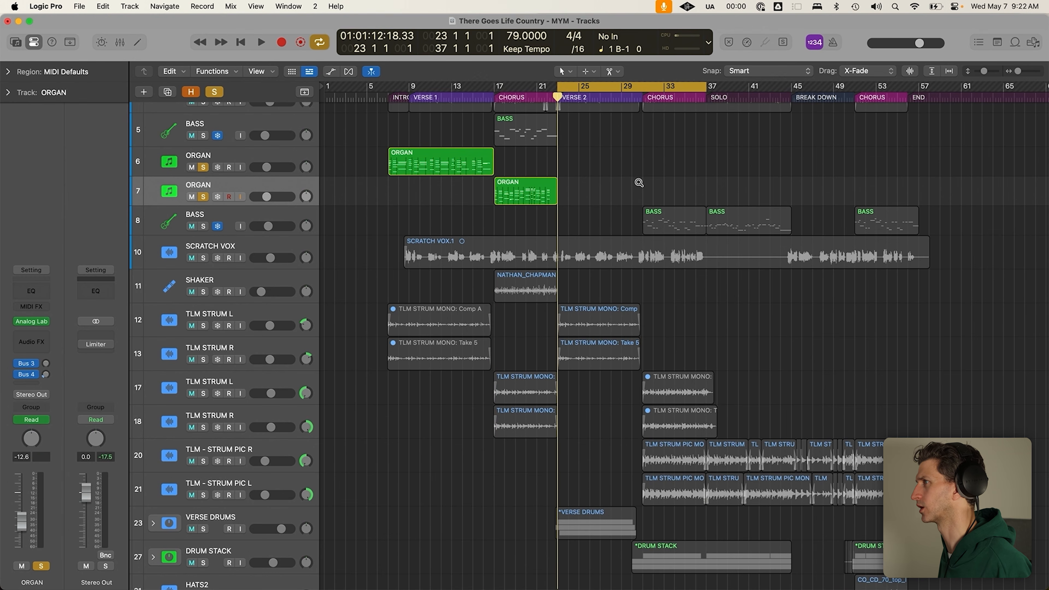
# Turn off cycle, clear all solos and play the full mix with smaller track rows
pyautogui.keyDown('ctrl'); pyautogui.keyDown('alt'); pyautogui.click(639, 184); pyautogui.keyUp('alt'); pyautogui.keyUp('ctrl')
pyautogui.press('c')
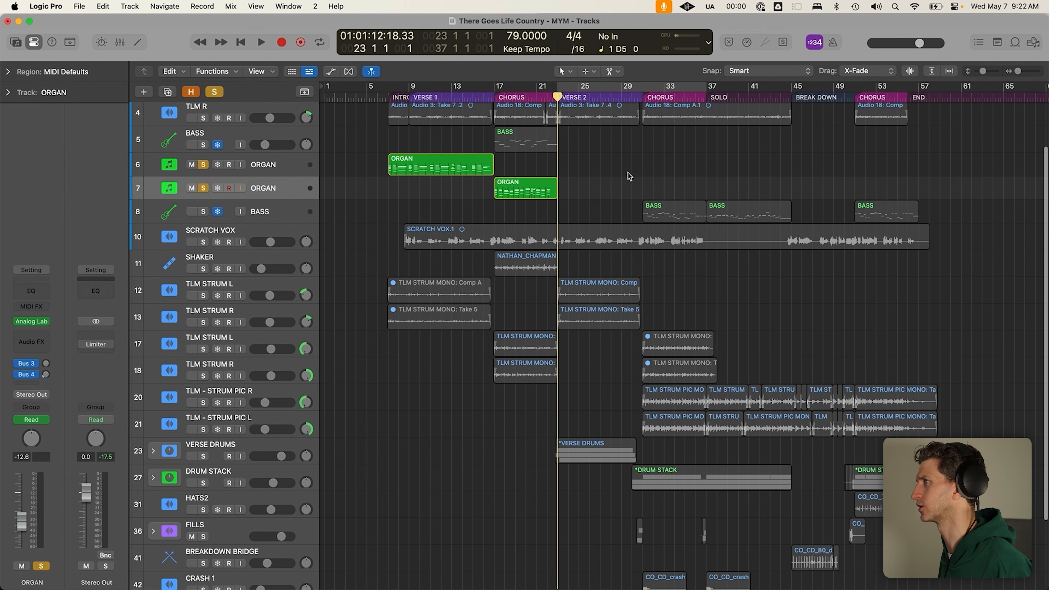
pyautogui.click(546, 194)
pyautogui.click(214, 92)
pyautogui.press('space')
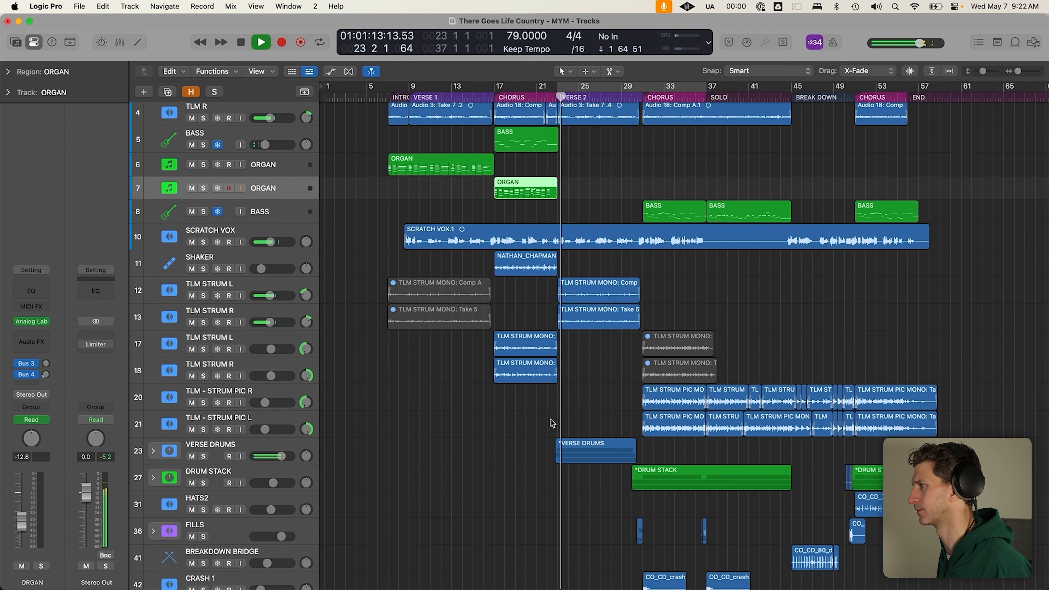
pyautogui.press('super+Up')
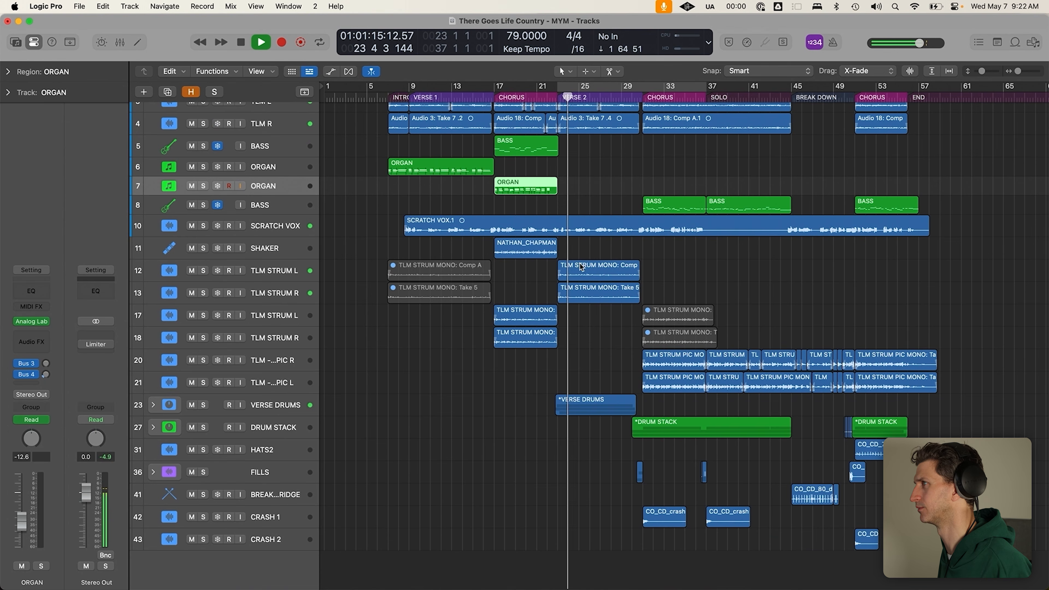
pyautogui.press('space')
# Copy the verse ORGAN region to bar 23 and play from there
pyautogui.click(452, 170)
pyautogui.moveTo(453, 170); pyautogui.dragTo(621, 158)
pyautogui.click(554, 107)
pyautogui.click(558, 99)
pyautogui.press('space')
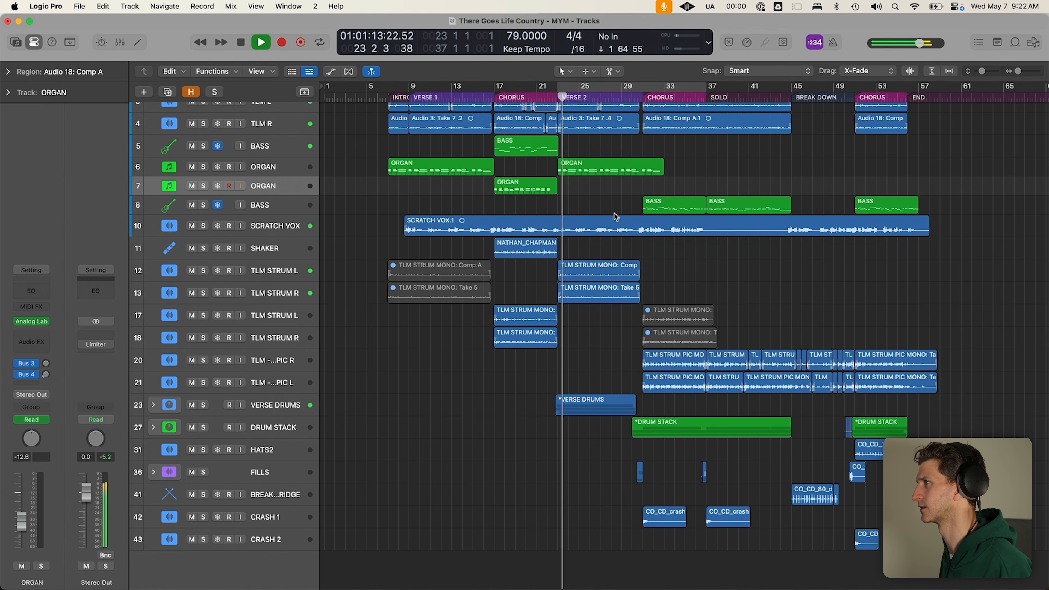
pyautogui.click(291, 173)
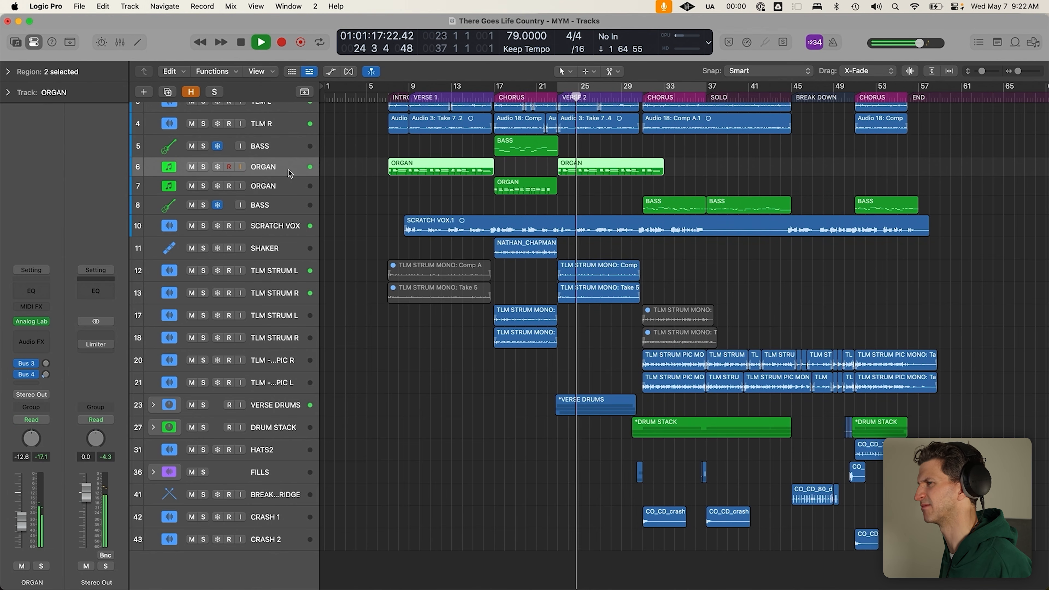
pyautogui.click(592, 388)
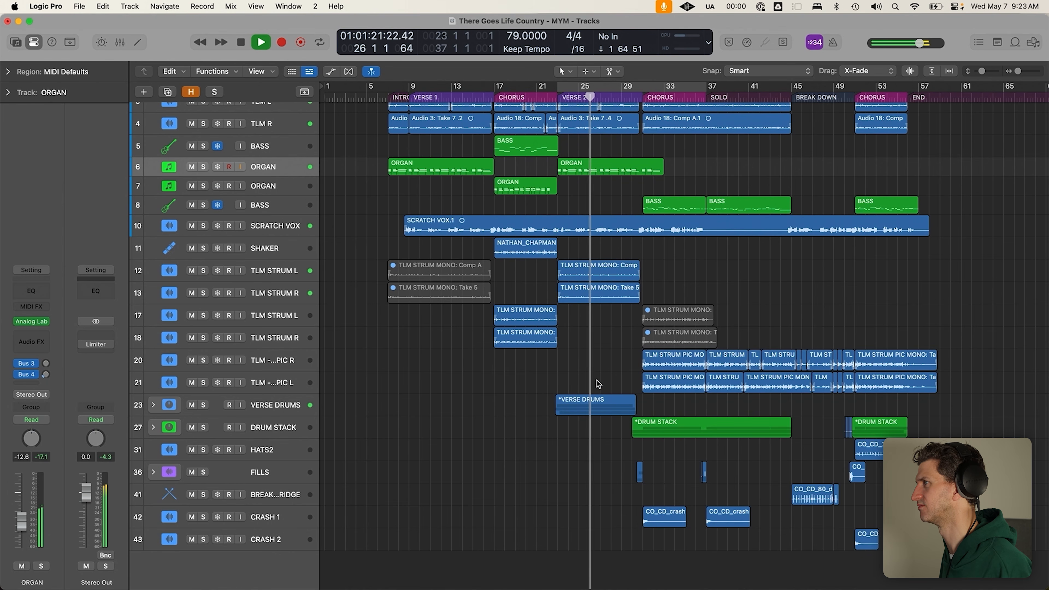
pyautogui.press('space')
# Cycle the verse 2 ORGAN region, zoom in on it and play from bar 23
pyautogui.click(577, 175)
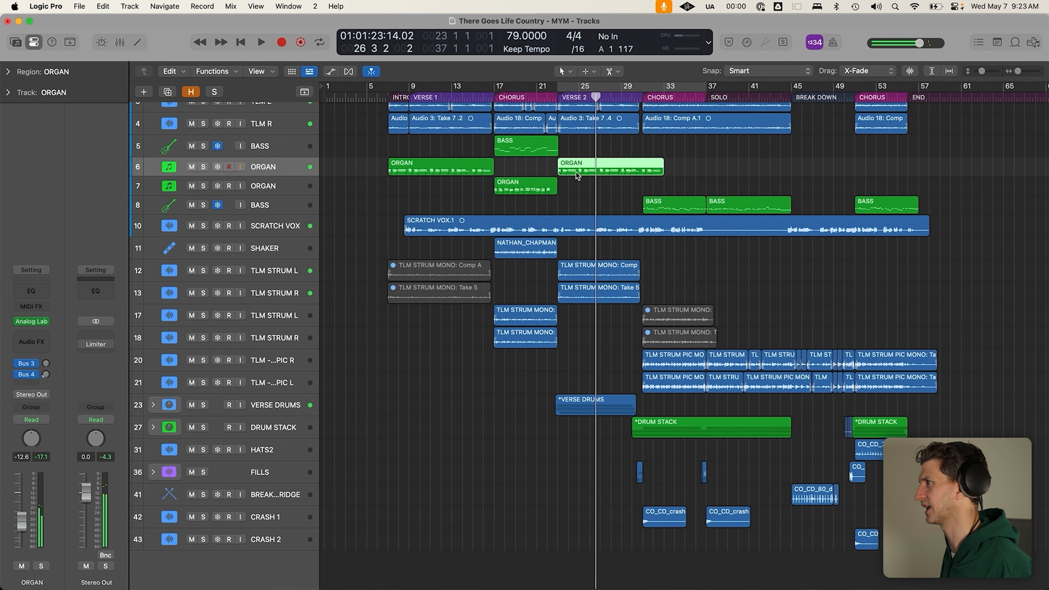
pyautogui.click(606, 147)
pyautogui.click(606, 171)
pyautogui.press('c')
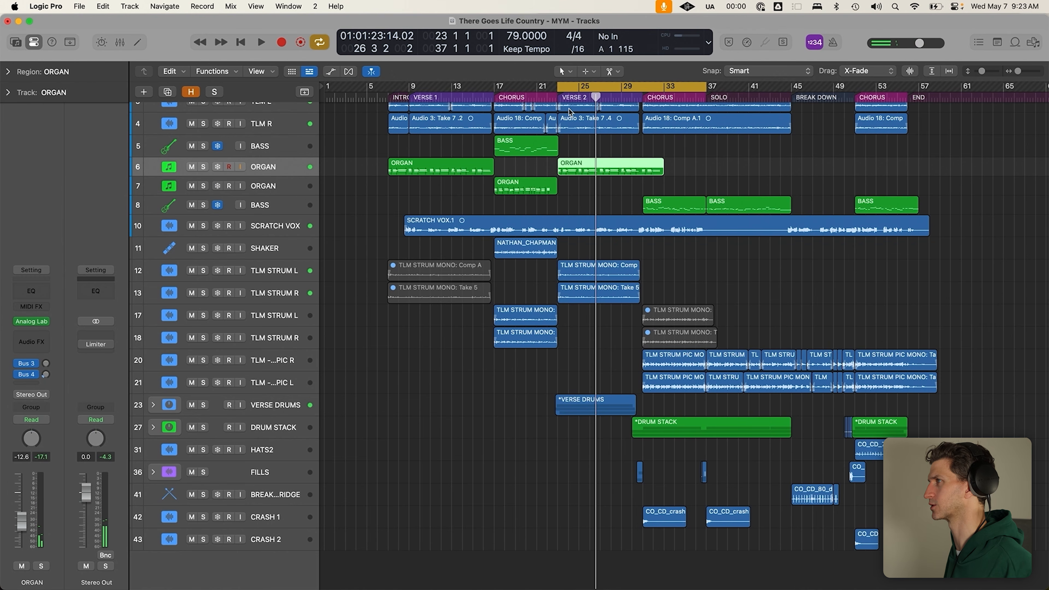
pyautogui.click(561, 101)
pyautogui.moveTo(555, 151); pyautogui.dragTo(586, 195)
pyautogui.press('space')
pyautogui.click(553, 373)
pyautogui.click(562, 322)
pyautogui.press('space')
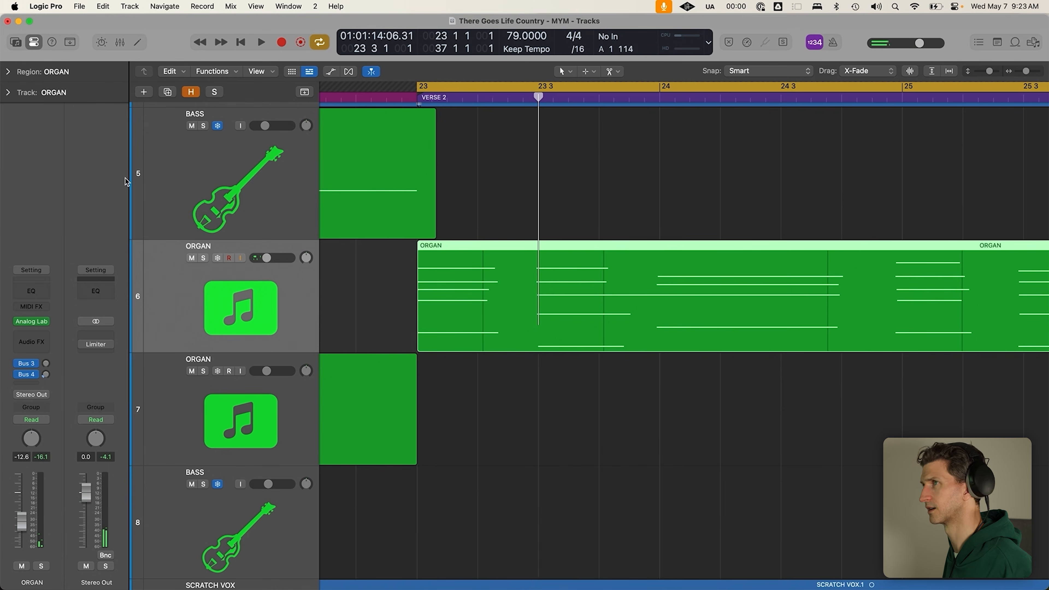
# Open the verse 2 ORGAN region in the editor and play the soloed organ alone
pyautogui.doubleClick(564, 336)
pyautogui.click(204, 258)
pyautogui.press('space')
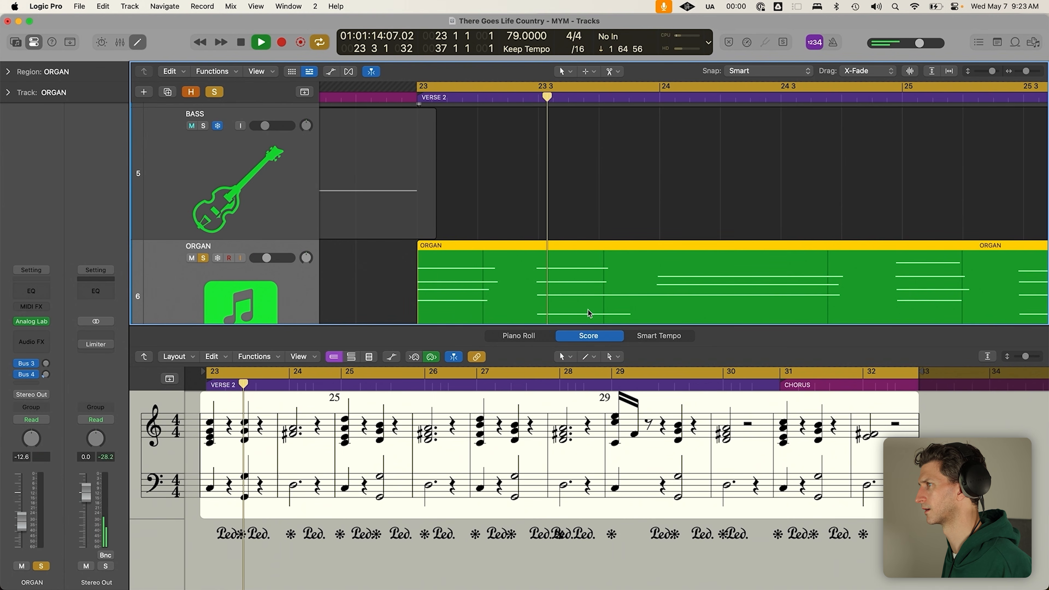
pyautogui.press('space')
pyautogui.click(533, 336)
pyautogui.press('e')
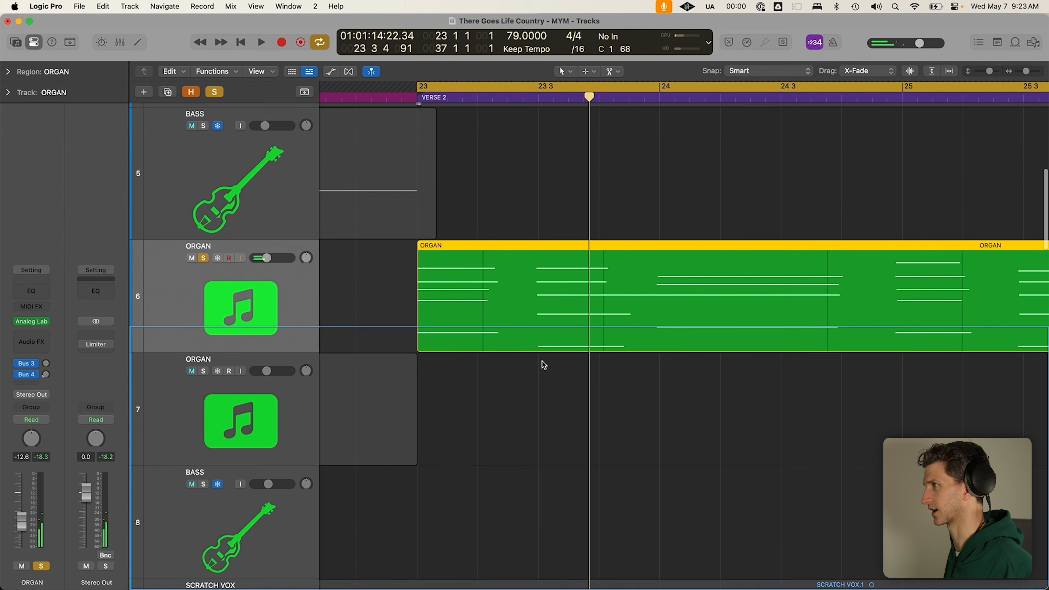
# Zoom out, stop cycling, unsolo ORGAN and select track 7 for renaming
pyautogui.click(579, 217)
pyautogui.hscroll(-10, 580, 214)
pyautogui.scroll(-4, 578, 266)
pyautogui.press('c')
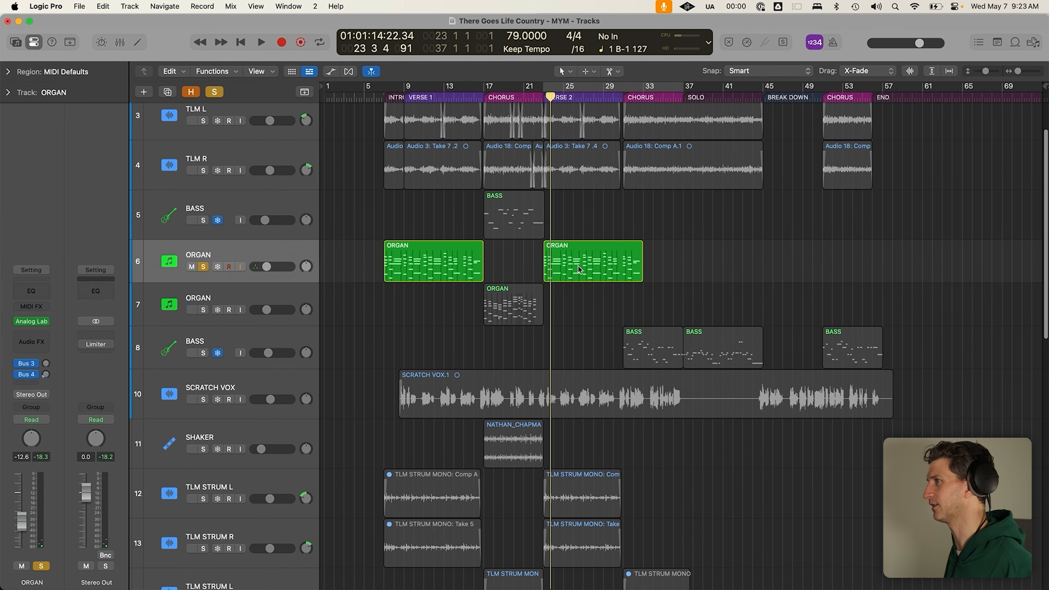
pyautogui.scroll(-2, 532, 275)
pyautogui.press('s')
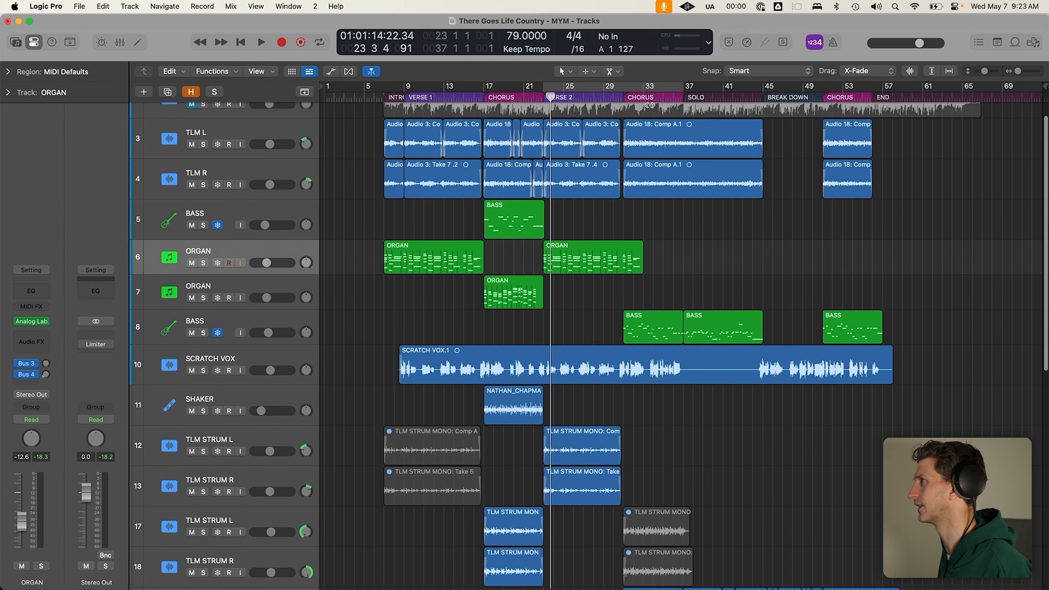
pyautogui.click(626, 96)
pyautogui.click(492, 298)
pyautogui.click(276, 292)
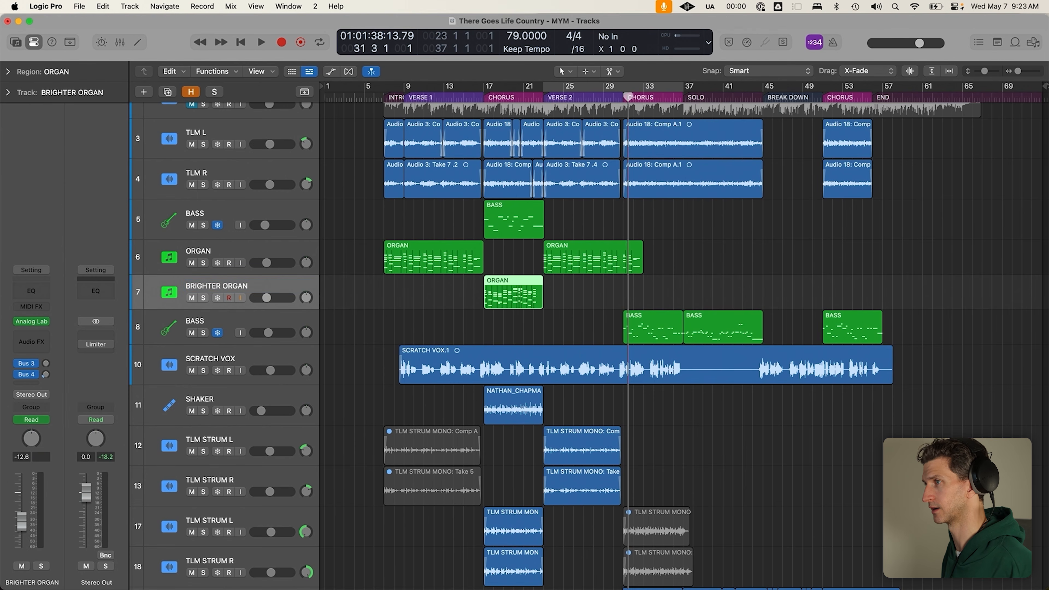
# Solo BRIGHTER ORGAN, set the playhead to bar 17 and open its Analog Lab V plug-in
pyautogui.press('s')
pyautogui.click(487, 95)
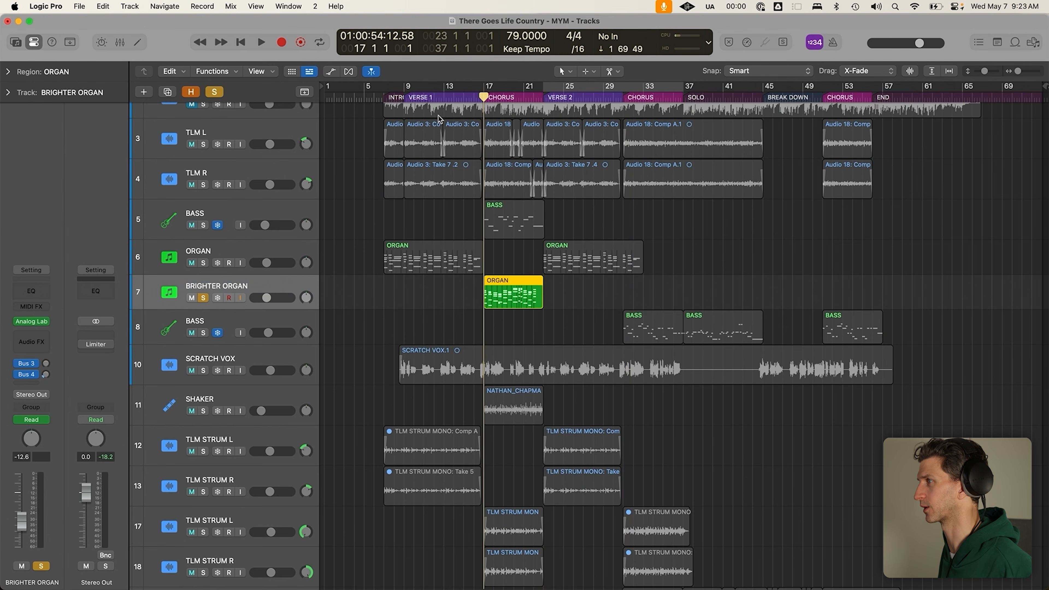
pyautogui.moveTo(28, 325)
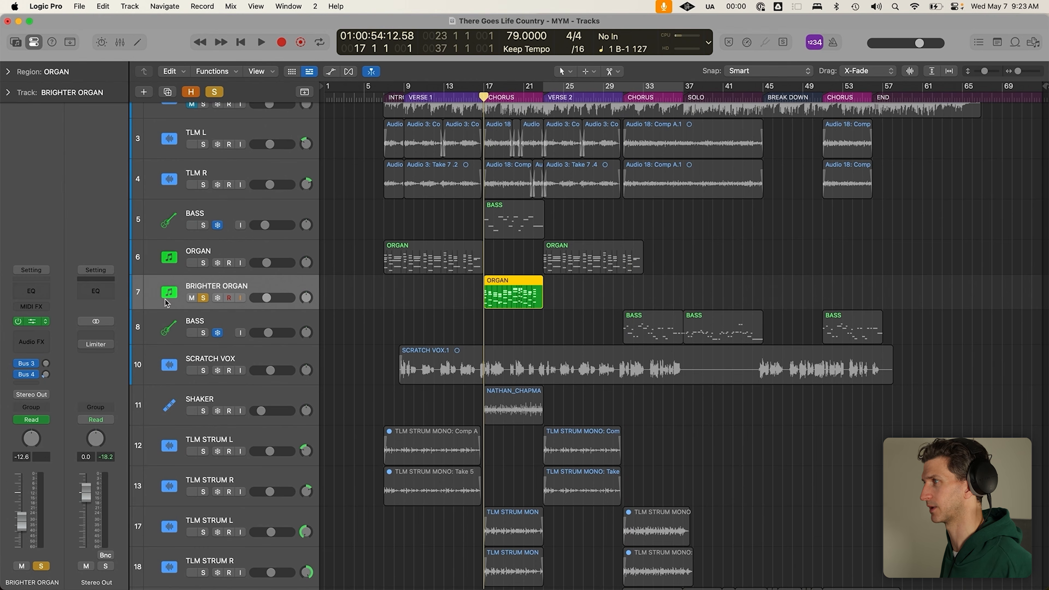
pyautogui.press('v')
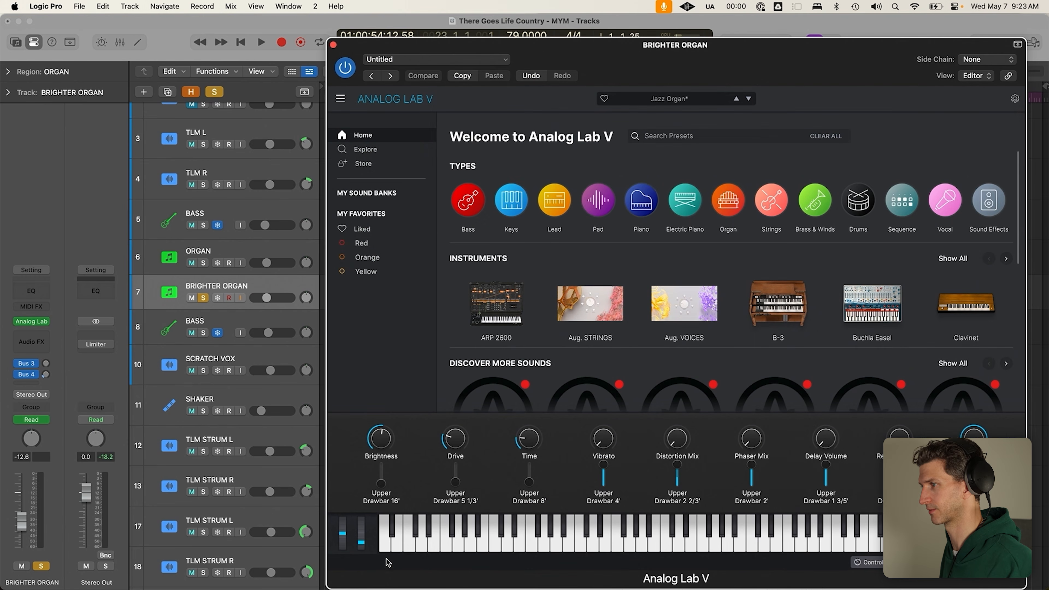
# Audition the brighter organ from bar 17, then solo the ORGAN track alongside it
pyautogui.moveTo(362, 546)
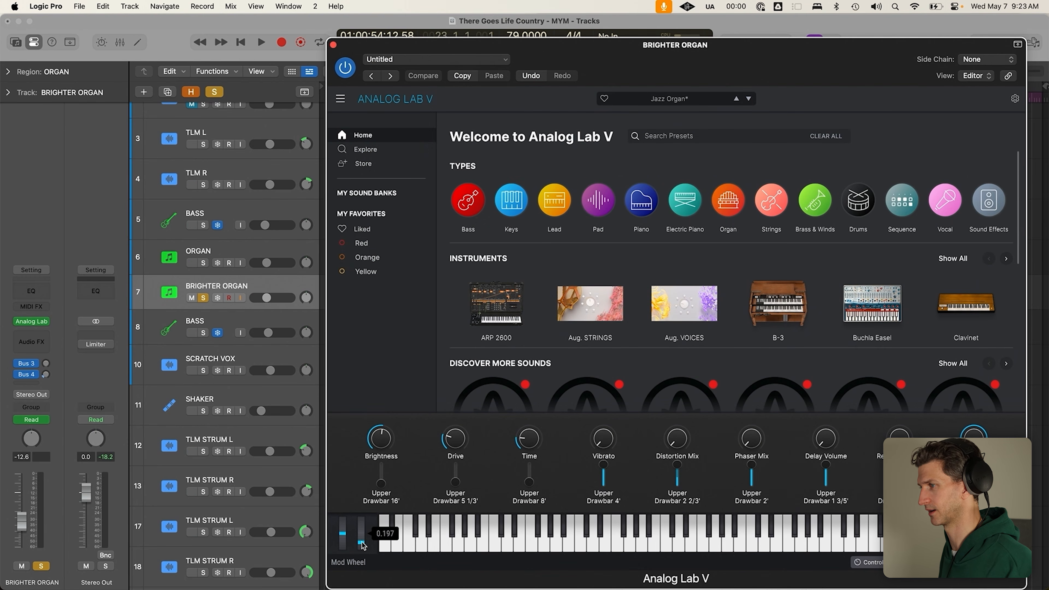
pyautogui.press('space')
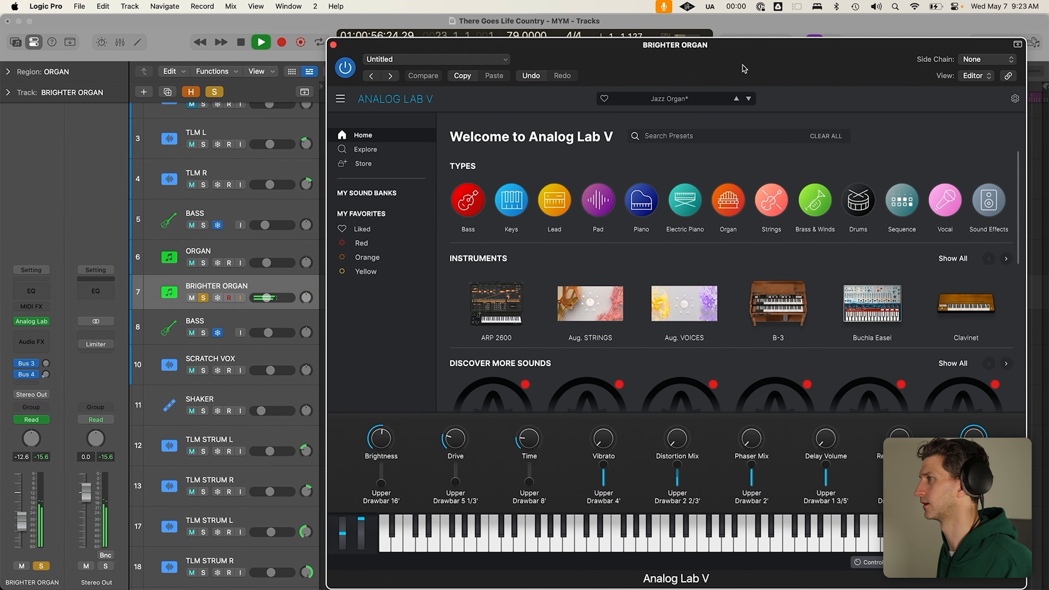
pyautogui.moveTo(745, 62); pyautogui.dragTo(977, 39)
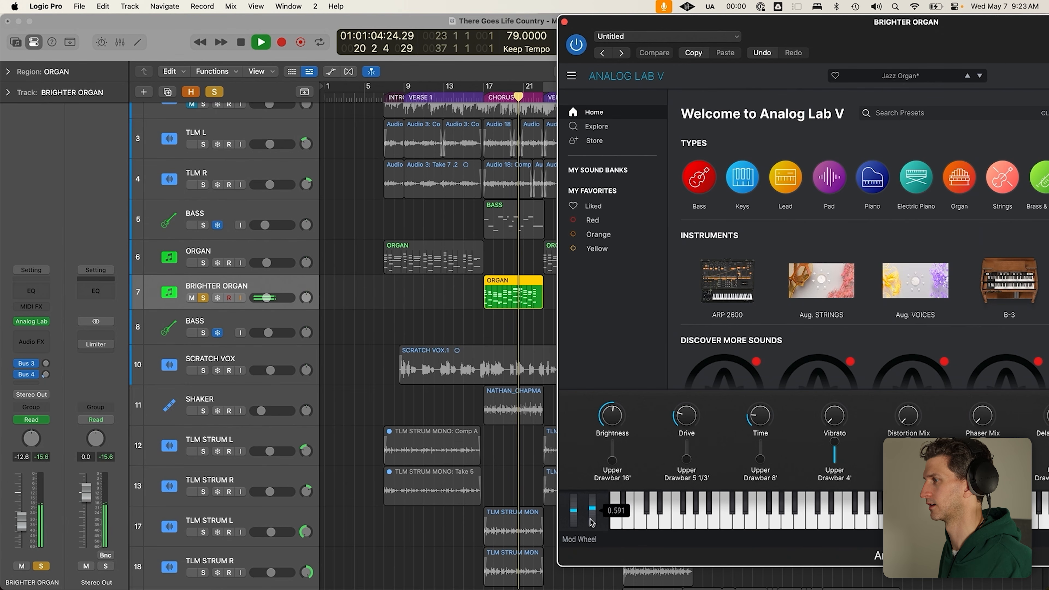
pyautogui.press('space')
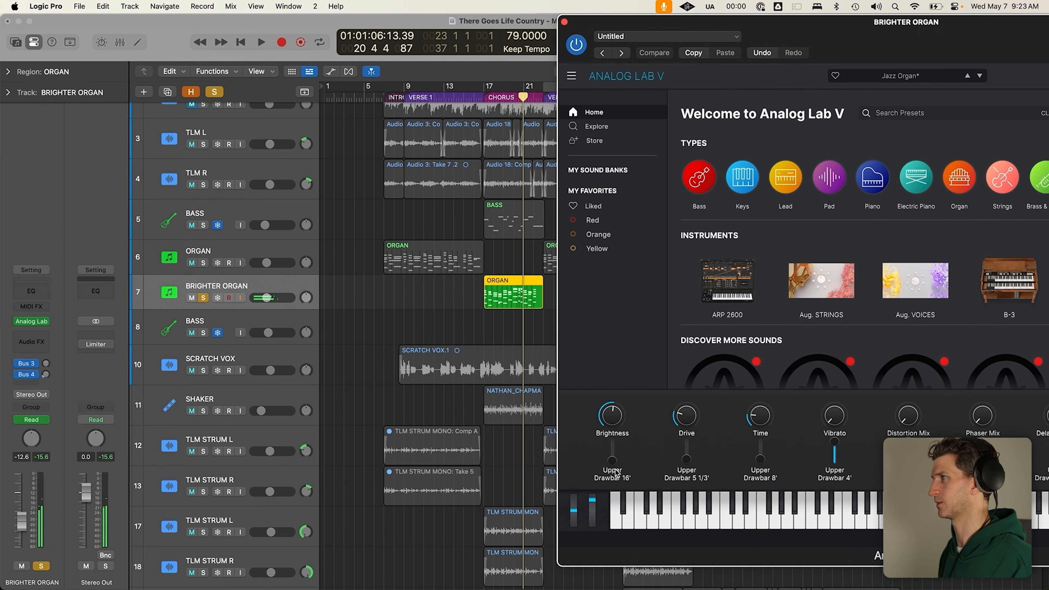
pyautogui.click(464, 97)
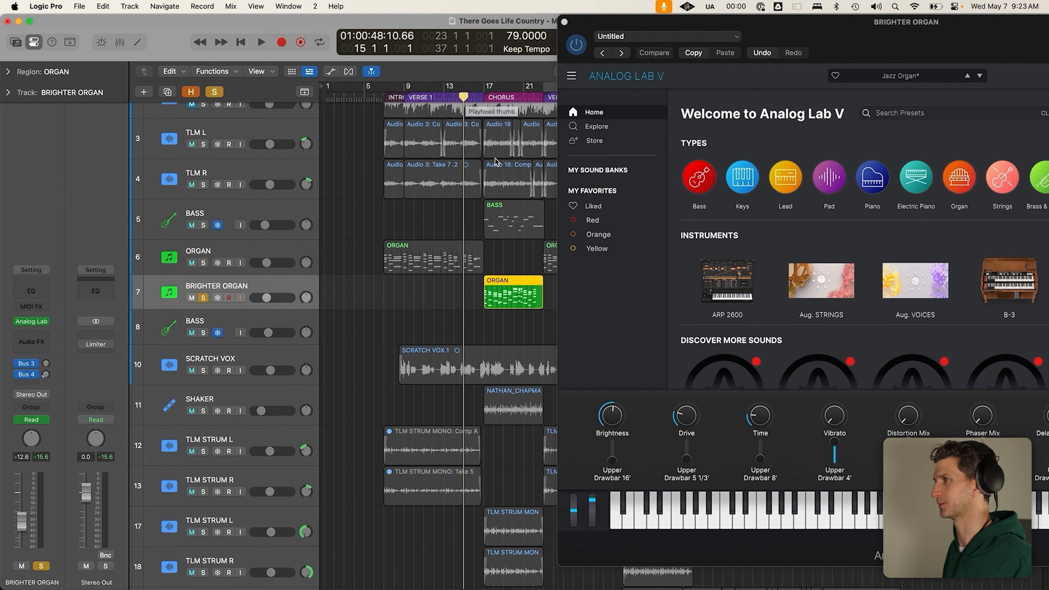
pyautogui.click(203, 264)
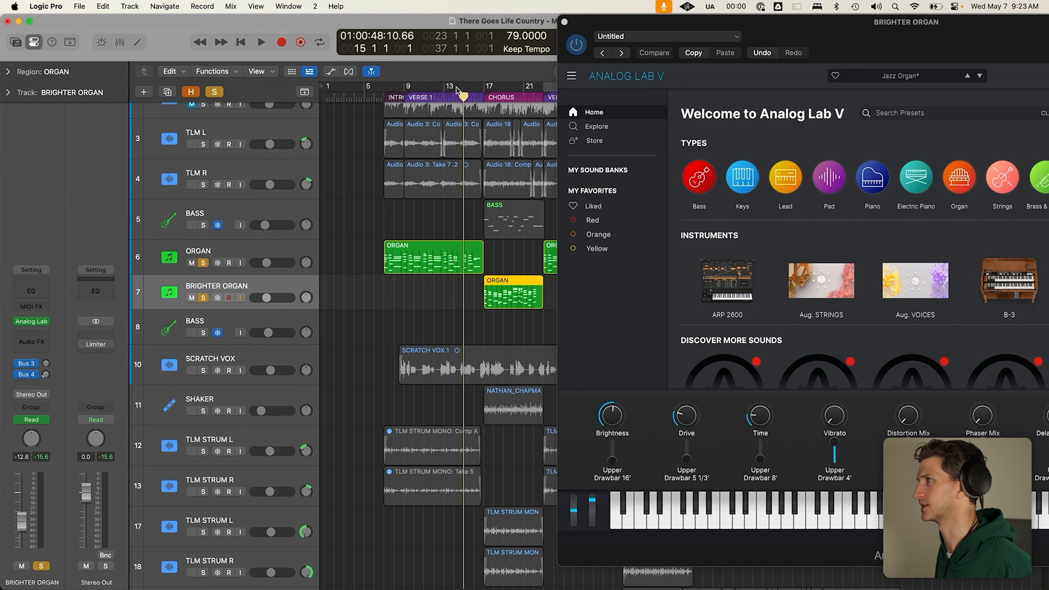
# Close BRIGHTER ORGAN's plug-in and open the ORGAN track's Analog Lab V Jazz Organ
pyautogui.press('v')
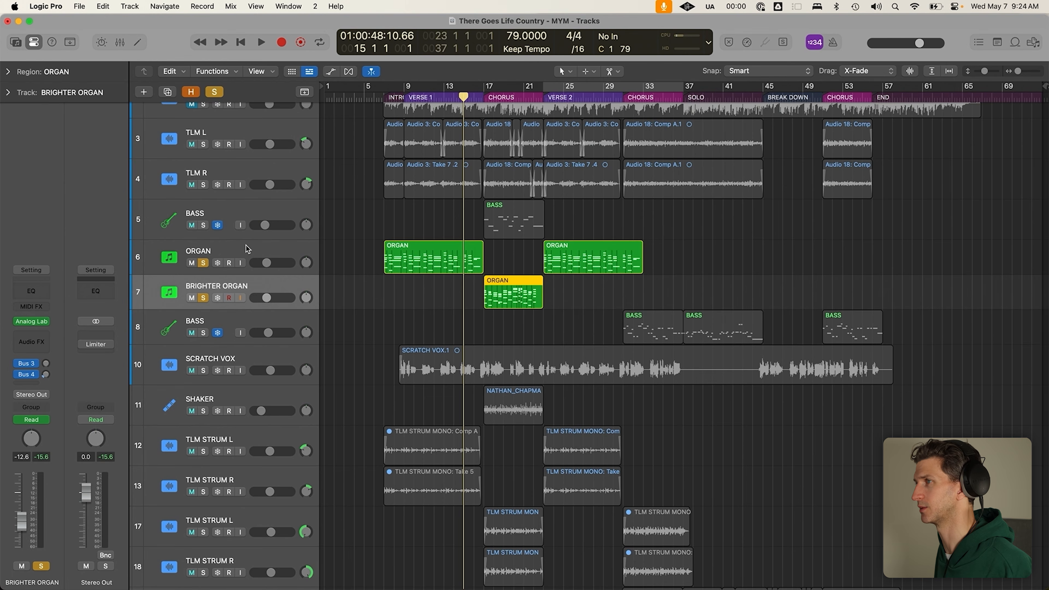
pyautogui.click(248, 250)
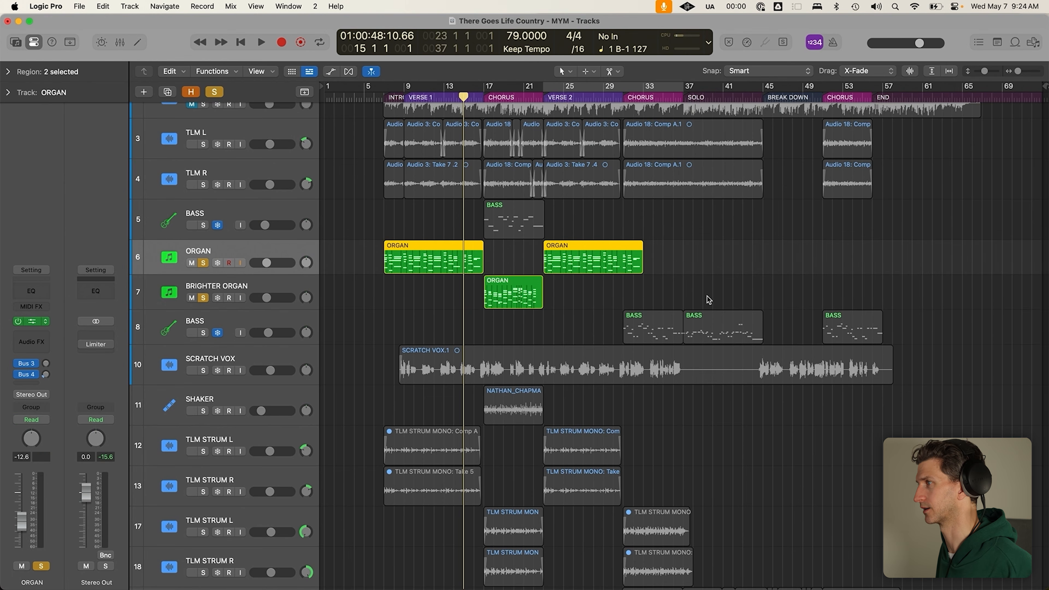
pyautogui.press('v')
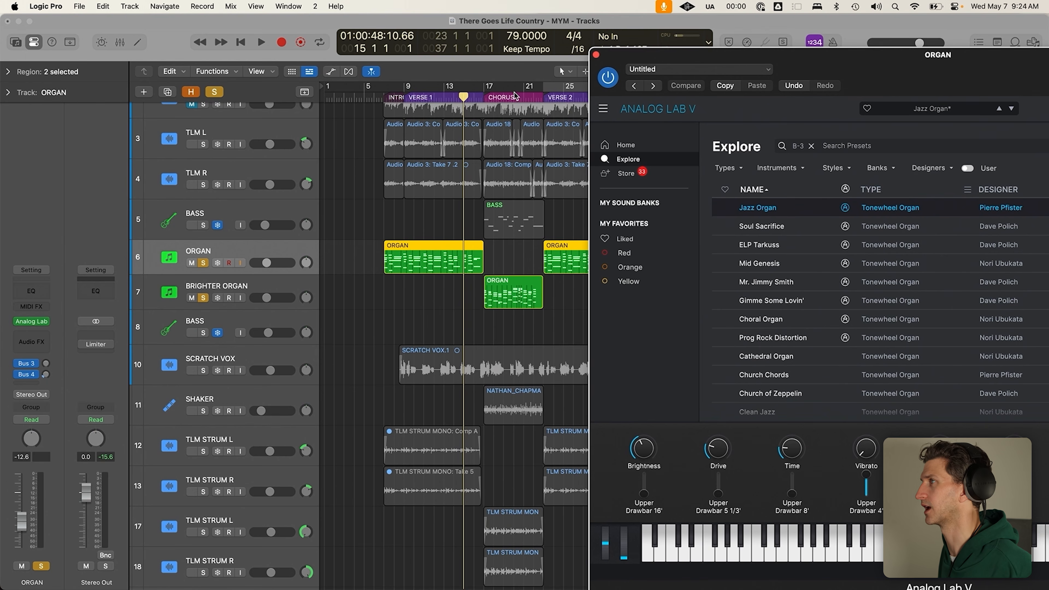
pyautogui.scroll(5, 495, 97)
pyautogui.scroll(-1, 445, 99)
pyautogui.hscroll(-1, 374, 118)
pyautogui.scroll(1, 373, 95)
# Loop bars 15–18 with the mod wheel raised to about 0.8 and play
pyautogui.moveTo(371, 88); pyautogui.dragTo(522, 87)
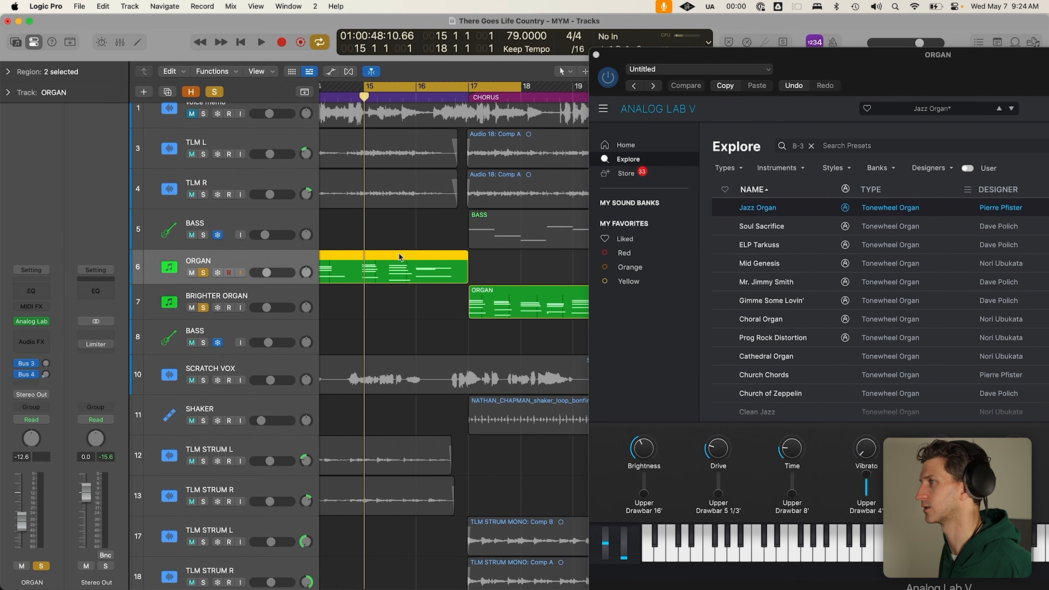
pyautogui.moveTo(625, 552); pyautogui.dragTo(625, 537)
pyautogui.press('space')
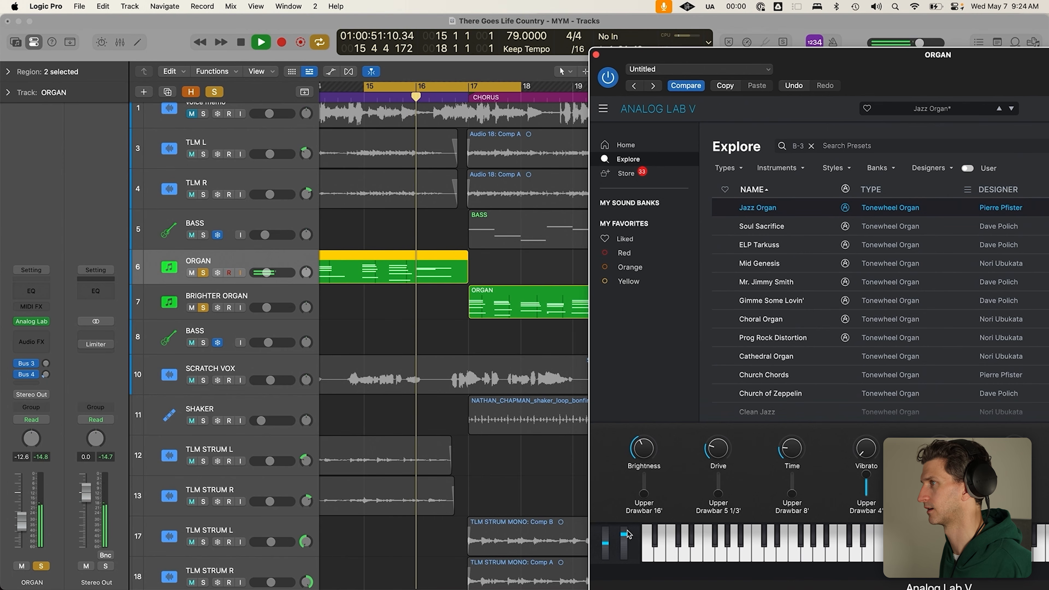
pyautogui.press('space')
# Place the playhead at bar 16 and select the first ORGAN region
pyautogui.click(449, 317)
pyautogui.click(427, 254)
pyautogui.click(415, 98)
pyautogui.click(408, 315)
pyautogui.click(430, 277)
# Open the ORGAN region in the Piano Roll and delete the three-note chord near bar 16
pyautogui.press('p')
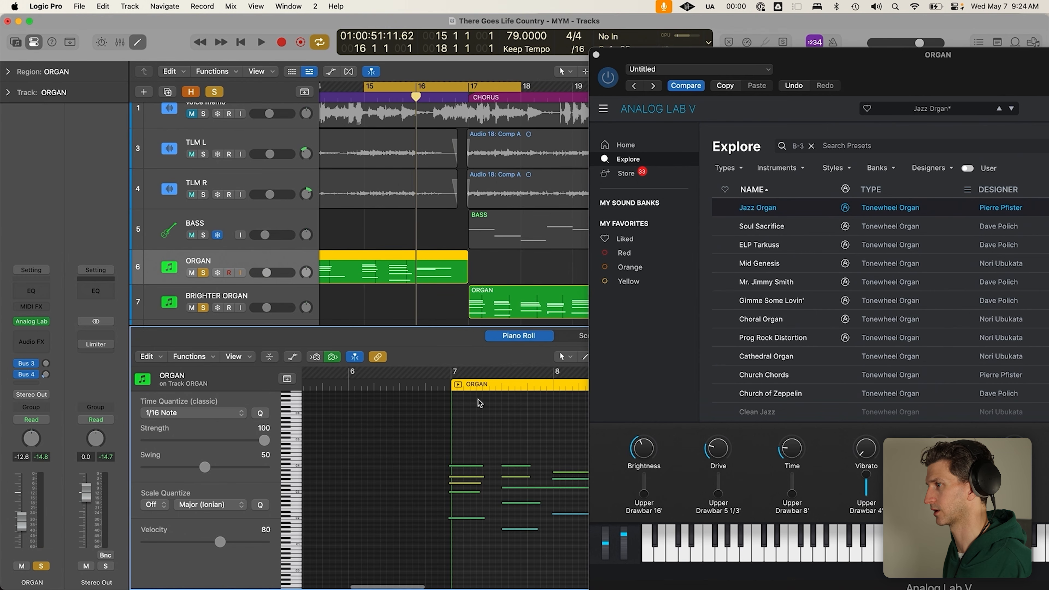
pyautogui.scroll(-3, 445, 528)
pyautogui.hscroll(4, 445, 527)
pyautogui.scroll(-3, 445, 527)
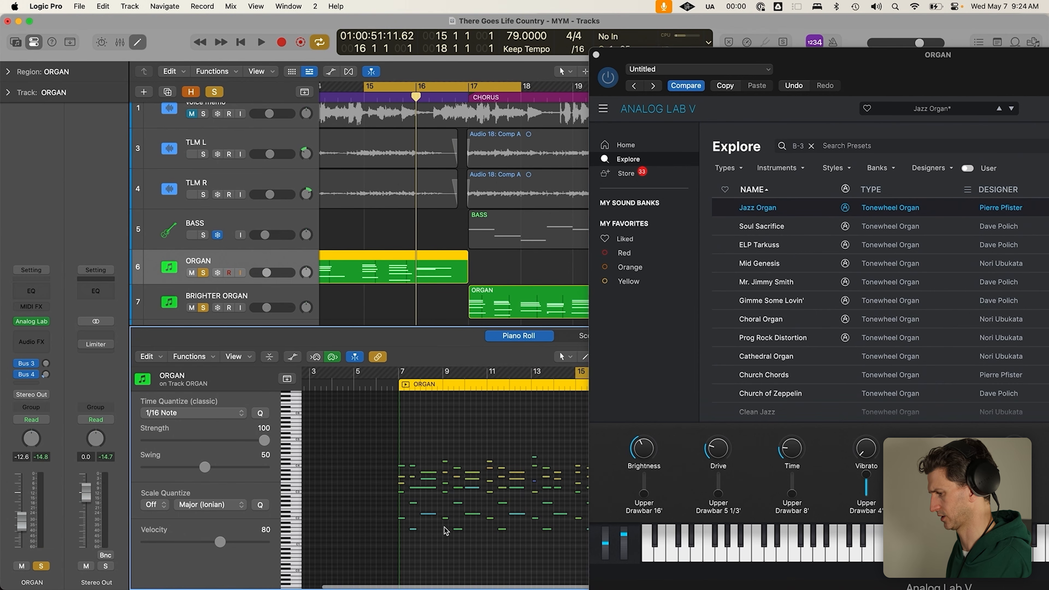
pyautogui.hscroll(4, 444, 528)
pyautogui.scroll(3, 446, 530)
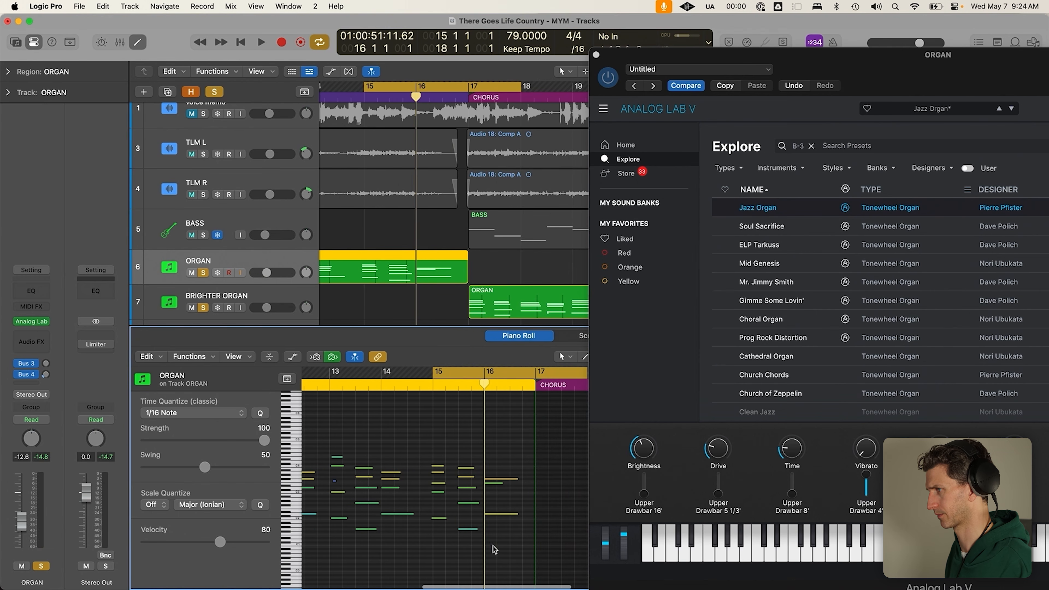
pyautogui.moveTo(492, 553); pyautogui.dragTo(487, 456)
pyautogui.press('Delete')
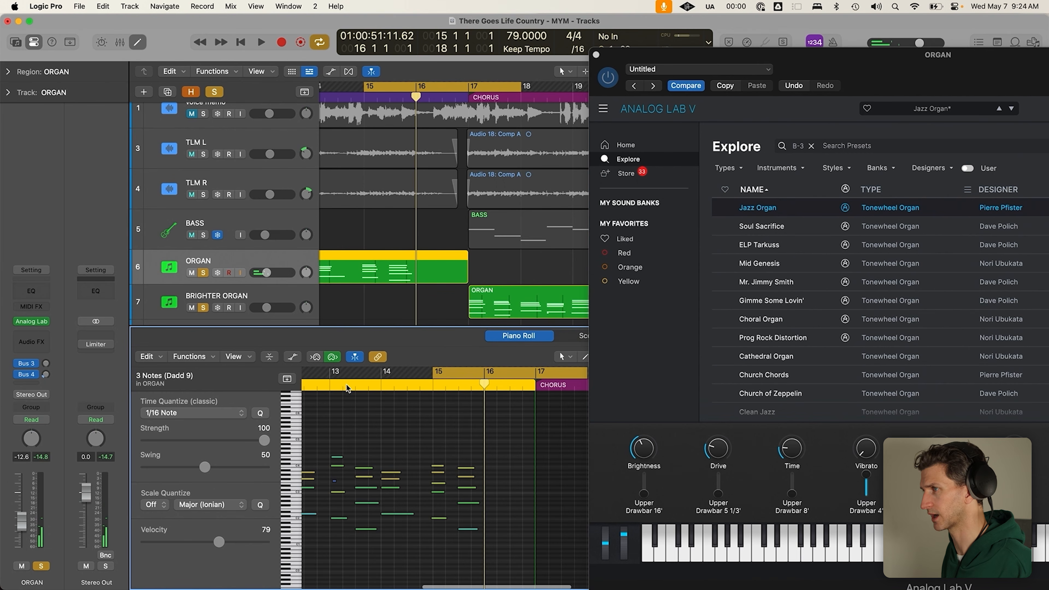
# Record a five-note bar-16 chord, stretch it to bar 17 and nudge the mod wheel
pyautogui.click(316, 357)
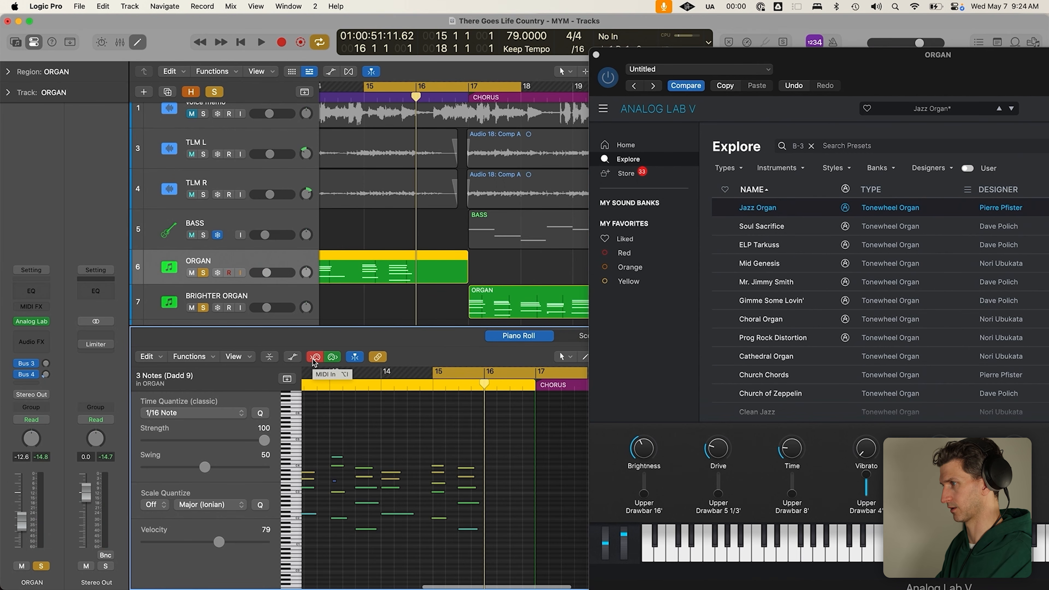
pyautogui.moveTo(509, 569); pyautogui.dragTo(537, 484)
pyautogui.press('space')
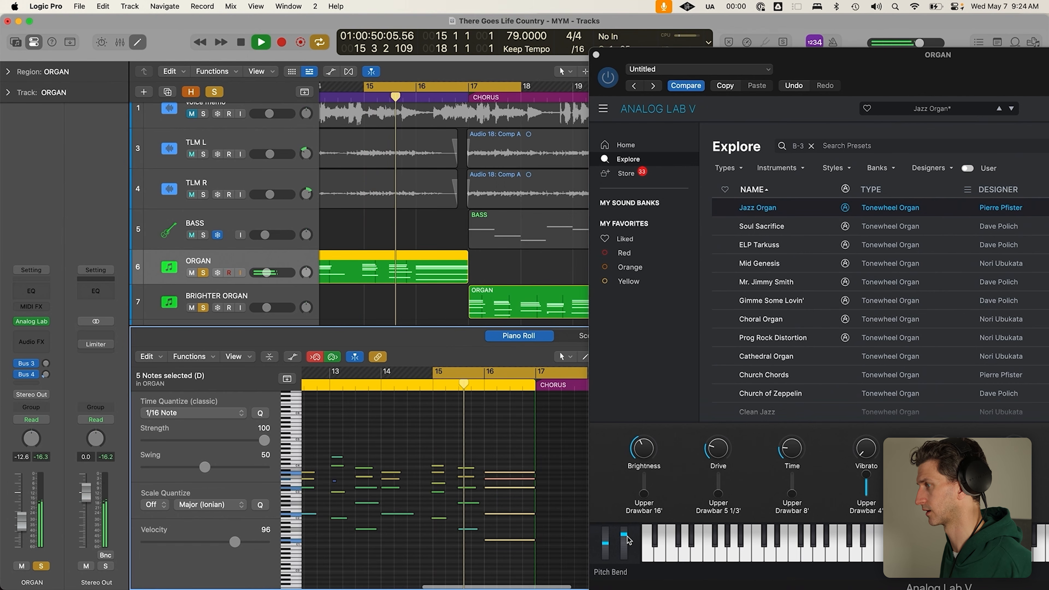
pyautogui.moveTo(624, 536); pyautogui.dragTo(623, 529)
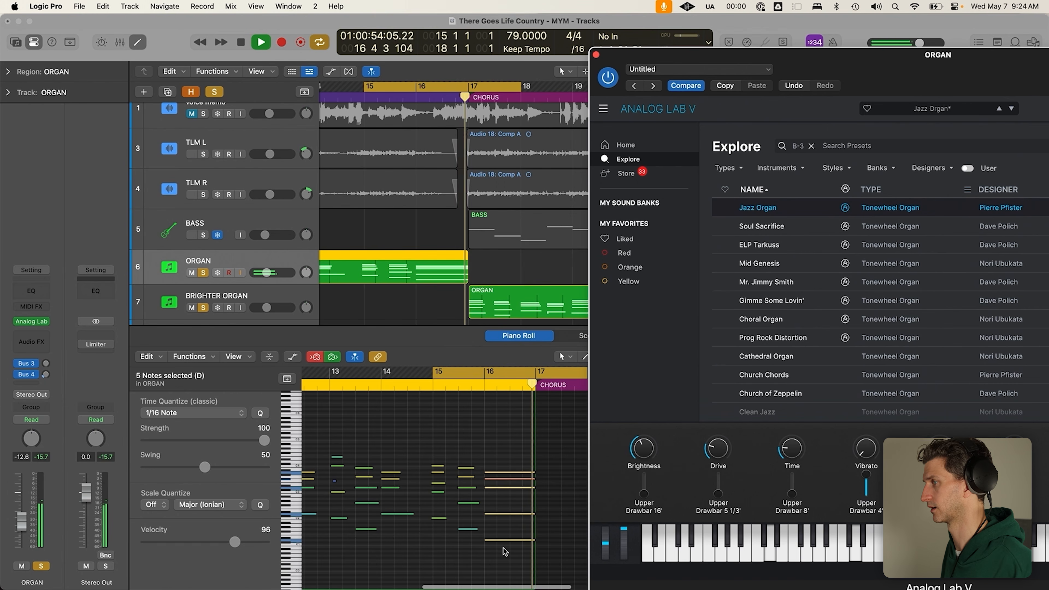
# Stop playback, turn off cycle and collapse the Analog Lab plugin window
pyautogui.press('space')
pyautogui.press('c')
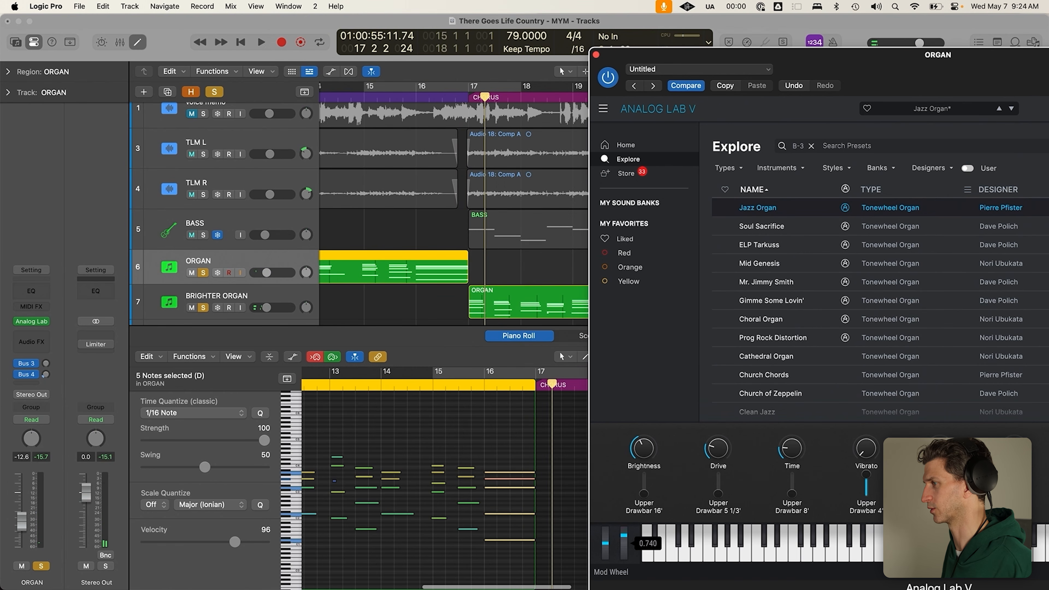
pyautogui.click(454, 459)
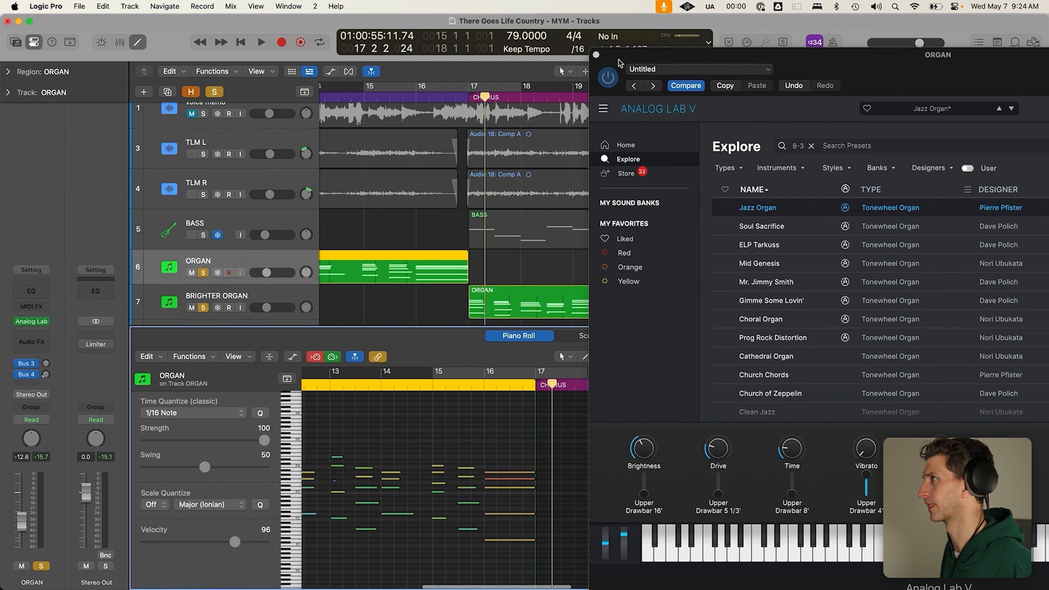
pyautogui.doubleClick(593, 56)
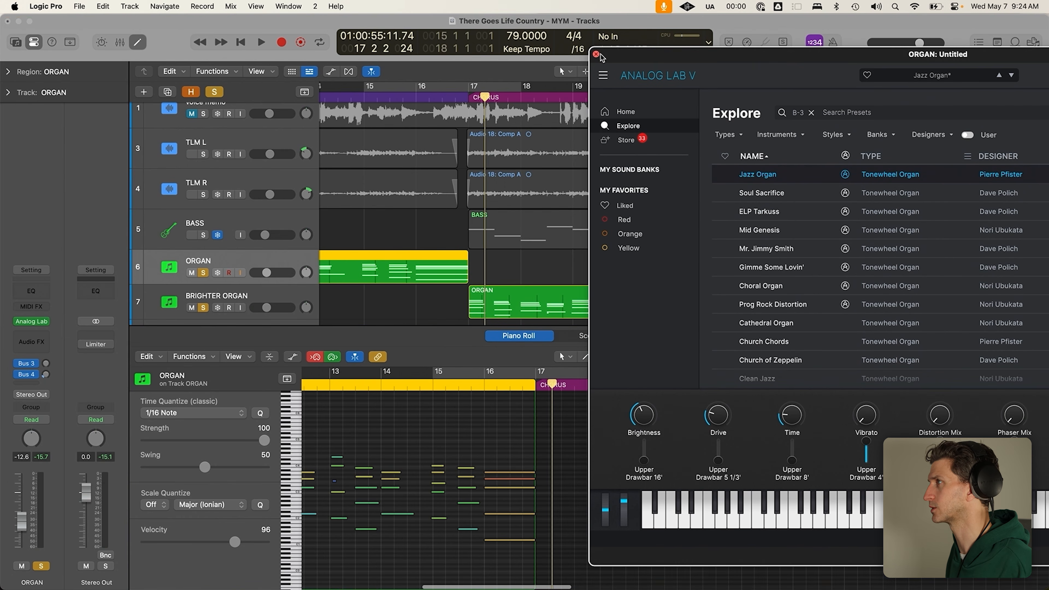
# Close Analog Lab and open the bars 7–17 ORGAN region zoomed to bars 7–14, playhead at bar 7
pyautogui.click(598, 55)
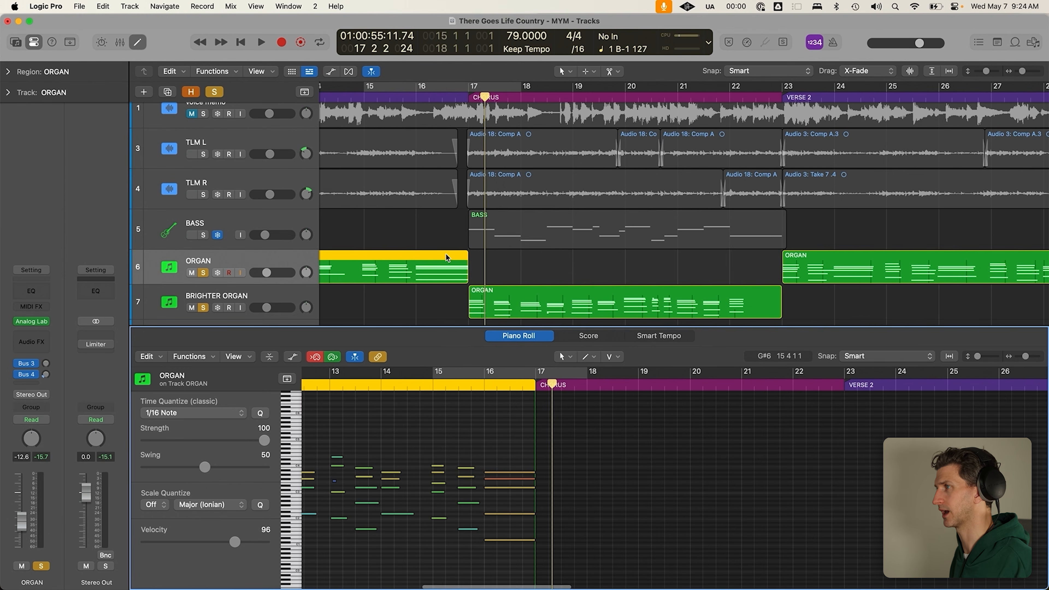
pyautogui.scroll(-5, 449, 208)
pyautogui.click(394, 302)
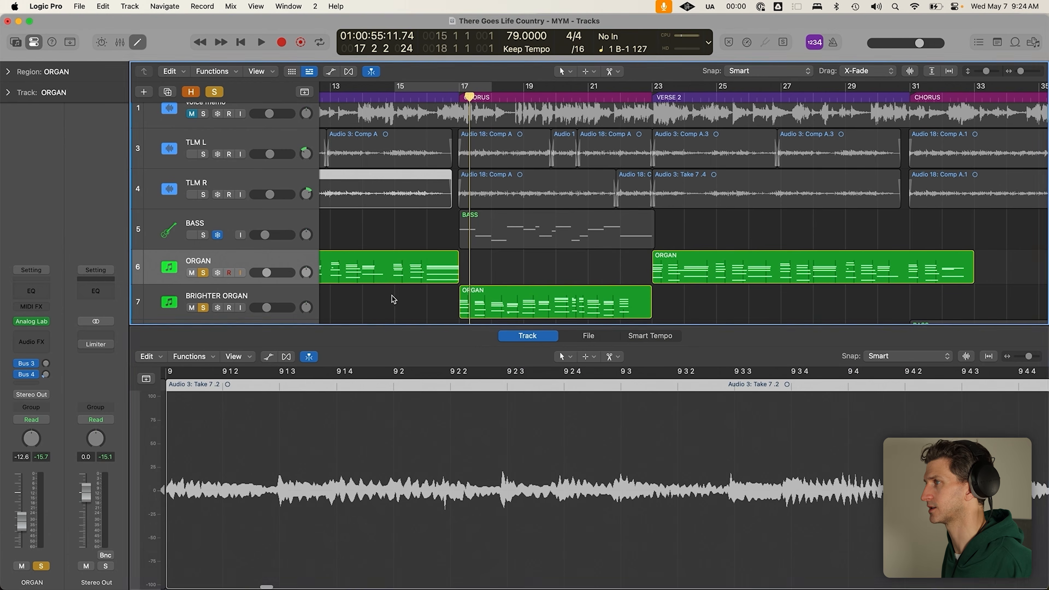
pyautogui.click(361, 265)
pyautogui.click(363, 98)
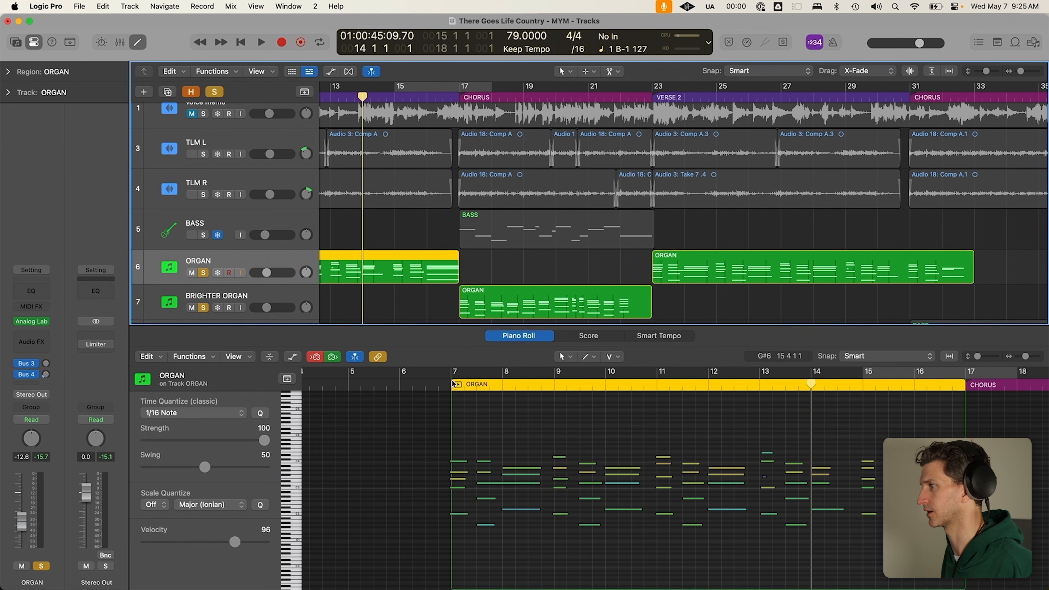
pyautogui.moveTo(830, 426); pyautogui.dragTo(443, 551)
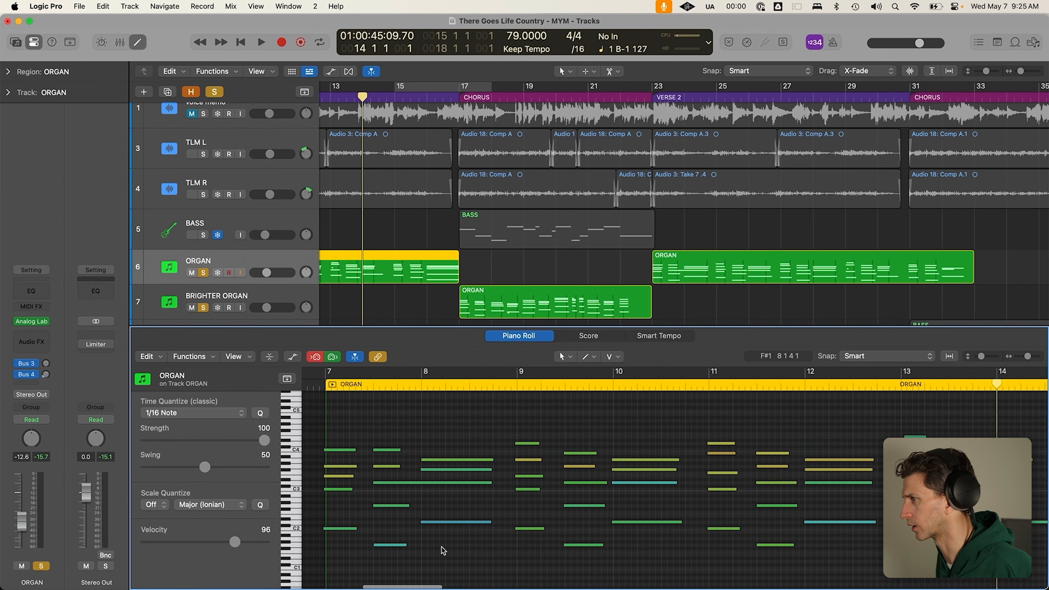
pyautogui.click(374, 385)
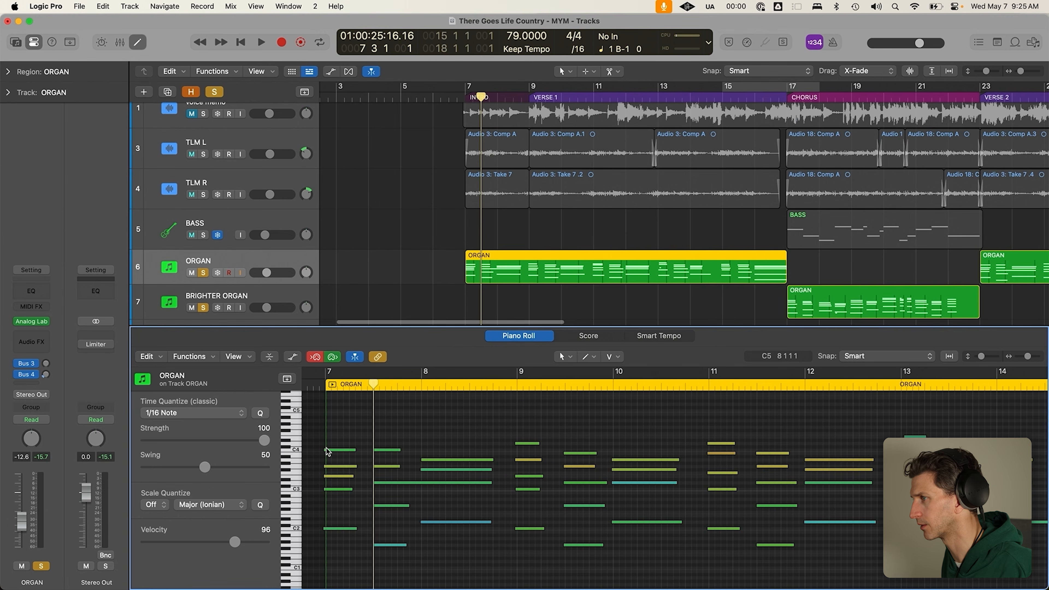
pyautogui.moveTo(375, 381); pyautogui.dragTo(552, 403)
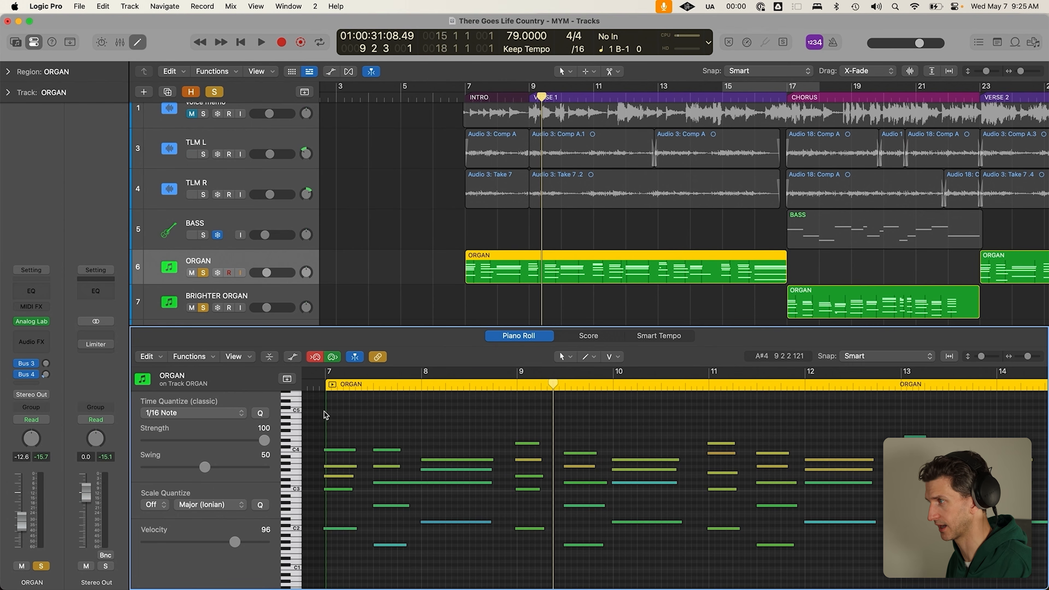
# Select all ORGAN notes, try 1/1 and 1/16 Time Quantize, then set it to Off
pyautogui.press('super+a')
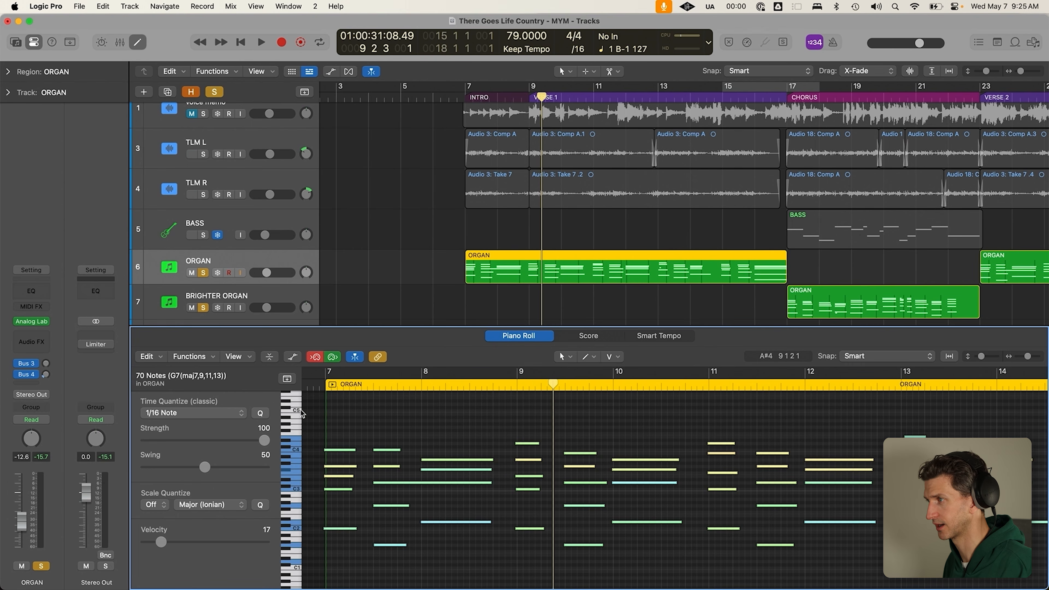
pyautogui.click(234, 414)
pyautogui.click(222, 367)
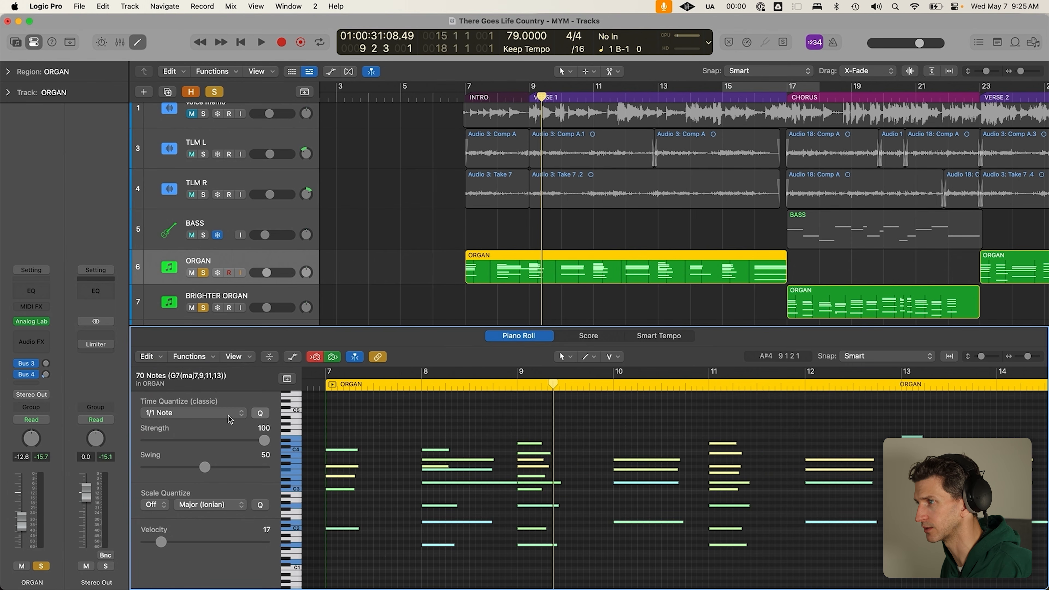
pyautogui.click(240, 417)
pyautogui.click(242, 417)
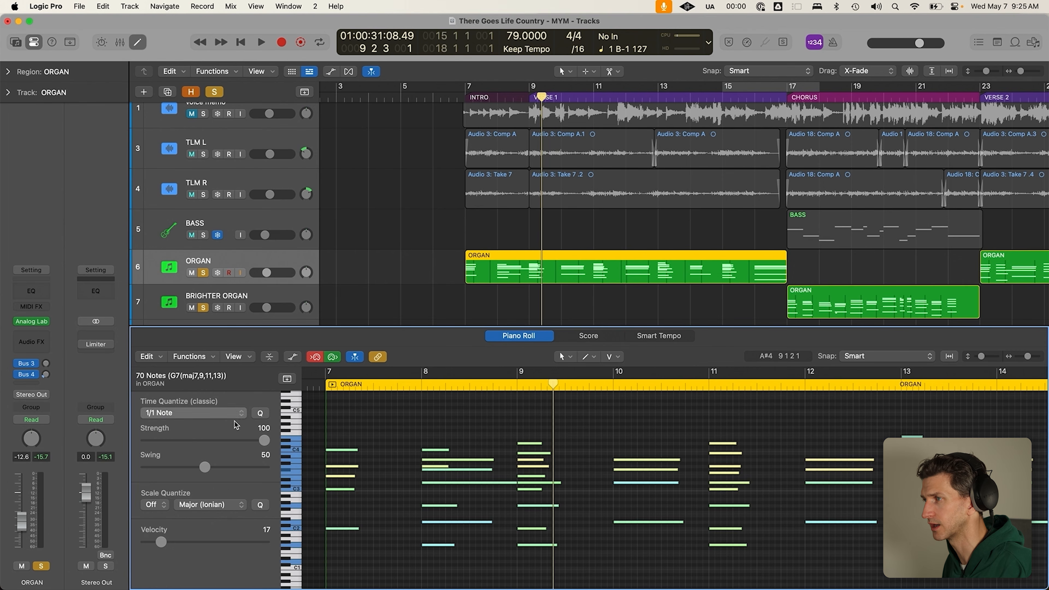
pyautogui.click(241, 415)
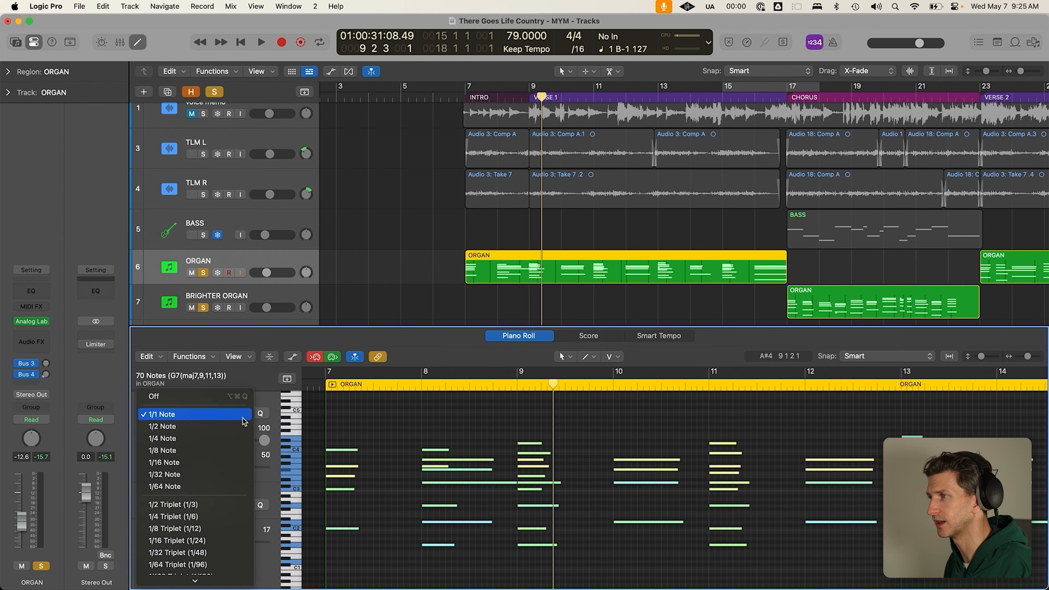
pyautogui.click(206, 463)
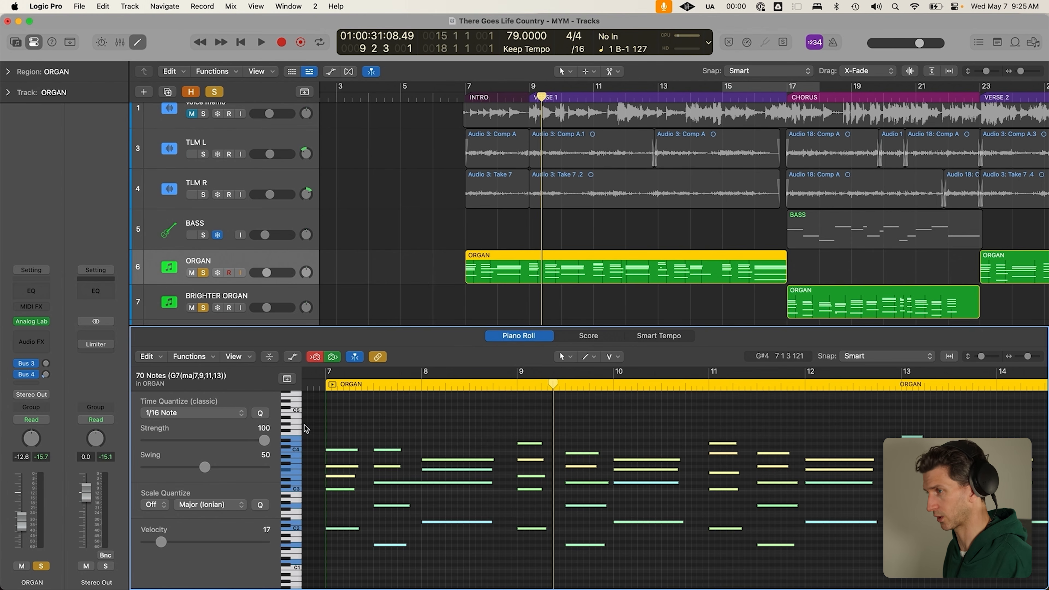
pyautogui.click(226, 417)
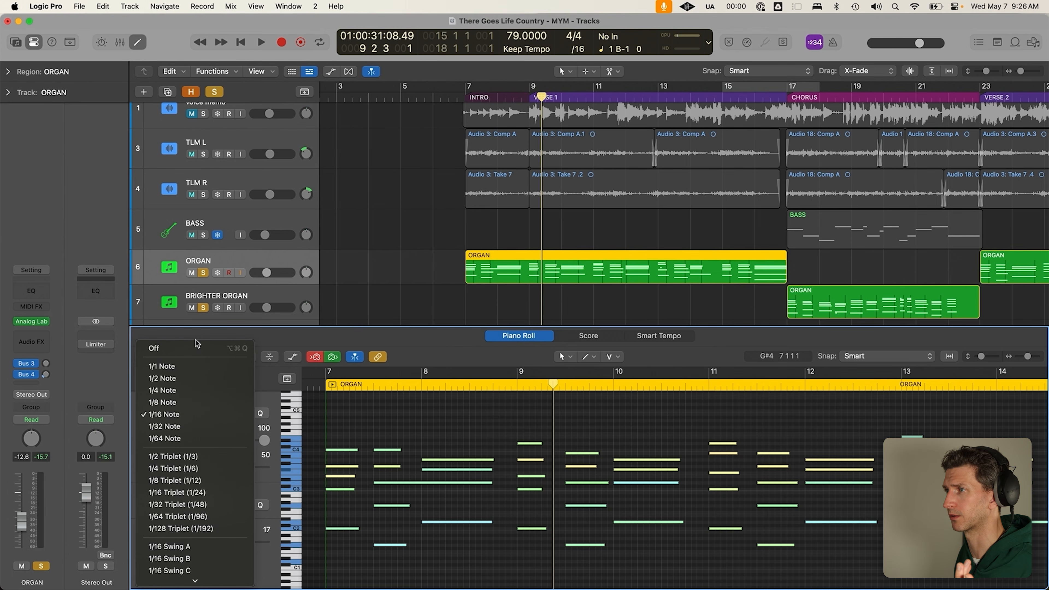
pyautogui.click(190, 349)
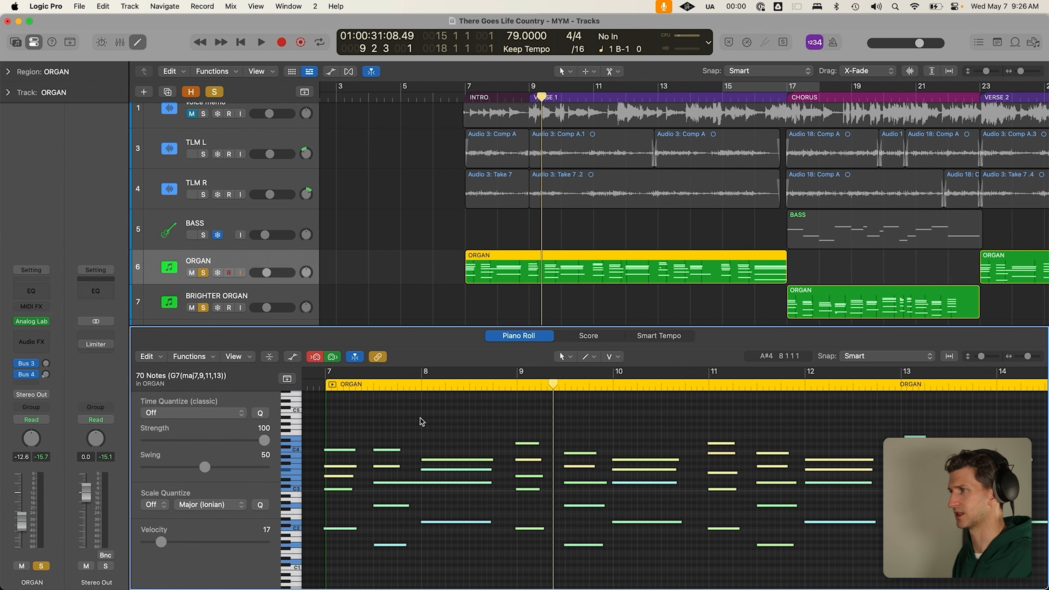
# Inspect the notes stacked at bar 9, then close the Piano Roll
pyautogui.moveTo(519, 561); pyautogui.dragTo(521, 421)
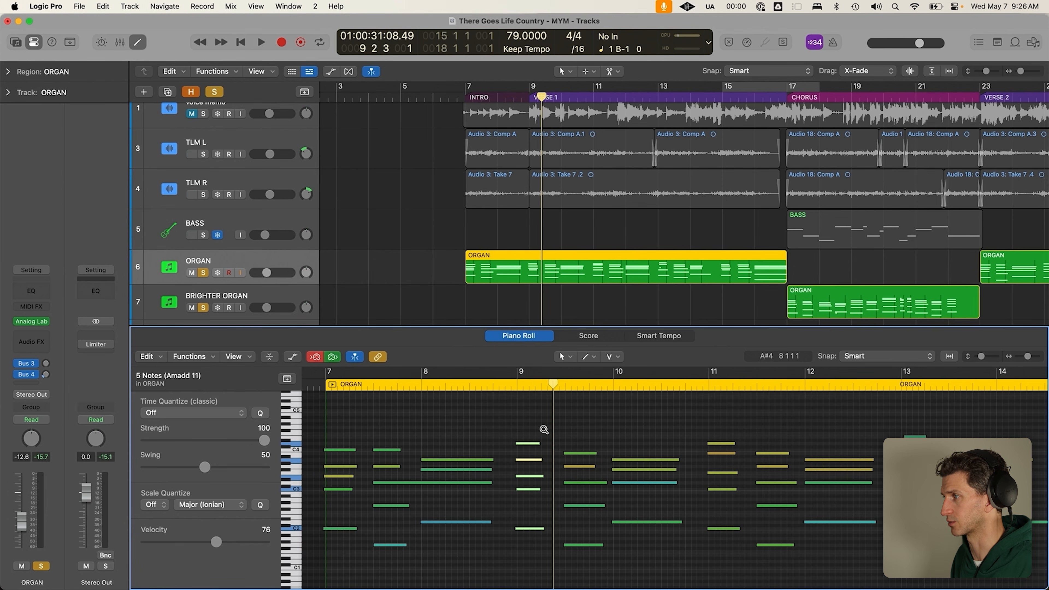
pyautogui.click(516, 434)
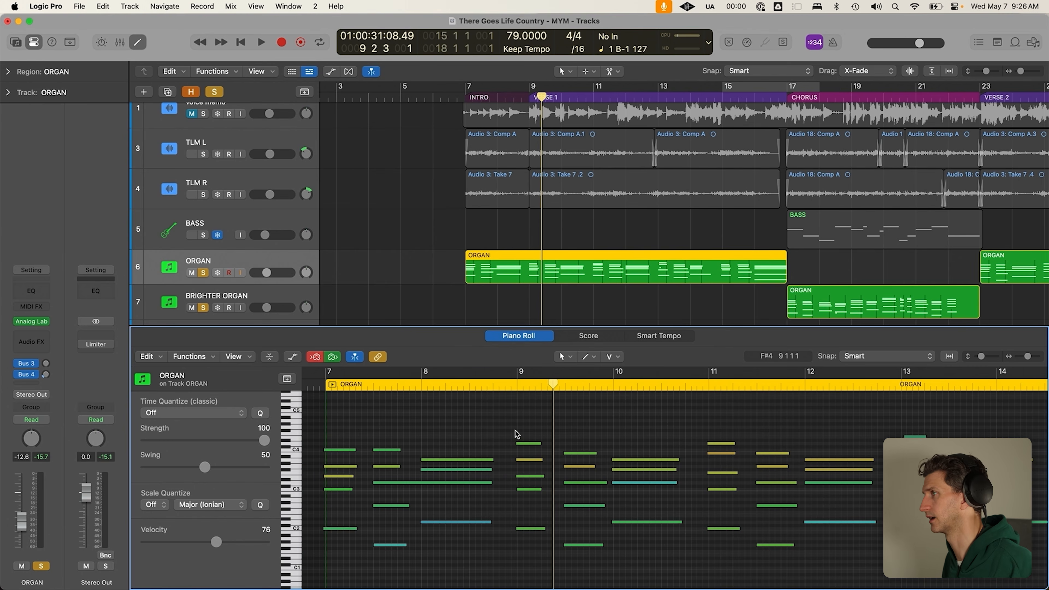
pyautogui.press('e')
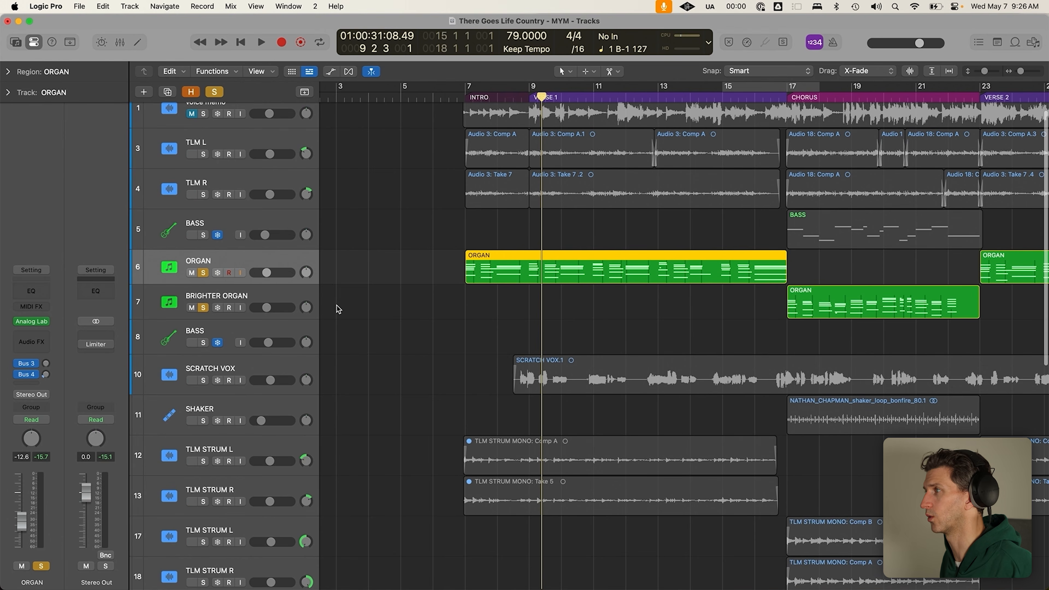
# Zoom out to show bars 1–69 and select the BRIGHTER ORGAN track
pyautogui.press('super+Left')
pyautogui.press('super+Left')
pyautogui.press('super+Left')
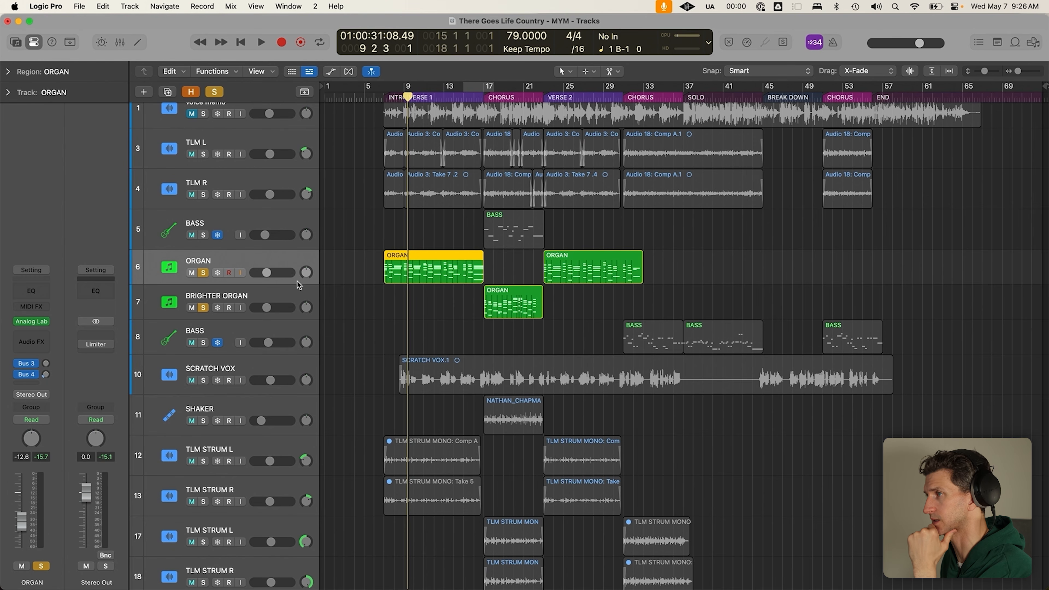
pyautogui.click(285, 298)
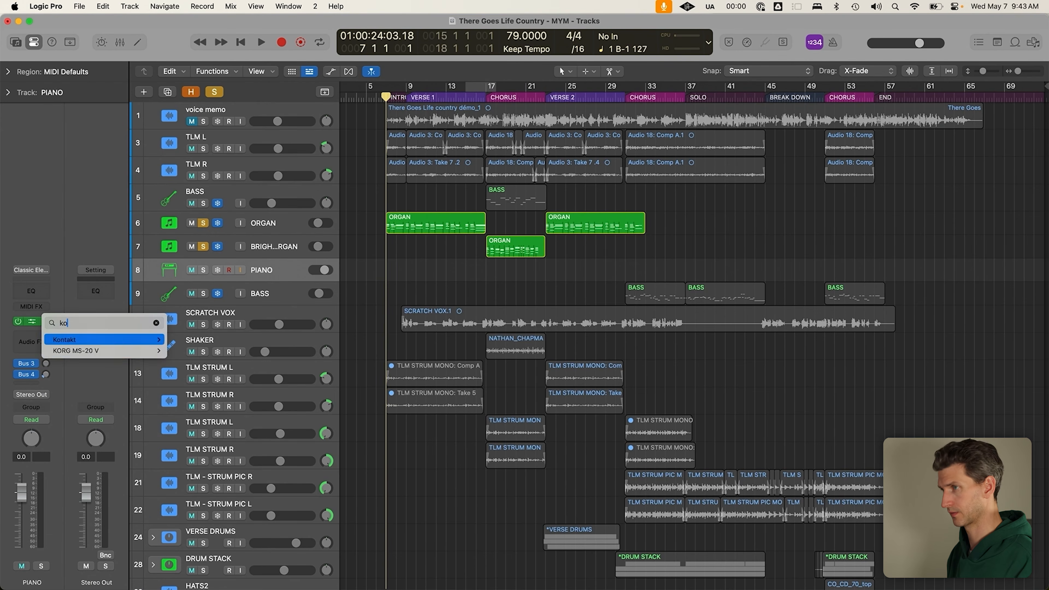
# Insert stereo Kontakt on the PIANO track, load The Gentleman.nki, and solo the track
pyautogui.write('n')
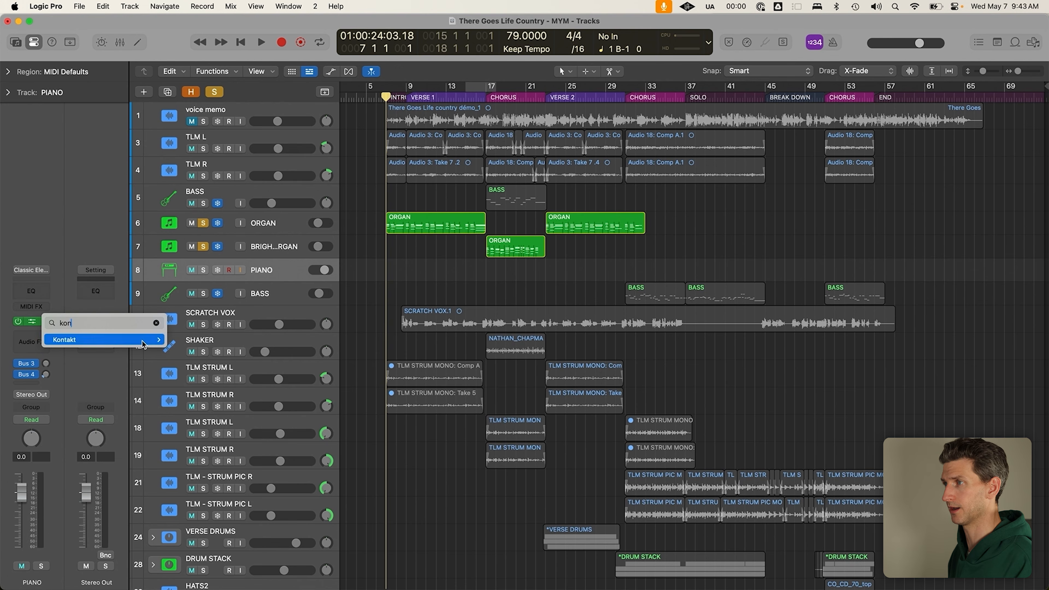
pyautogui.moveTo(141, 339)
pyautogui.click(220, 352)
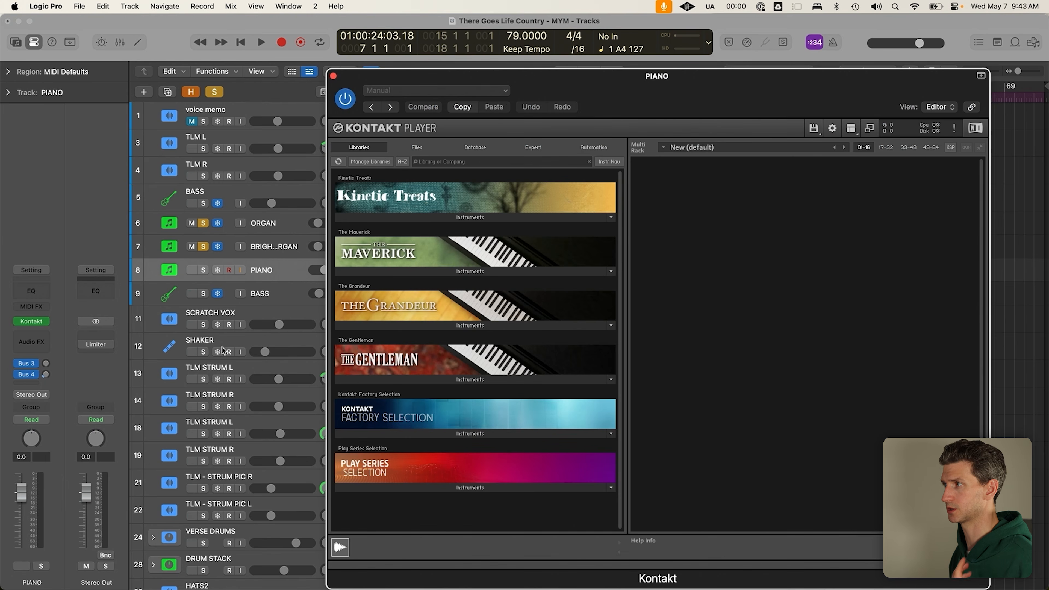
pyautogui.click(448, 380)
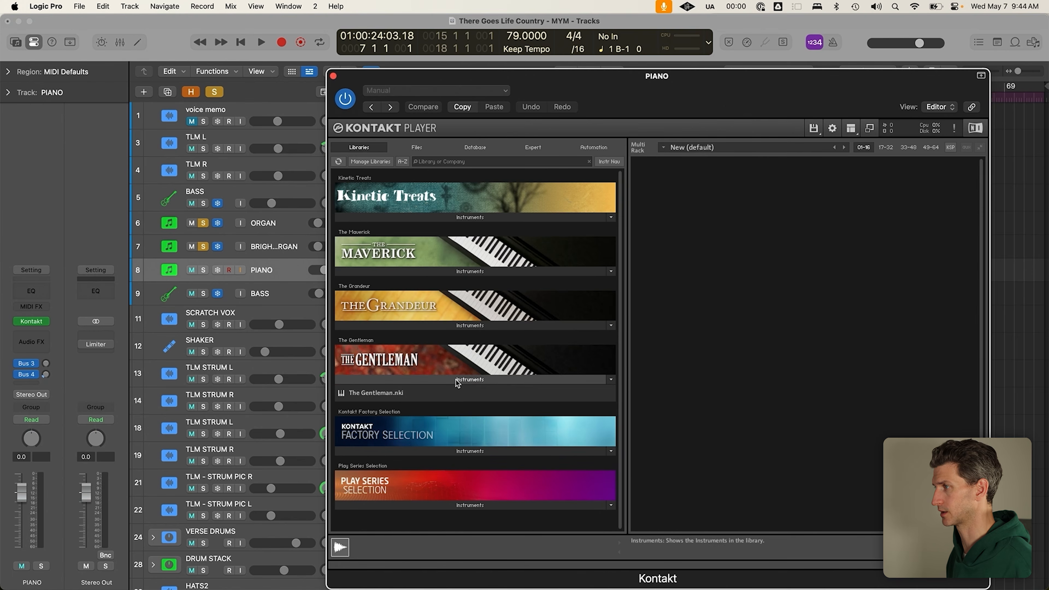
pyautogui.doubleClick(444, 392)
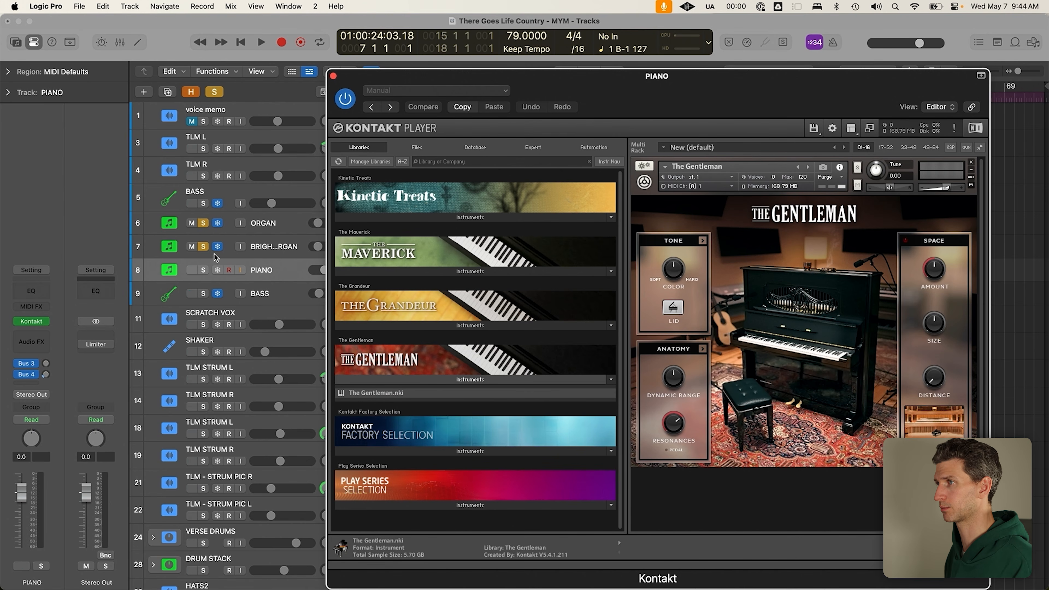
pyautogui.click(203, 271)
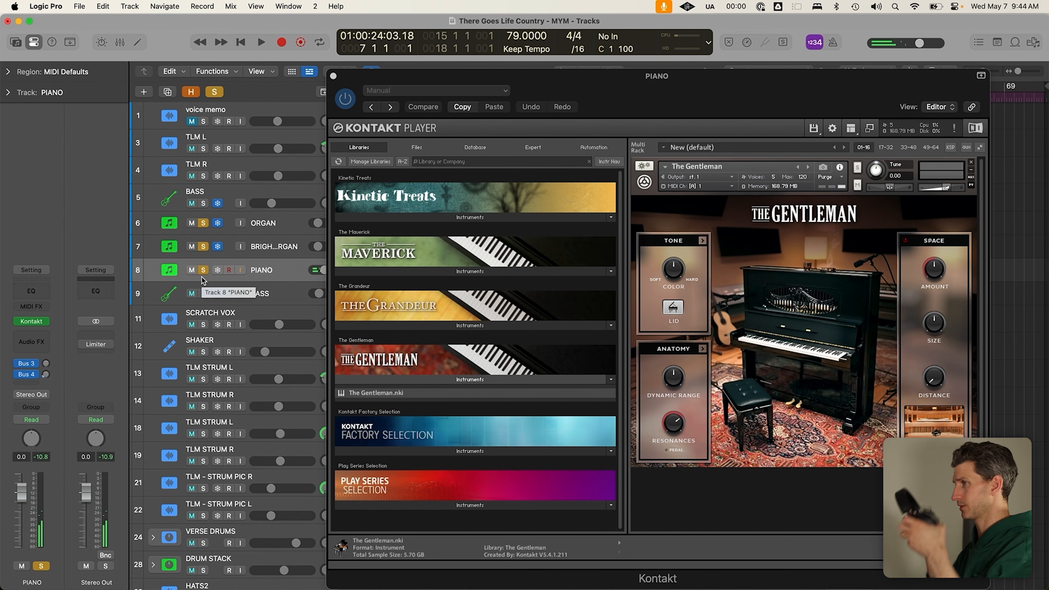
# Unsolo PIANO, record a brief Gentleman take near bar 33, delete it, and re-record
pyautogui.click(202, 270)
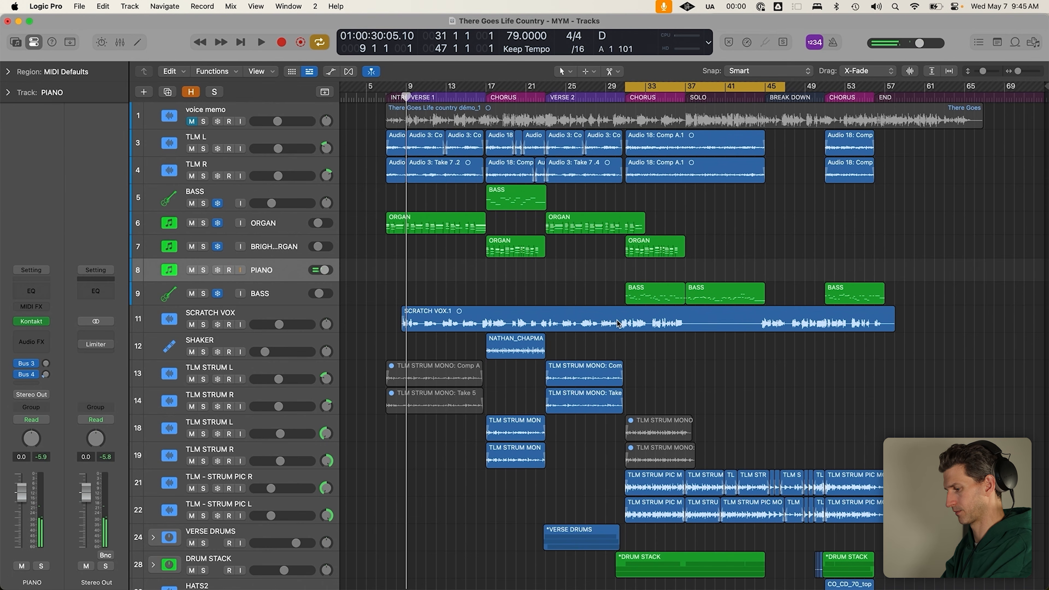
pyautogui.press('r')
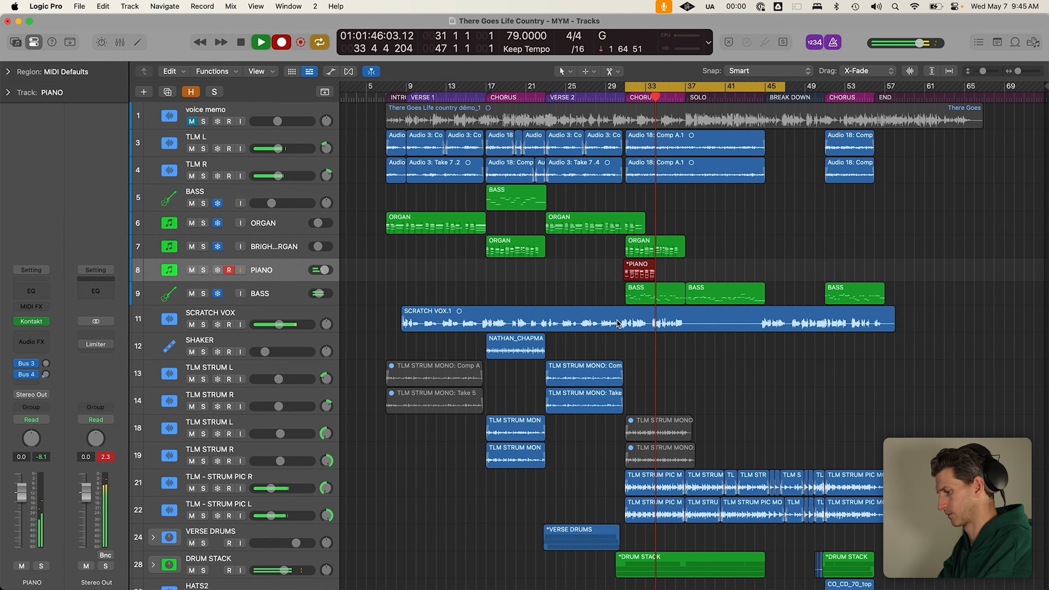
pyautogui.press('space')
pyautogui.press('Delete')
pyautogui.press('r')
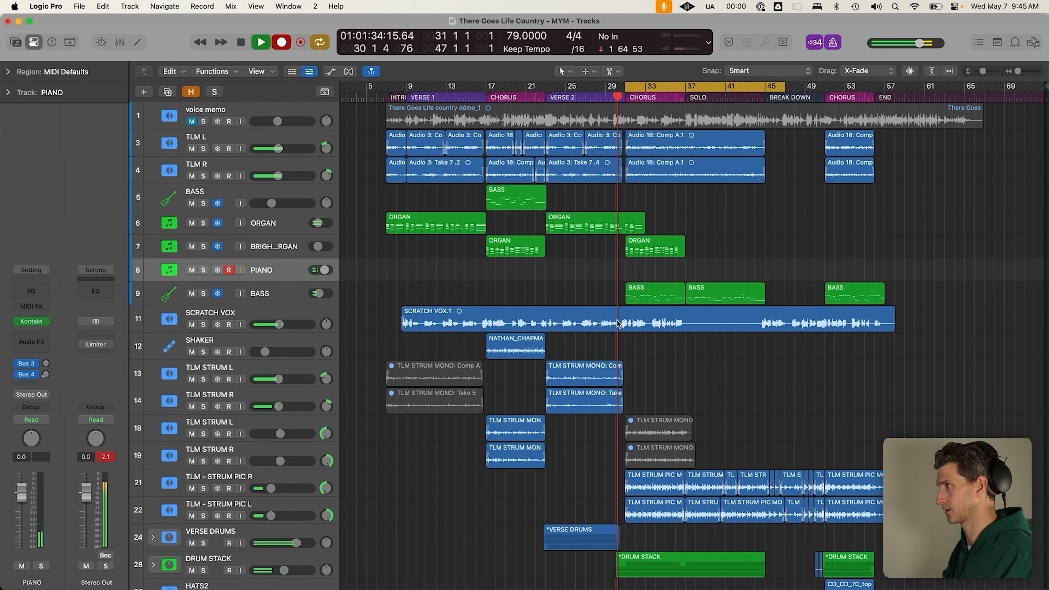
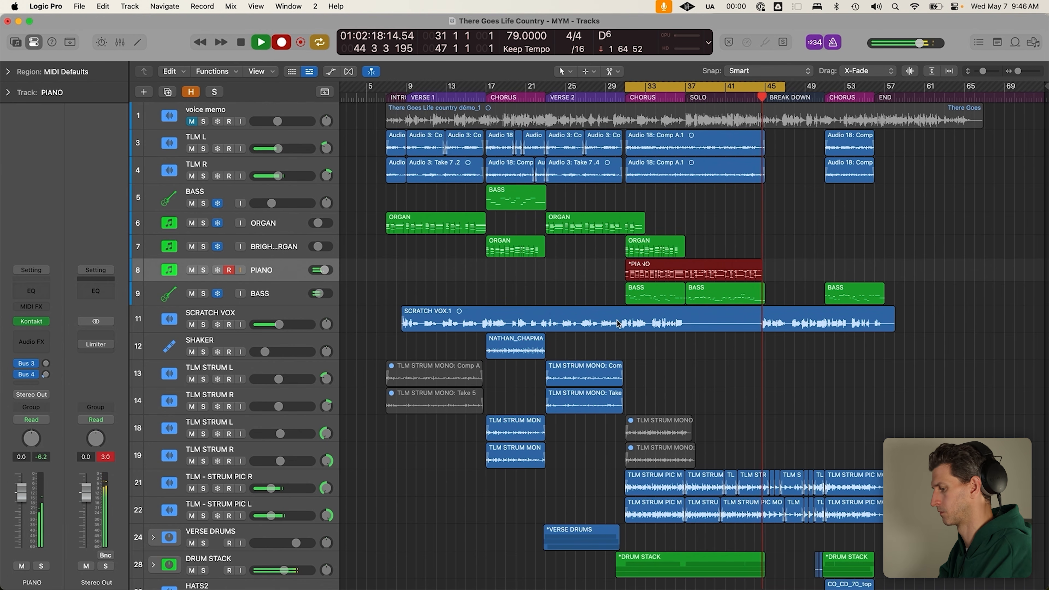
# Keep the new PIANO take and set a cycle range from bar 51 to 63
pyautogui.press('space')
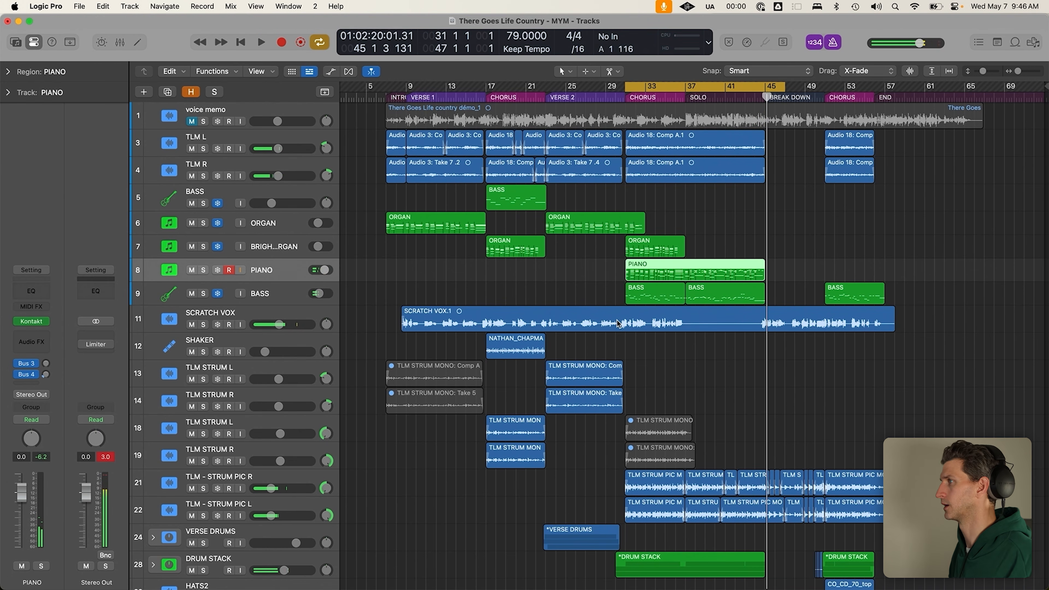
pyautogui.click(688, 97)
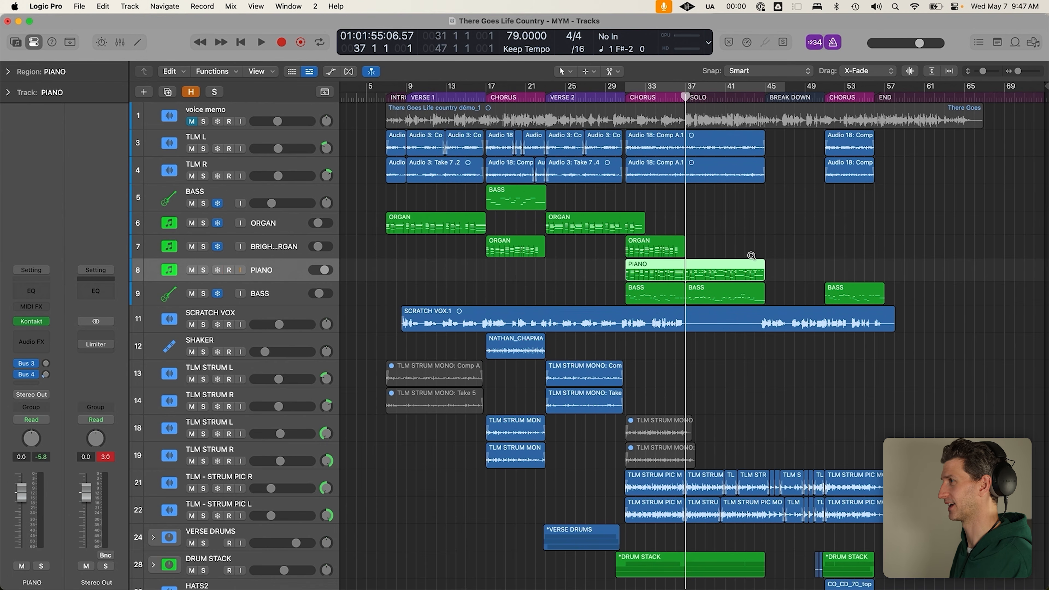
pyautogui.click(767, 98)
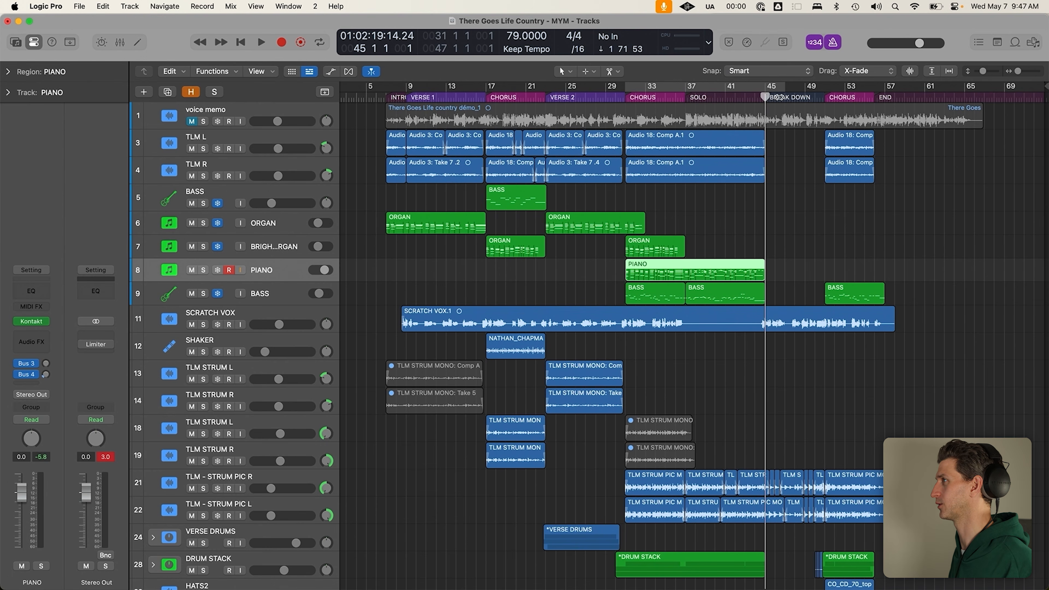
pyautogui.moveTo(828, 87); pyautogui.dragTo(943, 88)
pyautogui.click(909, 182)
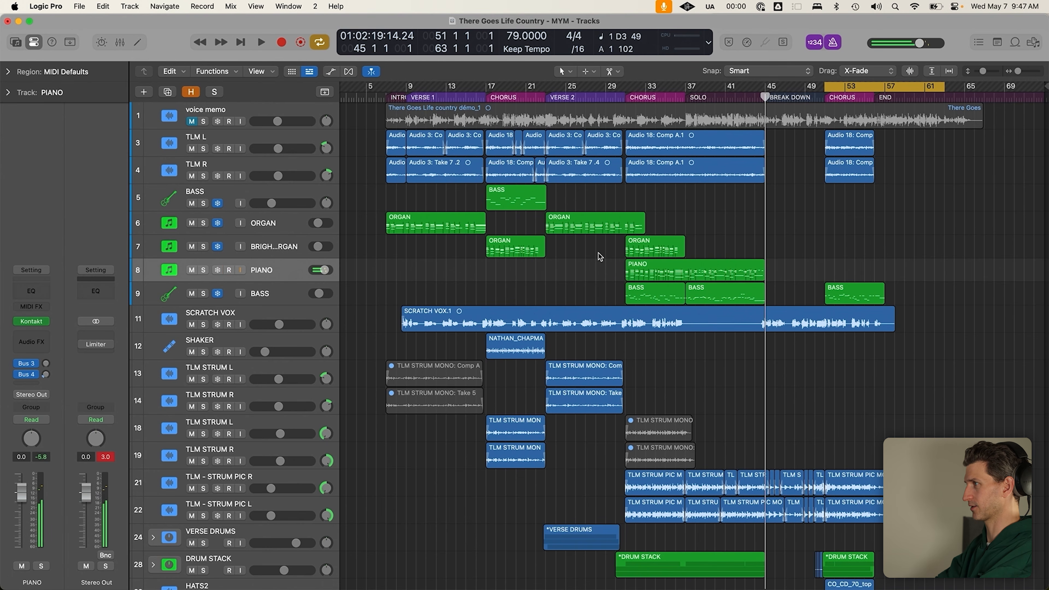
# Record a piano take over the final chorus from bar 51, discarding the failed attempts
pyautogui.press('r')
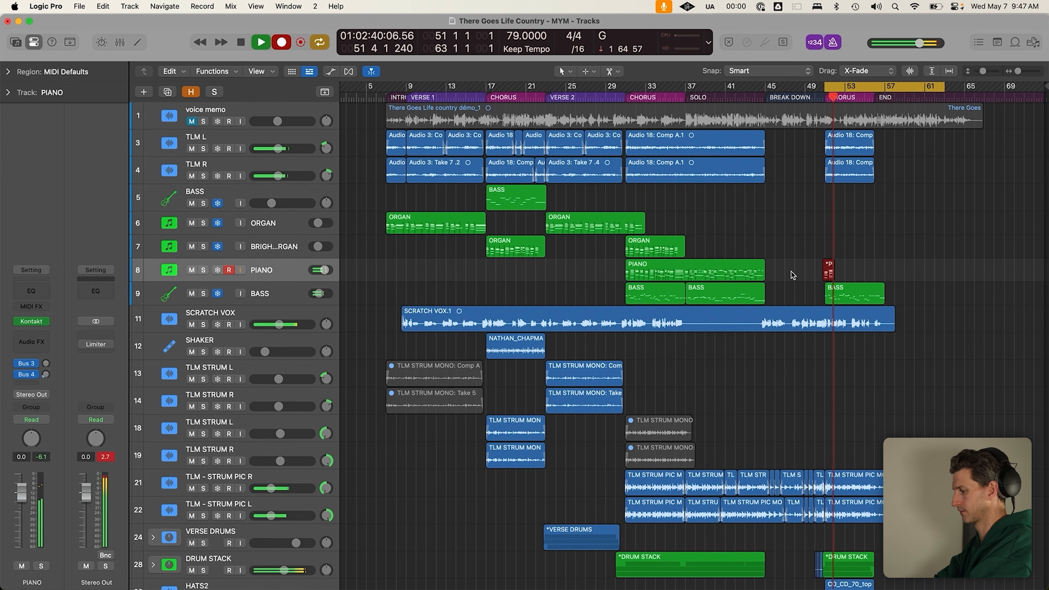
pyautogui.press('space')
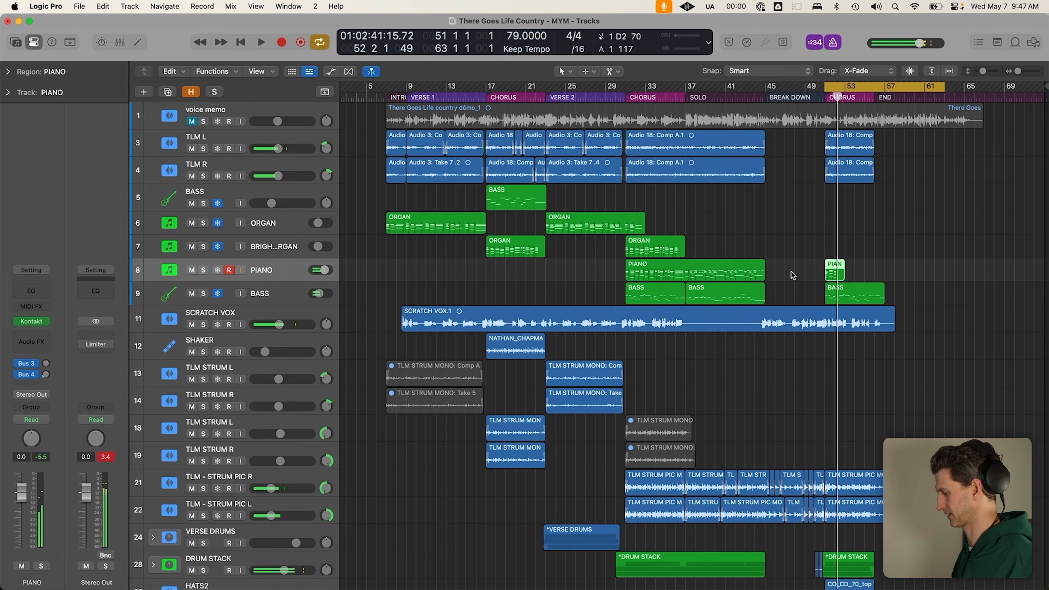
pyautogui.press('Delete')
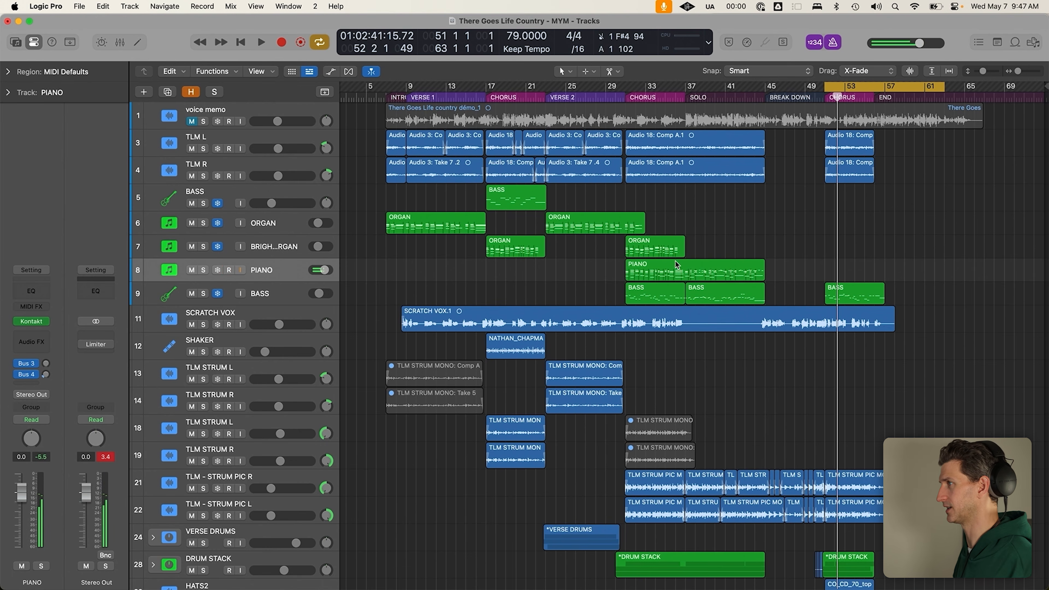
pyautogui.moveTo(646, 263); pyautogui.dragTo(848, 274)
pyautogui.press('super+z')
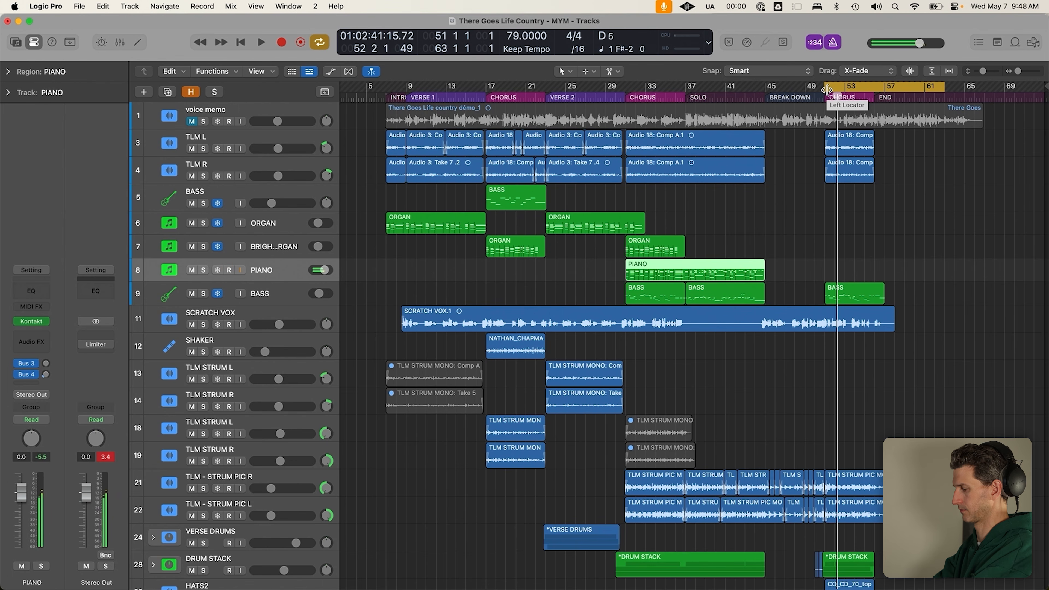
pyautogui.press('r')
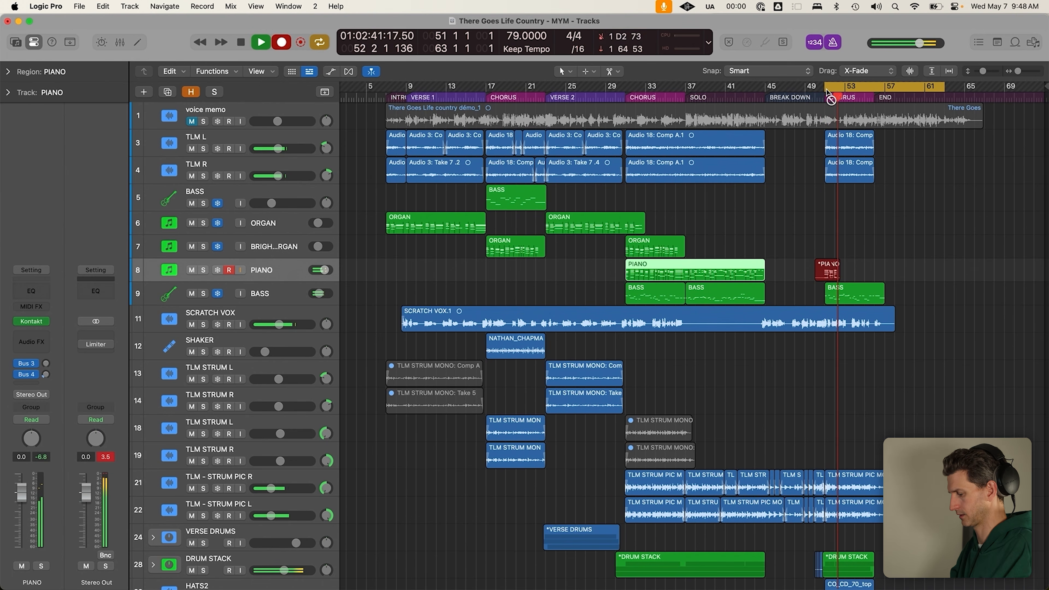
pyautogui.press('space')
pyautogui.press('r')
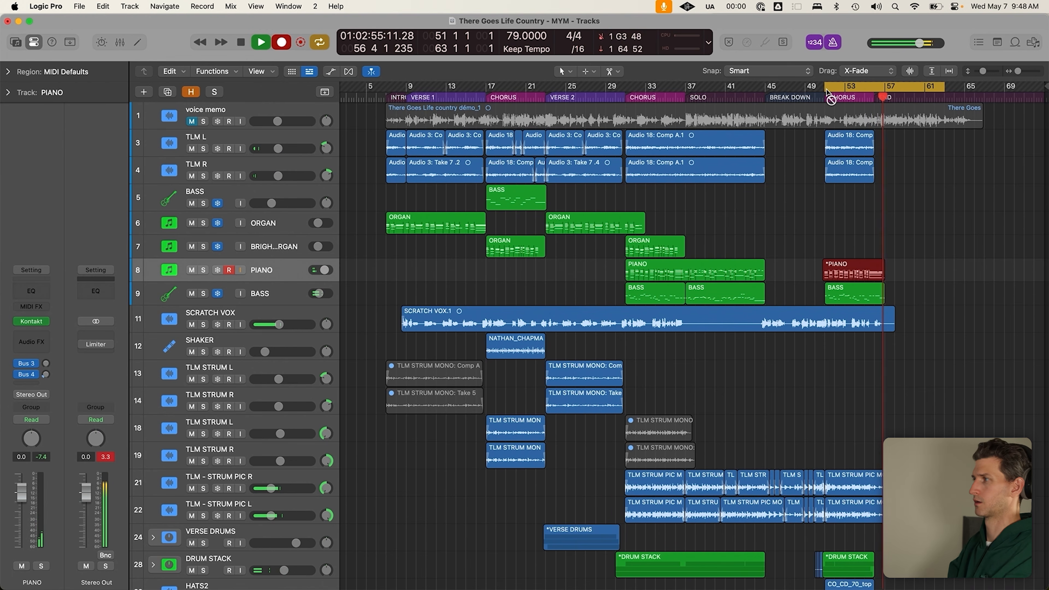
pyautogui.press('space')
# Trim the new piano region to 6 bars and turn cycle off
pyautogui.click(892, 277)
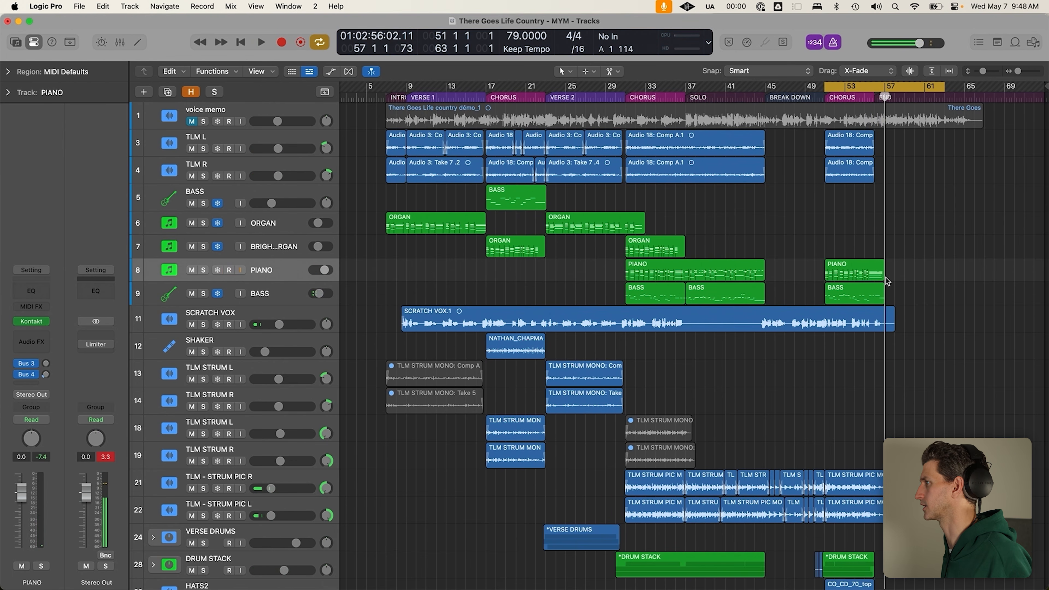
pyautogui.moveTo(885, 278); pyautogui.dragTo(883, 279)
pyautogui.moveTo(880, 280); pyautogui.dragTo(880, 281)
pyautogui.click(881, 246)
pyautogui.press('c')
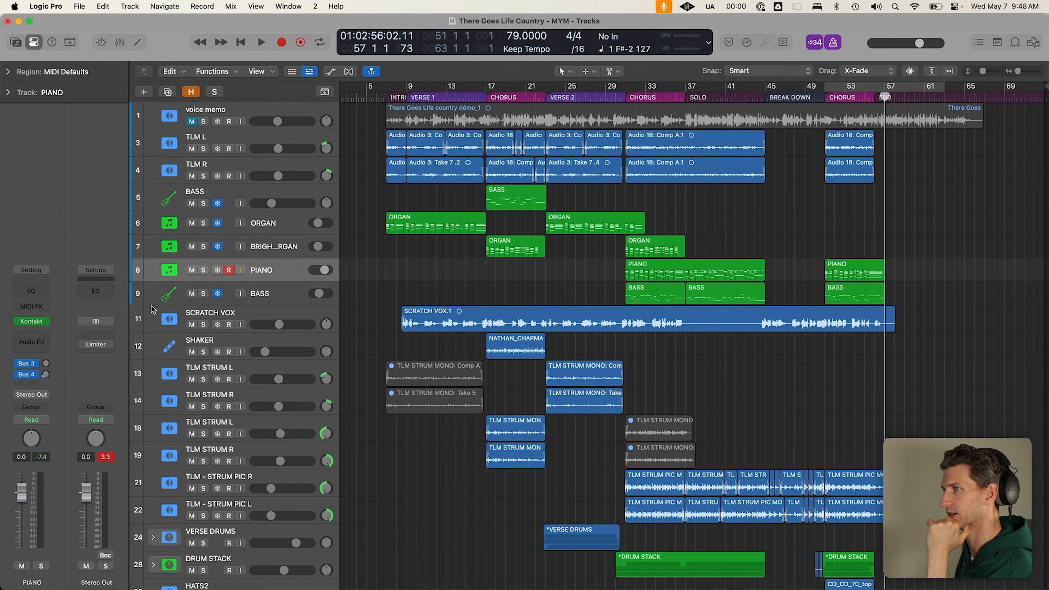
# Open The Gentleman in Kontakt on the PIANO track and set the lid to open
pyautogui.click(32, 321)
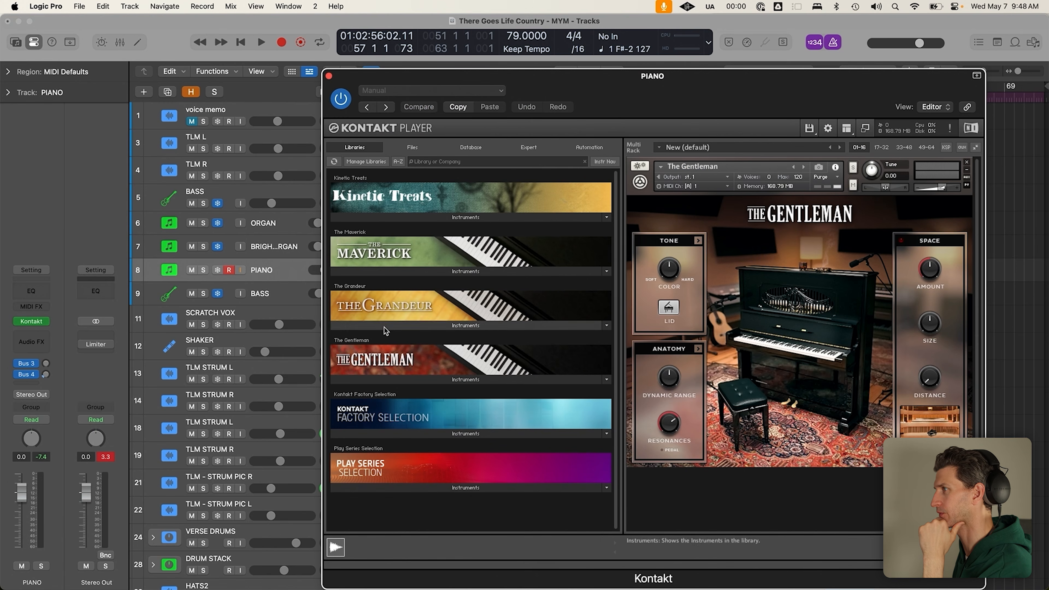
pyautogui.click(669, 309)
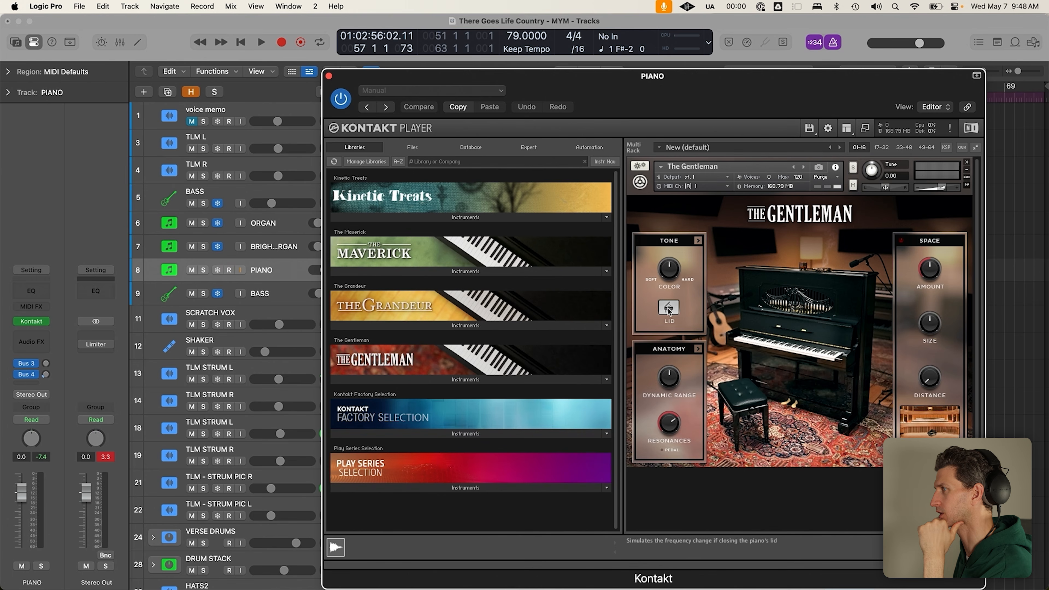
pyautogui.moveTo(727, 95); pyautogui.dragTo(662, 93)
pyautogui.click(616, 311)
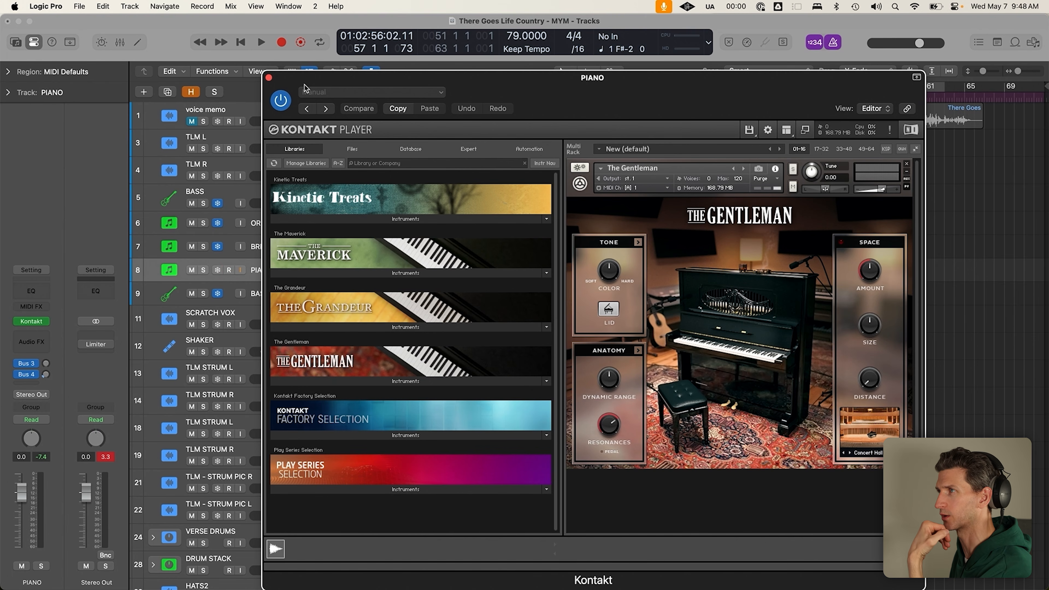
pyautogui.moveTo(303, 82); pyautogui.dragTo(300, 68)
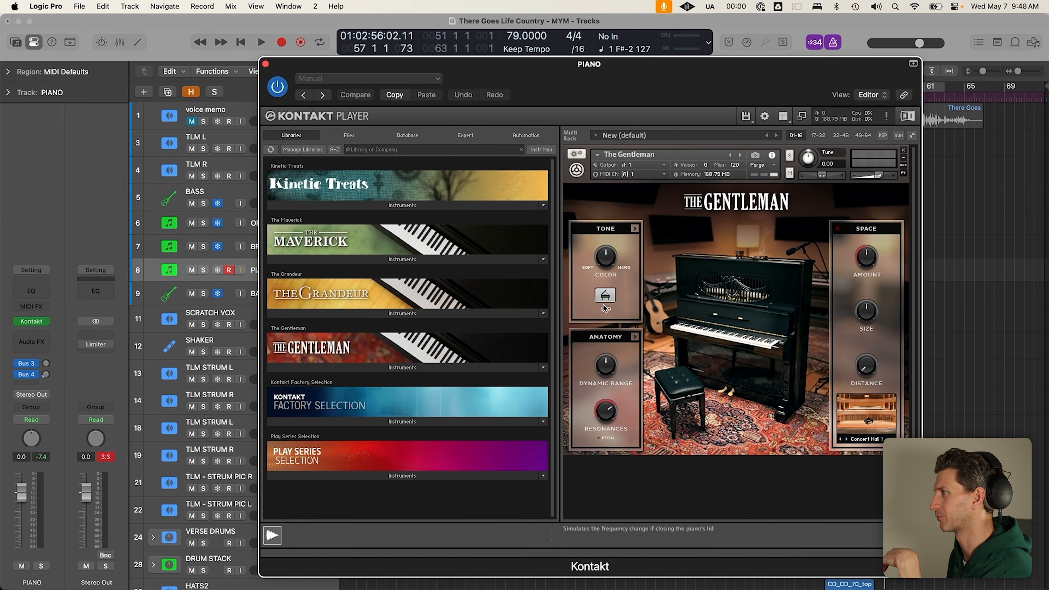
pyautogui.click(604, 295)
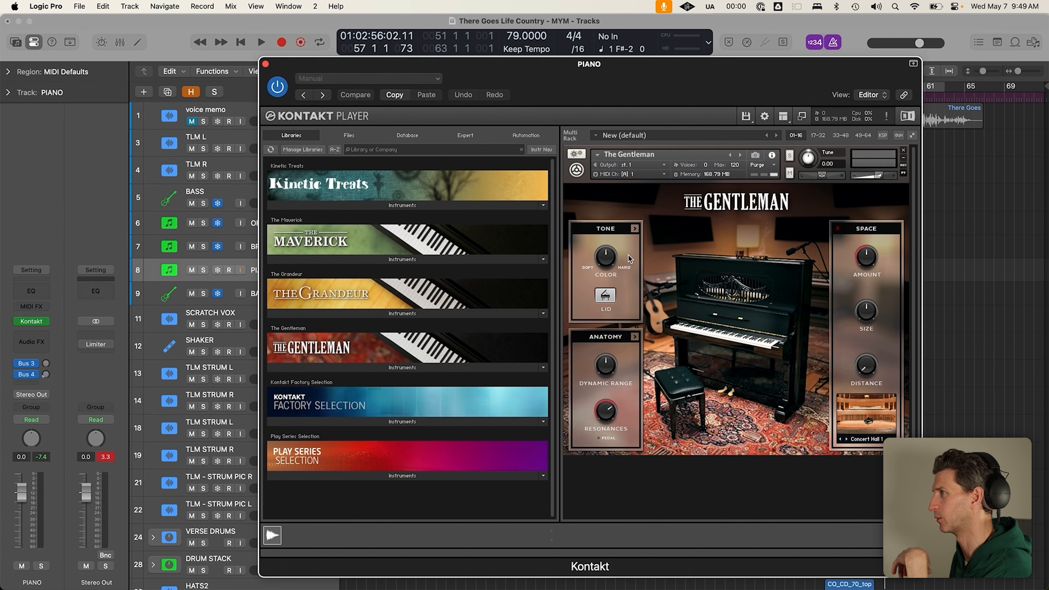
# Review the TONE page, briefly toggling the compressor/tape effect, then view the ANATOMY page
pyautogui.click(635, 229)
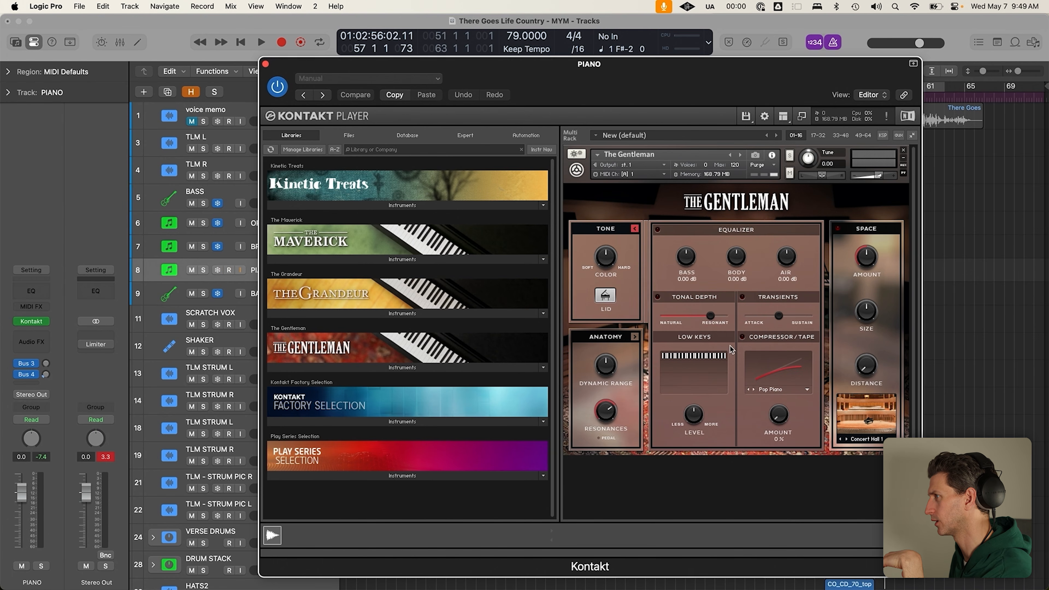
pyautogui.click(743, 337)
pyautogui.click(742, 337)
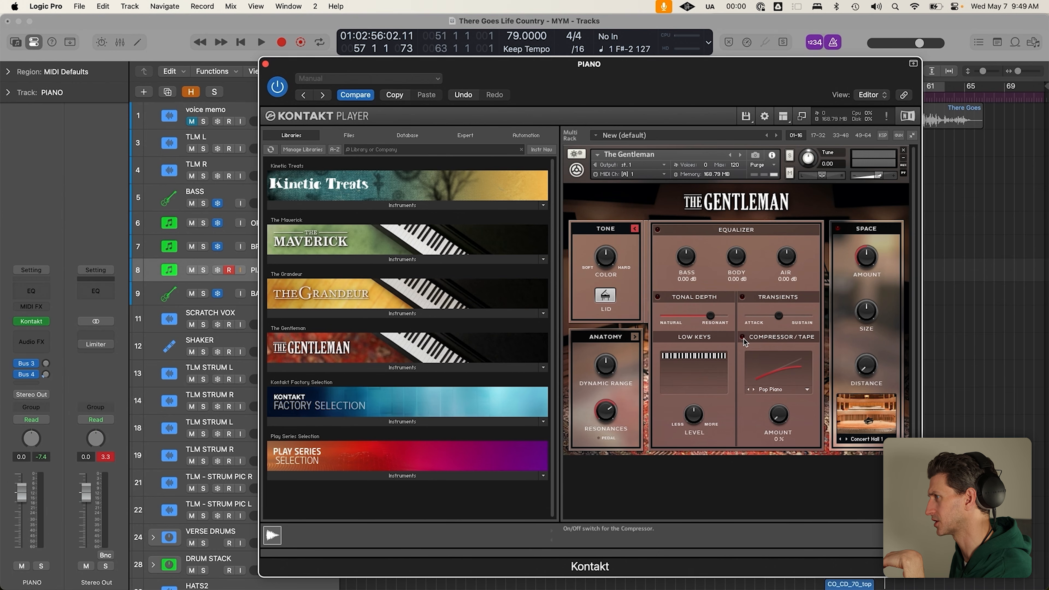
pyautogui.click(635, 337)
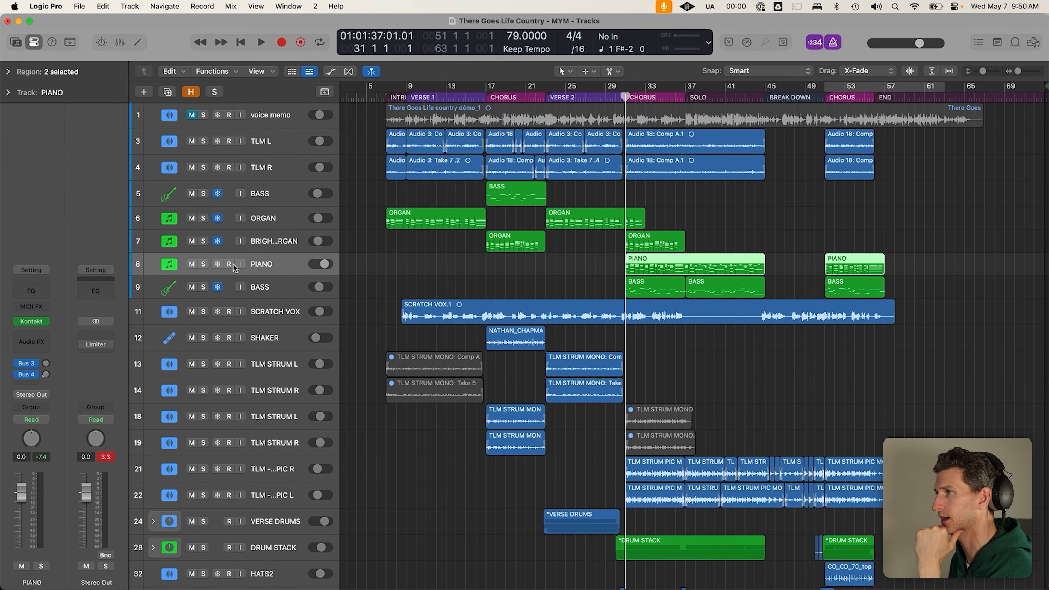
# Freeze the PIANO track and review the bass, organ and piano regions on tracks 5–9
pyautogui.moveTo(361, 199); pyautogui.dragTo(941, 282)
pyautogui.click(942, 282)
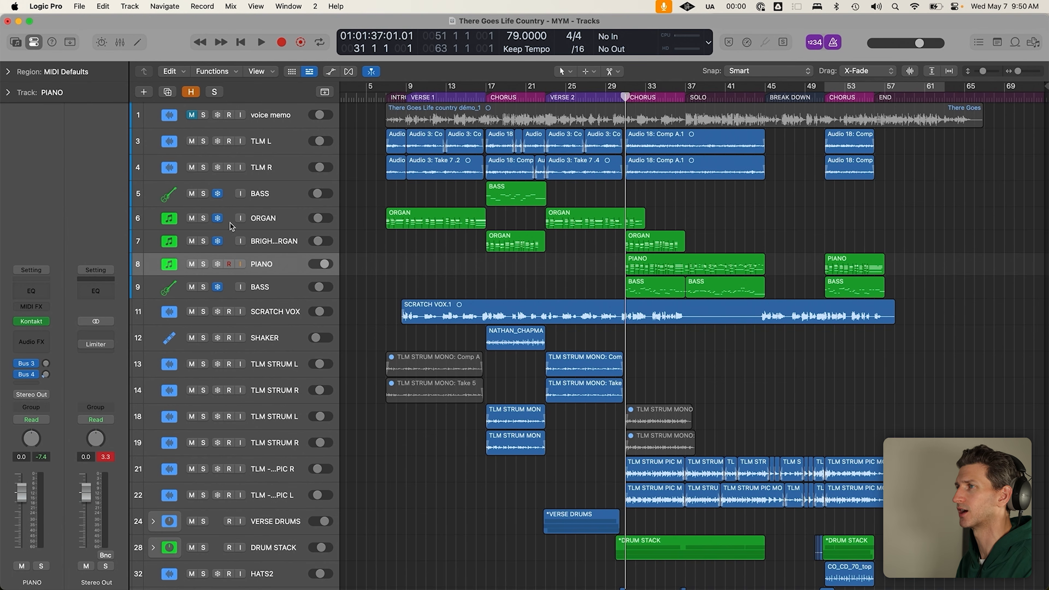
pyautogui.click(217, 264)
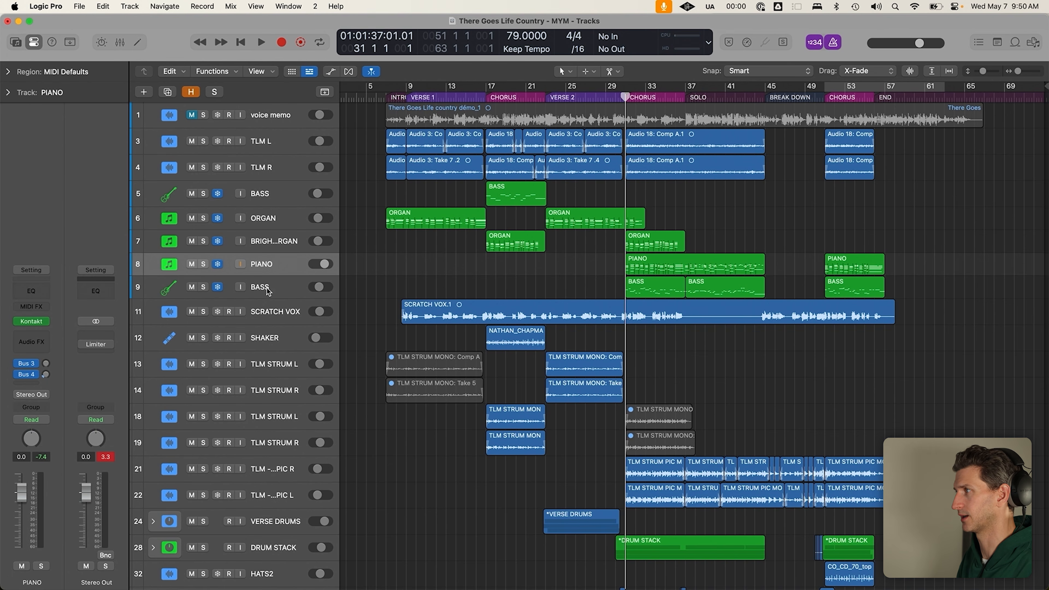
pyautogui.moveTo(363, 195); pyautogui.dragTo(903, 283)
pyautogui.click(946, 283)
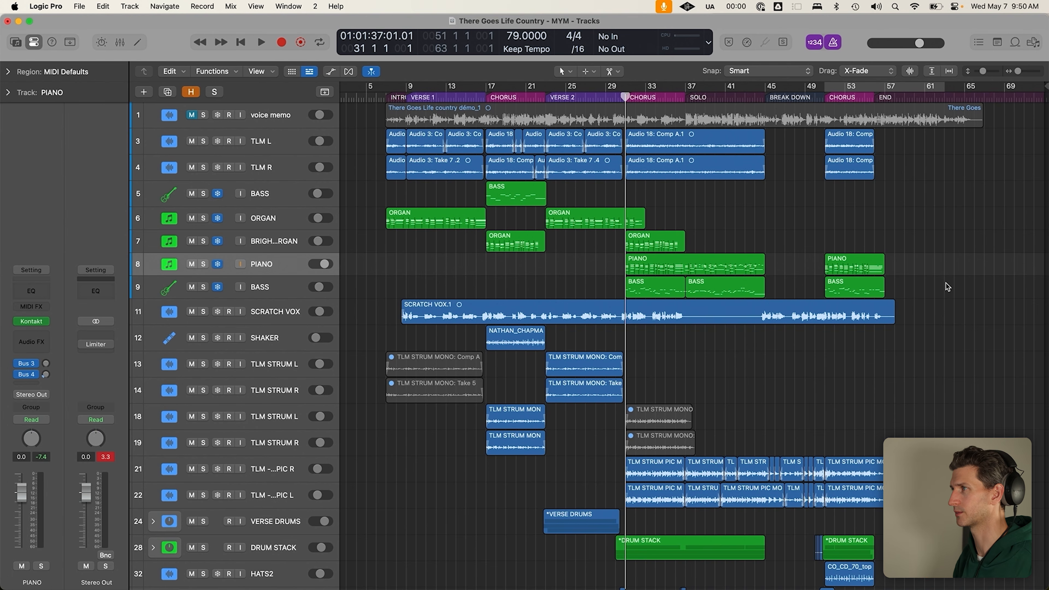
pyautogui.click(265, 186)
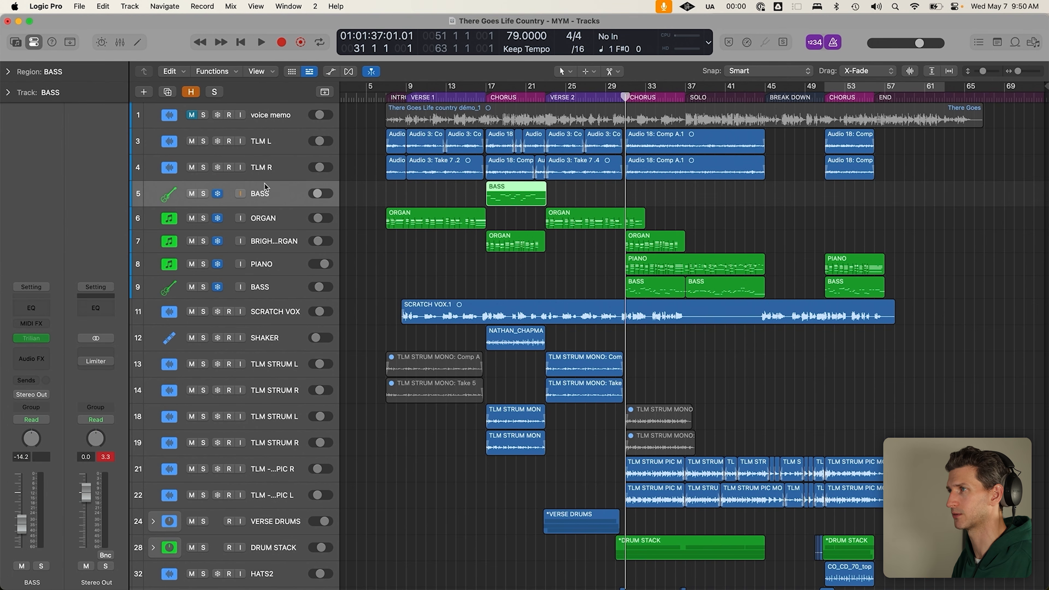
pyautogui.click(462, 261)
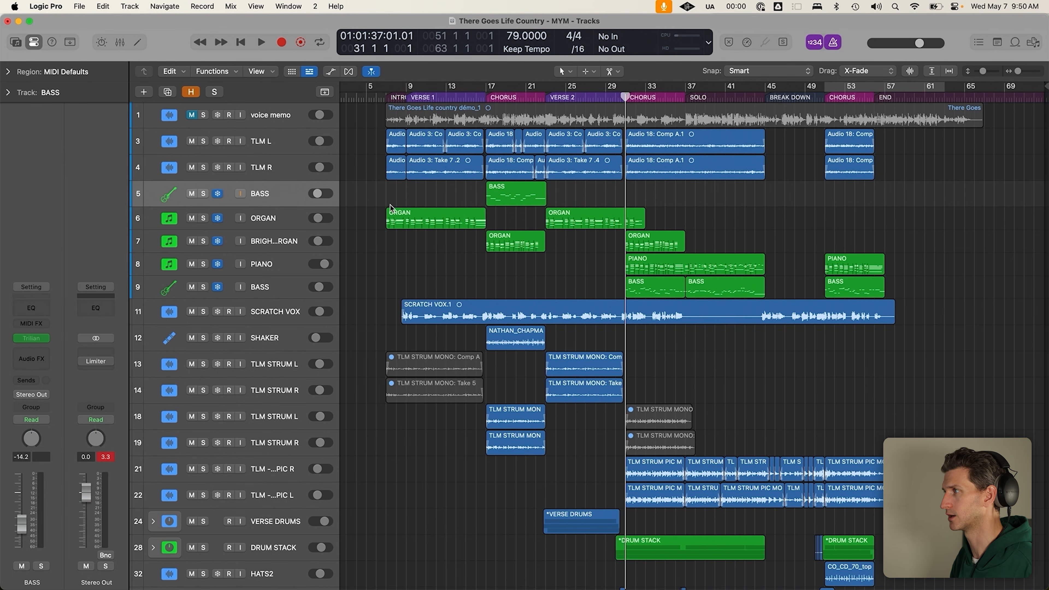
pyautogui.moveTo(383, 200); pyautogui.dragTo(865, 280)
pyautogui.click(420, 276)
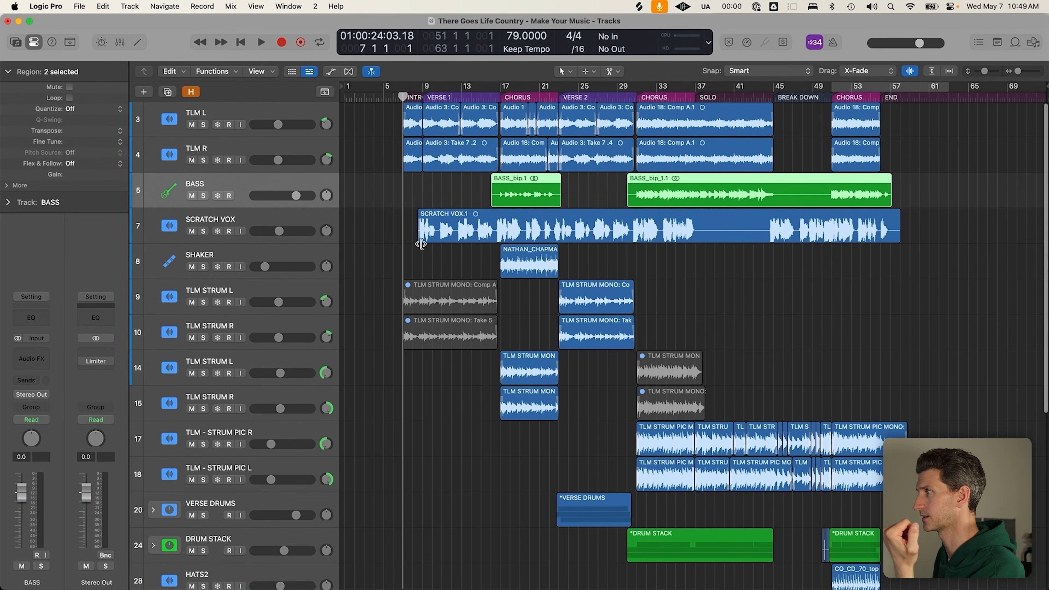
pyautogui.click(470, 203)
pyautogui.click(522, 186)
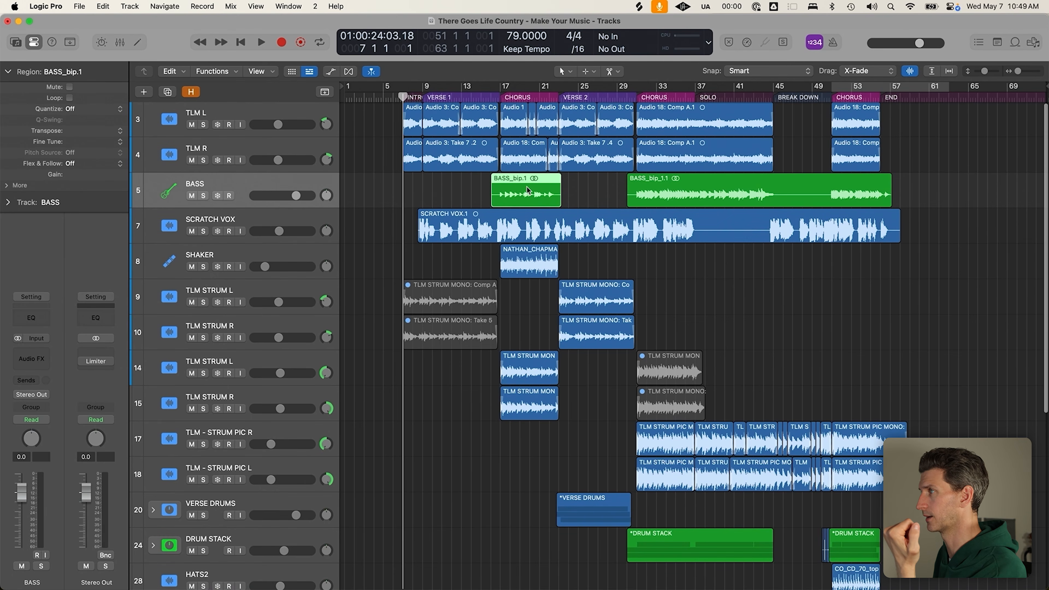
pyautogui.click(657, 191)
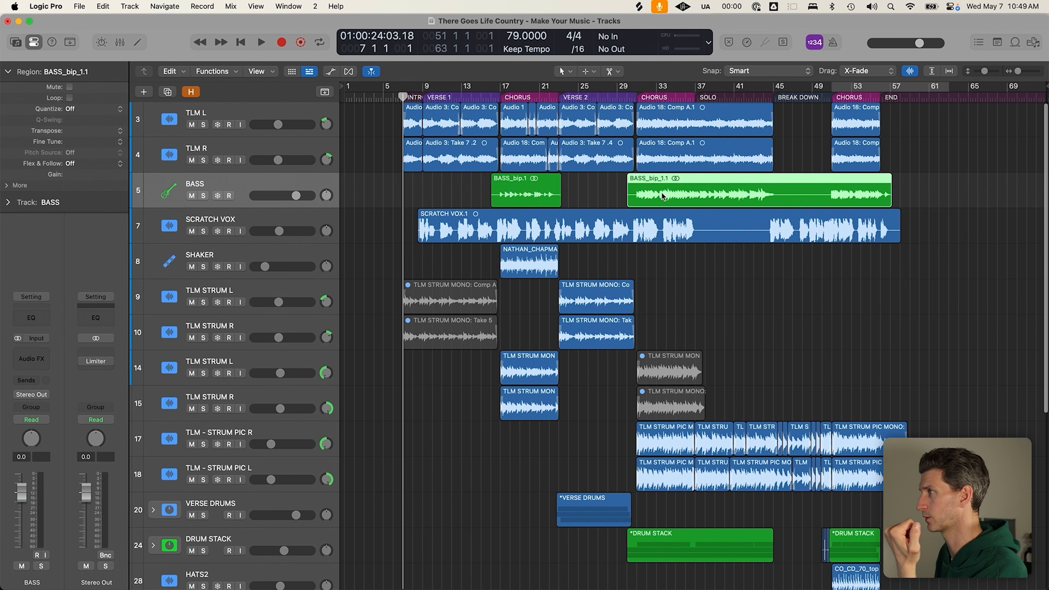
pyautogui.click(494, 197)
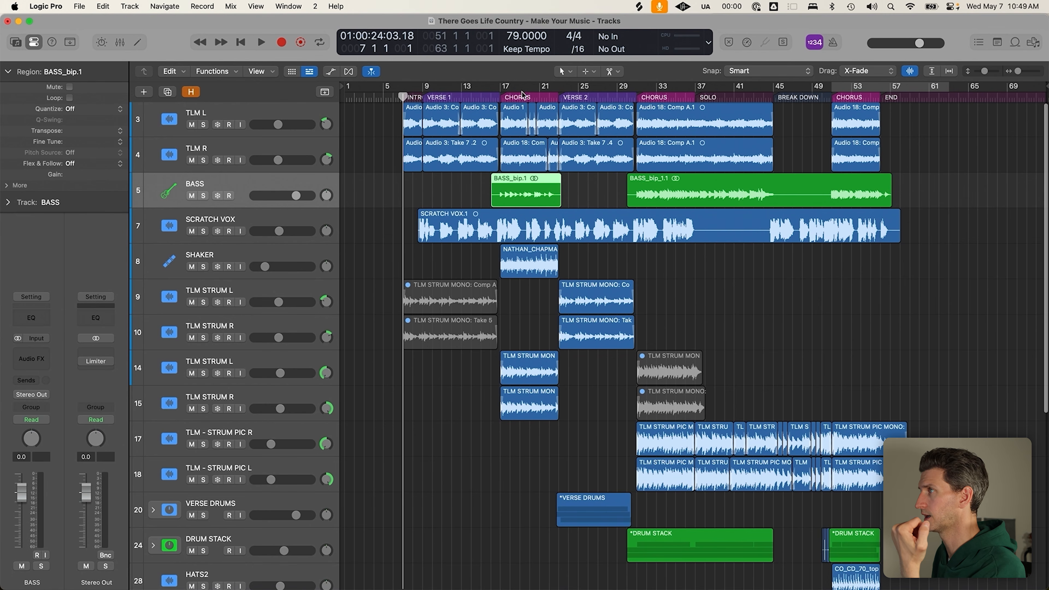
pyautogui.click(509, 102)
pyautogui.click(639, 98)
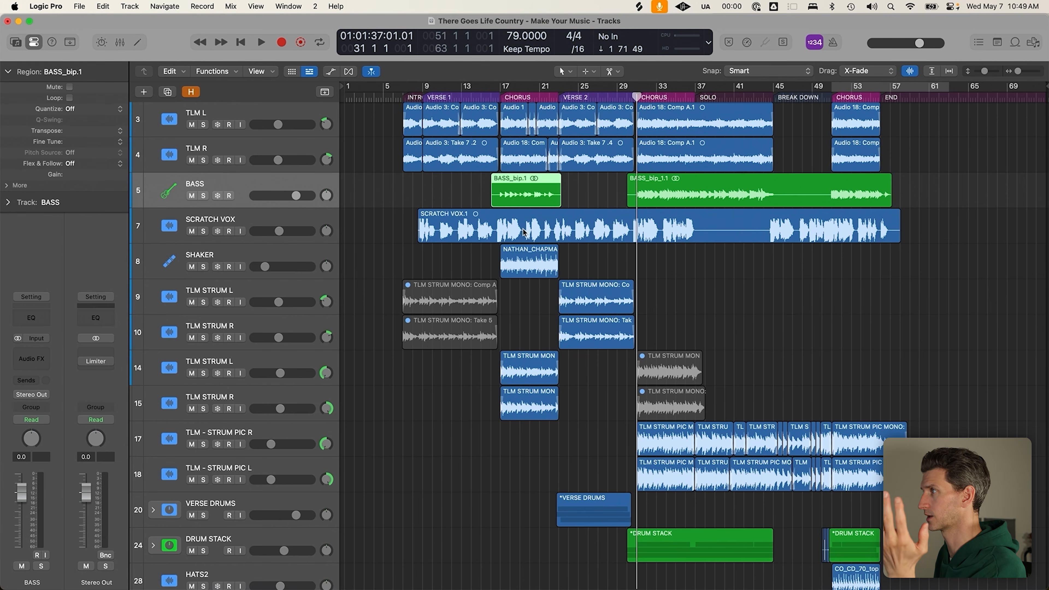
pyautogui.scroll(-1, 524, 244)
pyautogui.scroll(-10, 523, 244)
pyautogui.click(525, 414)
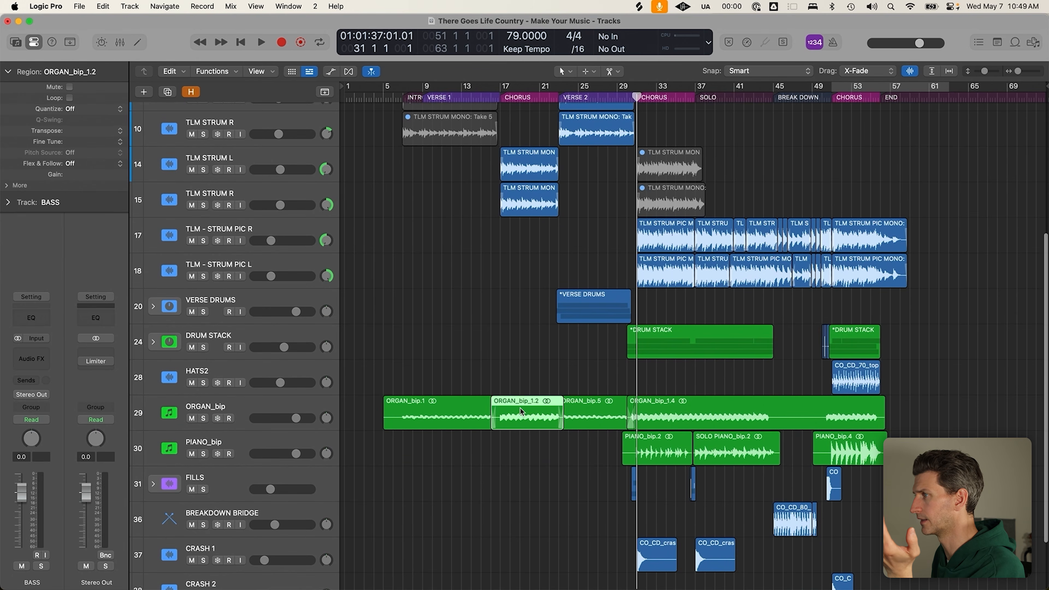
pyautogui.click(461, 412)
pyautogui.click(538, 422)
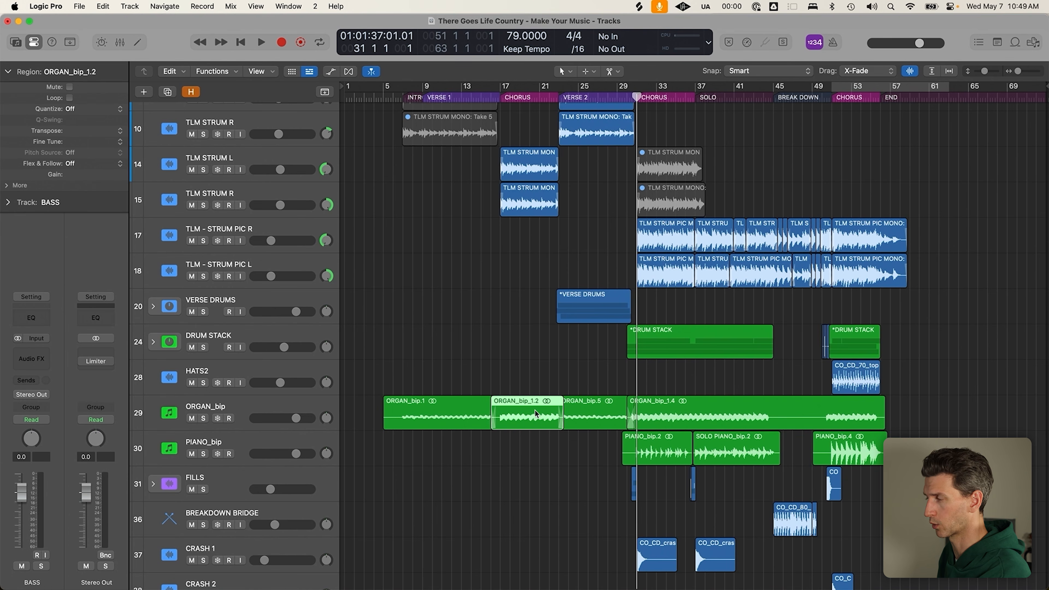
pyautogui.click(460, 422)
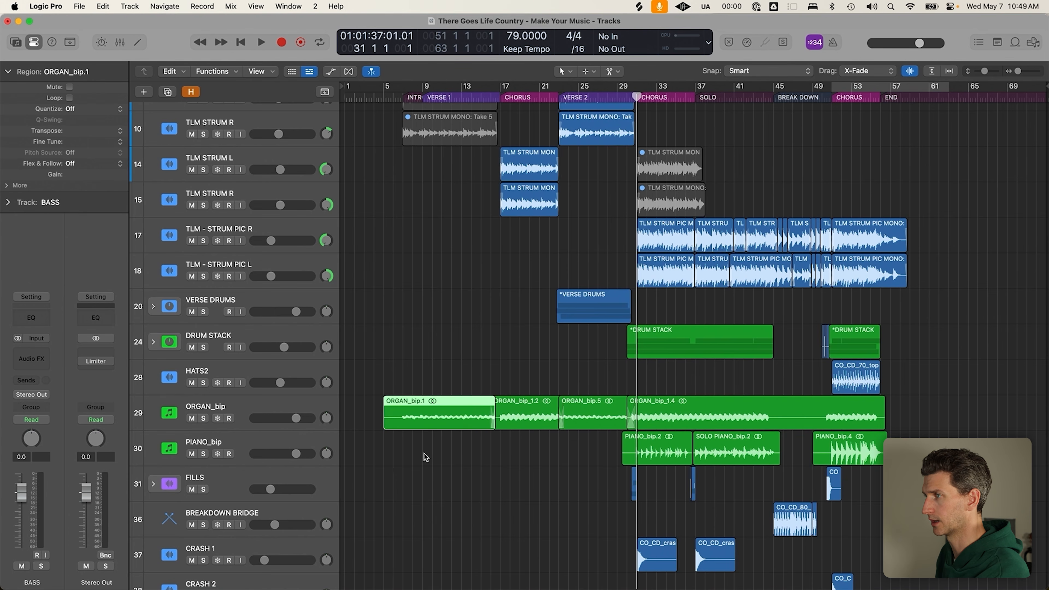
pyautogui.click(434, 443)
pyautogui.click(447, 419)
pyautogui.click(585, 404)
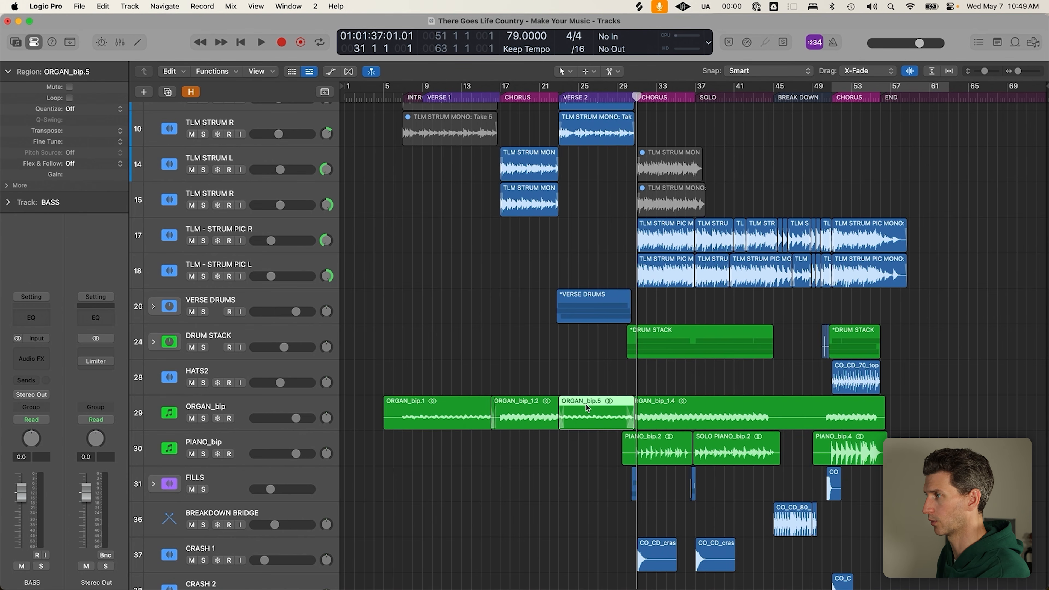
pyautogui.click(323, 447)
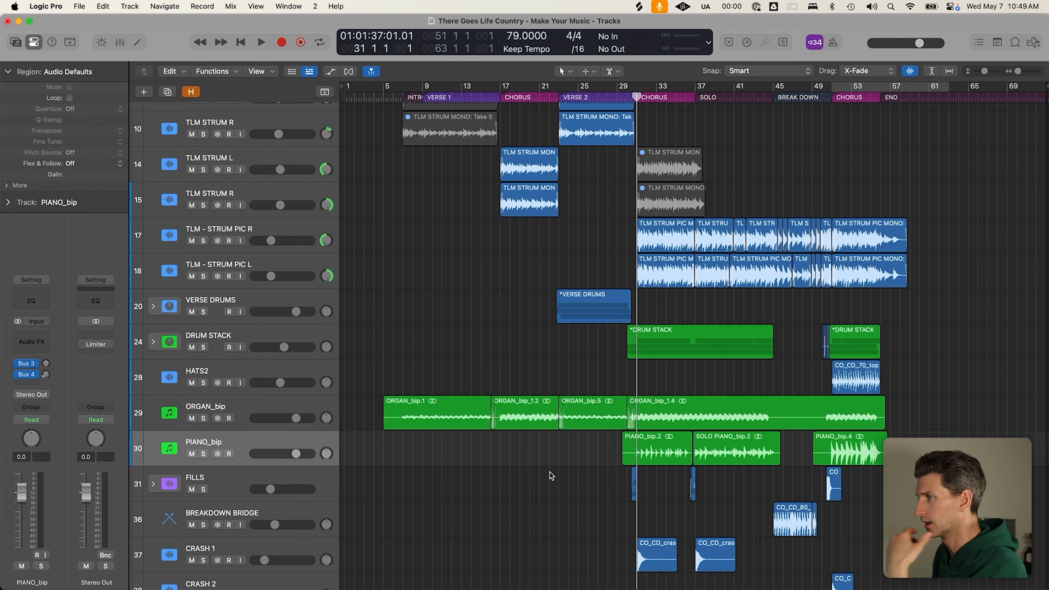
pyautogui.scroll(-3, 430, 444)
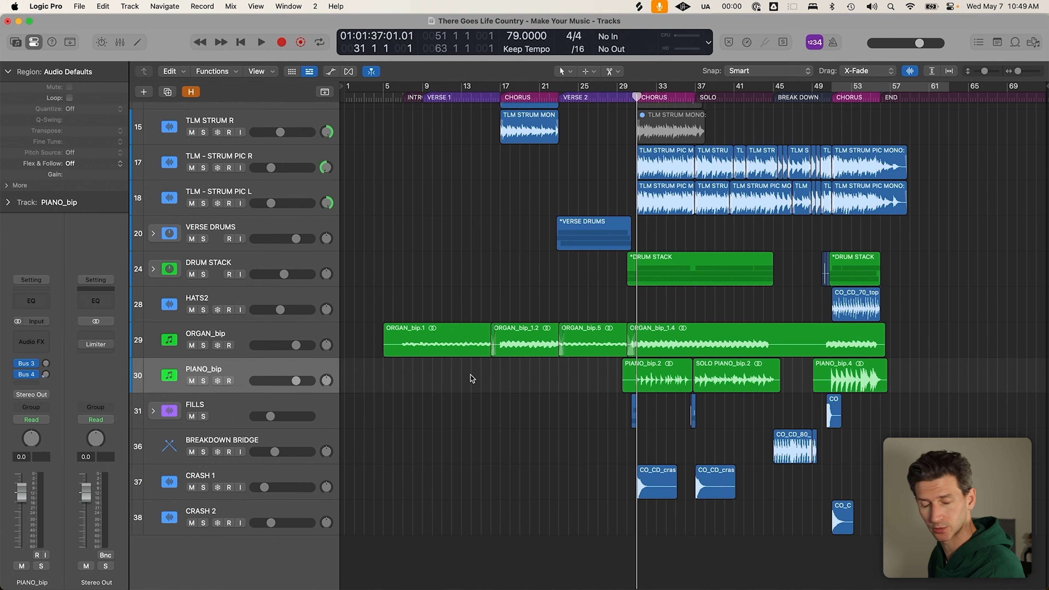
pyautogui.scroll(2, 578, 345)
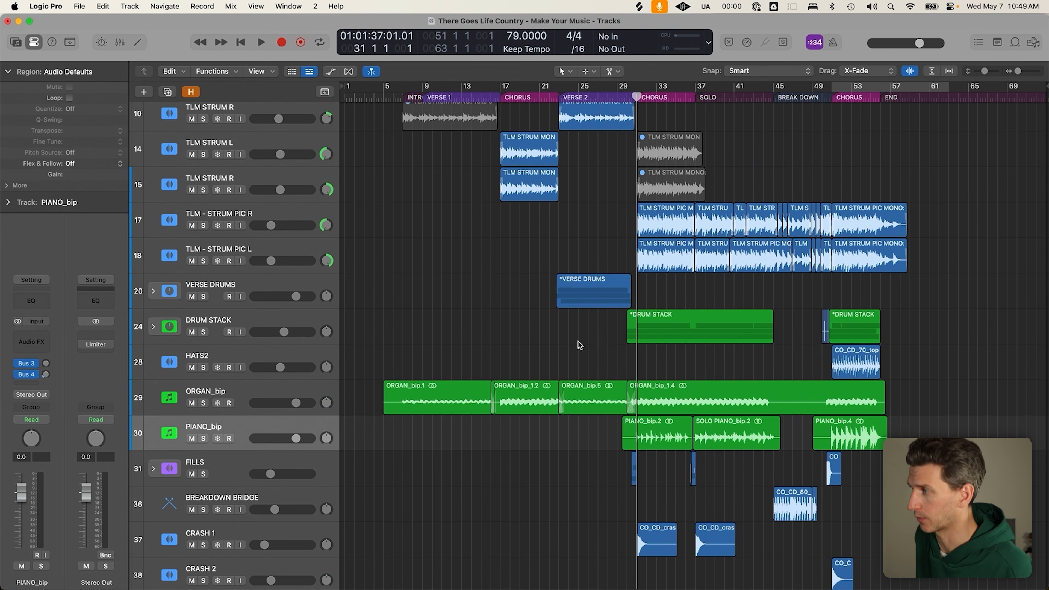
pyautogui.scroll(2, 579, 341)
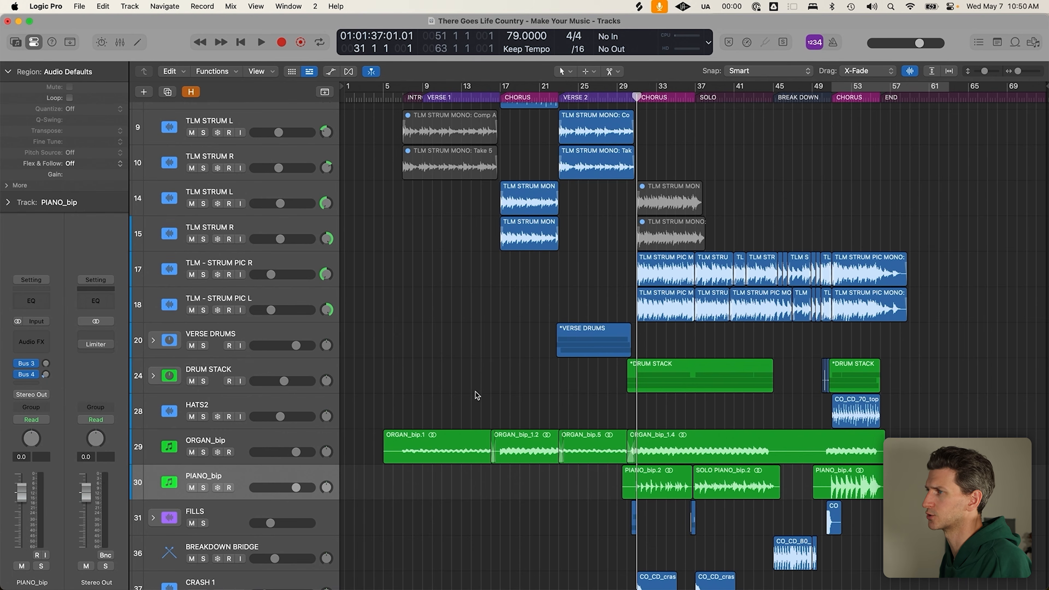
pyautogui.click(435, 442)
pyautogui.scroll(5, 510, 345)
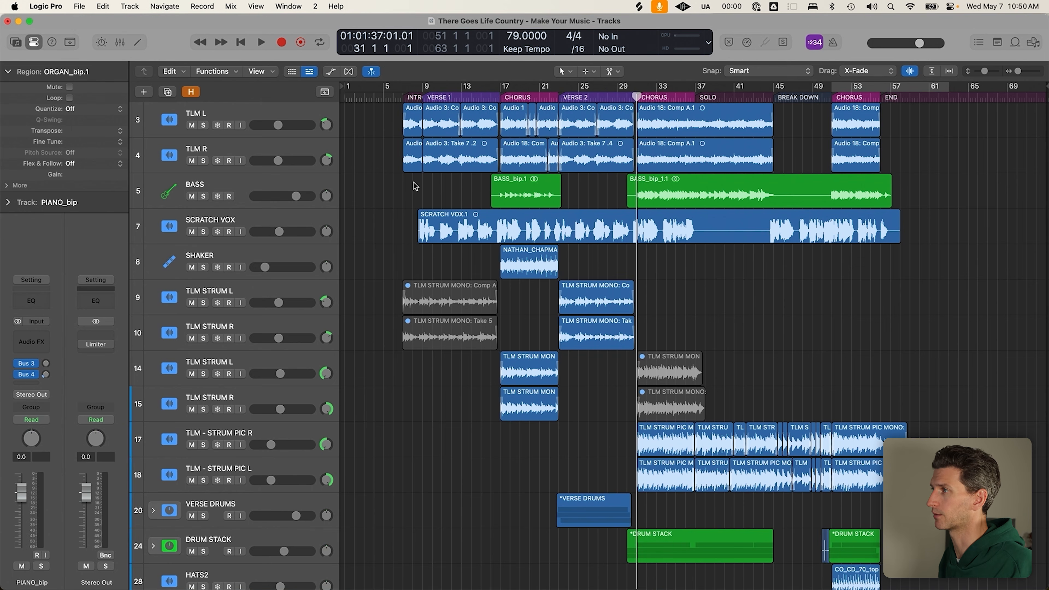
# Search Splice for the session artist's samples and filter to the 36 pedal steel results
pyautogui.press('super+Tab')
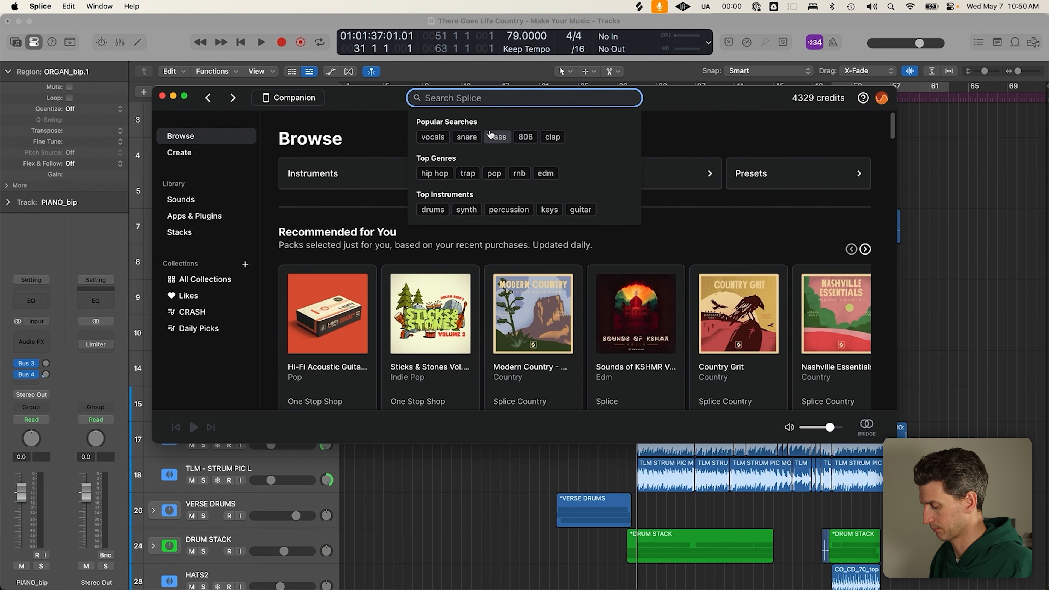
pyautogui.write('nathan chapma')
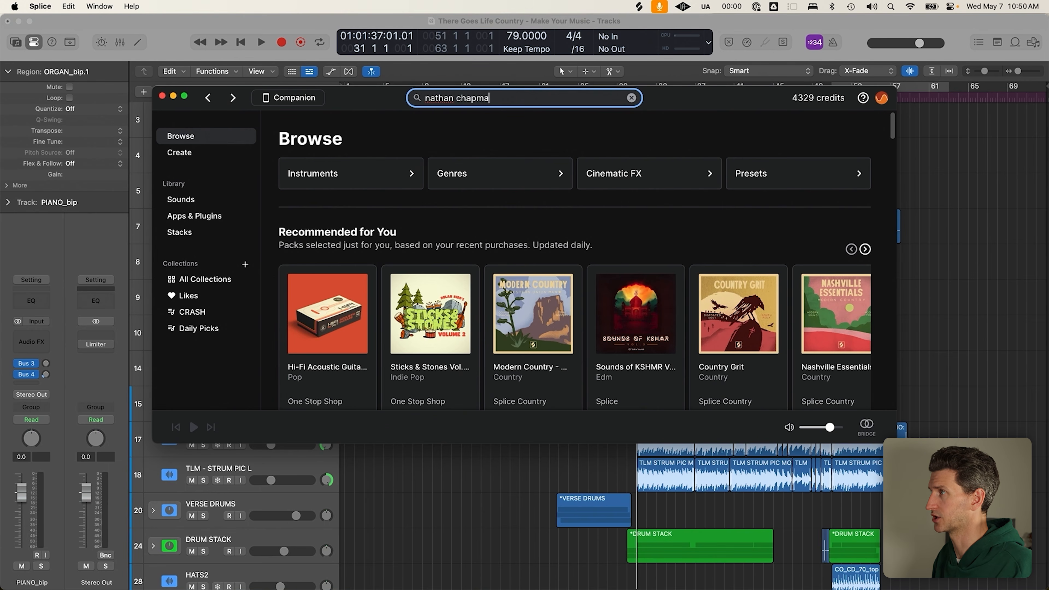
pyautogui.write('n')
pyautogui.press('Return')
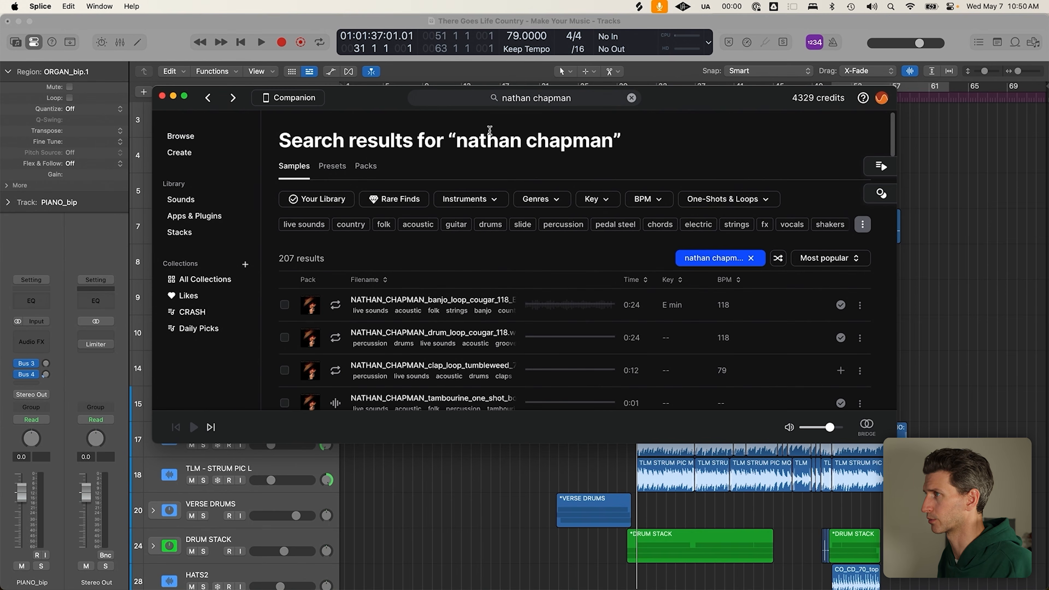
pyautogui.click(477, 204)
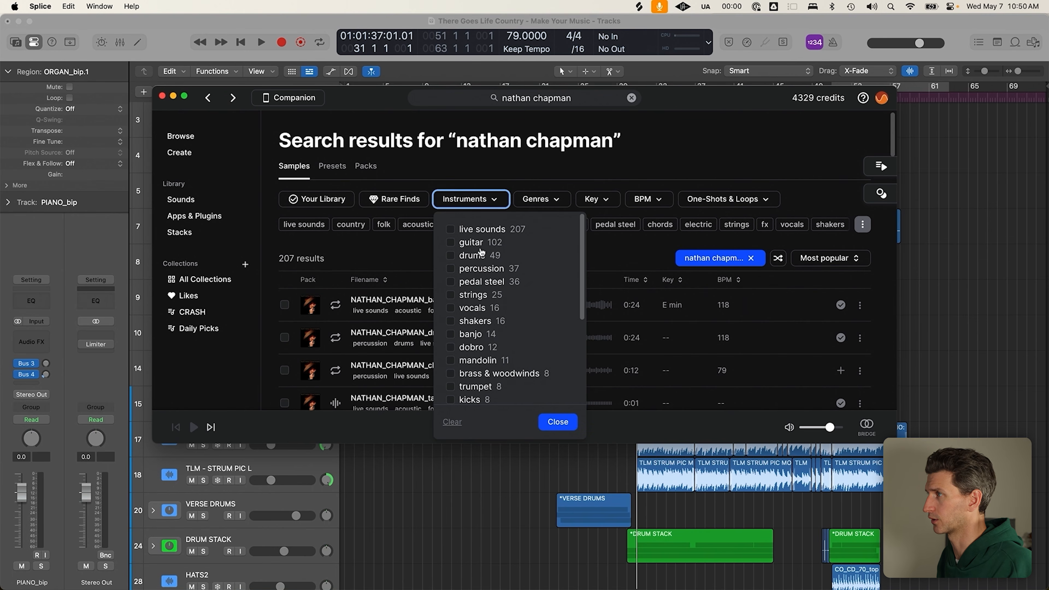
pyautogui.click(477, 282)
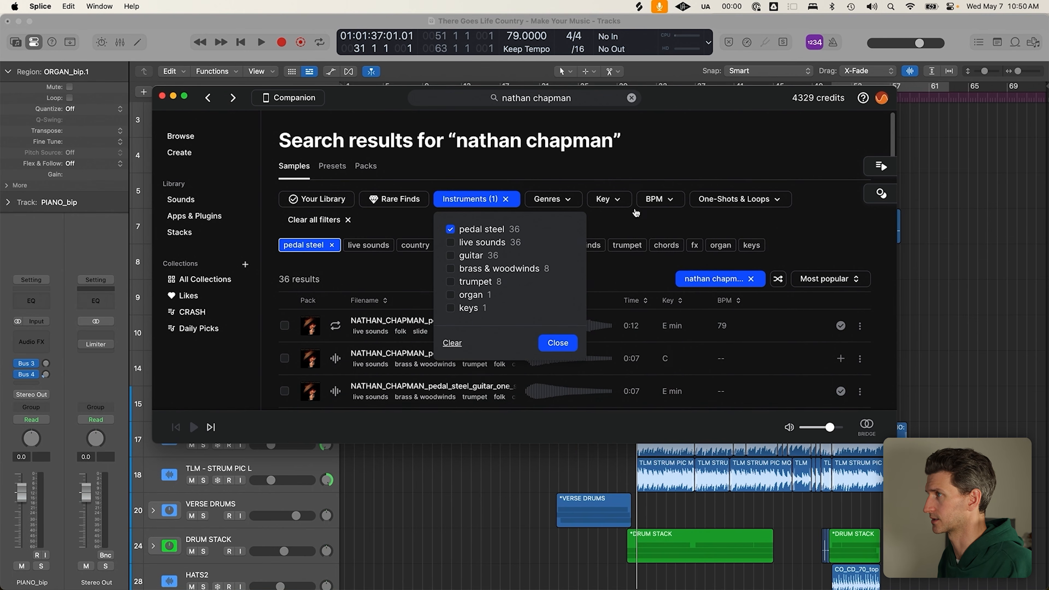
pyautogui.moveTo(675, 105); pyautogui.dragTo(747, 53)
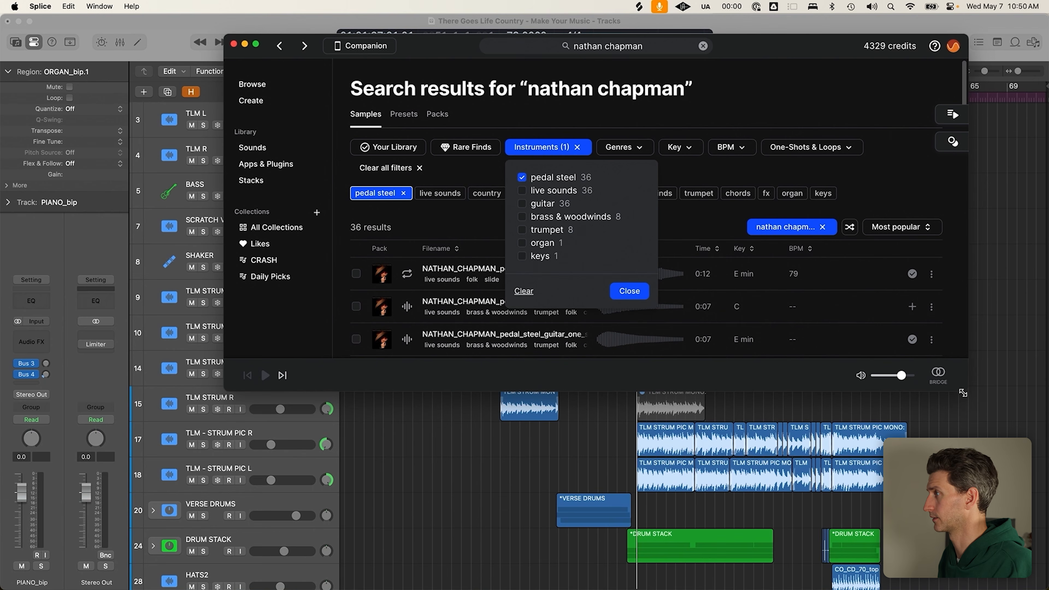
pyautogui.moveTo(965, 419); pyautogui.dragTo(982, 546)
# Check the sound output and limit the pedal steel results to one-shots
pyautogui.click(682, 204)
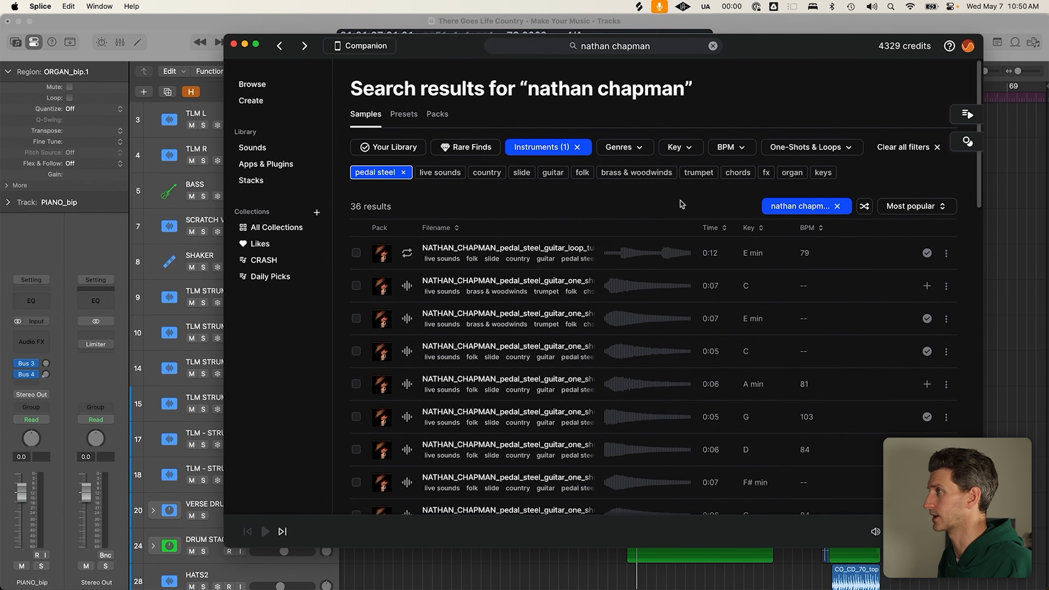
pyautogui.click(872, 8)
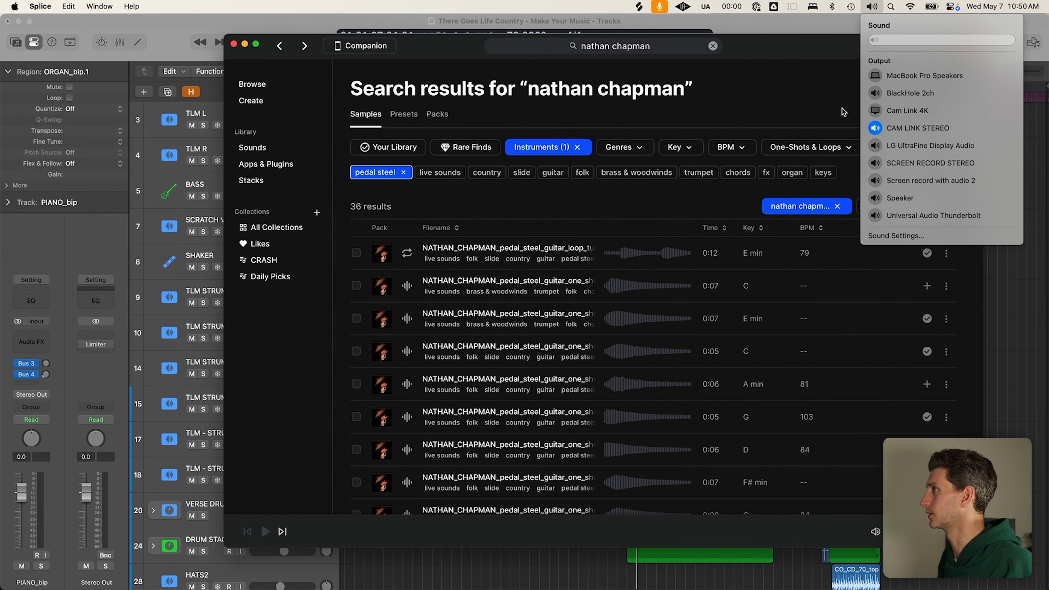
pyautogui.click(825, 61)
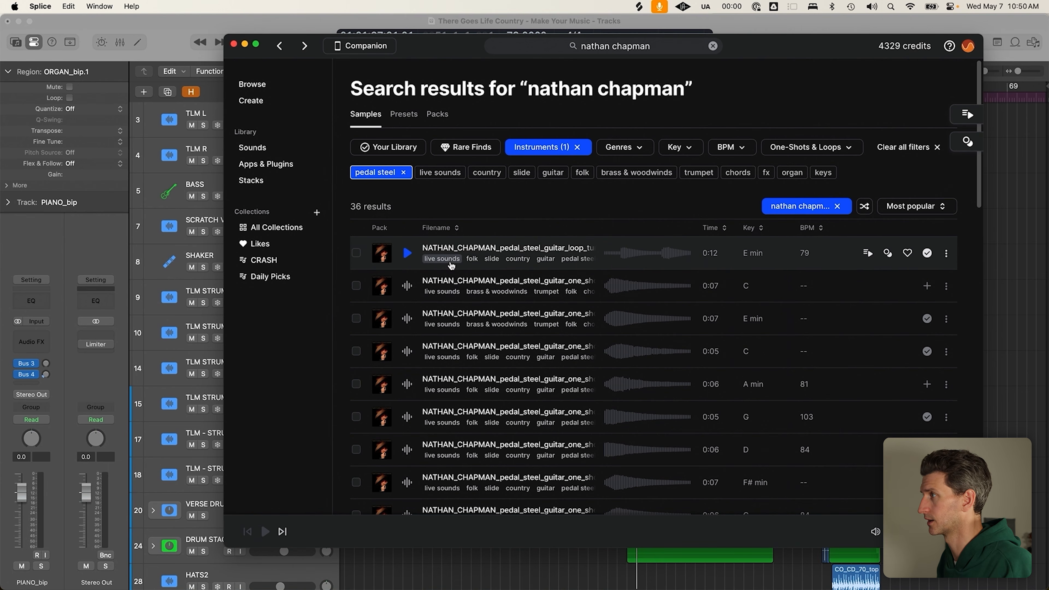
pyautogui.click(858, 150)
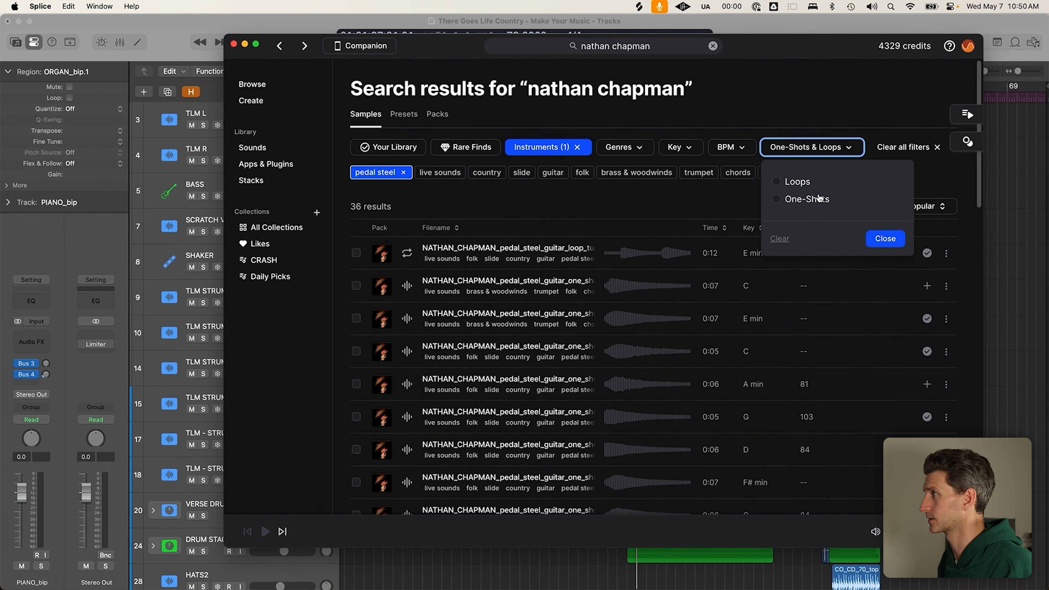
pyautogui.click(804, 200)
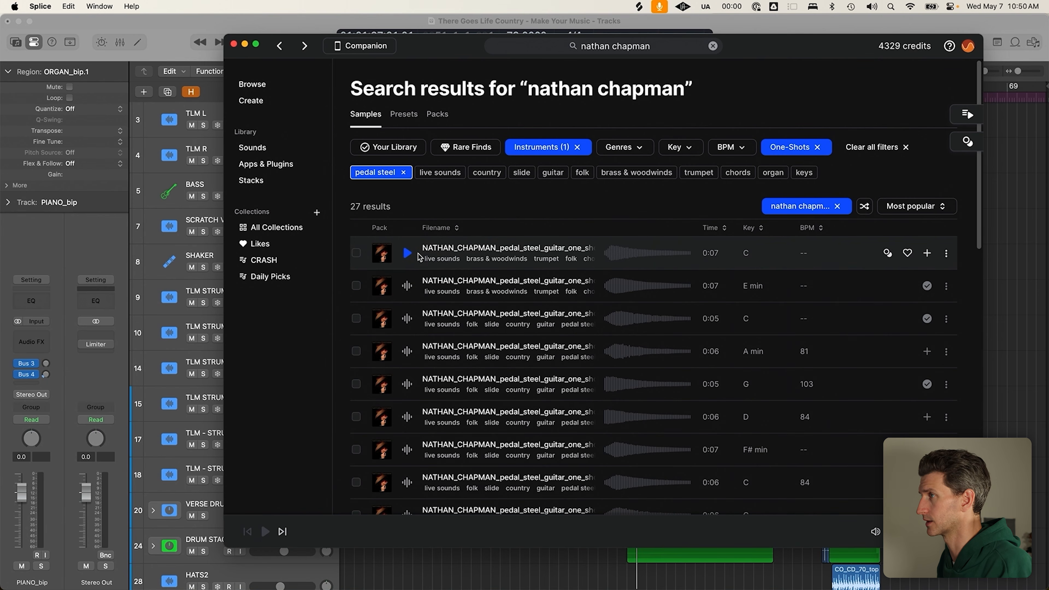
# Audition the pedal steel one-shots in E minor, C, A minor, G, D, F# minor and C
pyautogui.click(407, 253)
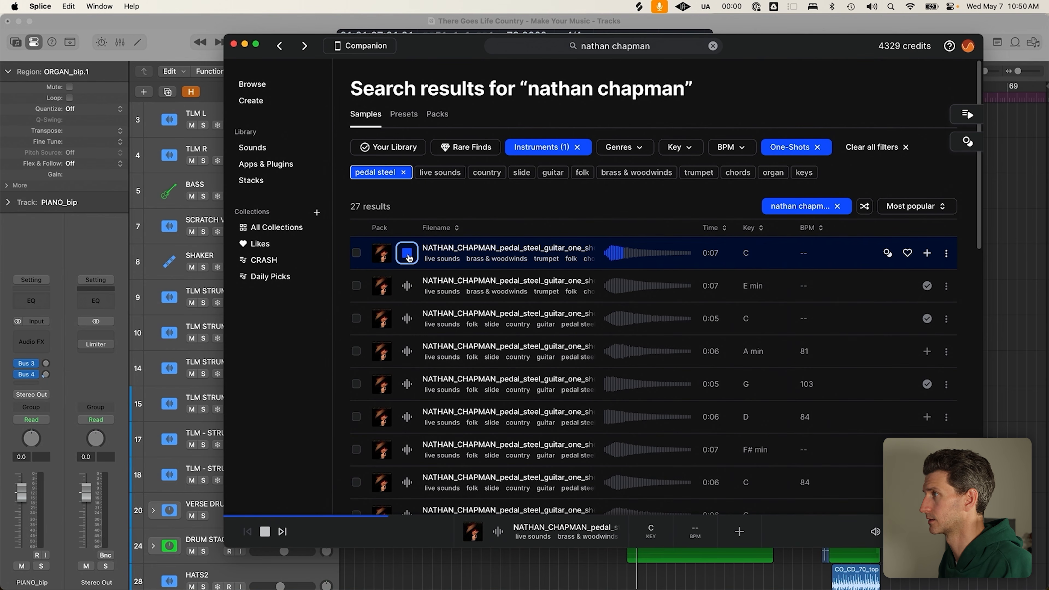
pyautogui.click(408, 286)
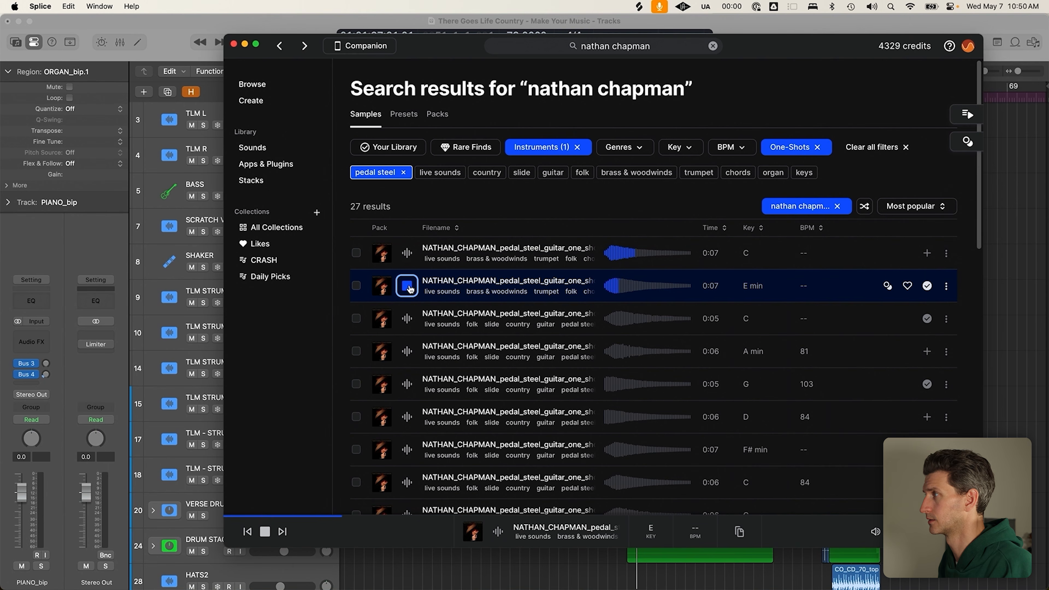
pyautogui.click(407, 318)
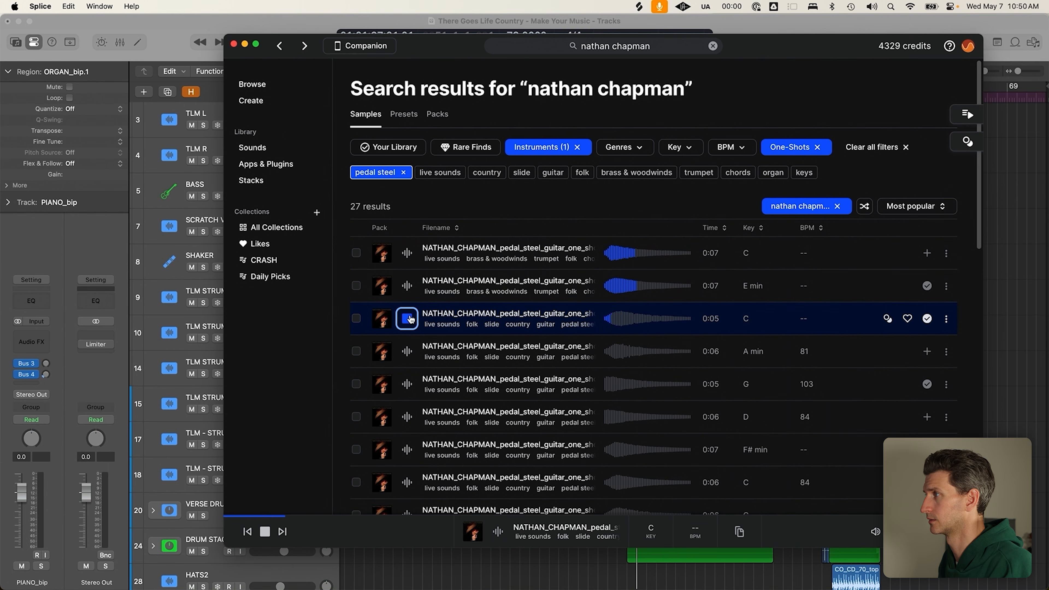
pyautogui.click(407, 351)
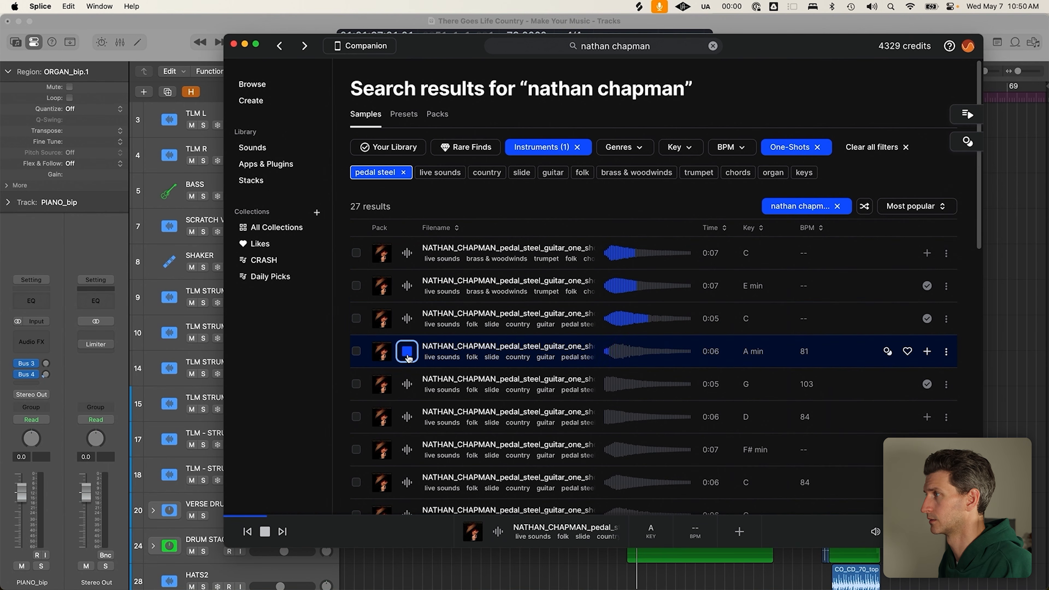
pyautogui.click(407, 384)
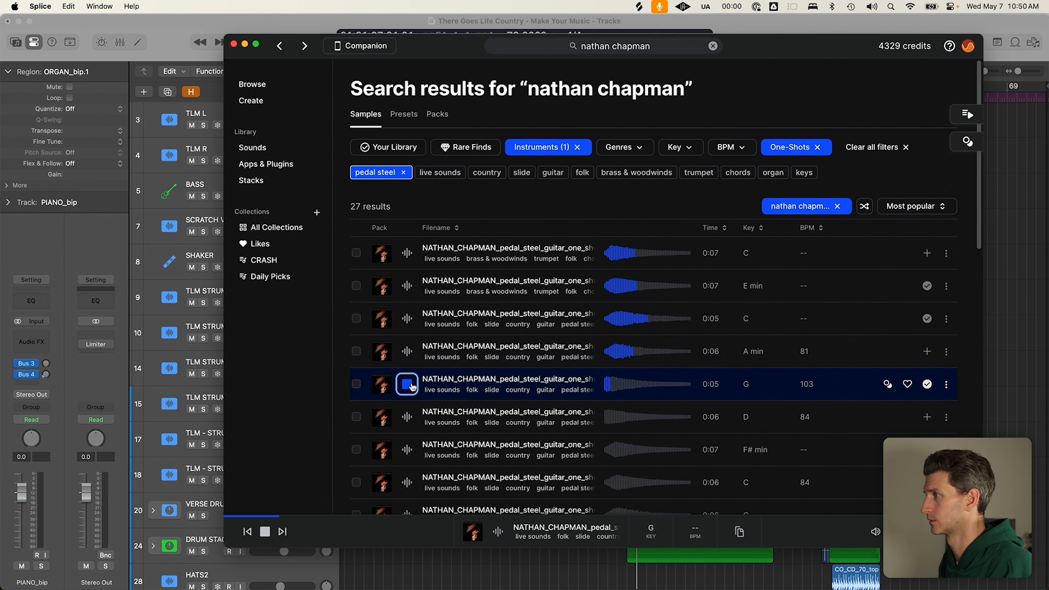
pyautogui.click(406, 417)
pyautogui.click(407, 450)
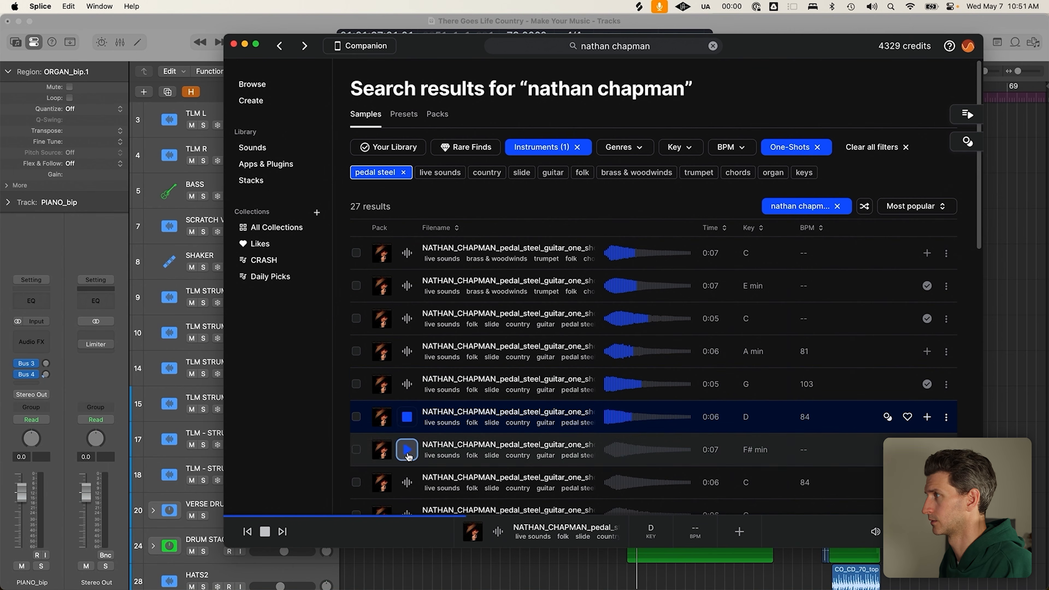
pyautogui.click(406, 455)
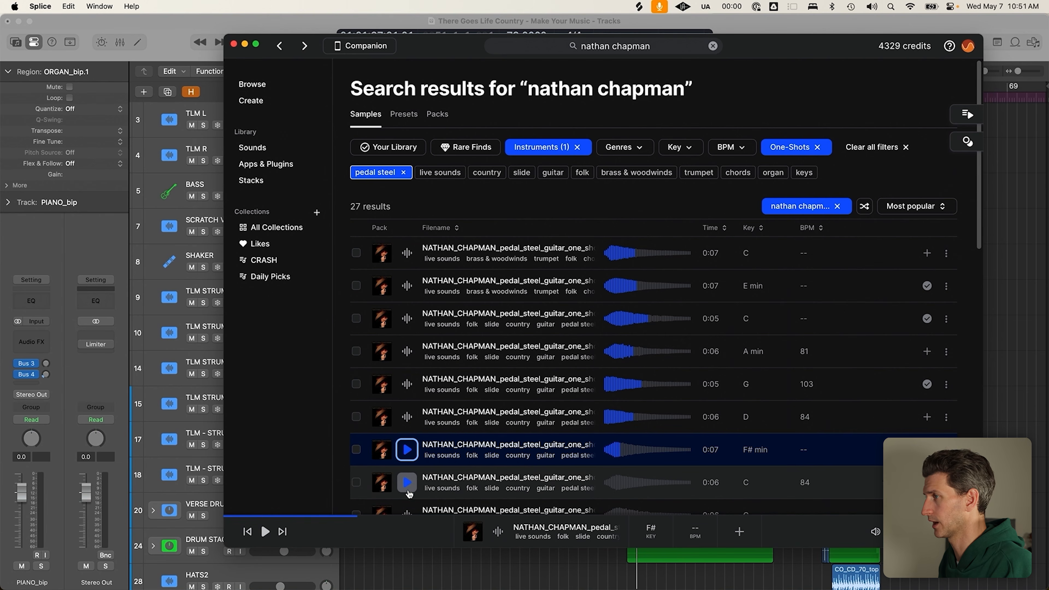
pyautogui.click(407, 484)
pyautogui.scroll(-10, 411, 454)
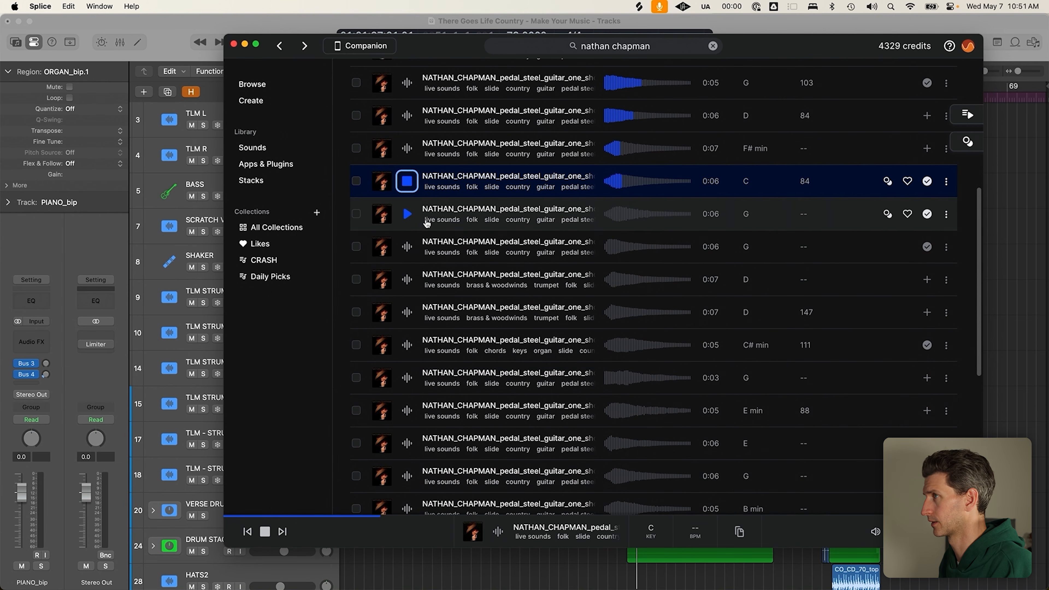
pyautogui.click(408, 182)
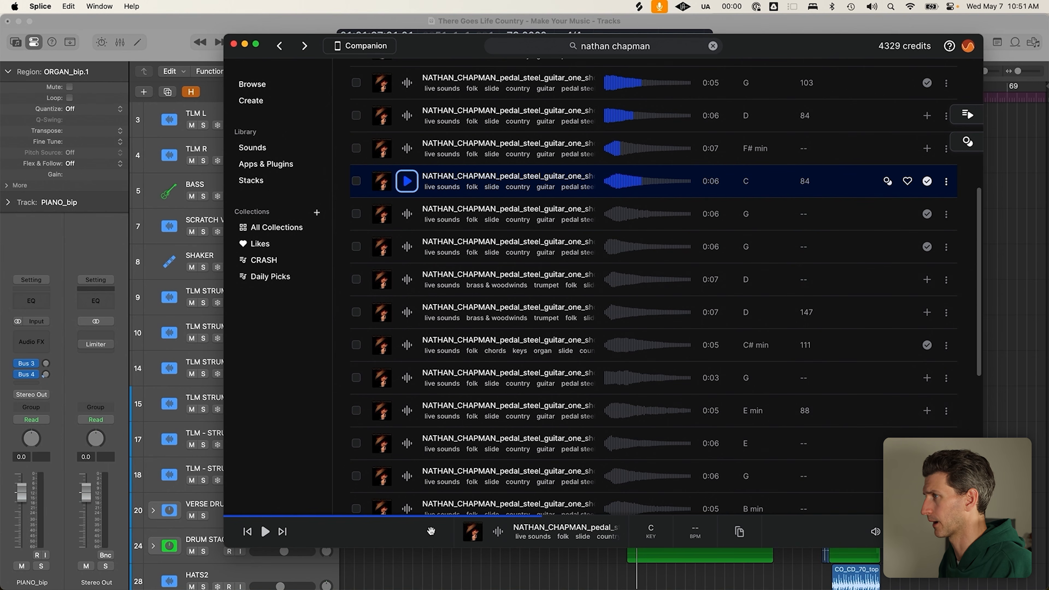
# Preview the D pedal steel one-shot, then bring Logic Pro back to the front
pyautogui.click(406, 314)
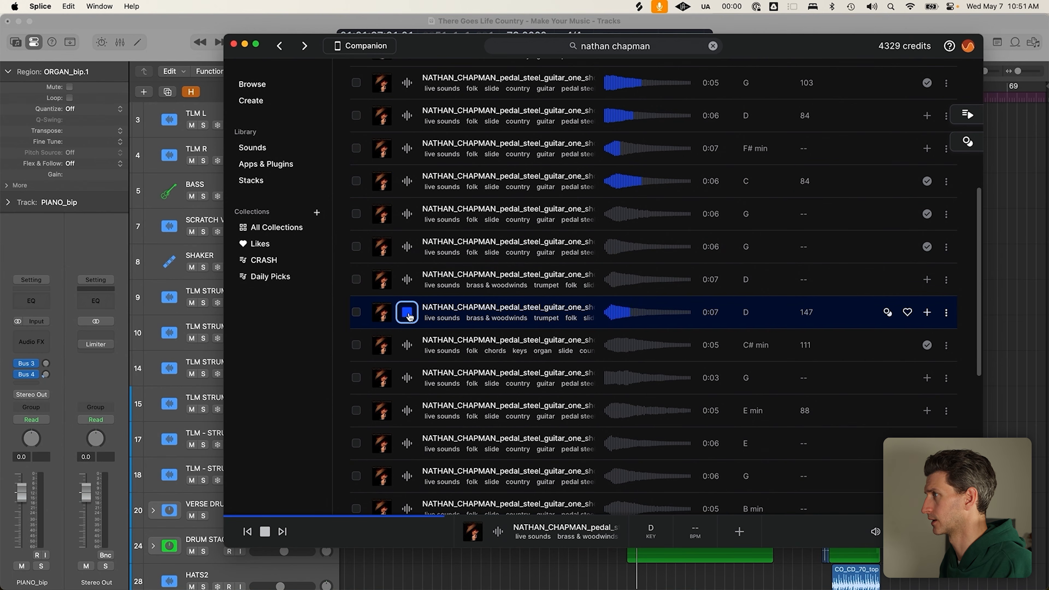
pyautogui.click(407, 280)
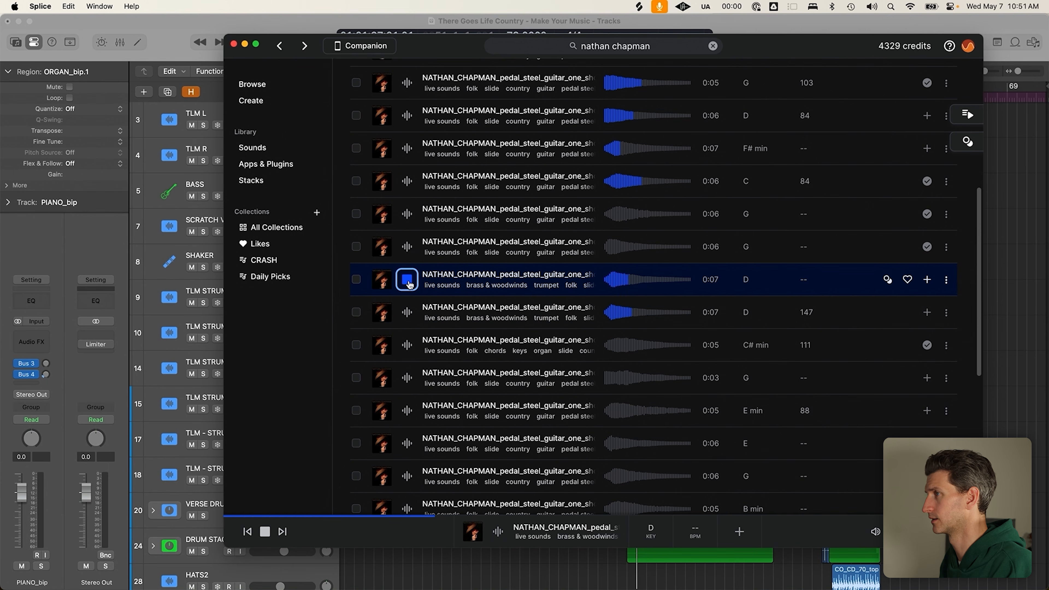
pyautogui.click(408, 283)
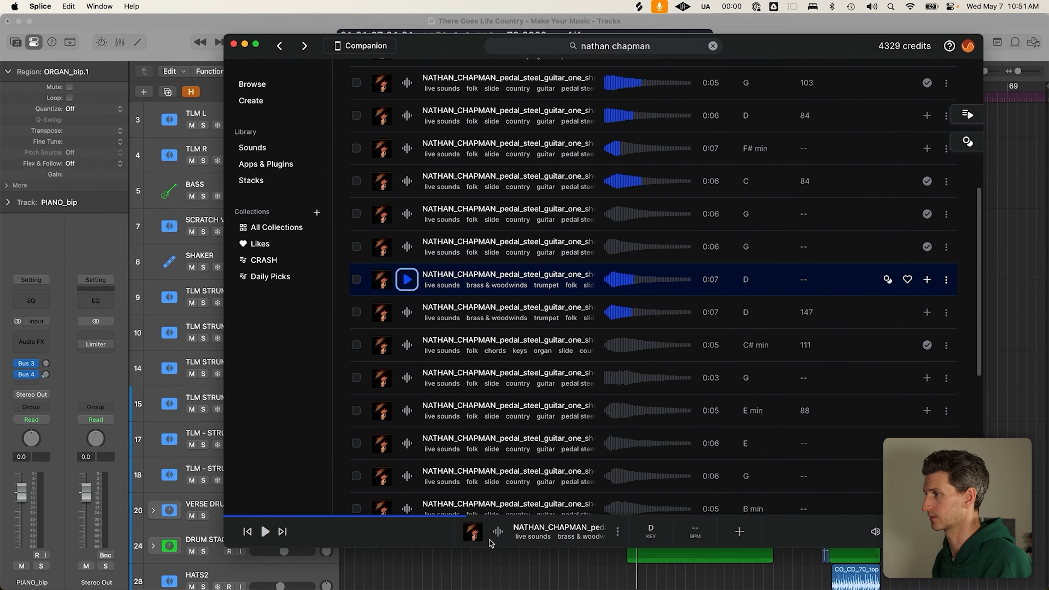
pyautogui.click(538, 560)
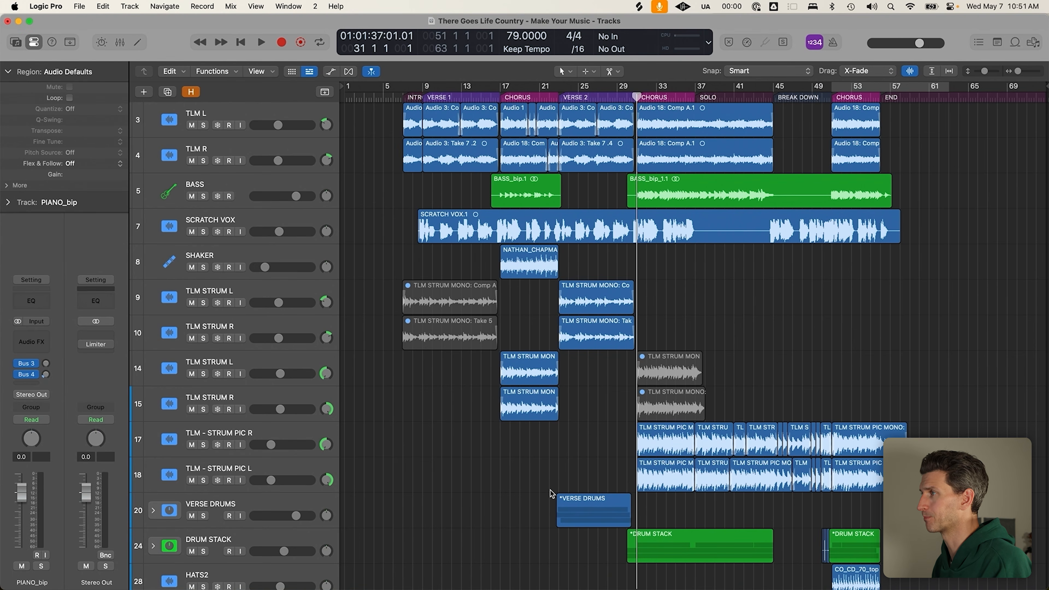
# Drag the river_C and E minor hammer pedal steel one-shots from Splice into Logic as tracks
pyautogui.press('super+Tab')
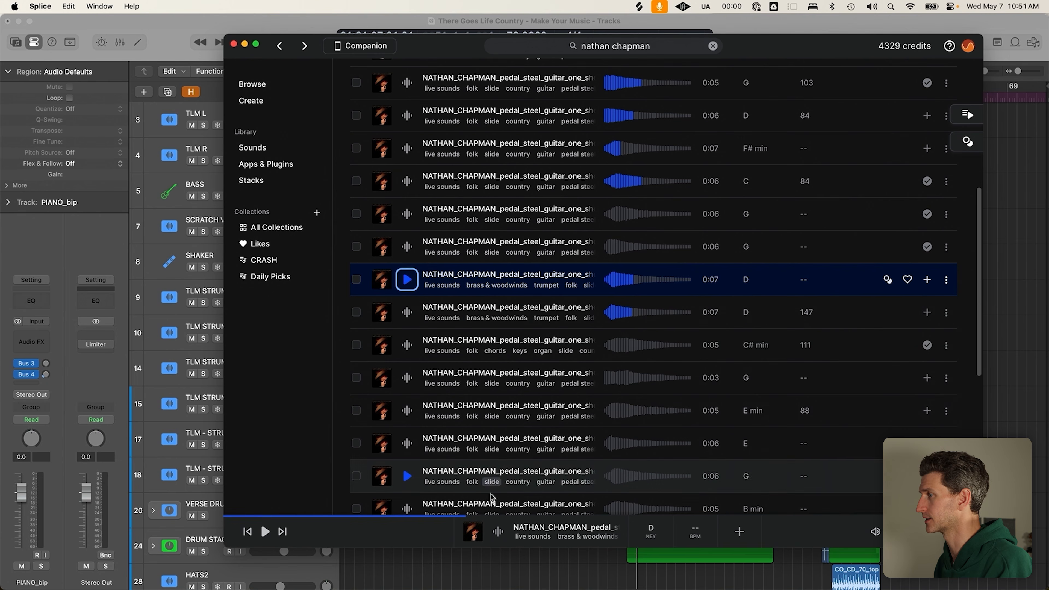
pyautogui.scroll(-6, 521, 579)
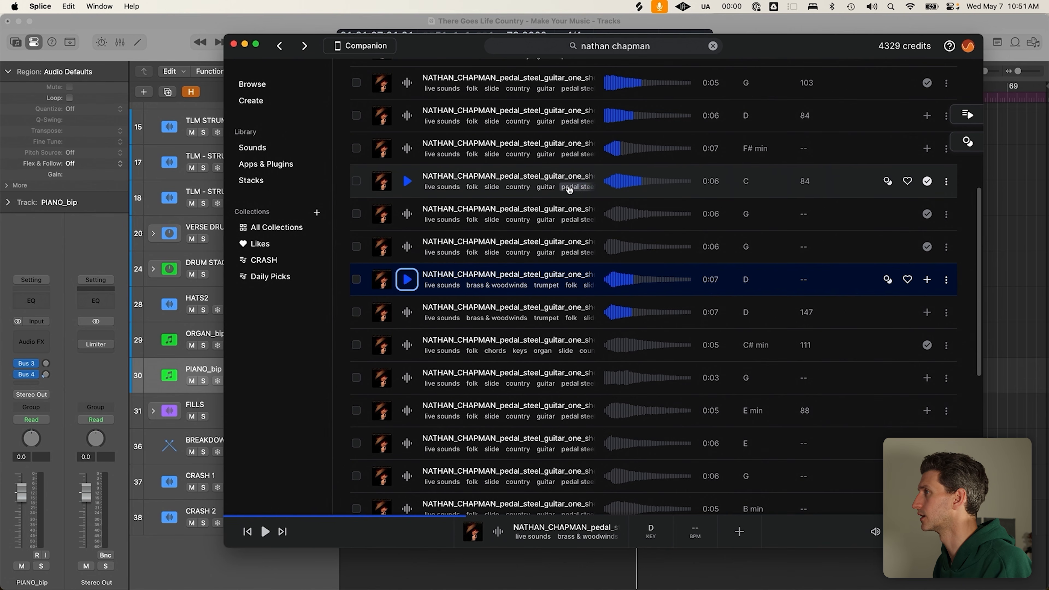
pyautogui.moveTo(457, 179); pyautogui.dragTo(509, 559)
pyautogui.scroll(8, 545, 273)
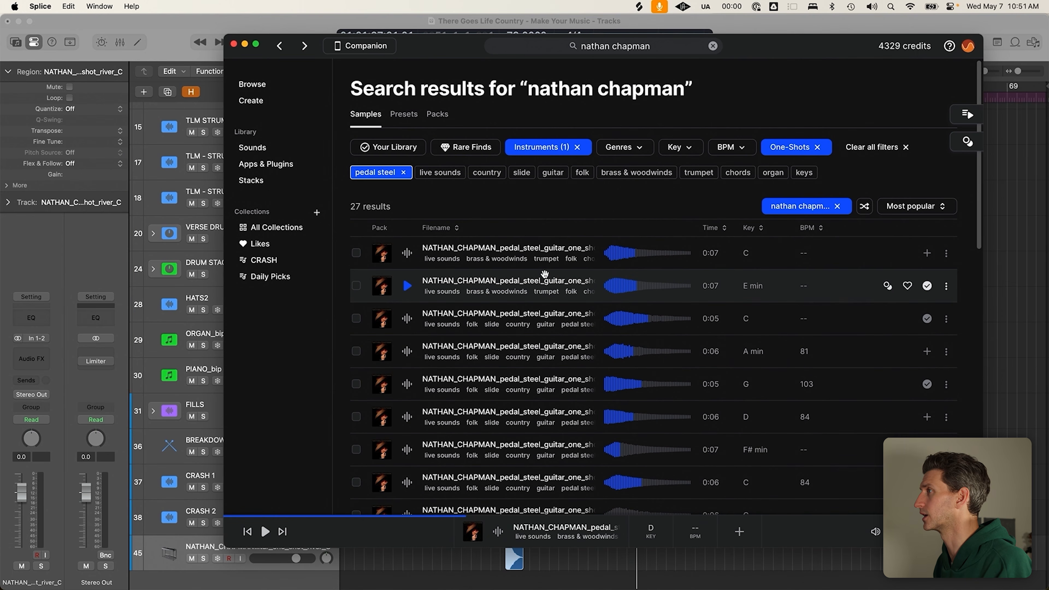
pyautogui.moveTo(530, 384); pyautogui.dragTo(546, 560)
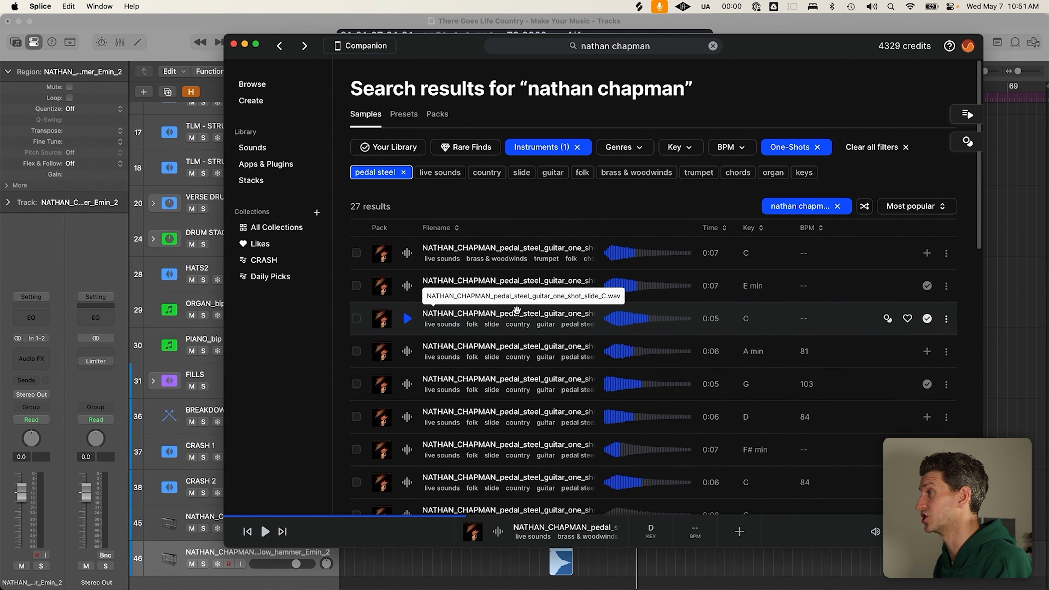
# Add the G hammer one-shot as a third track, then select the river_C track in Logic
pyautogui.scroll(-1, 529, 299)
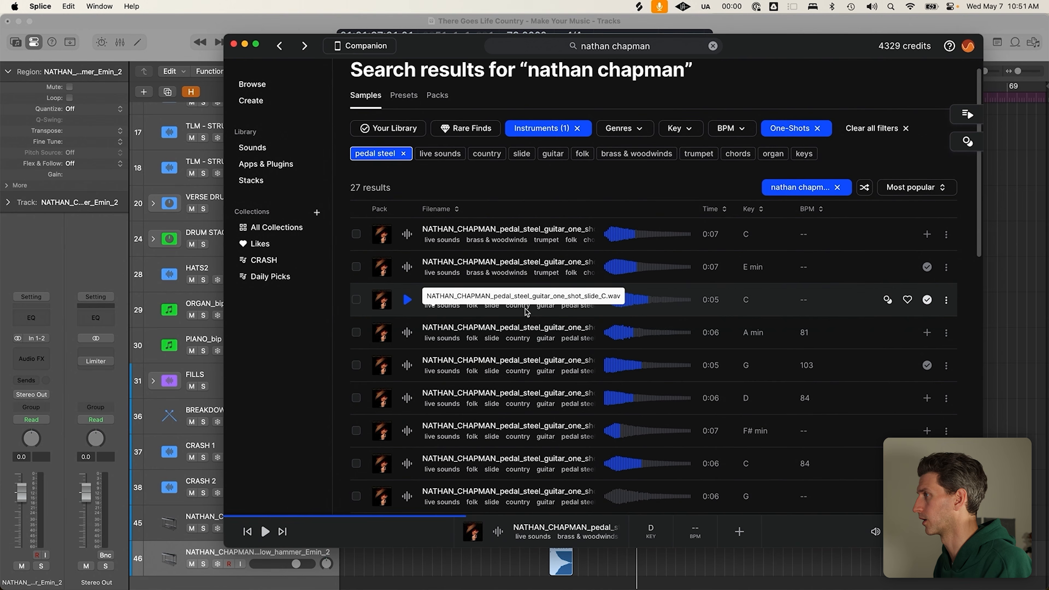
pyautogui.moveTo(514, 388); pyautogui.dragTo(588, 581)
pyautogui.scroll(-1, 545, 363)
pyautogui.moveTo(537, 401); pyautogui.dragTo(565, 578)
pyautogui.click(523, 577)
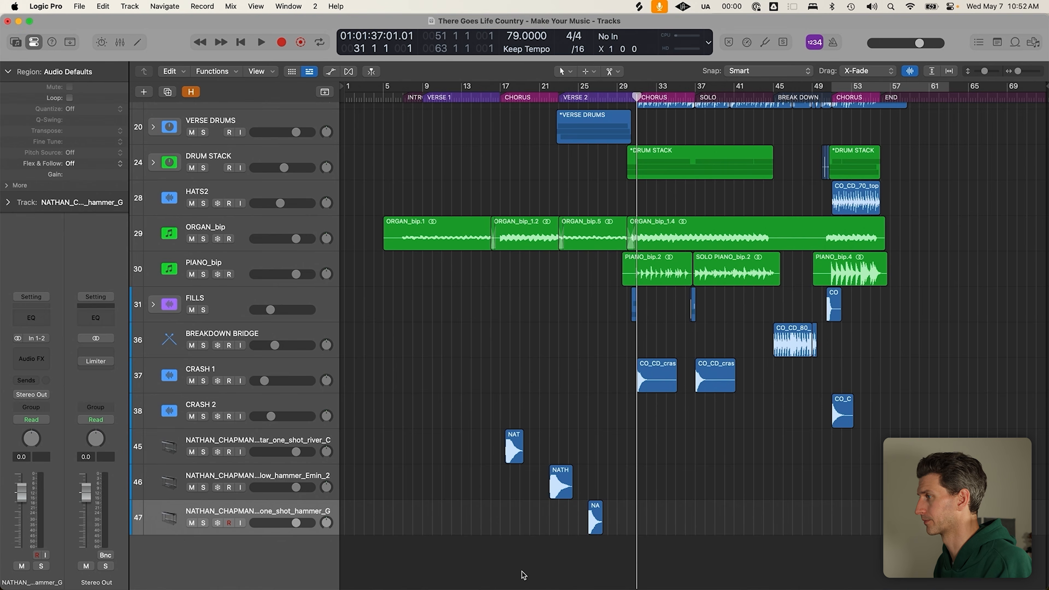
pyautogui.press('super+Tab')
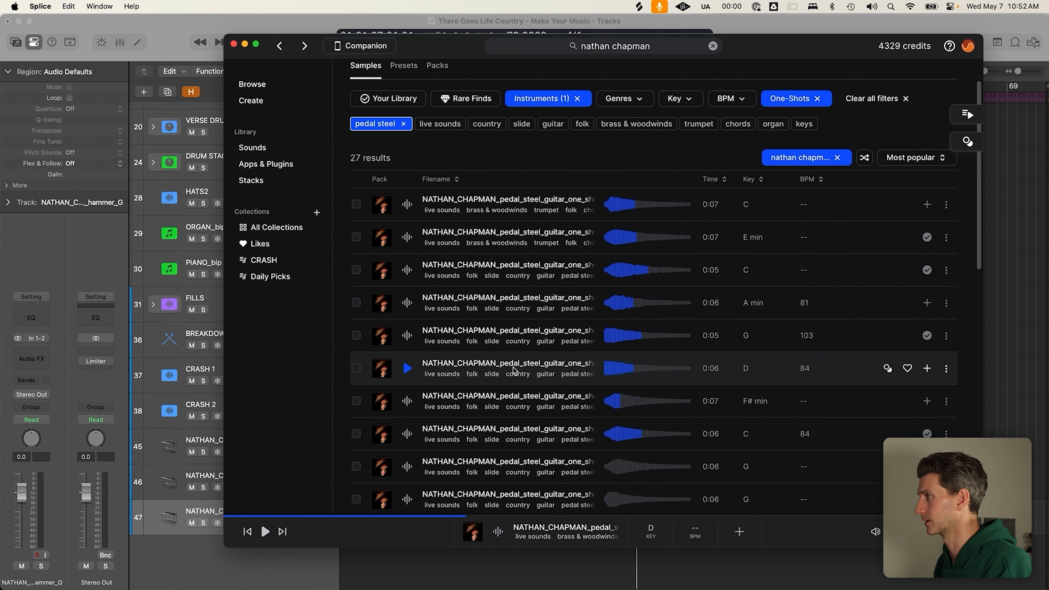
pyautogui.click(566, 573)
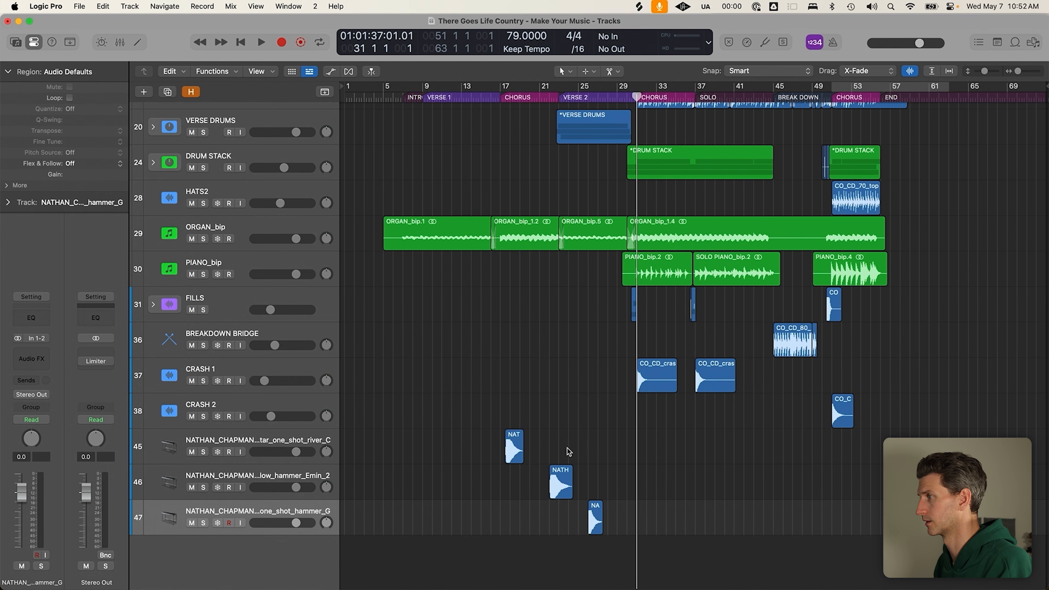
pyautogui.click(318, 446)
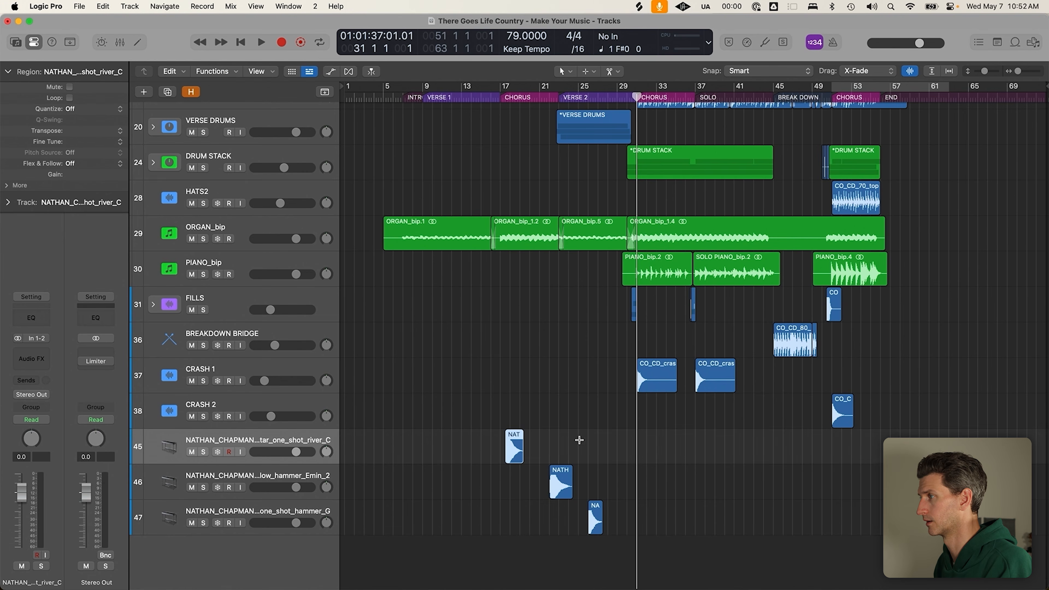
# Add the river_D_2 pedal steel one-shot from Splice as track 48
pyautogui.press('super+Tab')
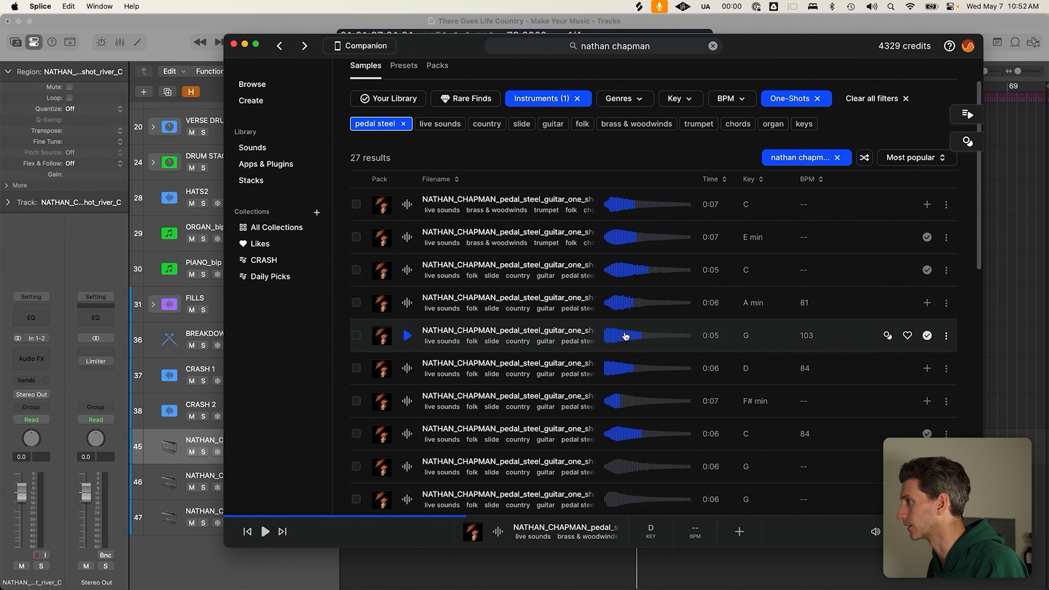
pyautogui.scroll(-5, 625, 336)
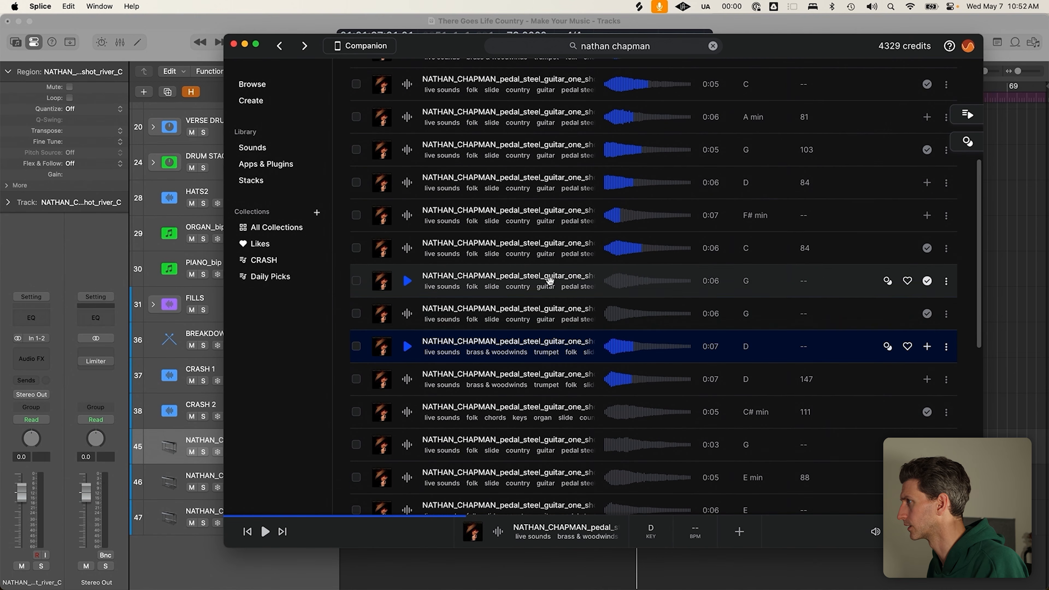
pyautogui.scroll(-10, 550, 281)
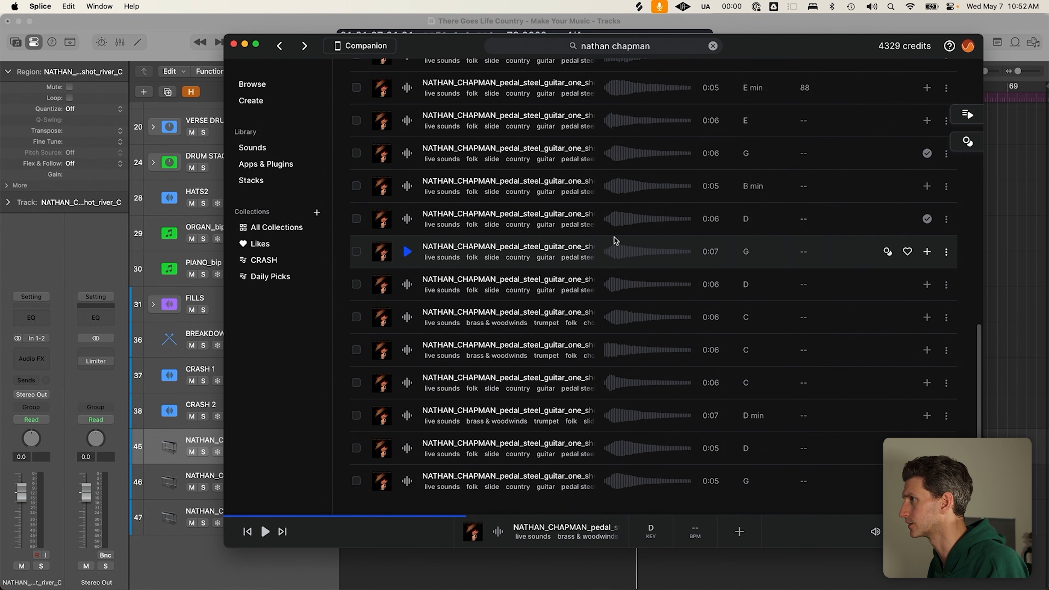
pyautogui.click(503, 576)
# Solo the river_C and E minor hammer tracks, placing their regions at bars 17 and 18
pyautogui.click(498, 100)
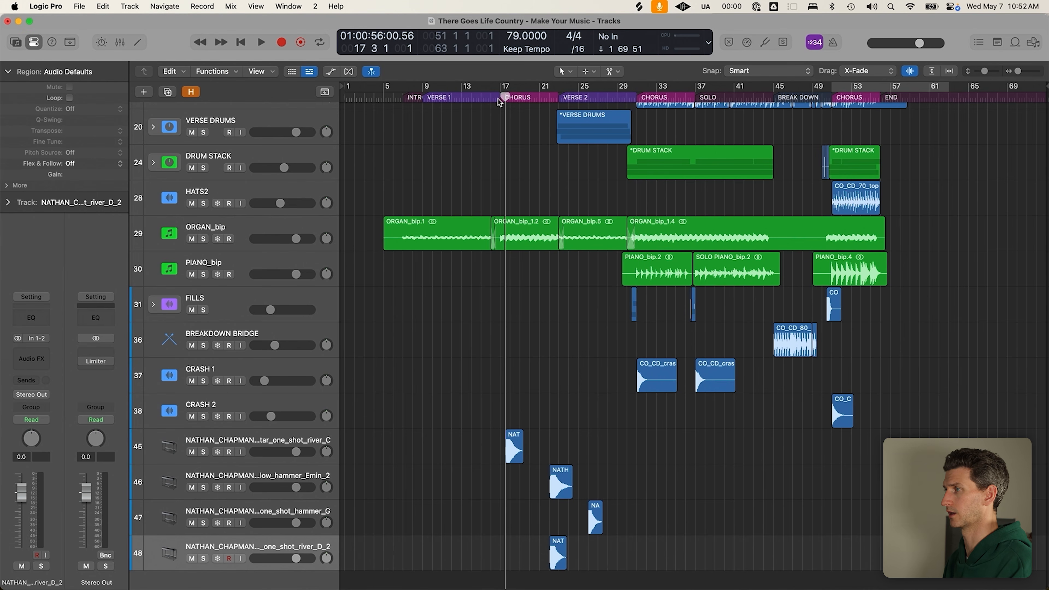
pyautogui.click(255, 449)
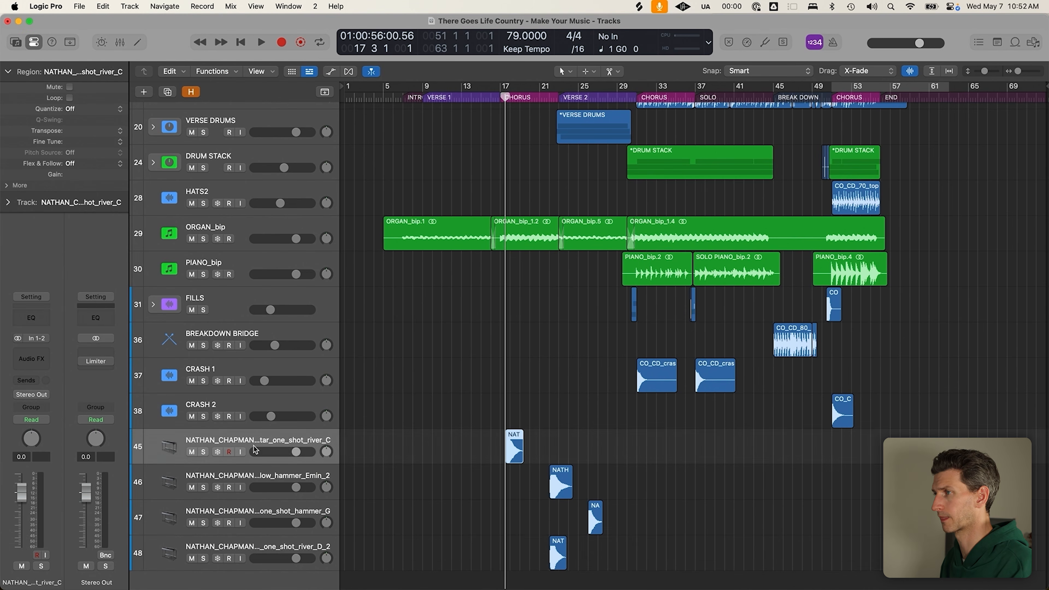
pyautogui.click(203, 452)
pyautogui.scroll(3, 459, 433)
pyautogui.click(638, 471)
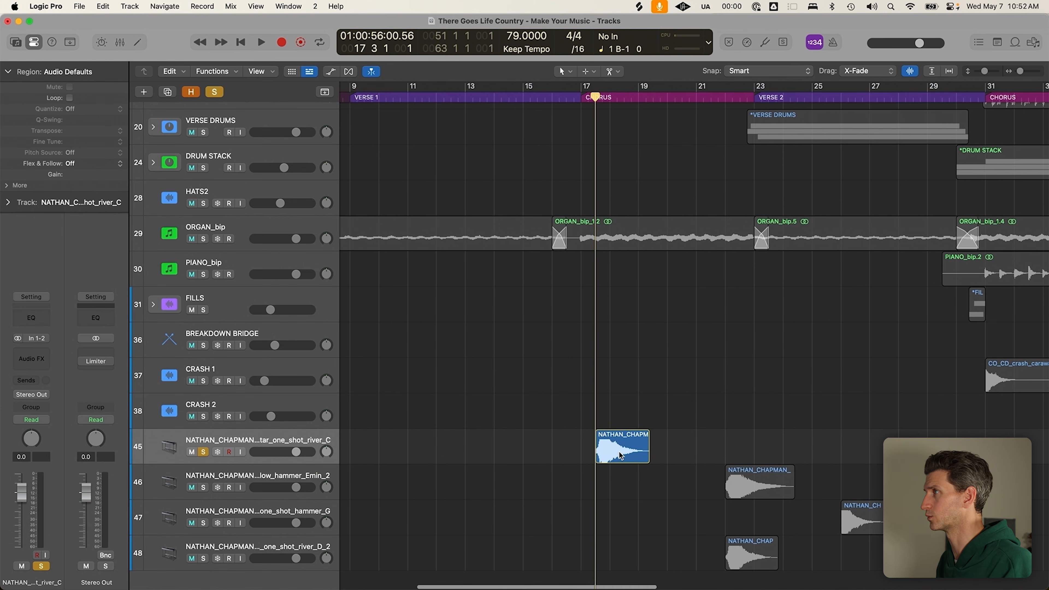
pyautogui.hscroll(2, 627, 473)
pyautogui.press(',')
pyautogui.moveTo(583, 456); pyautogui.dragTo(562, 457)
pyautogui.moveTo(714, 502); pyautogui.dragTo(597, 505)
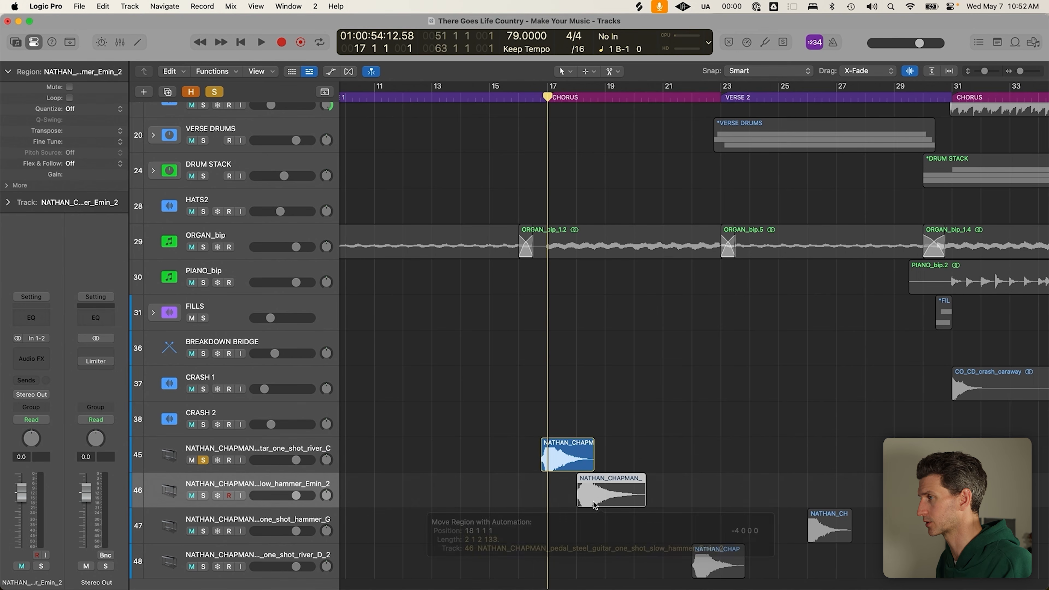
pyautogui.click(559, 455)
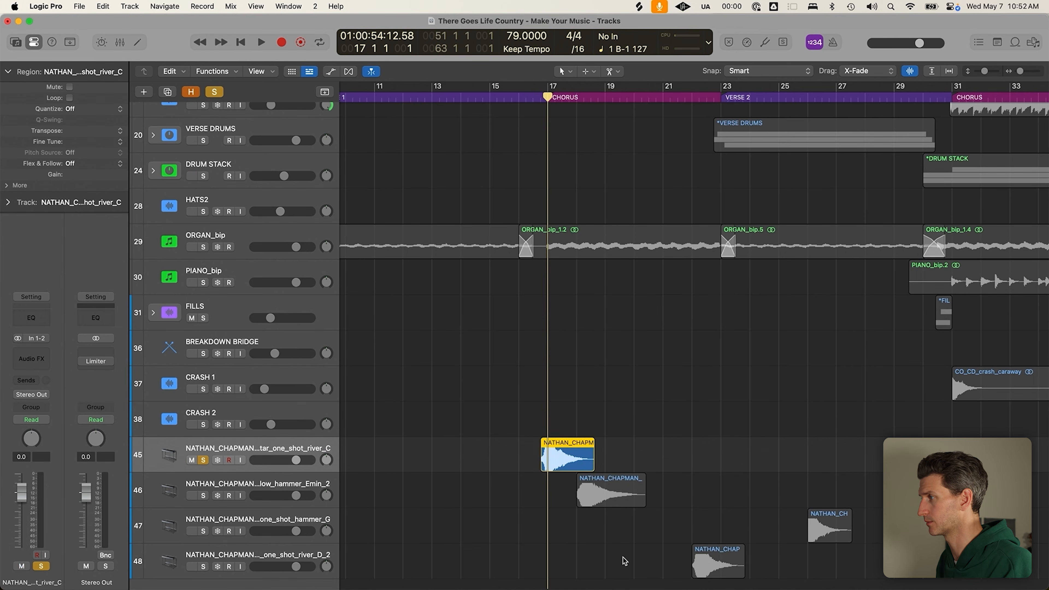
pyautogui.click(204, 495)
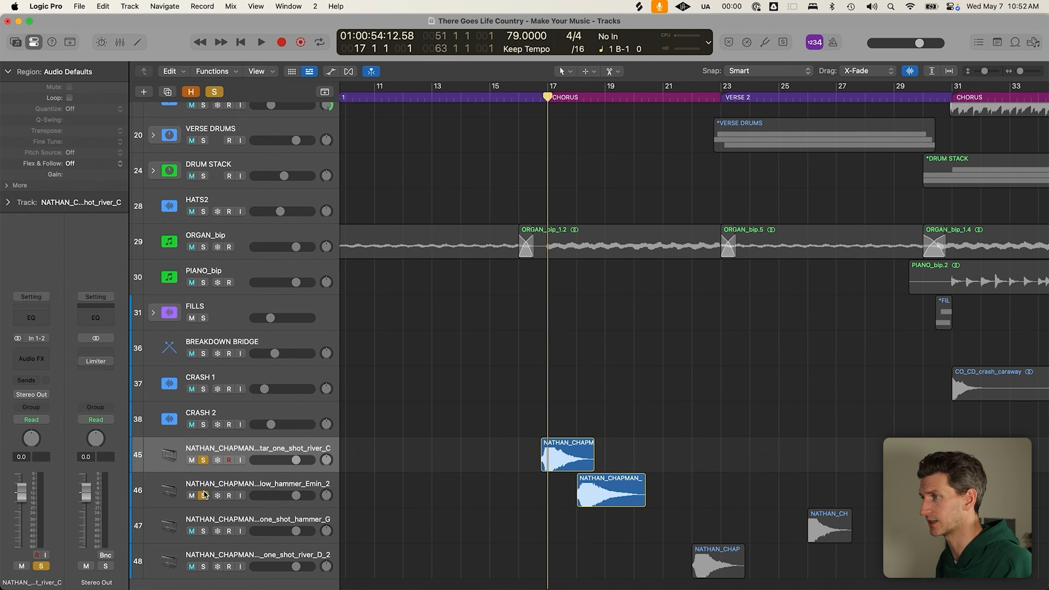
# Move the track 47 and 48 regions to just before bar 17
pyautogui.scroll(3, 264, 471)
pyautogui.scroll(5, 528, 423)
pyautogui.scroll(-3, 606, 411)
pyautogui.scroll(-5, 606, 412)
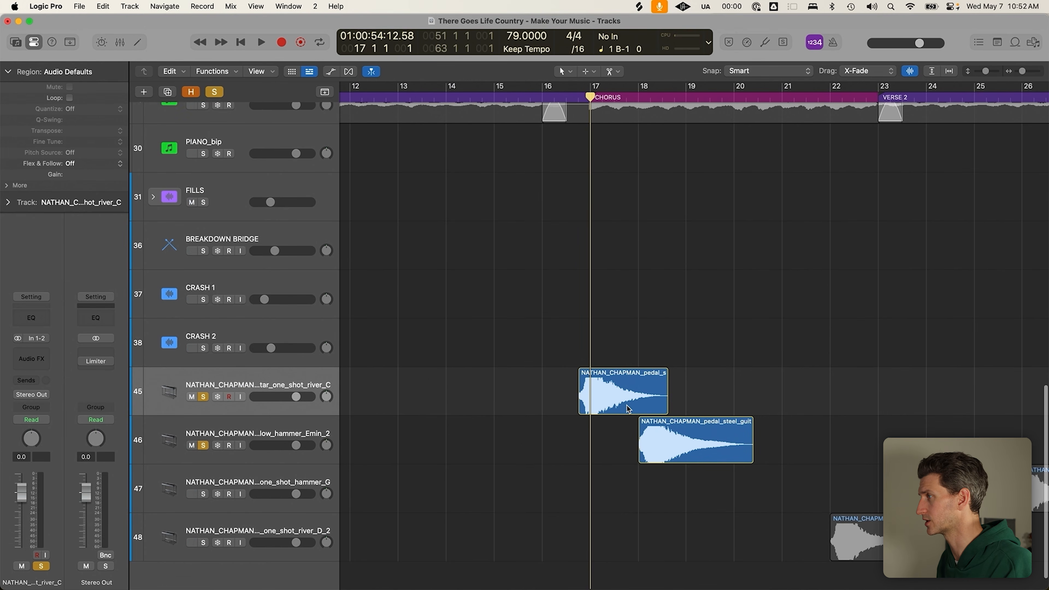
pyautogui.moveTo(1001, 508); pyautogui.dragTo(659, 508)
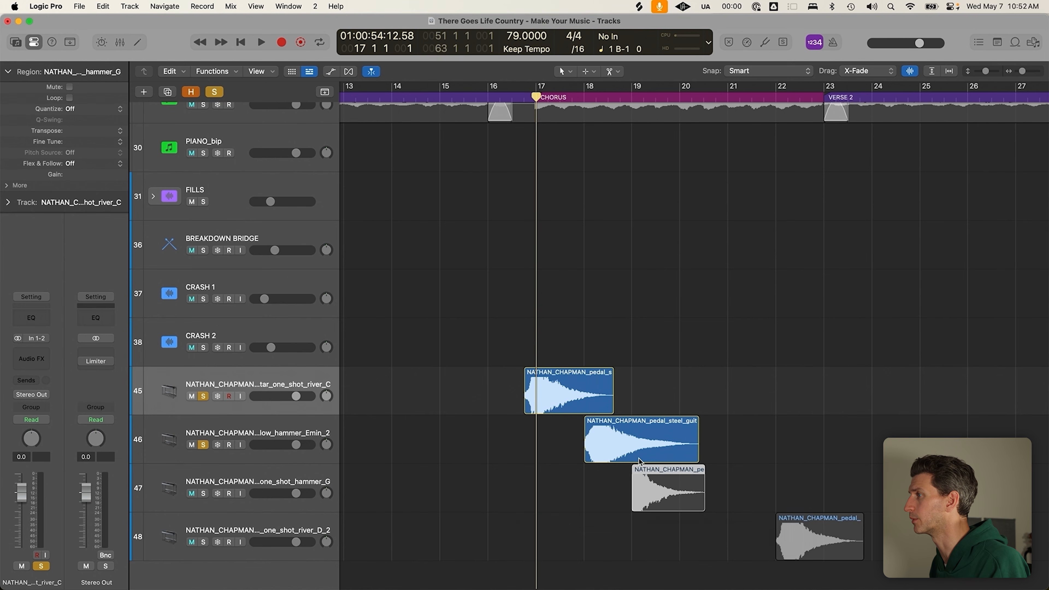
pyautogui.moveTo(787, 537); pyautogui.dragTo(539, 542)
pyautogui.moveTo(662, 501); pyautogui.dragTo(537, 505)
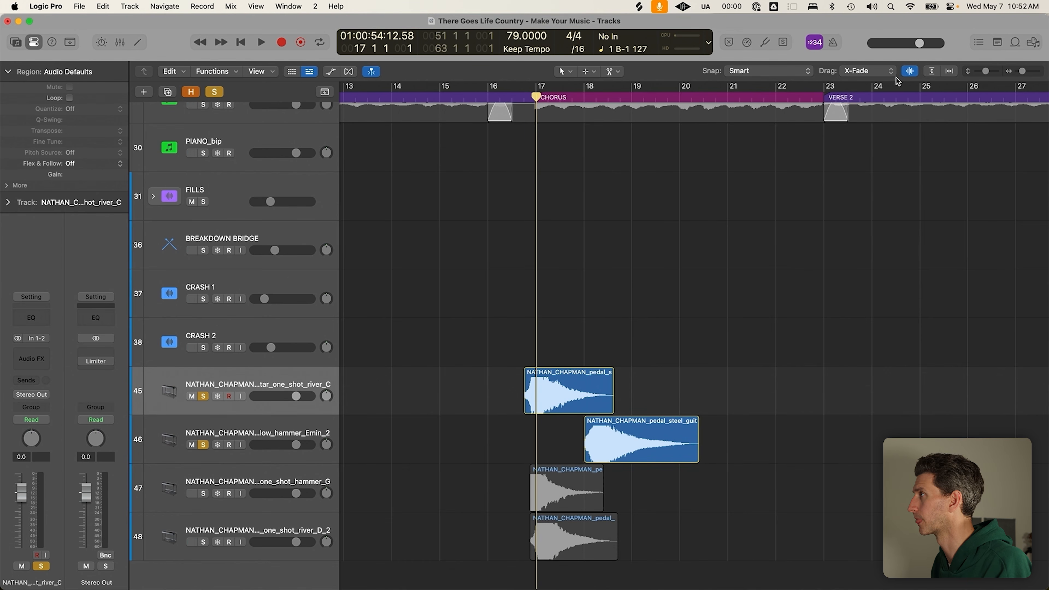
# Stagger the one-shots through the chorus, loop bars 17–23, and nudge hammer_G later
pyautogui.click(911, 72)
pyautogui.moveTo(571, 380); pyautogui.dragTo(738, 386)
pyautogui.click(590, 87)
pyautogui.moveTo(642, 448); pyautogui.dragTo(674, 448)
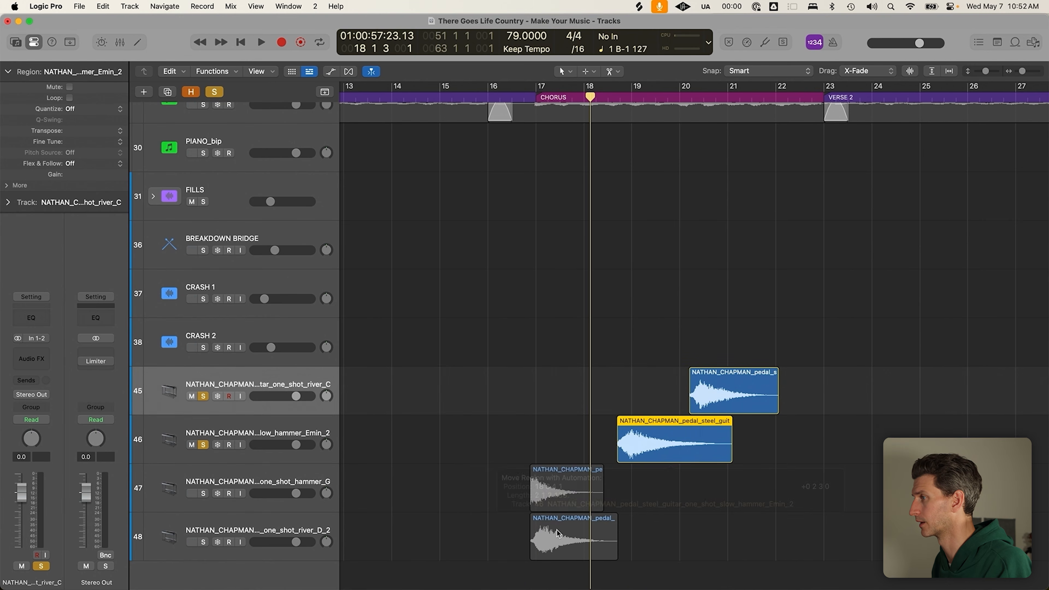
pyautogui.moveTo(548, 530); pyautogui.dragTo(706, 544)
pyautogui.moveTo(740, 375); pyautogui.dragTo(764, 375)
pyautogui.moveTo(546, 82); pyautogui.dragTo(824, 85)
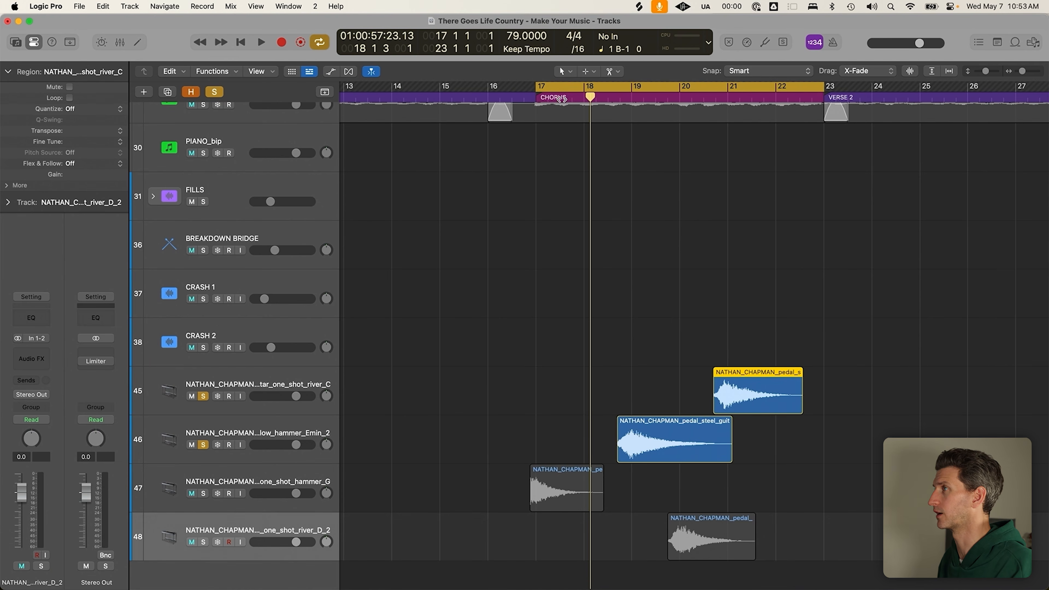
pyautogui.click(567, 476)
pyautogui.moveTo(506, 447); pyautogui.dragTo(596, 576)
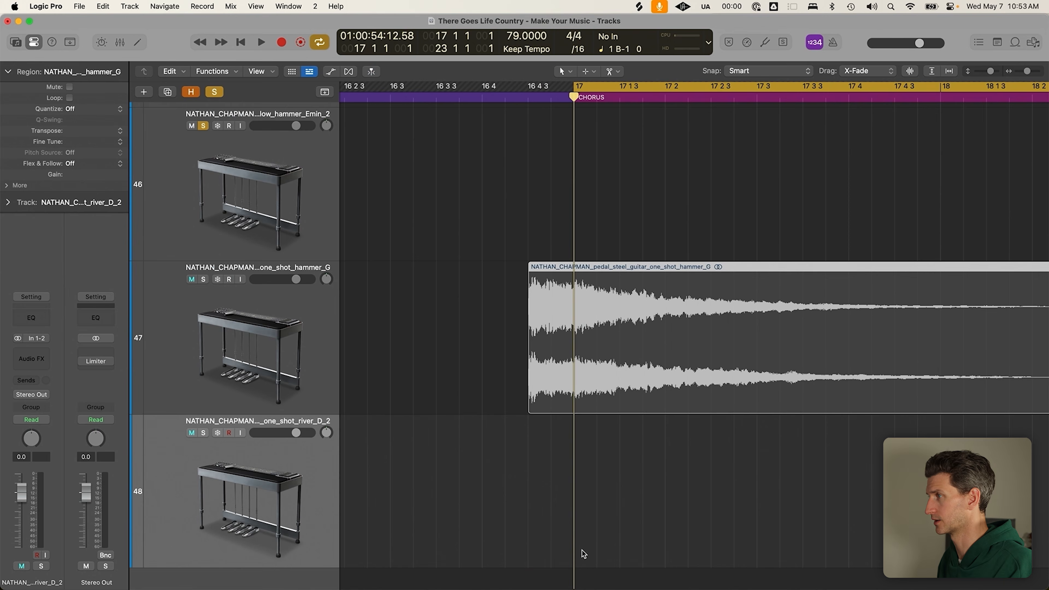
pyautogui.moveTo(563, 388); pyautogui.dragTo(653, 335)
# Delete the hammer_G region
pyautogui.click(458, 306)
pyautogui.click(682, 317)
pyautogui.press('Delete')
# Audition the slide_G pedal steel one-shot and add it as track 49 just before bar 17
pyautogui.press('super+Tab')
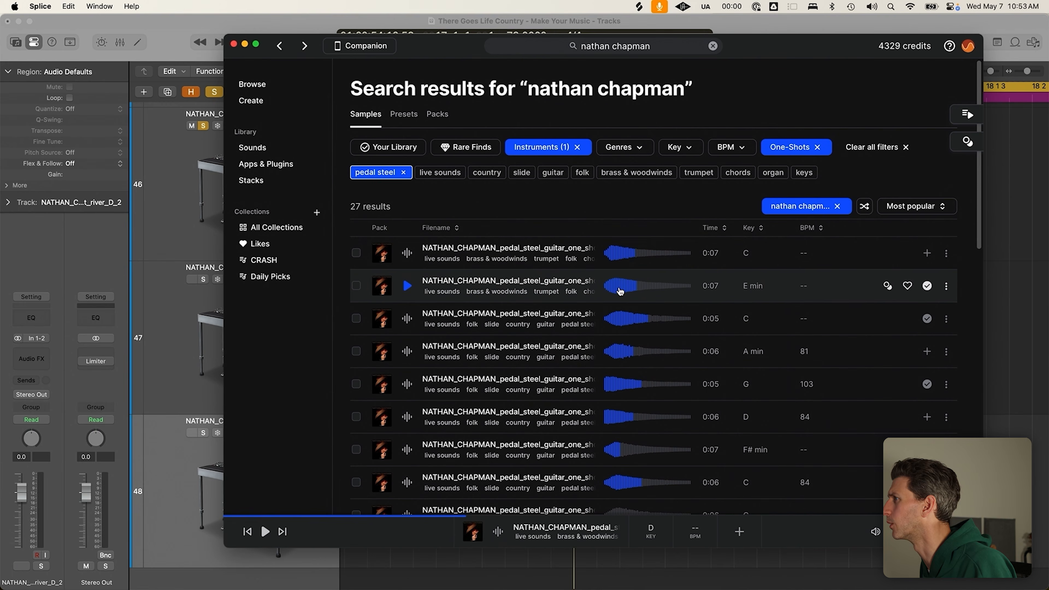
pyautogui.scroll(-3, 422, 414)
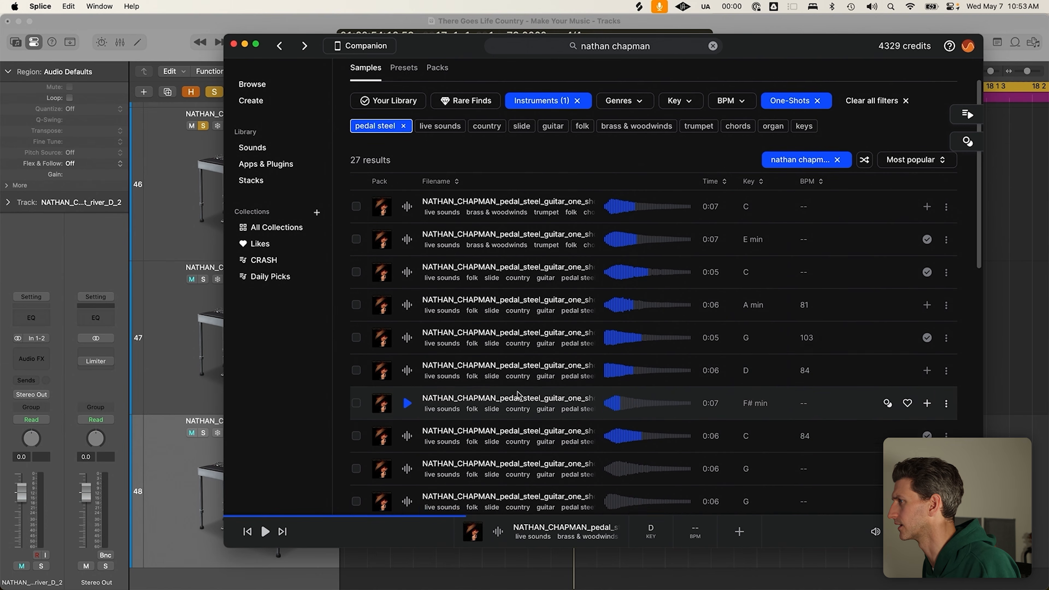
pyautogui.click(407, 437)
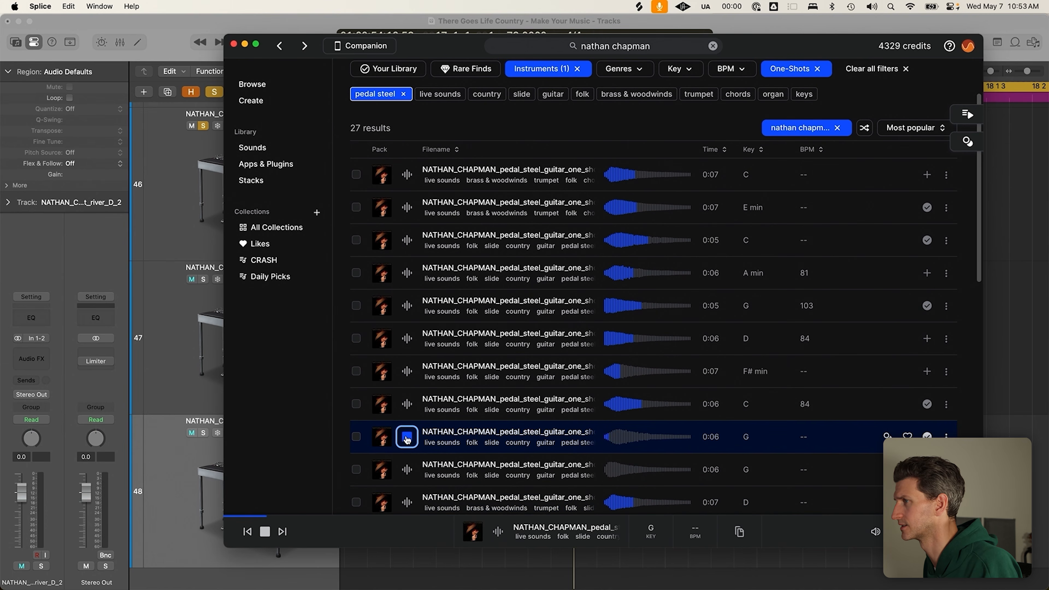
pyautogui.moveTo(484, 436); pyautogui.dragTo(506, 575)
pyautogui.click(498, 574)
pyautogui.moveTo(719, 536); pyautogui.dragTo(682, 539)
# Solo the new slide track, play the slide sample, and turn cycle looping off
pyautogui.scroll(-5, 490, 508)
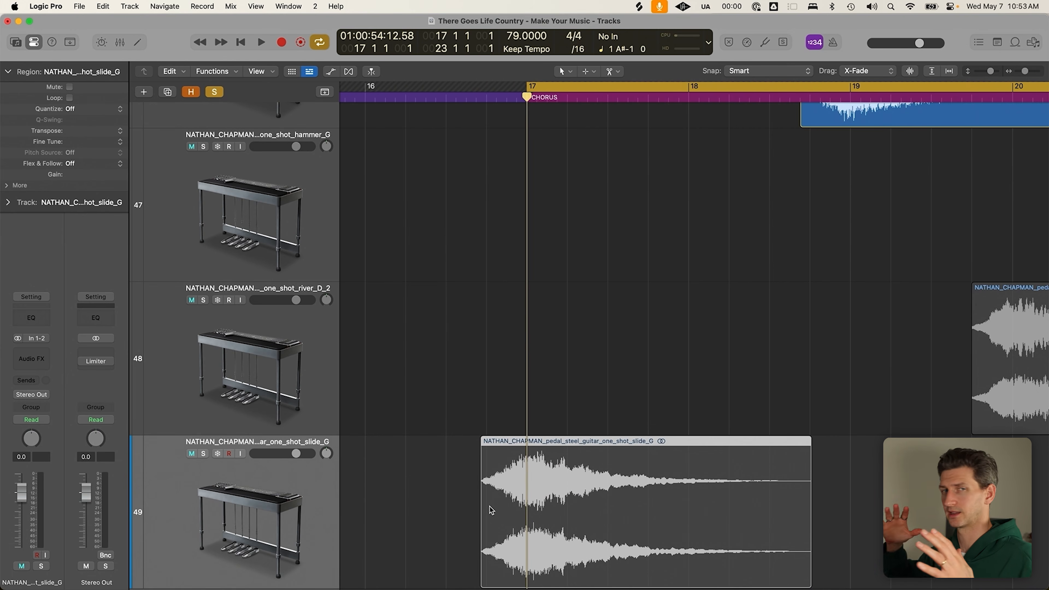
pyautogui.scroll(-5, 489, 507)
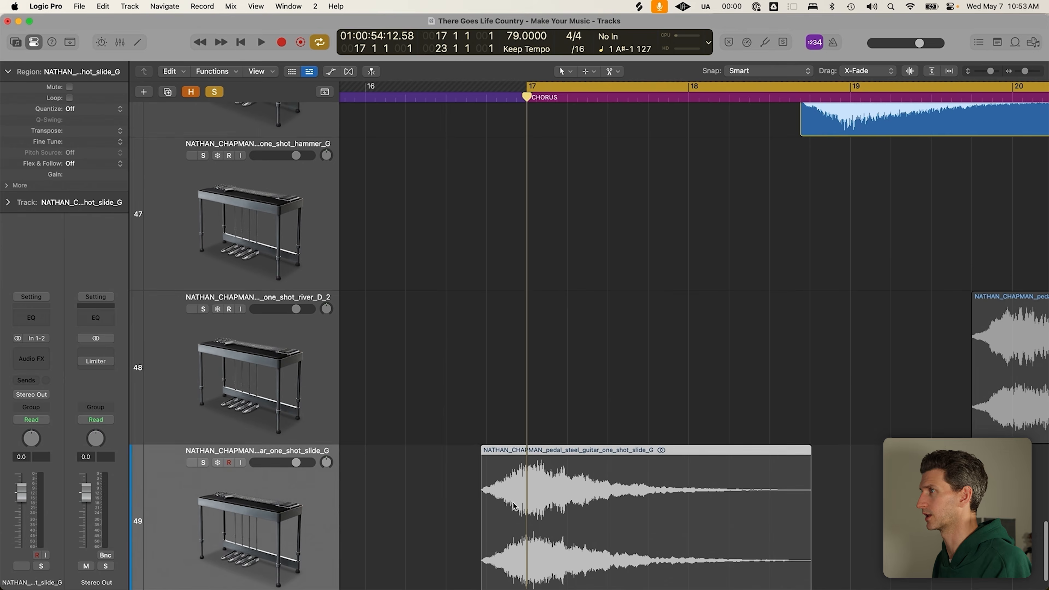
pyautogui.click(205, 515)
pyautogui.press('space')
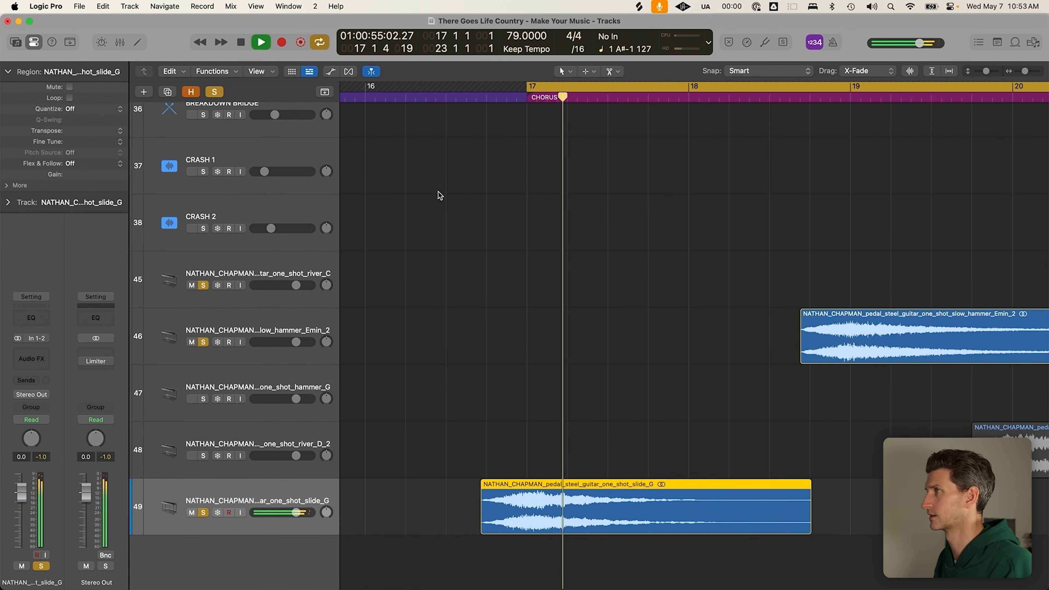
pyautogui.press('space')
pyautogui.press('c')
# Play the song from just before the chorus in a wider view, then clear all solos
pyautogui.click(486, 97)
pyautogui.press('space')
pyautogui.press('z')
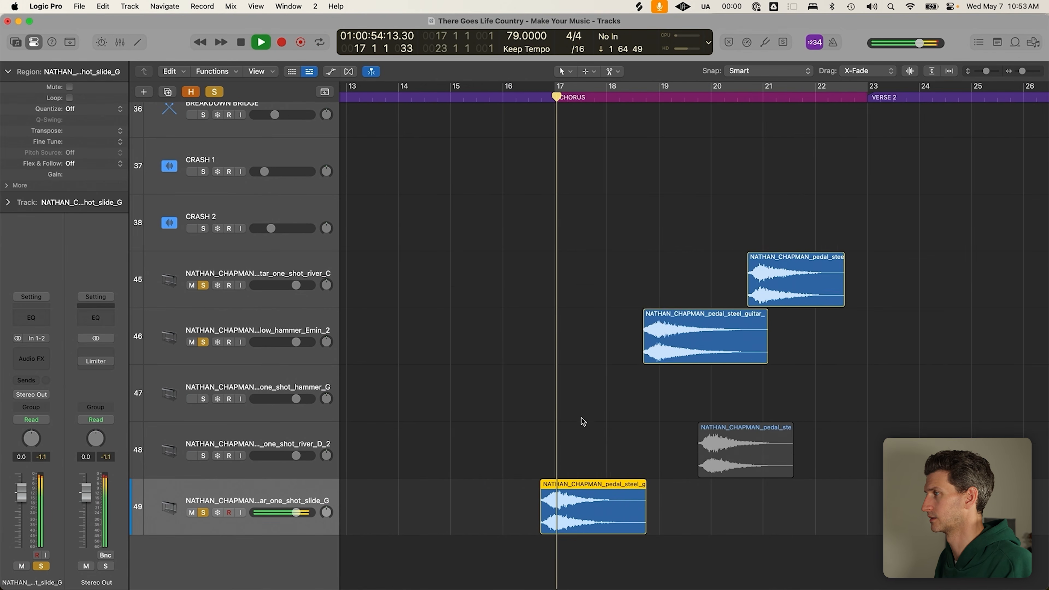
pyautogui.press('space')
pyautogui.click(216, 94)
# Loop and audition bars 17 to 23, then turn looping off with the playhead near bar 16
pyautogui.click(541, 98)
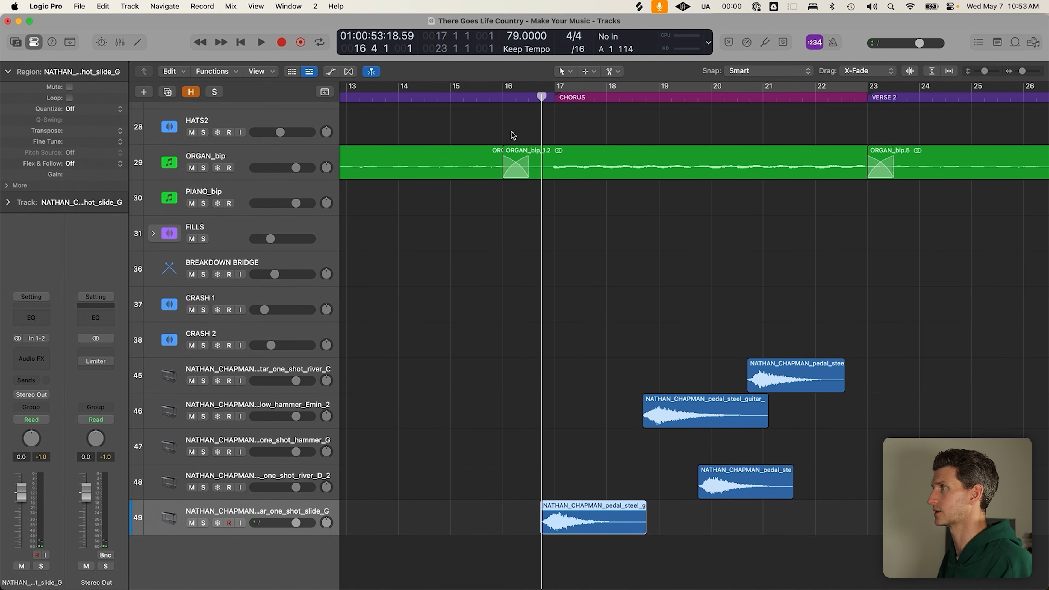
pyautogui.moveTo(550, 88); pyautogui.dragTo(909, 182)
pyautogui.press('space')
pyautogui.press('c')
pyautogui.click(507, 99)
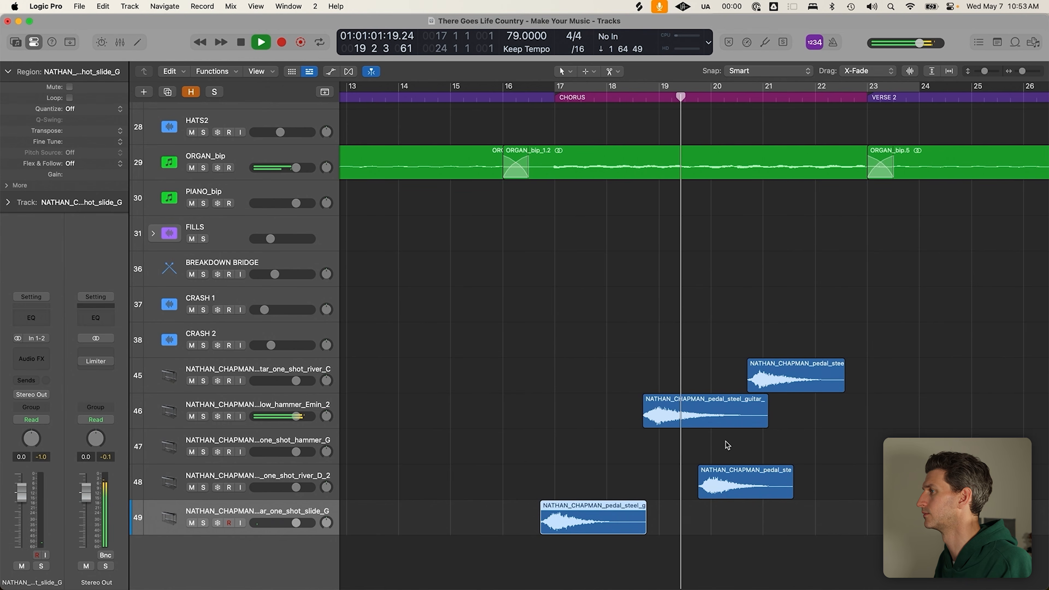
# Shift the track 45 pedal steel region later, then back one bar, and audition the timing
pyautogui.click(793, 376)
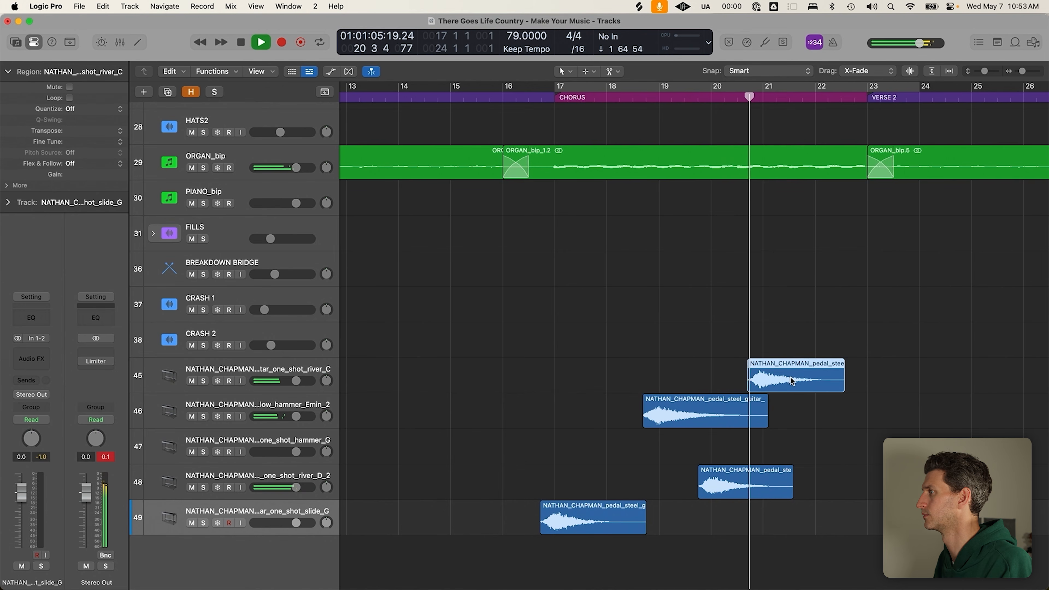
pyautogui.moveTo(776, 381); pyautogui.dragTo(831, 382)
pyautogui.press('space')
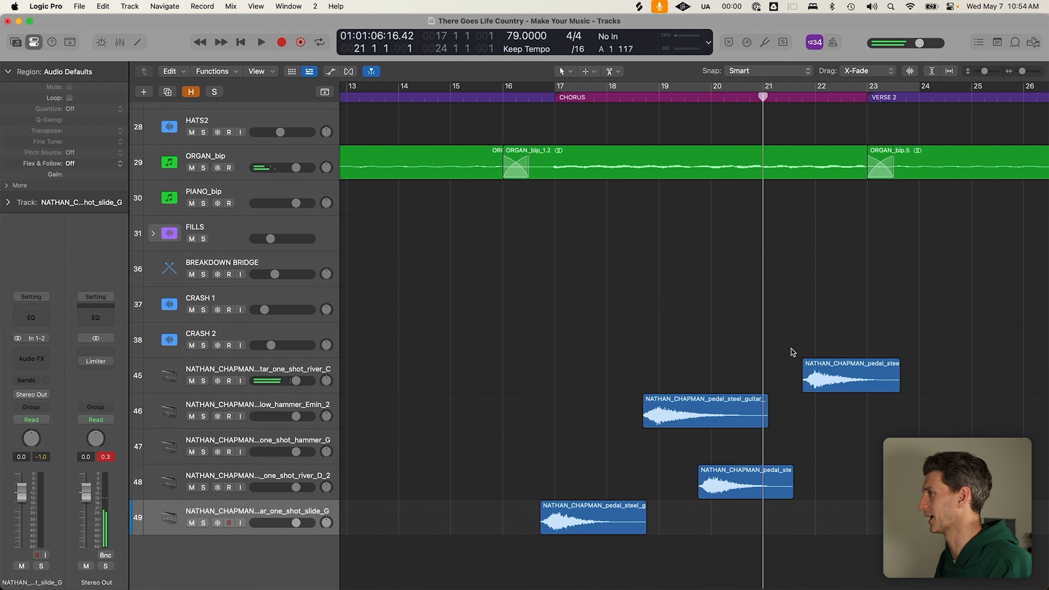
pyautogui.moveTo(794, 369); pyautogui.dragTo(763, 370)
pyautogui.press('space')
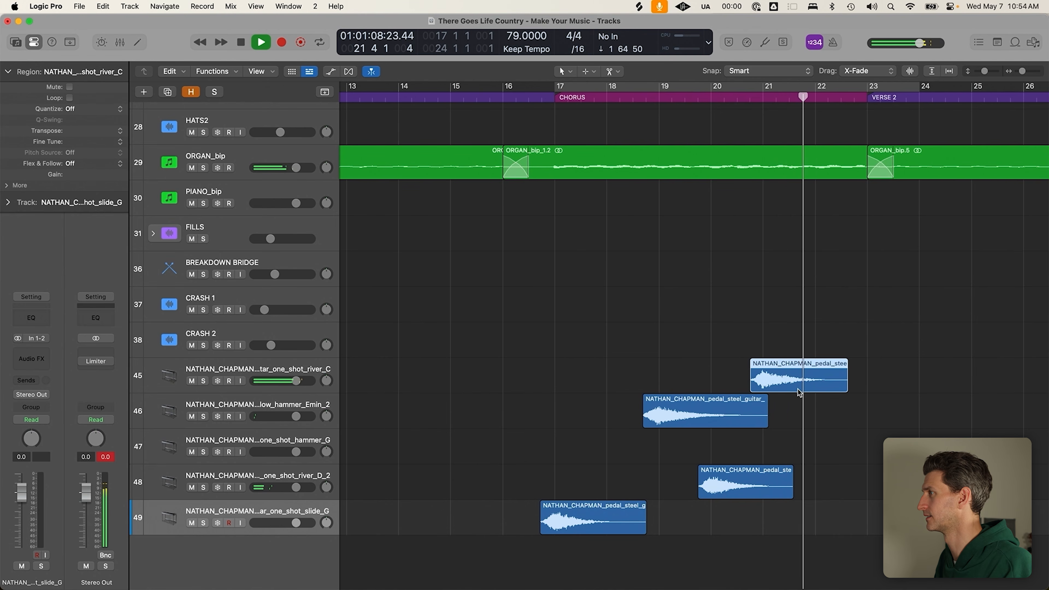
pyautogui.press('space')
# Copy the slide region to near bar 21, audition it, and select the five pedal steel tracks
pyautogui.moveTo(619, 526); pyautogui.dragTo(835, 521)
pyautogui.moveTo(813, 521); pyautogui.dragTo(829, 521)
pyautogui.click(541, 96)
pyautogui.press('space')
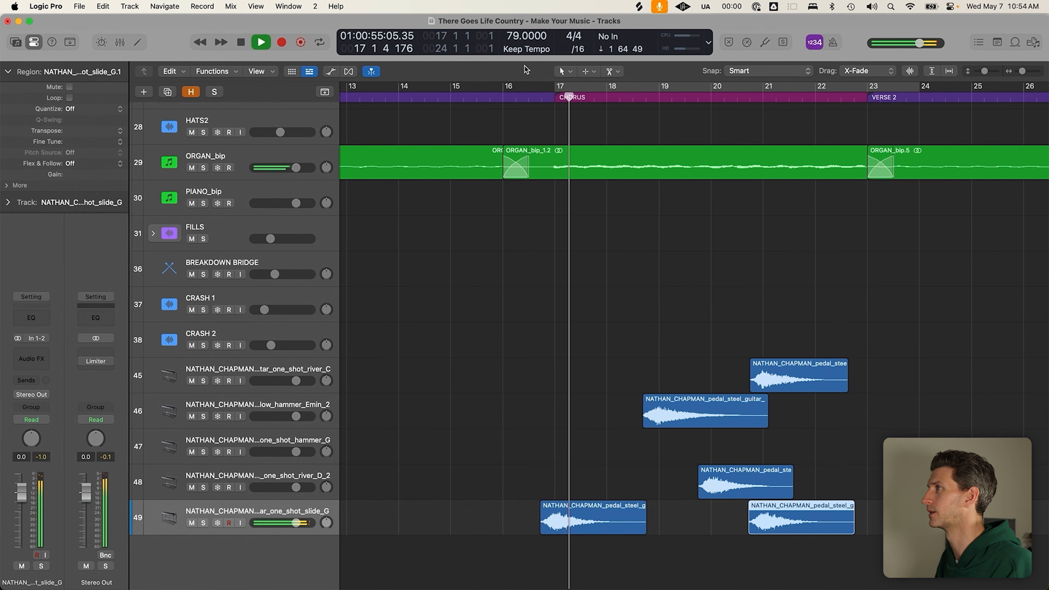
pyautogui.press('space')
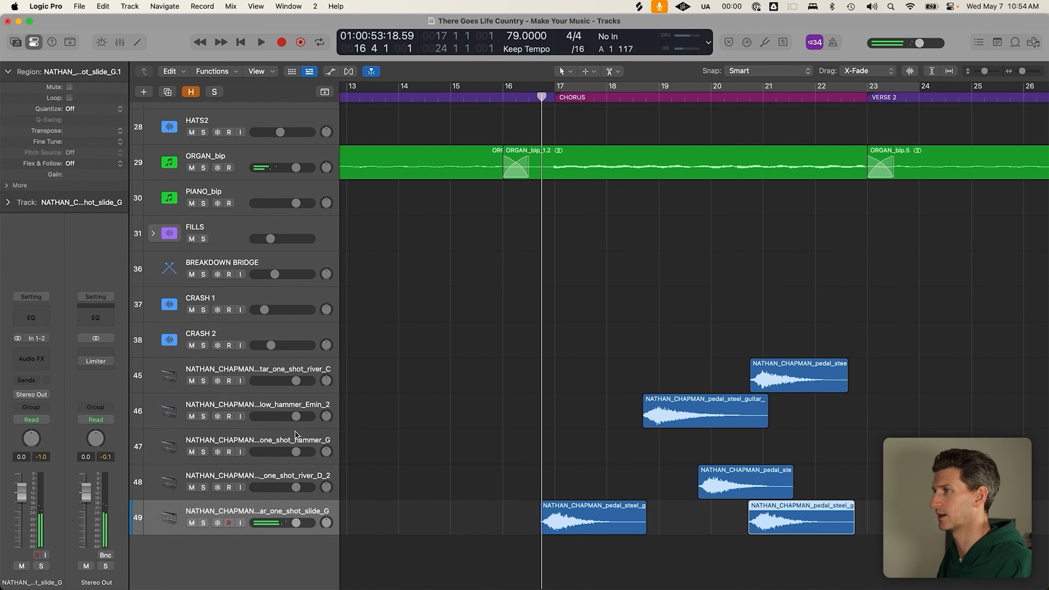
pyautogui.keyDown('shift'); pyautogui.click(294, 368); pyautogui.keyUp('shift')
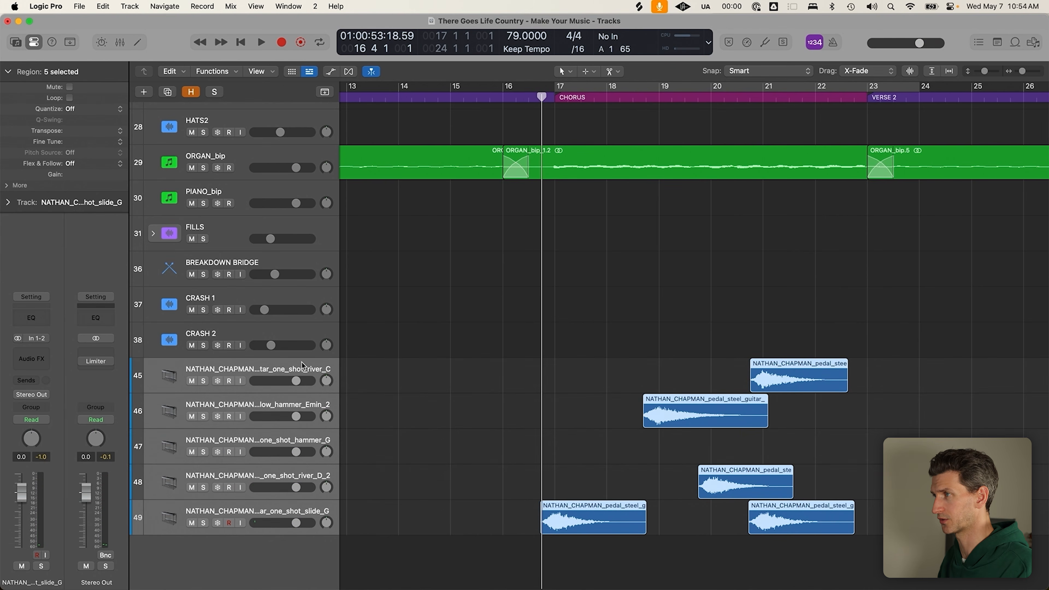
# Pack the five selected tracks into a folder stack named PEDAL STEEL and lower it to -8.4 dB
pyautogui.press('super+shift+d')
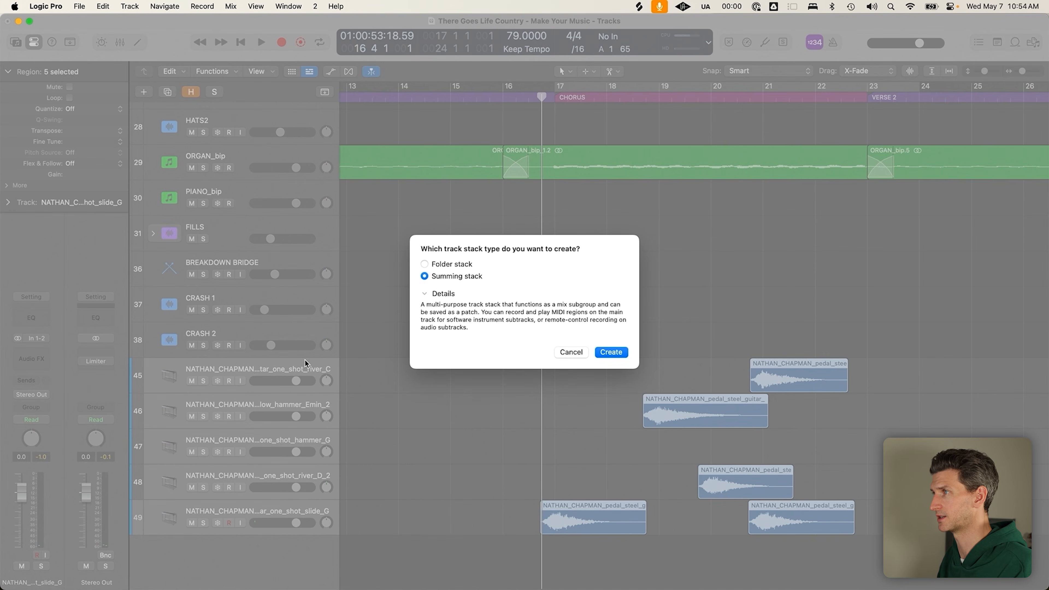
pyautogui.click(470, 266)
pyautogui.click(623, 354)
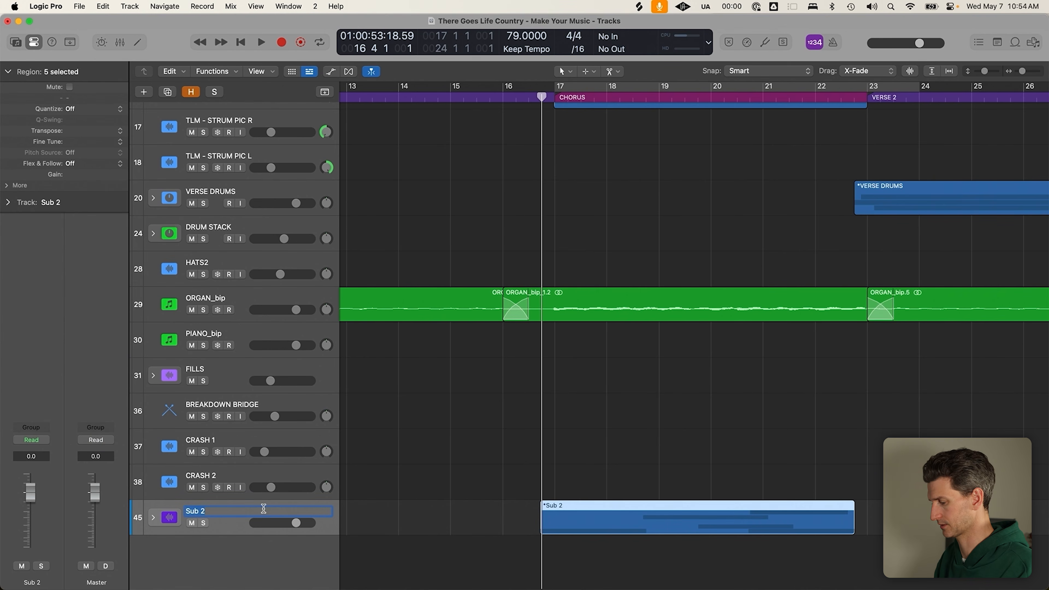
pyautogui.press('Return')
pyautogui.moveTo(296, 523); pyautogui.dragTo(278, 522)
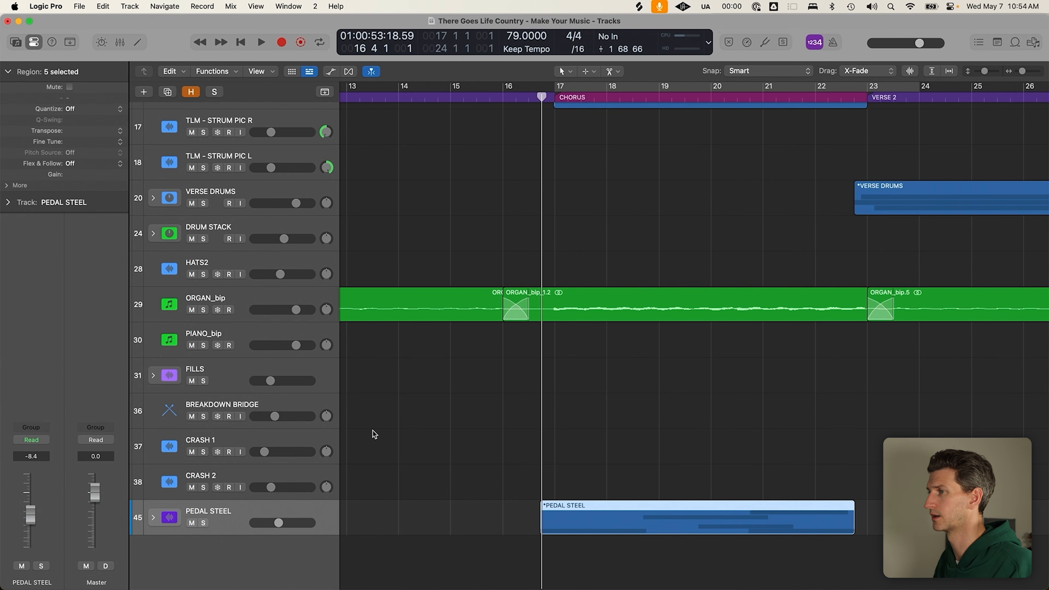
pyautogui.scroll(-5, 432, 369)
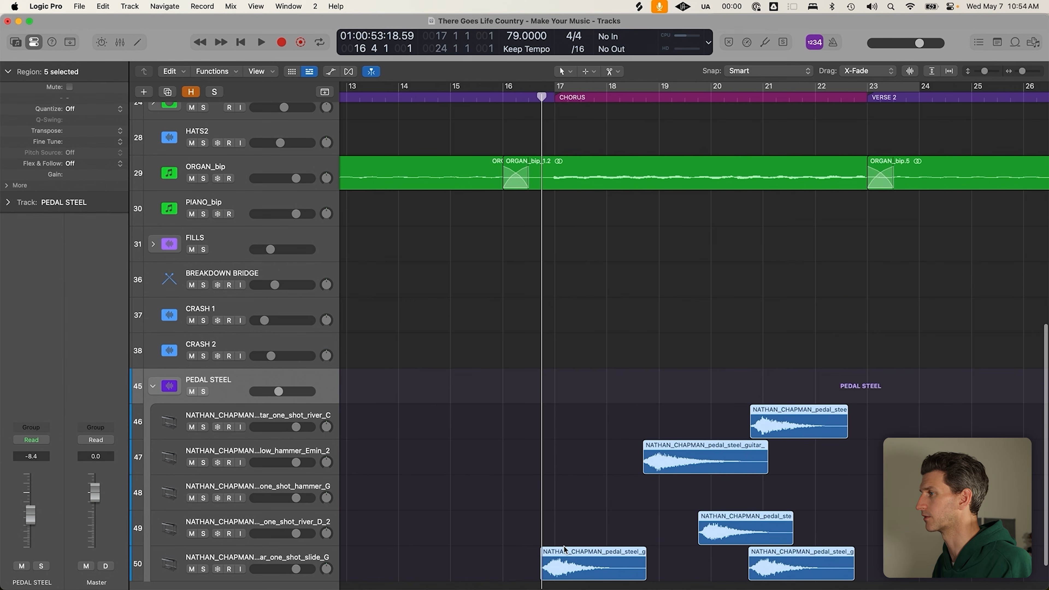
# Set the playhead on the CHORUS marker and nudge the slide region slightly later
pyautogui.moveTo(526, 468); pyautogui.dragTo(594, 558)
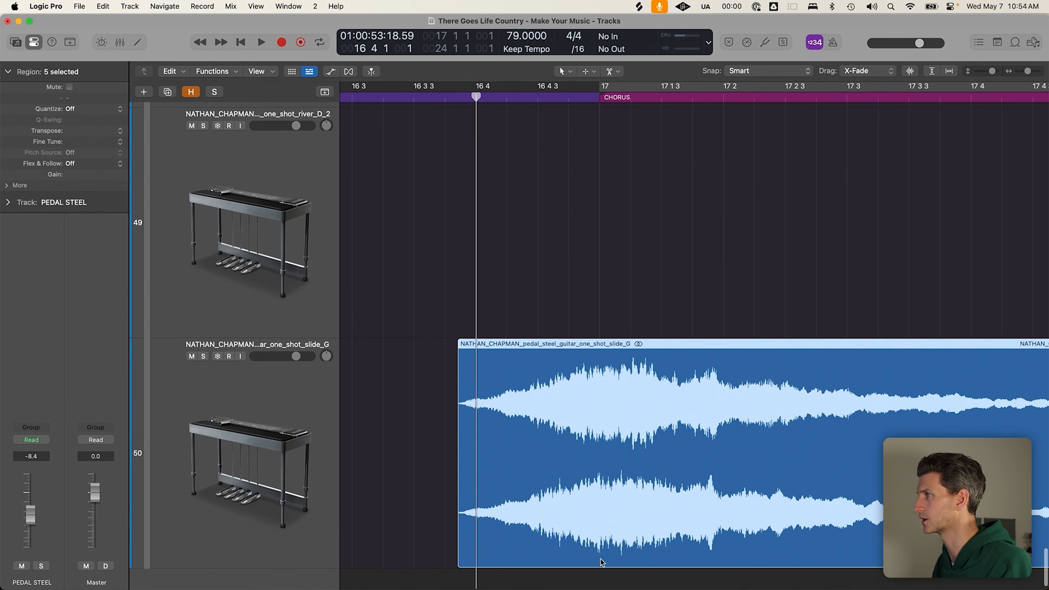
pyautogui.click(597, 94)
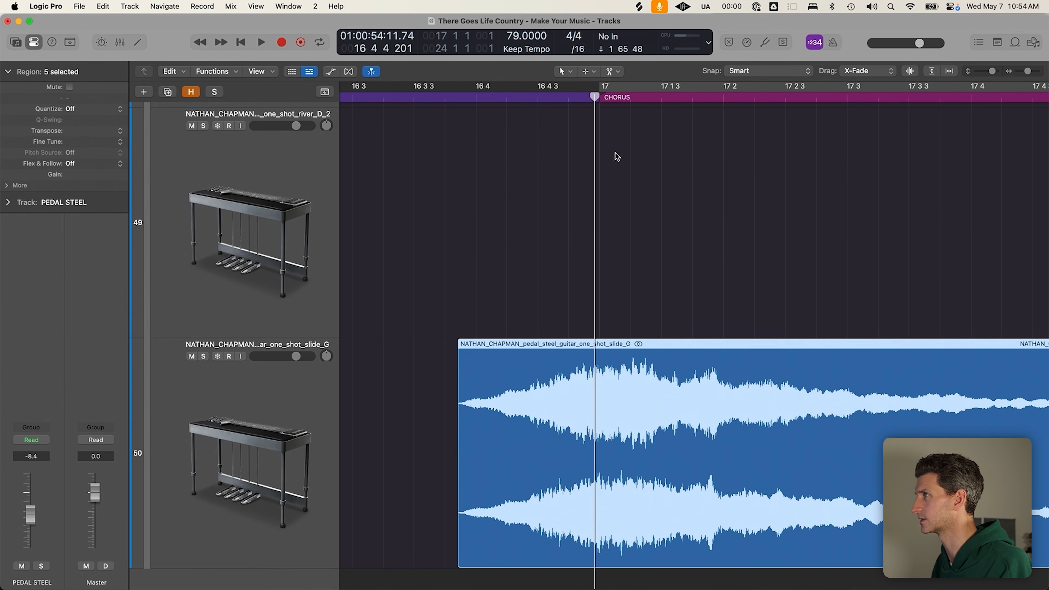
pyautogui.moveTo(597, 95); pyautogui.dragTo(600, 96)
pyautogui.click(644, 265)
pyautogui.moveTo(644, 406); pyautogui.dragTo(654, 408)
# Play from before the chorus across all pedal steel tracks and move the track 47 region three beats earlier
pyautogui.click(457, 302)
pyautogui.press('space')
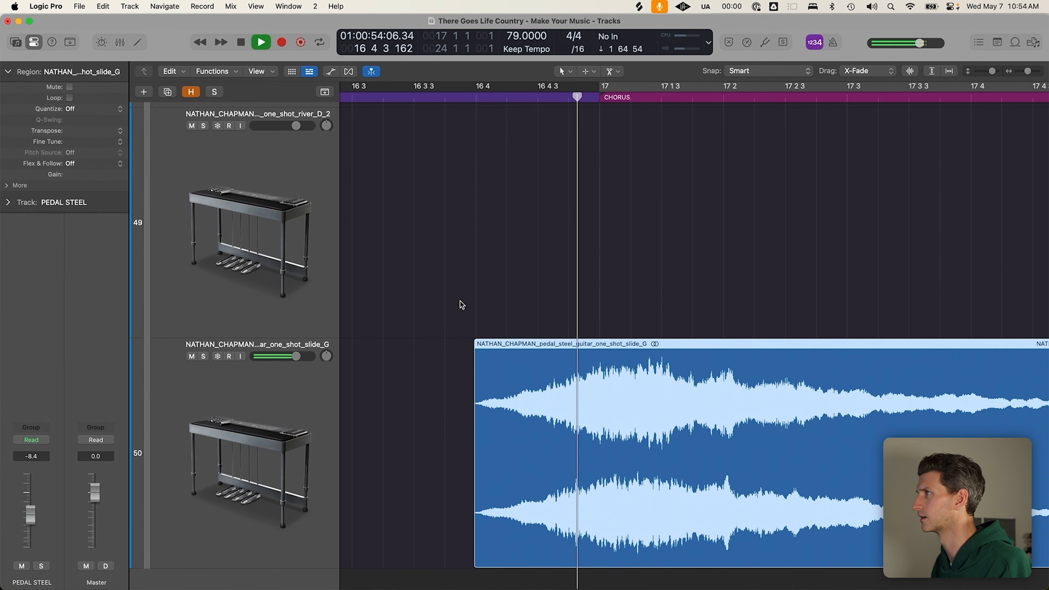
pyautogui.scroll(-10, 628, 378)
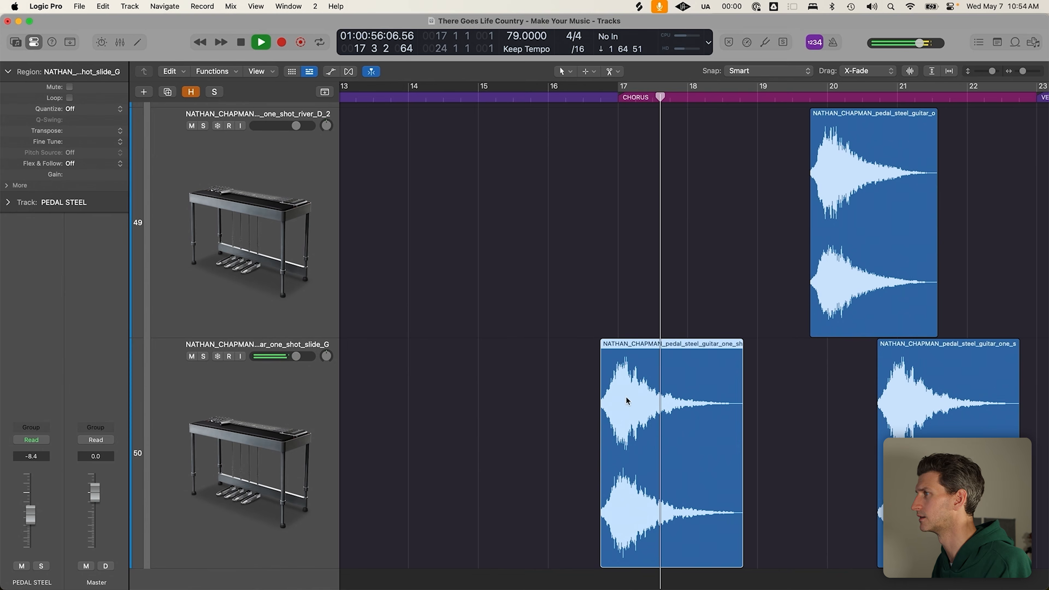
pyautogui.press('super+Up')
pyautogui.press('super+Up')
pyautogui.press('super+Up')
pyautogui.hscroll(2, 587, 416)
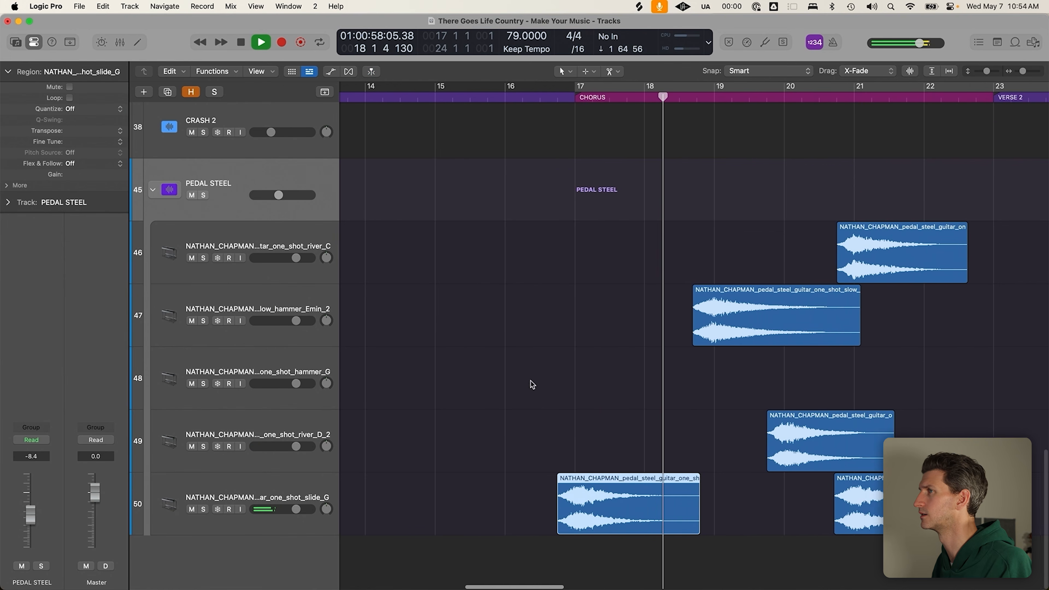
pyautogui.hscroll(1, 587, 412)
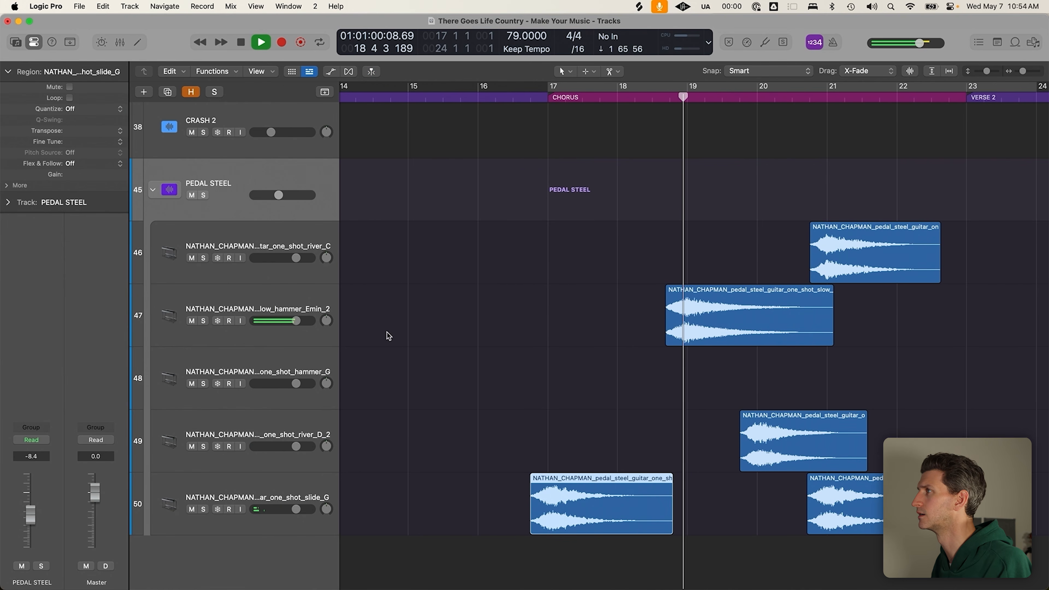
pyautogui.press('space')
pyautogui.moveTo(724, 319); pyautogui.dragTo(650, 356)
# Shorten the track 50 slide region and add fade-outs to the track 50 and track 47 regions
pyautogui.moveTo(680, 537); pyautogui.dragTo(632, 538)
pyautogui.moveTo(632, 481); pyautogui.dragTo(616, 494)
pyautogui.click(721, 305)
pyautogui.moveTo(761, 293); pyautogui.dragTo(701, 343)
pyautogui.moveTo(694, 296); pyautogui.dragTo(684, 303)
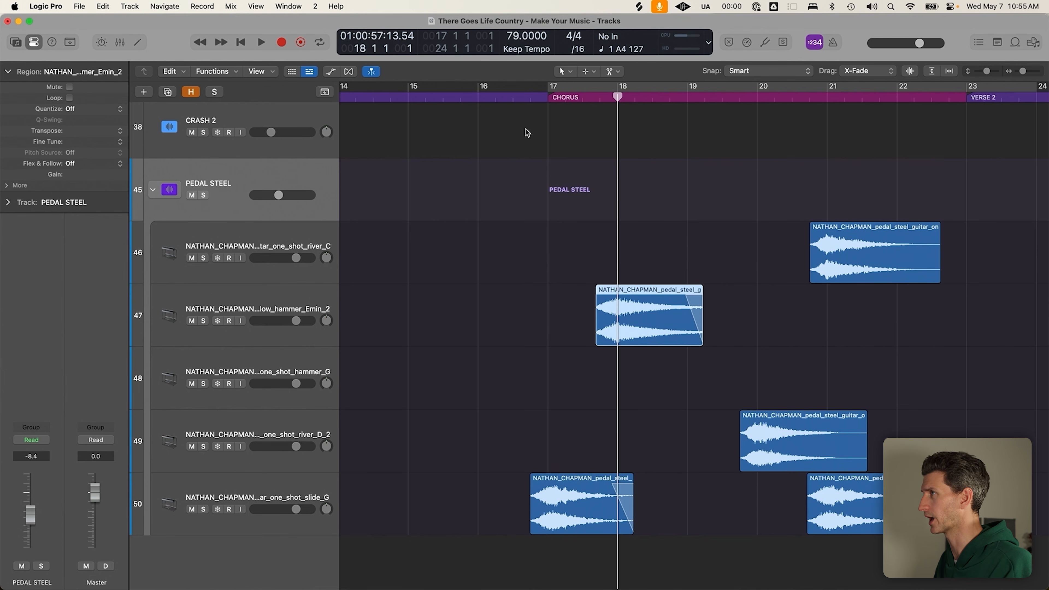
# Play from just before bar 17, trying the track 49 region at bar 19 before moving it later again
pyautogui.click(532, 96)
pyautogui.click(538, 485)
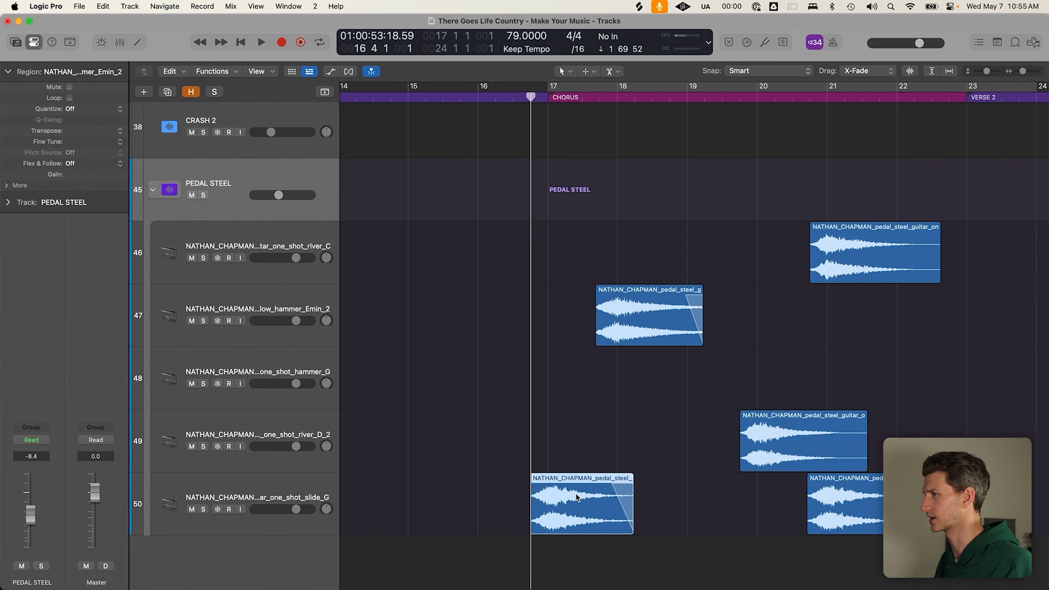
pyautogui.click(523, 427)
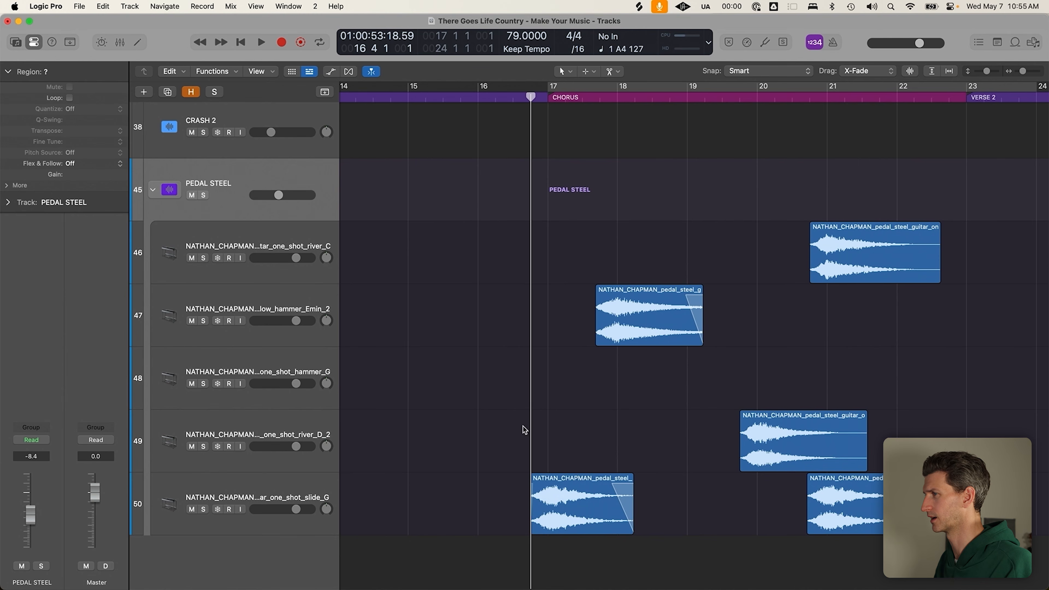
pyautogui.press('space')
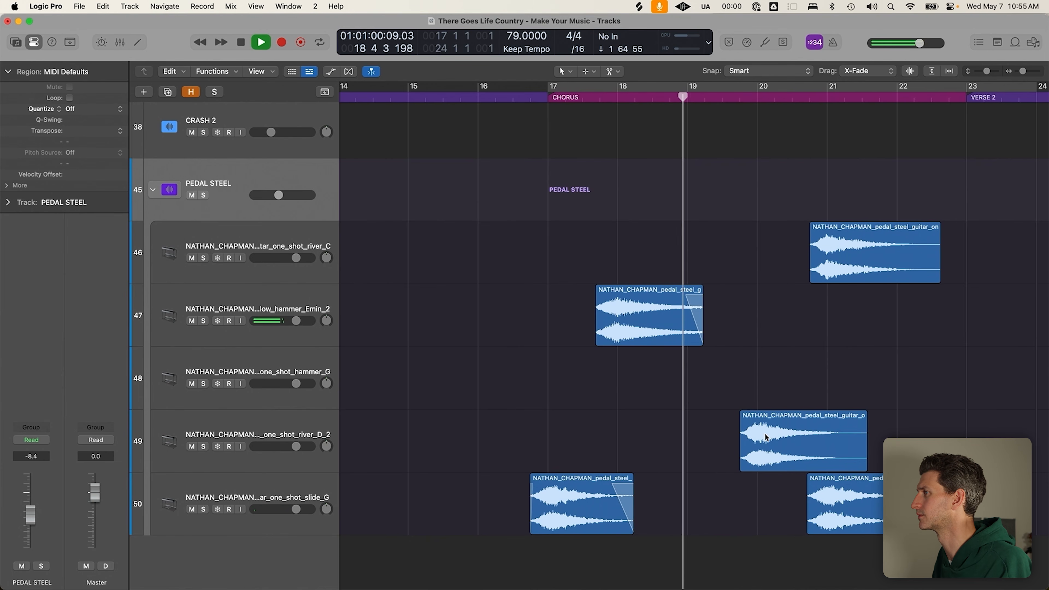
pyautogui.moveTo(787, 419); pyautogui.dragTo(749, 445)
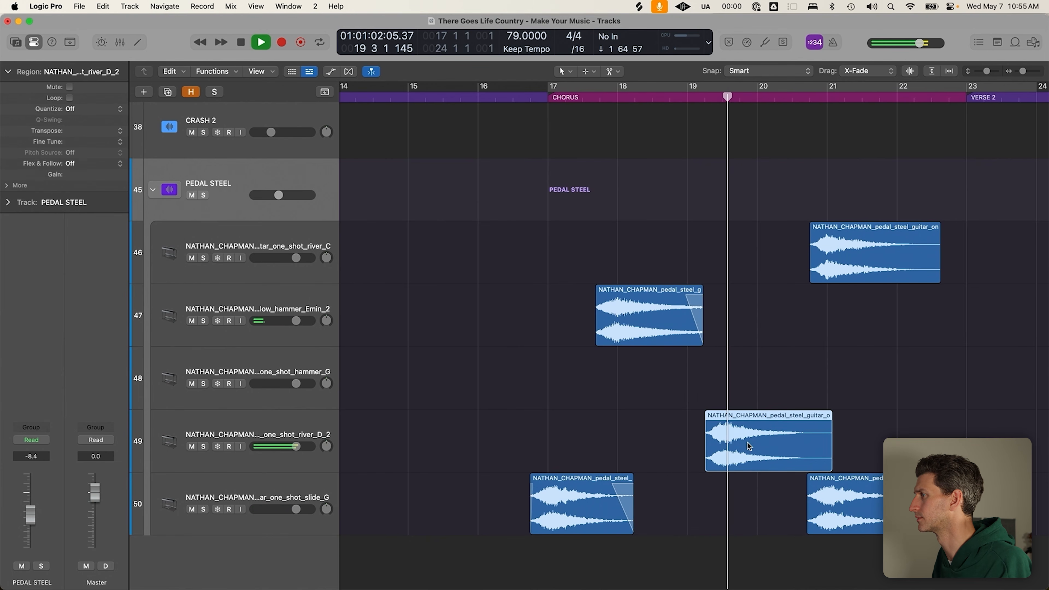
pyautogui.press('space')
pyautogui.moveTo(749, 443); pyautogui.dragTo(784, 452)
pyautogui.press('space')
# Mute the river_C pedal steel region on track 46 and return the playhead to about bar 16.5
pyautogui.click(859, 256)
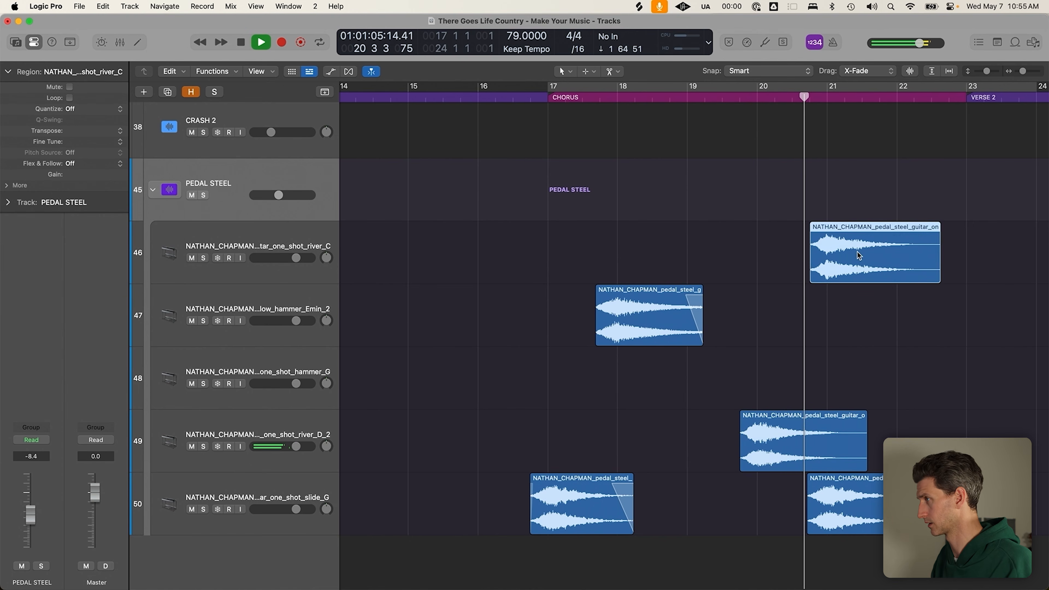
pyautogui.hotkey('ctrl', 'm')
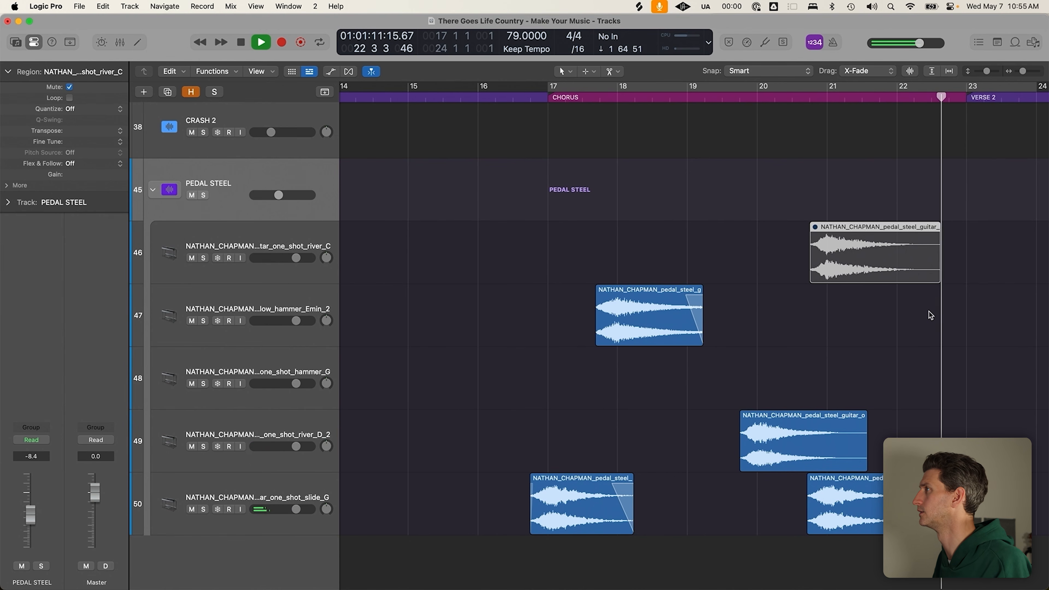
pyautogui.scroll(-3, 931, 316)
pyautogui.press('space')
pyautogui.click(681, 97)
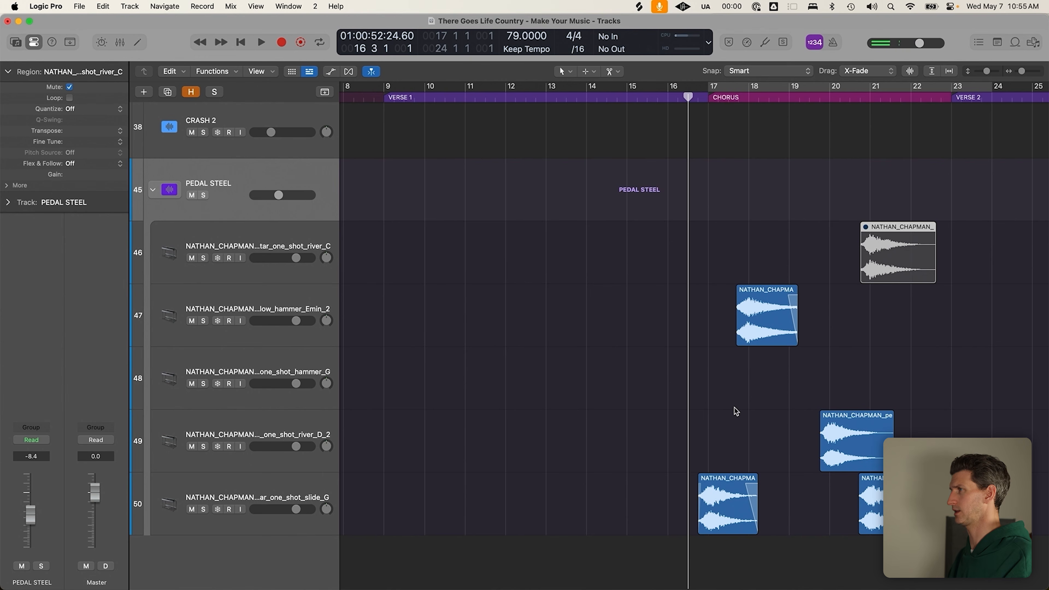
pyautogui.hscroll(3, 408, 340)
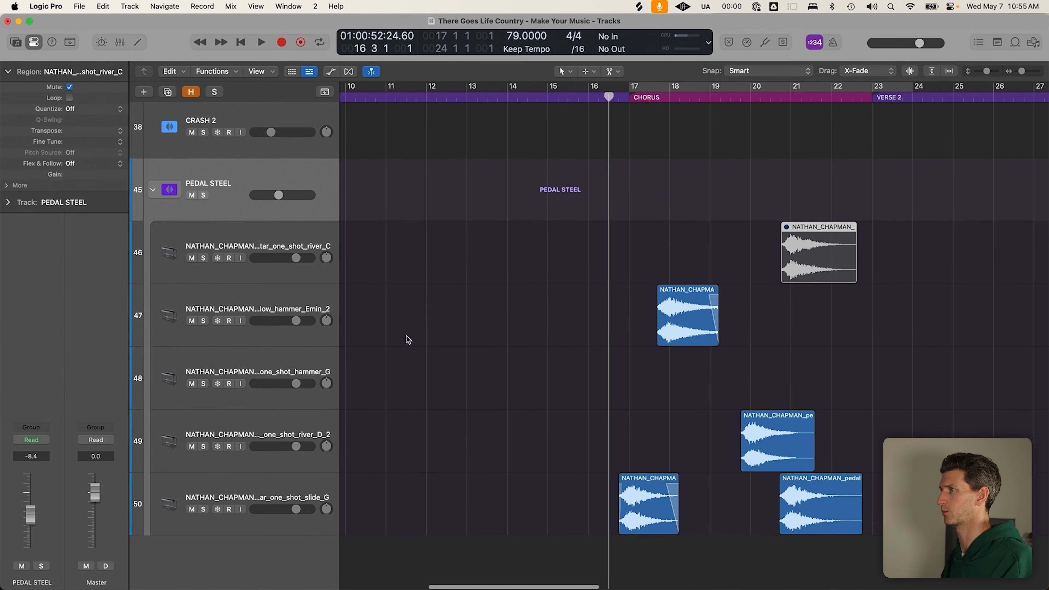
pyautogui.scroll(-3, 407, 337)
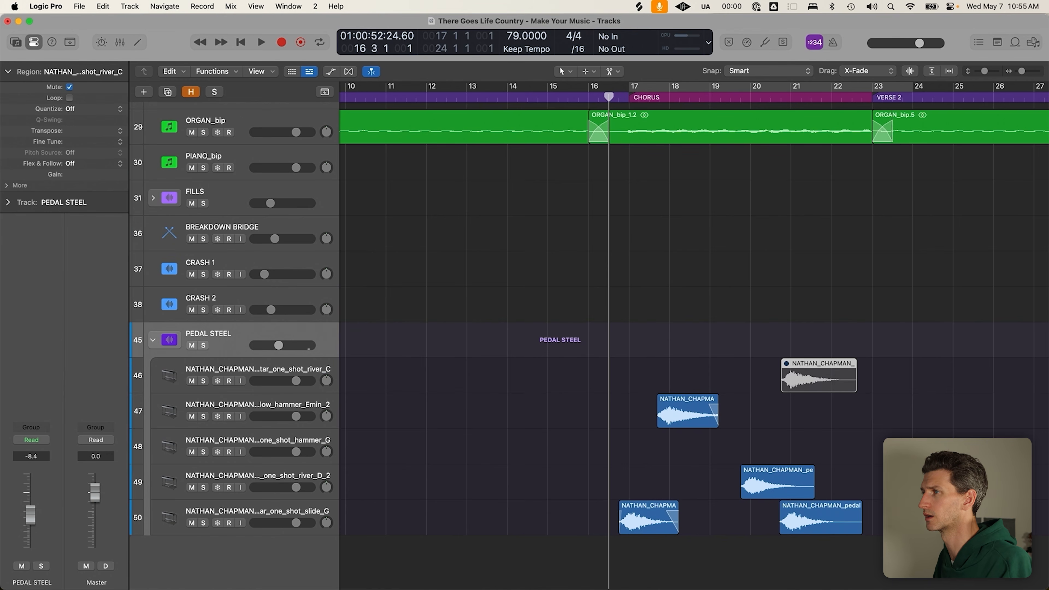
# Lower the PEDAL STEEL stack volume to -13.6 dB and play the pedal steel back
pyautogui.click(272, 348)
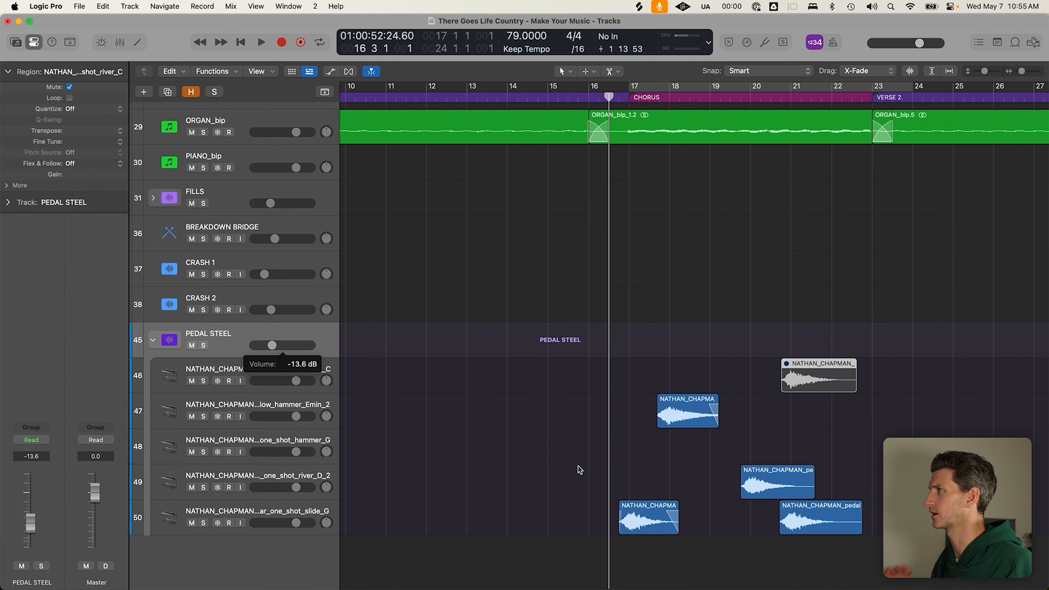
pyautogui.scroll(-3, 579, 470)
pyautogui.press('space')
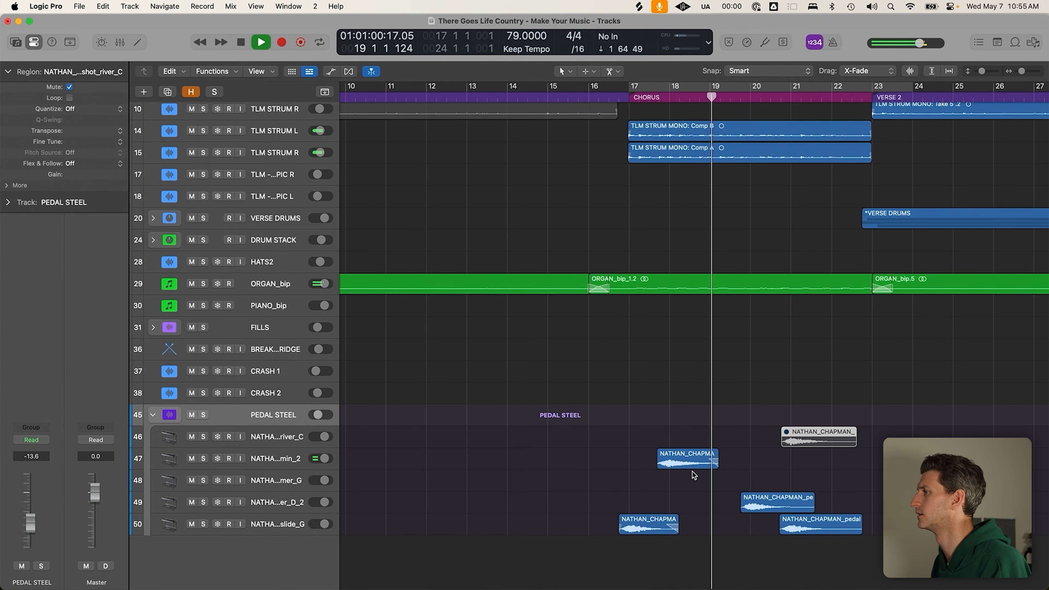
pyautogui.press('super+Down')
pyautogui.press('super+Down')
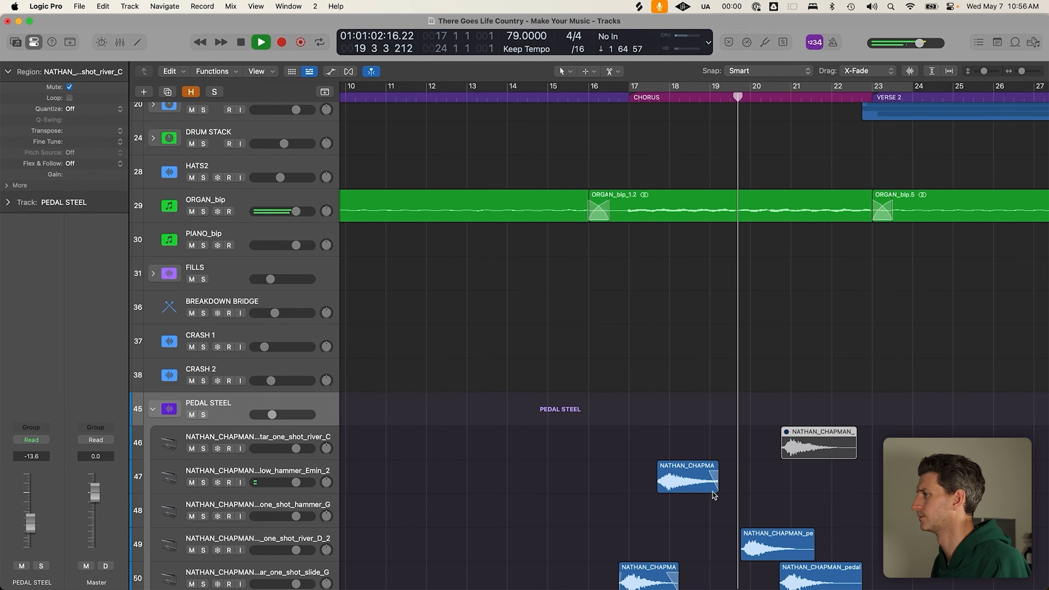
pyautogui.press('super+Up')
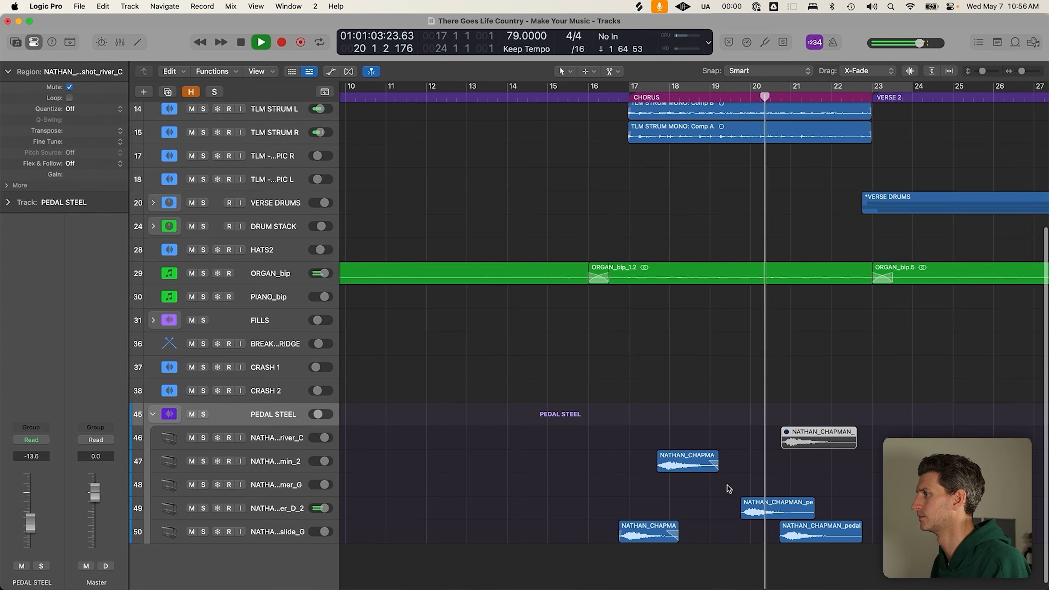
pyautogui.scroll(1, 729, 489)
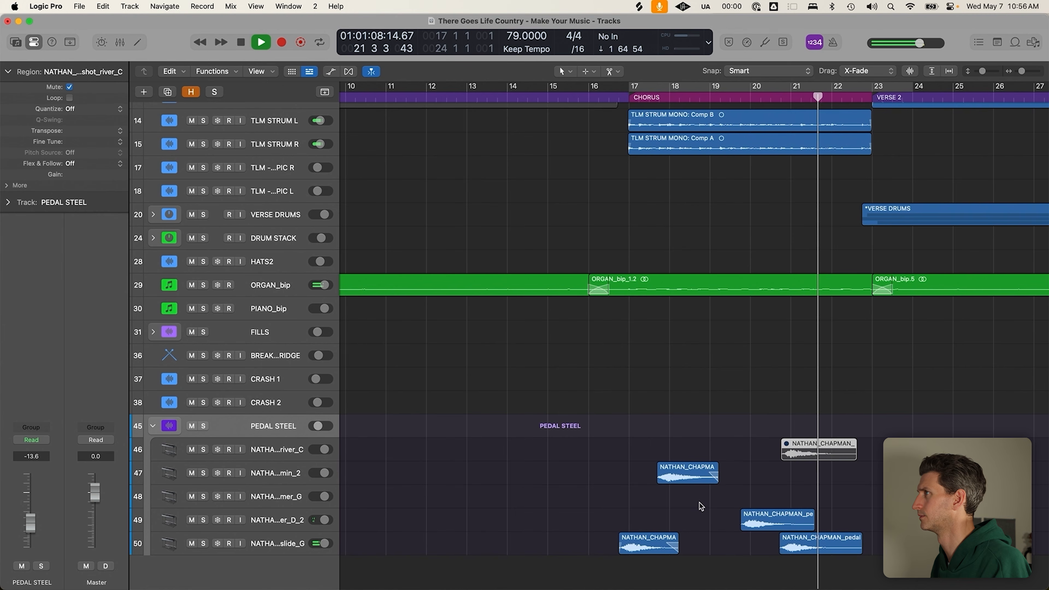
pyautogui.press('space')
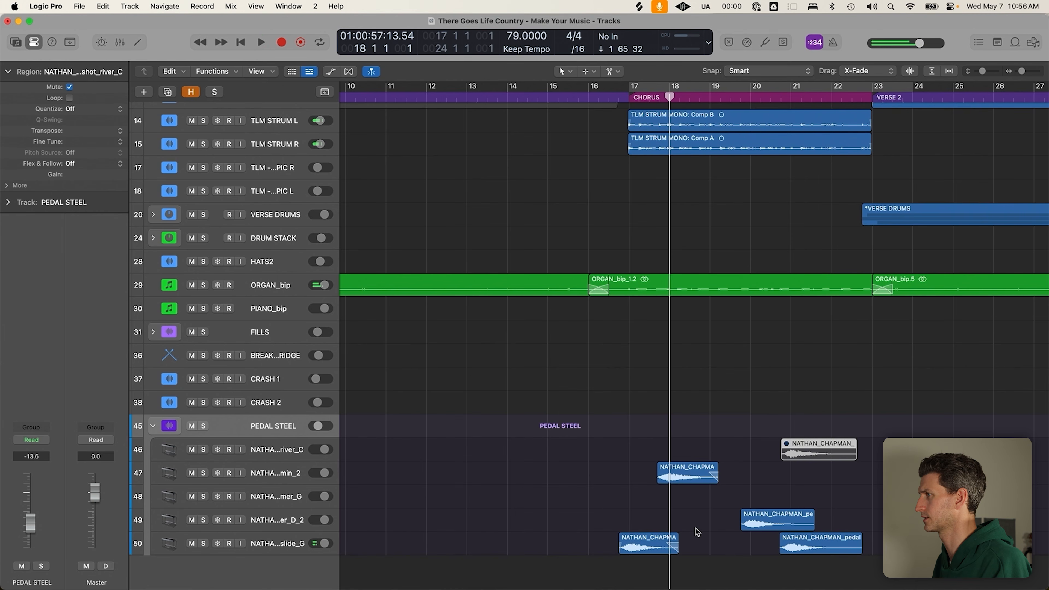
# Move the track 47 pedal steel hit later to position 18 2 4 1
pyautogui.click(696, 532)
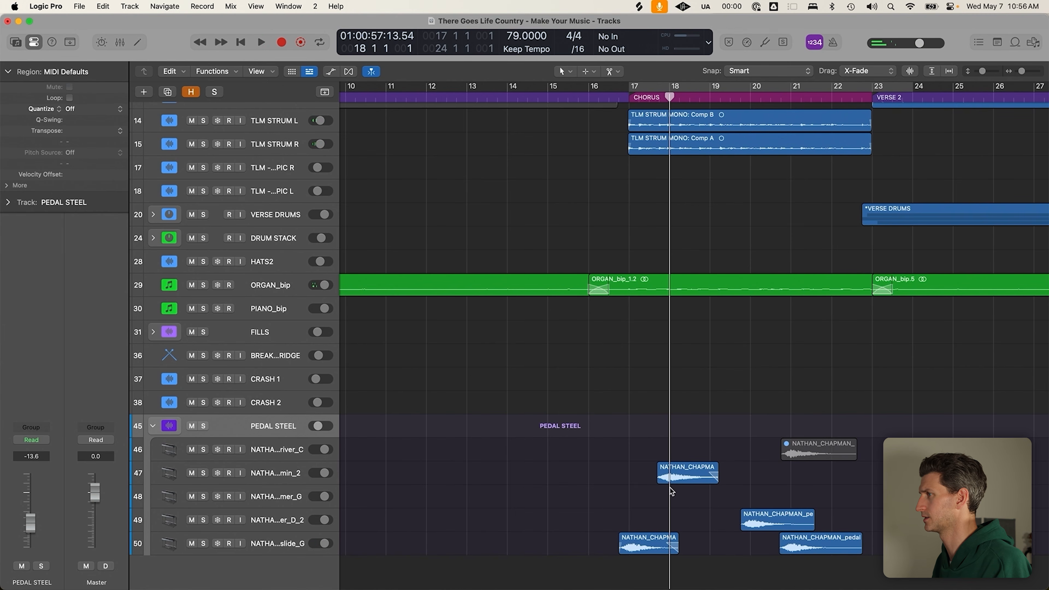
pyautogui.moveTo(697, 476); pyautogui.dragTo(734, 485)
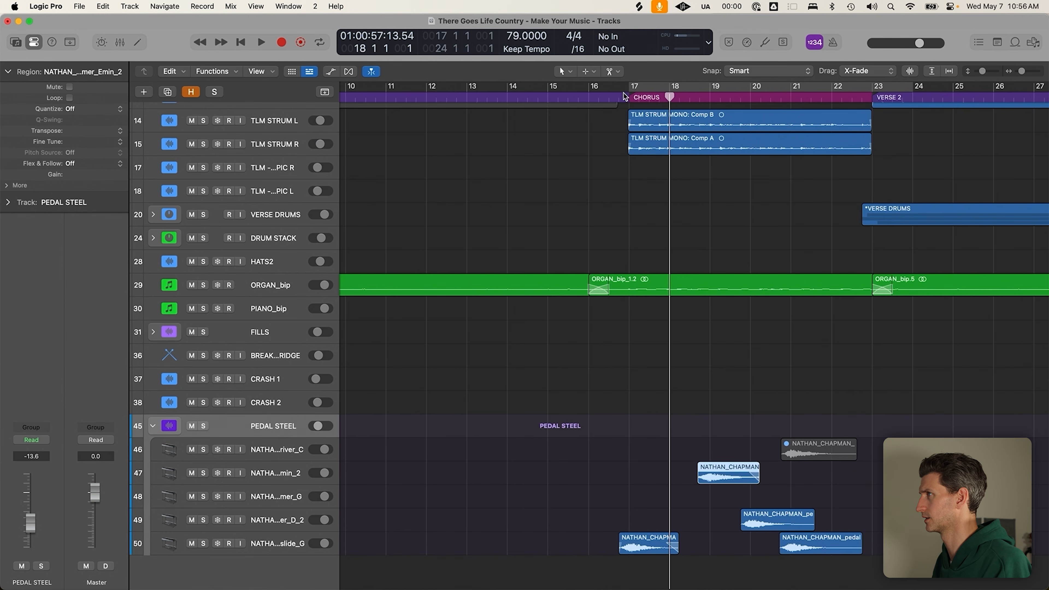
pyautogui.press(',')
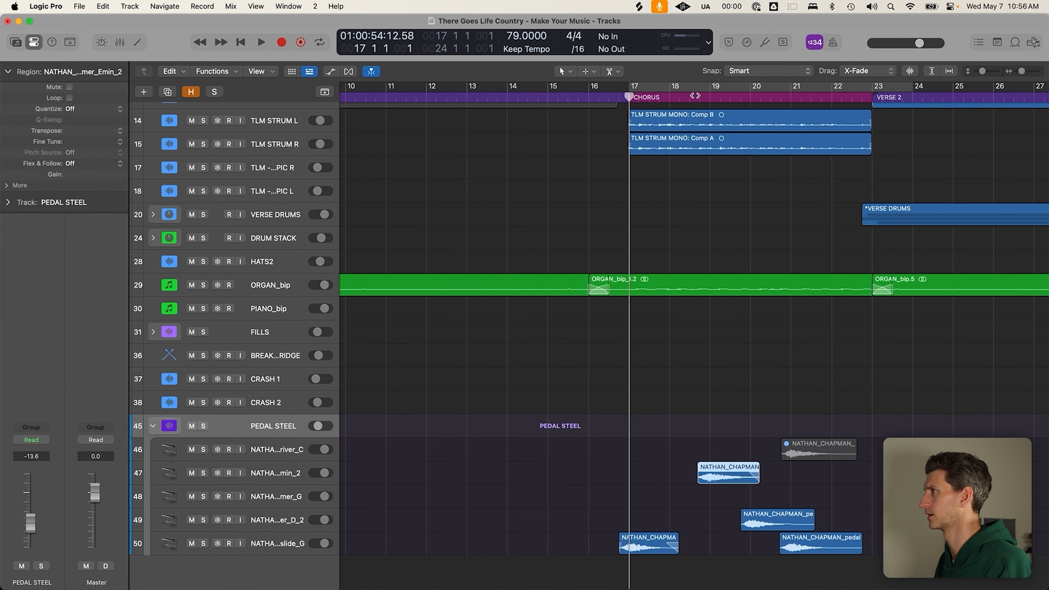
pyautogui.click(711, 96)
# Audition the pedal steel samples from bar 19, checking the track 46 and track 50 regions
pyautogui.click(771, 505)
pyautogui.click(818, 540)
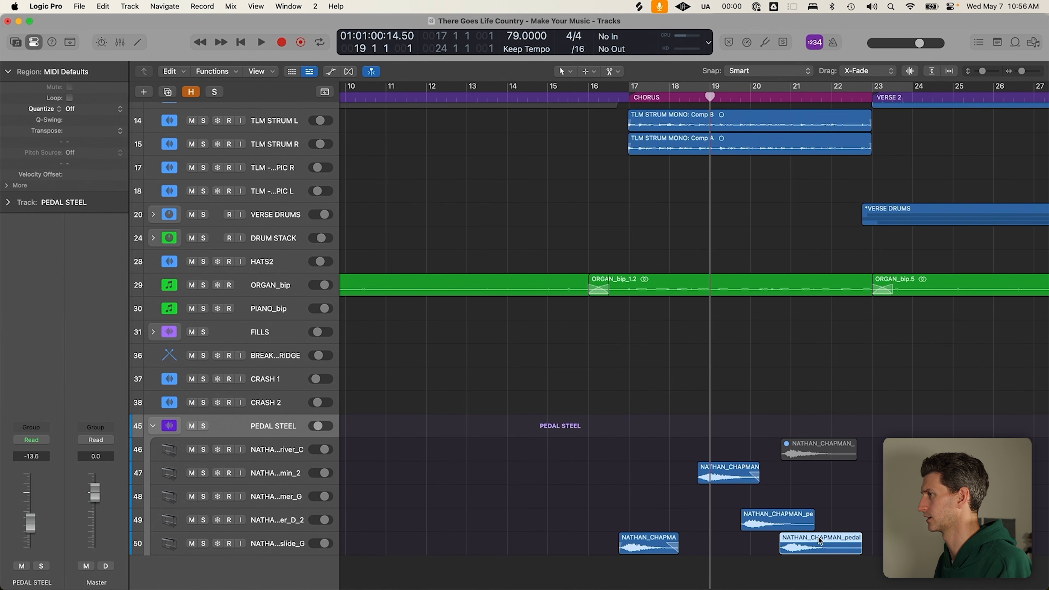
pyautogui.click(816, 449)
pyautogui.press('space')
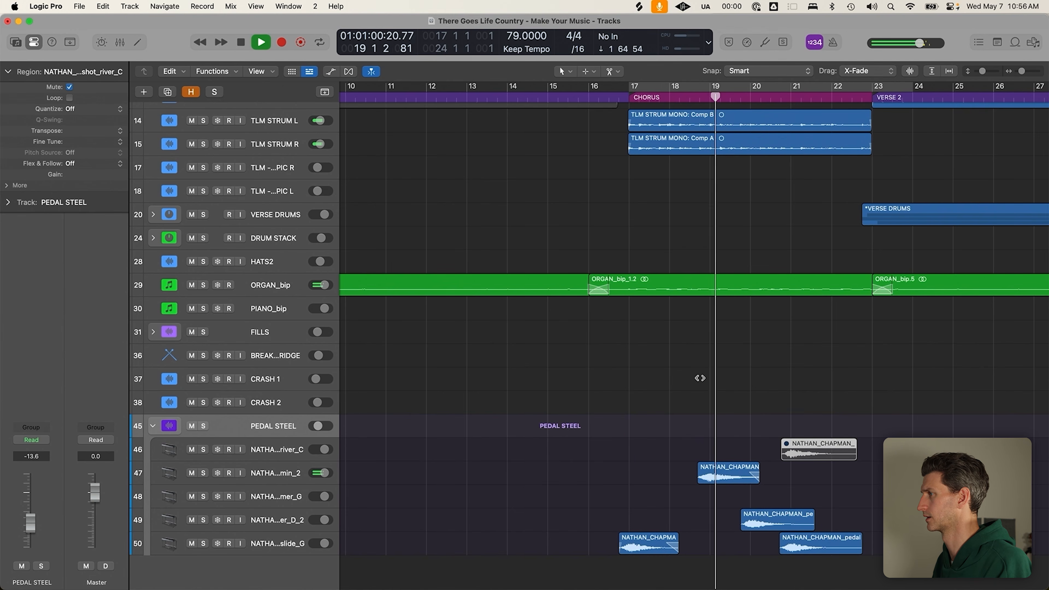
pyautogui.scroll(2, 714, 384)
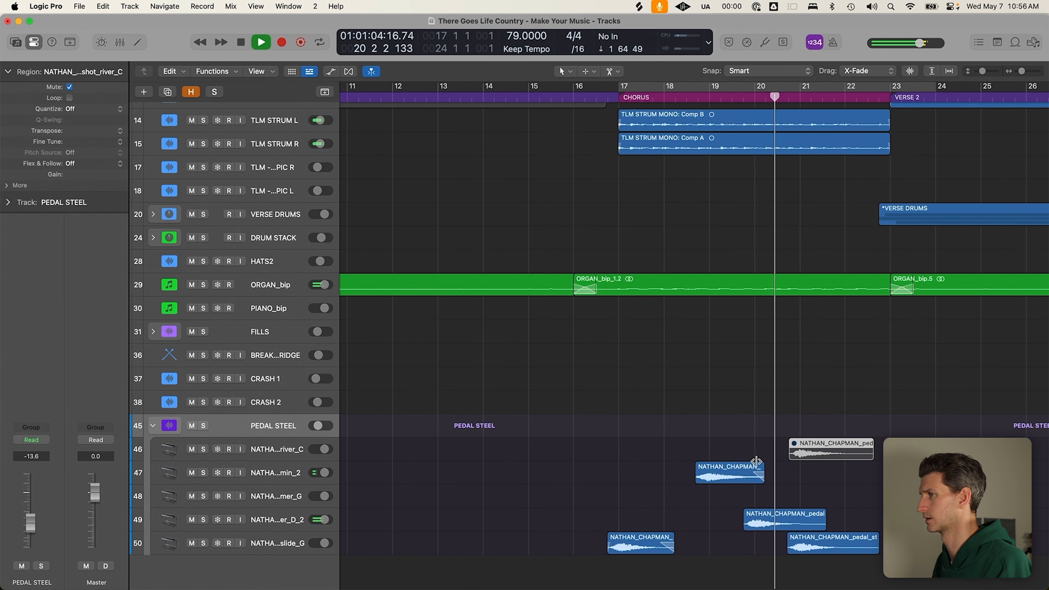
pyautogui.click(832, 462)
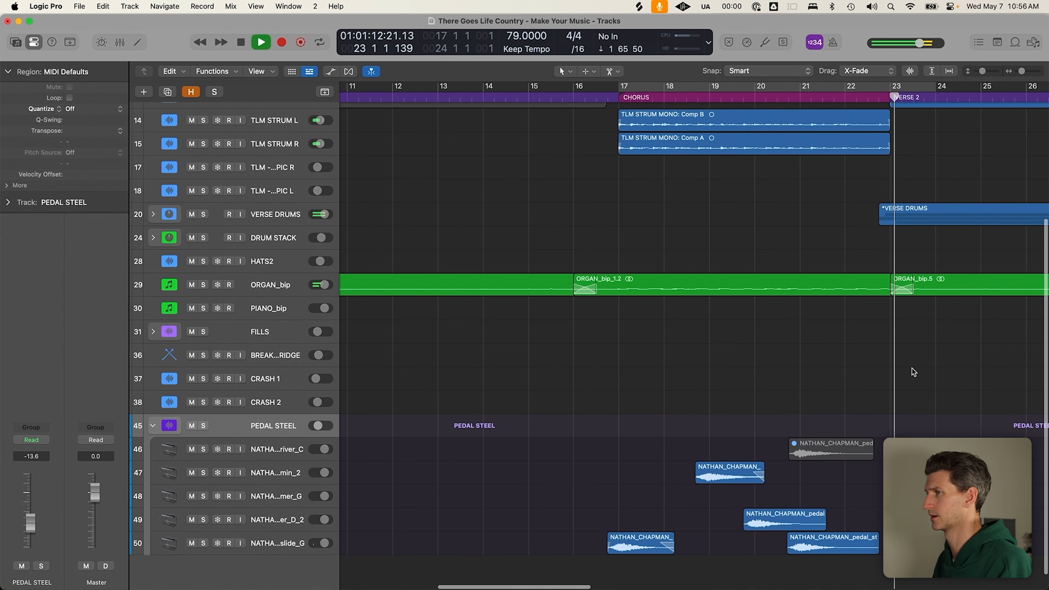
pyautogui.press('space')
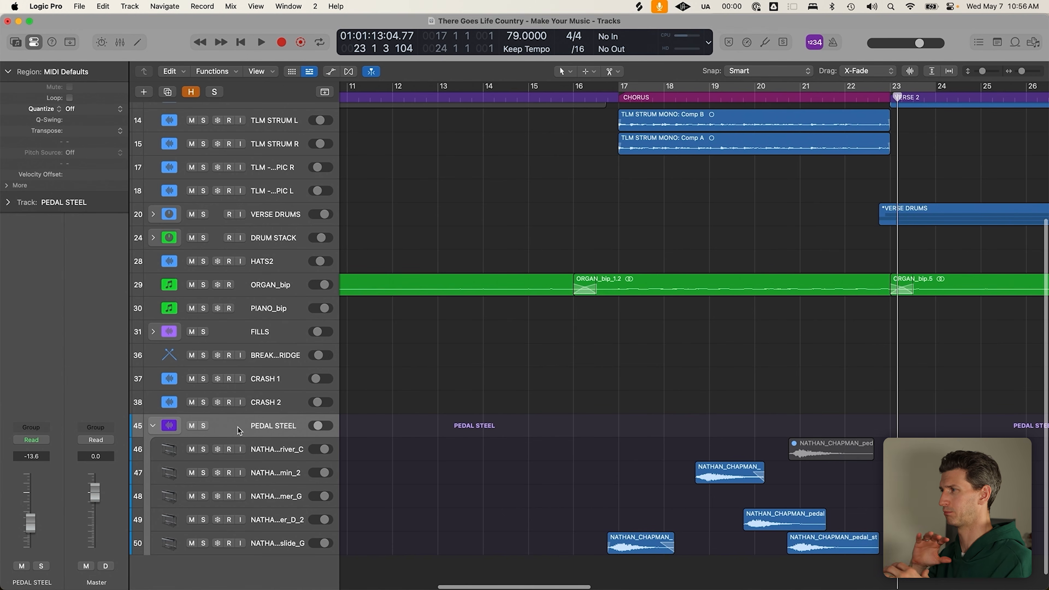
pyautogui.click(660, 549)
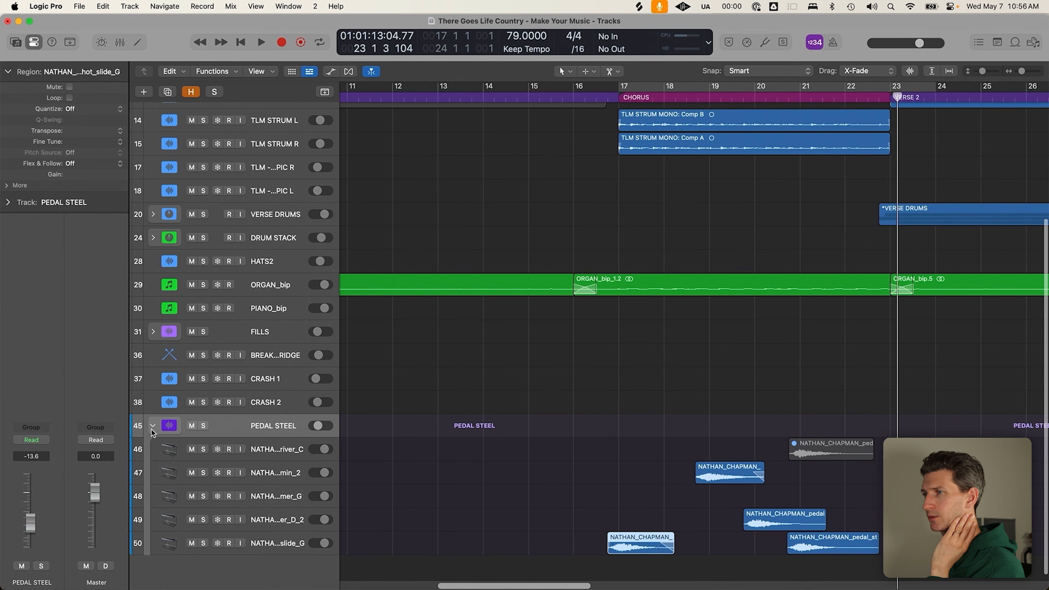
# Collapse the PEDAL STEEL stack, zoom out horizontally, and deselect the pedal steel sample
pyautogui.press('ctrl+super+Left')
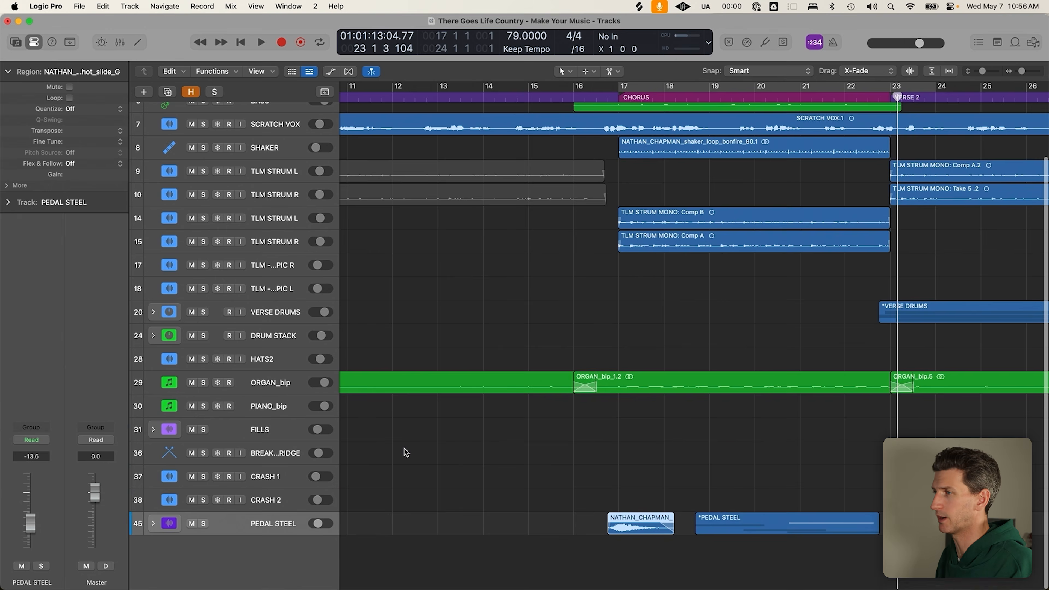
pyautogui.press('super+Left')
pyautogui.press('super+Left')
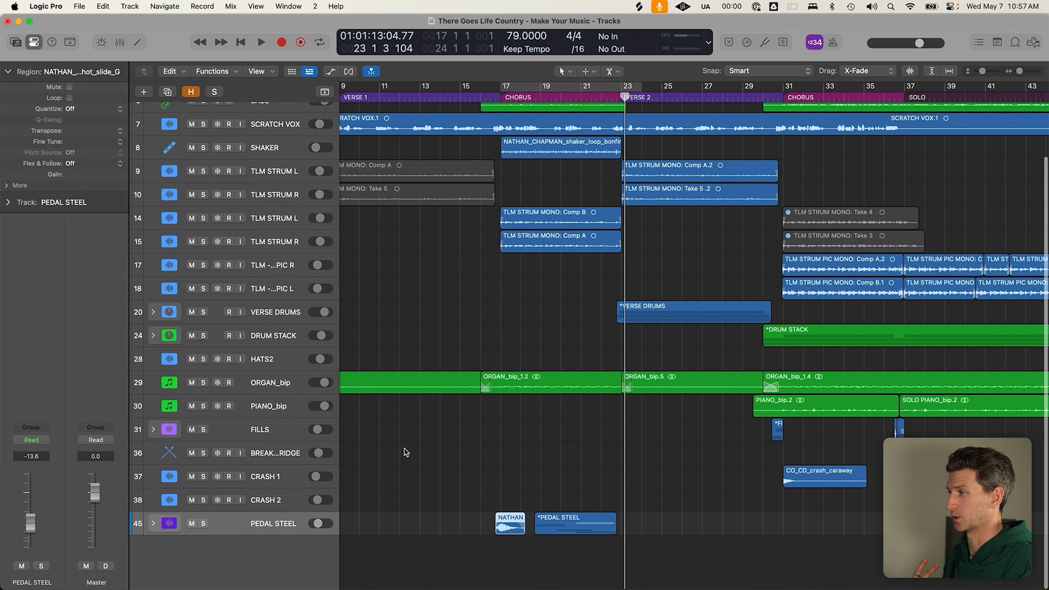
pyautogui.click(405, 450)
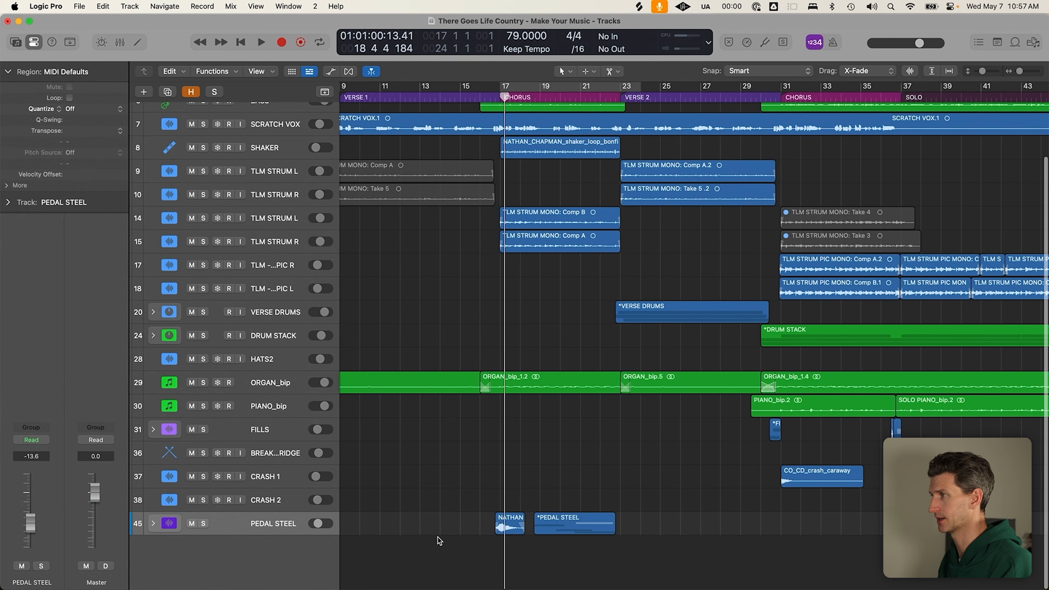
pyautogui.scroll(3, 442, 535)
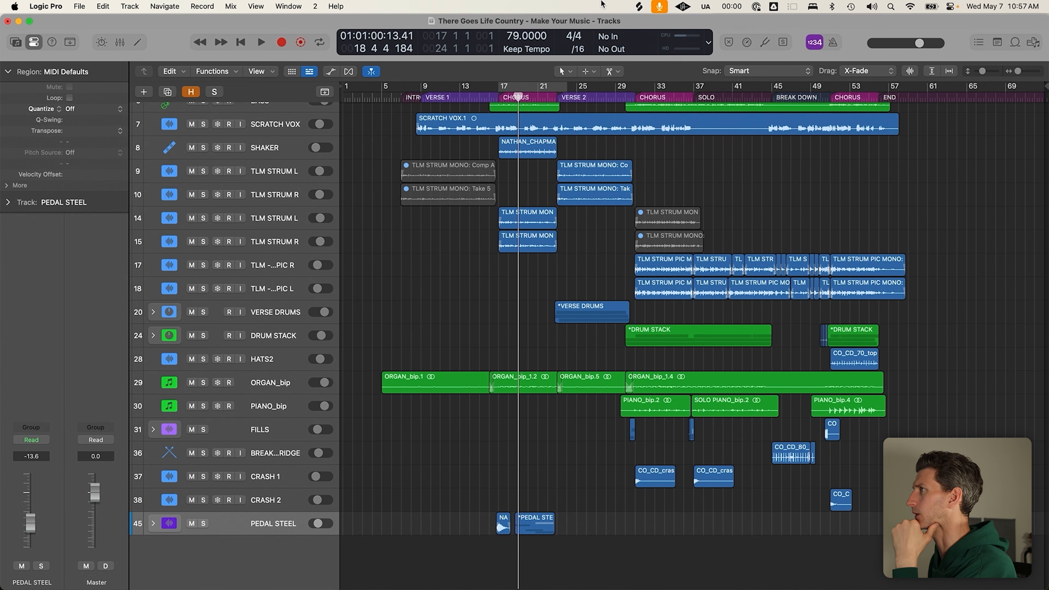
# Place the playhead at the second CHORUS with cycle off, then launch UAD Console from the UA menu
pyautogui.moveTo(697, 90); pyautogui.dragTo(761, 135)
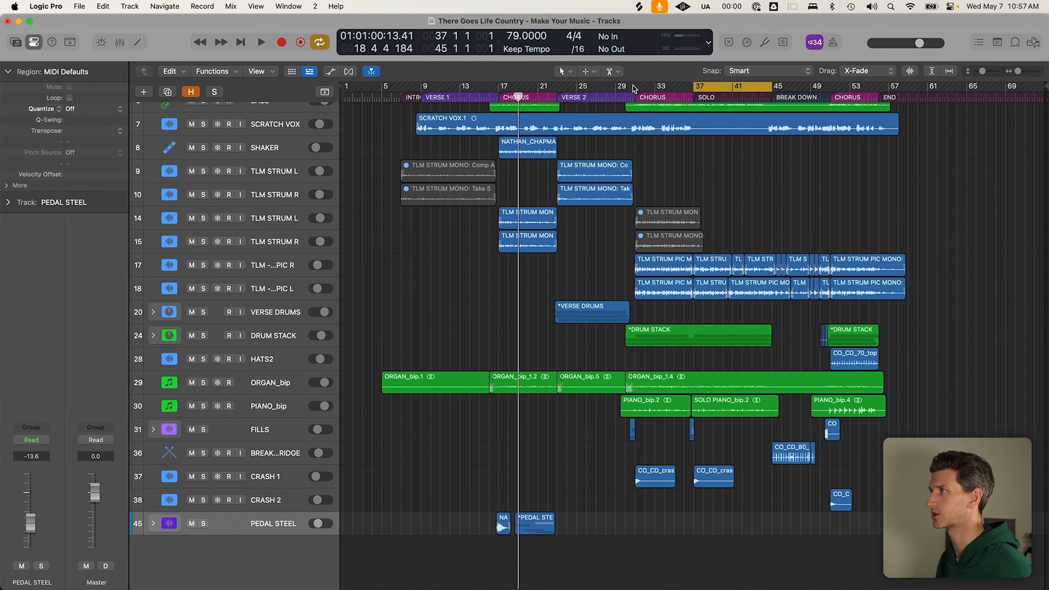
pyautogui.click(644, 105)
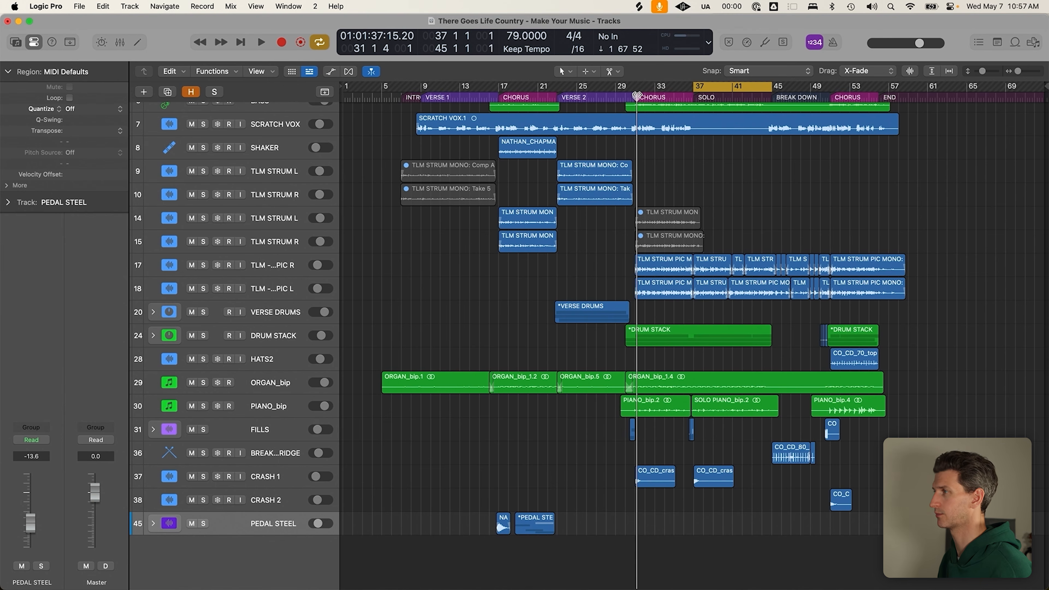
pyautogui.press('c')
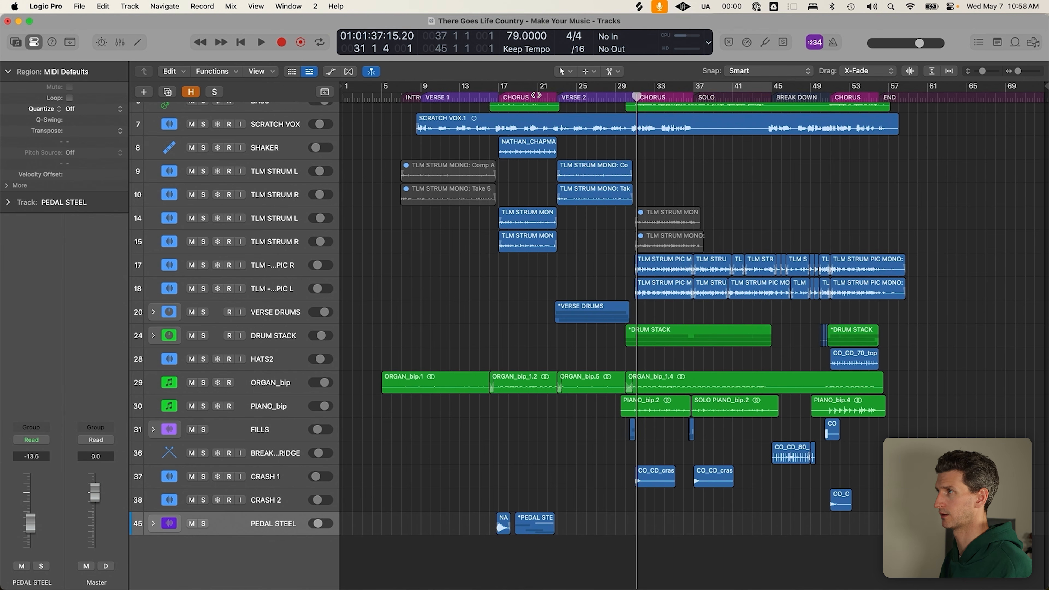
pyautogui.click(550, 97)
pyautogui.click(637, 96)
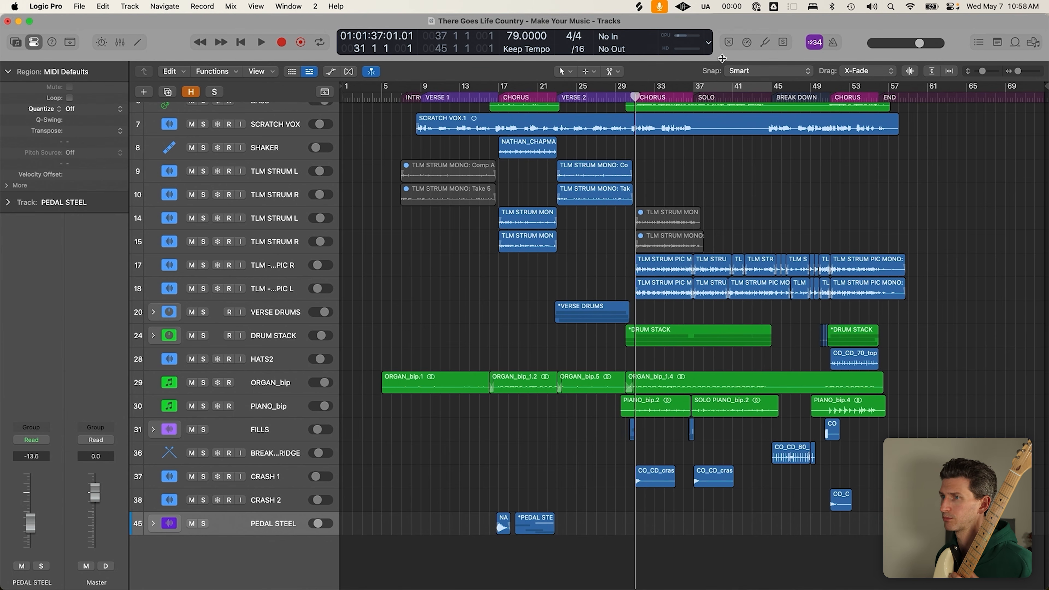
pyautogui.click(684, 7)
pyautogui.click(694, 24)
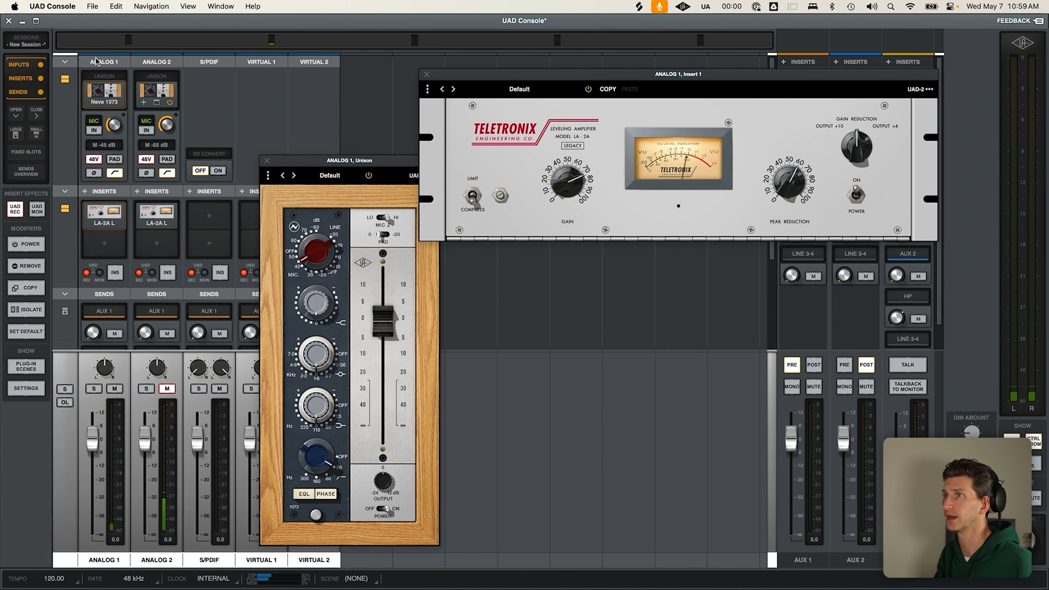
pyautogui.moveTo(387, 162); pyautogui.dragTo(369, 145)
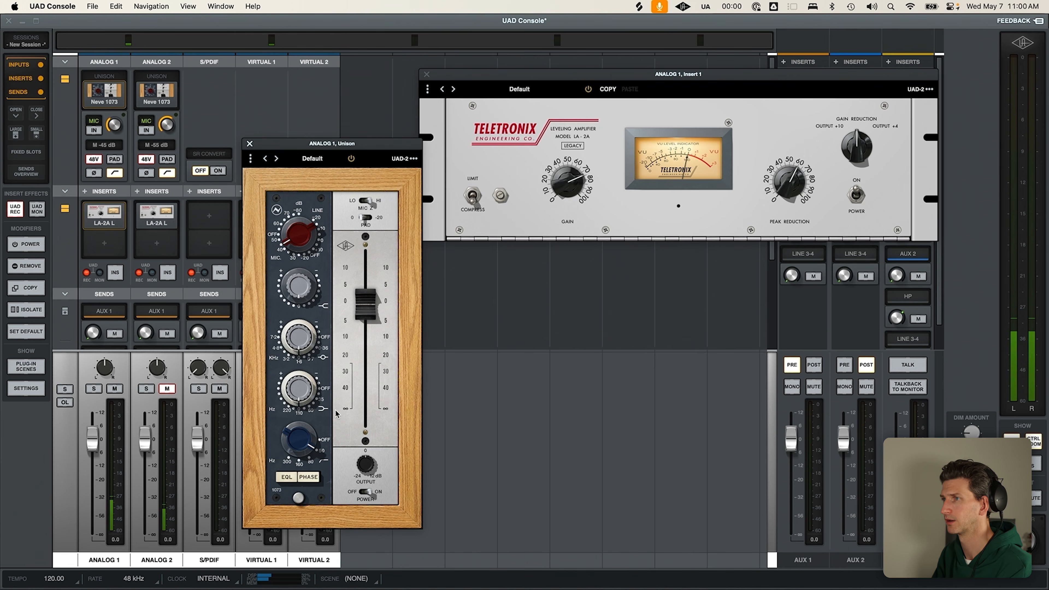
pyautogui.press('super+Tab')
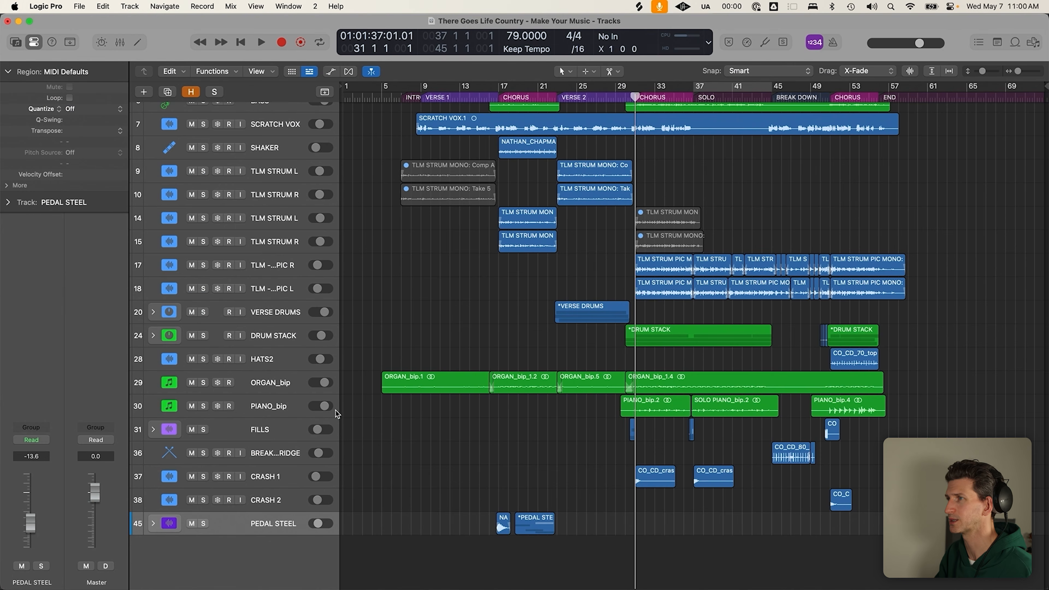
# Set the cycle range to bars 36–46, add new audio track Audio 46, and record-arm it
pyautogui.click(723, 81)
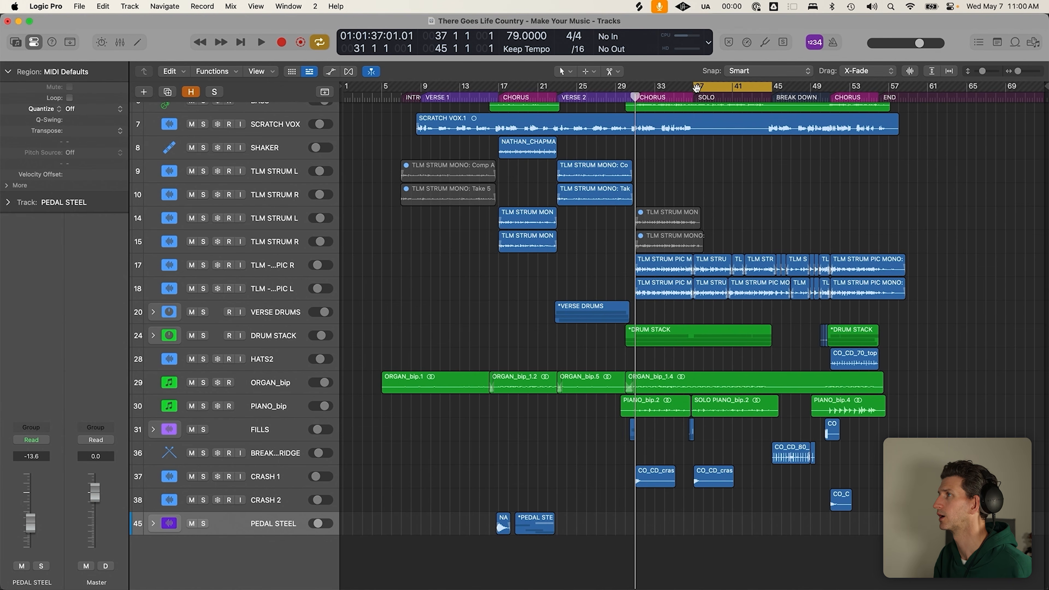
pyautogui.moveTo(683, 85); pyautogui.dragTo(785, 85)
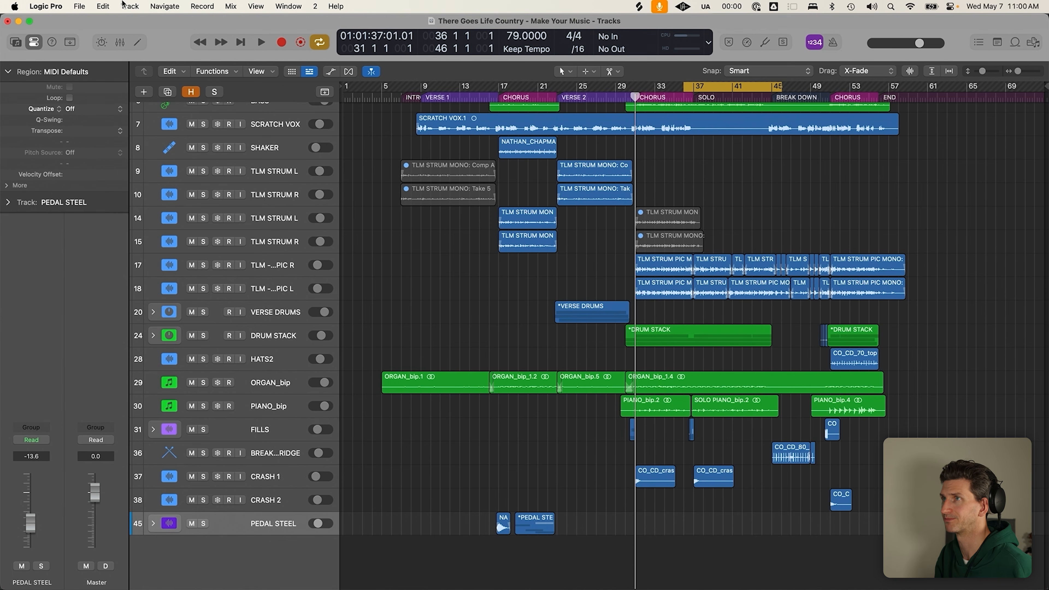
pyautogui.click(130, 6)
pyautogui.click(156, 31)
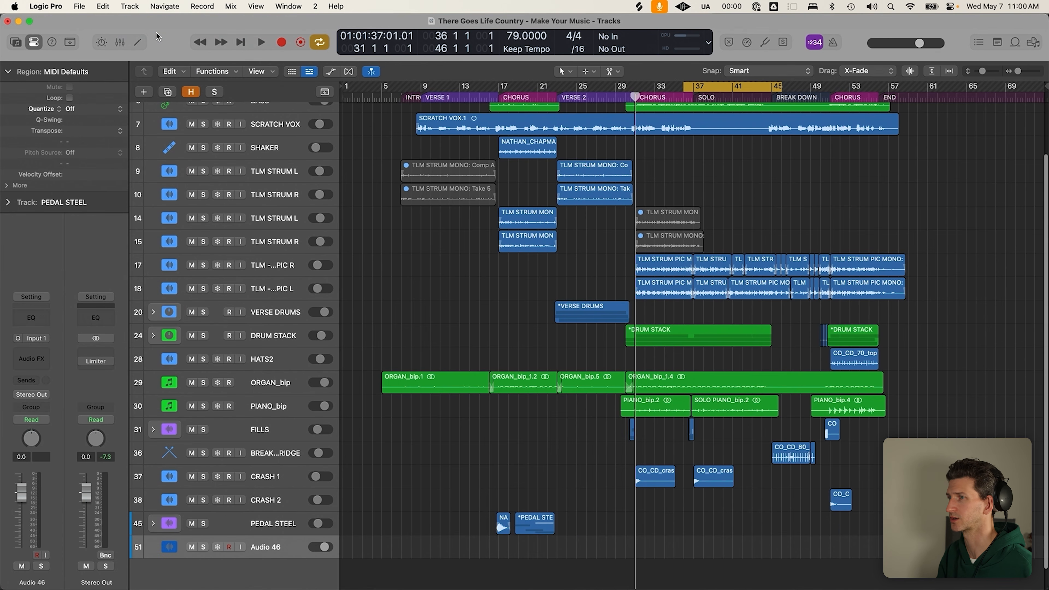
pyautogui.click(230, 547)
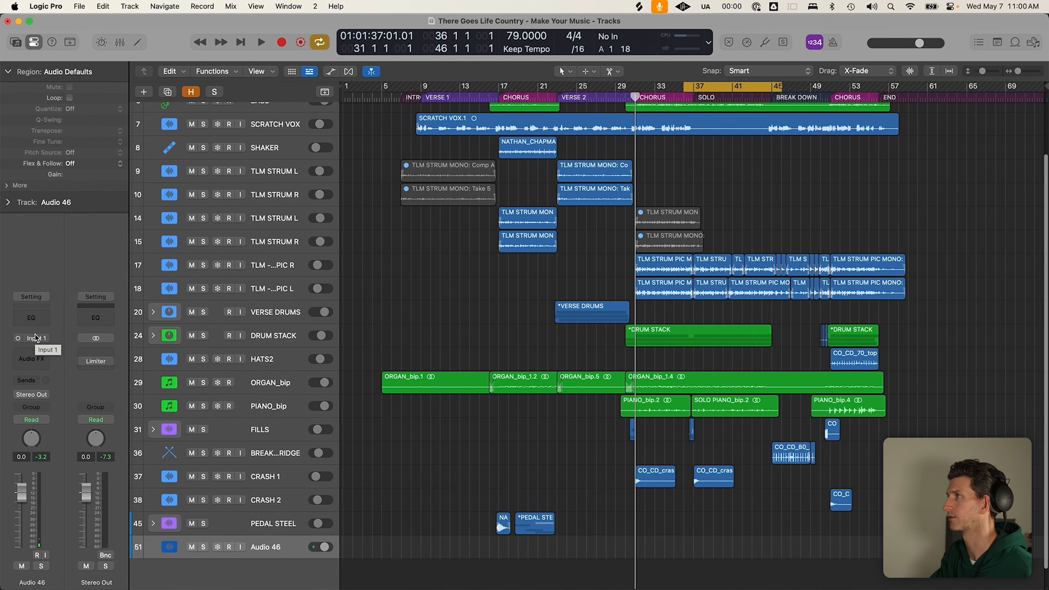
# Record two takes on Audio 46 over the solo section, turning cycle off, then collapse the take folder
pyautogui.press('r')
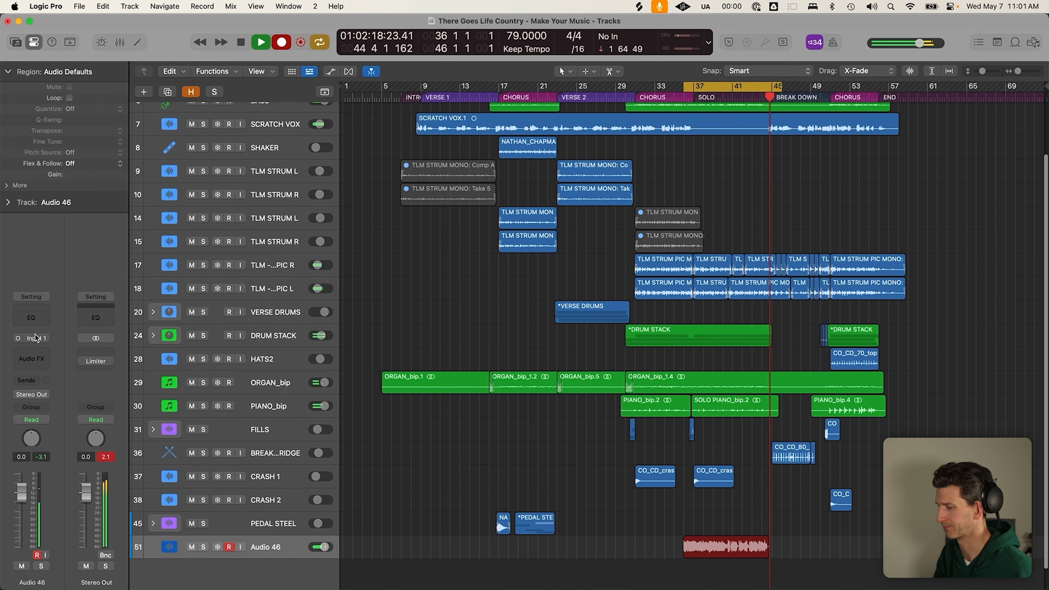
pyautogui.press('space')
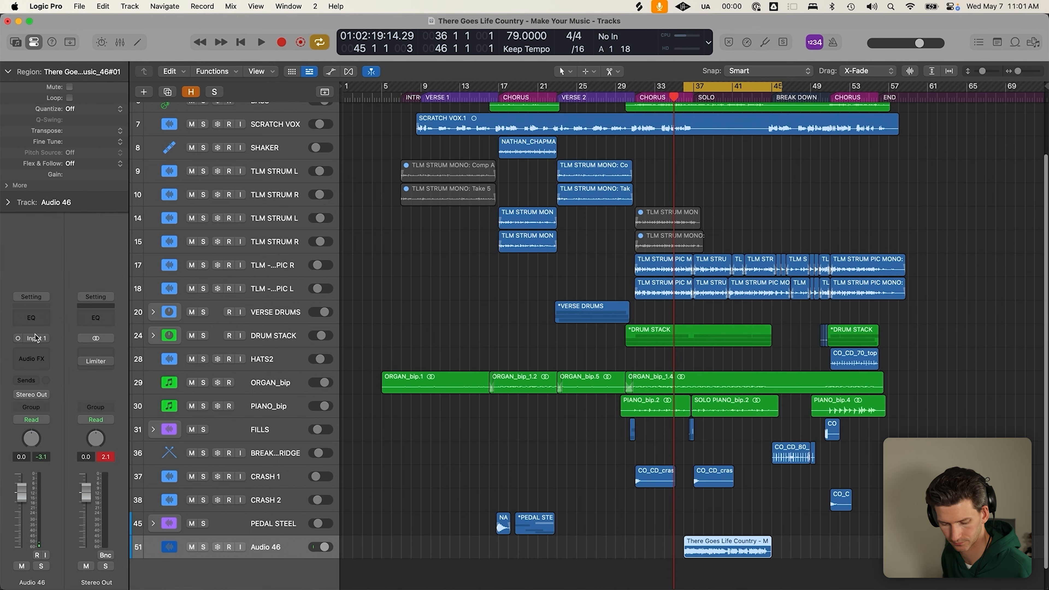
pyautogui.press('r')
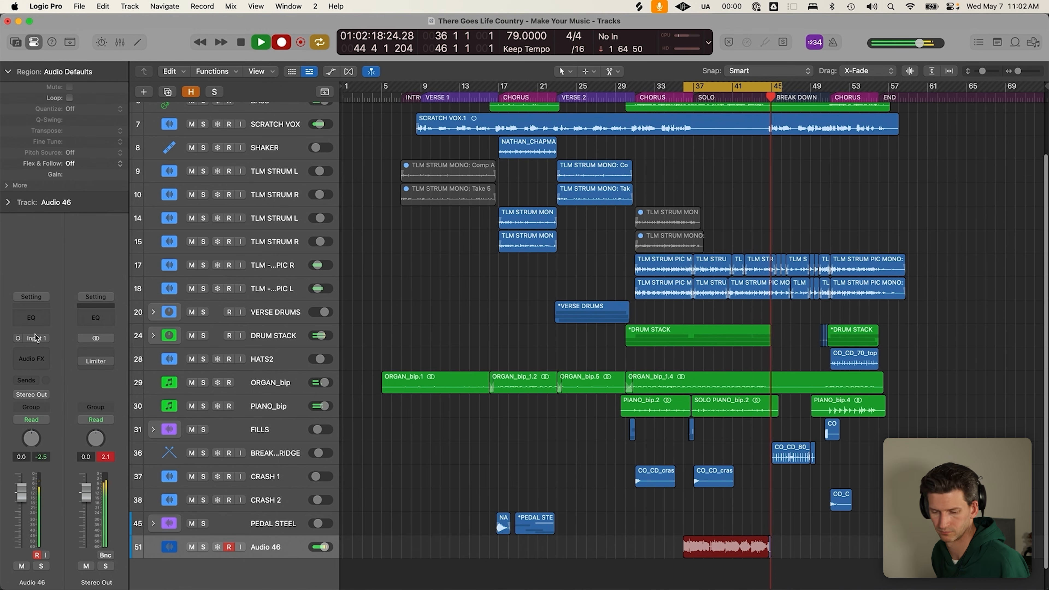
pyautogui.press('c')
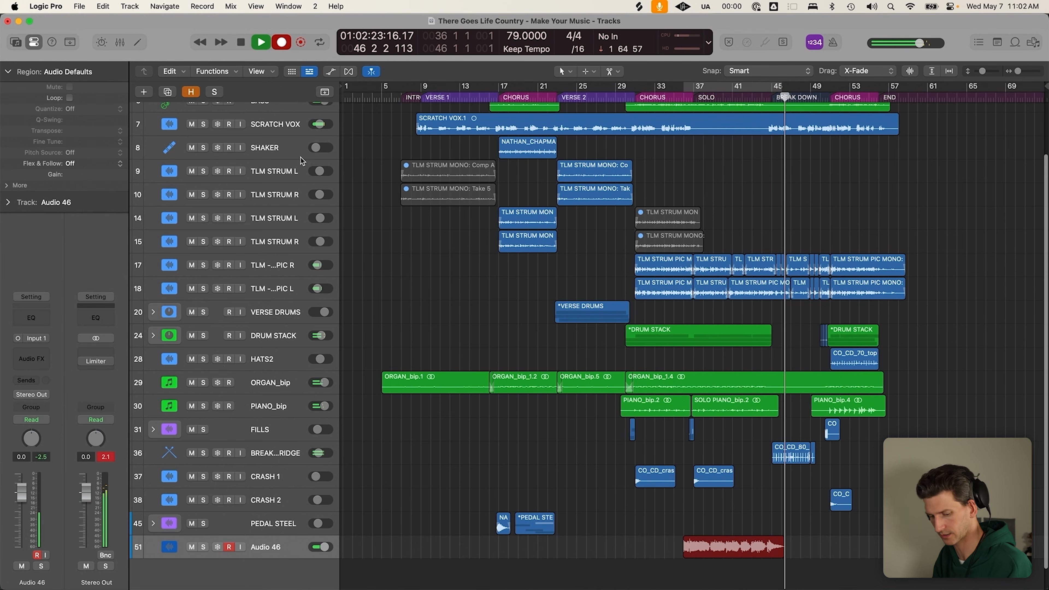
pyautogui.press('space')
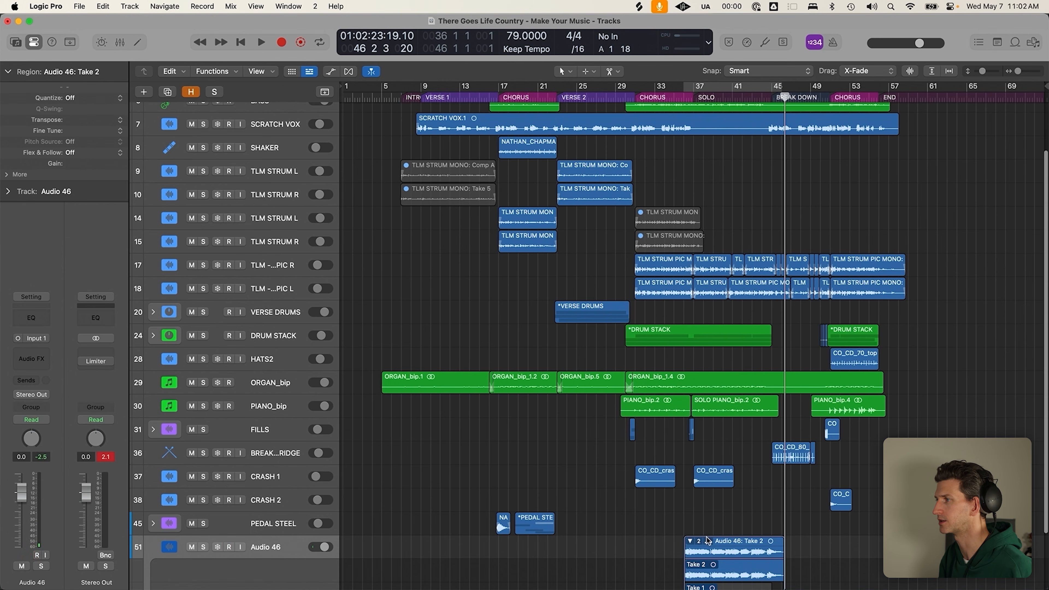
pyautogui.click(689, 542)
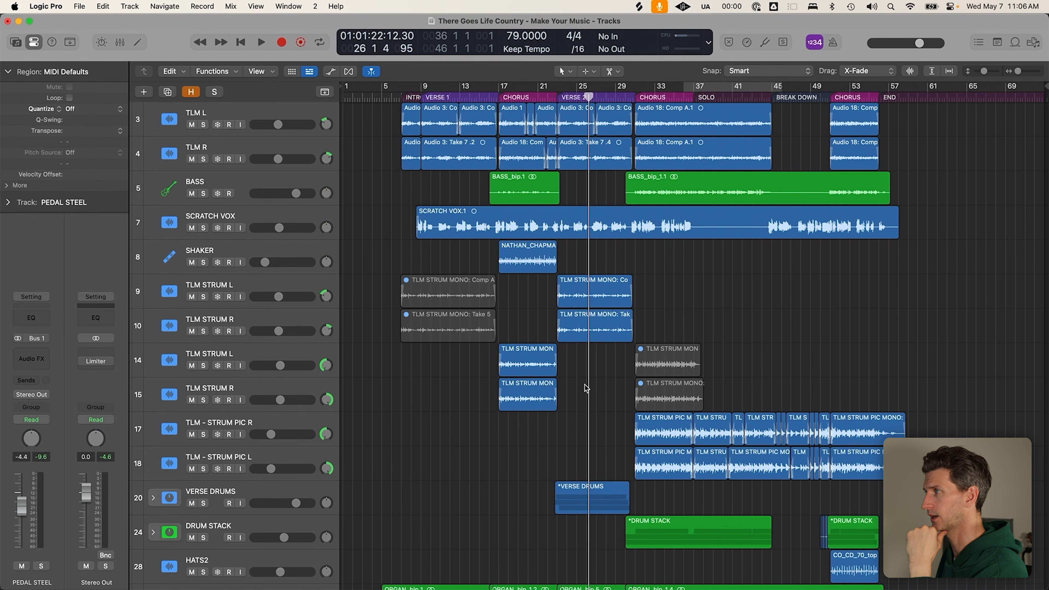
pyautogui.scroll(-10, 591, 379)
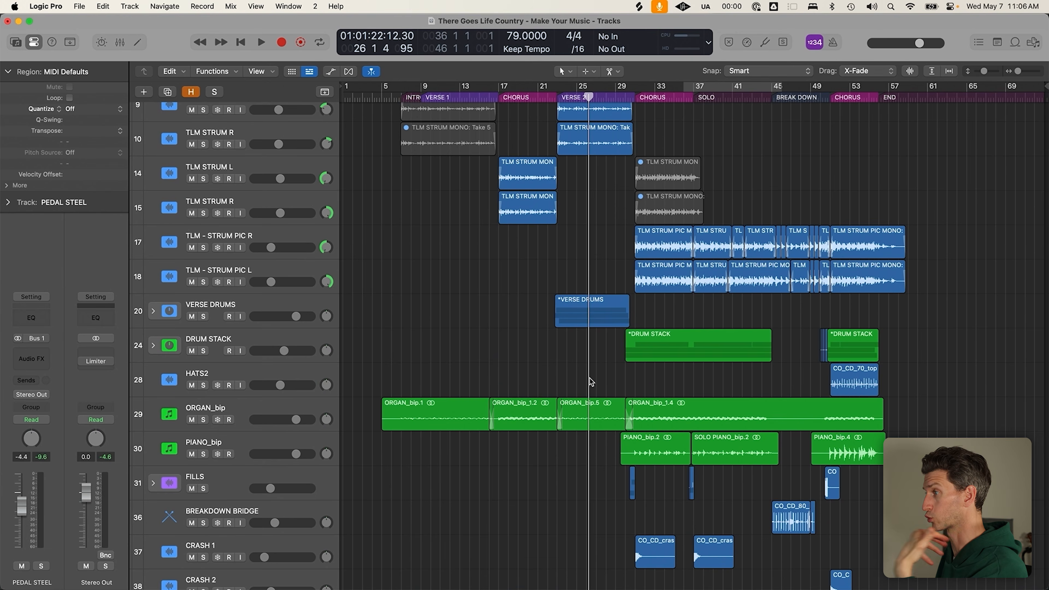
pyautogui.scroll(-1, 578, 413)
pyautogui.scroll(-3, 539, 474)
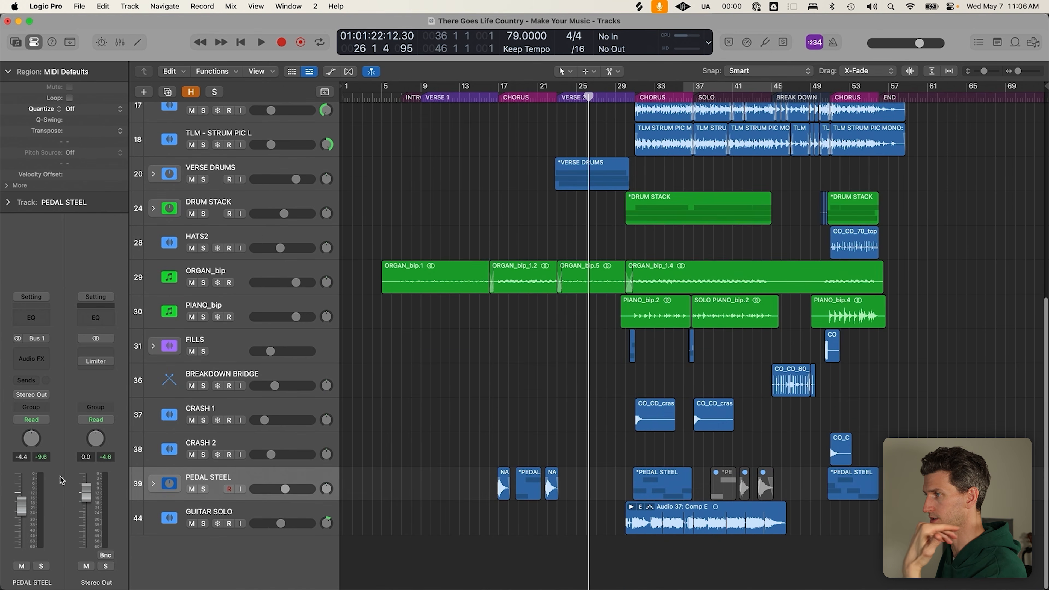
pyautogui.click(280, 484)
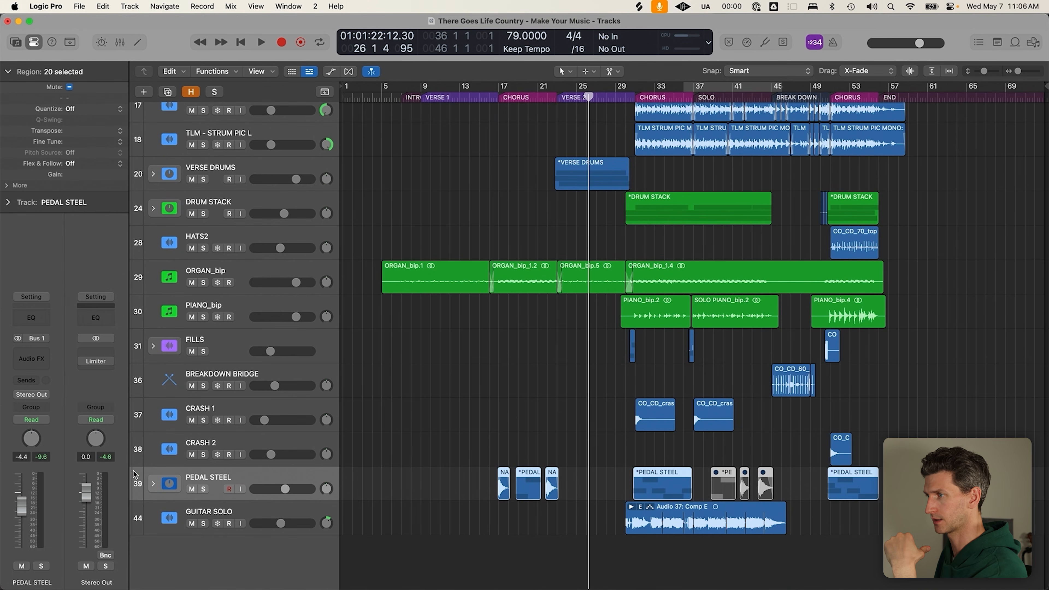
pyautogui.click(153, 487)
pyautogui.scroll(-4, 180, 376)
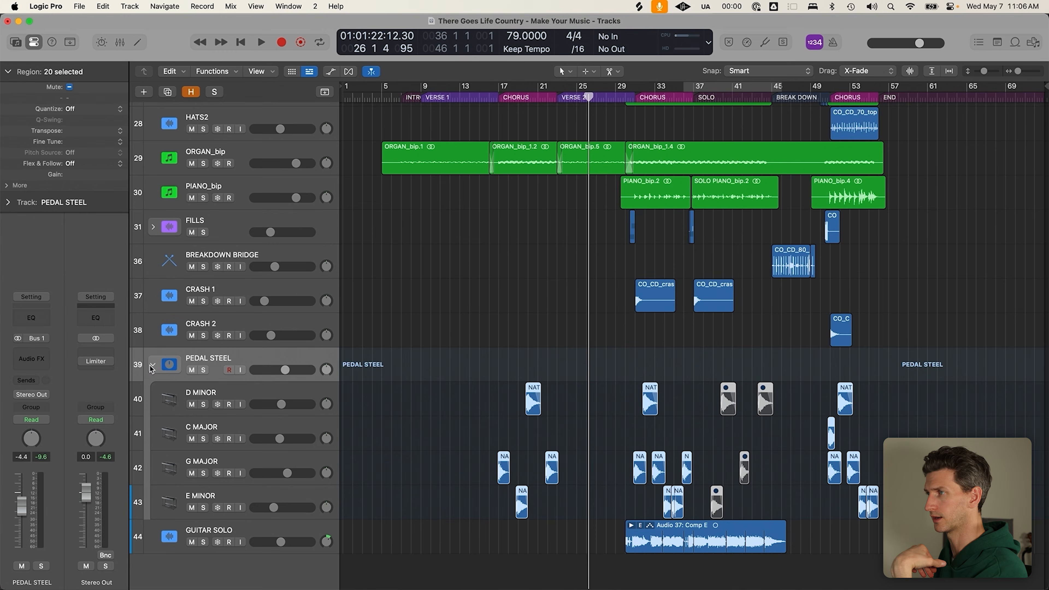
pyautogui.click(153, 364)
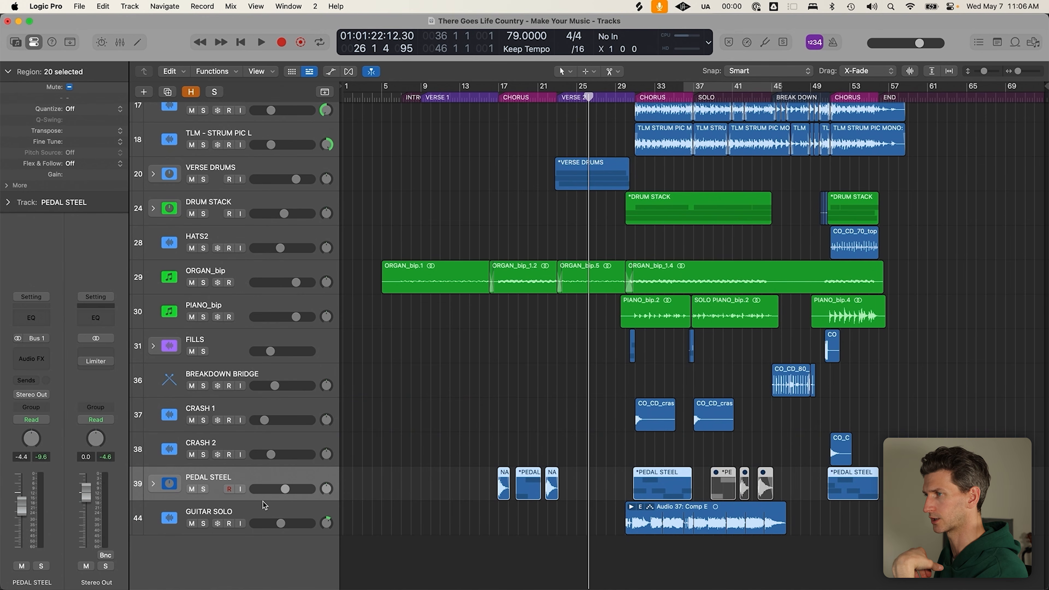
pyautogui.click(685, 513)
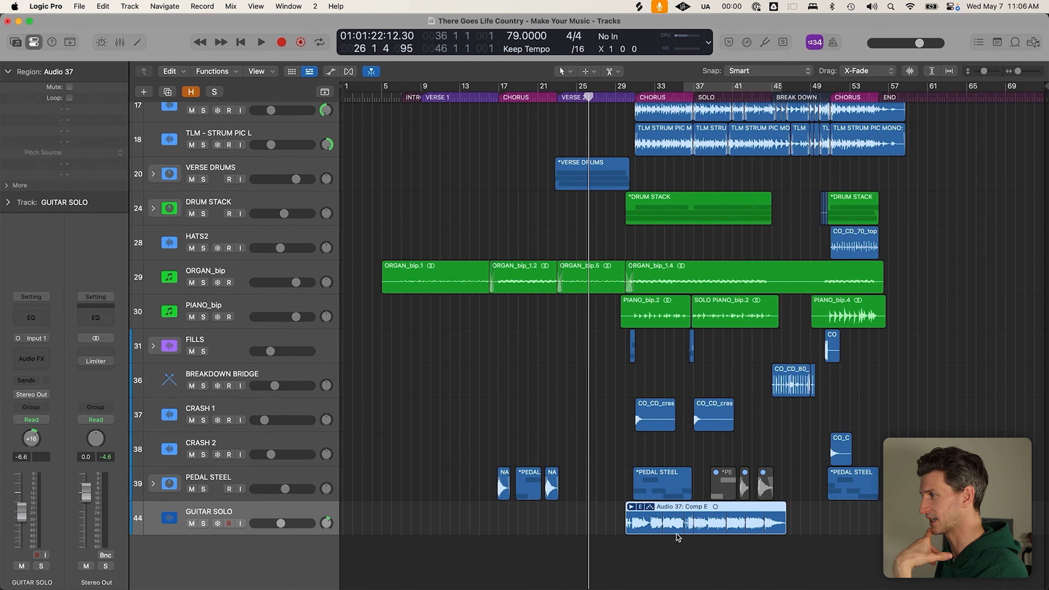
pyautogui.click(697, 537)
pyautogui.click(717, 515)
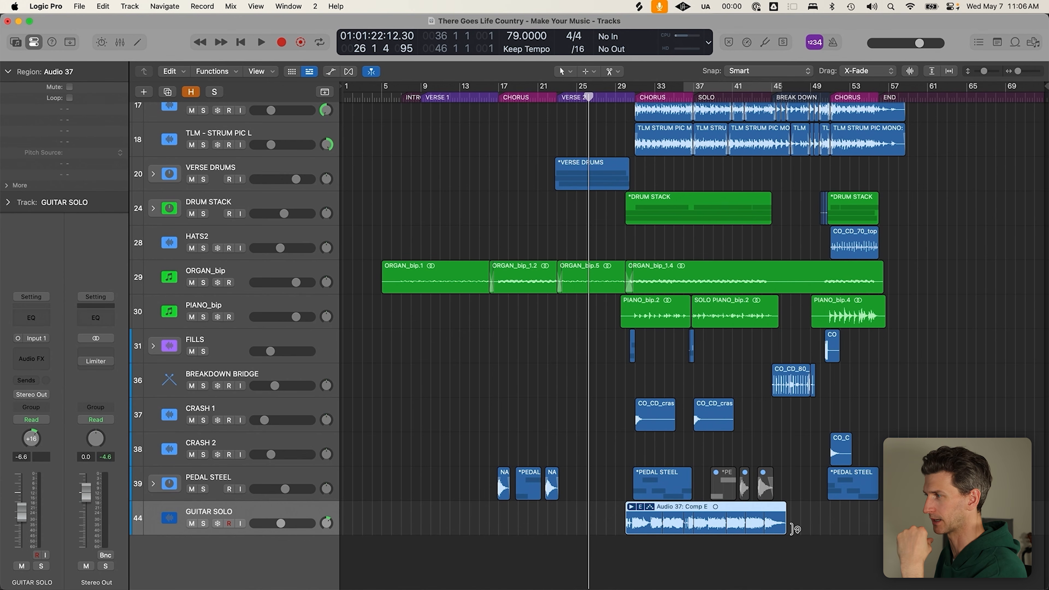
pyautogui.click(800, 529)
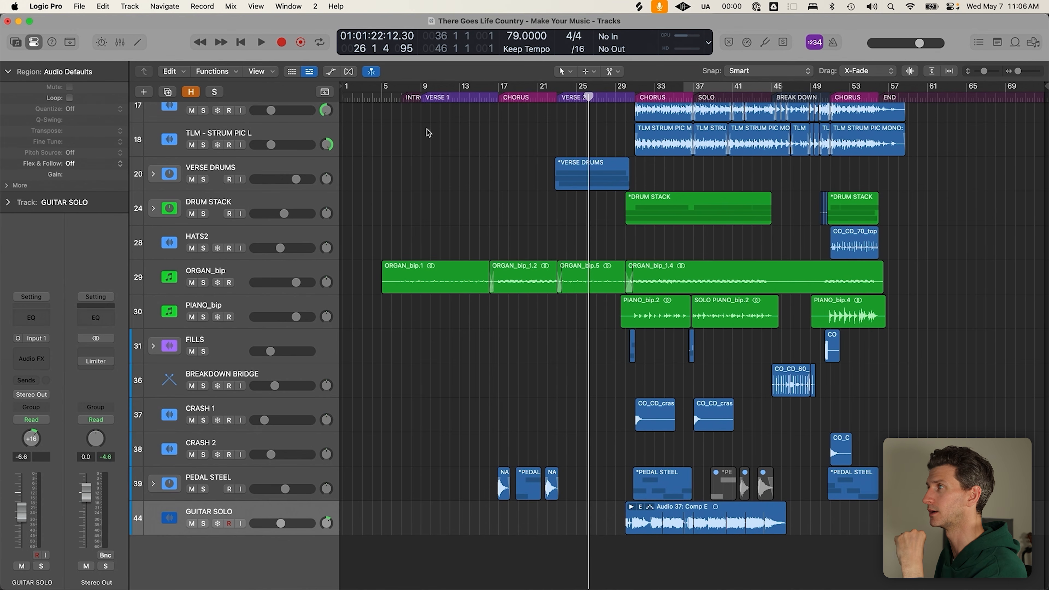
pyautogui.click(429, 98)
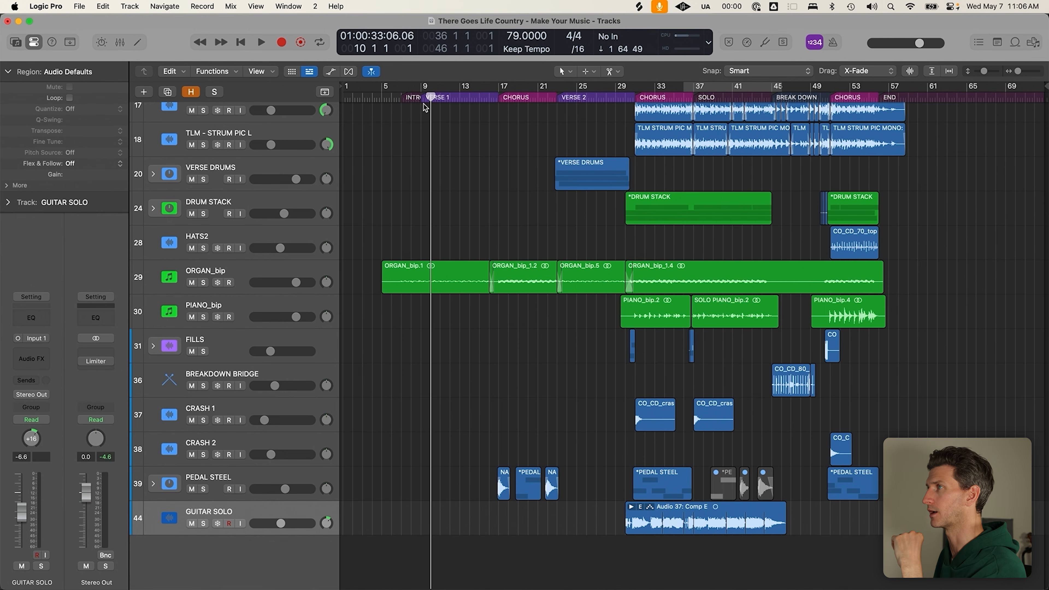
pyautogui.scroll(1, 318, 282)
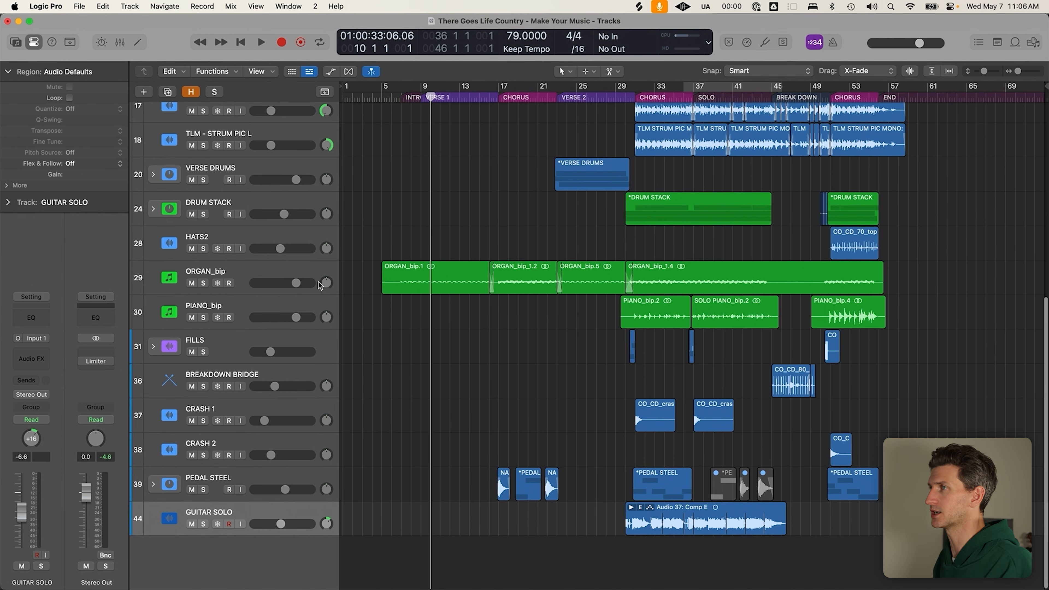
pyautogui.scroll(10, 319, 283)
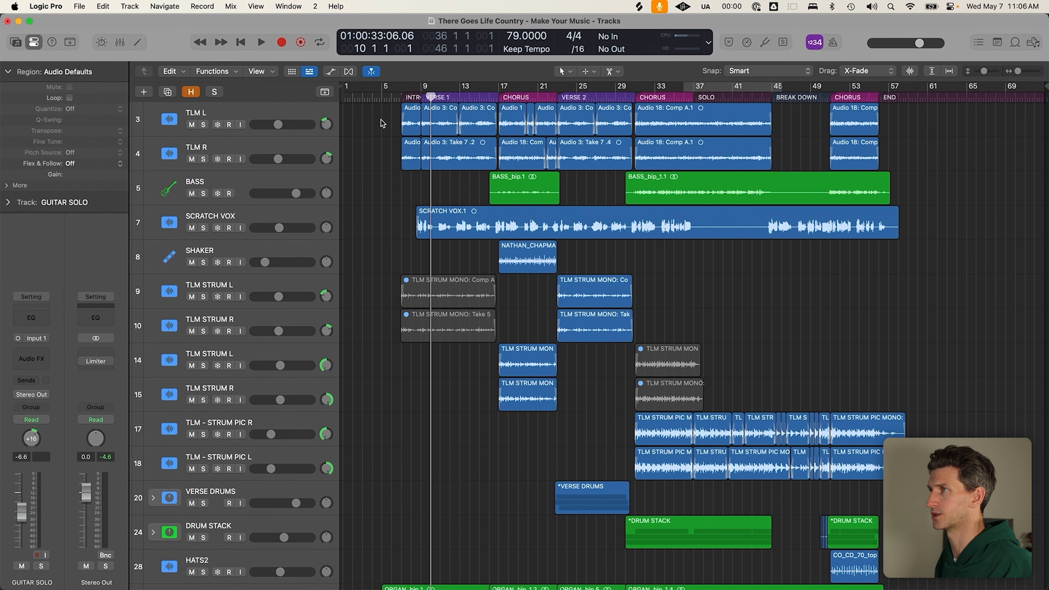
# Join the TLM L regions into one and delete the muted strum regions on tracks 9, 10, 14 and 15
pyautogui.moveTo(382, 123); pyautogui.dragTo(894, 125)
pyautogui.press('space')
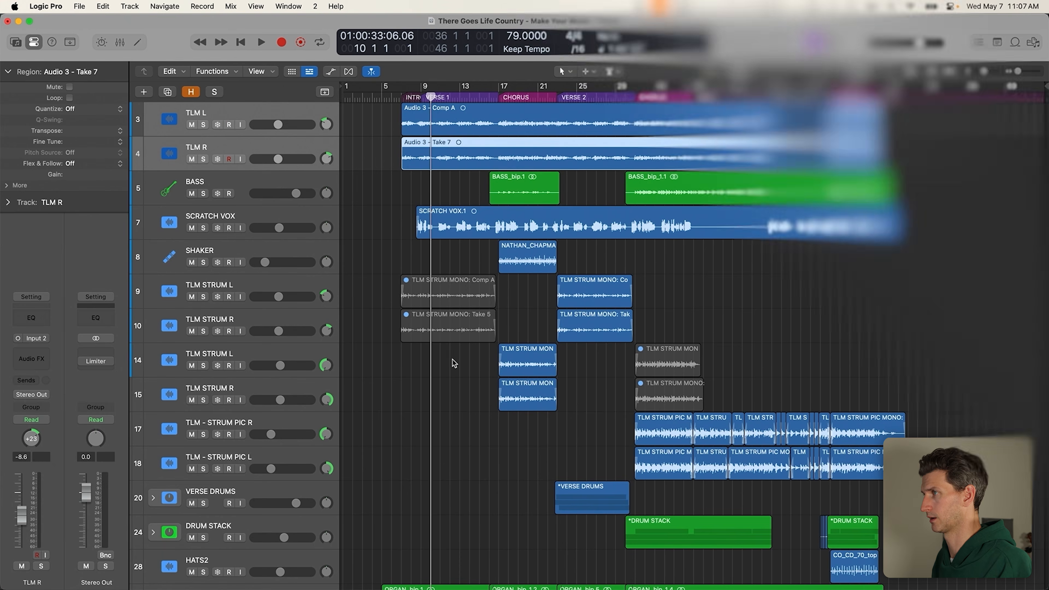
pyautogui.press('Delete')
pyautogui.moveTo(727, 323); pyautogui.dragTo(636, 411)
pyautogui.press('Delete')
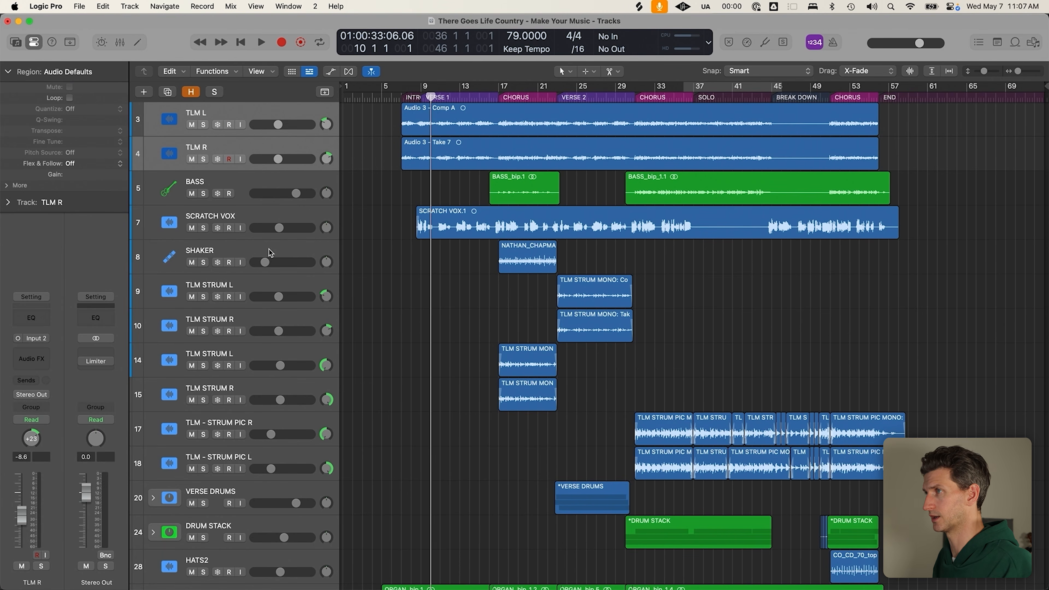
# Move the tracks TLM STRUM L through TLM - STRUM PIC L up beneath TLM R
pyautogui.click(270, 251)
pyautogui.click(308, 288)
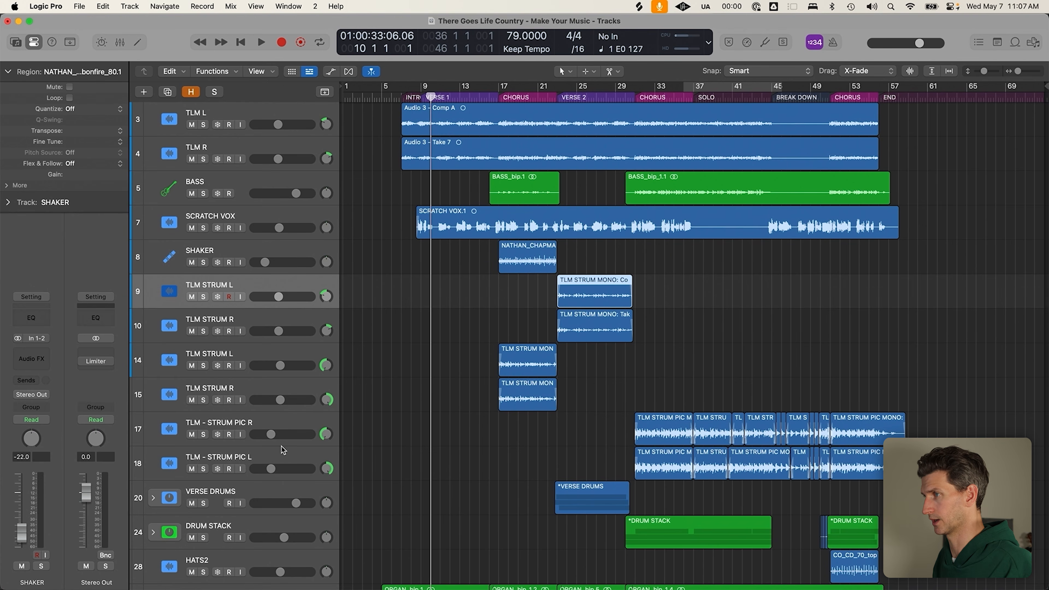
pyautogui.keyDown('shift'); pyautogui.click(289, 420); pyautogui.keyUp('shift')
pyautogui.moveTo(292, 274); pyautogui.dragTo(282, 173)
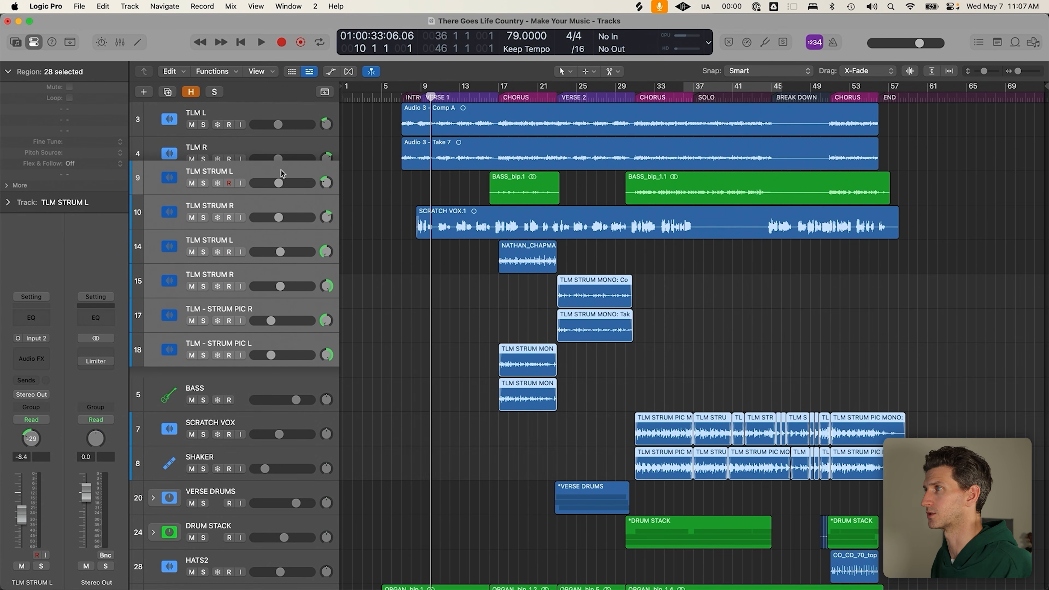
pyautogui.click(370, 230)
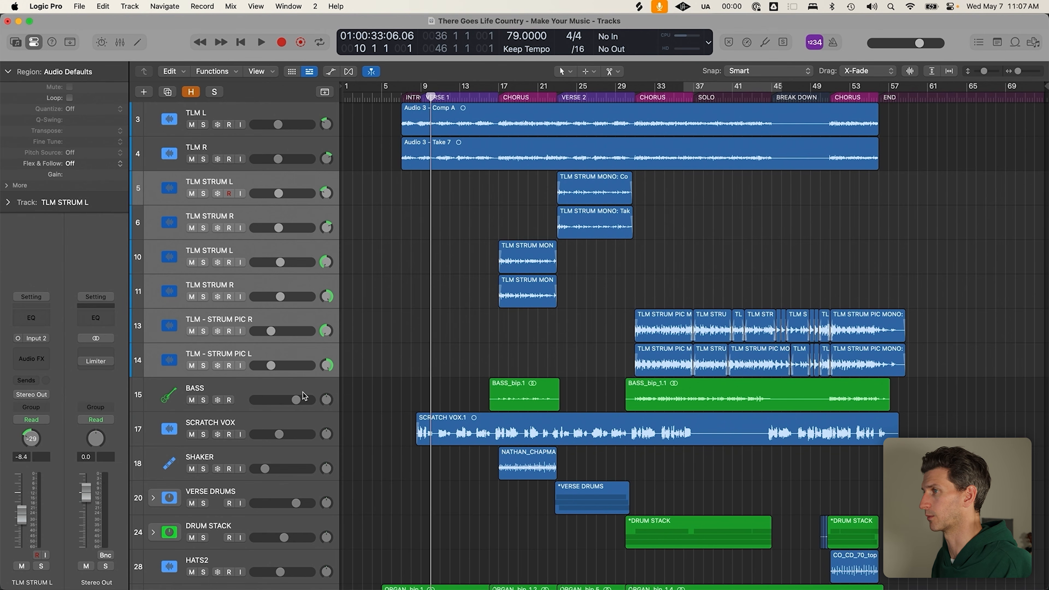
# Select the BASS track, then the SHAKER track, now track 23 between VERSE DRUMS and DRUM STACK
pyautogui.scroll(-1, 329, 392)
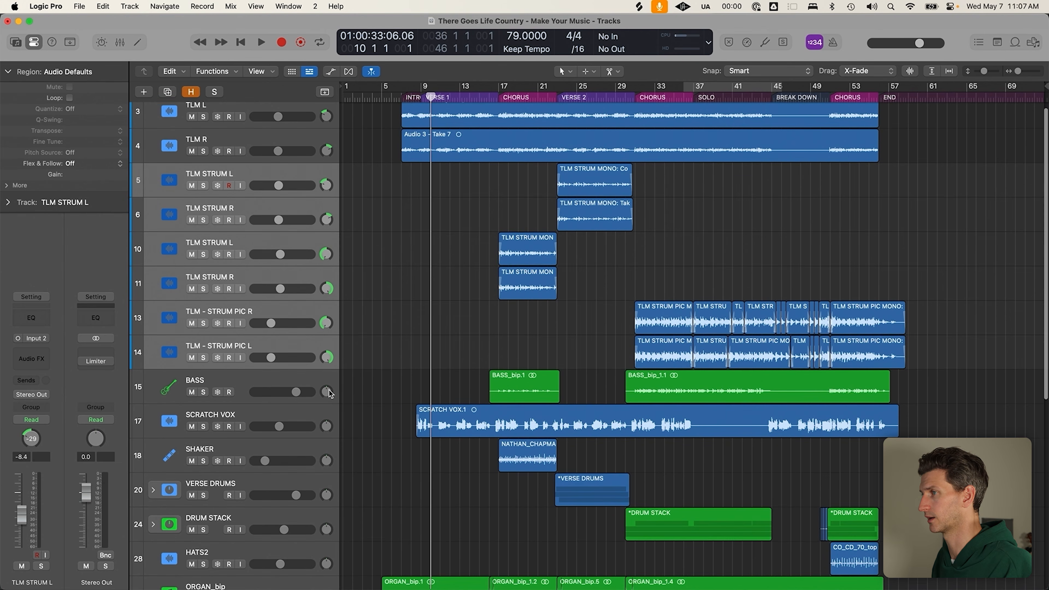
pyautogui.scroll(-3, 289, 426)
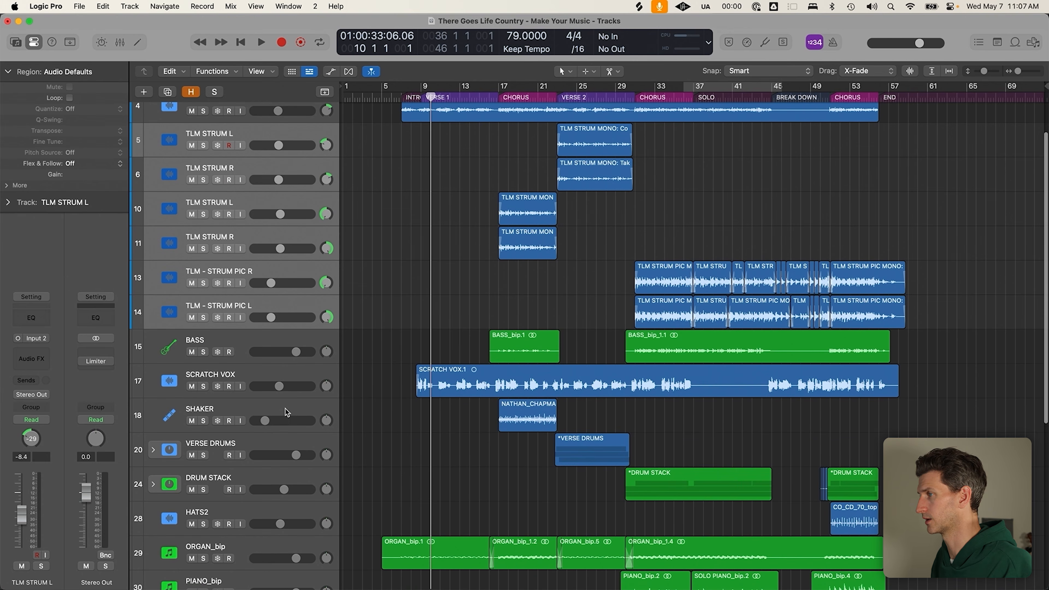
pyautogui.click(291, 339)
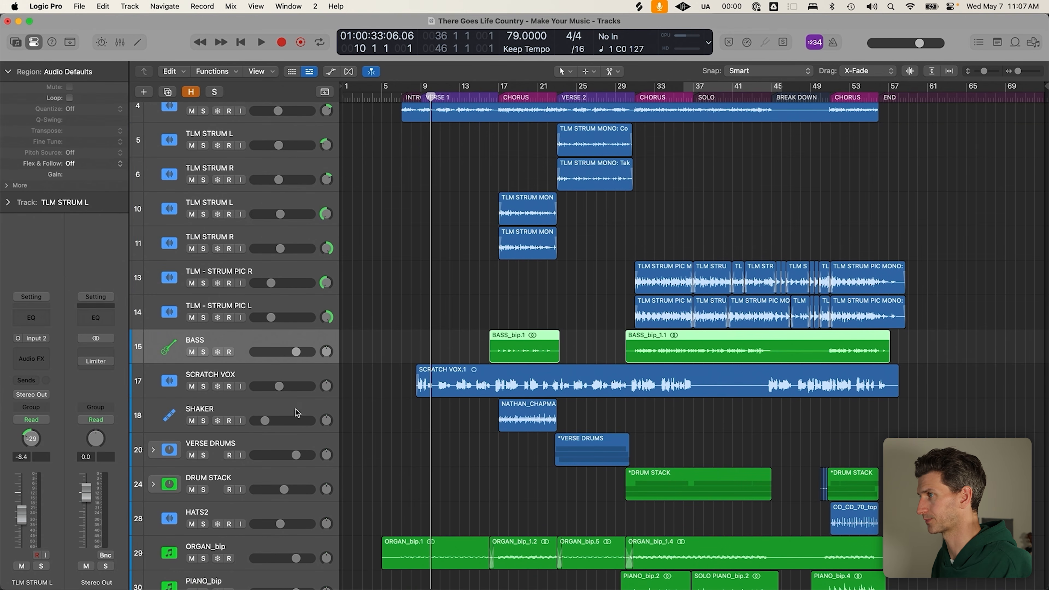
pyautogui.scroll(-4, 295, 409)
pyautogui.scroll(-5, 295, 409)
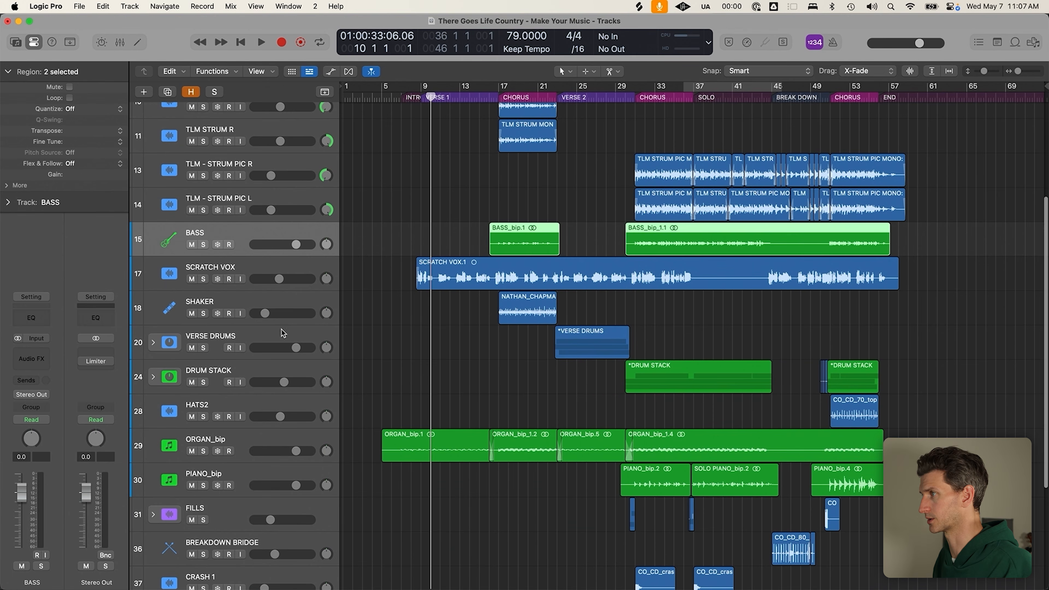
pyautogui.click(253, 302)
# Move SHAKER between DRUM STACK and HATS2, then move the VERSE DRUMS–HATS2 tracks above SCRATCH VOX
pyautogui.moveTo(254, 302); pyautogui.dragTo(275, 322)
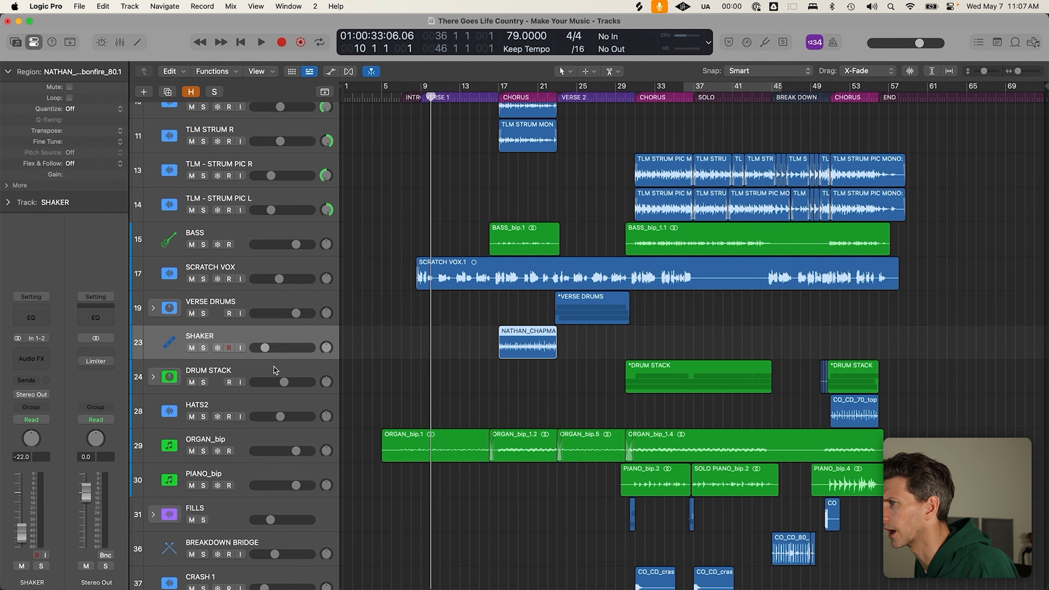
pyautogui.click(271, 408)
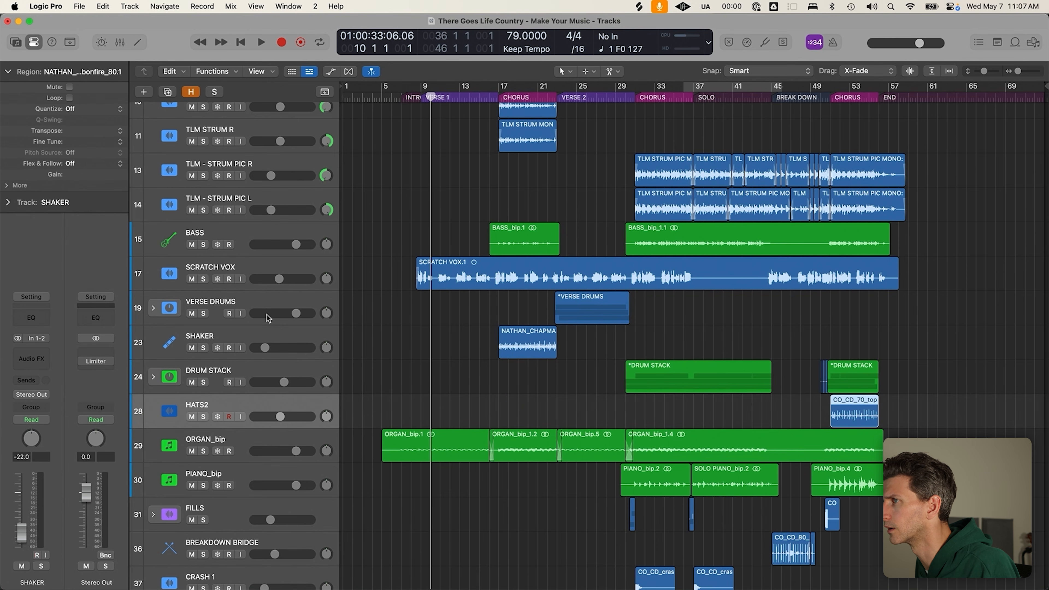
pyautogui.keyDown('shift'); pyautogui.click(262, 305); pyautogui.keyUp('shift')
pyautogui.moveTo(261, 305); pyautogui.dragTo(259, 256)
# Move the FILLS track up beside the drum tracks
pyautogui.scroll(-2, 314, 453)
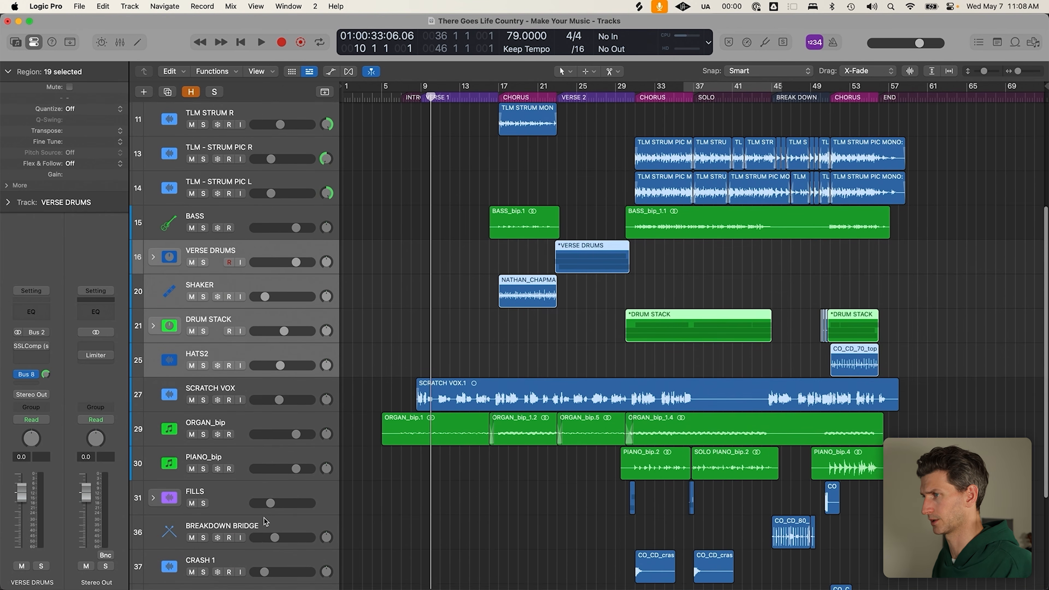
pyautogui.scroll(-2, 268, 484)
pyautogui.click(247, 459)
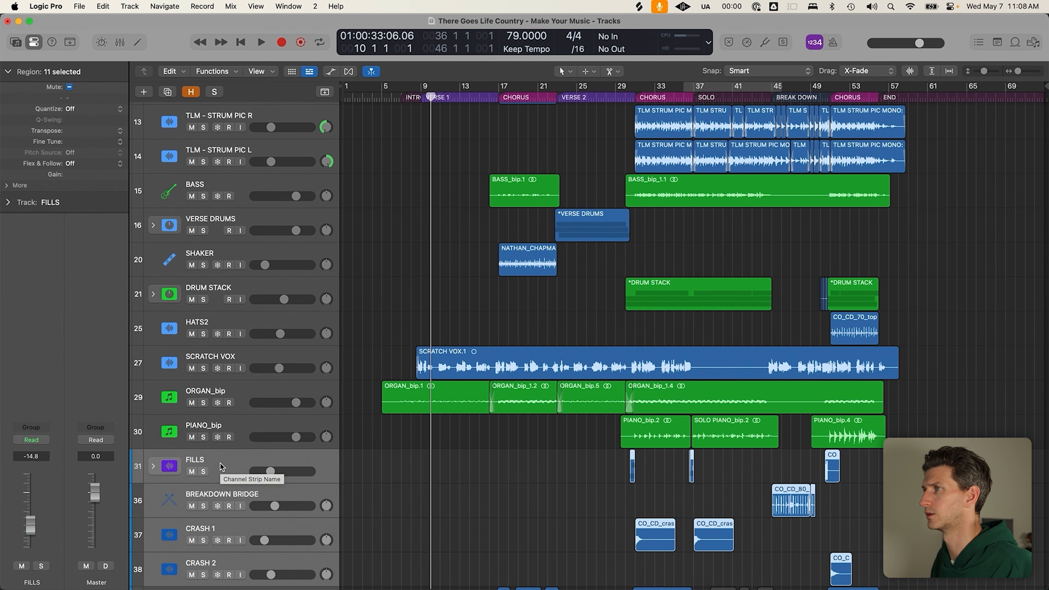
pyautogui.moveTo(219, 466); pyautogui.dragTo(218, 320)
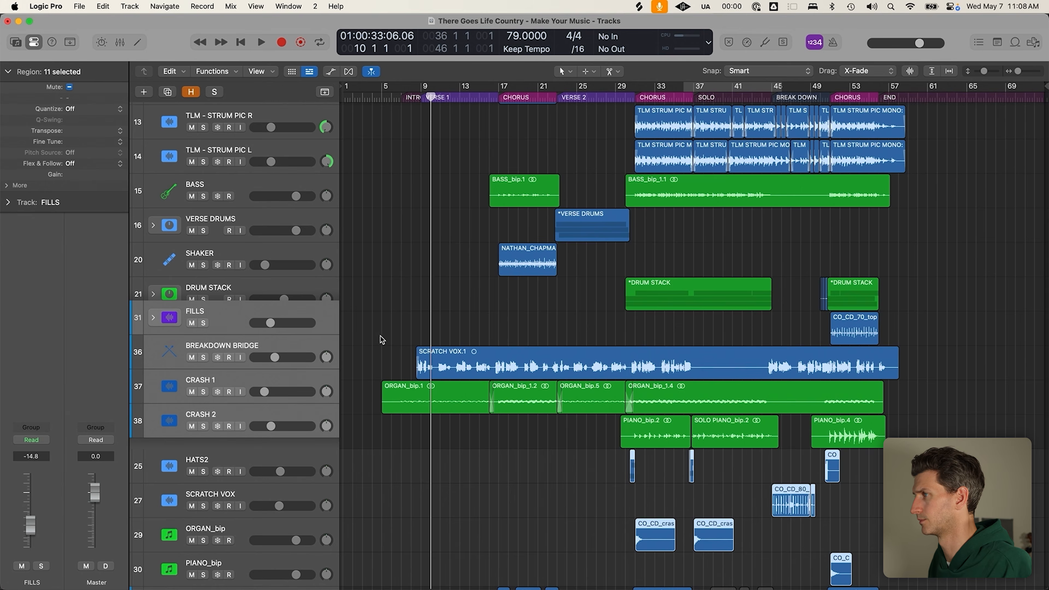
# Place PEDAL STEEL and GUITAR SOLO directly below TLM - STRUM PIC L
pyautogui.scroll(-3, 417, 451)
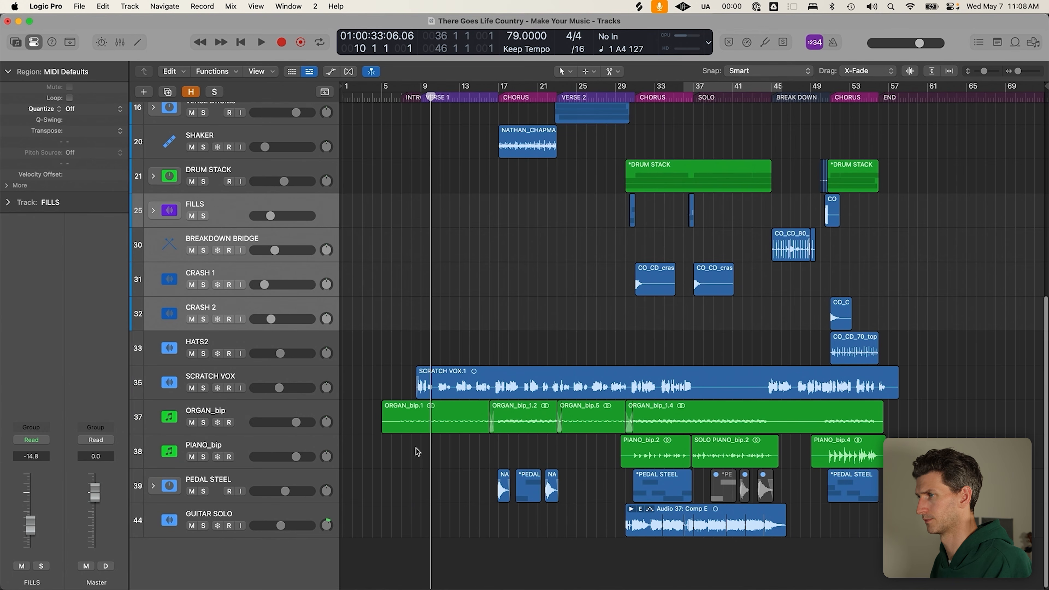
pyautogui.click(260, 513)
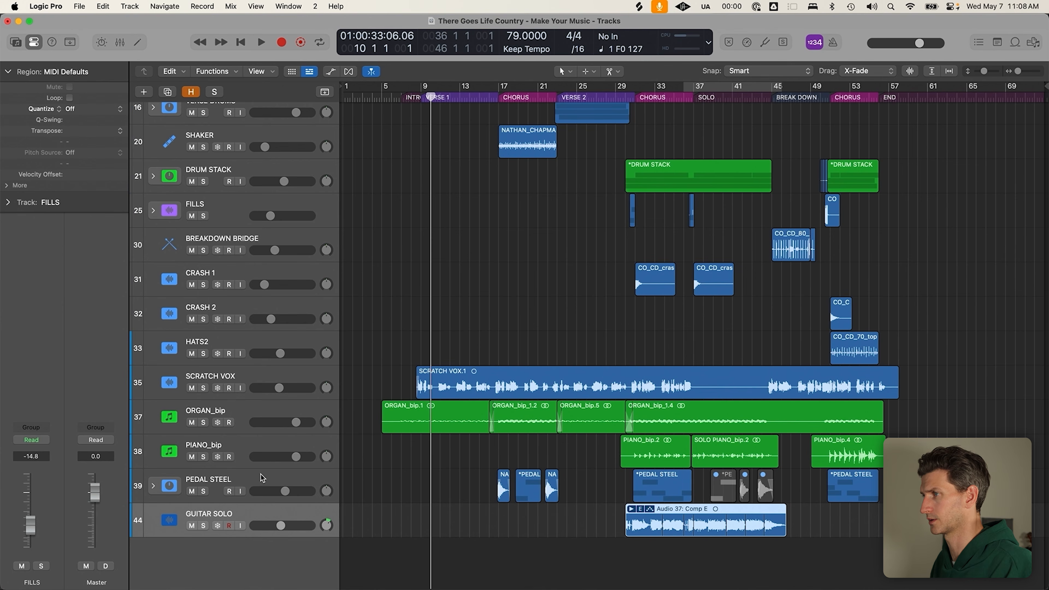
pyautogui.keyDown('shift'); pyautogui.click(260, 480); pyautogui.keyUp('shift')
pyautogui.moveTo(261, 479); pyautogui.dragTo(272, 202)
pyautogui.moveTo(272, 333); pyautogui.dragTo(276, 285)
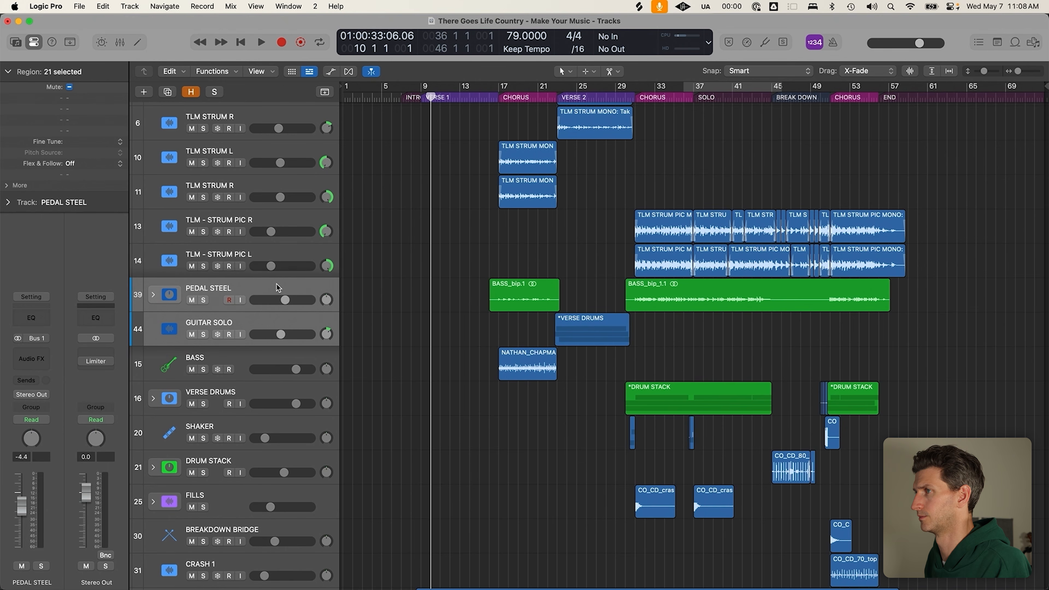
# Clear the region selection, then marquee-select all the guitar regions
pyautogui.scroll(-4, 277, 285)
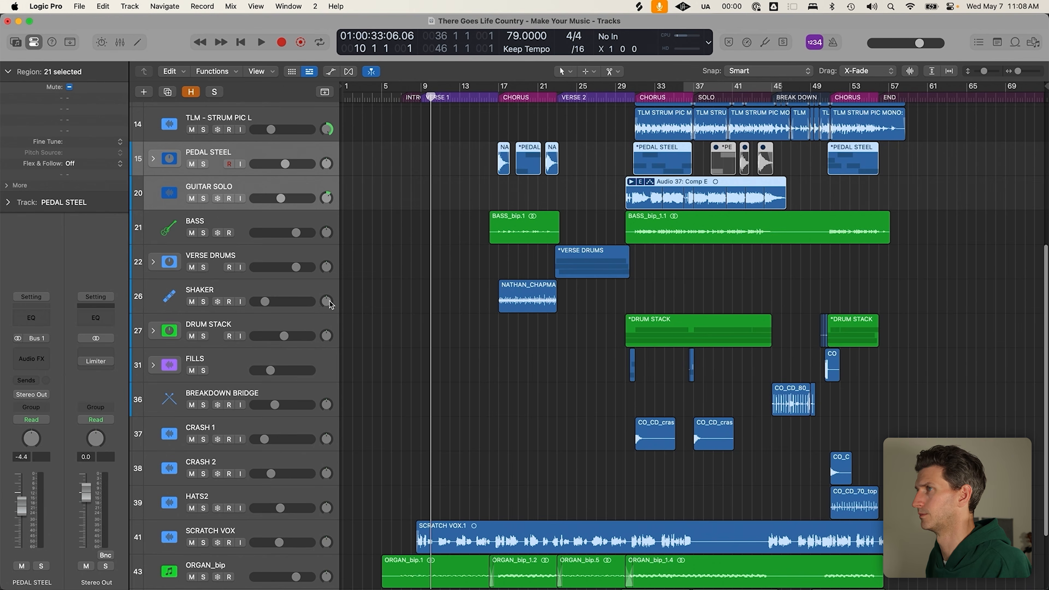
pyautogui.scroll(4, 335, 302)
pyautogui.click(402, 288)
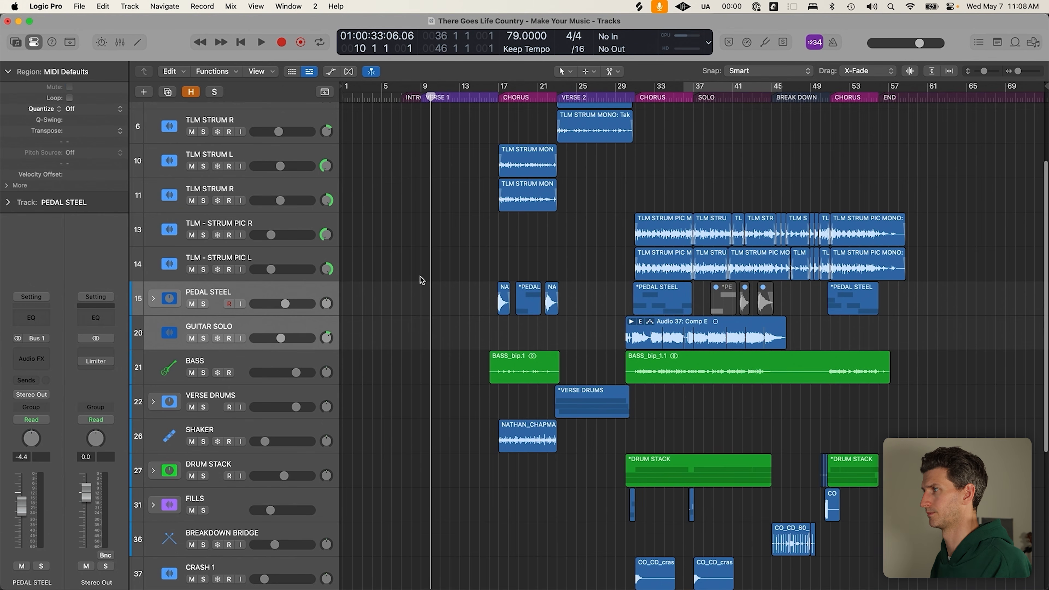
pyautogui.scroll(3, 420, 277)
pyautogui.moveTo(380, 120); pyautogui.dragTo(1012, 422)
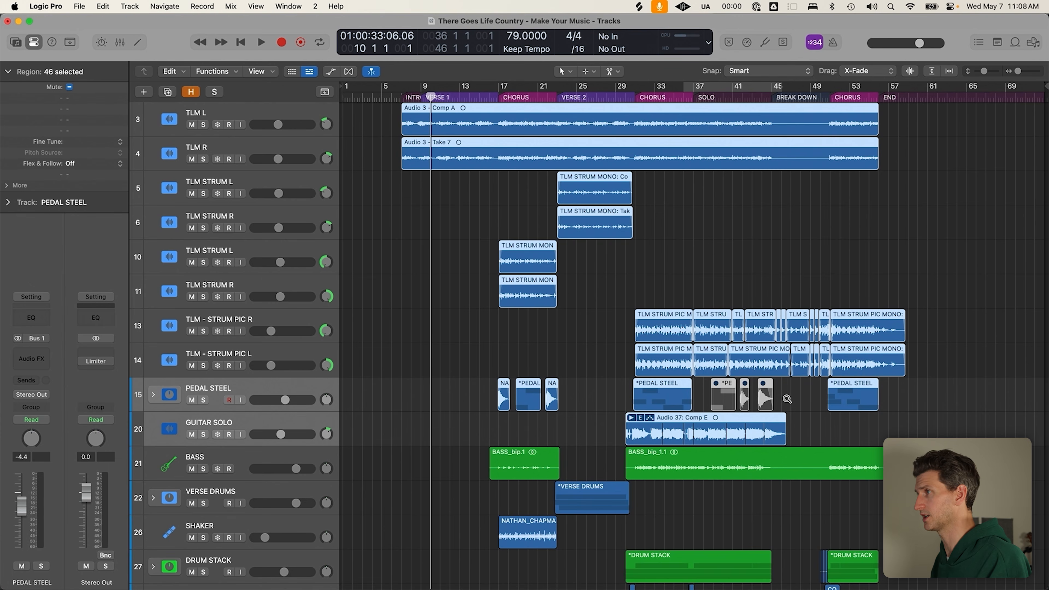
# Colour the selected guitar regions cyan in the Color palette
pyautogui.hotkey('alt', 'c')
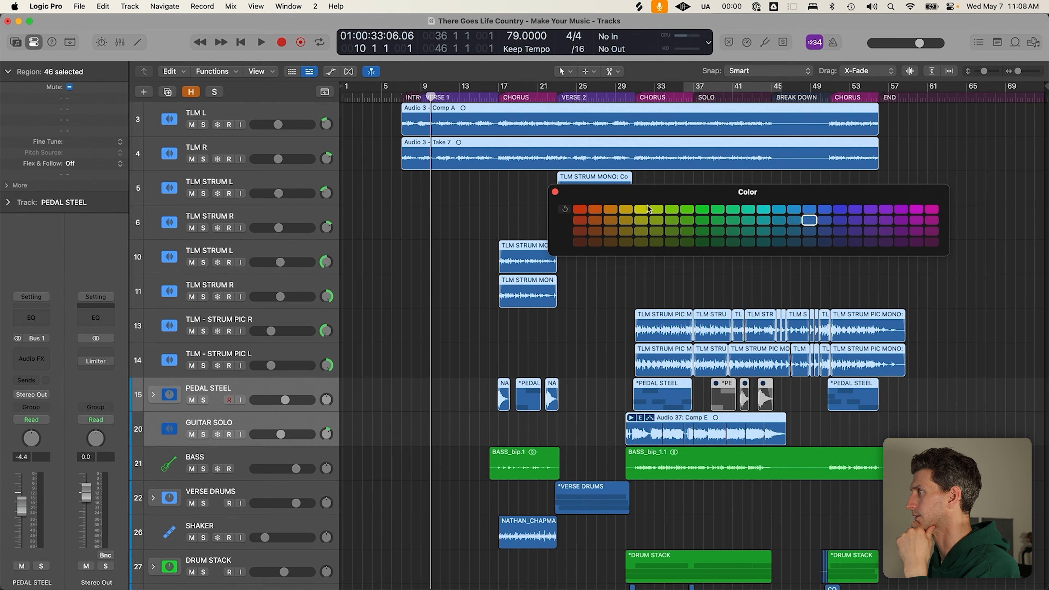
pyautogui.click(702, 209)
pyautogui.click(779, 209)
pyautogui.click(554, 192)
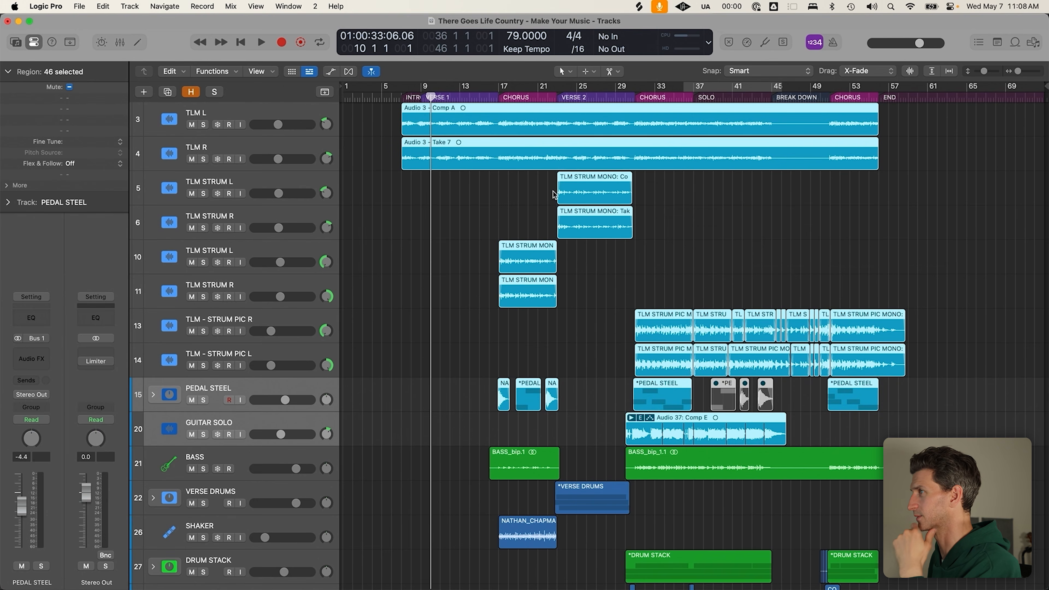
pyautogui.click(463, 431)
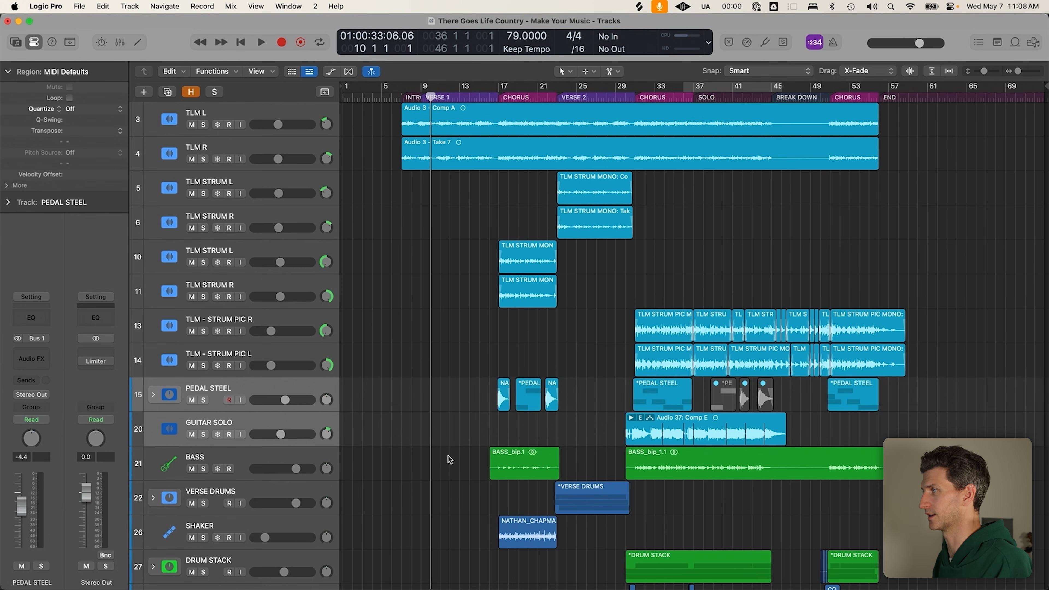
# Colour both BASS regions red
pyautogui.scroll(-4, 413, 413)
pyautogui.moveTo(450, 342); pyautogui.dragTo(663, 334)
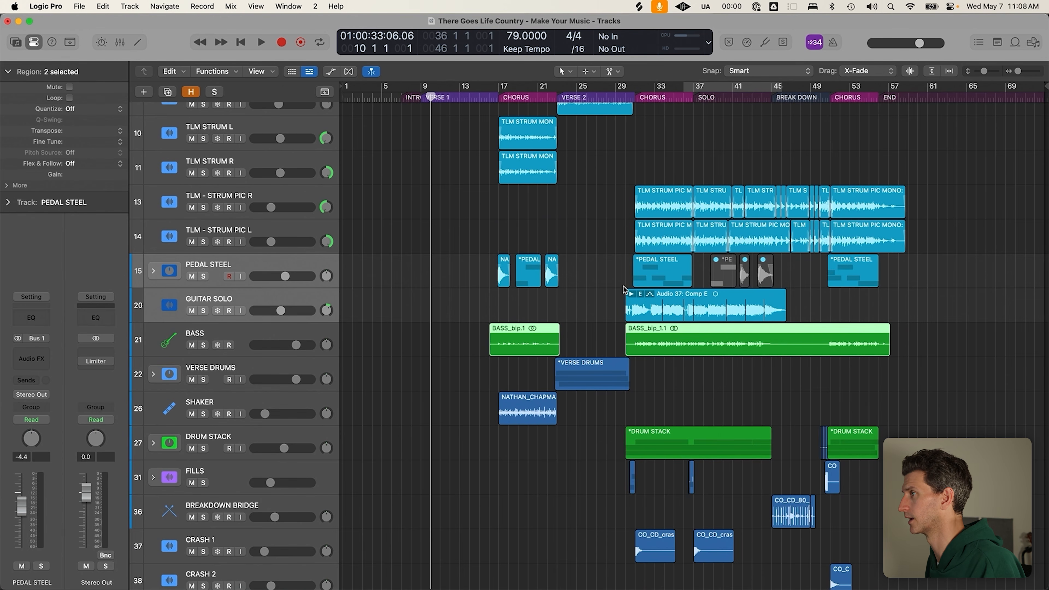
pyautogui.hotkey('alt', 'c')
pyautogui.click(580, 209)
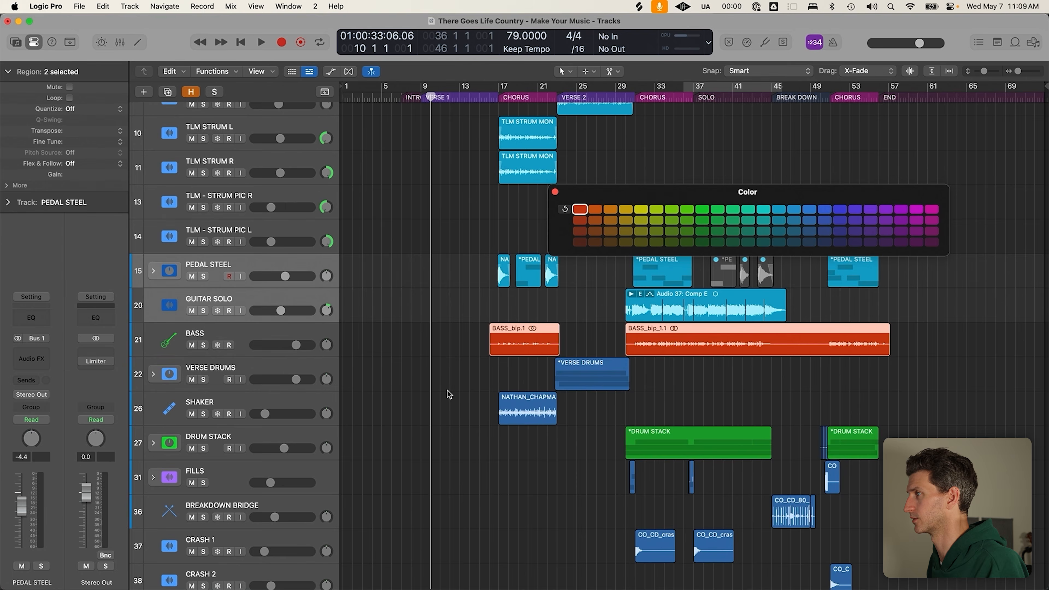
# Colour all the drum and percussion regions orange
pyautogui.scroll(-2, 450, 395)
pyautogui.moveTo(466, 321); pyautogui.dragTo(921, 559)
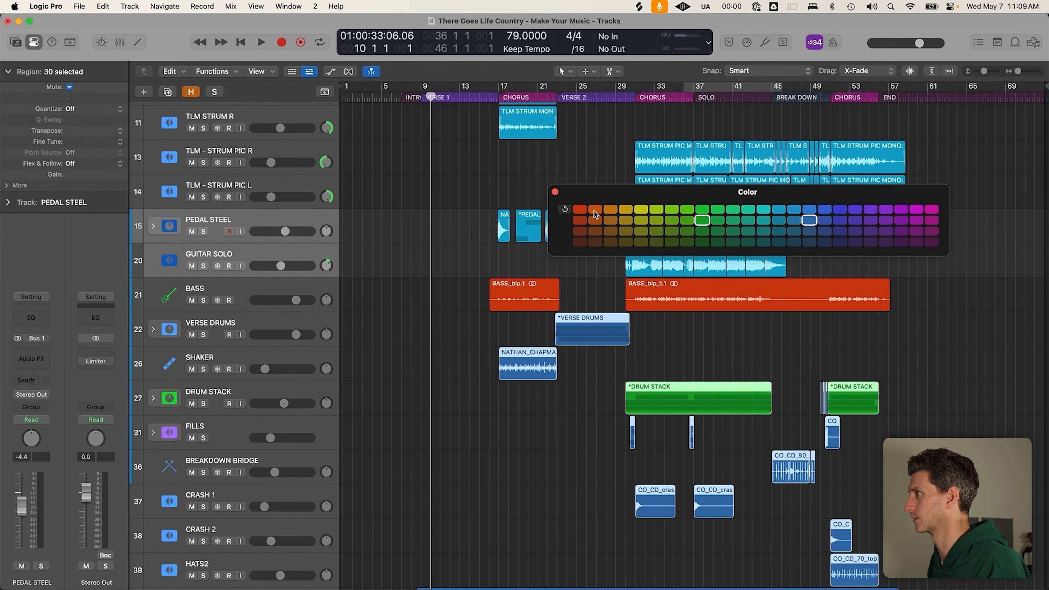
pyautogui.click(595, 210)
pyautogui.click(469, 343)
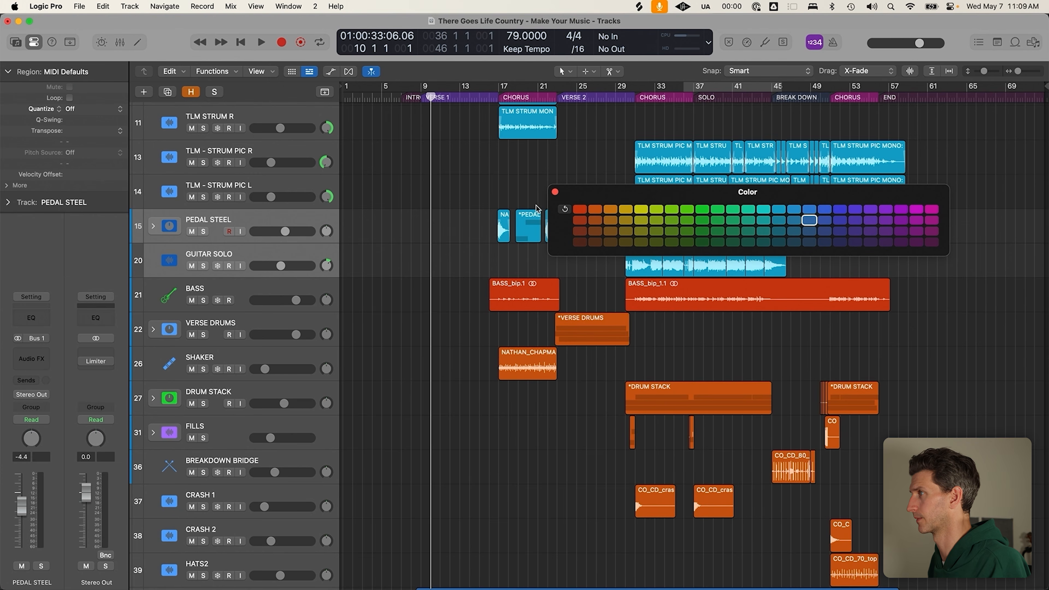
pyautogui.click(556, 192)
# Colour the organ and piano regions blue
pyautogui.scroll(-3, 419, 369)
pyautogui.scroll(-3, 407, 397)
pyautogui.moveTo(358, 475); pyautogui.dragTo(909, 529)
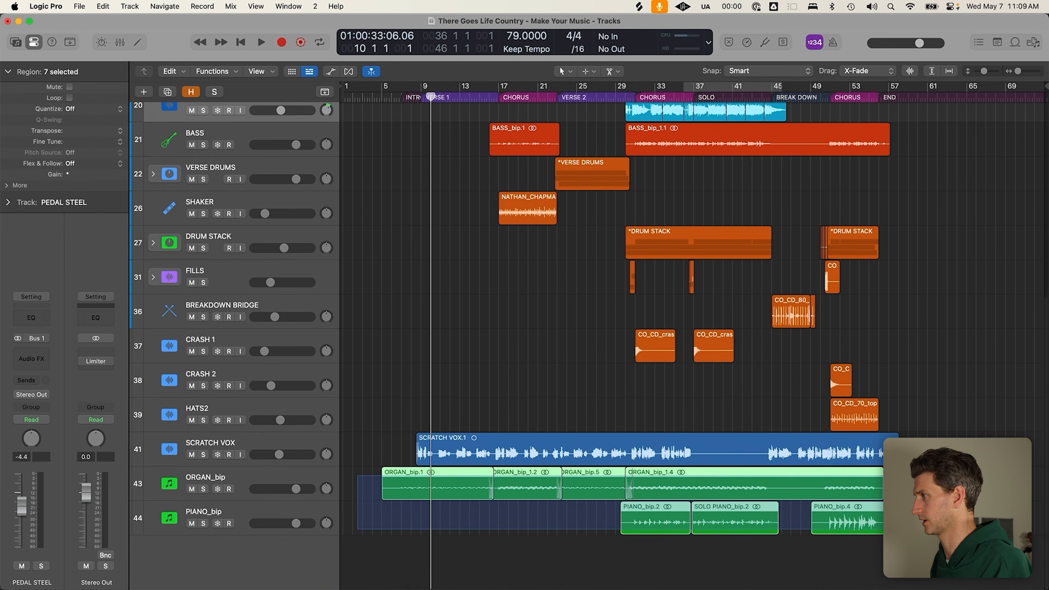
pyautogui.hotkey('alt', 'c')
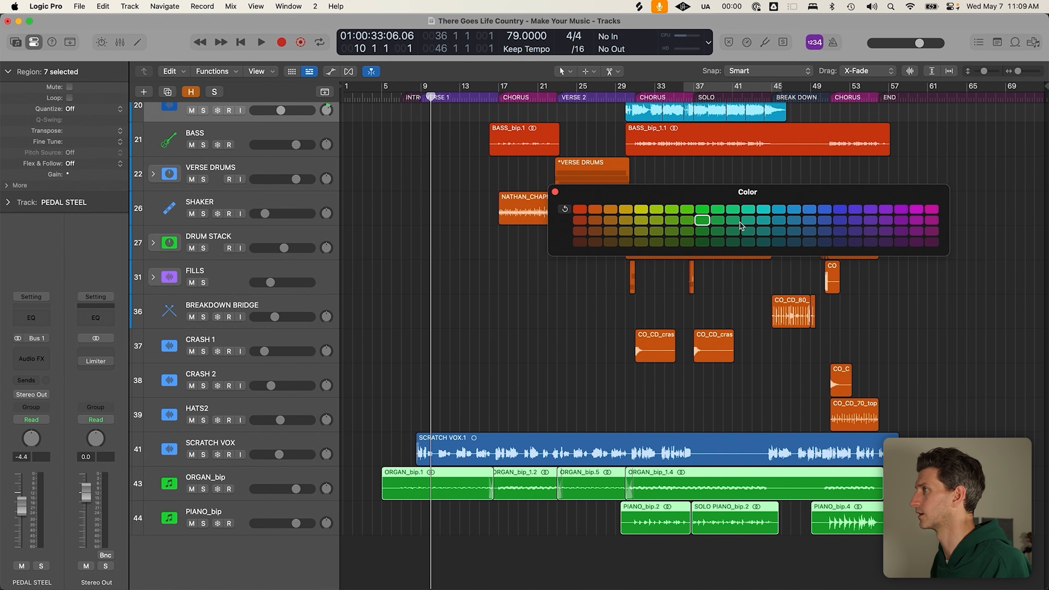
pyautogui.click(809, 219)
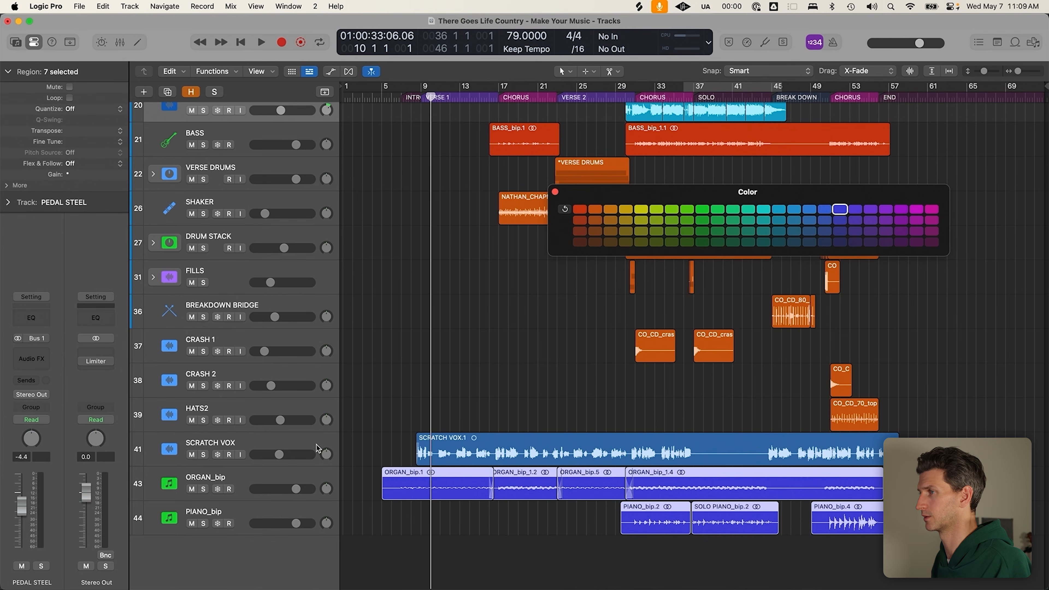
# Move SCRATCH VOX to the bottom of the tracks, briefly muting and hiding it, then restoring it
pyautogui.click(278, 444)
pyautogui.moveTo(278, 444); pyautogui.dragTo(403, 564)
pyautogui.click(301, 513)
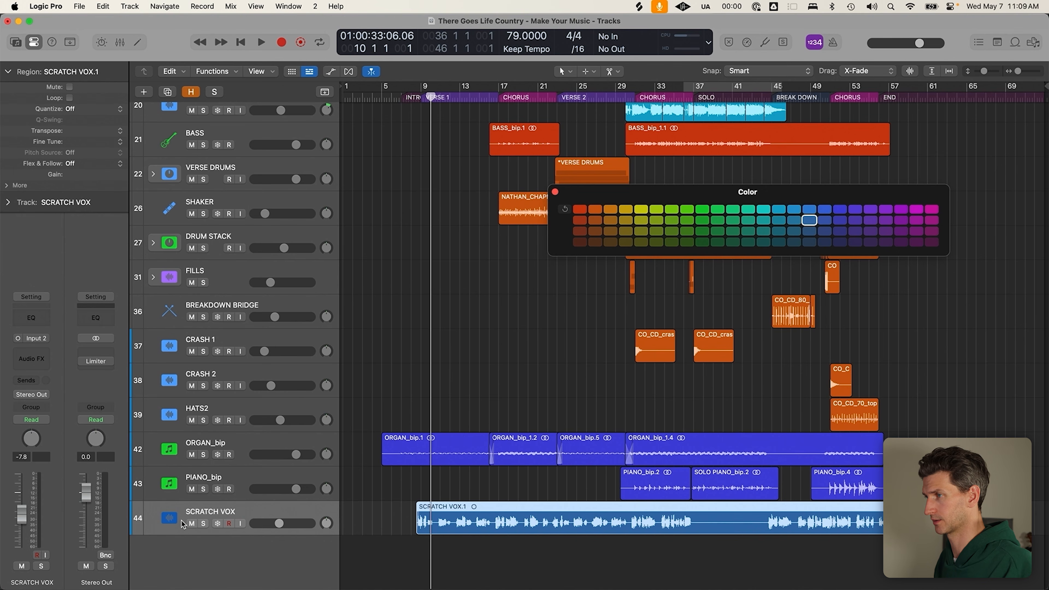
pyautogui.click(191, 523)
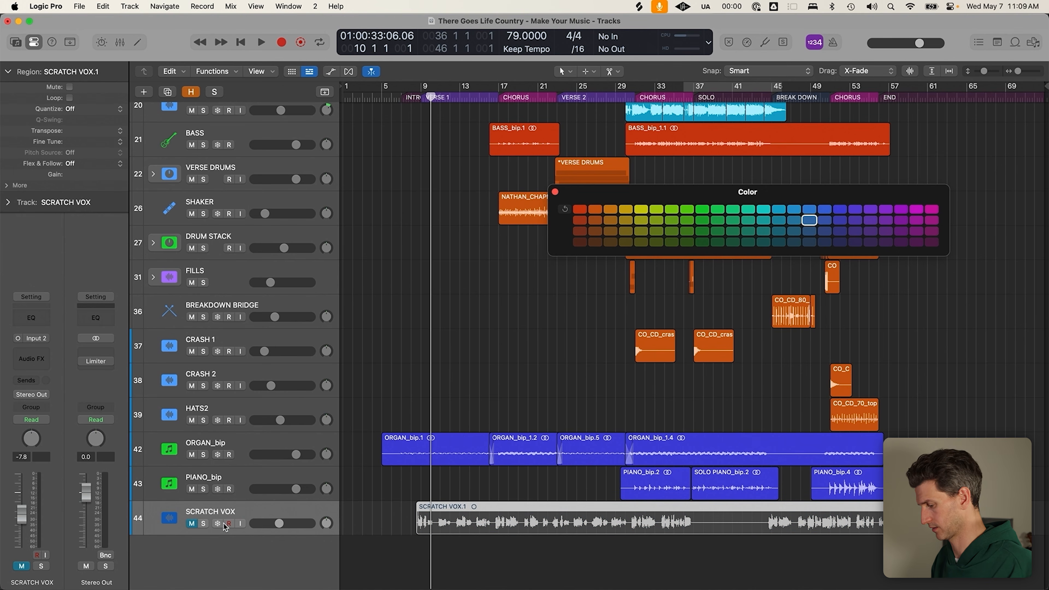
pyautogui.hotkey('ctrl', 'h')
pyautogui.click(438, 541)
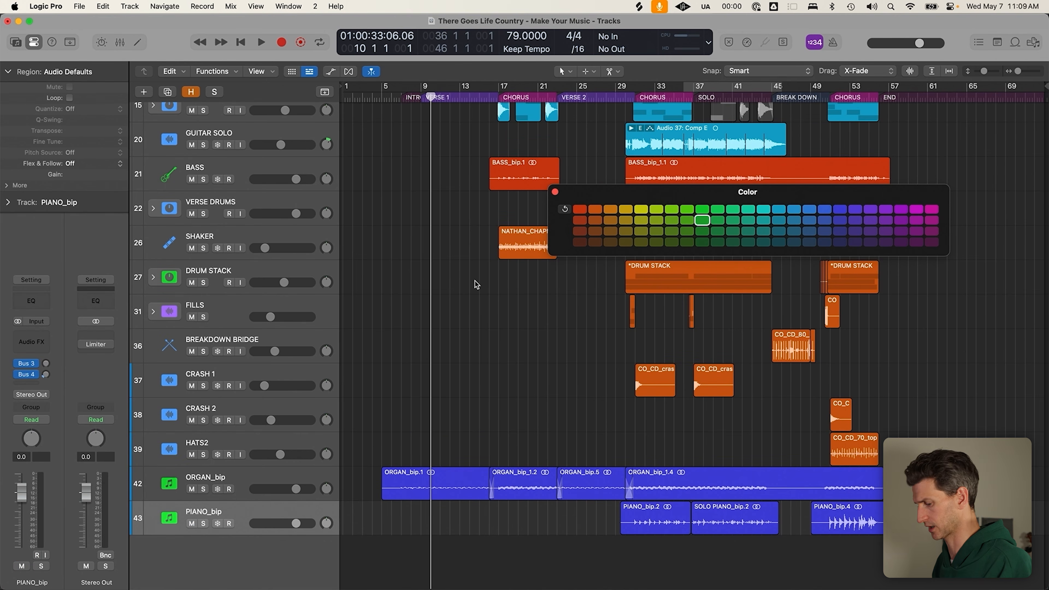
pyautogui.press('super+z')
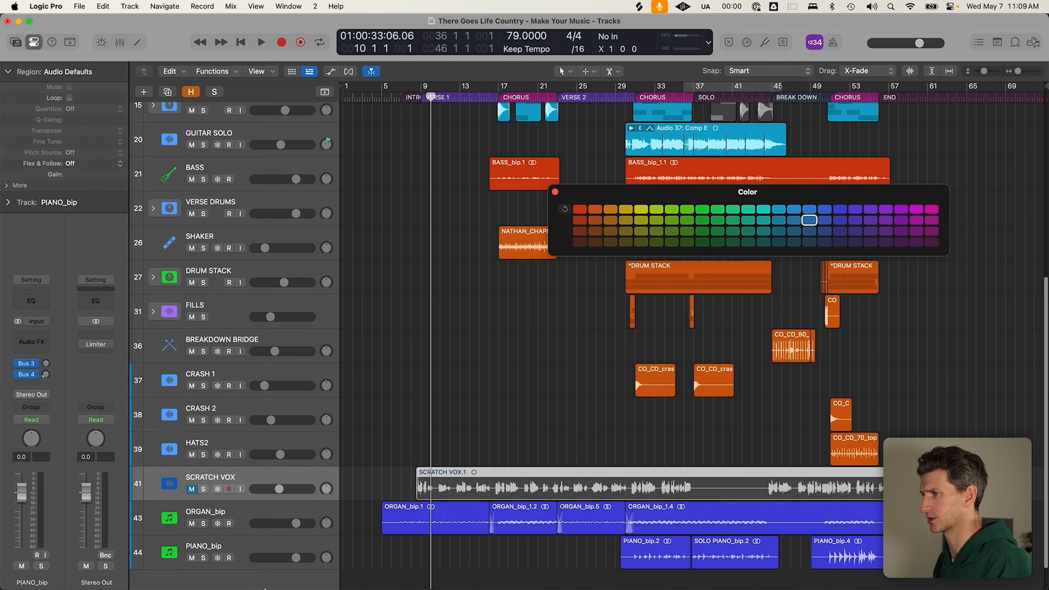
pyautogui.click(191, 489)
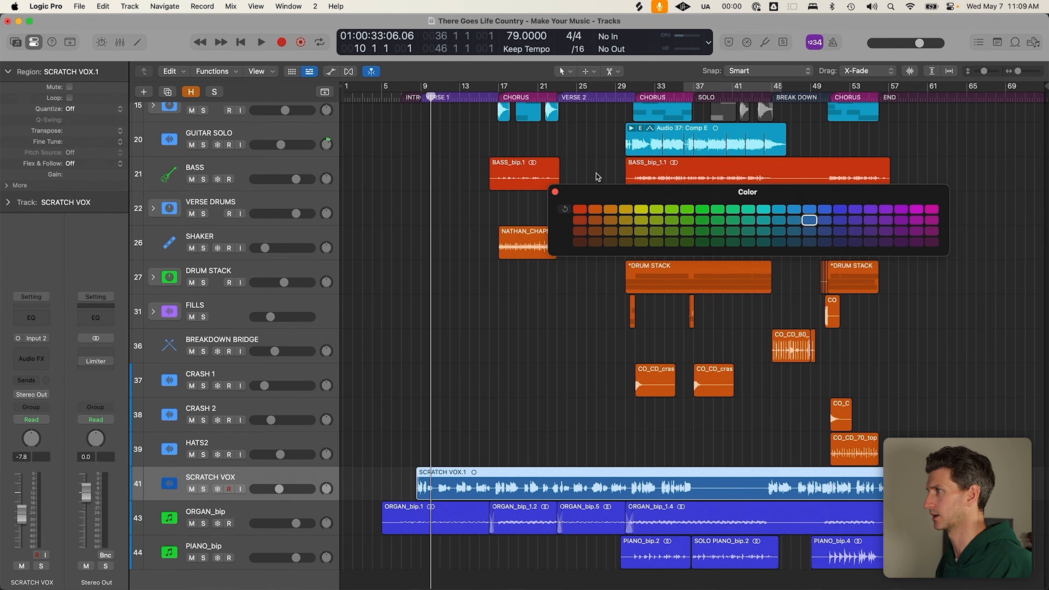
pyautogui.click(554, 192)
pyautogui.click(490, 385)
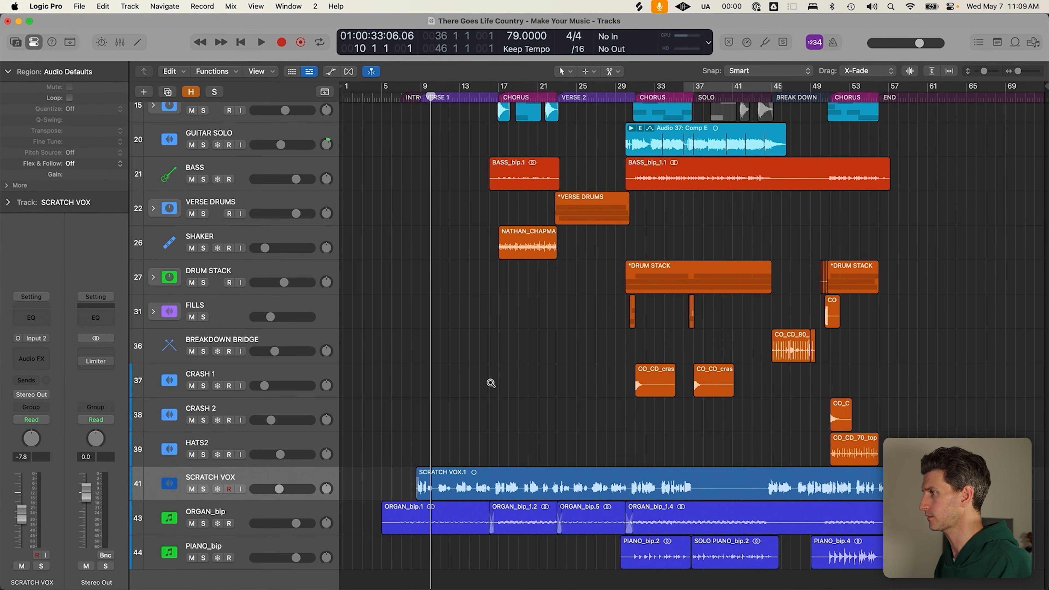
# Adjust track row heights, move the playhead to bar 7, and scroll through the arrangement
pyautogui.keyDown('ctrl'); pyautogui.keyDown('alt'); pyautogui.click(491, 383); pyautogui.keyUp('alt'); pyautogui.keyUp('ctrl')
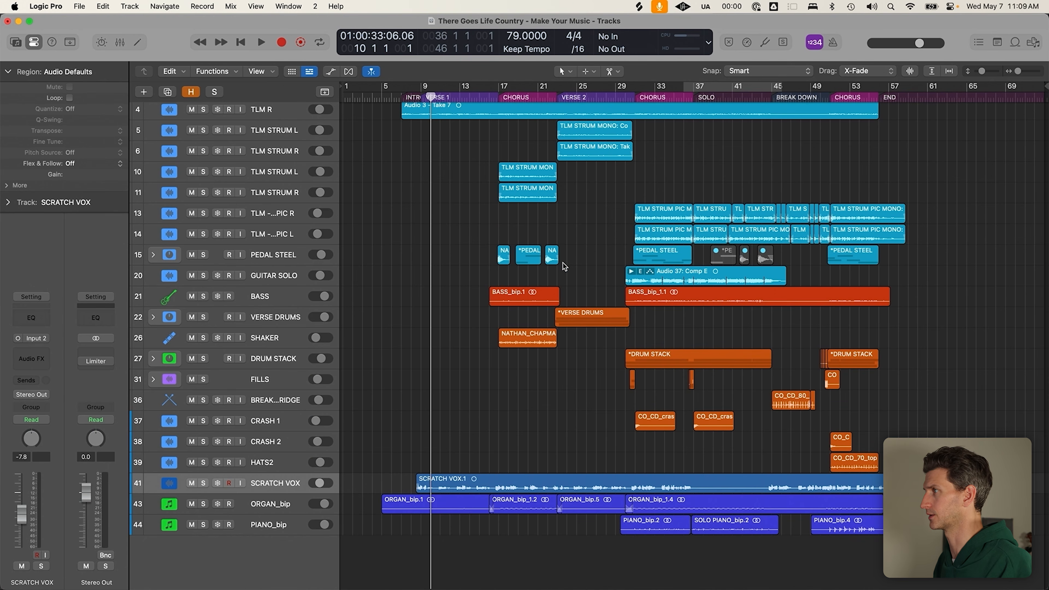
pyautogui.click(404, 91)
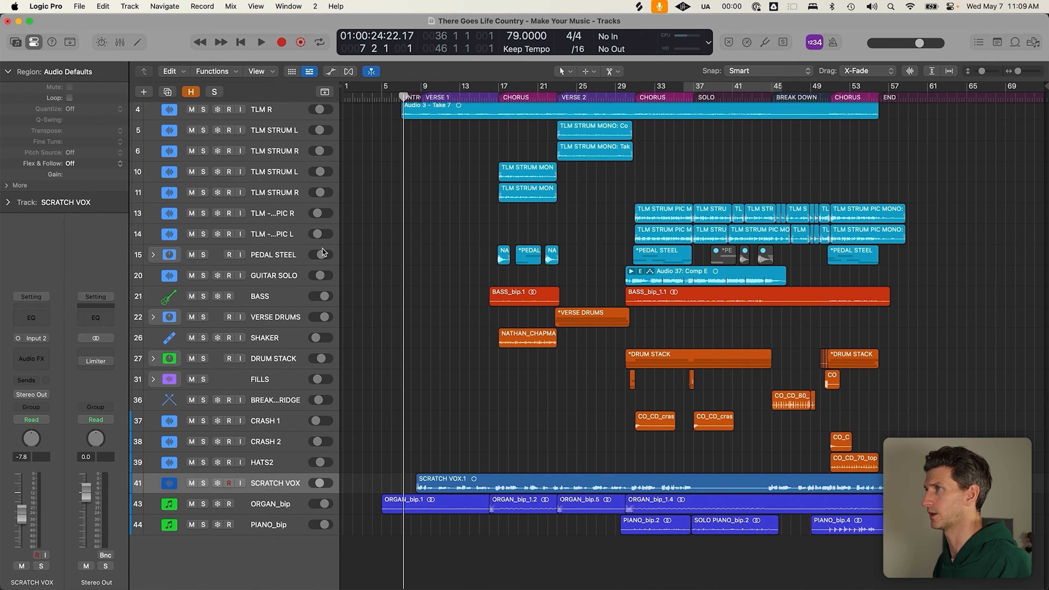
pyautogui.press('super+Down')
pyautogui.press('super+Down')
pyautogui.scroll(10, 322, 336)
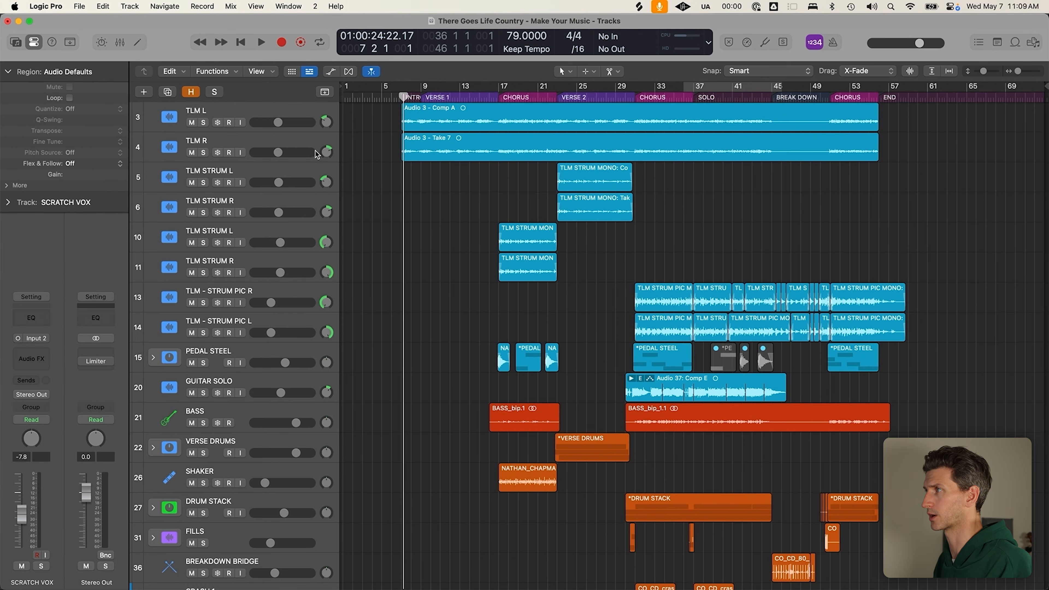
pyautogui.scroll(-3, 403, 405)
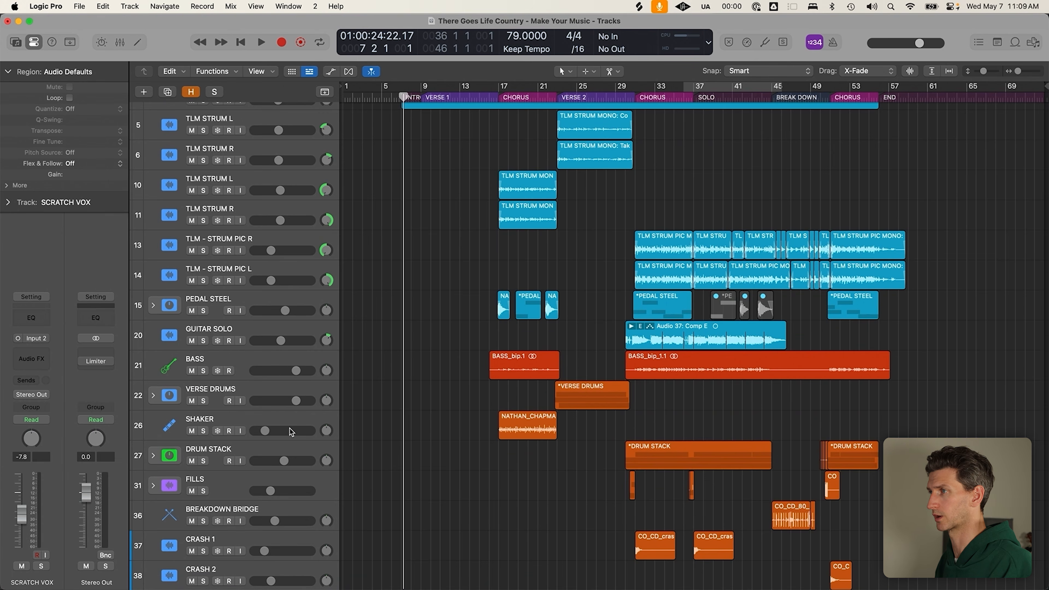
pyautogui.scroll(-3, 288, 440)
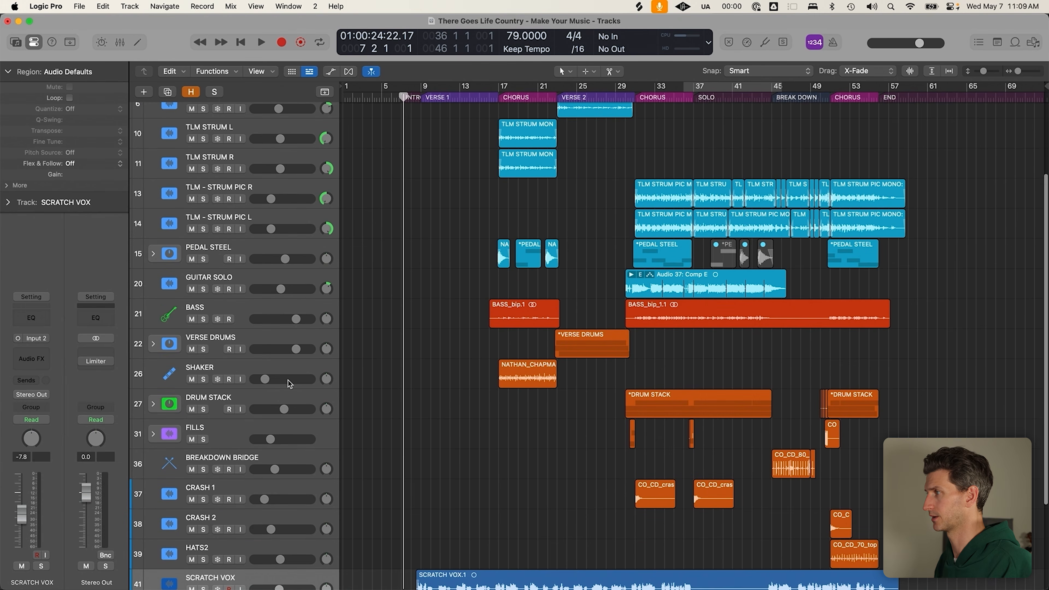
pyautogui.scroll(-2, 302, 407)
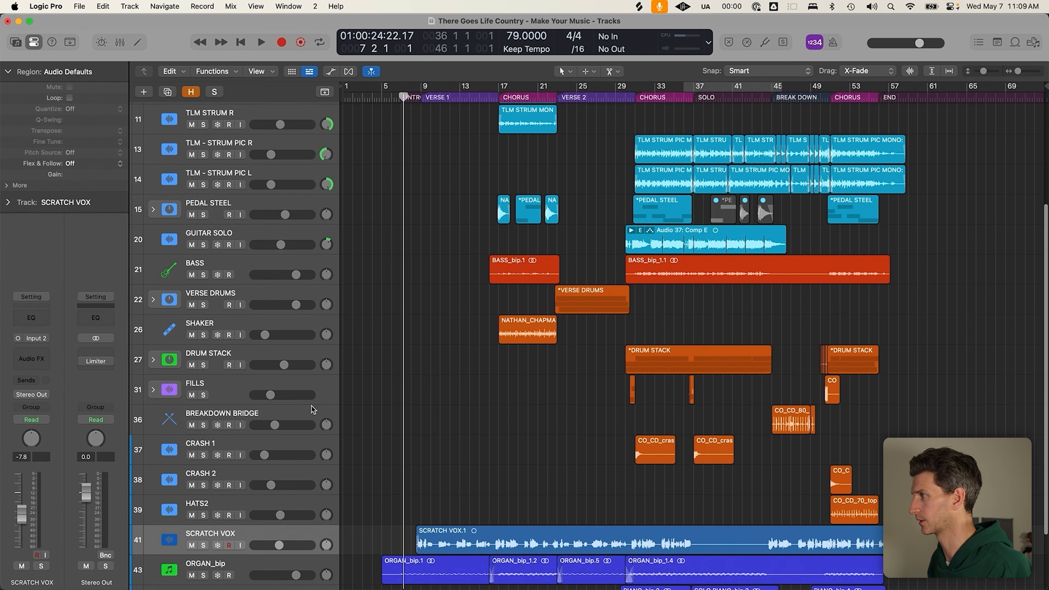
pyautogui.moveTo(428, 266); pyautogui.dragTo(1020, 476)
pyautogui.click(452, 491)
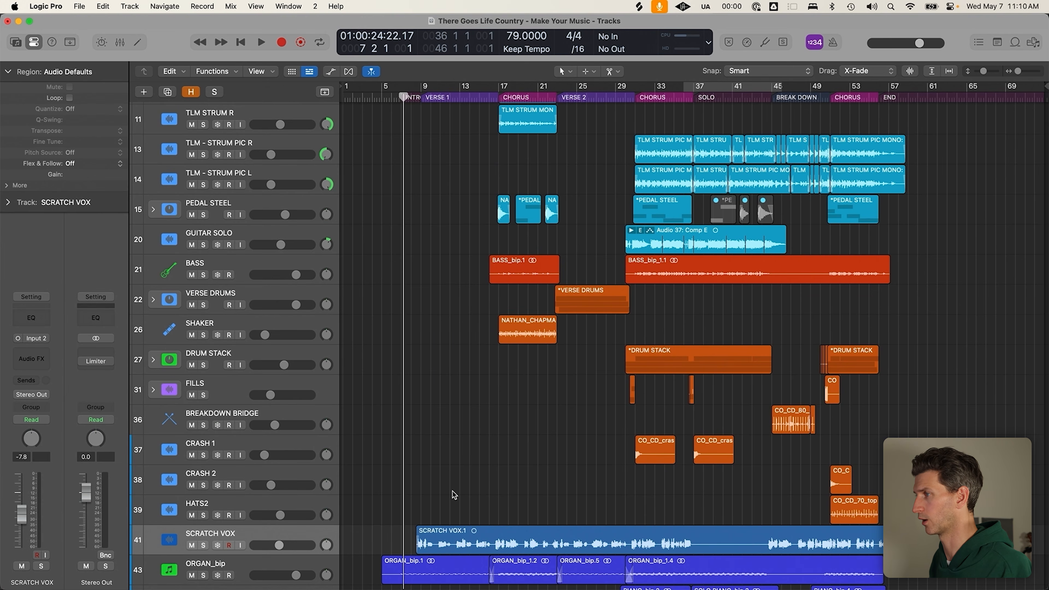
pyautogui.scroll(-3, 304, 528)
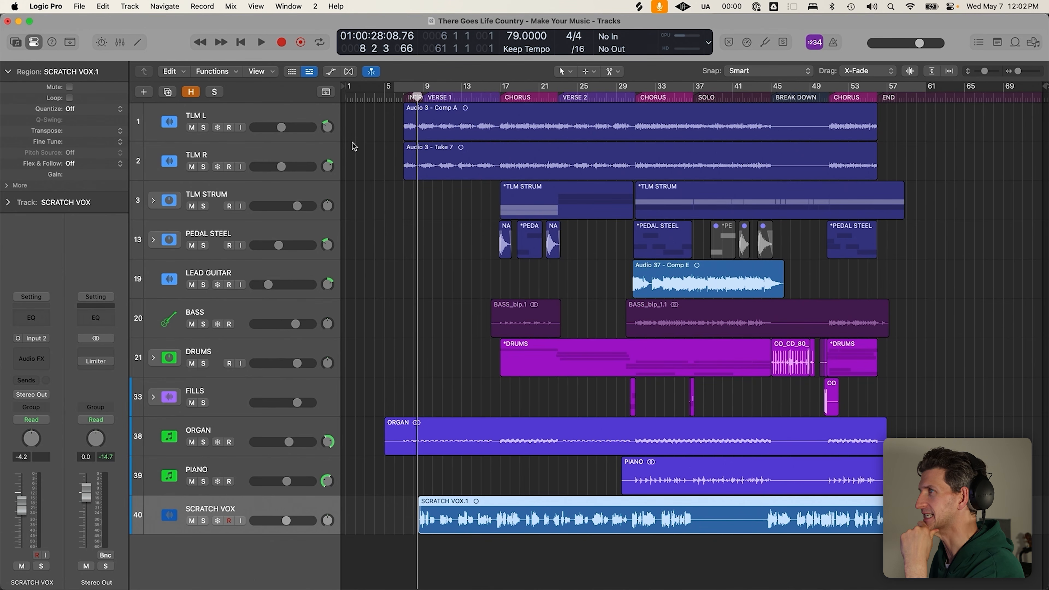
# Solo LEAD GUITAR at the bar 30 CHORUS, then turn the solo off
pyautogui.moveTo(368, 125); pyautogui.dragTo(703, 452)
pyautogui.click(909, 554)
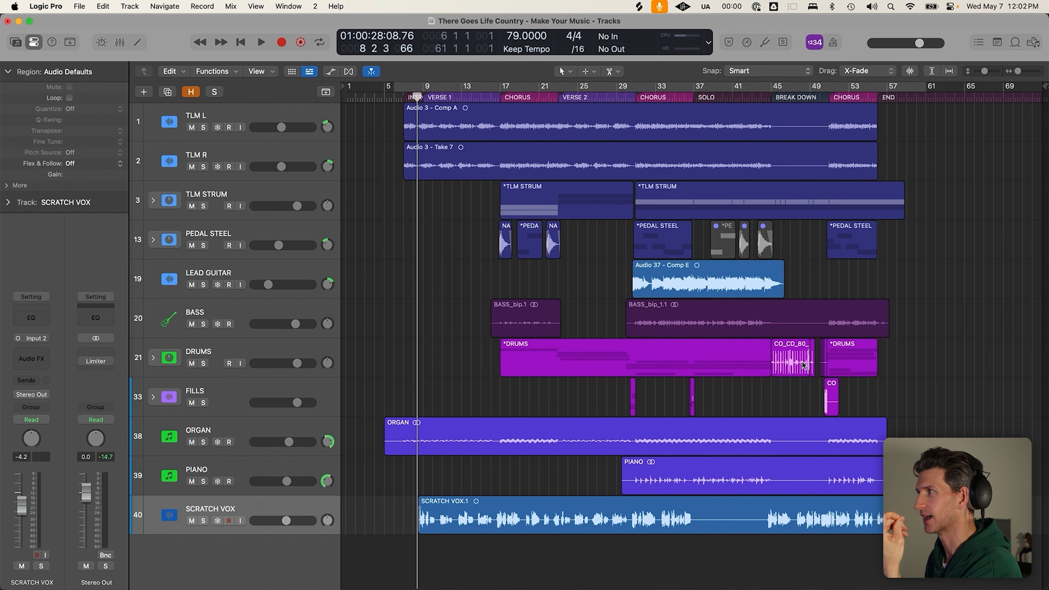
pyautogui.click(247, 277)
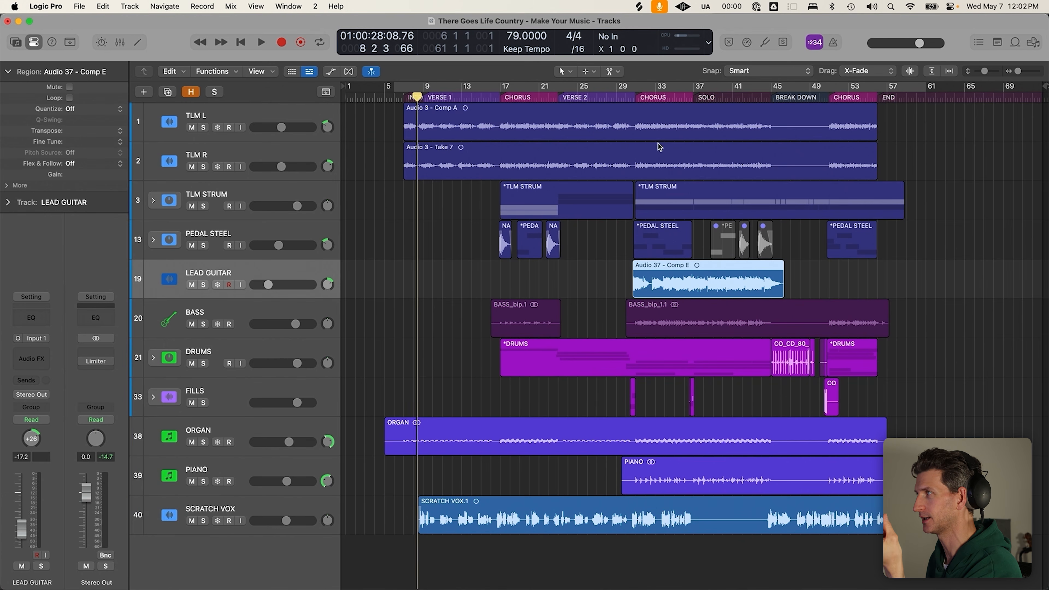
pyautogui.press('s')
pyautogui.click(636, 98)
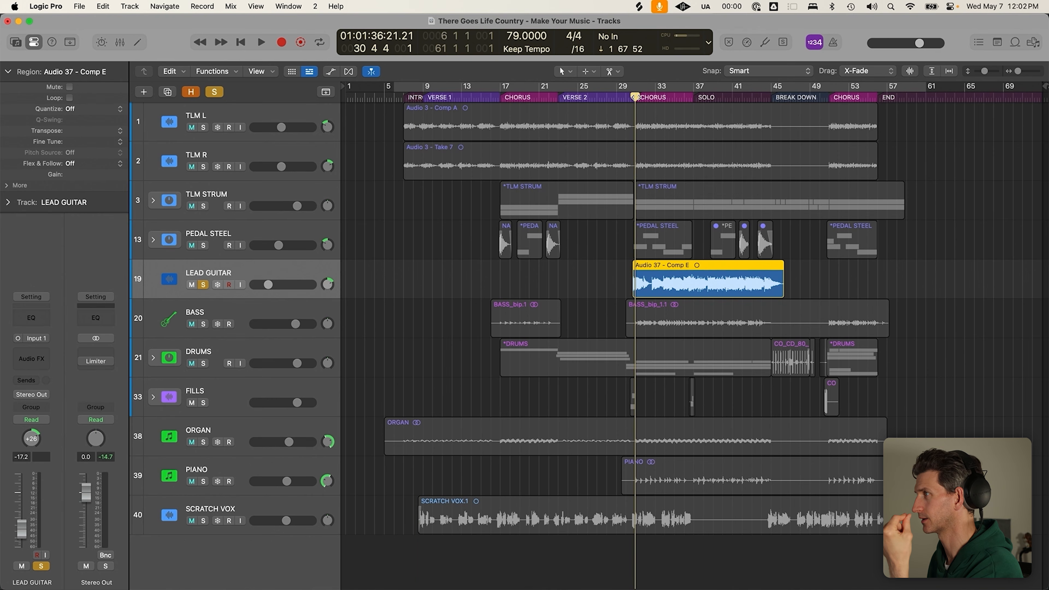
pyautogui.click(203, 285)
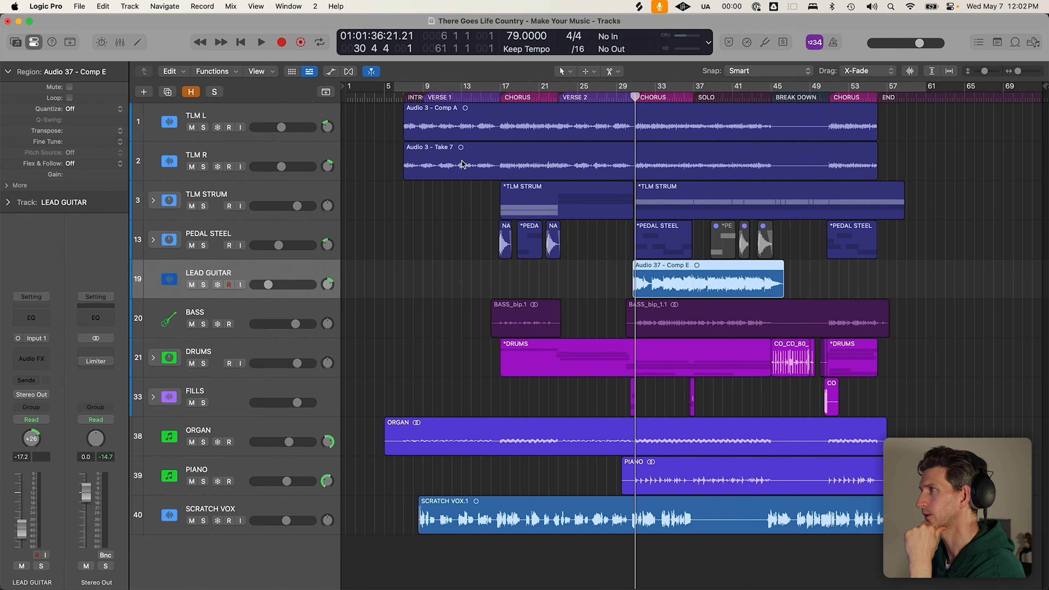
# Move the playhead from the first CHORUS back to bar 6 and show the Mixer below the tracks
pyautogui.click(505, 97)
pyautogui.moveTo(494, 97); pyautogui.dragTo(447, 97)
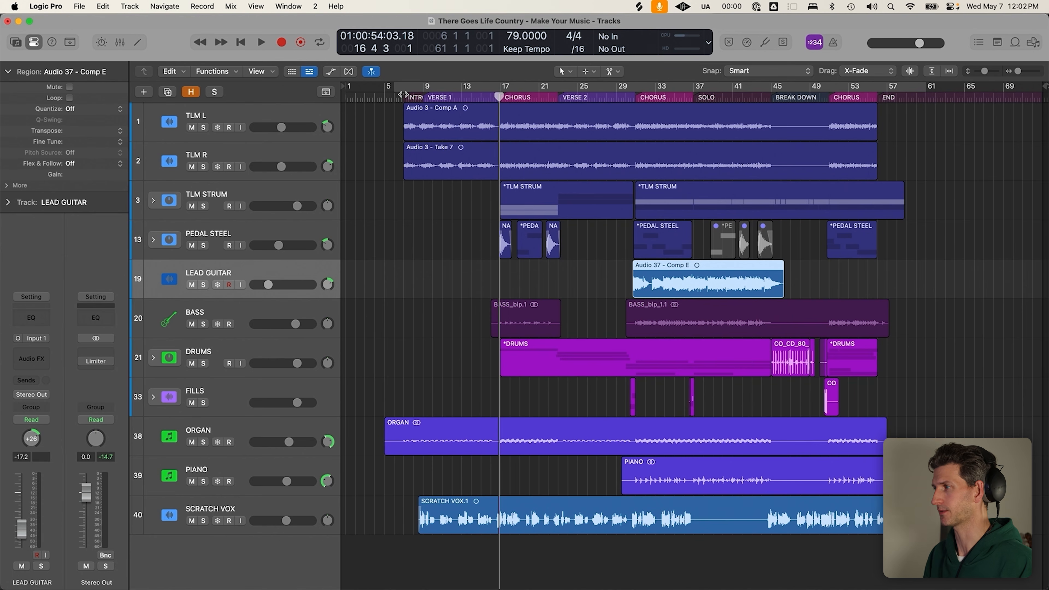
pyautogui.click(393, 97)
pyautogui.click(424, 292)
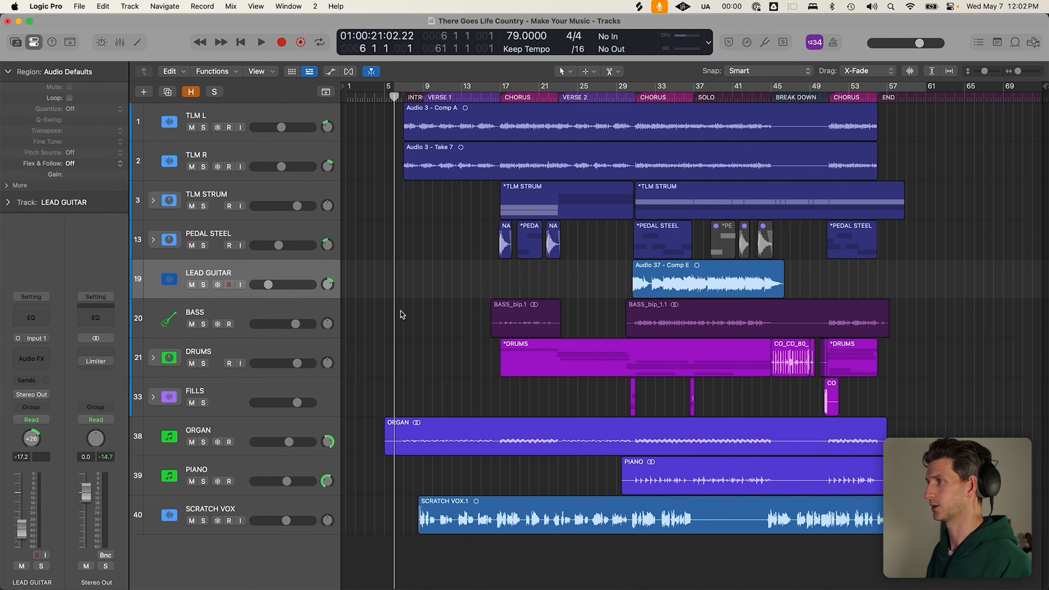
pyautogui.moveTo(939, 543); pyautogui.dragTo(373, 129)
pyautogui.click(388, 247)
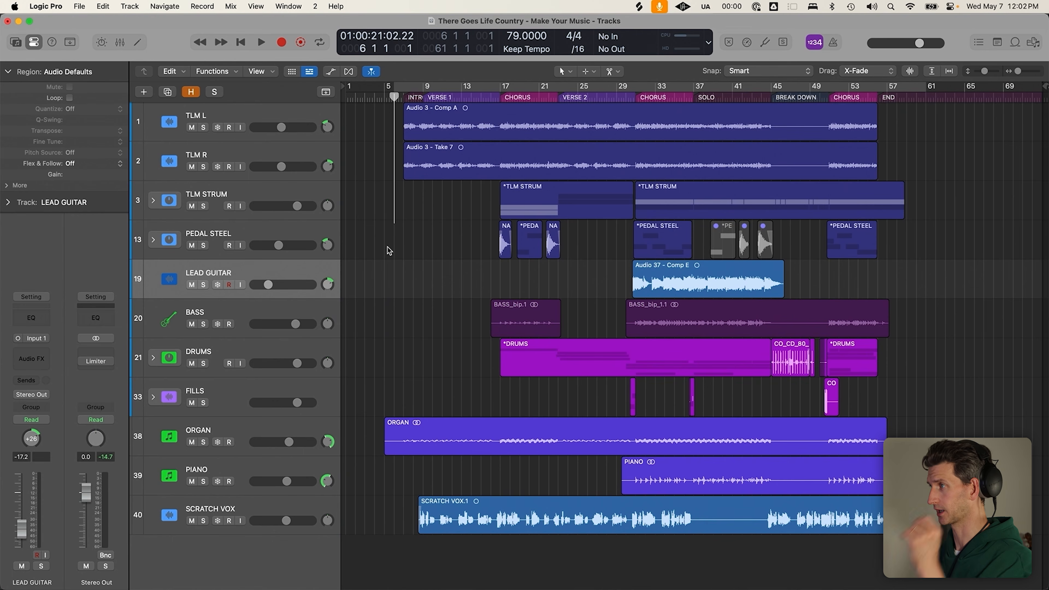
pyautogui.press('x')
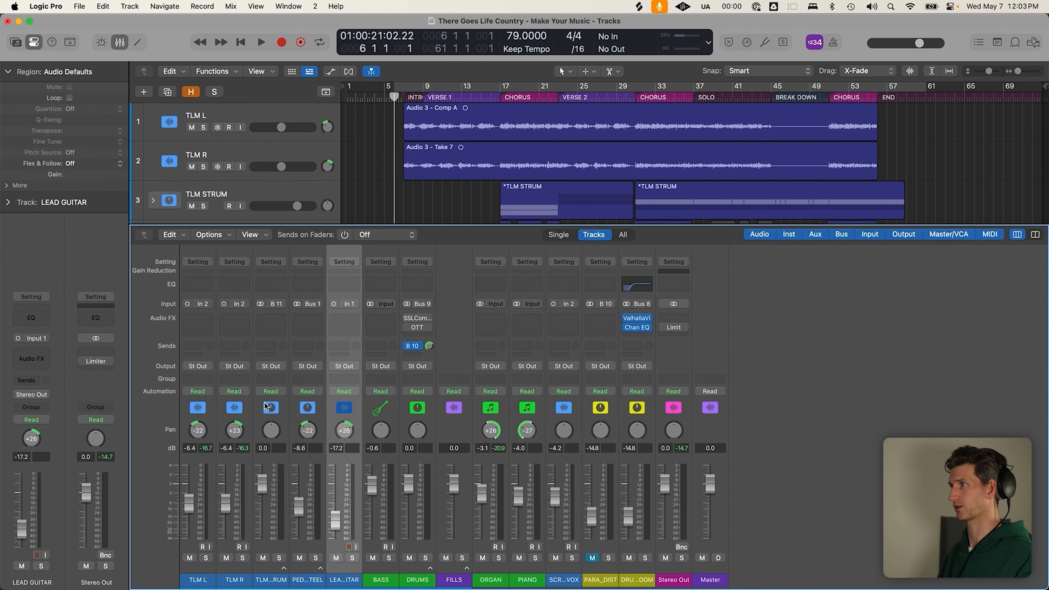
# Hide the Mixer with the X key
pyautogui.press('x')
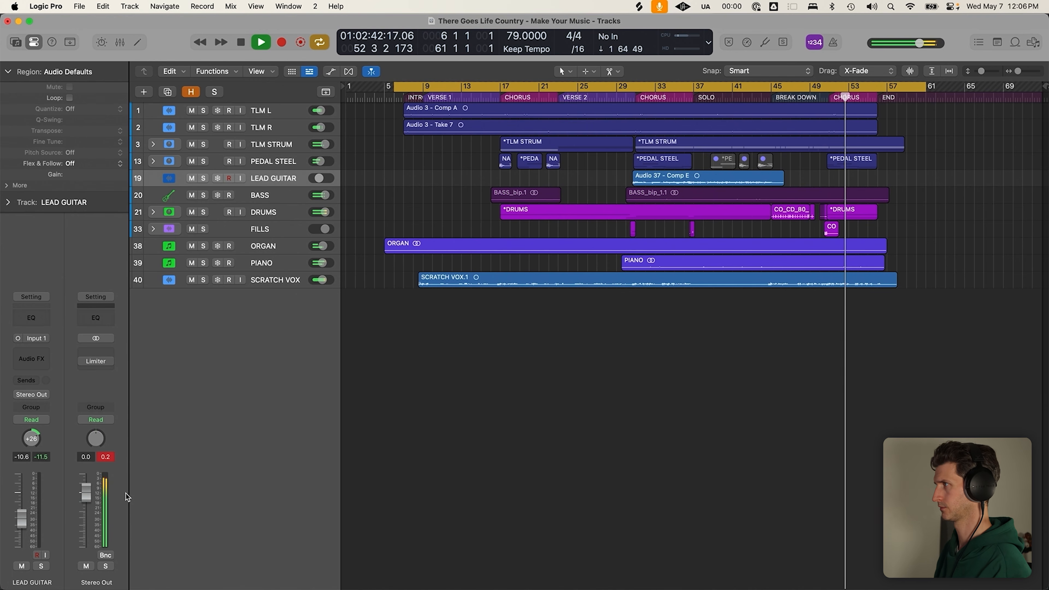
# Stop cycle playback, delete the SCRATCH VOX track, and return the playhead to INTRO
pyautogui.press('c')
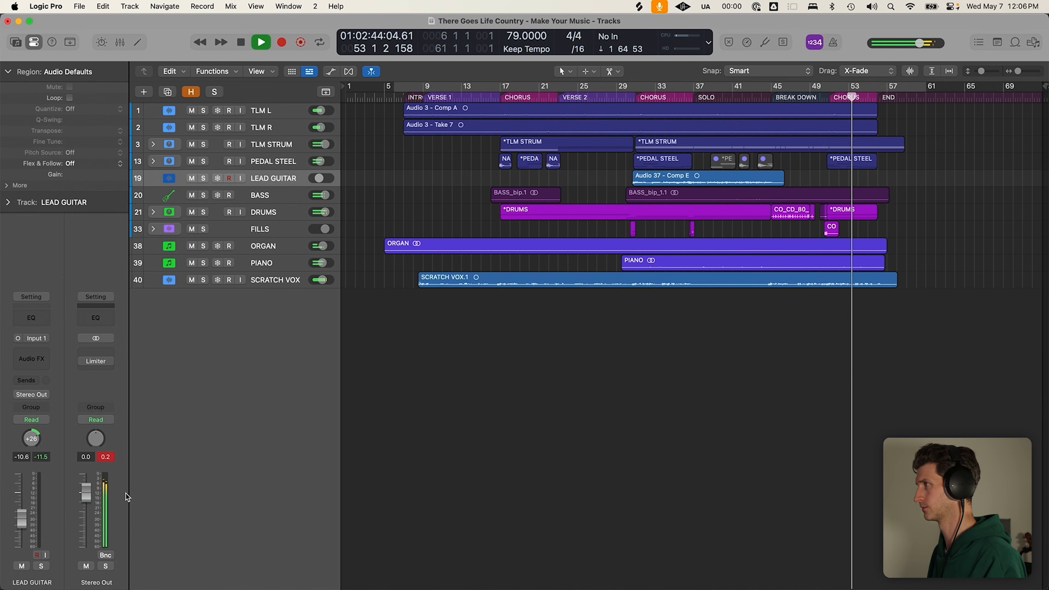
pyautogui.press('space')
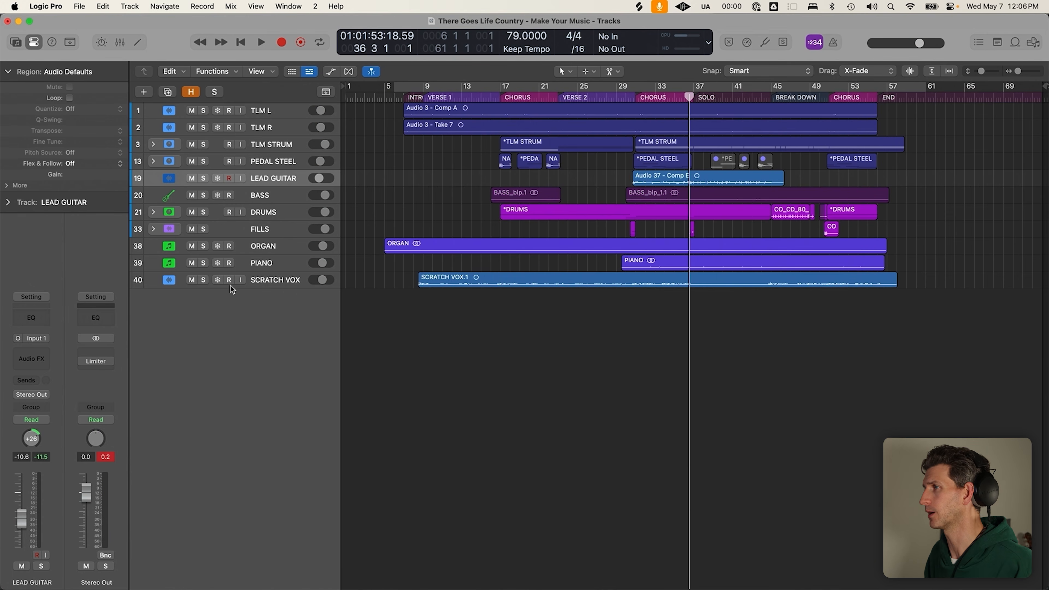
pyautogui.click(192, 280)
pyautogui.click(267, 282)
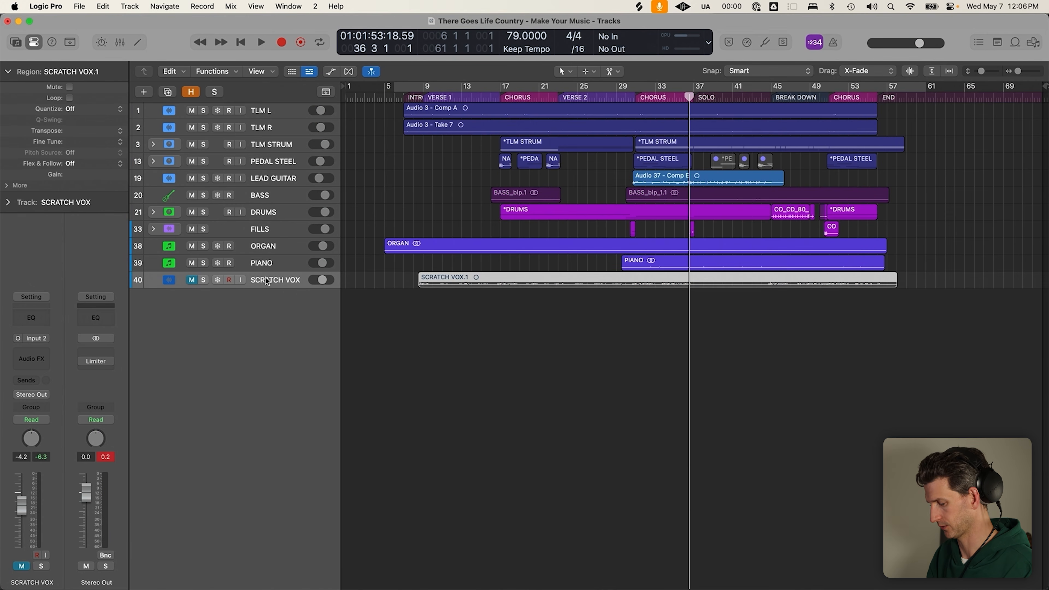
pyautogui.press('super+BackSpace')
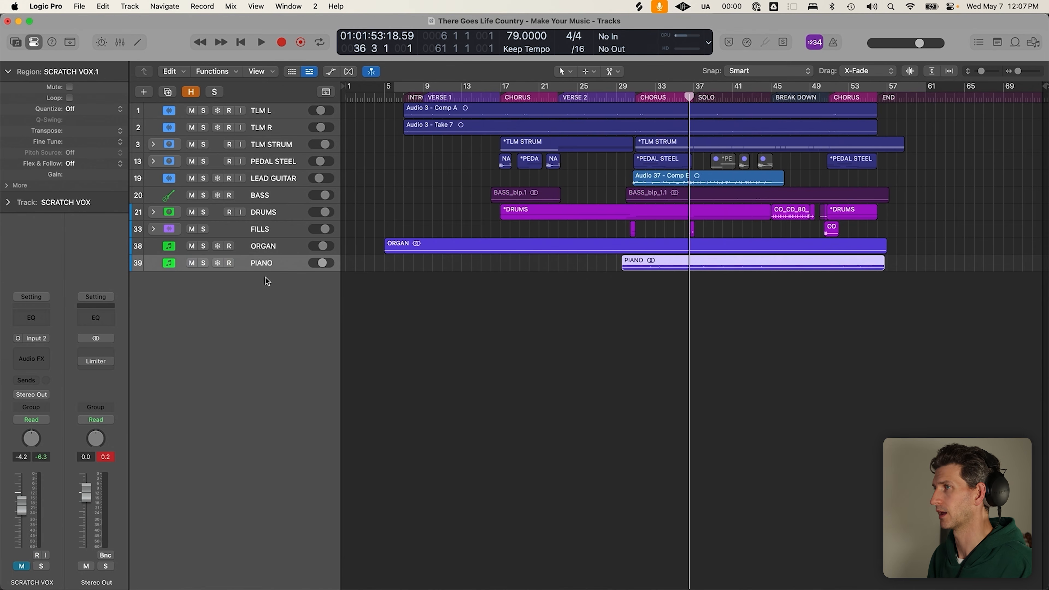
pyautogui.click(404, 97)
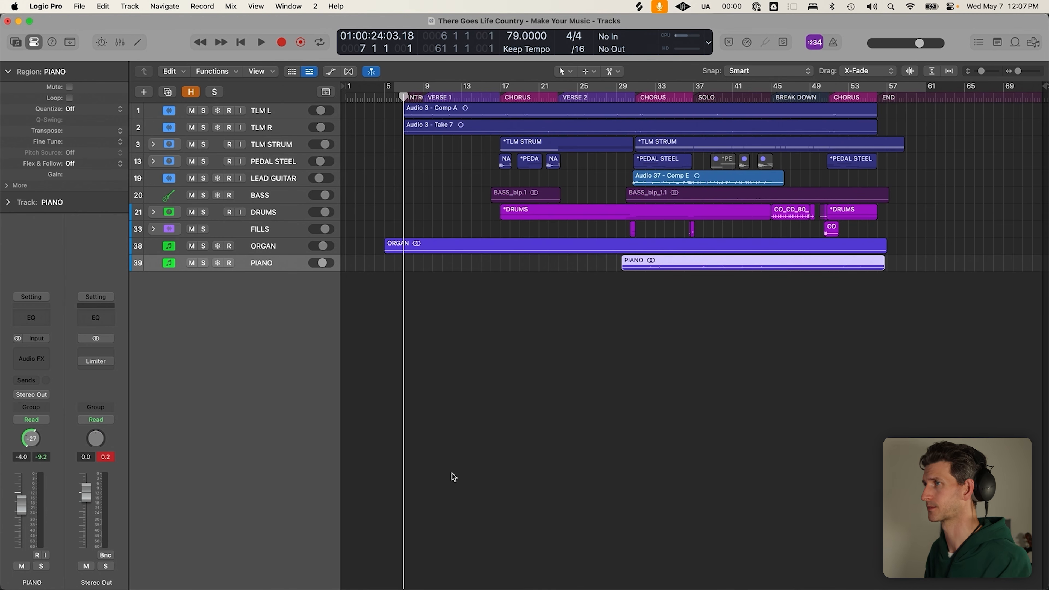
# Add a new audio track named VOX LEAD below PIANO and launch the UAD Console
pyautogui.click(419, 506)
pyautogui.press('alt+super+a')
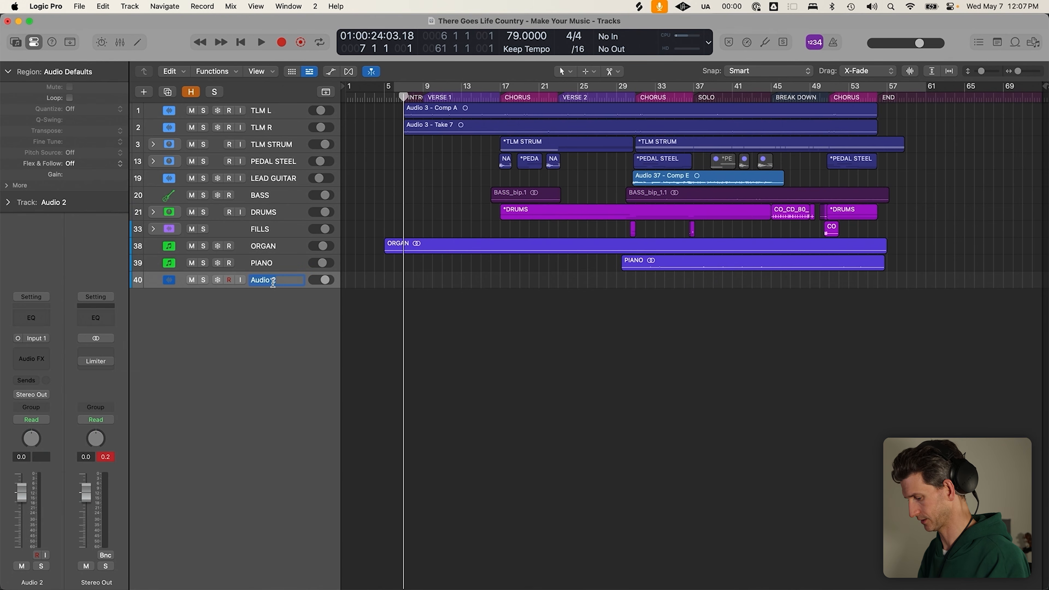
pyautogui.write('LEAD')
pyautogui.press('Return')
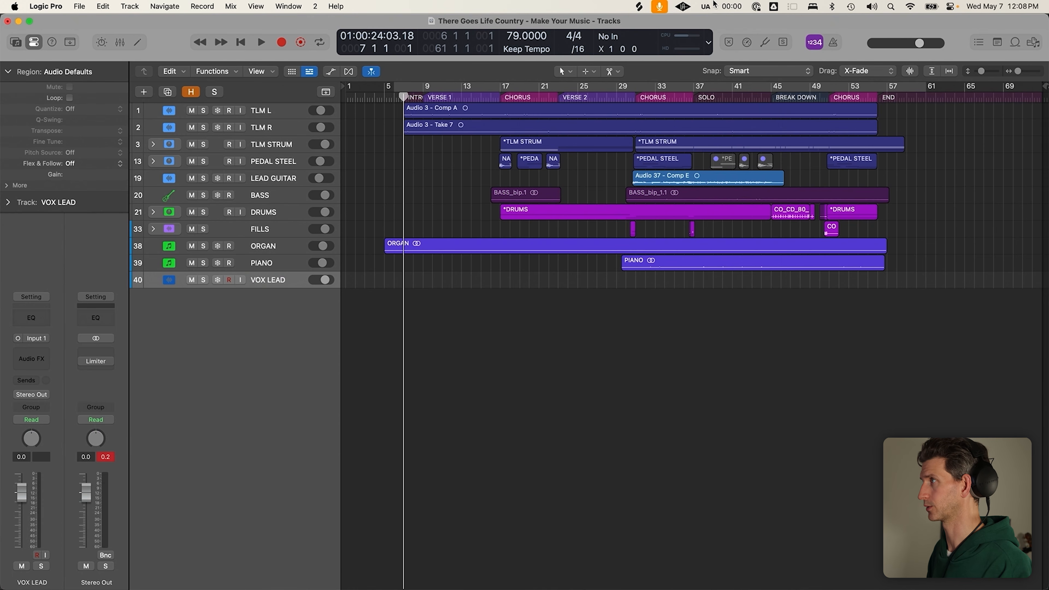
pyautogui.click(690, 6)
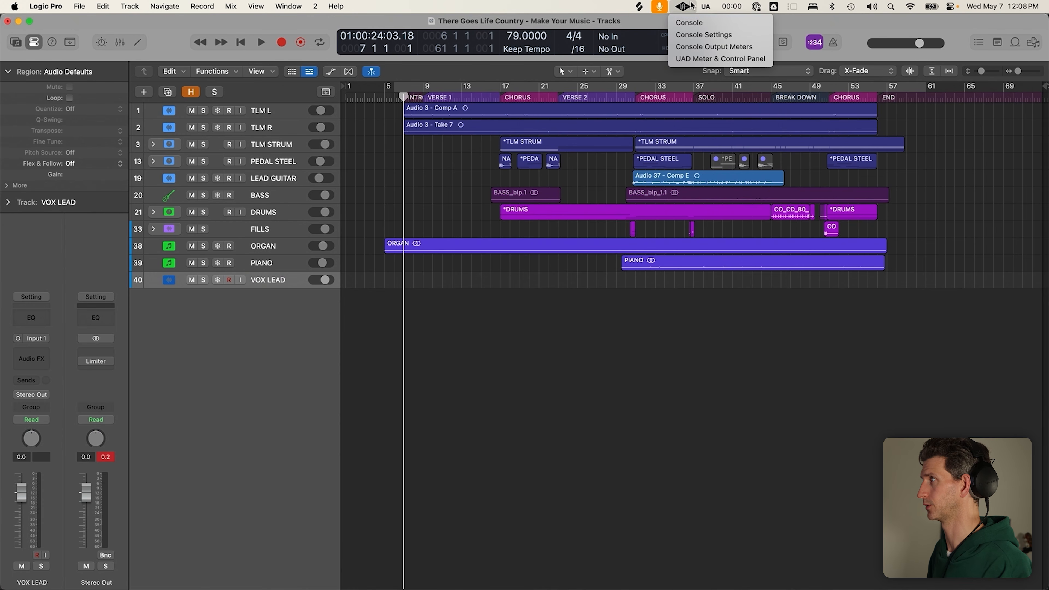
pyautogui.click(689, 24)
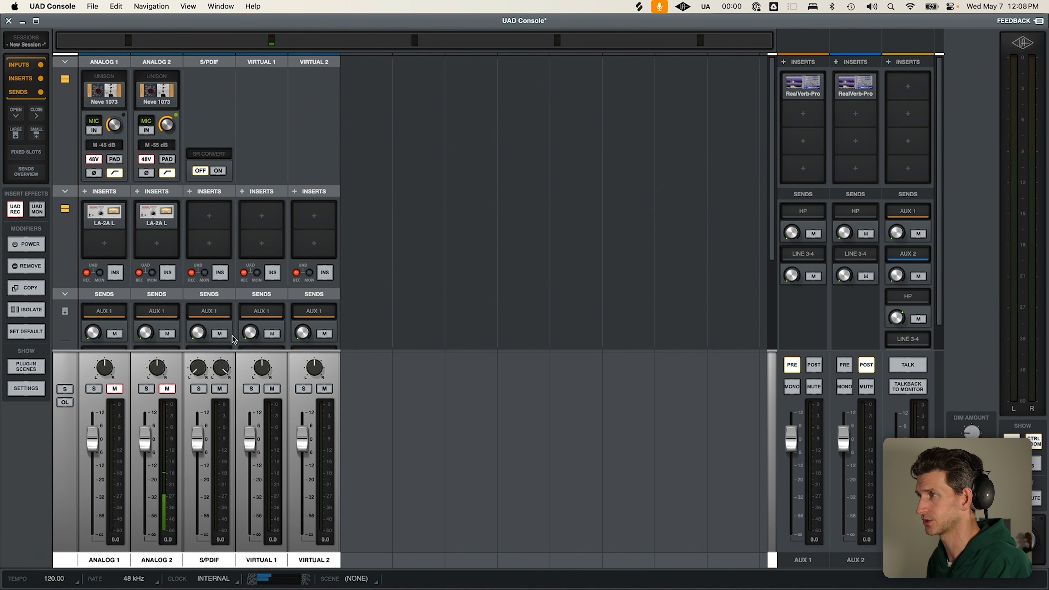
# Switch from UAD Console back to Logic Pro with Command-Tab
pyautogui.press('super+Tab')
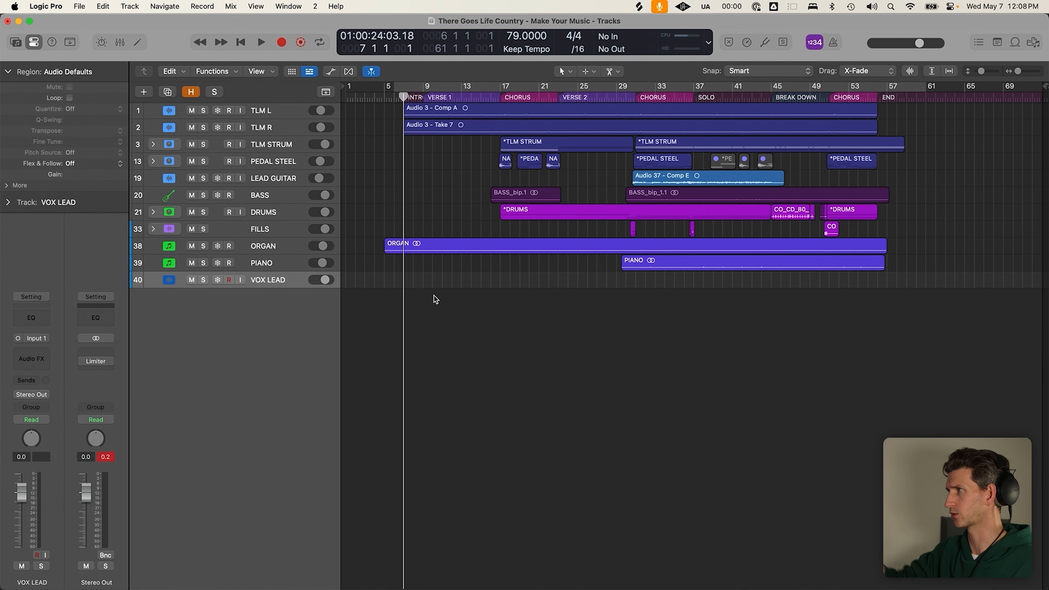
pyautogui.moveTo(805, 345); pyautogui.dragTo(412, 119)
pyautogui.click(389, 166)
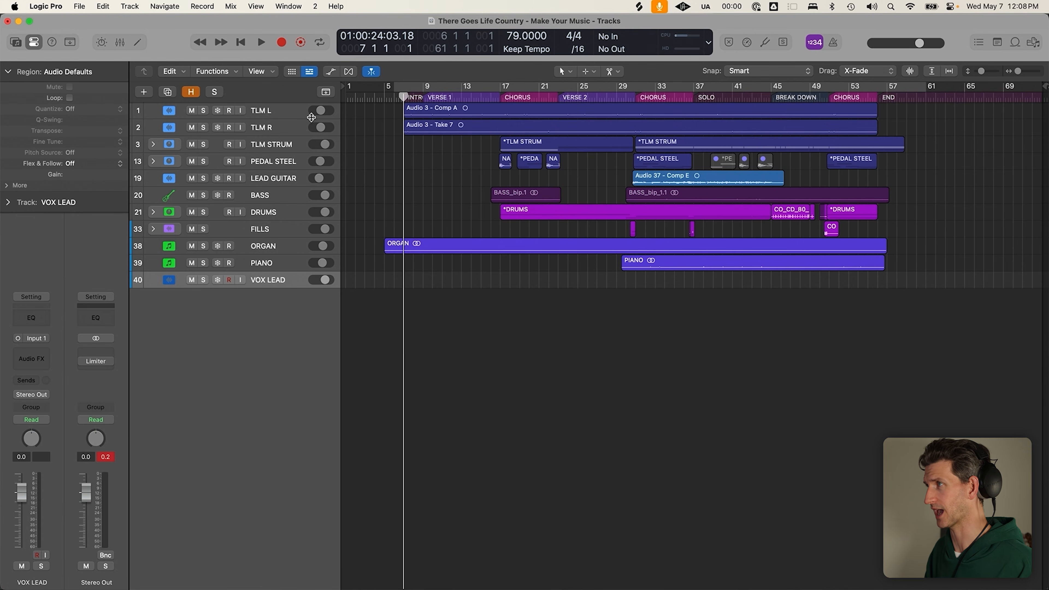
pyautogui.moveTo(382, 107); pyautogui.dragTo(884, 363)
pyautogui.click(866, 361)
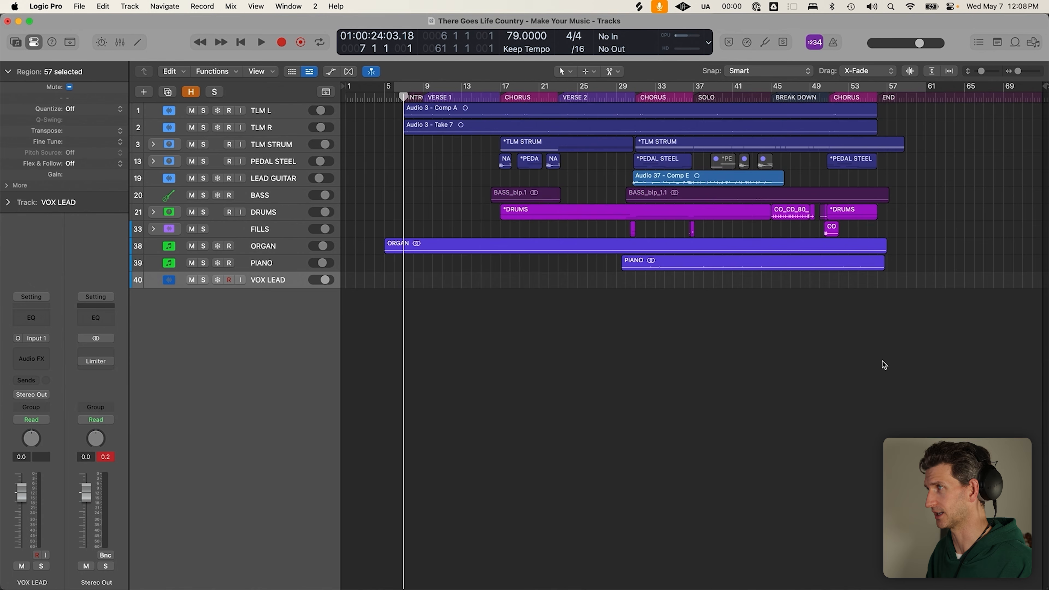
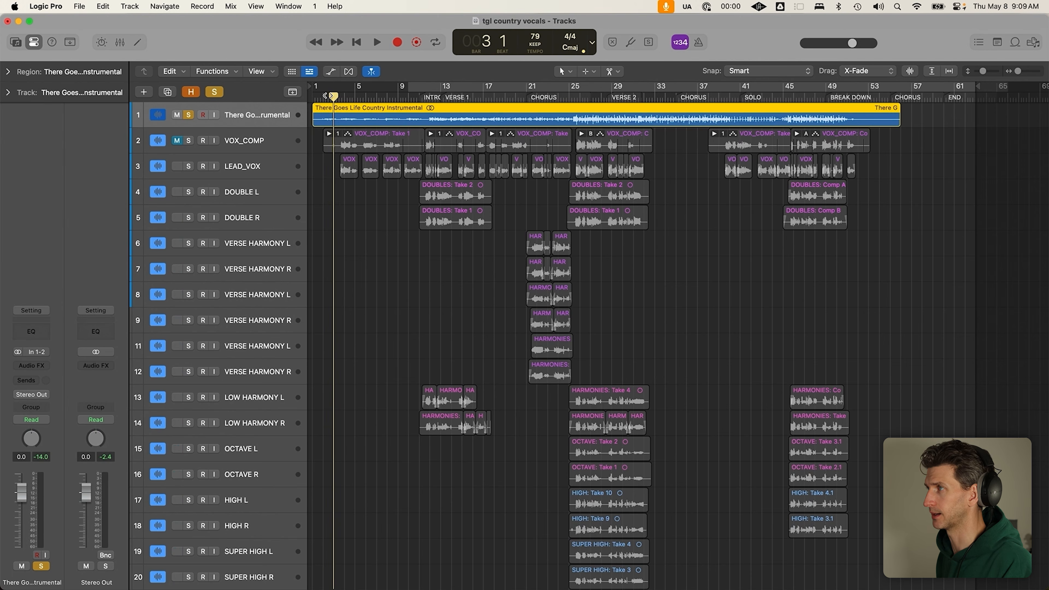
# Clear the song-wide loop, then unsolo the instrumental track and solo track 2 VOX_COMP
pyautogui.moveTo(893, 89); pyautogui.dragTo(311, 88)
pyautogui.press('c')
pyautogui.click(441, 265)
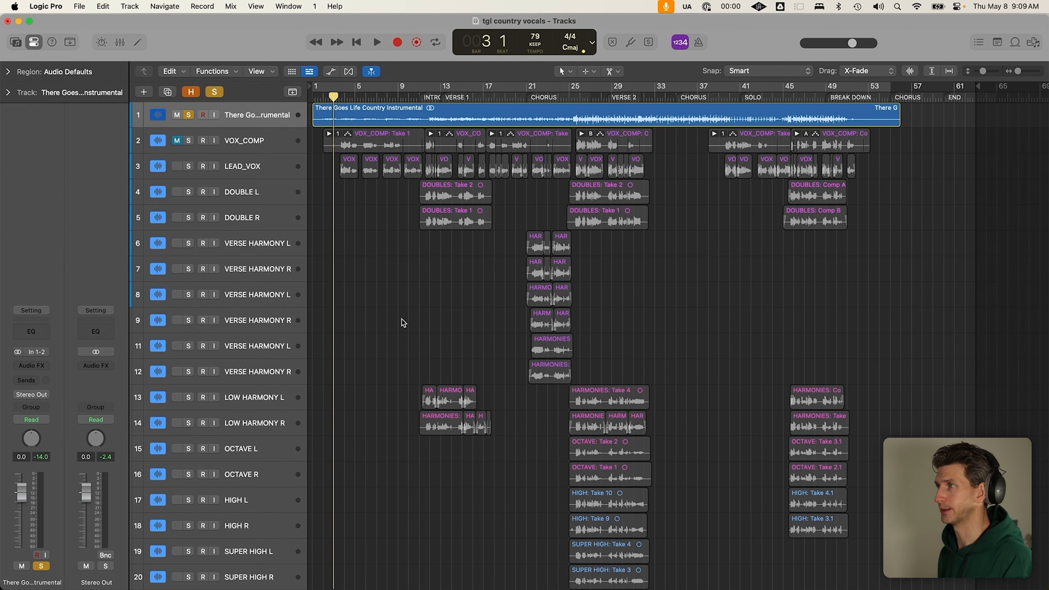
pyautogui.click(187, 116)
pyautogui.scroll(-6, 438, 275)
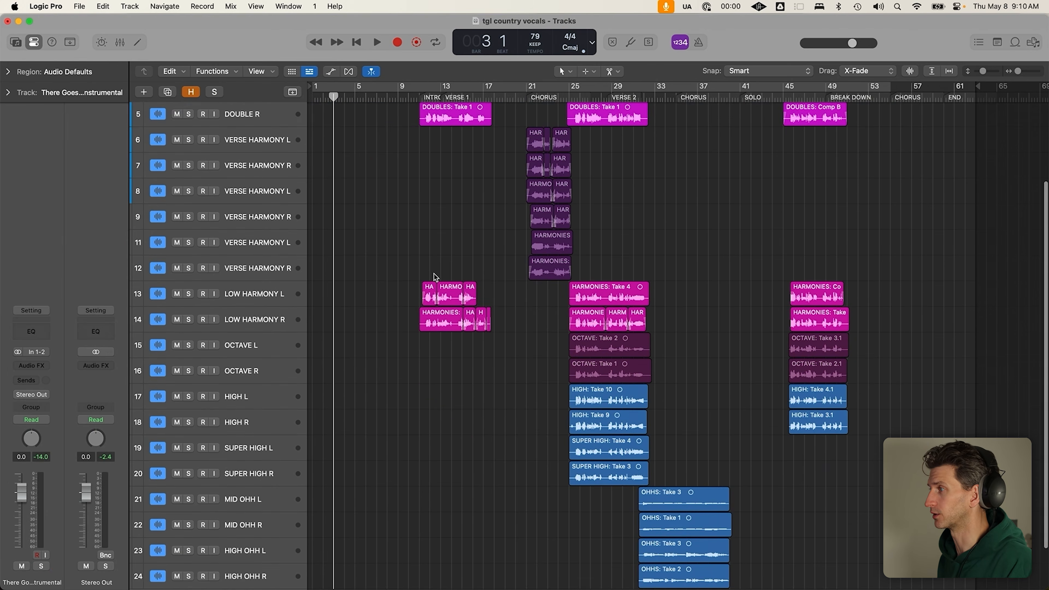
pyautogui.scroll(6, 580, 194)
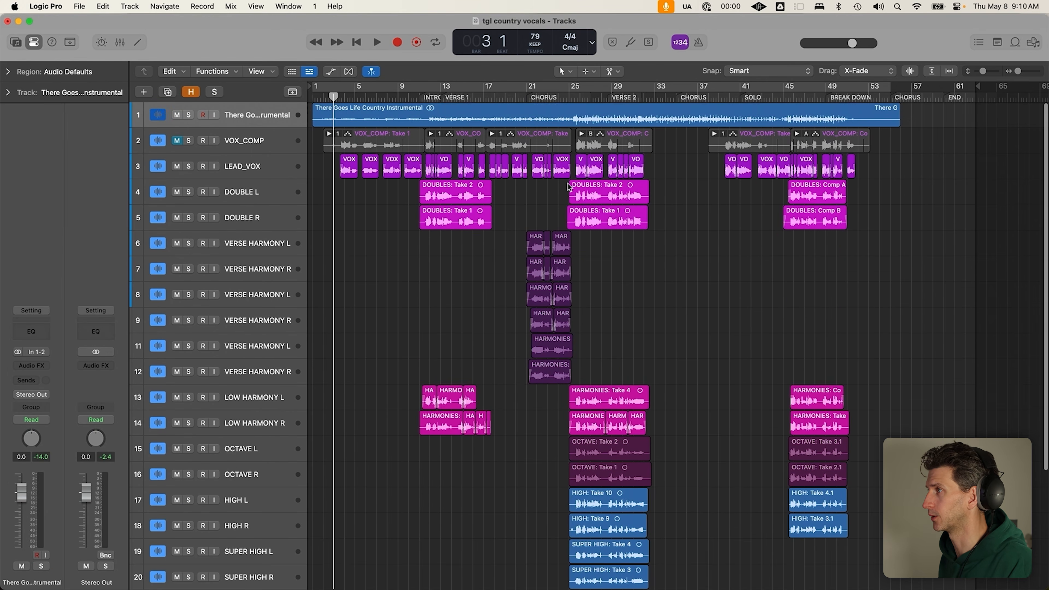
pyautogui.click(248, 141)
pyautogui.click(188, 141)
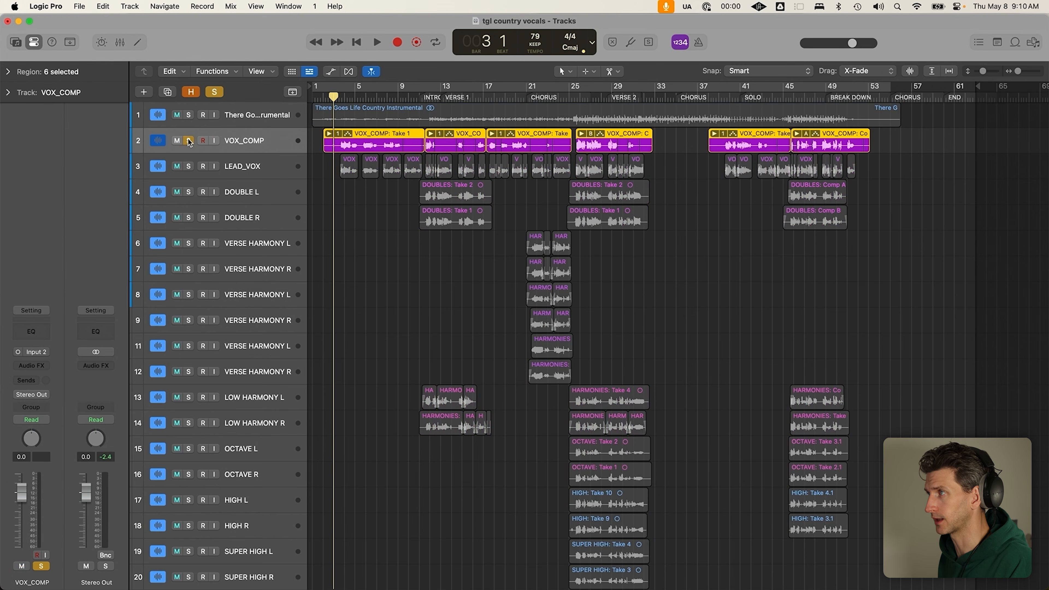
# Select the first VOX_COMP comp region and inspect its takes, then collapse them
pyautogui.moveTo(321, 142); pyautogui.dragTo(910, 151)
pyautogui.click(910, 151)
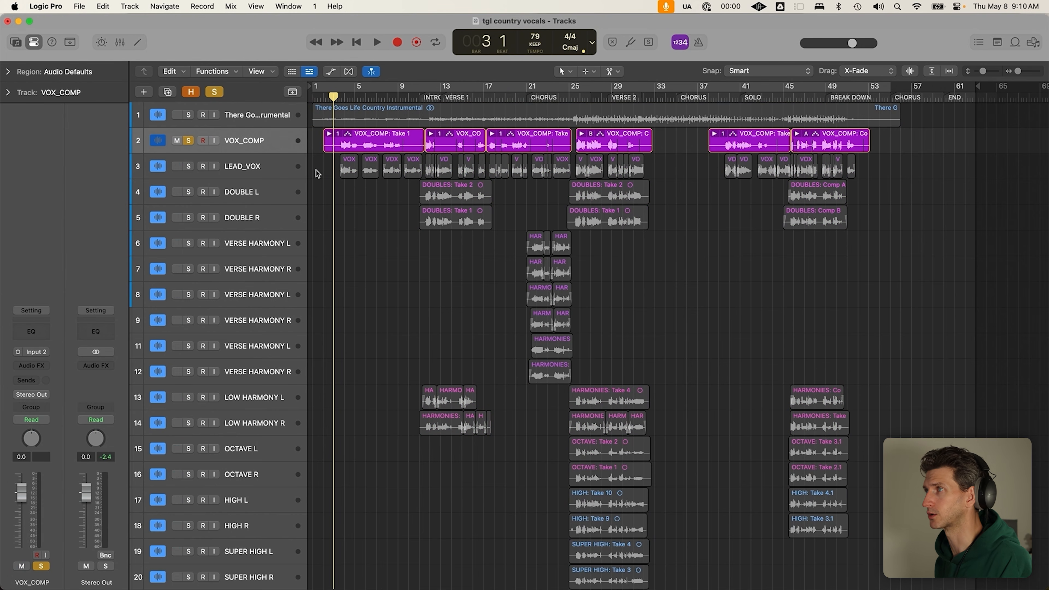
pyautogui.click(344, 145)
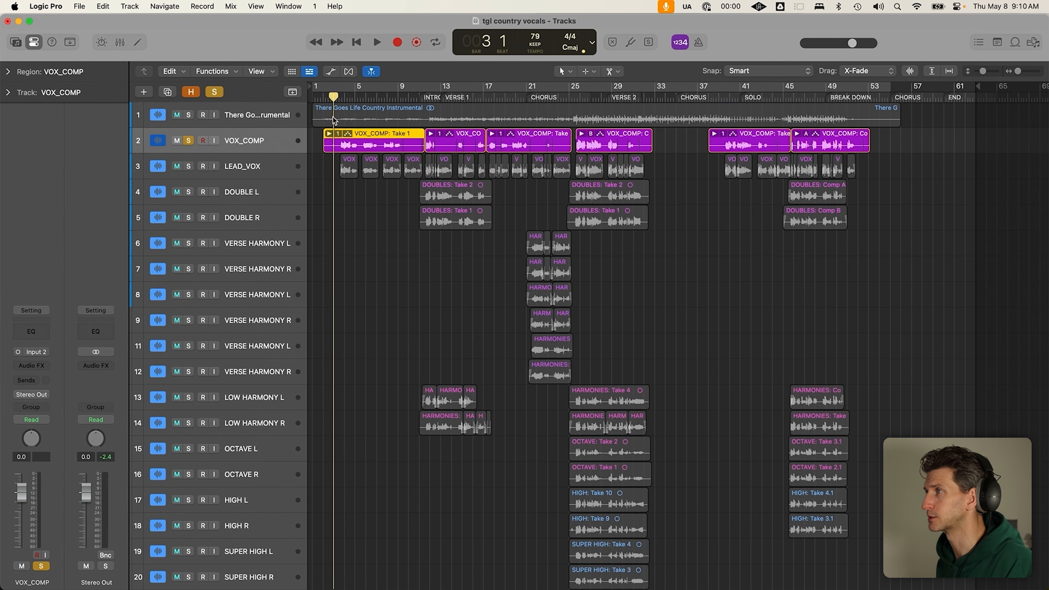
pyautogui.click(328, 134)
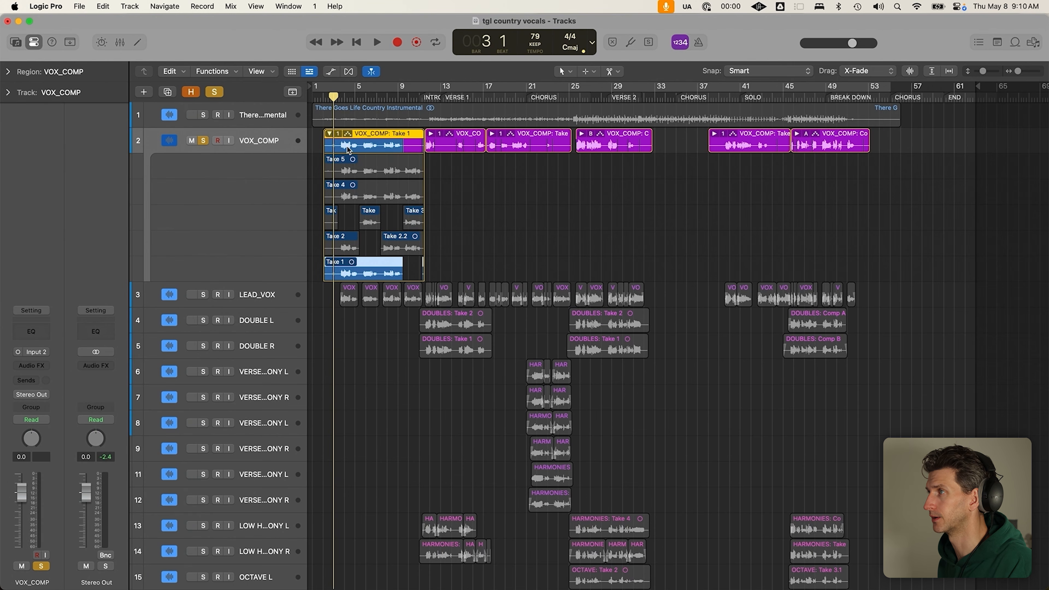
pyautogui.click(329, 134)
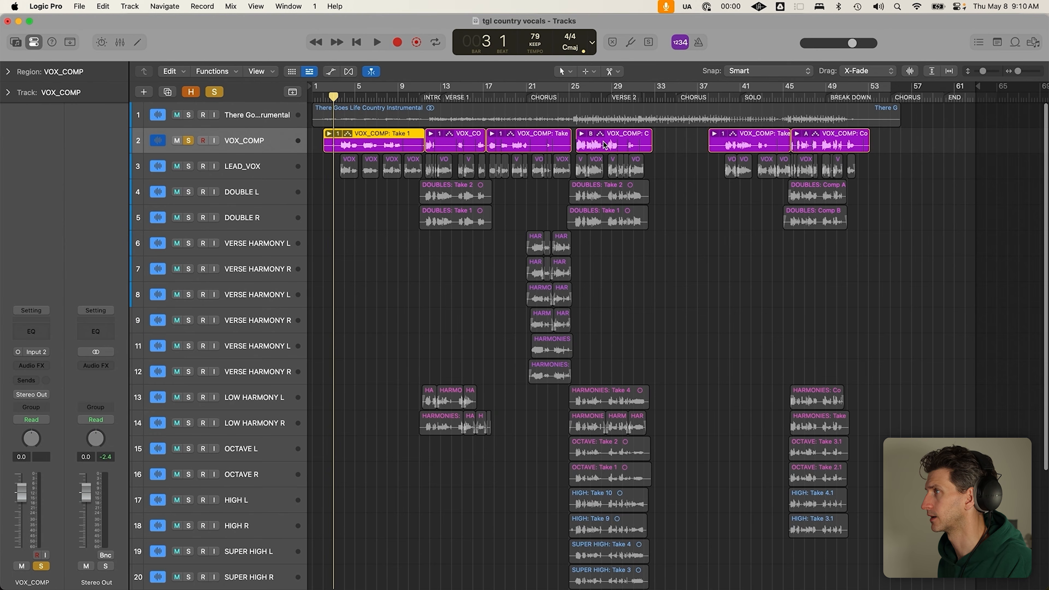
# Inspect the verse 2 comp's takes, leave the playhead at bar 27, and collapse the folder
pyautogui.click(581, 134)
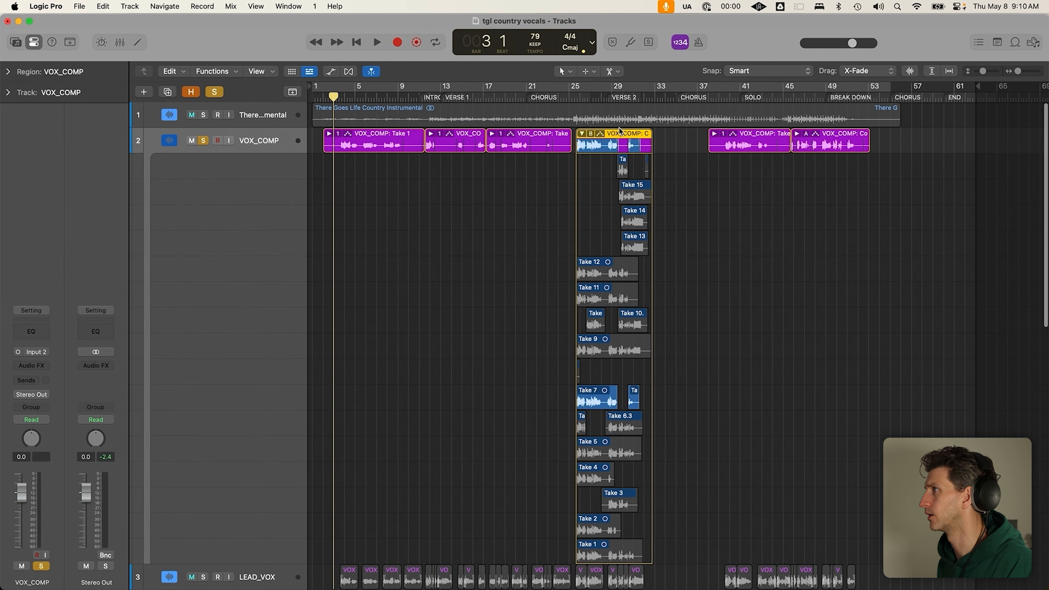
pyautogui.click(580, 97)
pyautogui.press('super+Right')
pyautogui.press('super+Right')
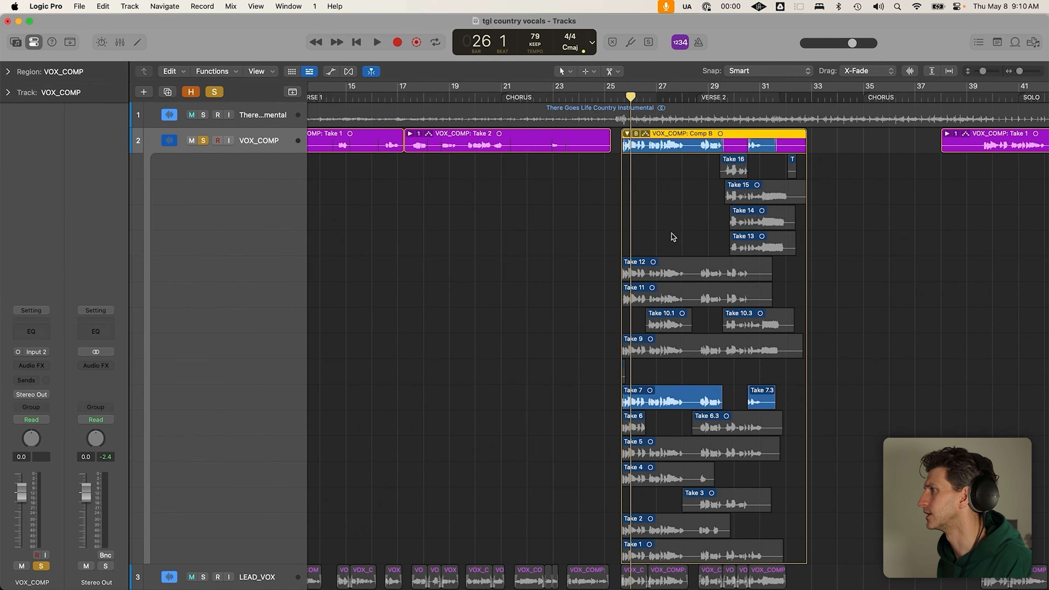
pyautogui.press('super+Up')
pyautogui.press('super+Left')
pyautogui.click(656, 97)
pyautogui.click(643, 130)
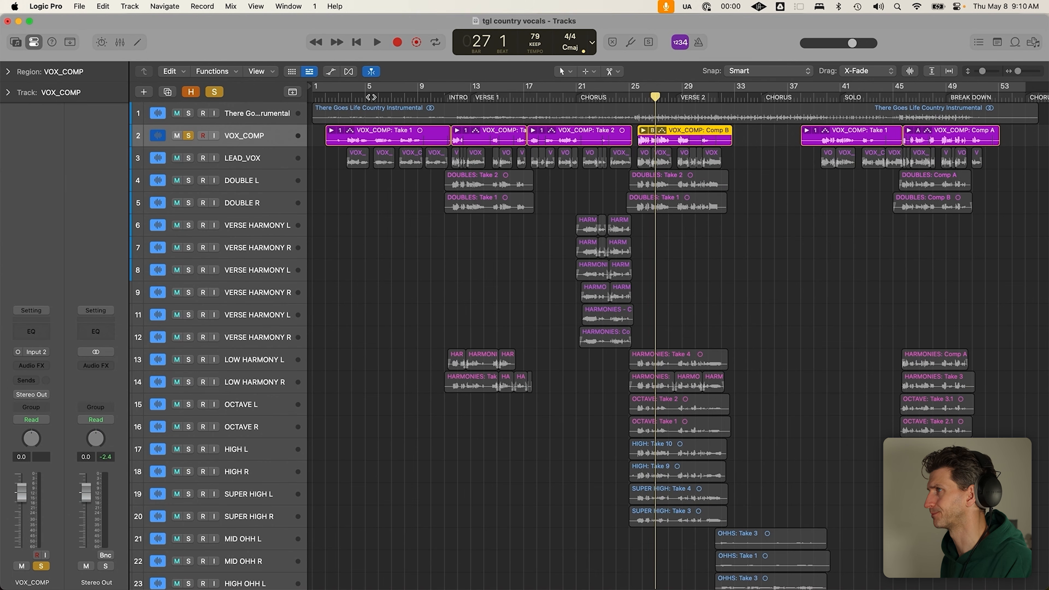
# Delete the INTRO, VERSE 1, CHORUS, VERSE 2, SOLO and BREAK DOWN markers from the global marker track
pyautogui.click(293, 92)
pyautogui.click(462, 125)
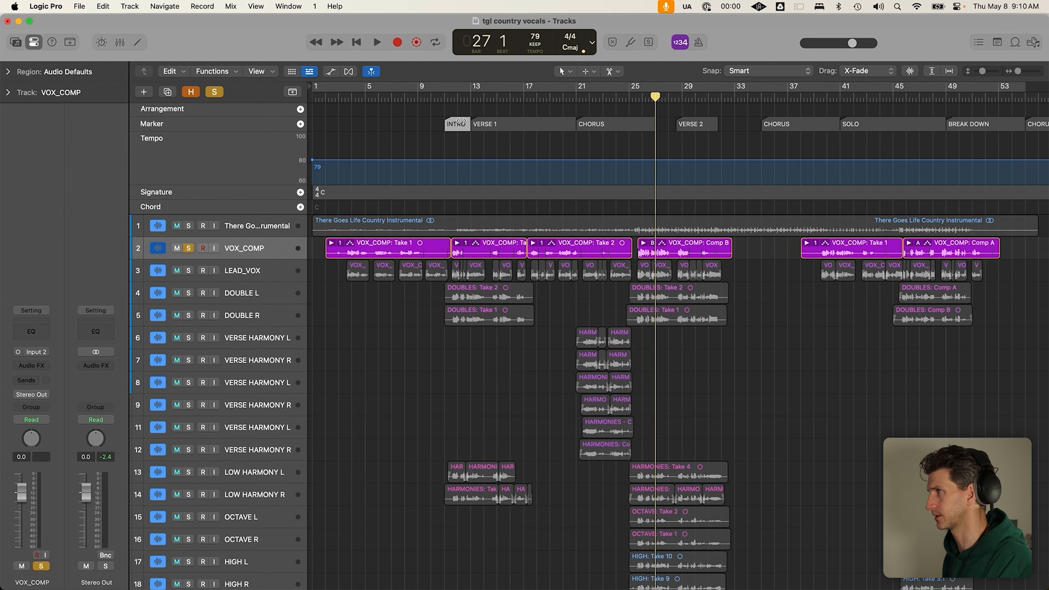
pyautogui.press('Delete')
pyautogui.click(554, 129)
pyautogui.press('Delete')
pyautogui.click(600, 126)
pyautogui.press('Delete')
pyautogui.click(694, 123)
pyautogui.press('Delete')
pyautogui.click(784, 124)
pyautogui.press('Delete')
pyautogui.click(869, 124)
pyautogui.press('Delete')
pyautogui.click(969, 124)
pyautogui.press('Delete')
pyautogui.click(1037, 124)
pyautogui.press('Delete')
pyautogui.click(293, 92)
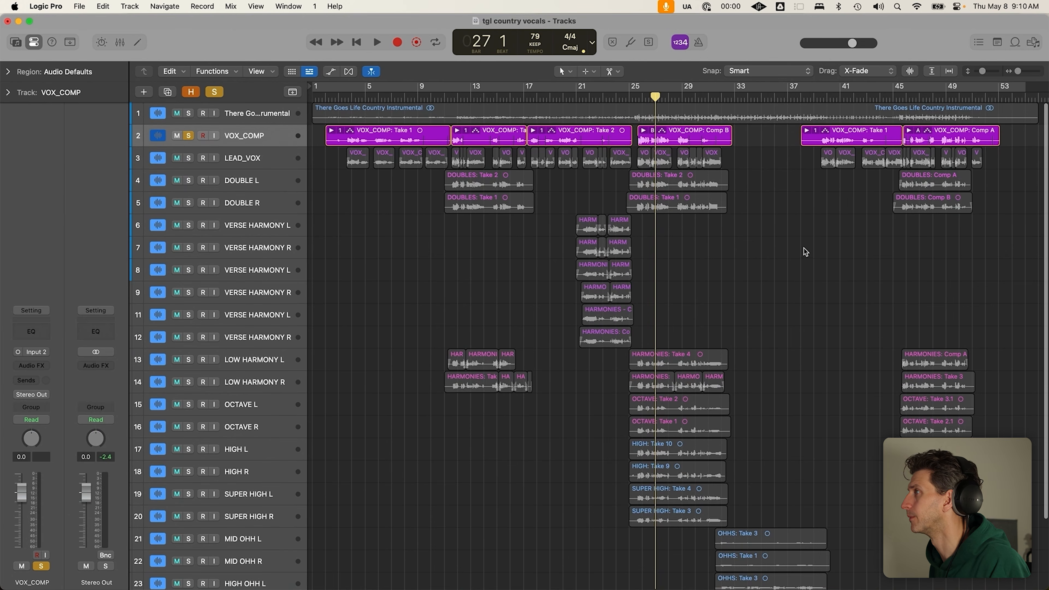
# Move the playhead to bar 17 beat 3 and view the second VOX_COMP comp's takes
pyautogui.click(529, 95)
pyautogui.click(458, 131)
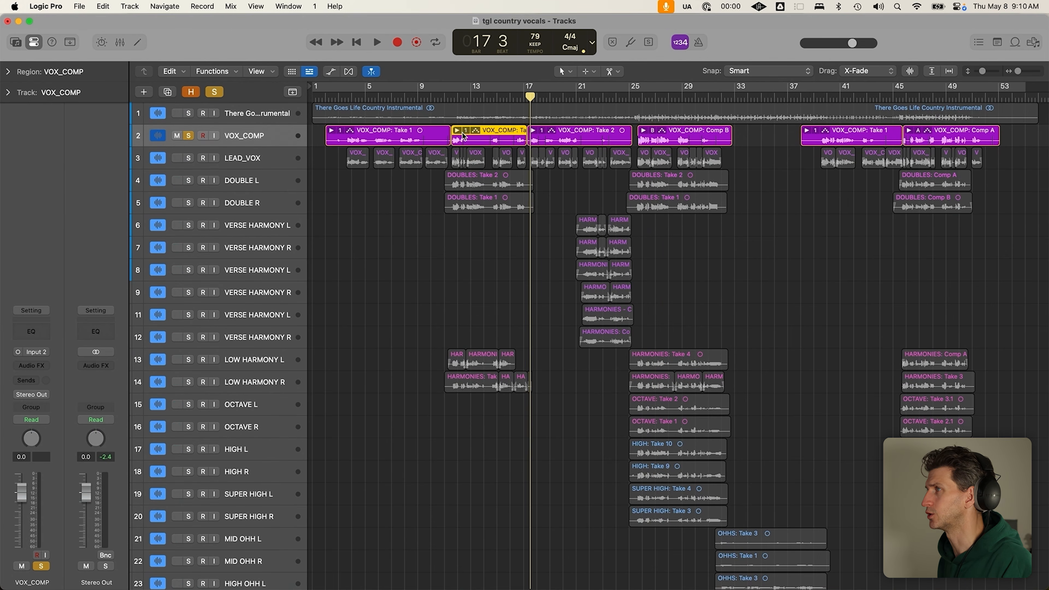
pyautogui.click(581, 135)
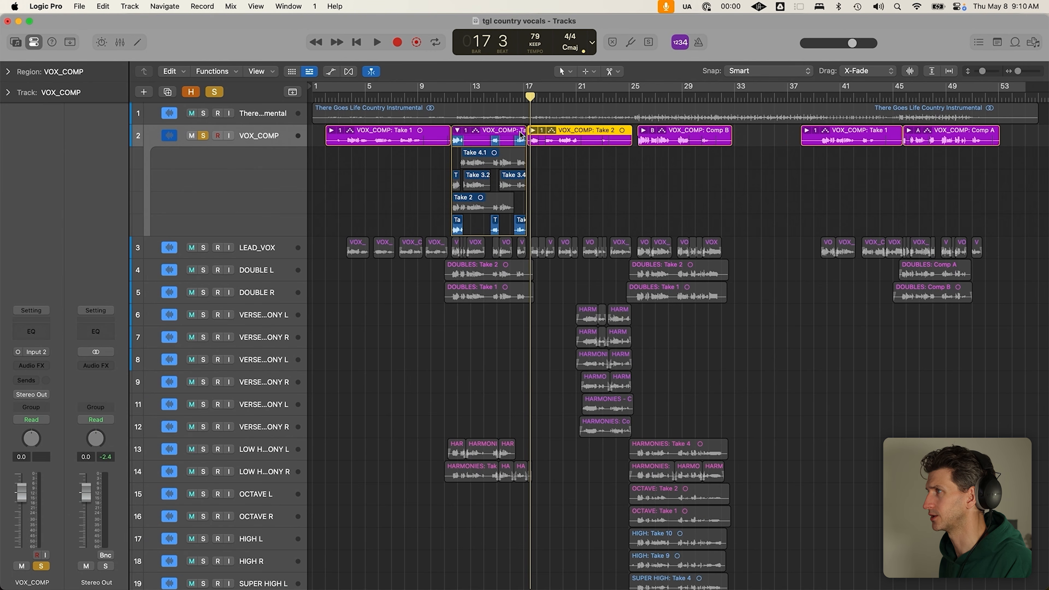
pyautogui.click(534, 131)
pyautogui.click(533, 131)
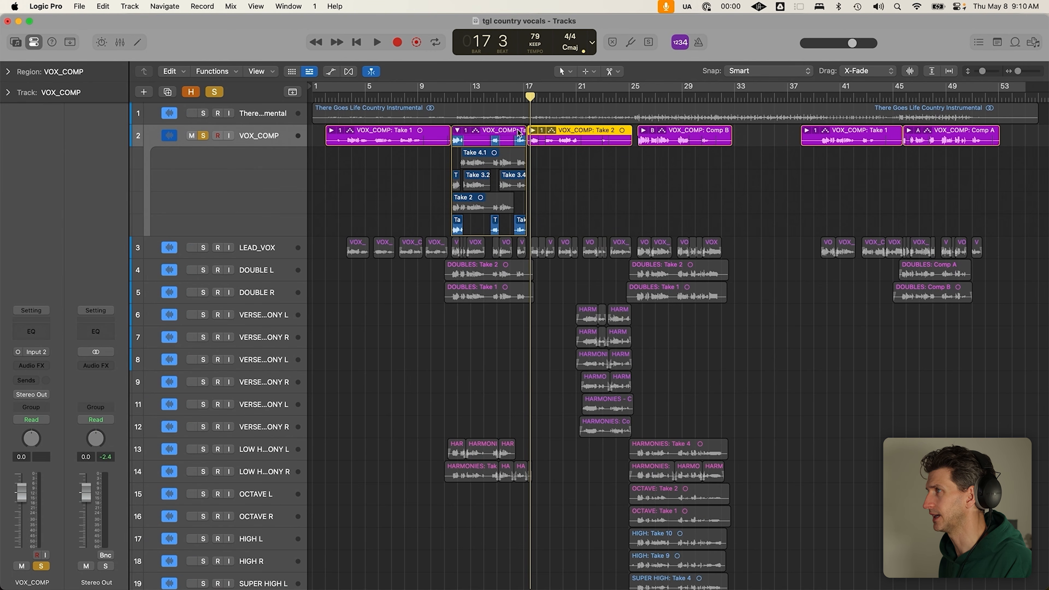
pyautogui.click(459, 131)
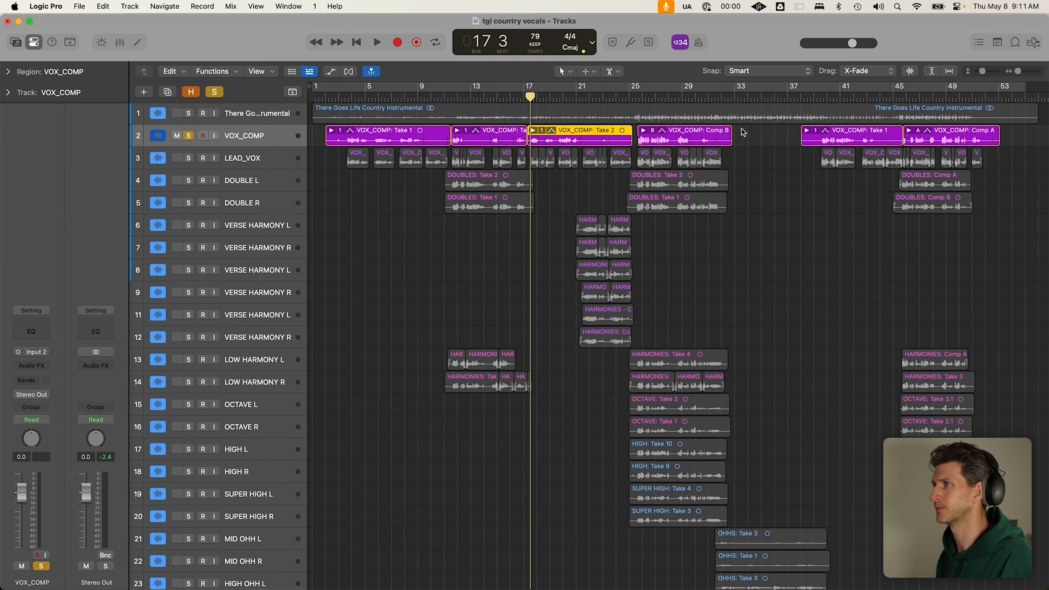
# Unsolo and hide VOX_COMP with Control-H, solo LEAD_VOX, and select its regions from bar 2
pyautogui.click(362, 177)
pyautogui.click(190, 136)
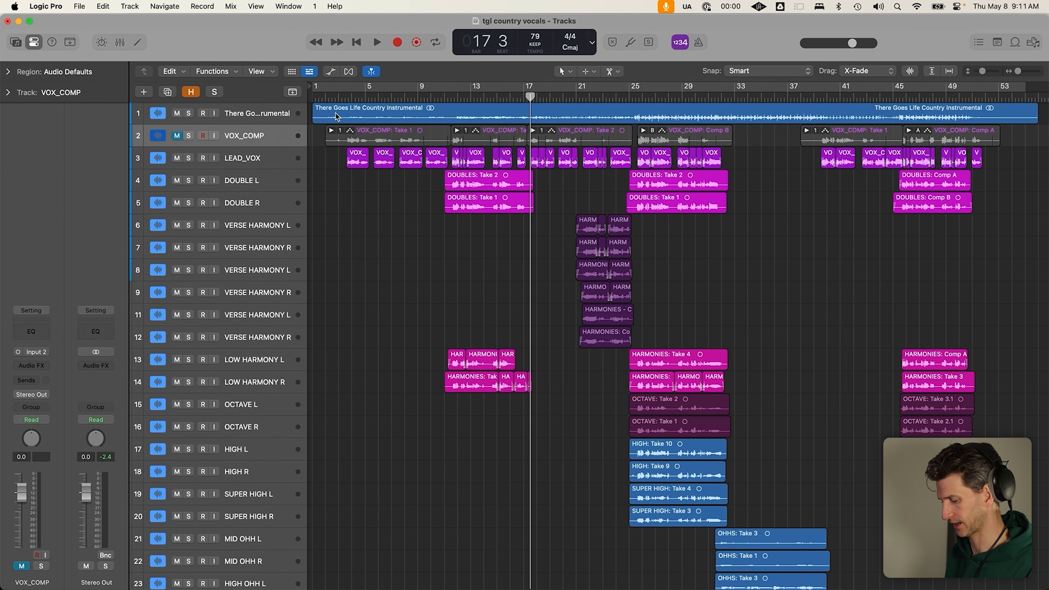
pyautogui.hotkey('ctrl', 'h')
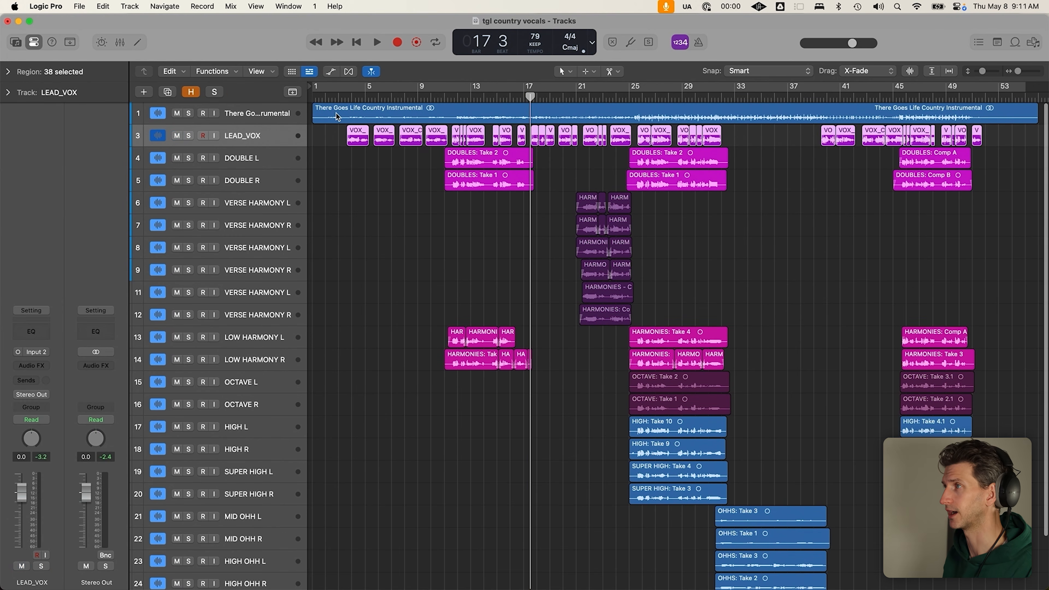
pyautogui.press('s')
pyautogui.moveTo(331, 136); pyautogui.dragTo(1029, 139)
# Place the playhead at bar 3 beat 3 and adjust track heights and LEAD_VOX region selection
pyautogui.press('super+Down')
pyautogui.press('super+Down')
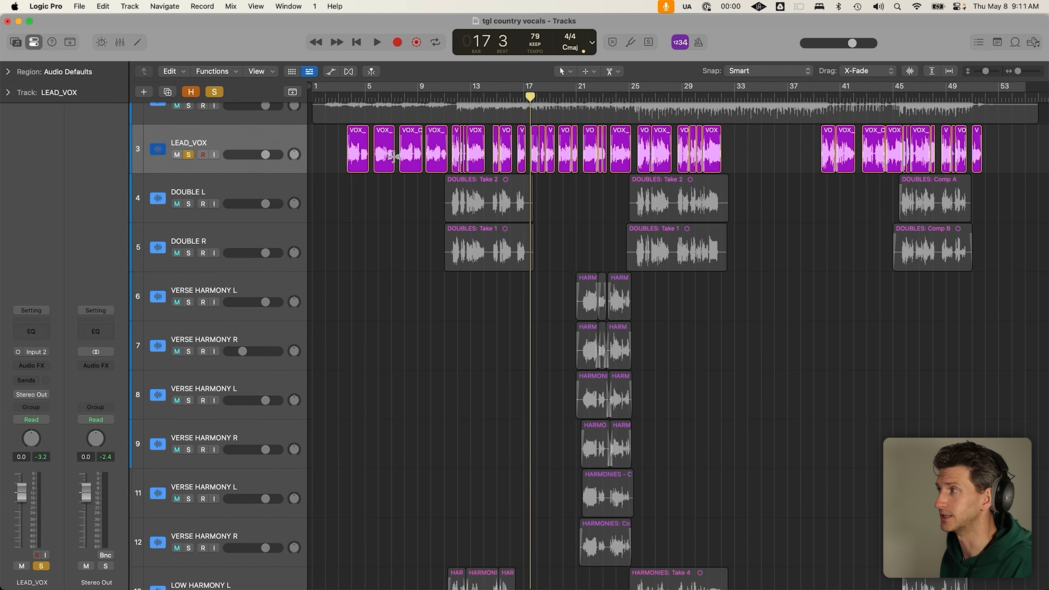
pyautogui.click(346, 98)
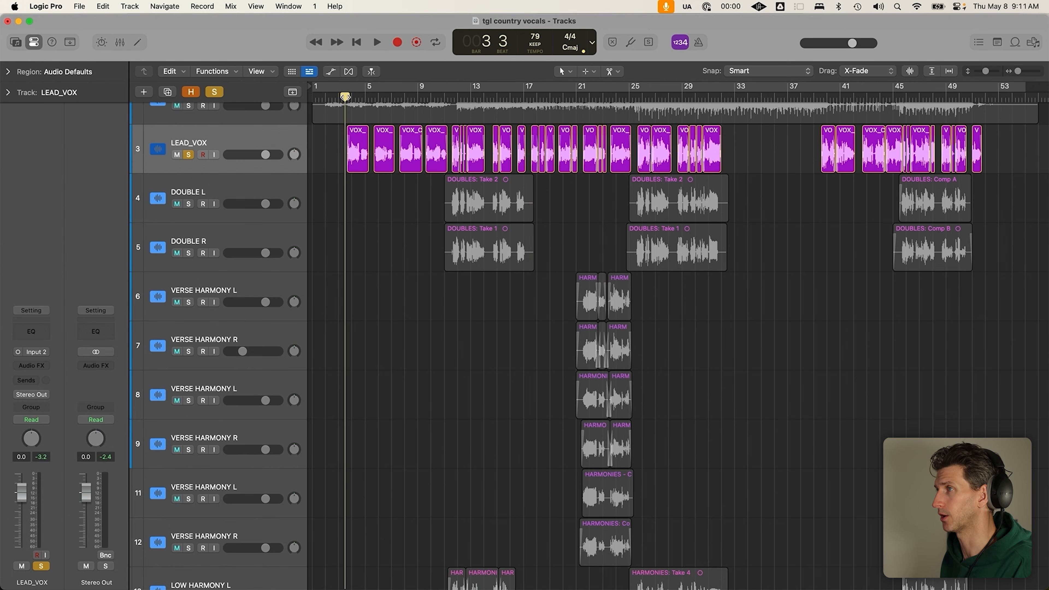
pyautogui.click(281, 144)
pyautogui.keyDown('ctrl'); pyautogui.keyDown('alt'); pyautogui.click(326, 172); pyautogui.keyUp('alt'); pyautogui.keyUp('ctrl')
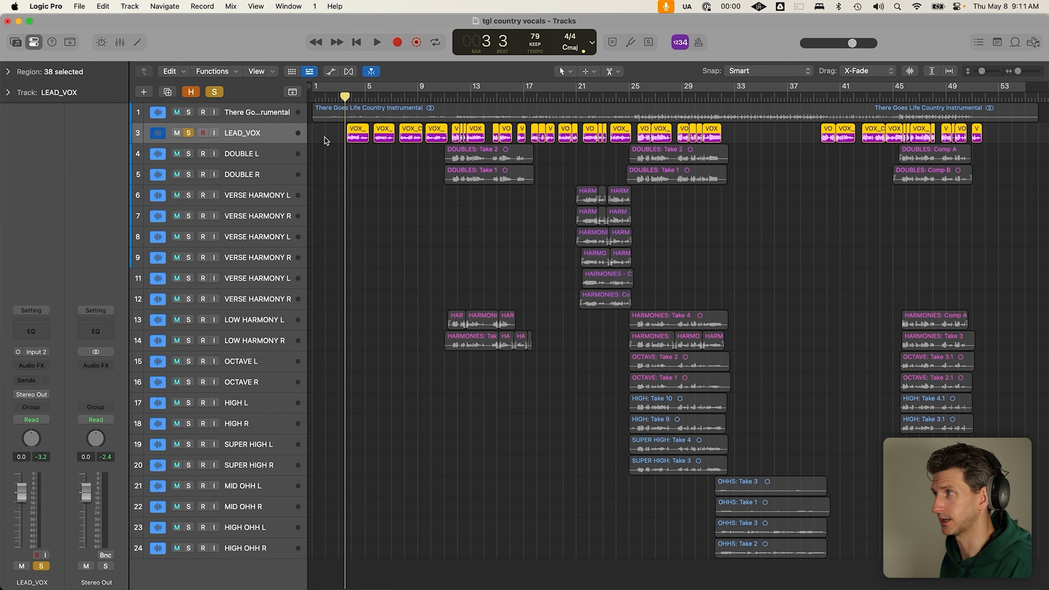
pyautogui.keyDown('ctrl'); pyautogui.keyDown('alt'); pyautogui.click(335, 411); pyautogui.keyUp('alt'); pyautogui.keyUp('ctrl')
pyautogui.click(366, 231)
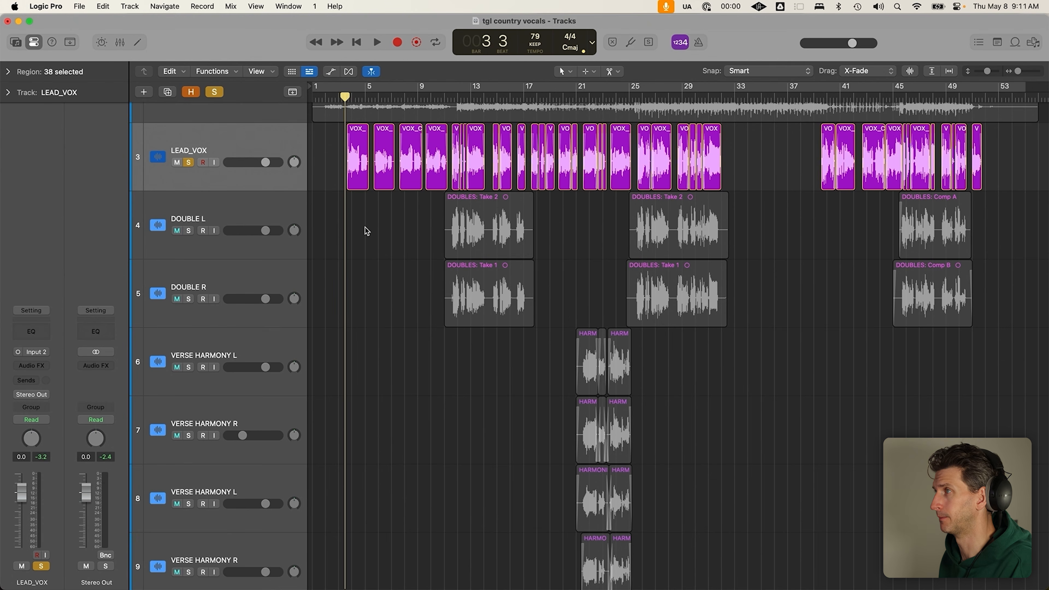
pyautogui.moveTo(338, 148); pyautogui.dragTo(666, 150)
pyautogui.click(335, 242)
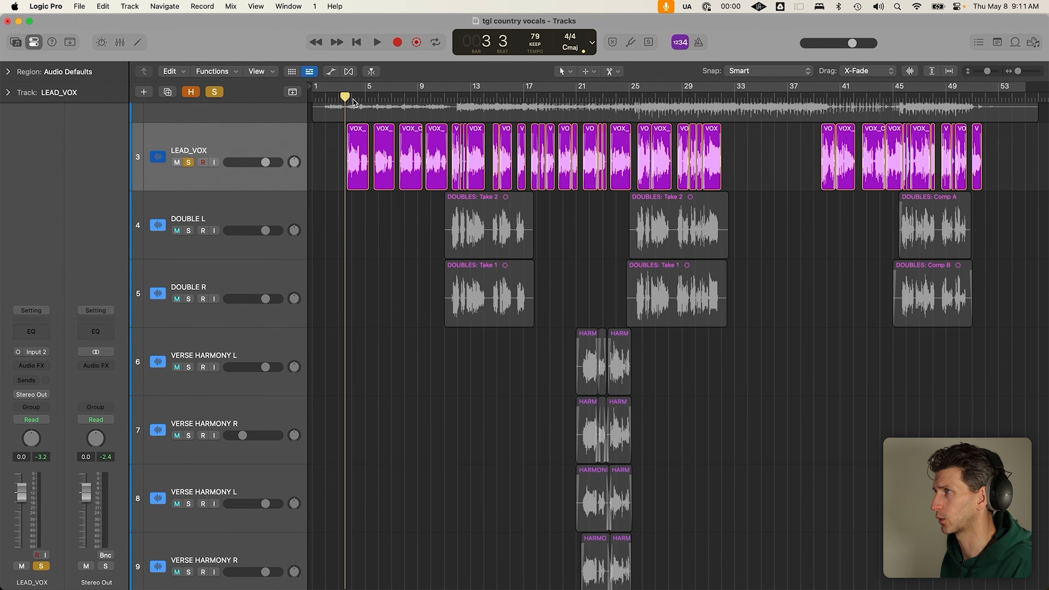
pyautogui.scroll(3, 209, 119)
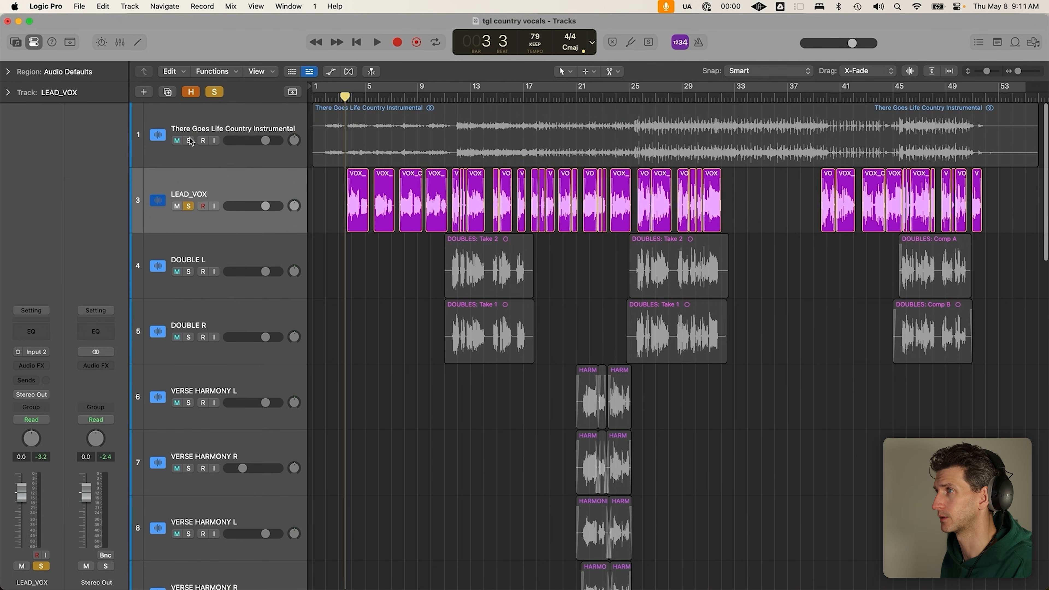
# Solo the instrumental too, play from bar 3, stop, and return the playhead to bar 3 beat 3
pyautogui.click(189, 141)
pyautogui.press('space')
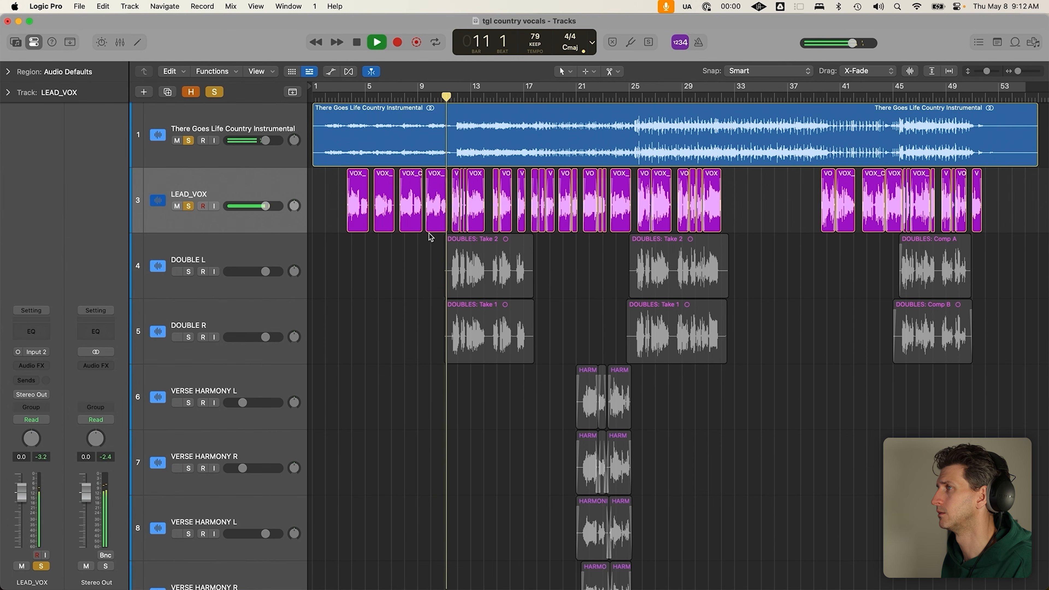
pyautogui.press('space')
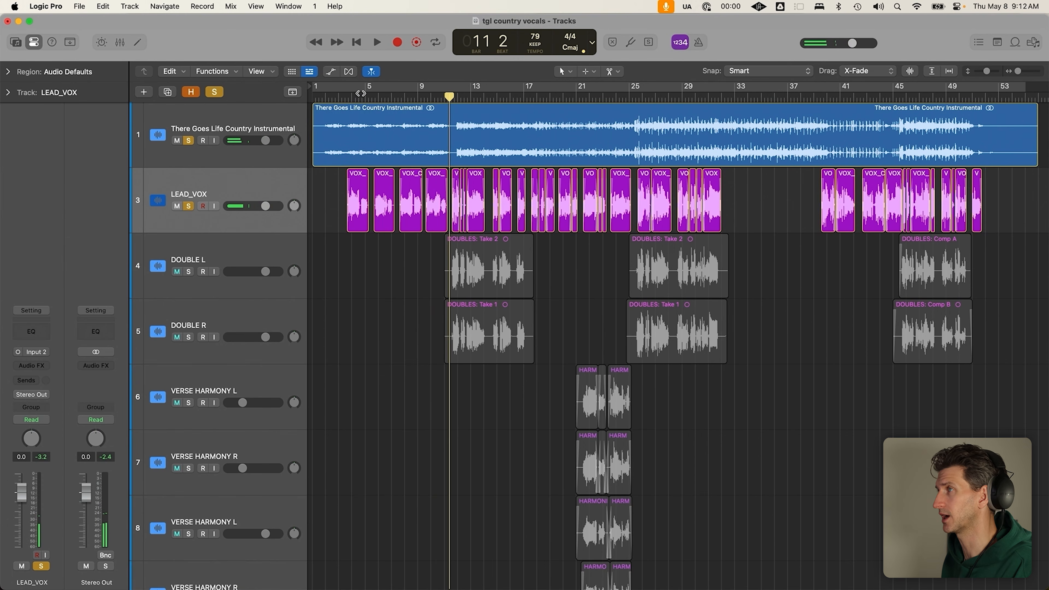
pyautogui.click(349, 100)
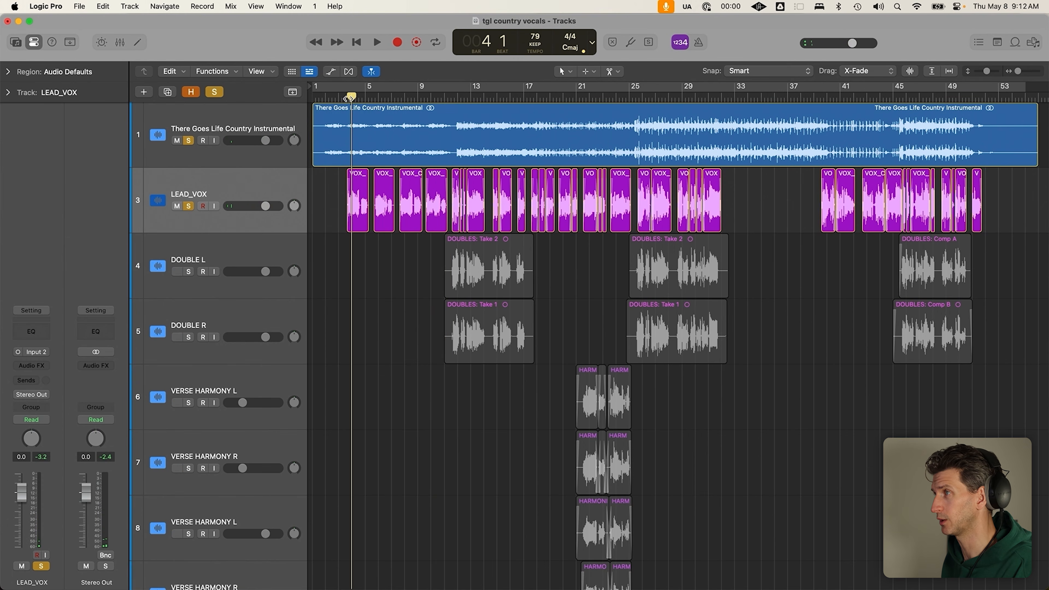
pyautogui.moveTo(349, 98); pyautogui.dragTo(345, 97)
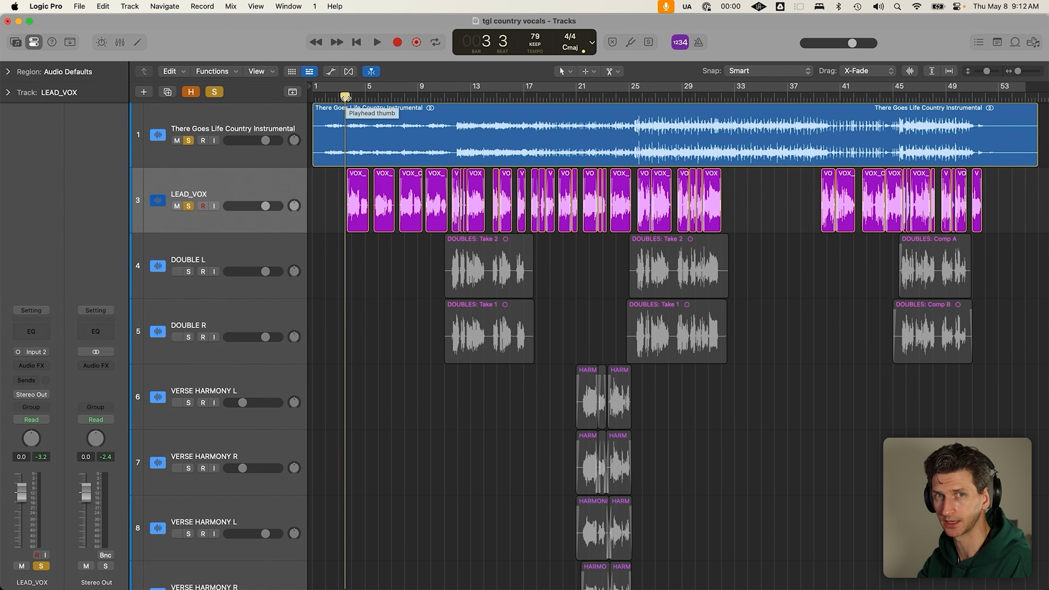
# Reveal and solo VOX_COMP, expand the first comp's takes, and set the playhead to bar 3 beat 3
pyautogui.press('h')
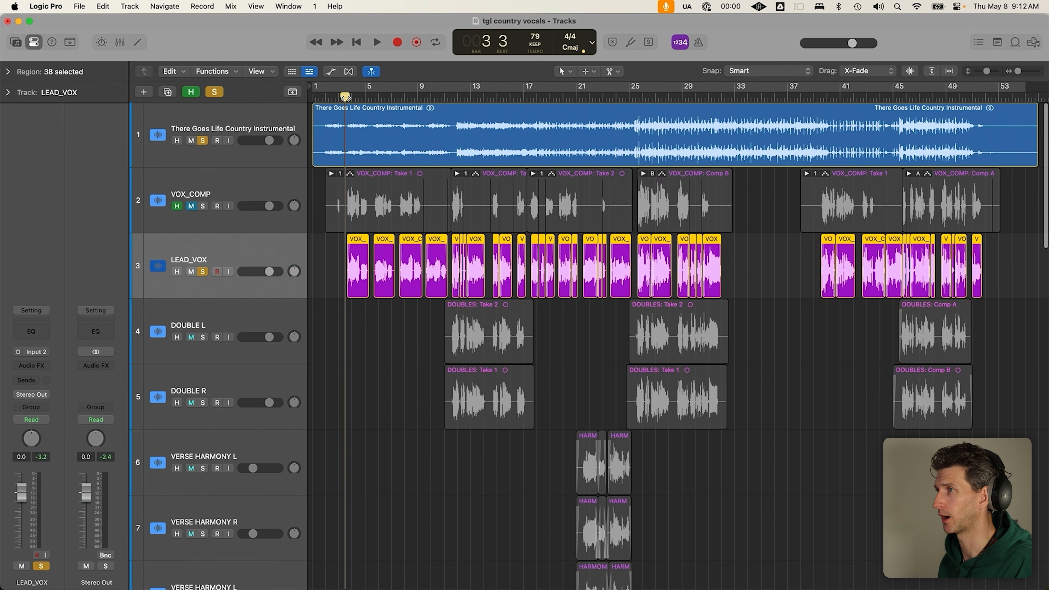
pyautogui.click(203, 206)
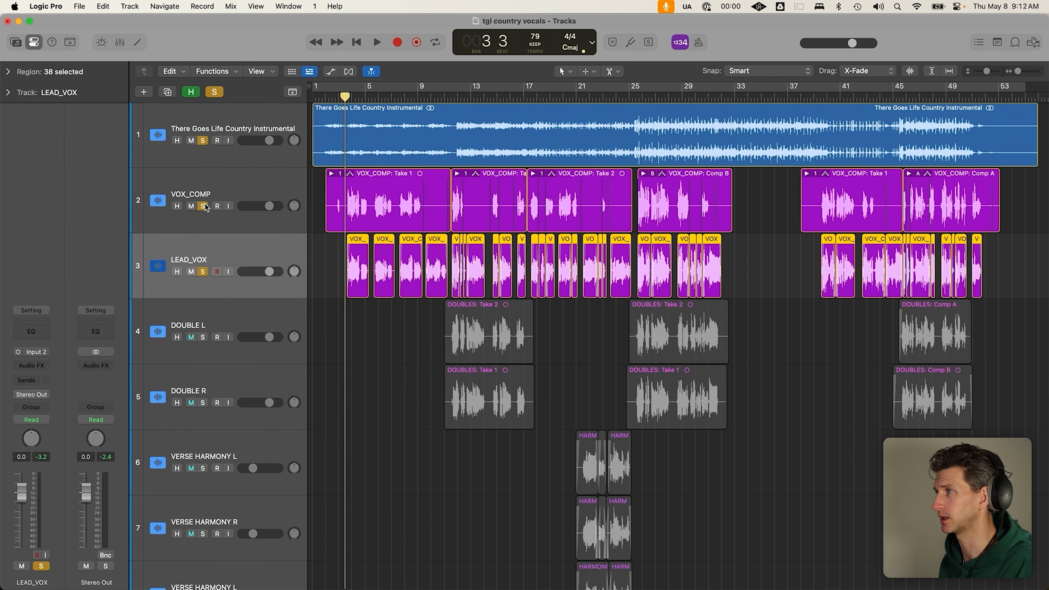
pyautogui.click(331, 174)
pyautogui.press('super+Right')
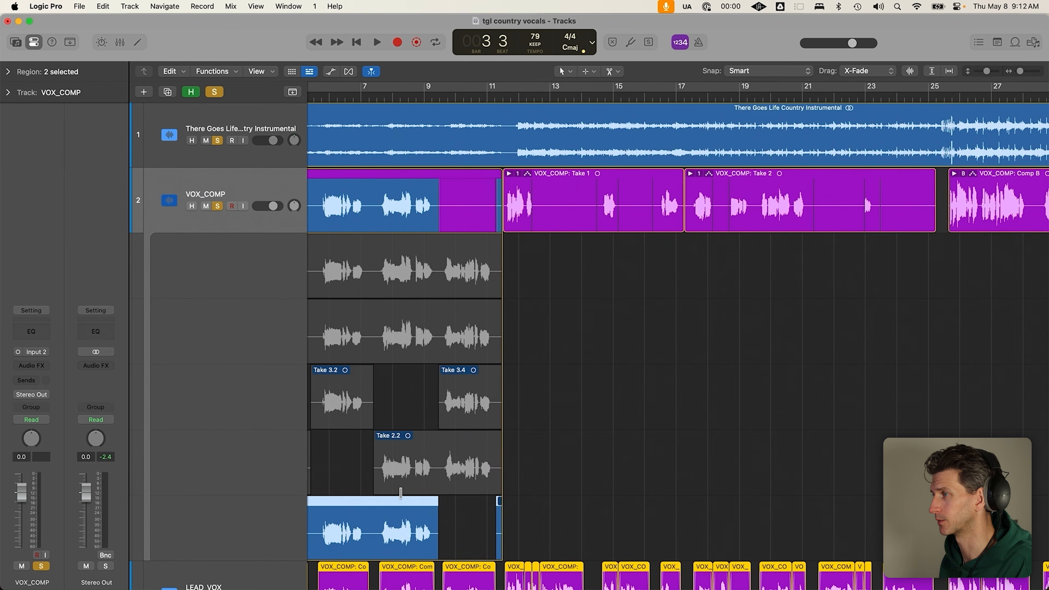
pyautogui.press('super+Up')
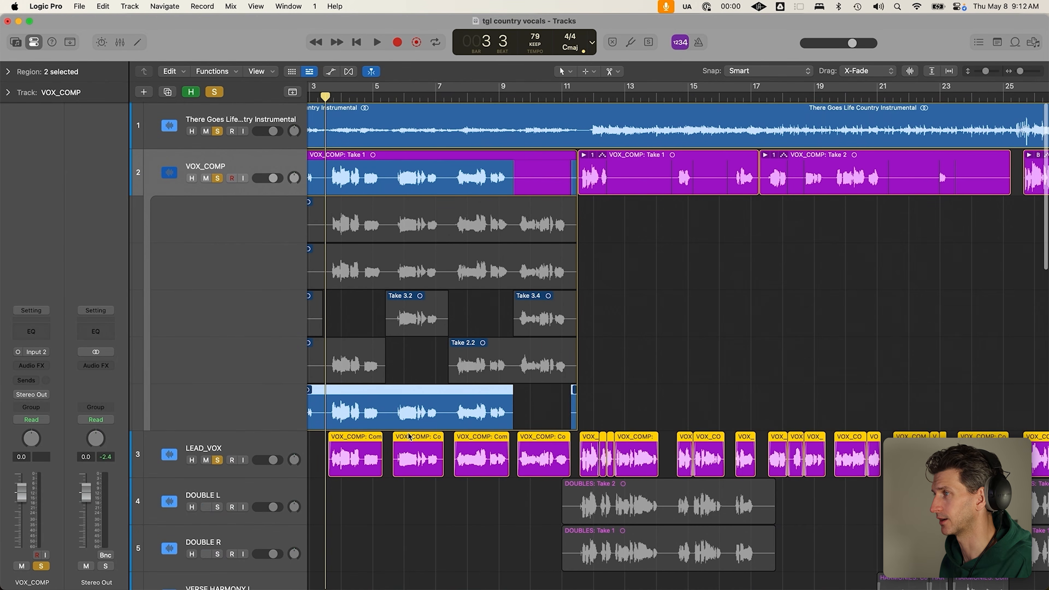
pyautogui.hscroll(-3, 393, 412)
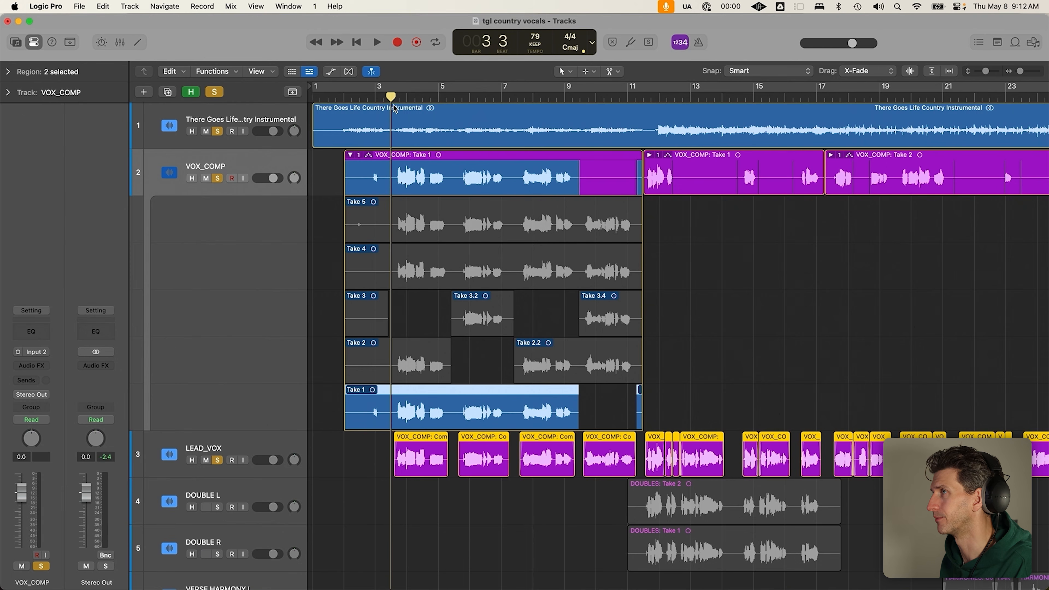
pyautogui.click(384, 97)
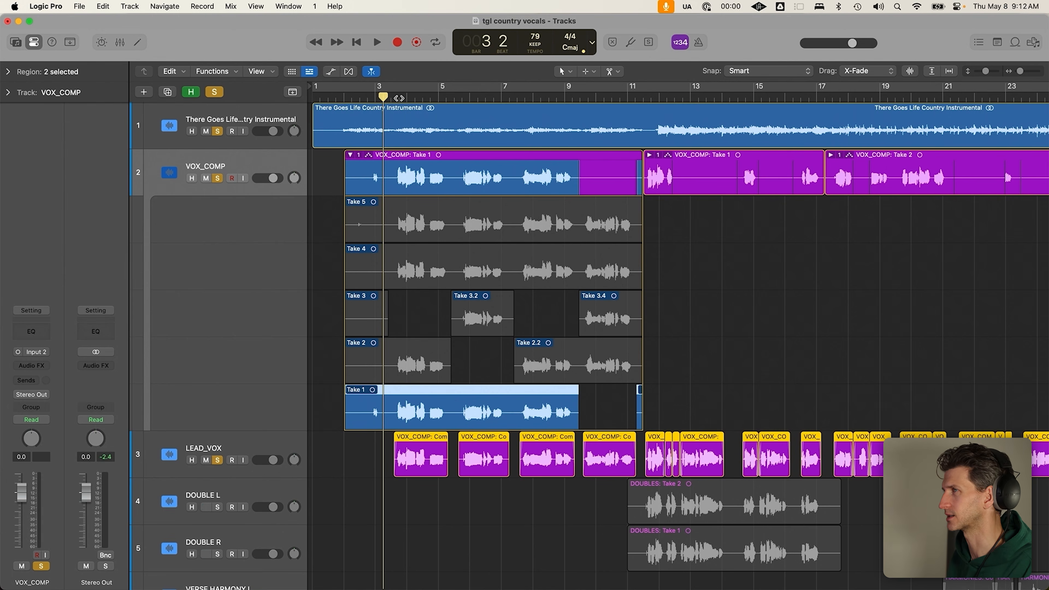
pyautogui.click(391, 98)
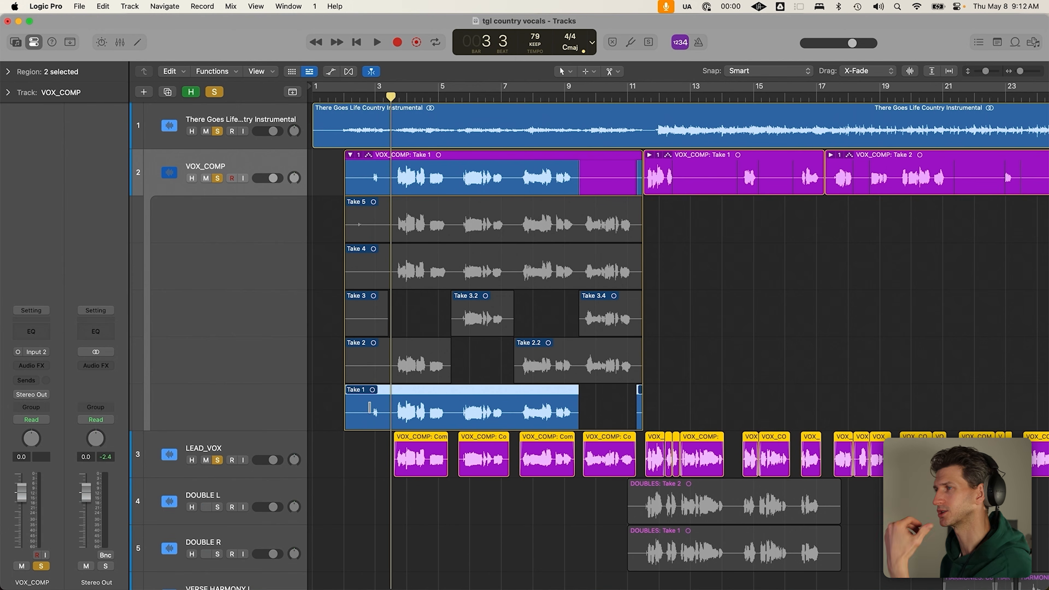
# Collapse the first take folder, audition the second folder's takes, then collapse it again
pyautogui.click(350, 156)
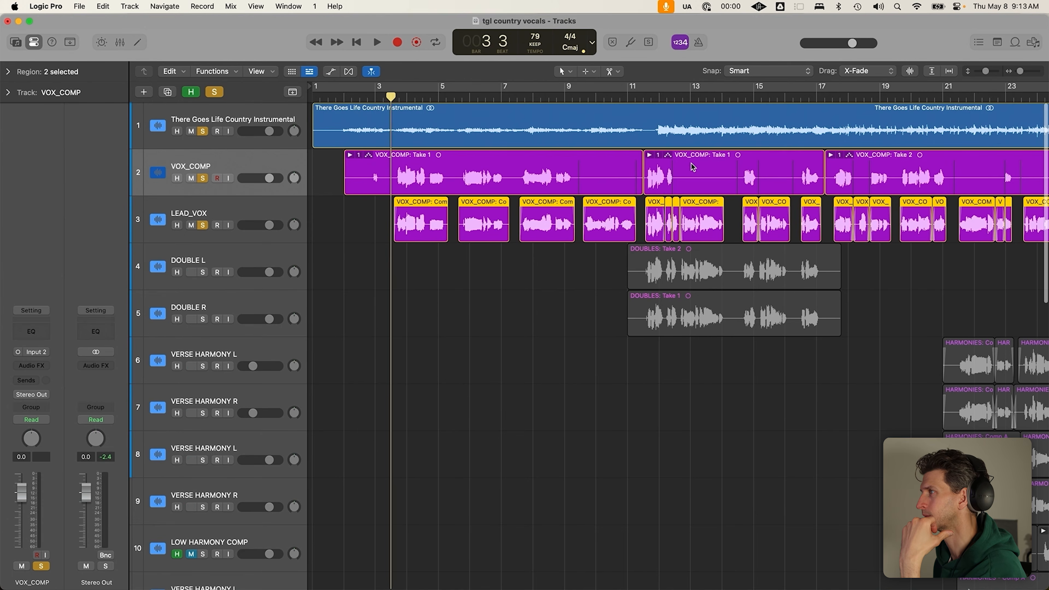
pyautogui.click(696, 167)
pyautogui.click(650, 155)
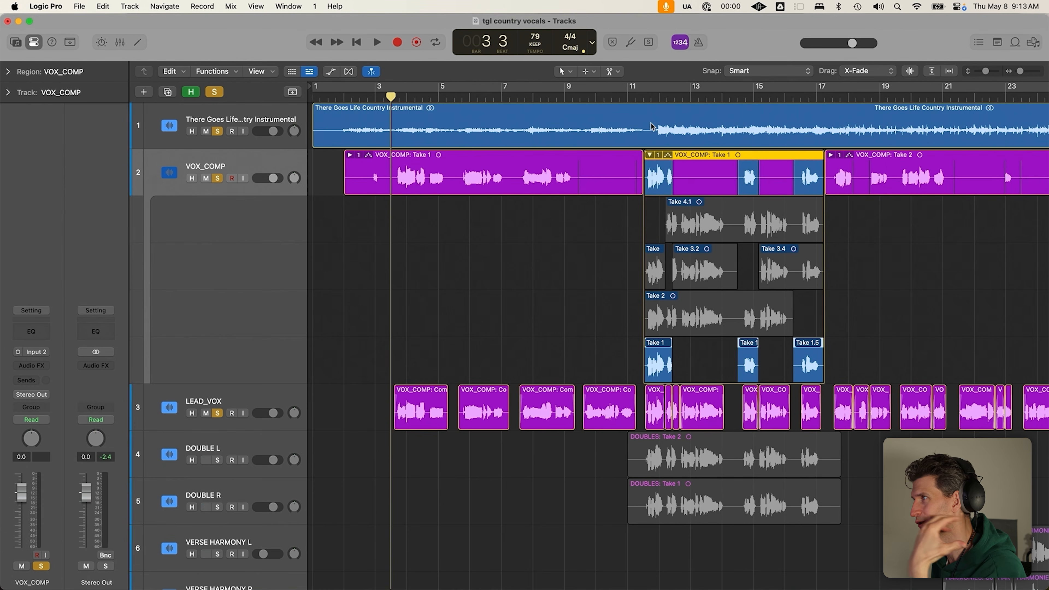
pyautogui.click(639, 90)
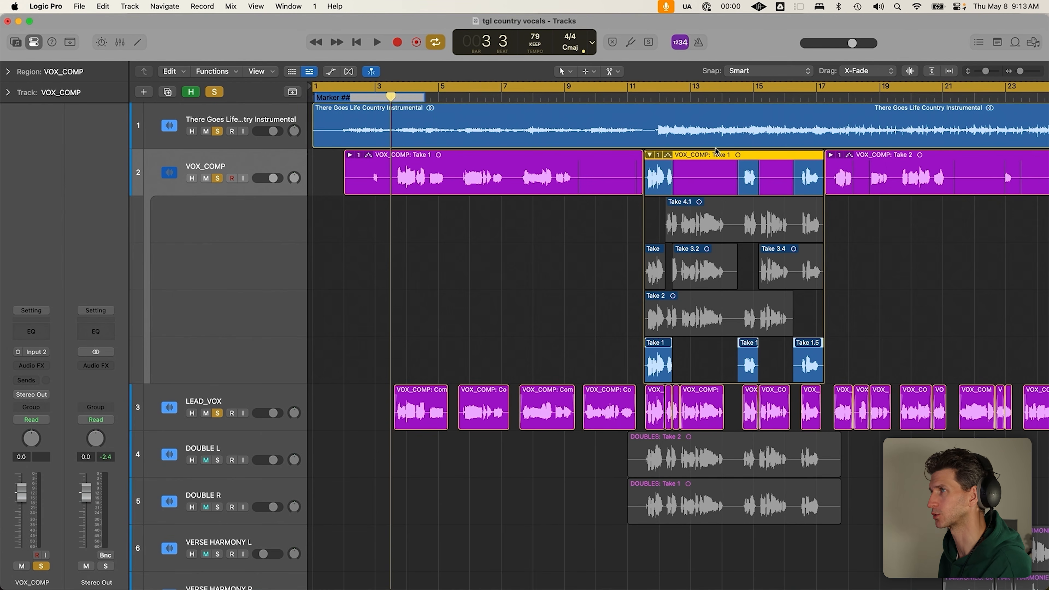
pyautogui.click(552, 262)
pyautogui.press('super+z')
pyautogui.press('c')
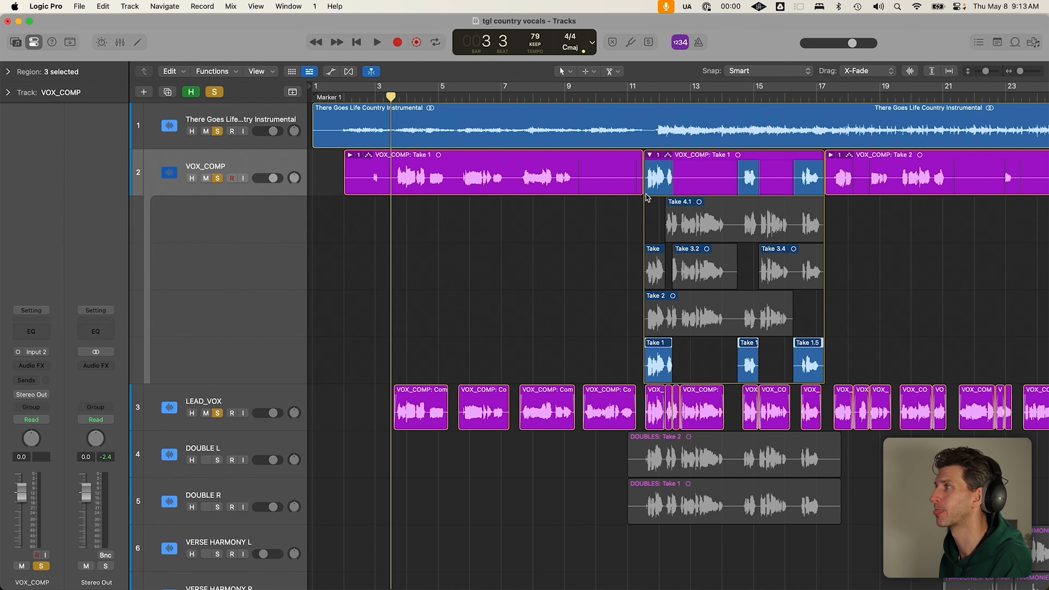
pyautogui.click(651, 155)
# Mute VOX_COMP and unsolo both VOX_COMP and LEAD_VOX
pyautogui.click(193, 179)
pyautogui.click(202, 179)
pyautogui.scroll(-5, 318, 220)
pyautogui.click(201, 226)
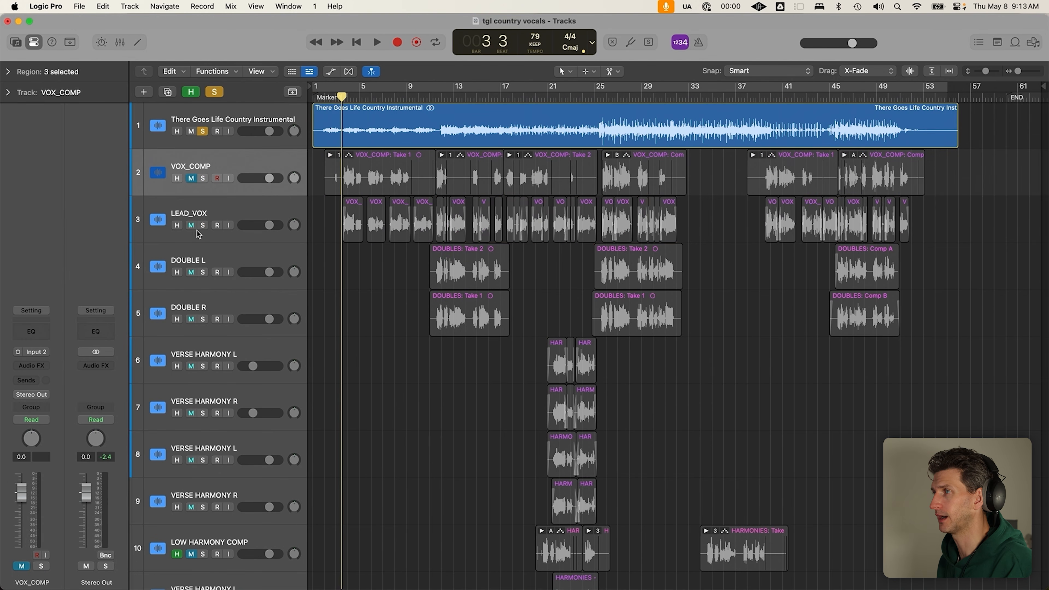
# Solo DOUBLE L, DOUBLE R and LEAD_VOX, and play from bar 11
pyautogui.moveTo(204, 276); pyautogui.dragTo(203, 319)
pyautogui.moveTo(385, 259); pyautogui.dragTo(952, 281)
pyautogui.click(437, 98)
pyautogui.click(203, 225)
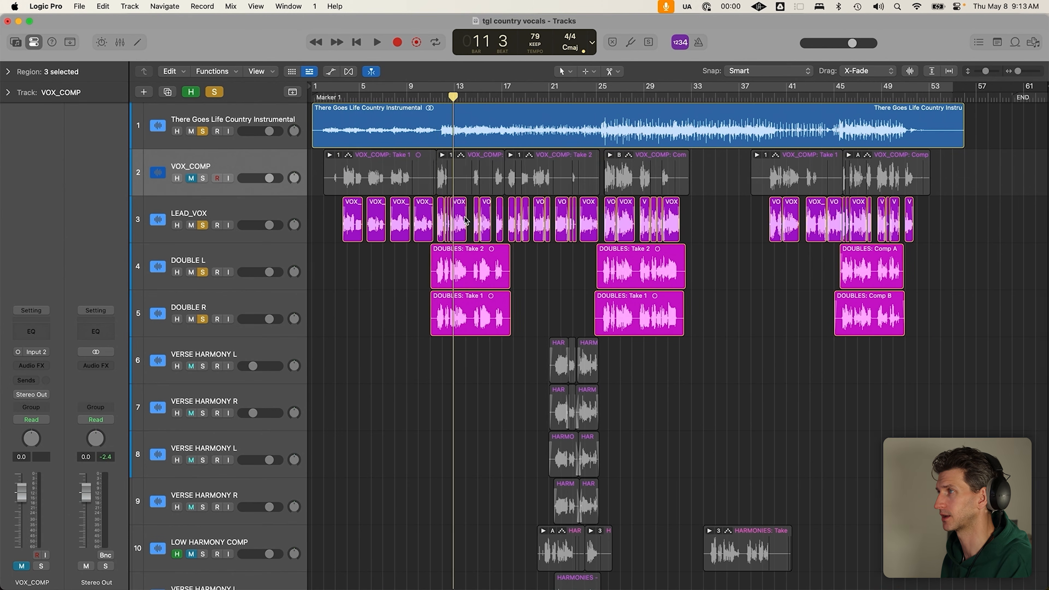
pyautogui.press('super+Right')
pyautogui.press('super+Right')
pyautogui.press('space')
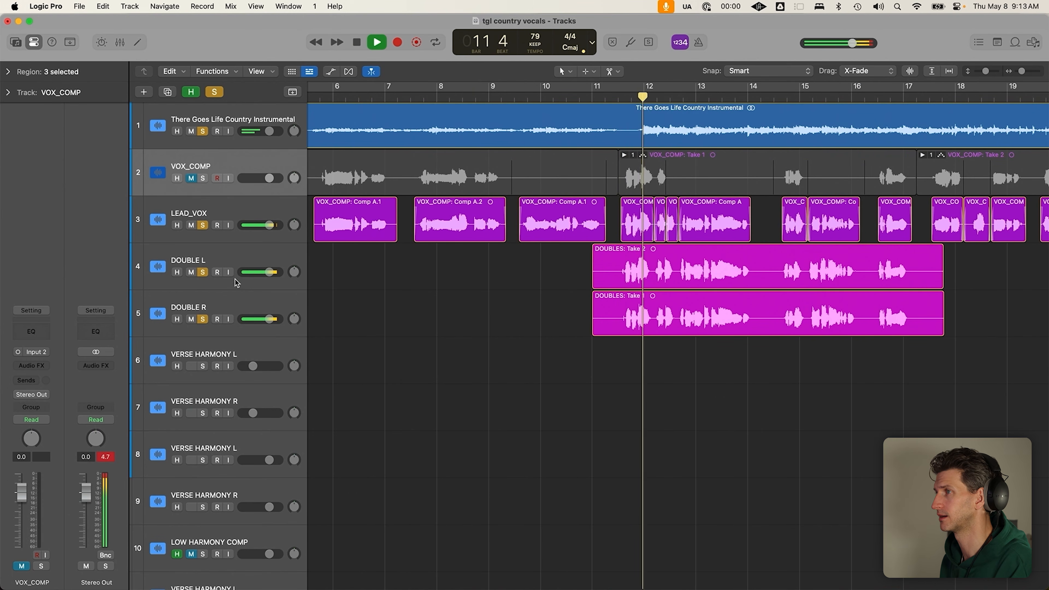
# Stop playback and lower DOUBLE L and DOUBLE R volume to -5.9 dB, then zoom out
pyautogui.click(276, 286)
pyautogui.press('space')
pyautogui.keyDown('shift'); pyautogui.click(275, 302); pyautogui.keyUp('shift')
pyautogui.moveTo(276, 281); pyautogui.dragTo(267, 281)
pyautogui.click(410, 305)
pyautogui.press('super+Left')
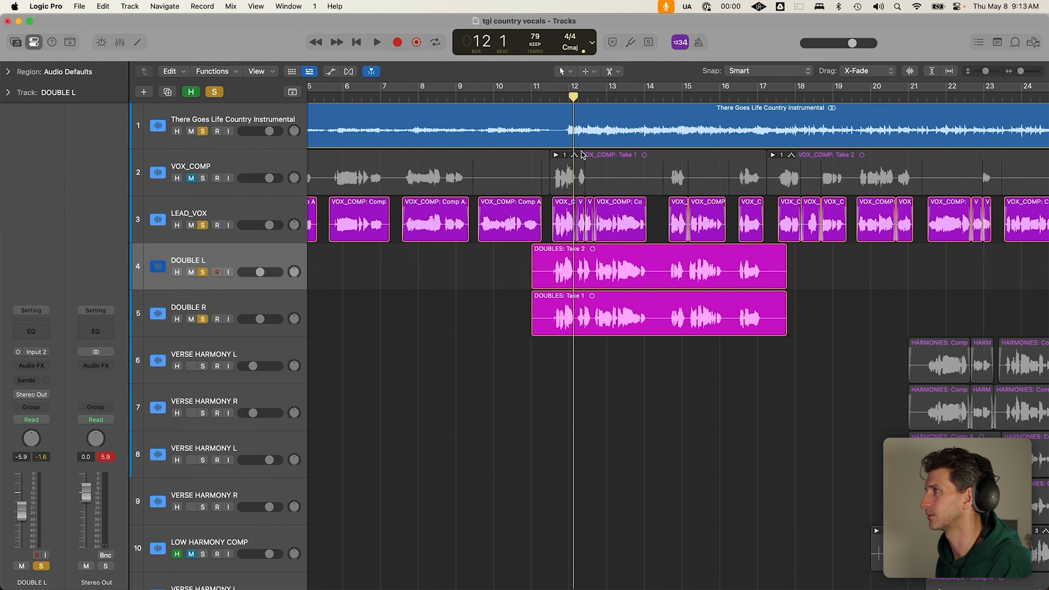
pyautogui.click(556, 94)
pyautogui.press('z')
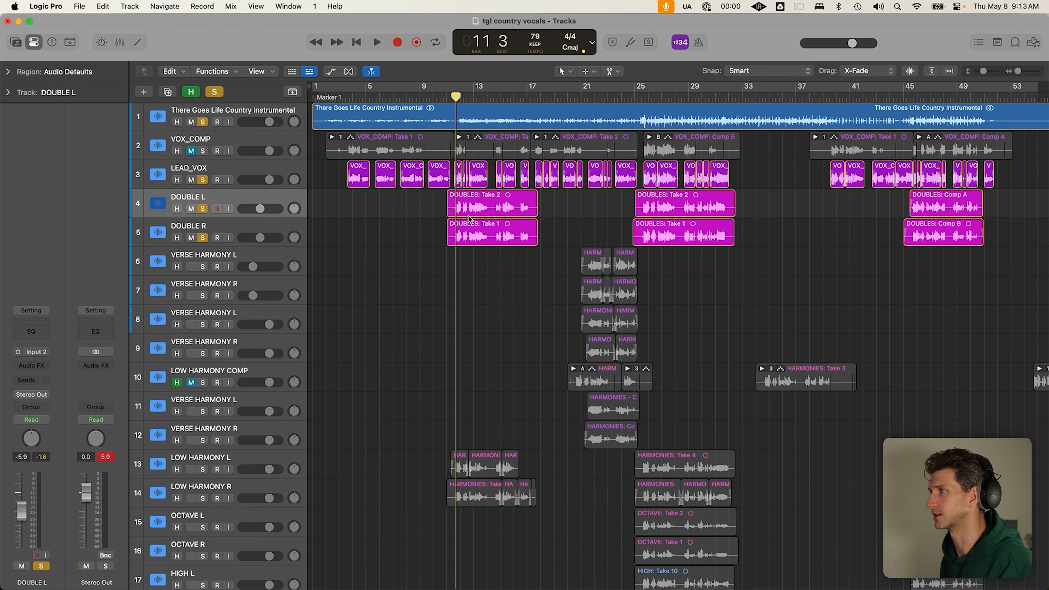
# Clear all solos, hide the flagged tracks, and play the lead vocal from bar 21
pyautogui.scroll(-3, 408, 409)
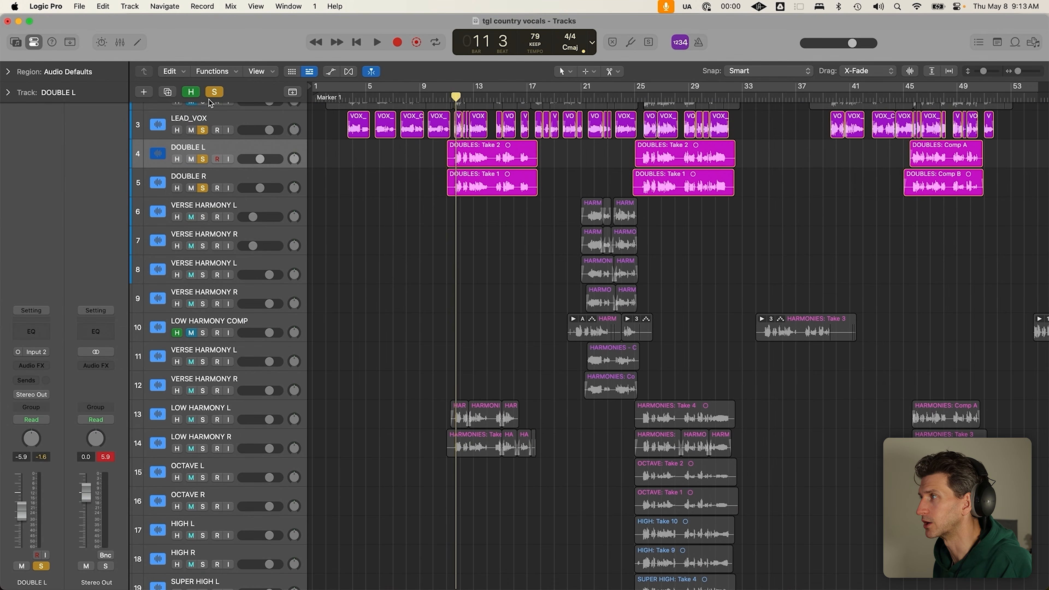
pyautogui.click(215, 92)
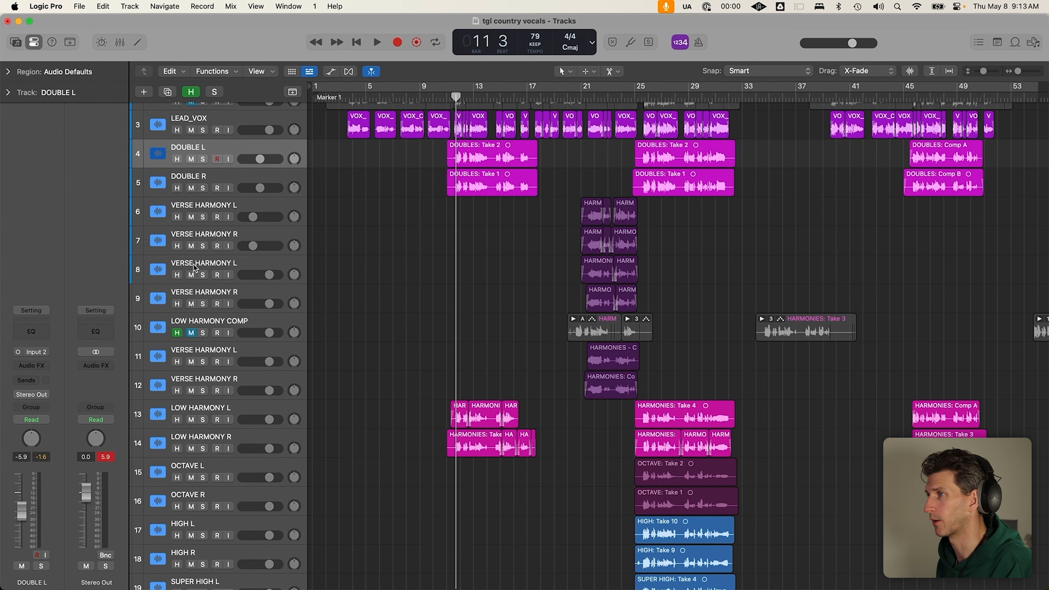
pyautogui.press('h')
pyautogui.moveTo(188, 217); pyautogui.dragTo(190, 363)
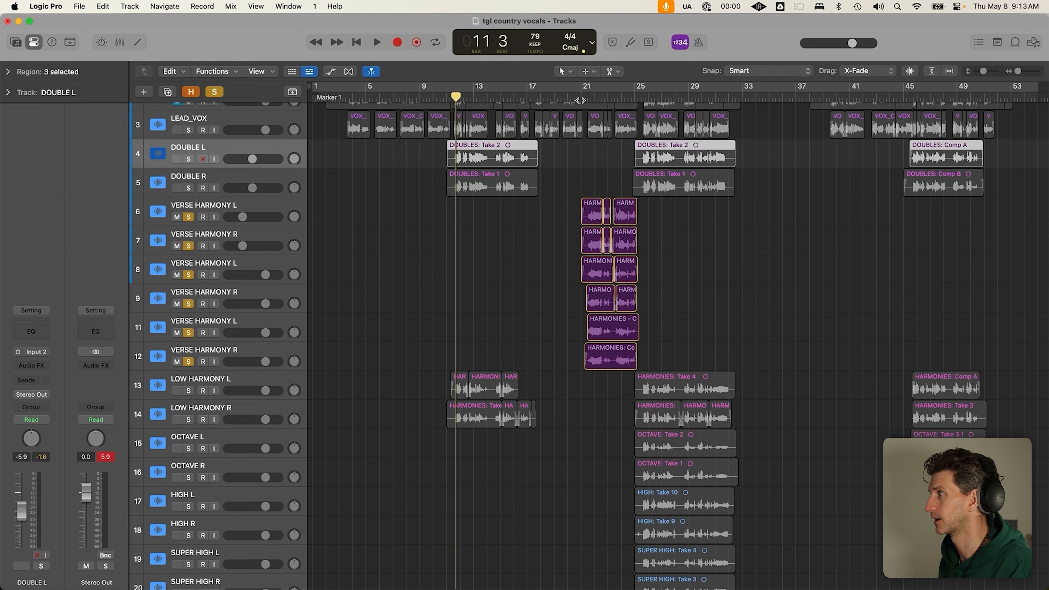
pyautogui.click(189, 131)
pyautogui.moveTo(190, 222); pyautogui.dragTo(191, 361)
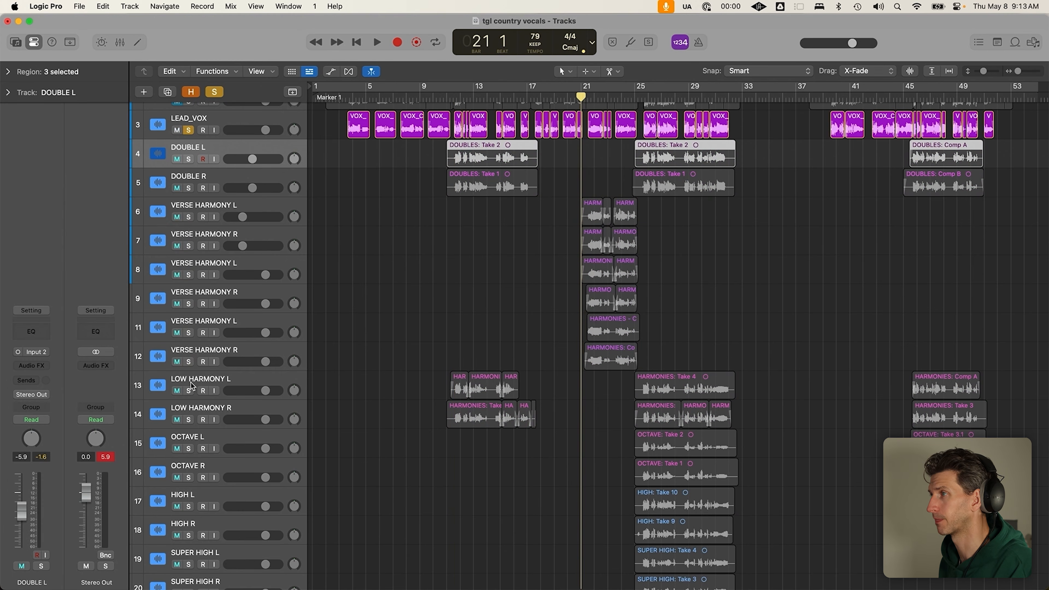
pyautogui.press('space')
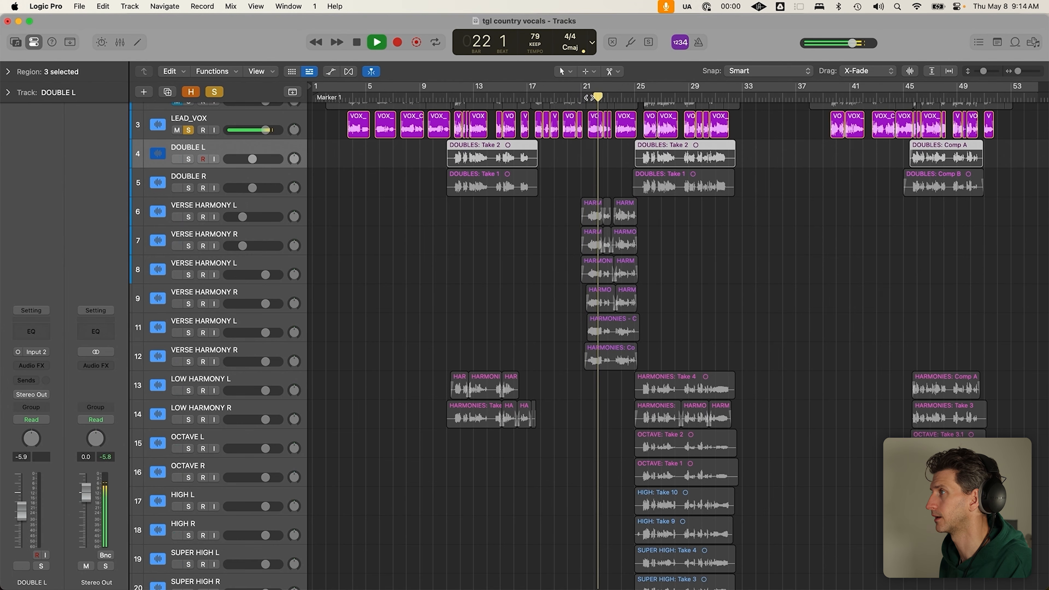
pyautogui.press('space')
# Solo VERSE HARMONY L and R and play them against the lead vocal
pyautogui.keyDown('alt'); pyautogui.click(178, 217); pyautogui.keyUp('alt')
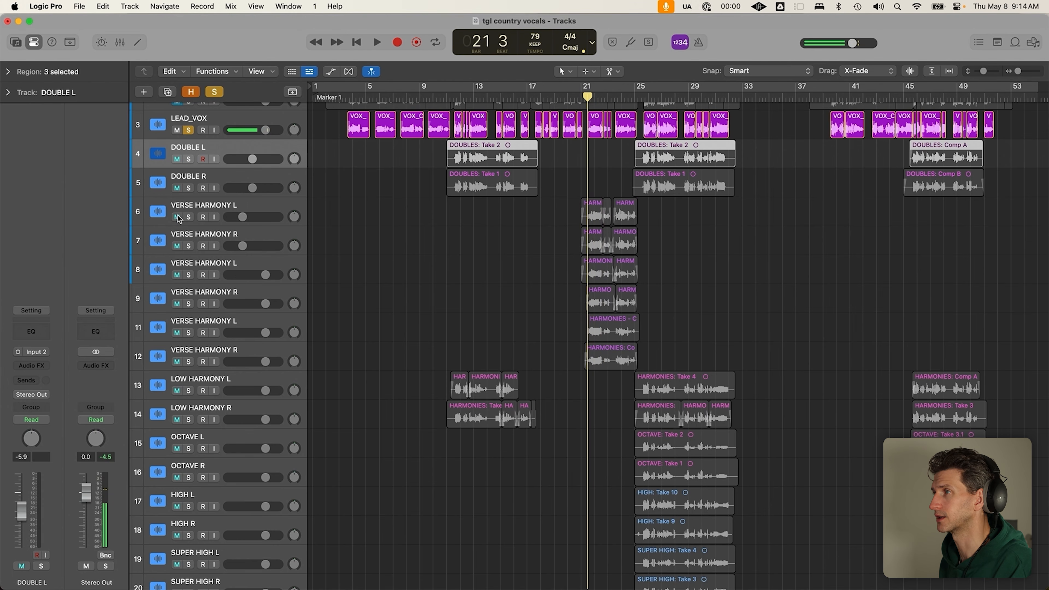
pyautogui.moveTo(186, 223); pyautogui.dragTo(188, 246)
pyautogui.press('space')
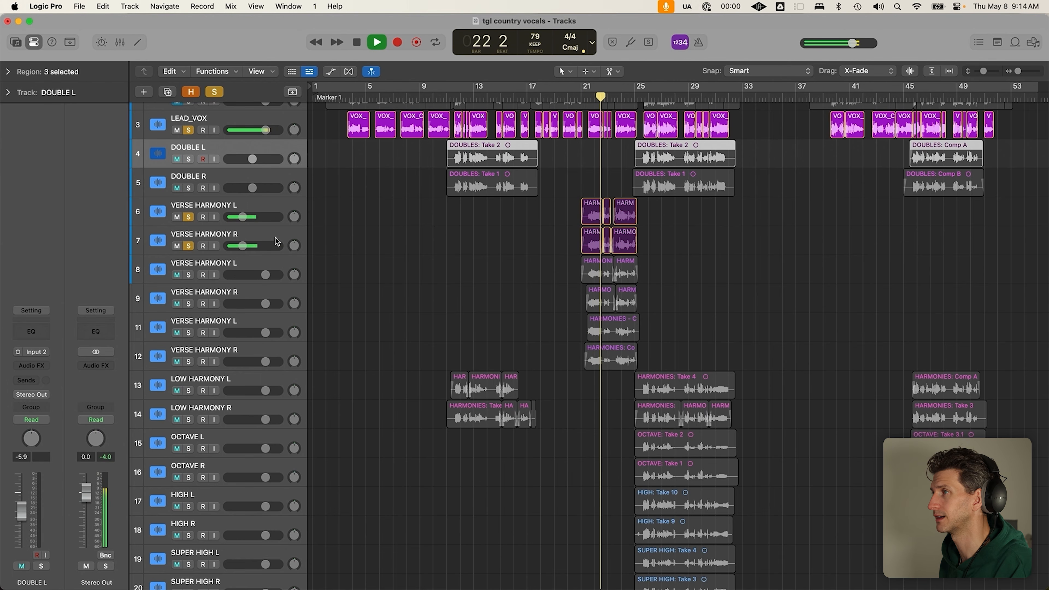
pyautogui.press('space')
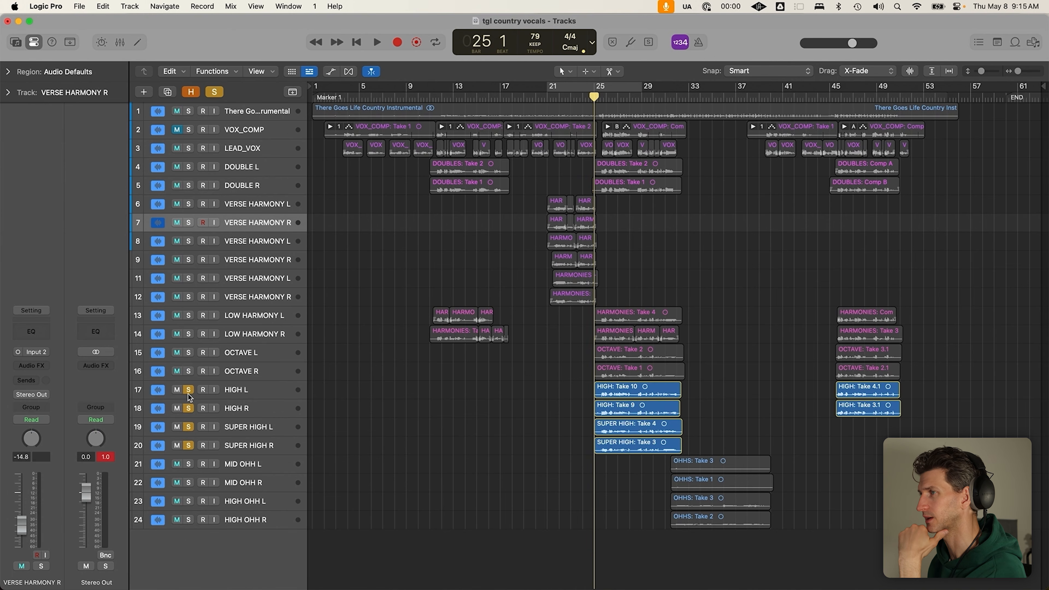
# Unsolo high harmony tracks 17–20, delete Marker 1, and inspect the low and high harmony regions
pyautogui.moveTo(192, 393); pyautogui.dragTo(190, 442)
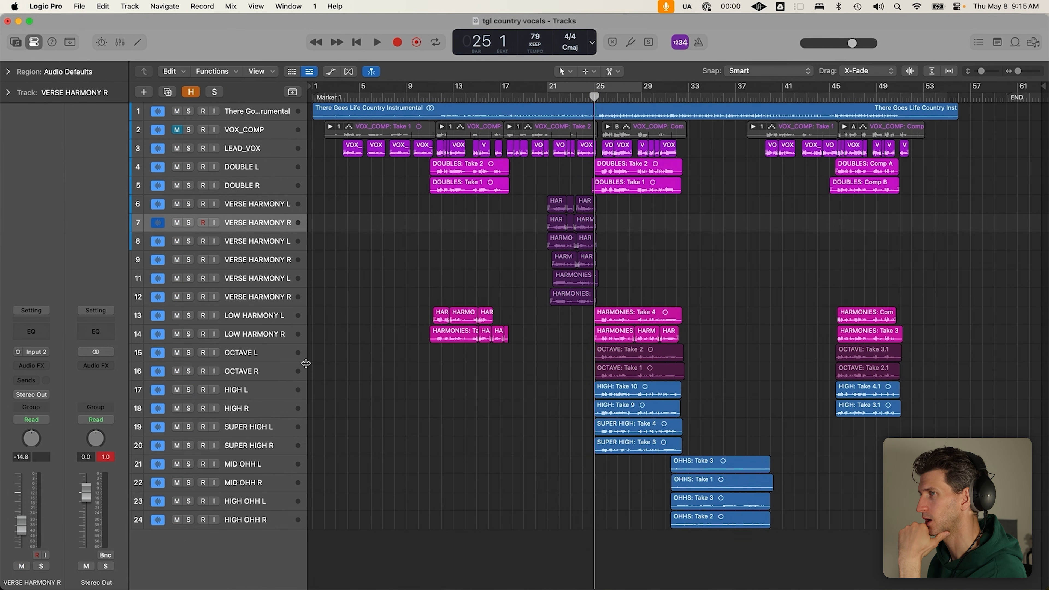
pyautogui.click(439, 97)
pyautogui.moveTo(404, 292); pyautogui.dragTo(524, 358)
pyautogui.click(524, 358)
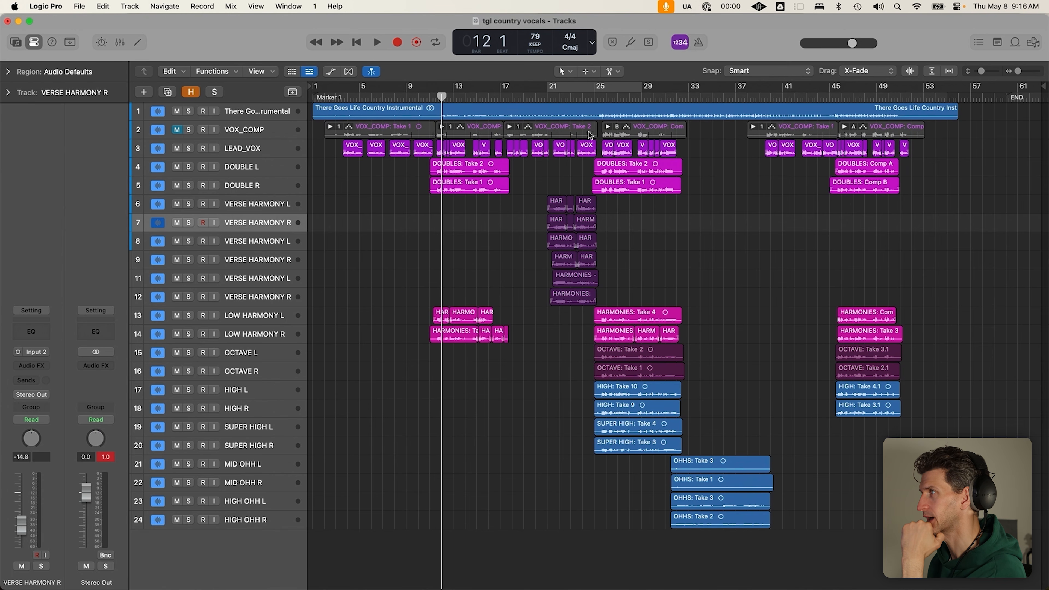
pyautogui.moveTo(584, 361); pyautogui.dragTo(651, 444)
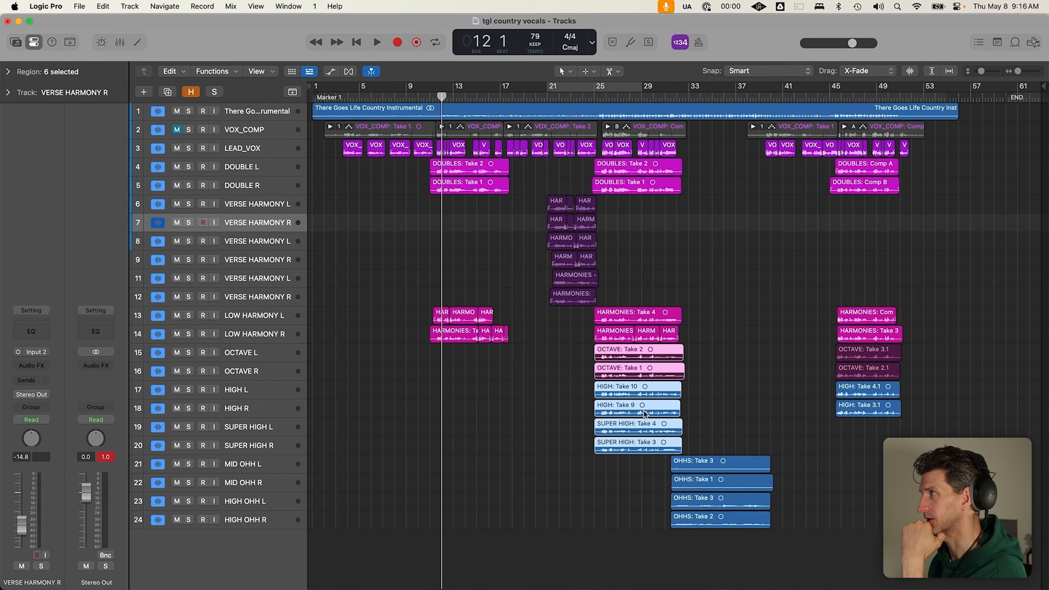
pyautogui.moveTo(434, 96)
pyautogui.mouseDown()
pyautogui.moveTo(509, 126)
pyautogui.moveTo(447, 126)
pyautogui.mouseUp()
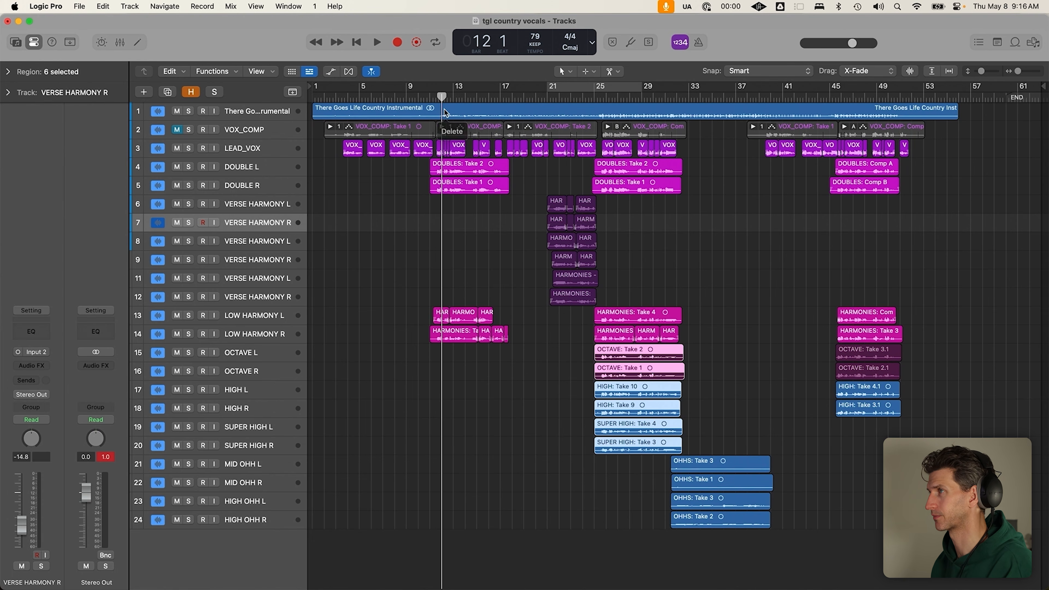
pyautogui.click(446, 411)
pyautogui.moveTo(433, 308); pyautogui.dragTo(514, 359)
pyautogui.moveTo(595, 344); pyautogui.dragTo(675, 459)
pyautogui.click(531, 418)
pyautogui.moveTo(424, 323); pyautogui.dragTo(533, 510)
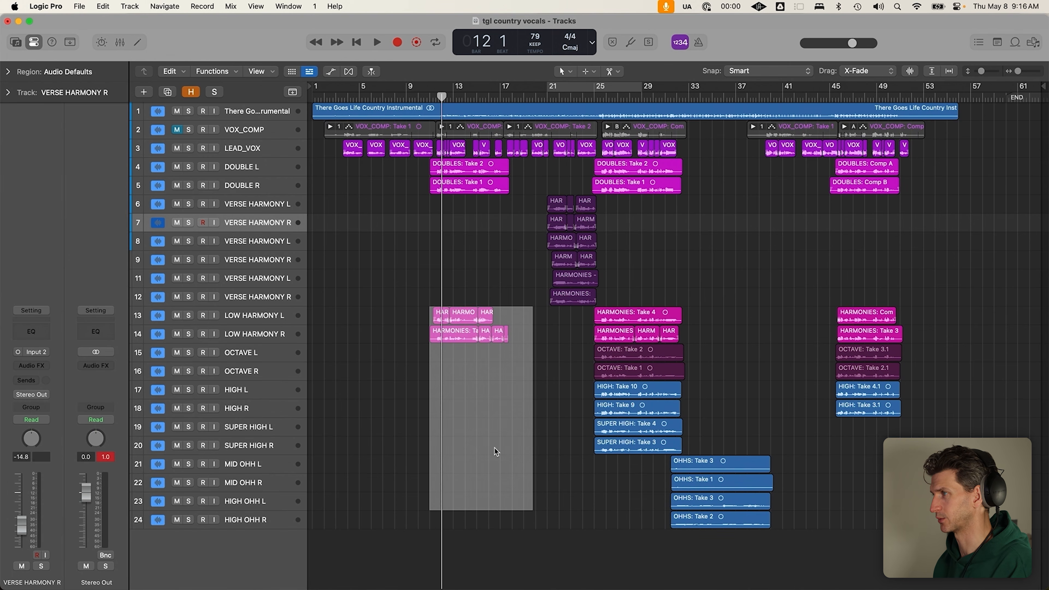
pyautogui.click(484, 411)
pyautogui.click(588, 509)
# Solo OHHS tracks 21–24 with the instrumental, play from bar 32, then unsolo the four OHH tracks
pyautogui.moveTo(189, 464); pyautogui.dragTo(189, 519)
pyautogui.click(681, 102)
pyautogui.moveTo(684, 101); pyautogui.dragTo(676, 100)
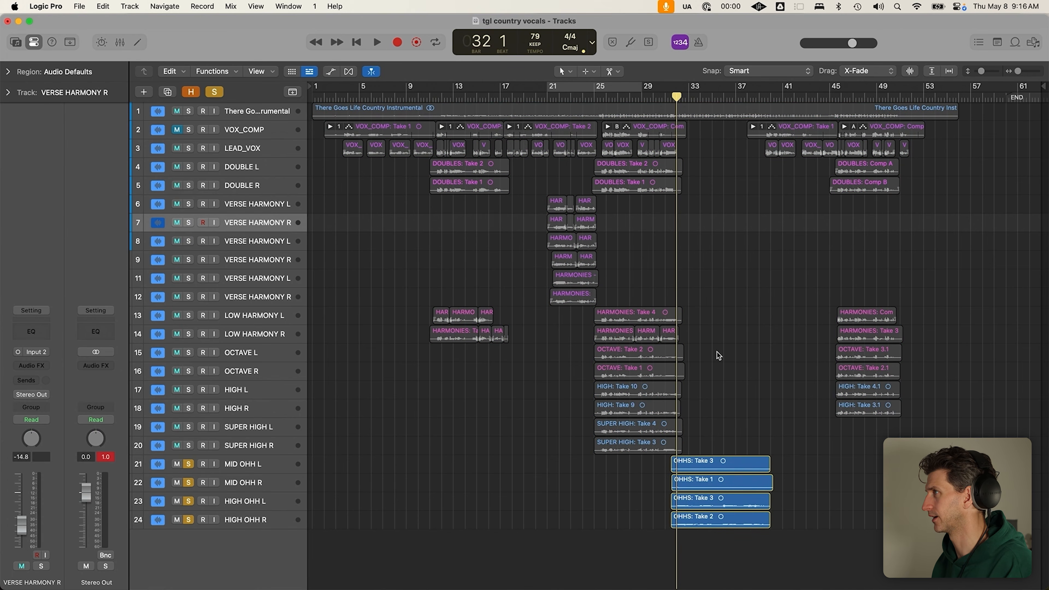
pyautogui.click(189, 110)
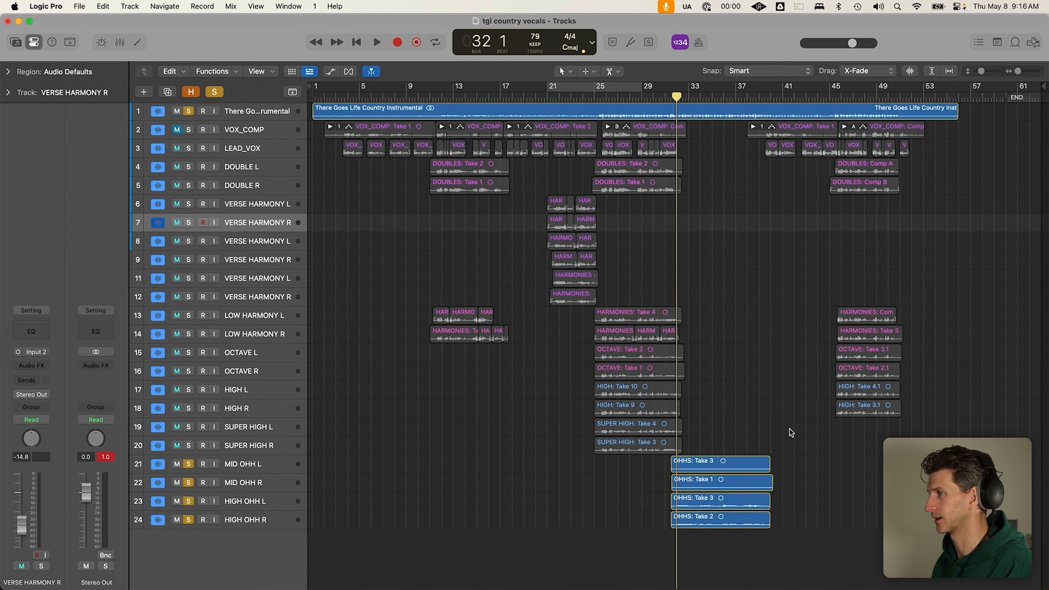
pyautogui.scroll(1, 663, 244)
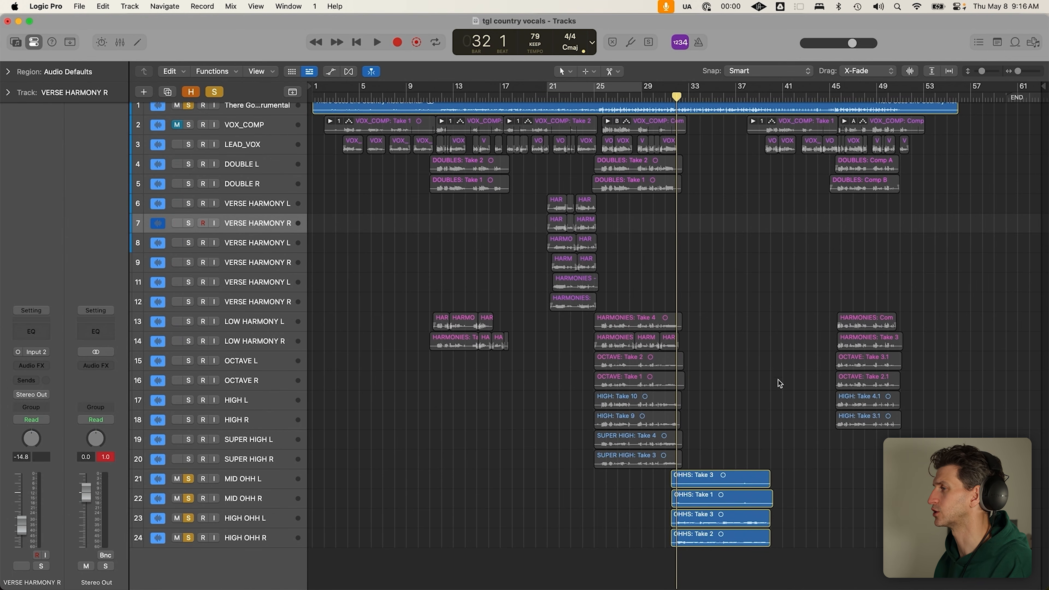
pyautogui.press('space')
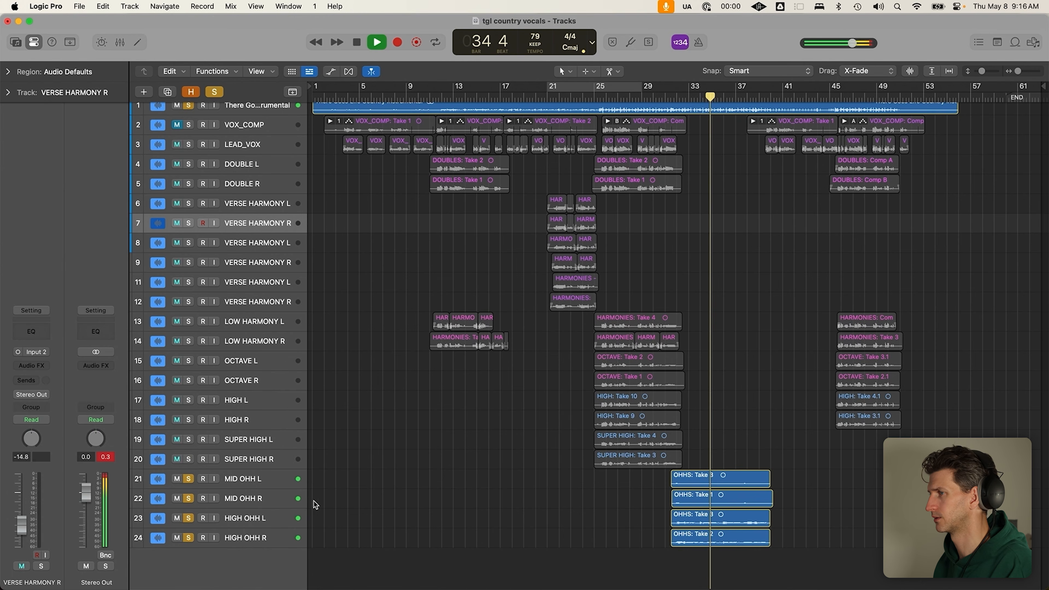
pyautogui.press('space')
pyautogui.moveTo(188, 479); pyautogui.dragTo(189, 519)
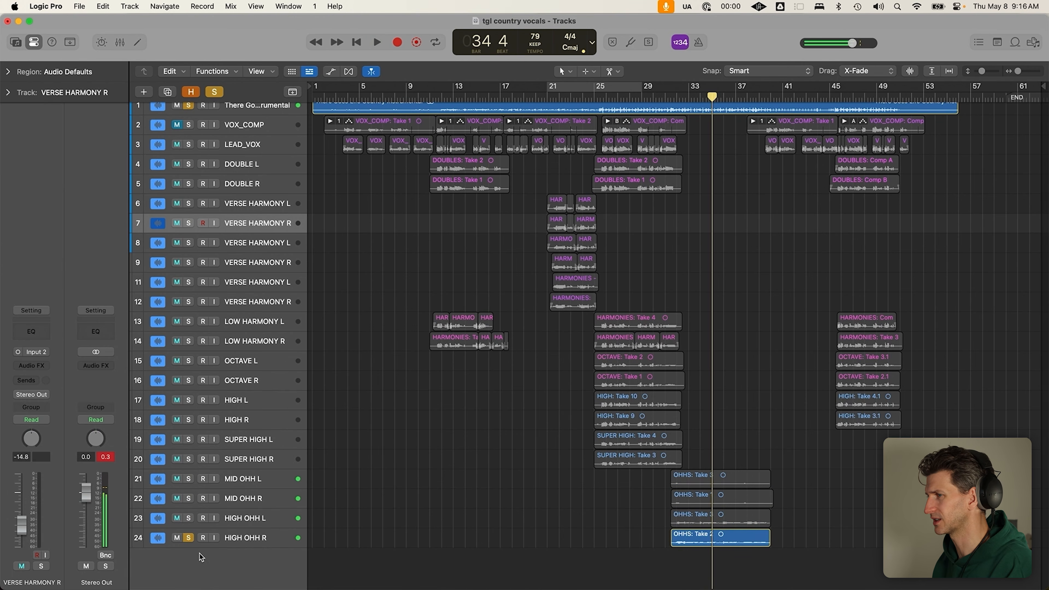
pyautogui.click(188, 538)
pyautogui.scroll(-2, 413, 459)
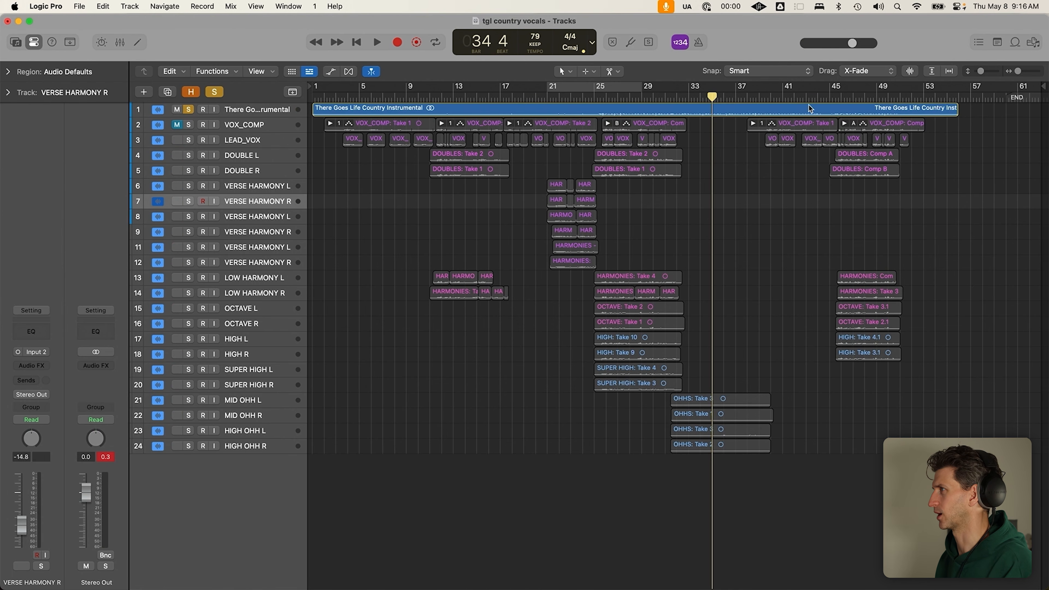
# Move the playhead to bar 45, turn off solo, and marquee-select the regions from bar 45 to 49
pyautogui.click(824, 93)
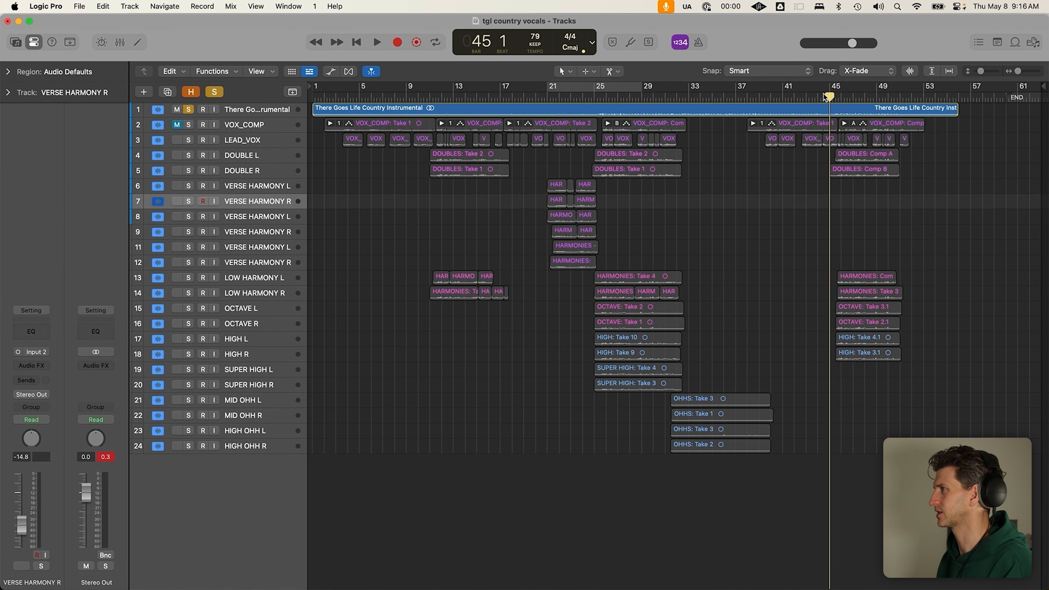
pyautogui.click(215, 91)
pyautogui.click(829, 277)
pyautogui.moveTo(829, 278); pyautogui.dragTo(888, 362)
# Undo the accidental split of the regions at bar 45 and clear the selection
pyautogui.click(838, 311)
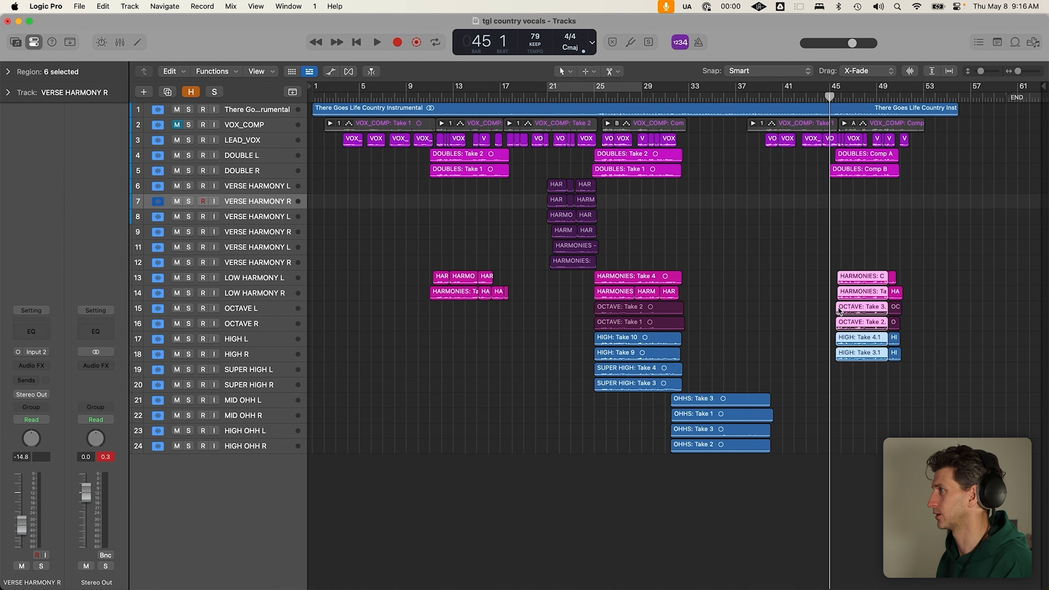
pyautogui.click(859, 229)
pyautogui.press('super+z')
pyautogui.click(936, 305)
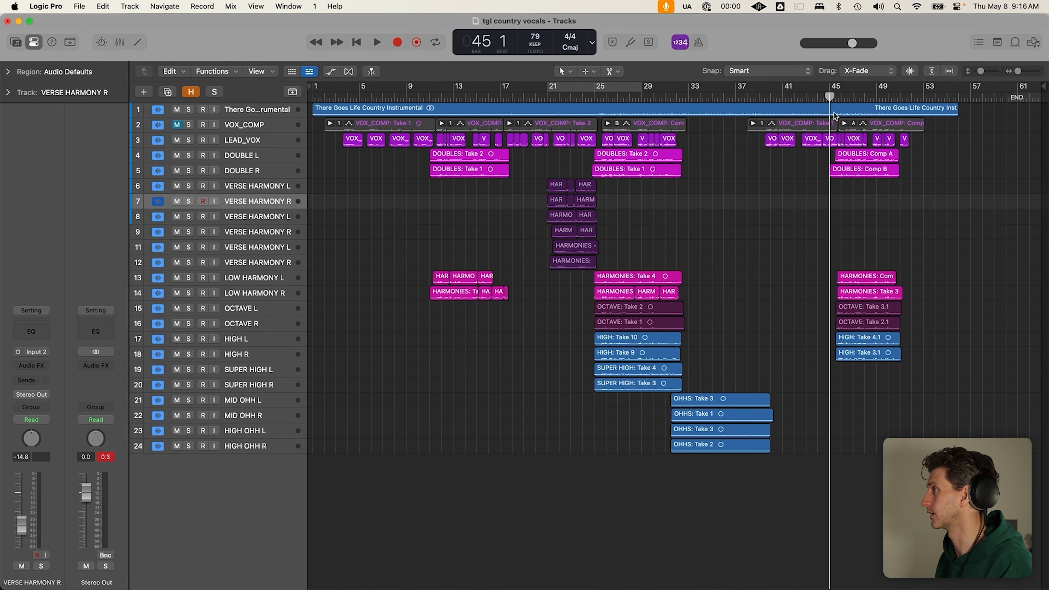
# Marquee-select regions from bar 45 on the lower tracks and tracks 2–4, making the lanes taller
pyautogui.moveTo(817, 241); pyautogui.dragTo(930, 423)
pyautogui.moveTo(830, 132); pyautogui.dragTo(896, 161)
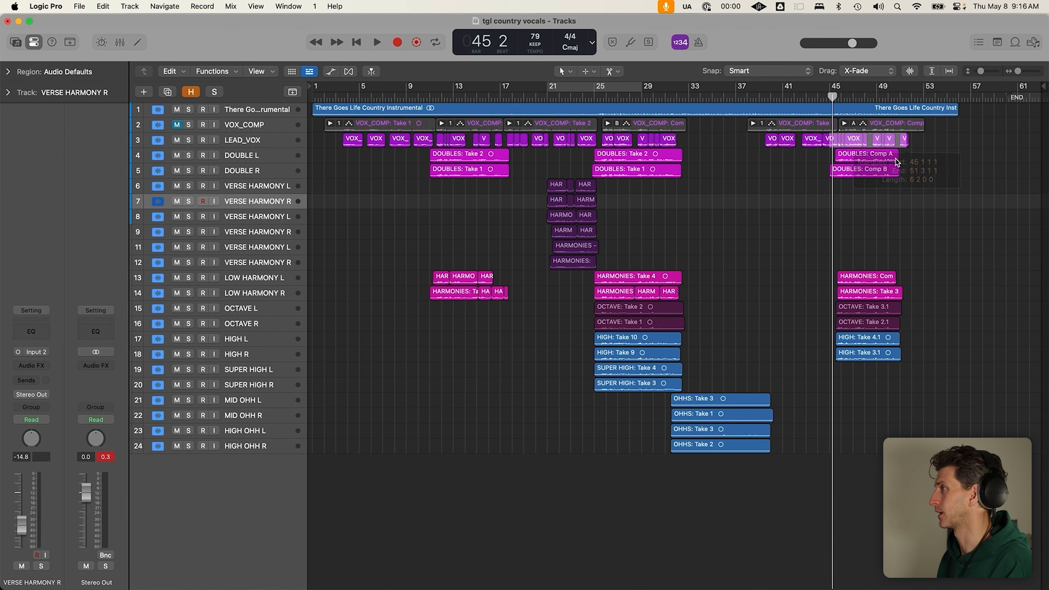
pyautogui.press('super+Down')
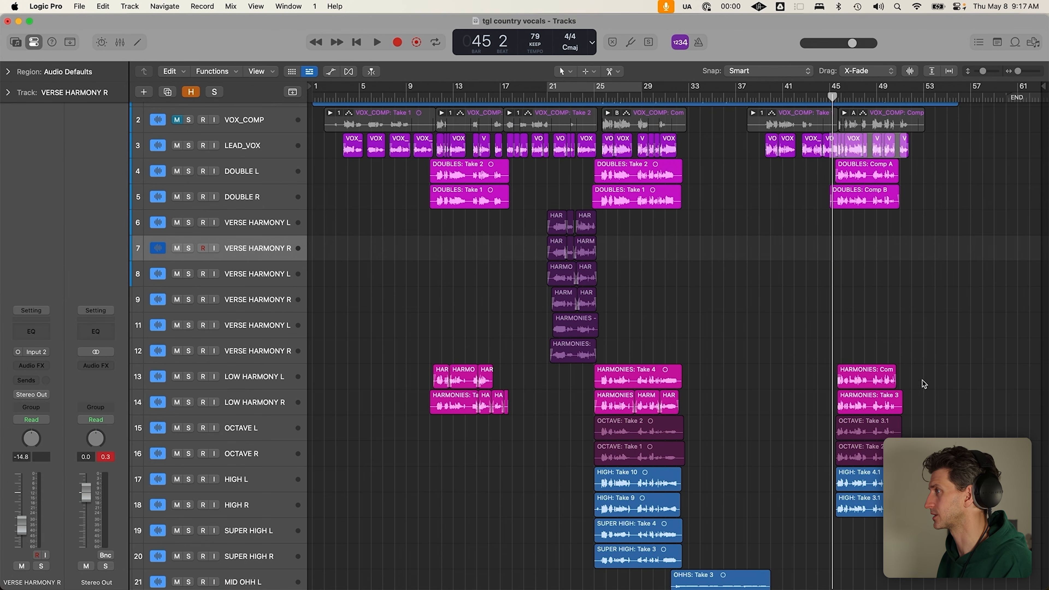
pyautogui.click(986, 304)
# Select every region from LEAD_VOX down, save, and start exporting all tracks as audio files
pyautogui.keyDown('shift'); pyautogui.click(282, 472); pyautogui.keyUp('shift')
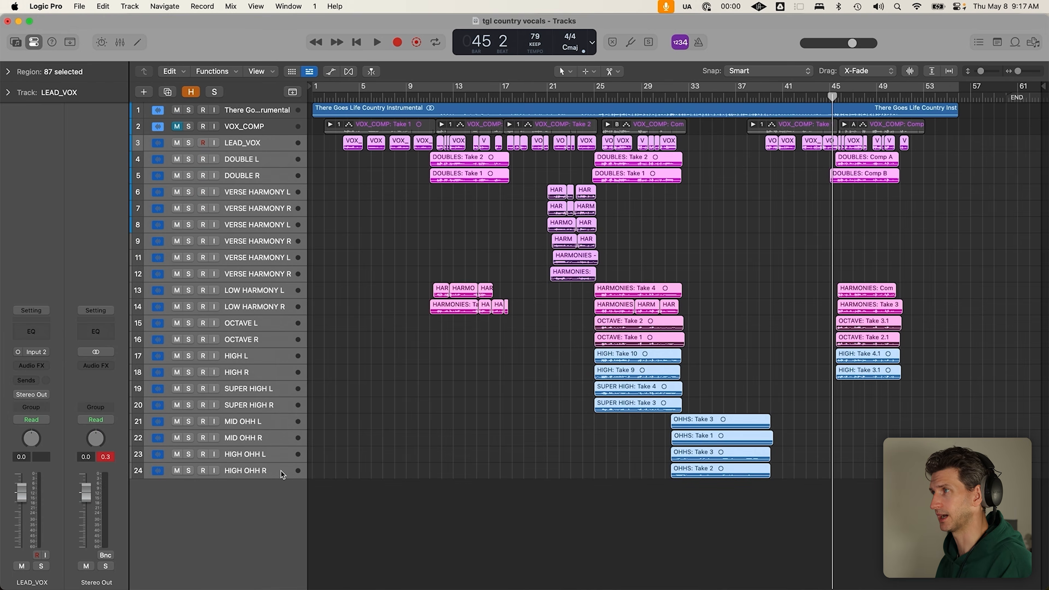
pyautogui.press('super+Down')
pyautogui.scroll(1, 360, 422)
pyautogui.press('super+s')
pyautogui.press('super+shift+e')
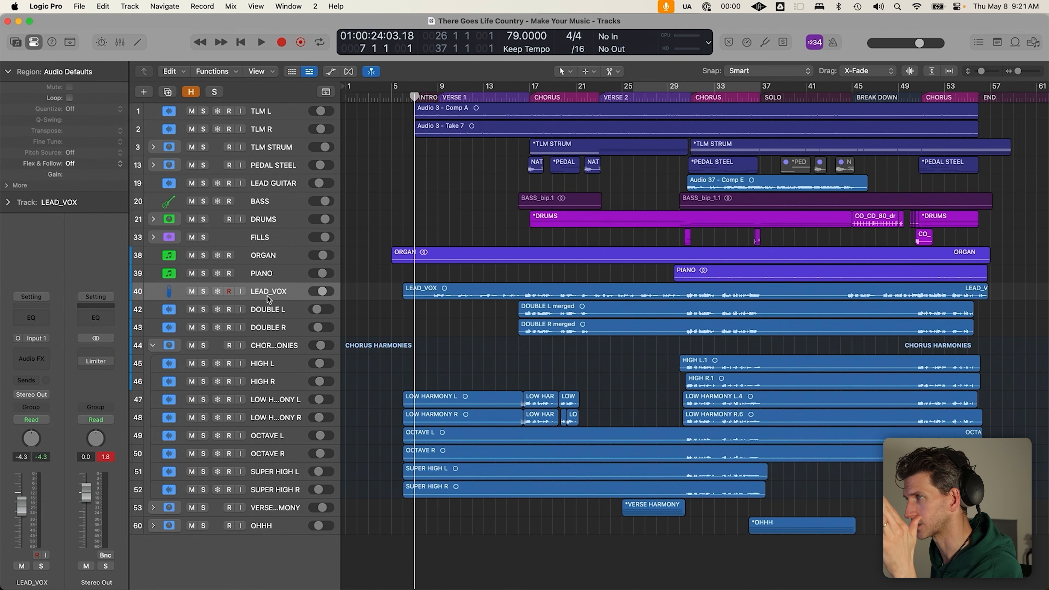
# Select the LEAD_VOX region, enlarge the track rows, and select then clear all regions
pyautogui.click(464, 293)
pyautogui.press('super+Down')
pyautogui.press('super+Down')
pyautogui.scroll(6, 462, 287)
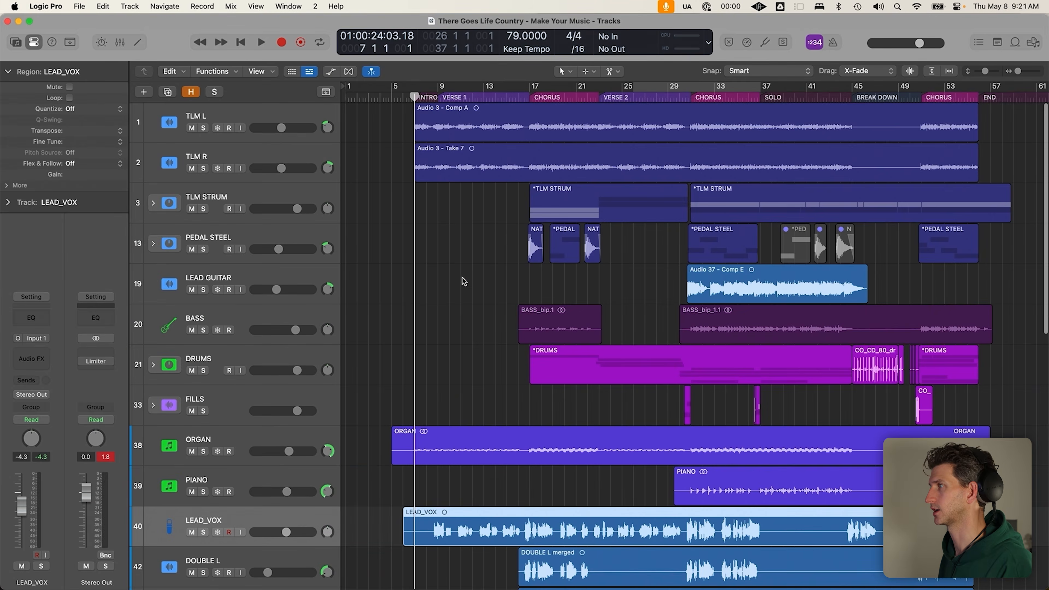
pyautogui.moveTo(392, 106); pyautogui.dragTo(1014, 491)
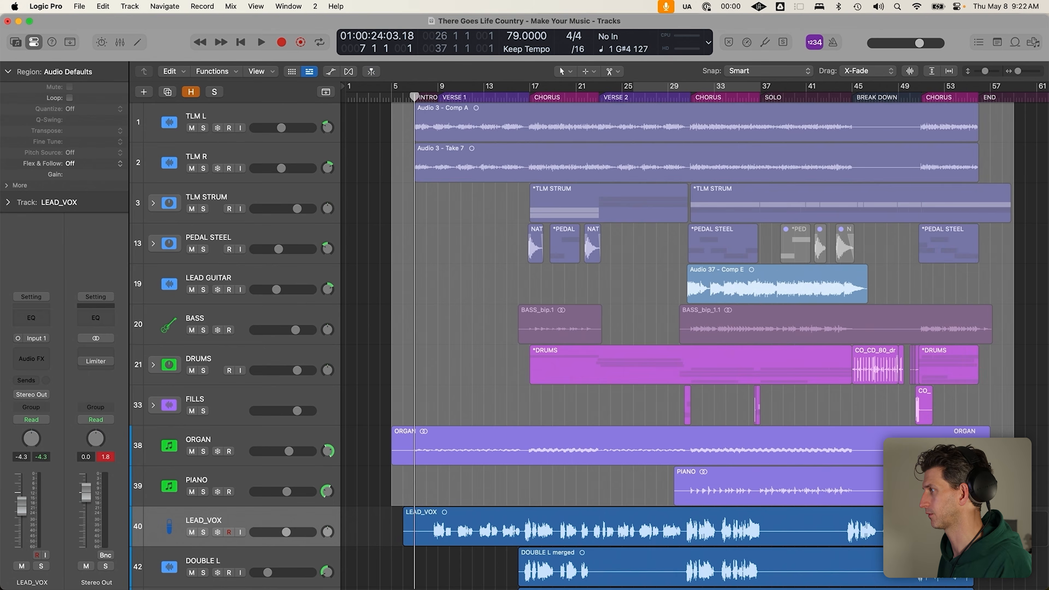
pyautogui.click(626, 502)
pyautogui.scroll(-3, 544, 485)
pyautogui.scroll(-3, 315, 435)
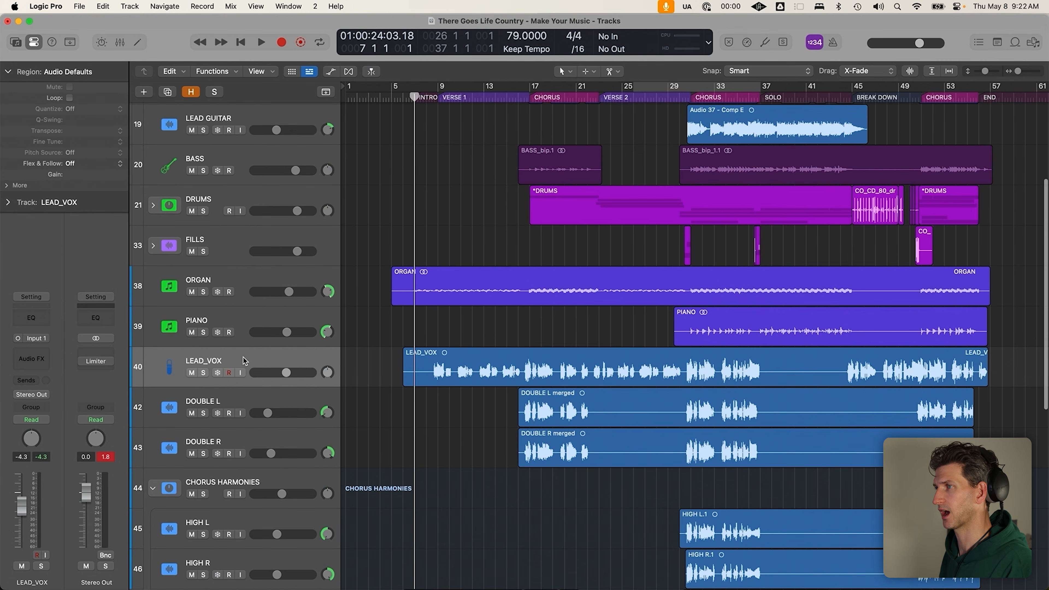
# Select the LEAD_VOX, DOUBLE L and DOUBLE R tracks
pyautogui.click(247, 360)
pyautogui.click(248, 405)
pyautogui.keyDown('shift'); pyautogui.click(257, 437); pyautogui.keyUp('shift')
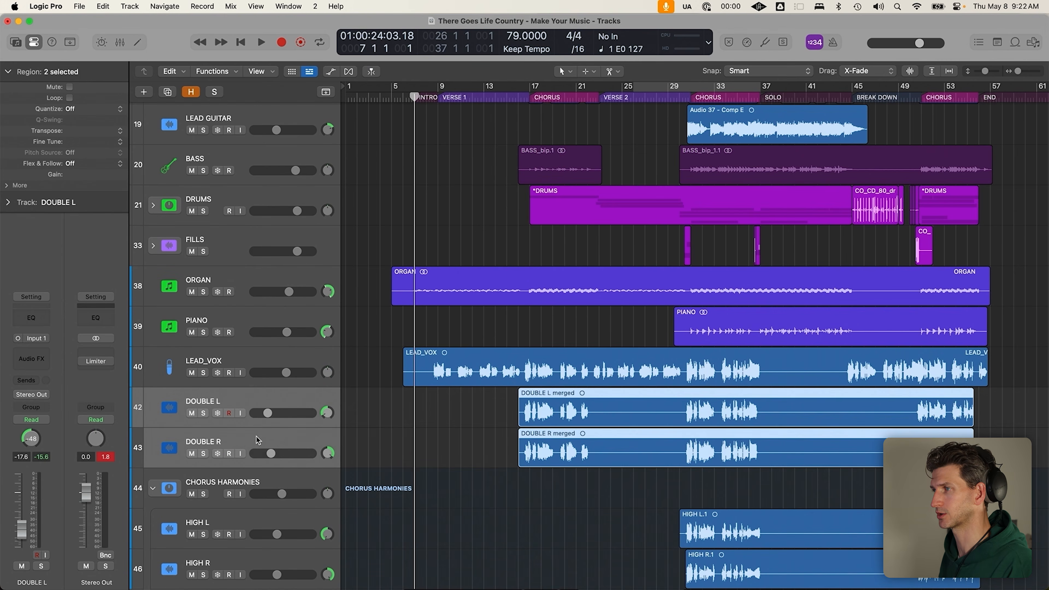
pyautogui.scroll(-5, 276, 372)
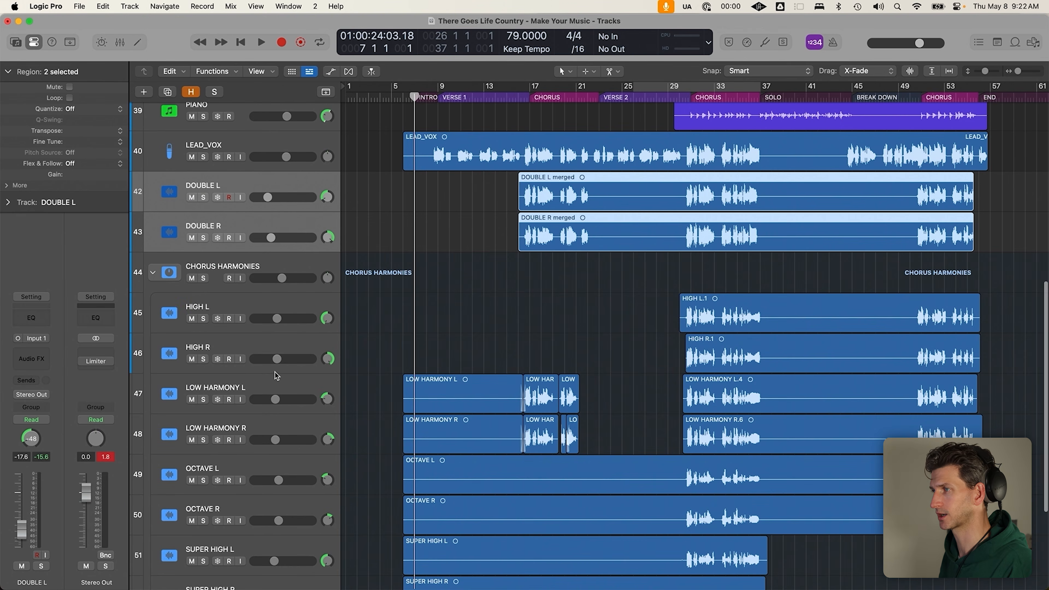
# Select CHORUS HARMONIES, collapse its stack, then expand it again
pyautogui.click(303, 274)
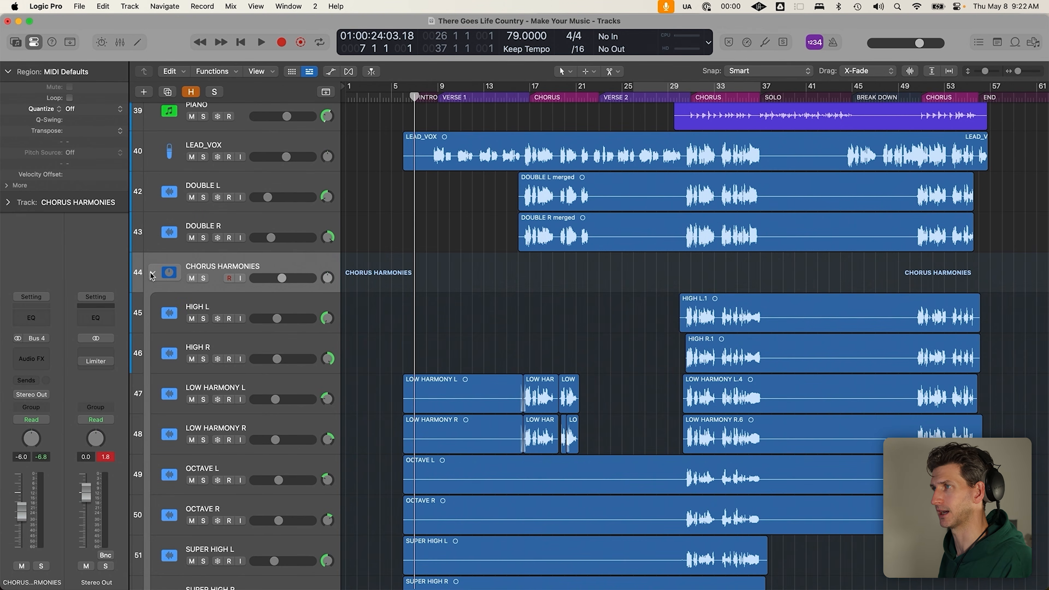
pyautogui.click(152, 274)
pyautogui.click(265, 430)
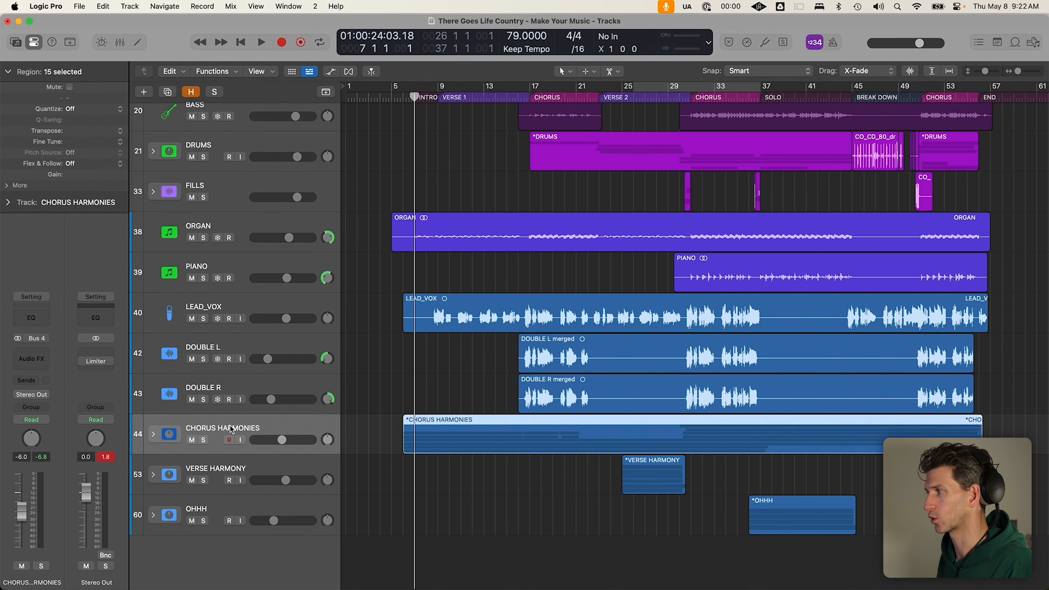
pyautogui.click(153, 435)
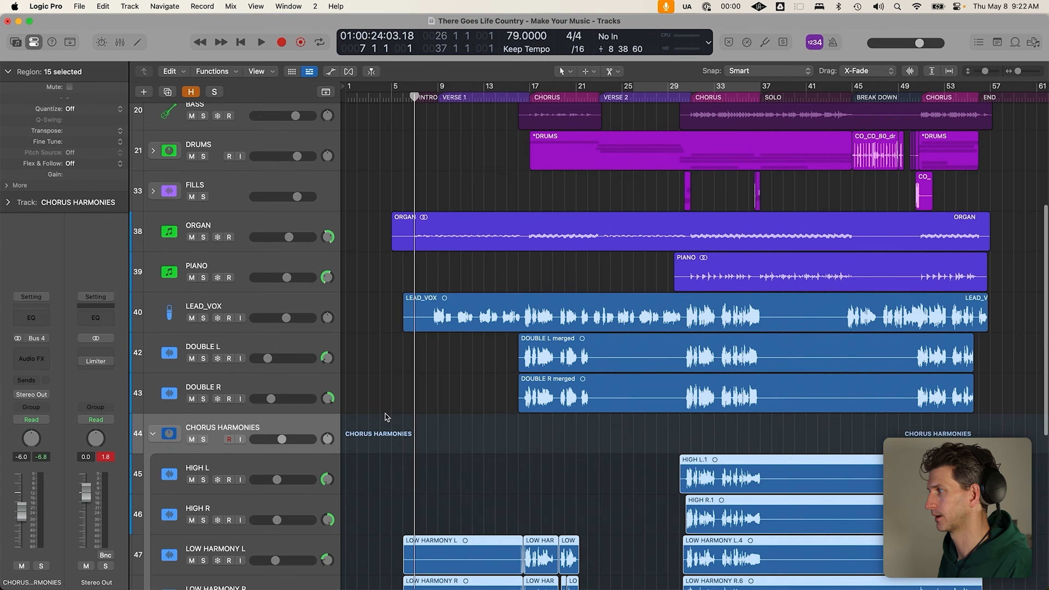
# Select the LOW HARMONY L and LOW HARMONY R tracks inside the expanded stack
pyautogui.click(484, 161)
pyautogui.moveTo(484, 161); pyautogui.dragTo(962, 263)
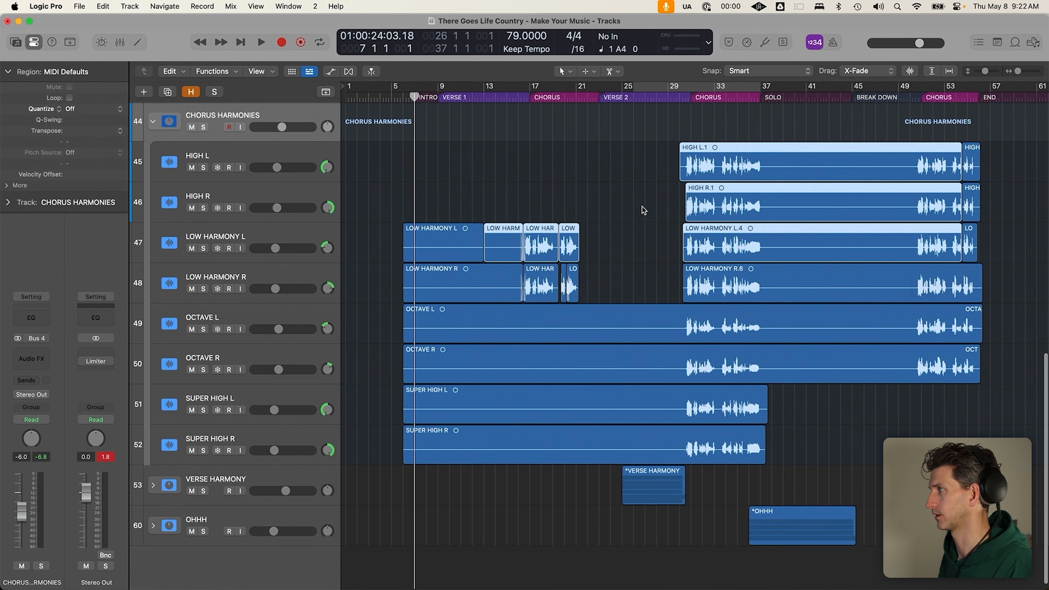
pyautogui.click(440, 198)
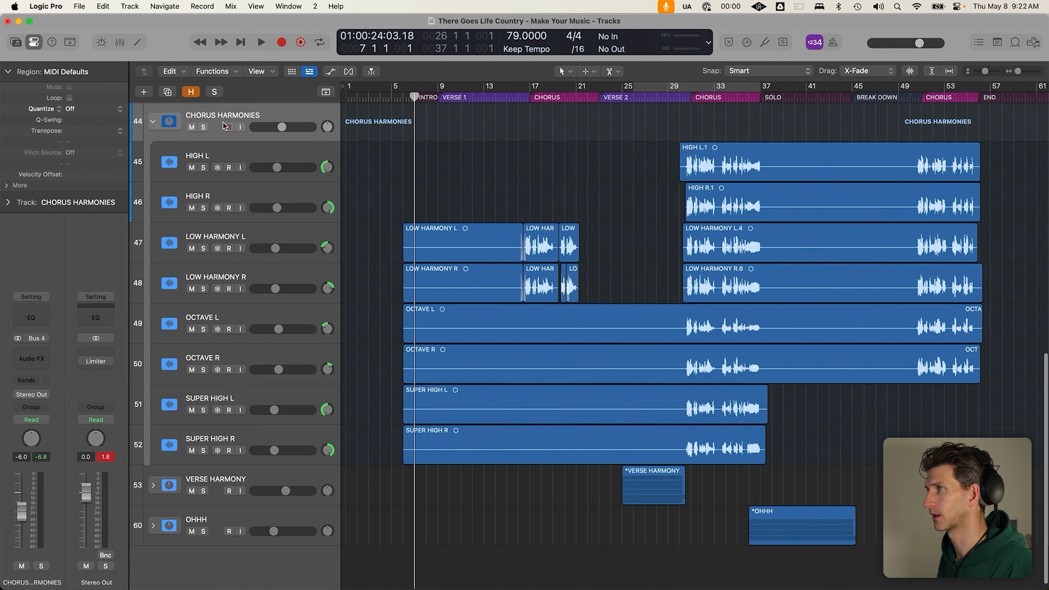
pyautogui.click(314, 230)
pyautogui.click(313, 275)
pyautogui.keyDown('shift'); pyautogui.click(299, 230); pyautogui.keyUp('shift')
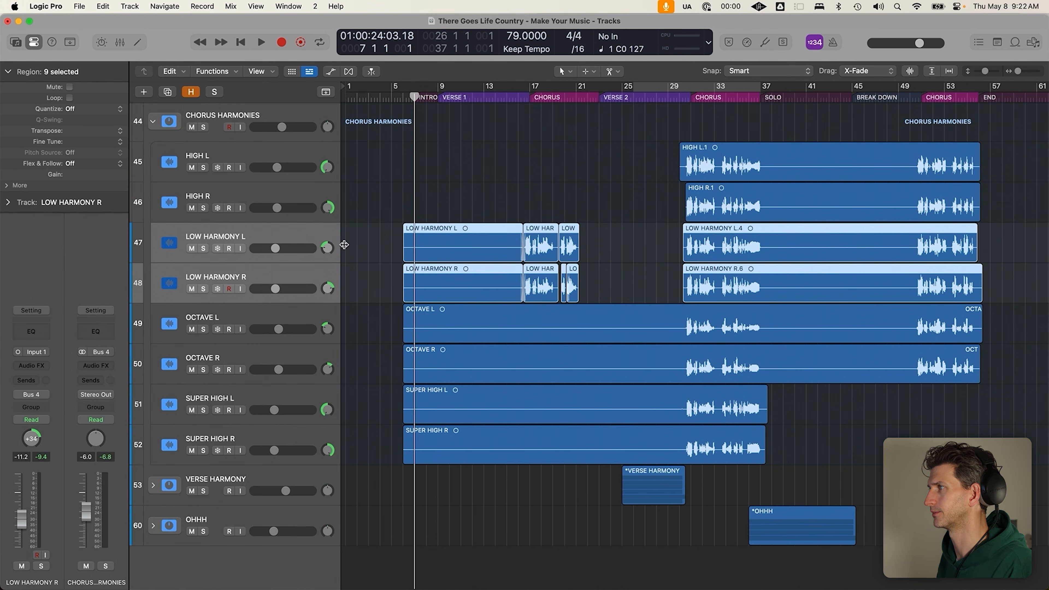
pyautogui.scroll(3, 295, 385)
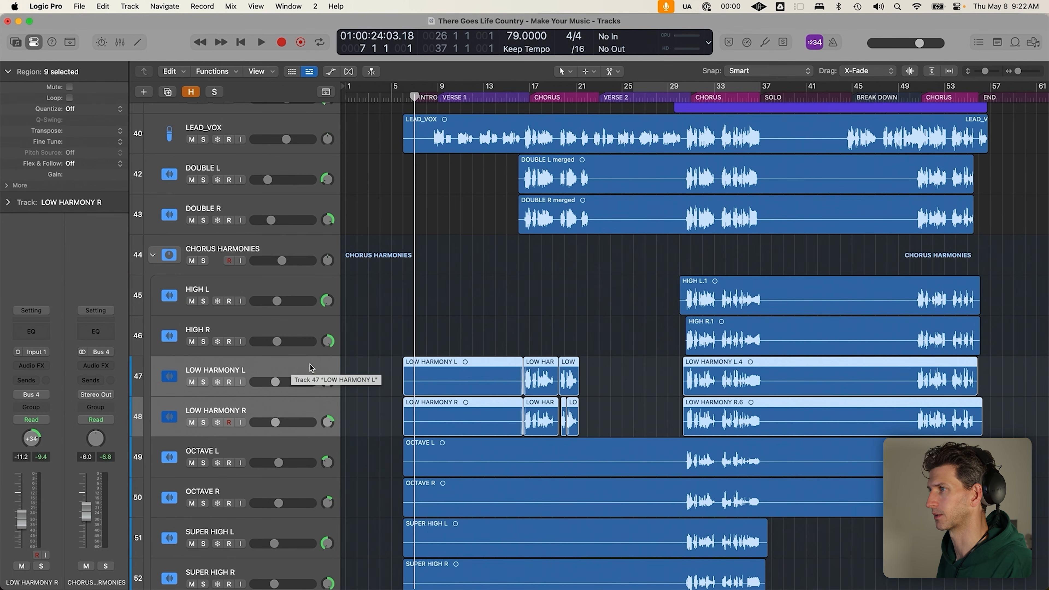
# Move LOW HARMONY L and R above CHORUS HARMONIES and duplicate them as two new tracks
pyautogui.moveTo(293, 356); pyautogui.dragTo(283, 243)
pyautogui.click(448, 395)
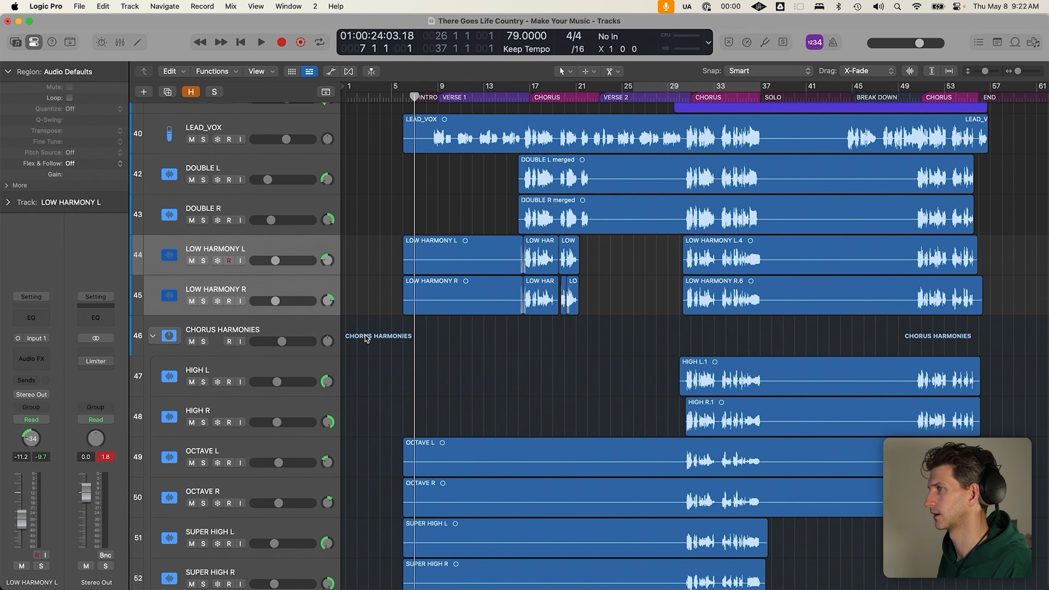
pyautogui.click(267, 270)
pyautogui.press('super+d')
pyautogui.press('super+d')
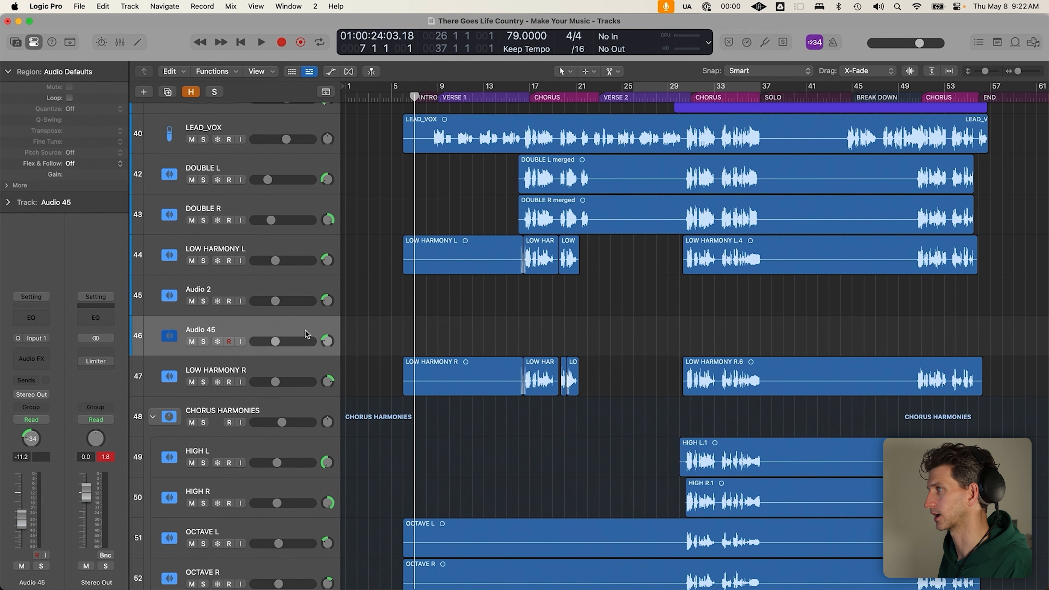
# Pan Audio 2 hard left and Audio 45 to +42
pyautogui.moveTo(328, 344); pyautogui.dragTo(327, 343)
pyautogui.moveTo(327, 301); pyautogui.dragTo(327, 346)
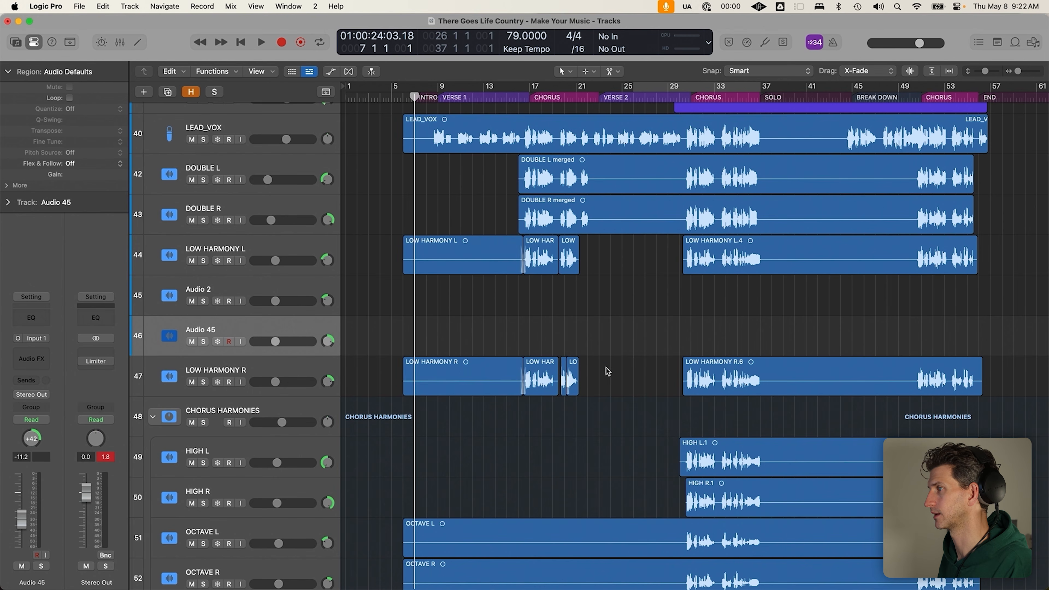
pyautogui.moveTo(605, 361); pyautogui.dragTo(492, 378)
# Move the LOW HARMONY R regions onto Audio 45 and the LOW HARMONY L regions onto Audio 2
pyautogui.moveTo(432, 362)
pyautogui.mouseDown()
pyautogui.moveTo(428, 341)
pyautogui.moveTo(434, 362)
pyautogui.mouseUp()
pyautogui.moveTo(619, 374); pyautogui.dragTo(462, 378)
pyautogui.moveTo(430, 373); pyautogui.dragTo(426, 348)
pyautogui.moveTo(599, 262); pyautogui.dragTo(435, 288)
# Move the original LOW HARMONY L and R tracks into the CHORUS HARMONIES stack and collapse it
pyautogui.click(284, 245)
pyautogui.moveTo(284, 245); pyautogui.dragTo(299, 403)
pyautogui.keyDown('shift'); pyautogui.click(294, 359); pyautogui.keyUp('shift')
pyautogui.moveTo(280, 350); pyautogui.dragTo(221, 382)
pyautogui.click(152, 336)
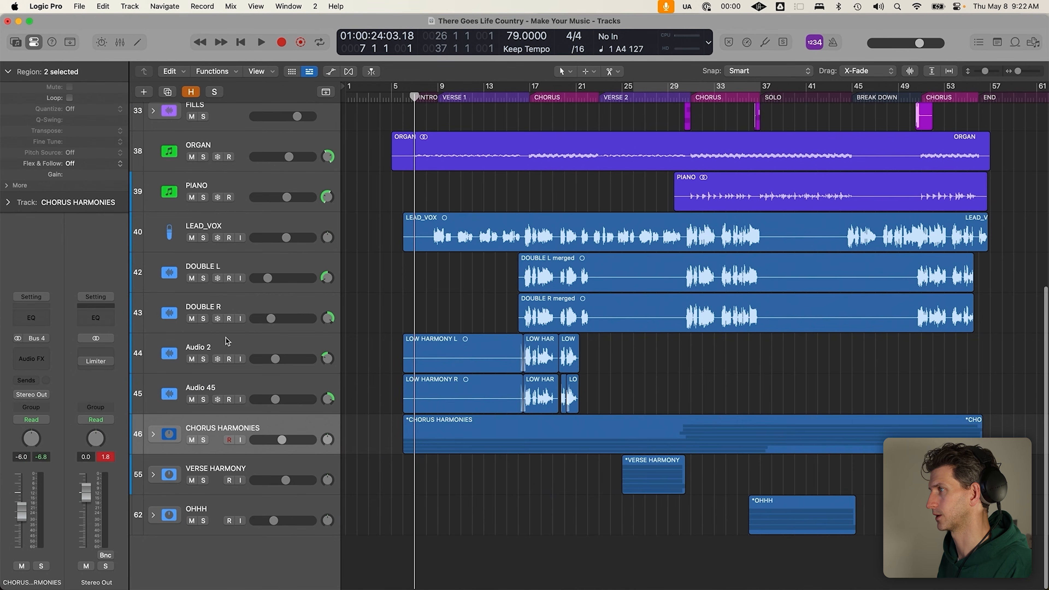
# Expand the VERSE HARMONY and OHHH stacks to inspect their regions
pyautogui.click(153, 474)
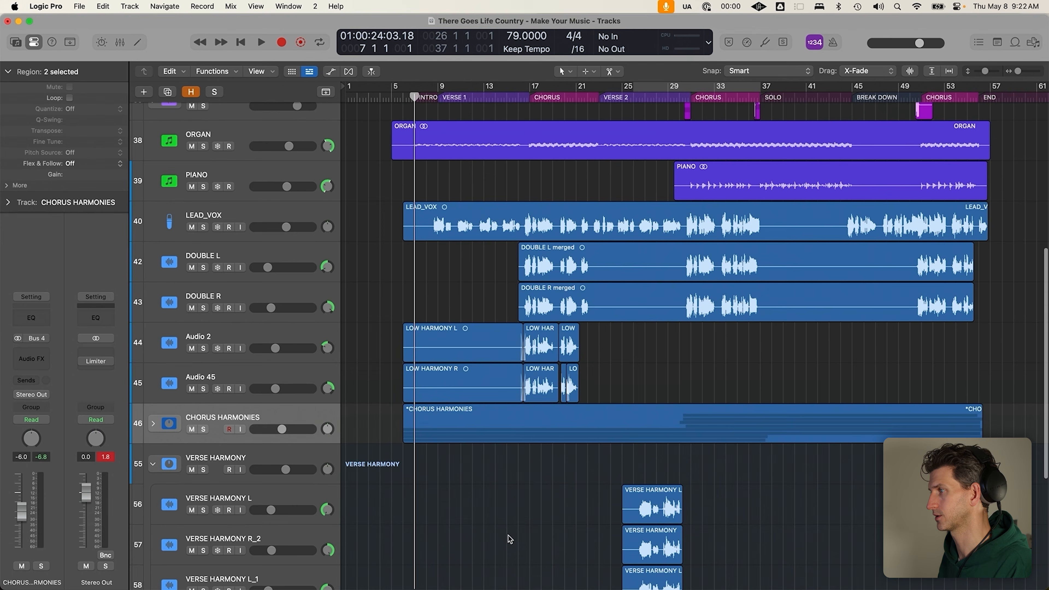
pyautogui.scroll(-5, 537, 411)
pyautogui.moveTo(601, 342); pyautogui.dragTo(723, 548)
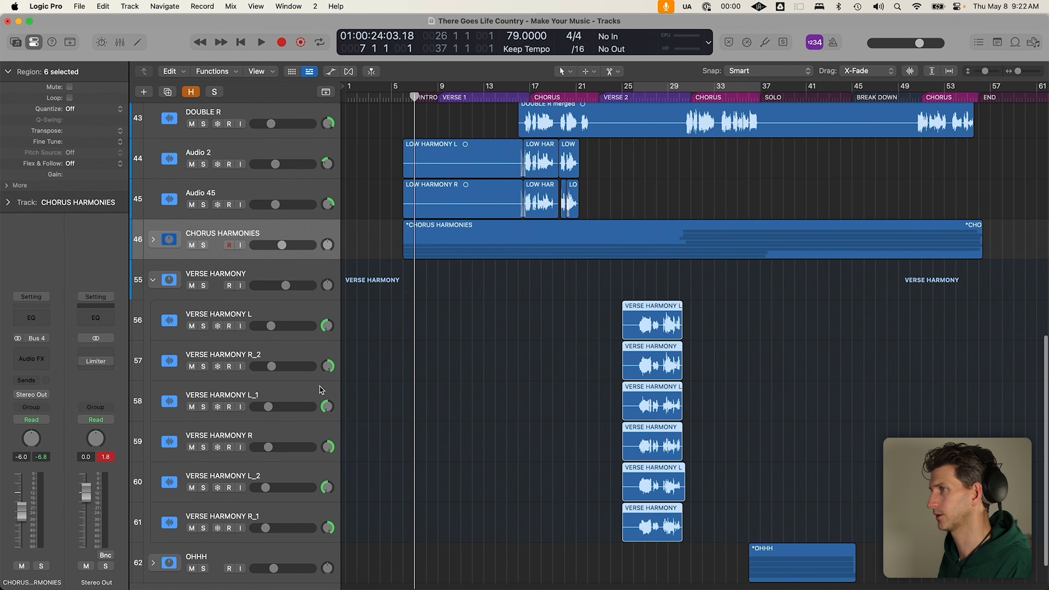
pyautogui.click(145, 279)
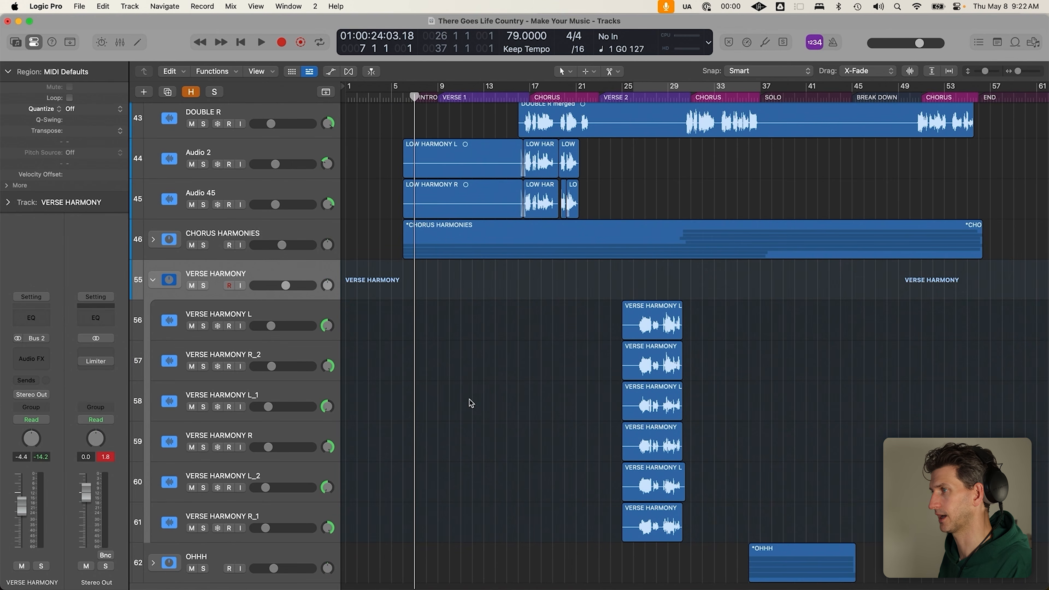
pyautogui.click(152, 563)
pyautogui.click(153, 279)
pyautogui.moveTo(732, 367); pyautogui.dragTo(878, 538)
pyautogui.click(878, 538)
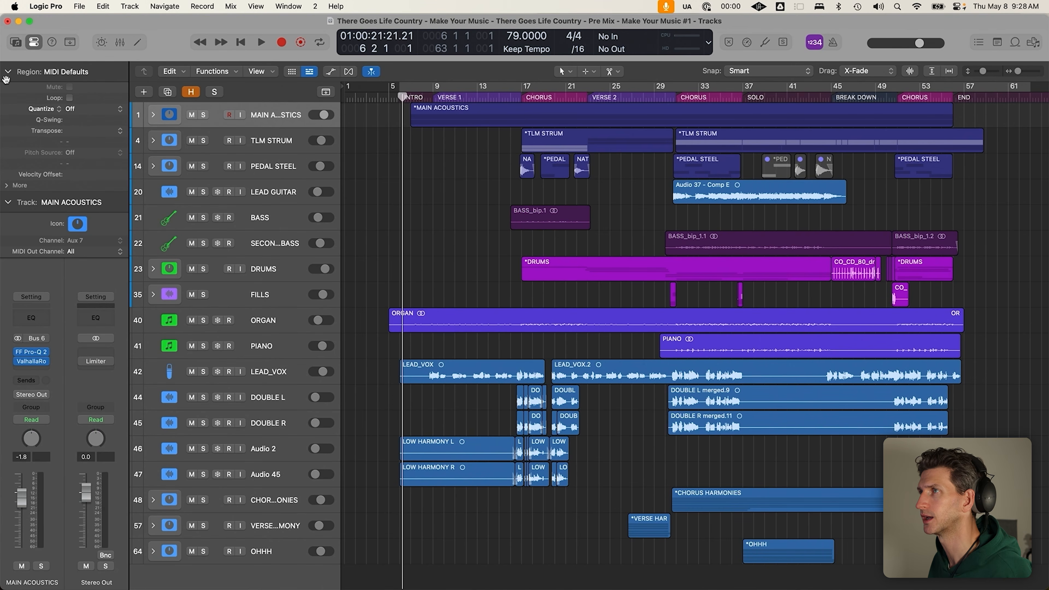
pyautogui.scroll(-2, 72, 140)
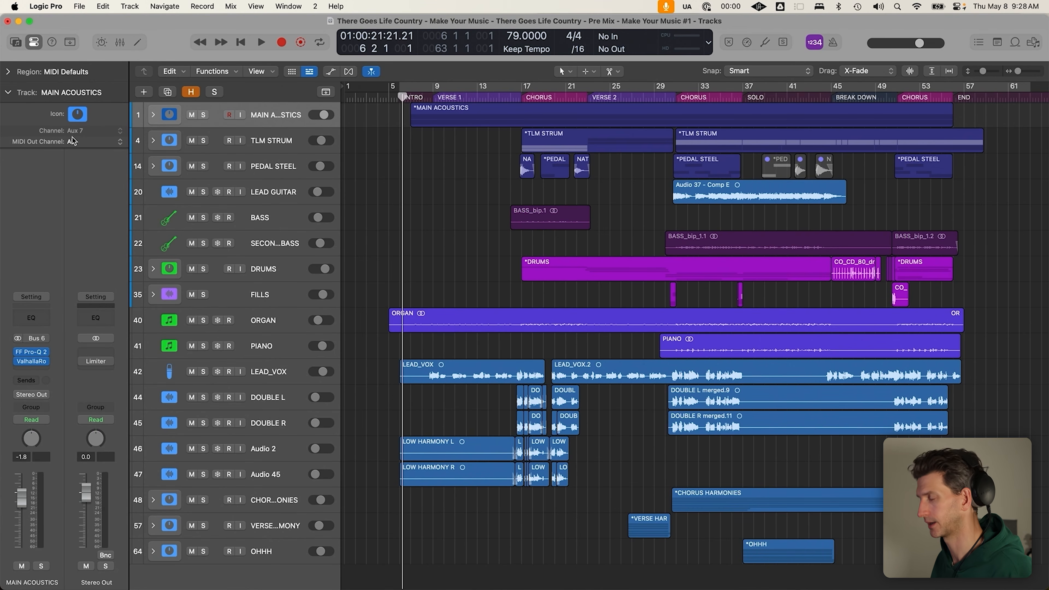
# Open the mixer and view the EQ plugins on MAIN ACOUSTICS and TLM STRUM
pyautogui.press('x')
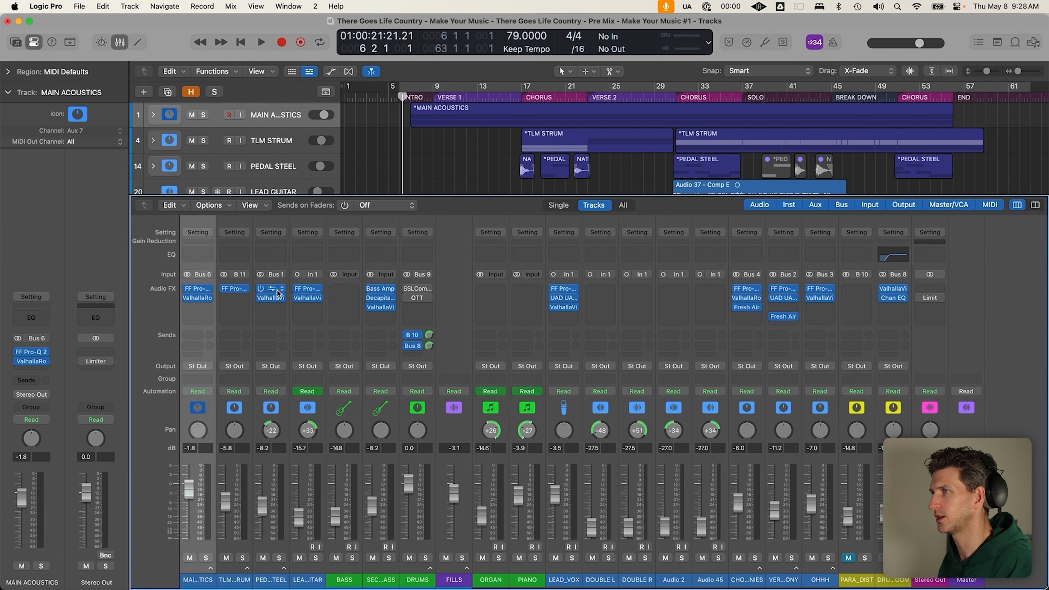
pyautogui.click(200, 292)
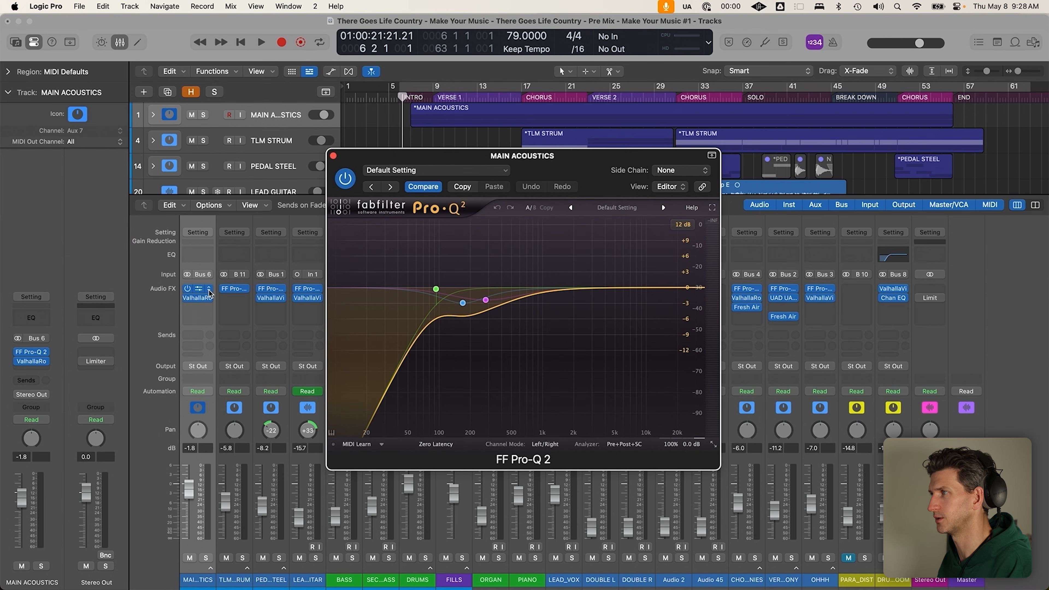
pyautogui.click(246, 291)
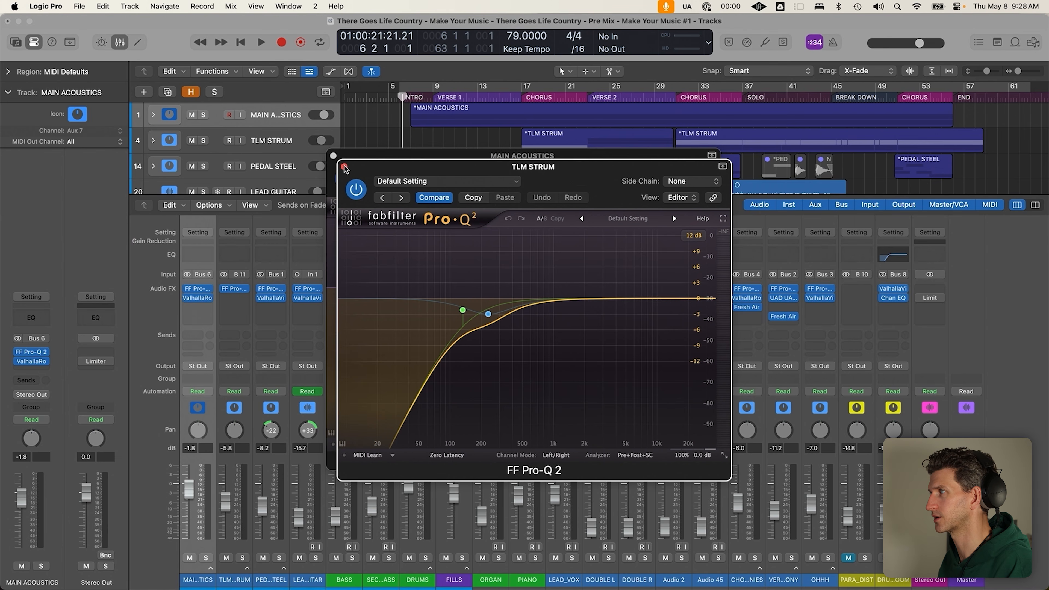
pyautogui.click(345, 167)
pyautogui.click(333, 155)
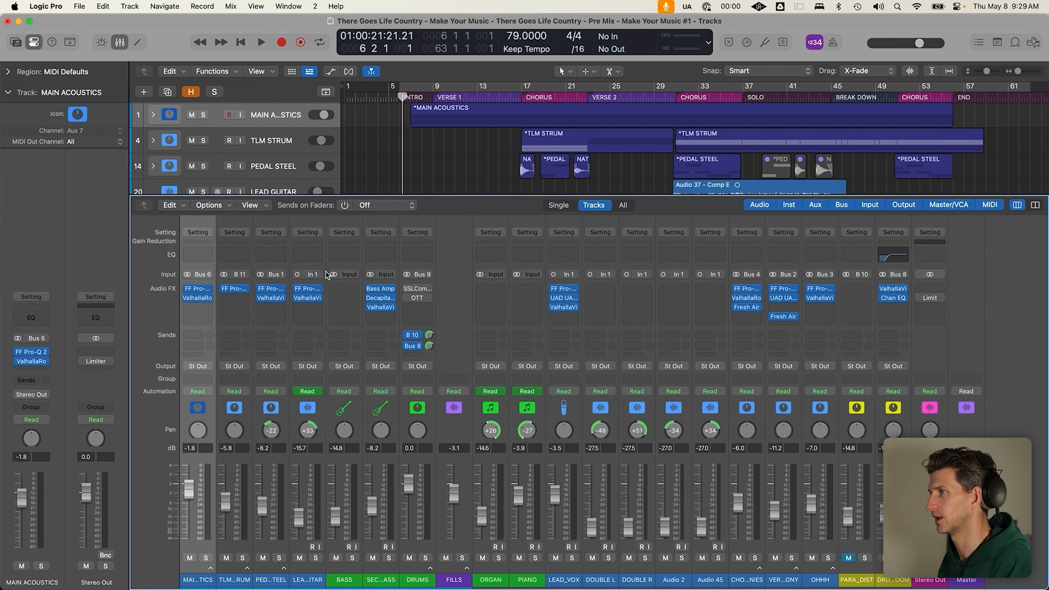
# Check the Pro-Q 2 EQs on LEAD GUITAR and LEAD_VOX
pyautogui.click(307, 289)
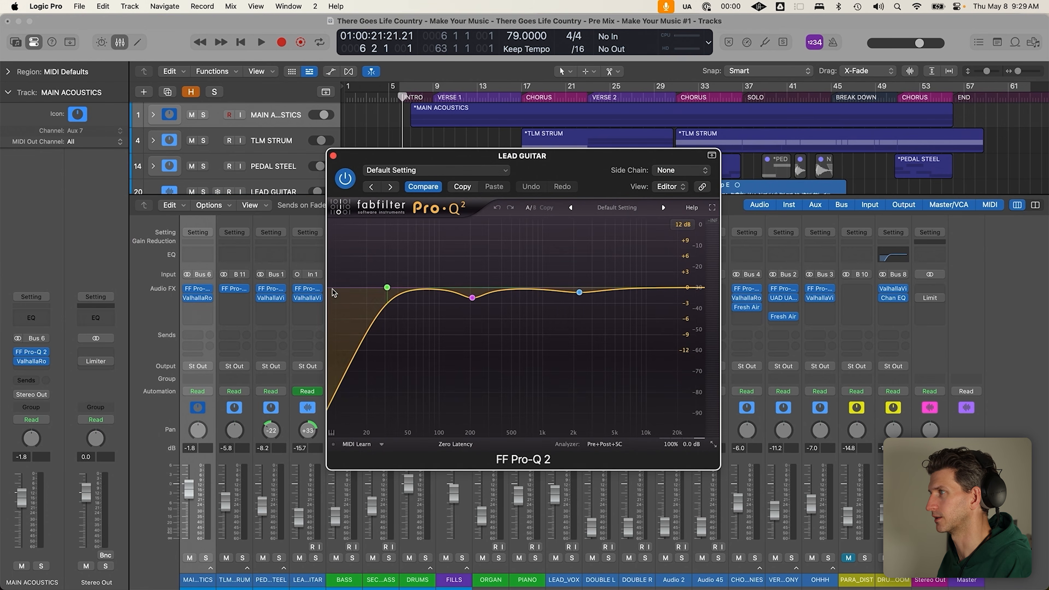
pyautogui.click(333, 156)
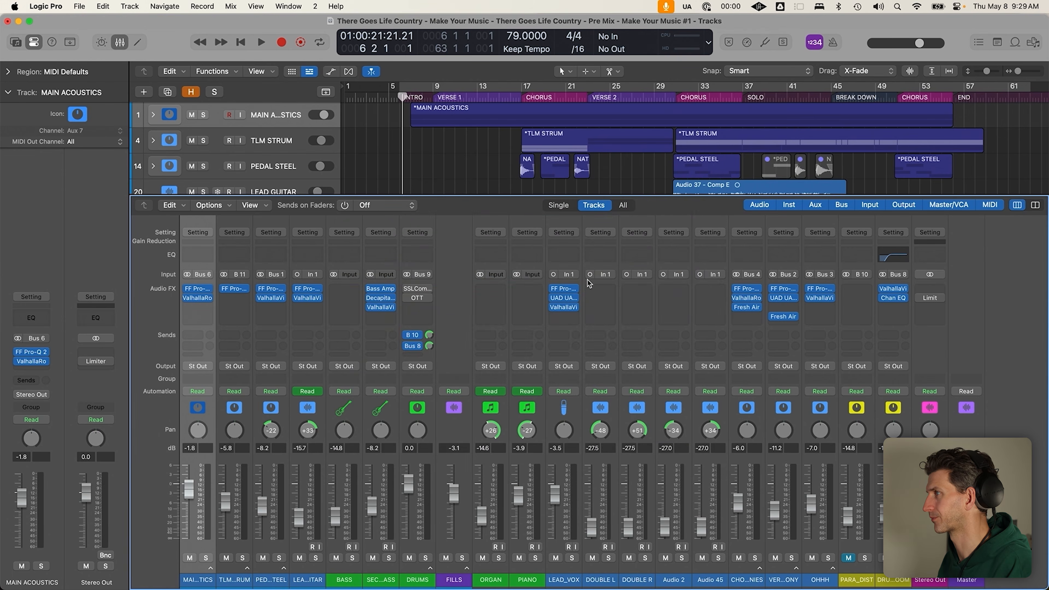
pyautogui.click(565, 291)
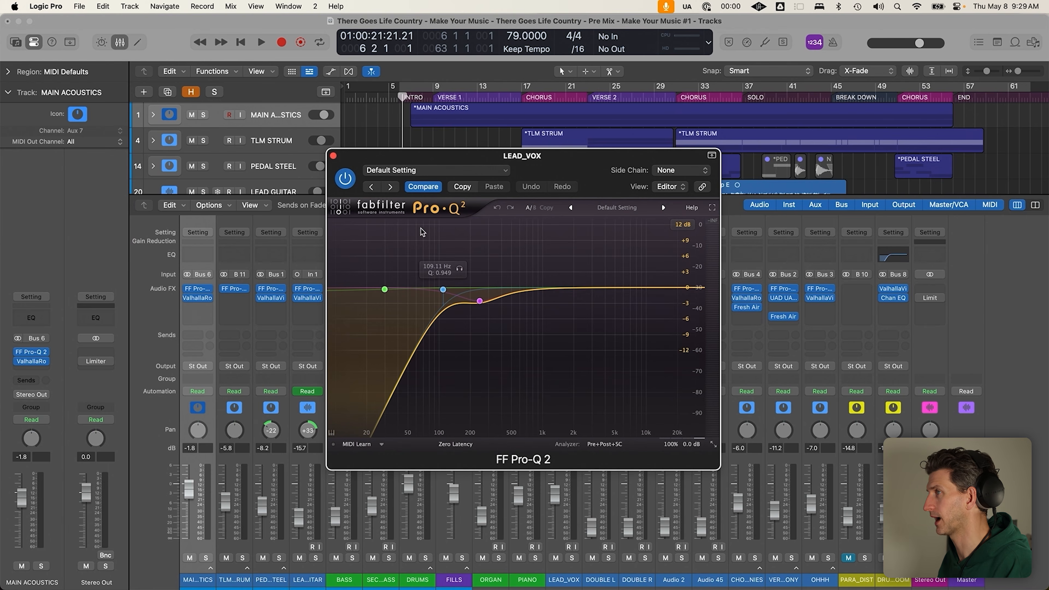
pyautogui.click(333, 156)
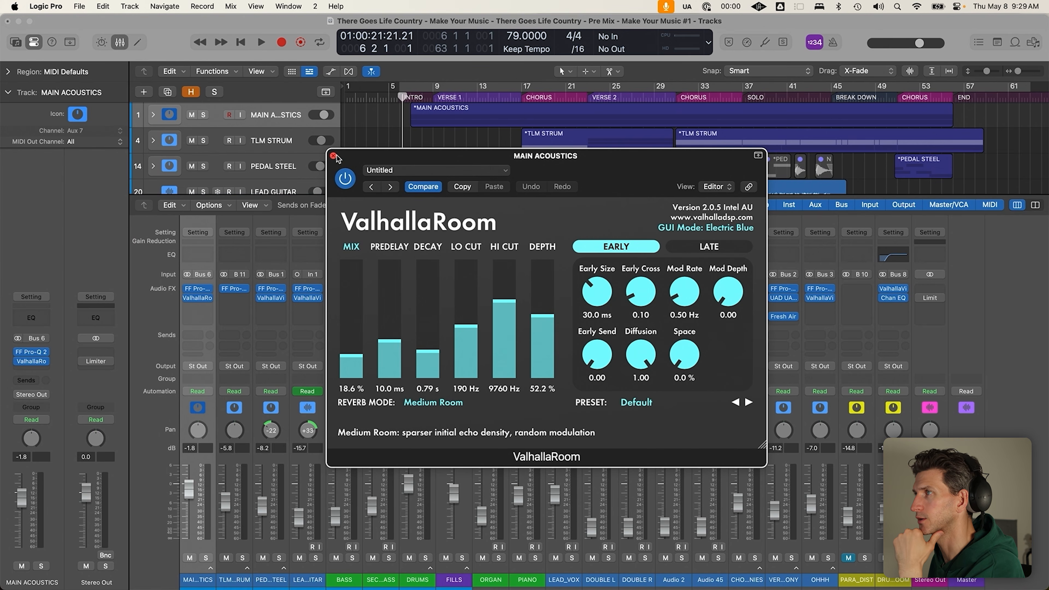
# Close the ValhallaRoom reverb and review the PEDAL STEEL ValhallaVintageVerb reverb
pyautogui.click(333, 156)
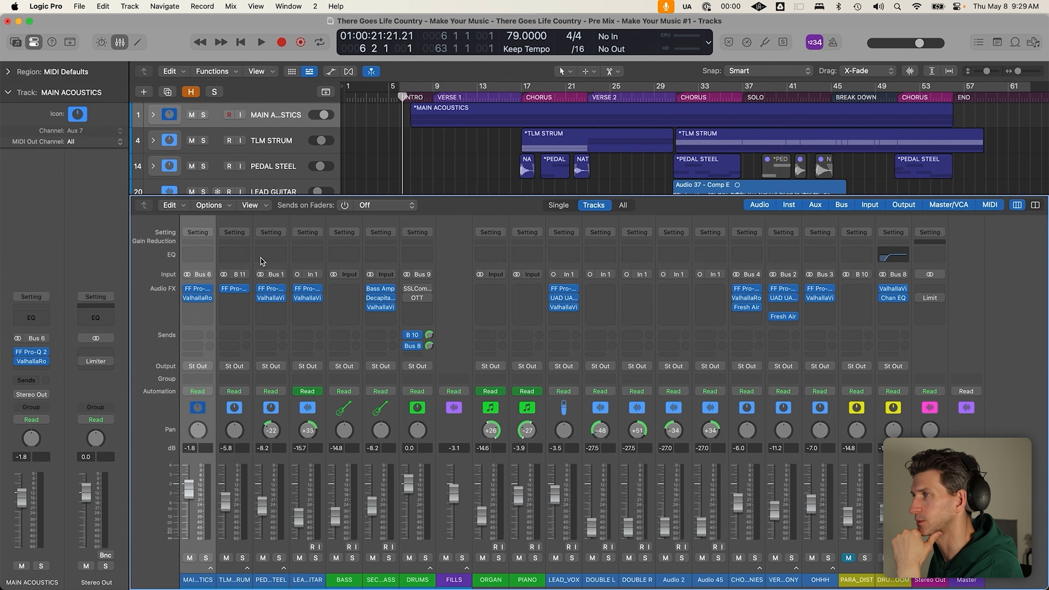
pyautogui.click(274, 299)
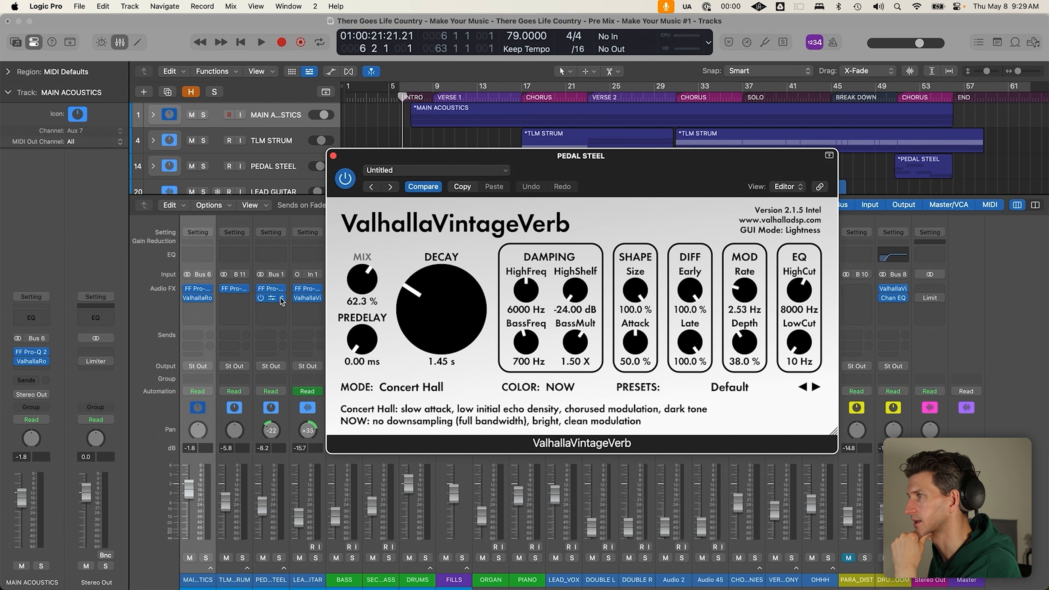
pyautogui.click(333, 156)
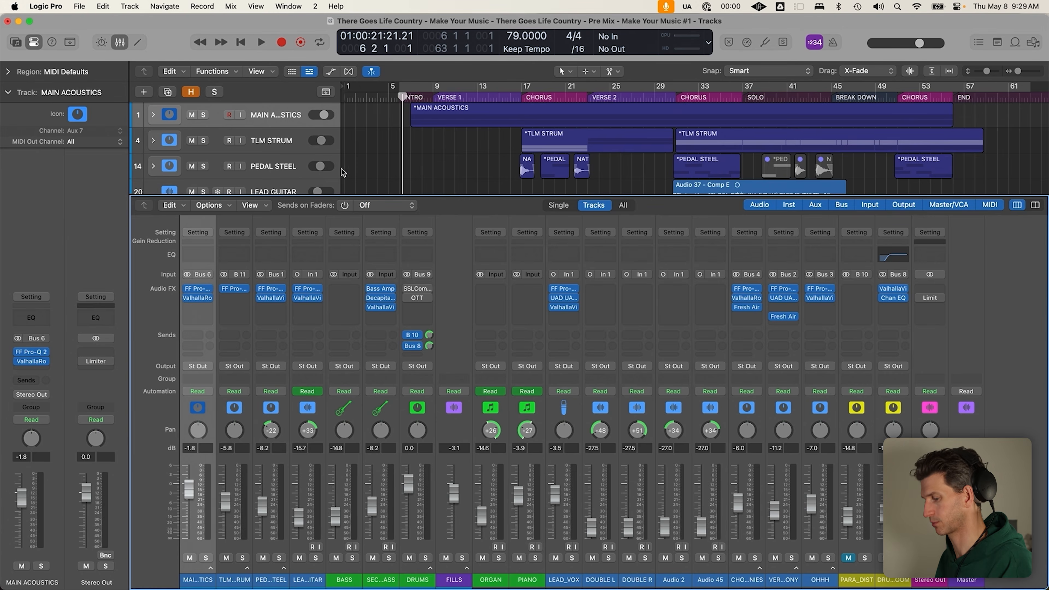
# Solo MAIN ACOUSTICS, TLM STRUM and PEDAL STEEL, cycle bars 17–23, and play it
pyautogui.press('x')
pyautogui.moveTo(203, 115); pyautogui.dragTo(203, 166)
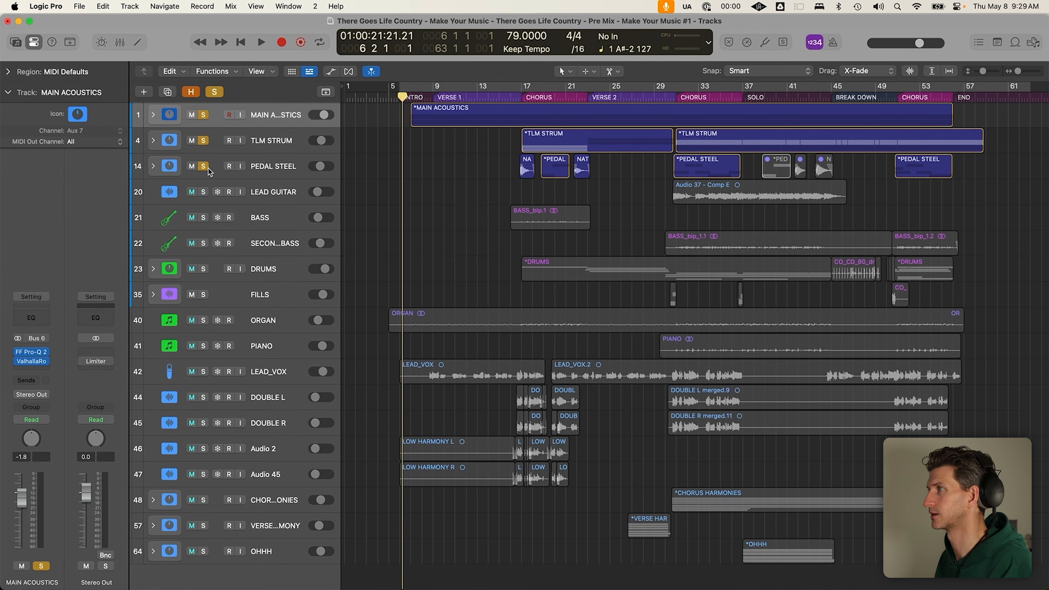
pyautogui.moveTo(511, 93); pyautogui.dragTo(587, 99)
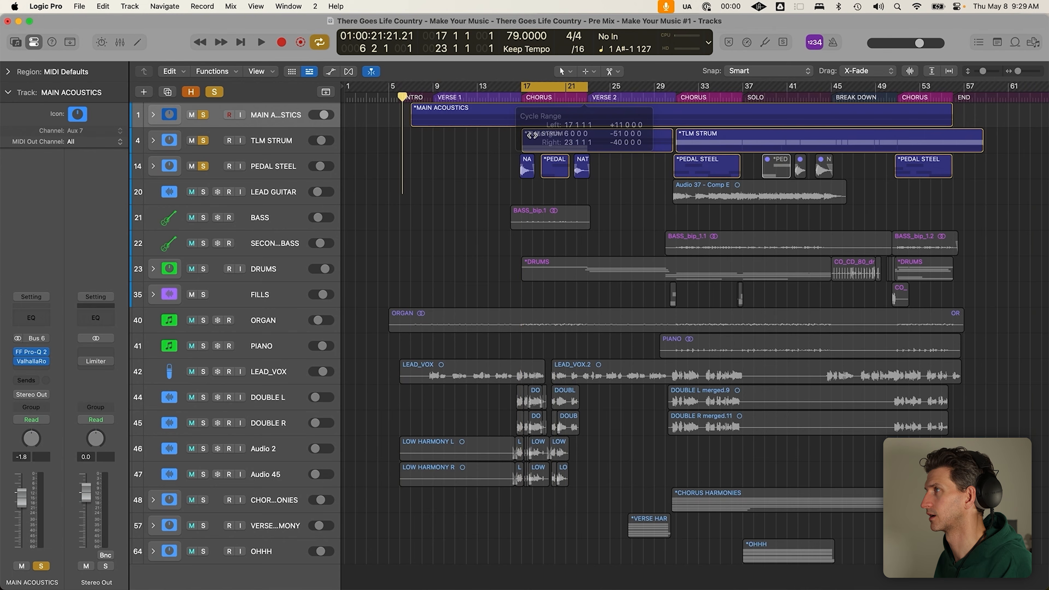
pyautogui.press('x')
pyautogui.press('space')
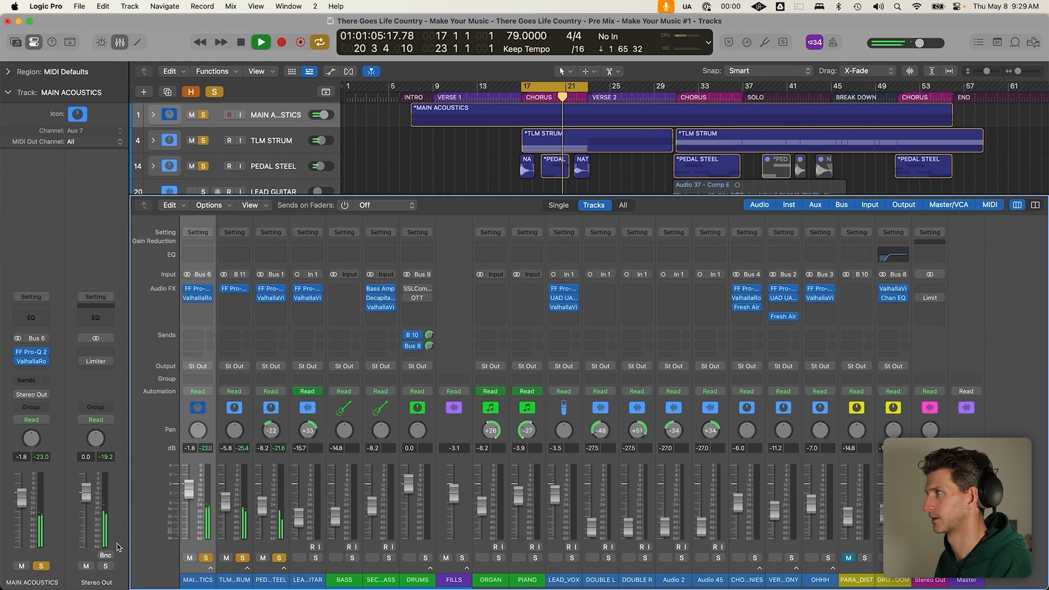
pyautogui.press('space')
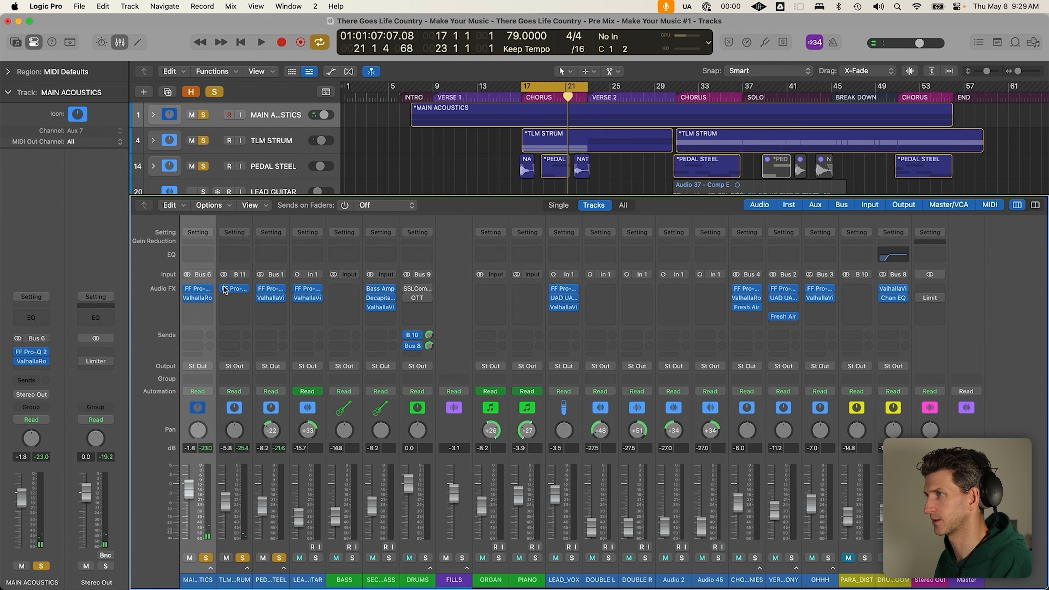
pyautogui.press('space')
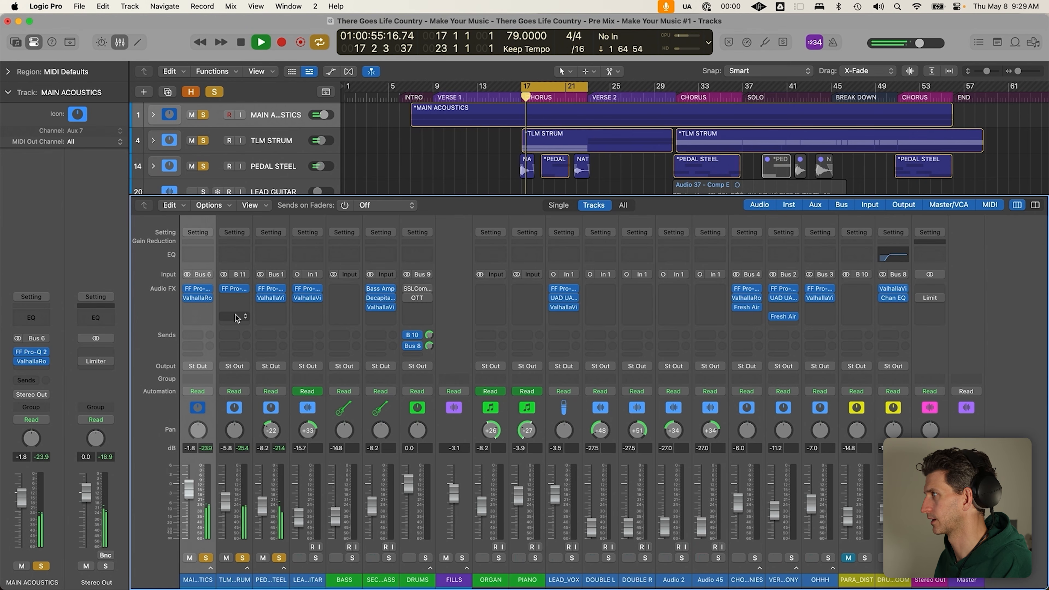
pyautogui.press('space')
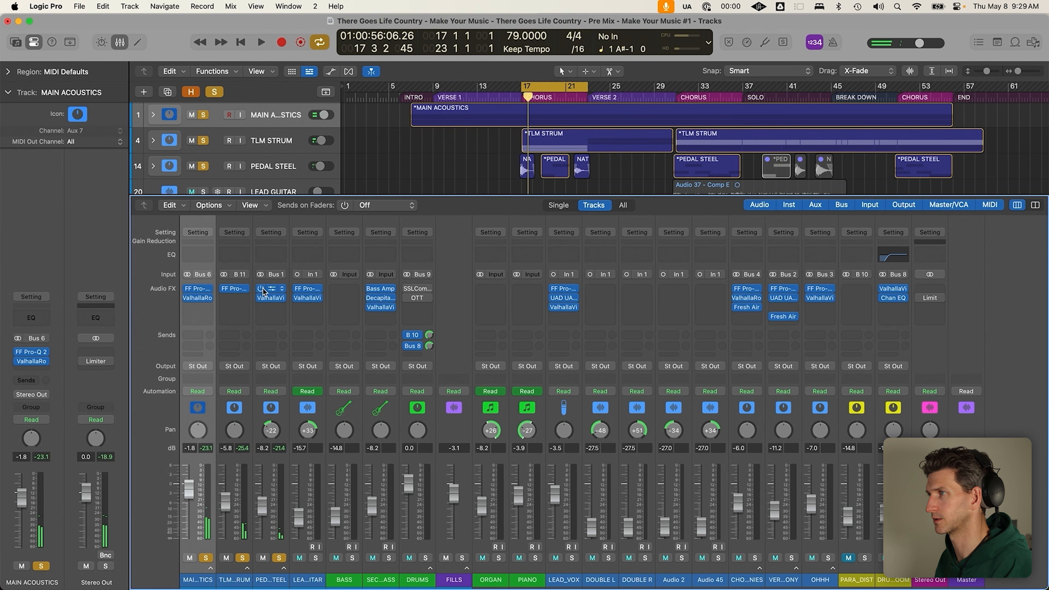
# Bypass the EQs on PEDAL STEEL, TLM STRUM and MAIN ACOUSTICS and play the cycle
pyautogui.click(261, 288)
pyautogui.click(223, 289)
pyautogui.click(187, 288)
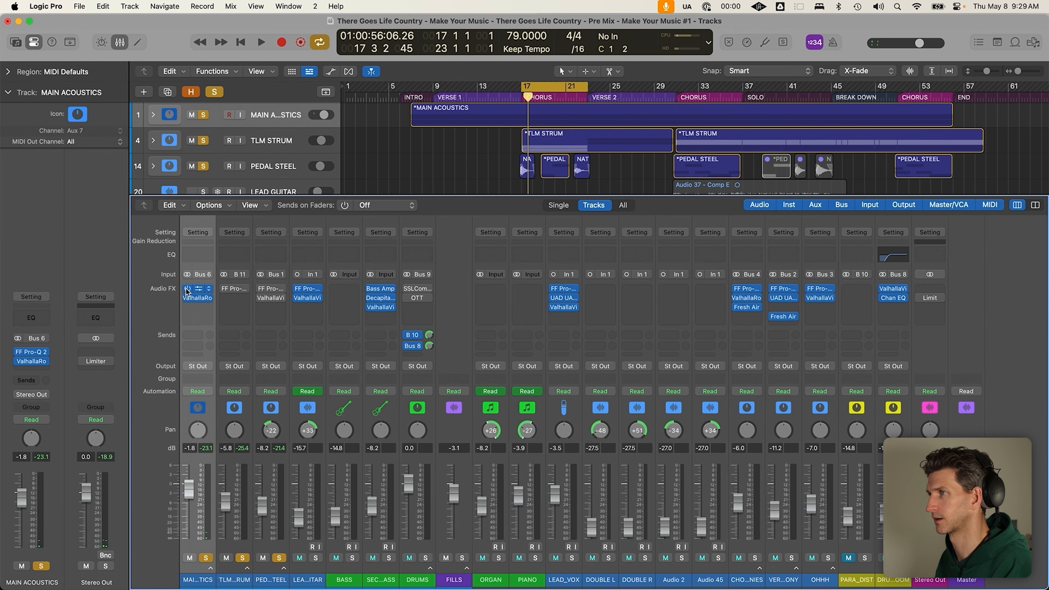
pyautogui.press('space')
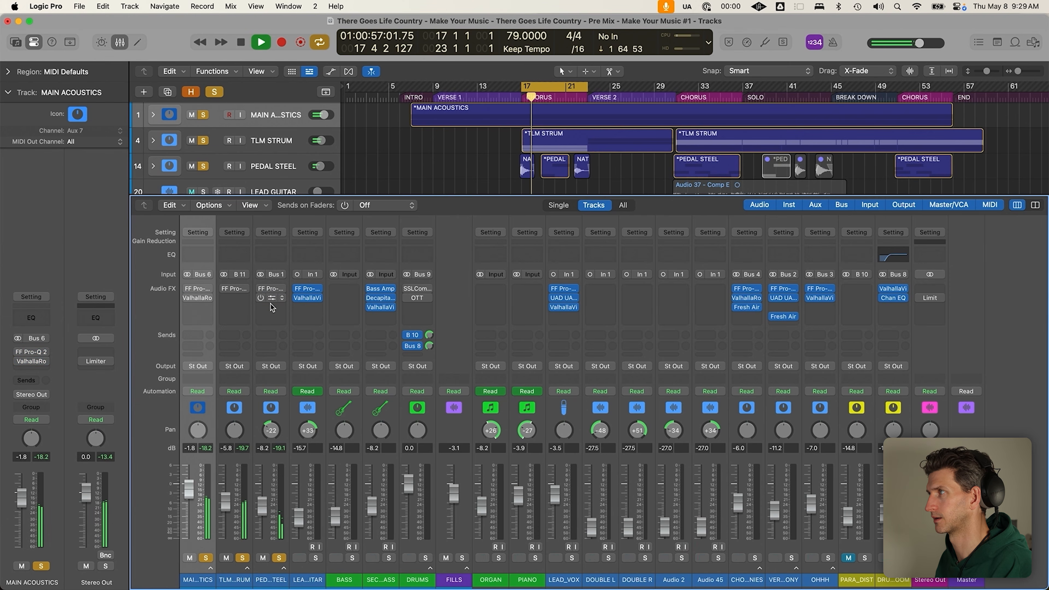
pyautogui.press('space')
# Re-enable the three EQs, play the cycle again, and hide the mixer
pyautogui.click(187, 288)
pyautogui.click(223, 288)
pyautogui.click(261, 288)
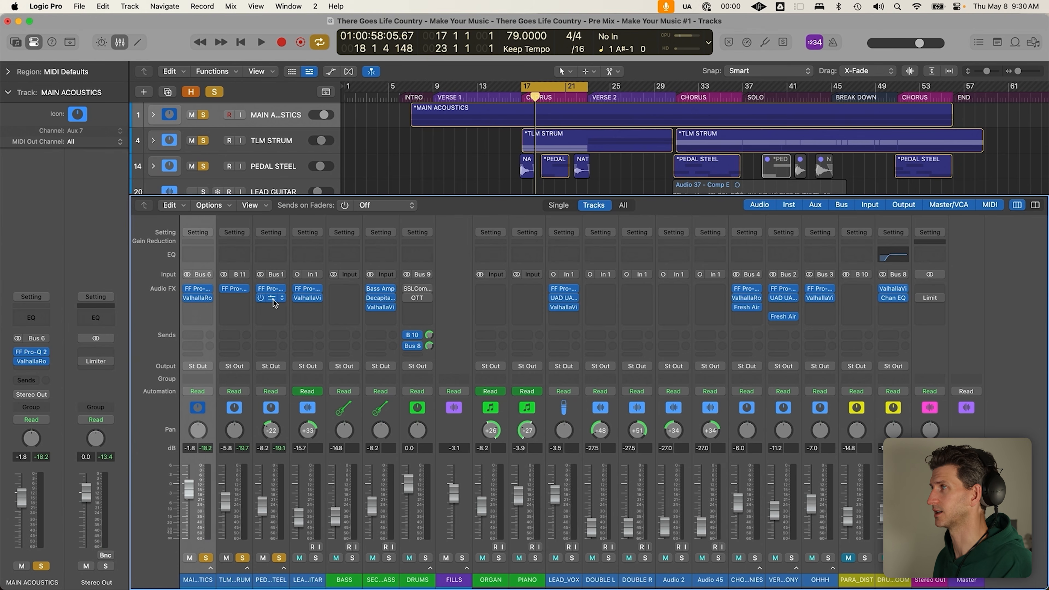
pyautogui.press('space')
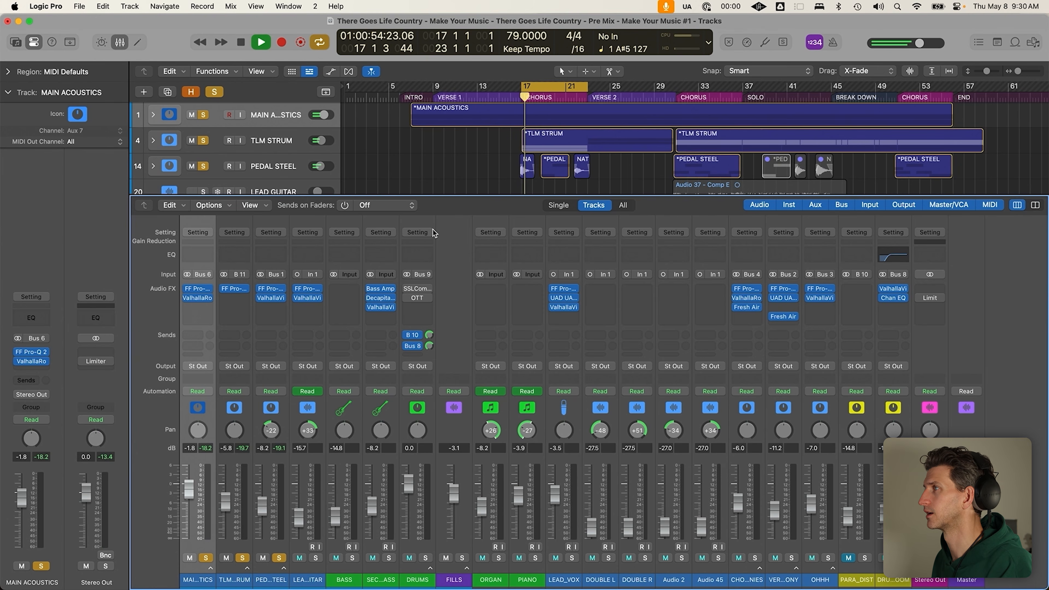
pyautogui.press('space')
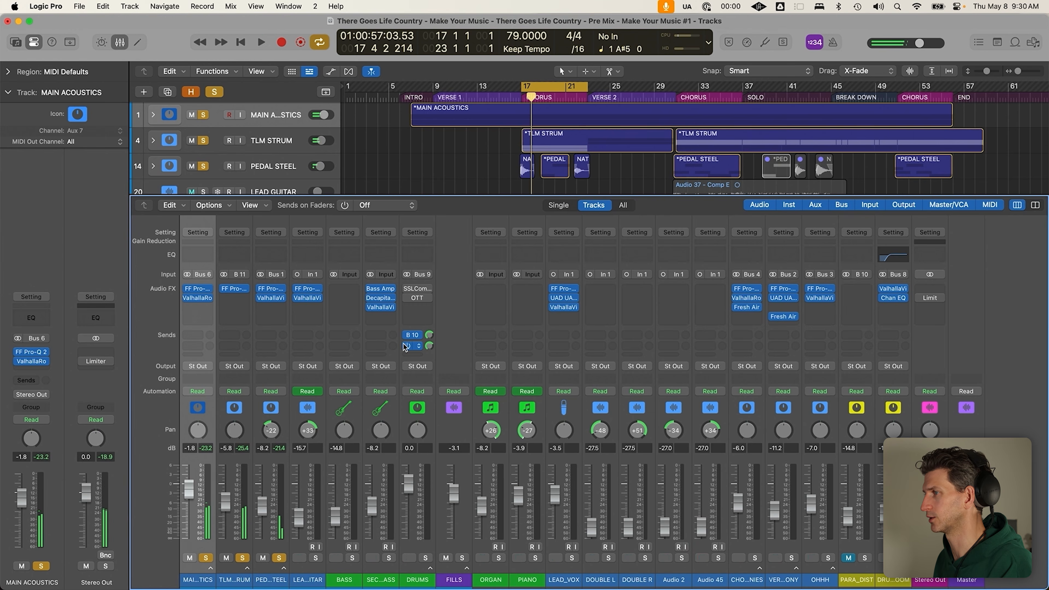
pyautogui.press('x')
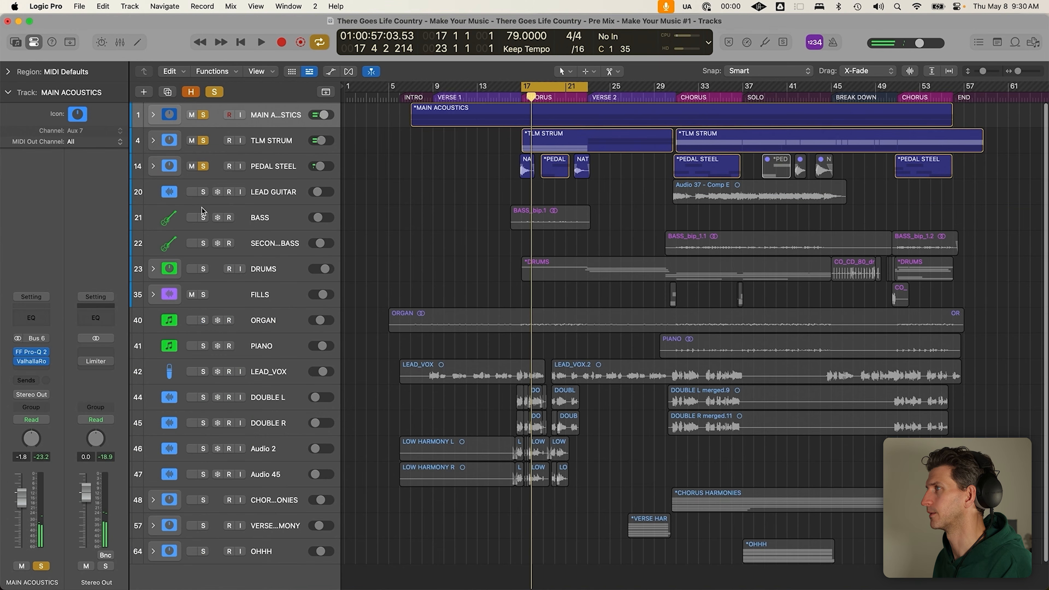
# Select BASS, show the mixer, and select SECOND CHORUS BASS to view its Bass Amp plugin
pyautogui.click(263, 221)
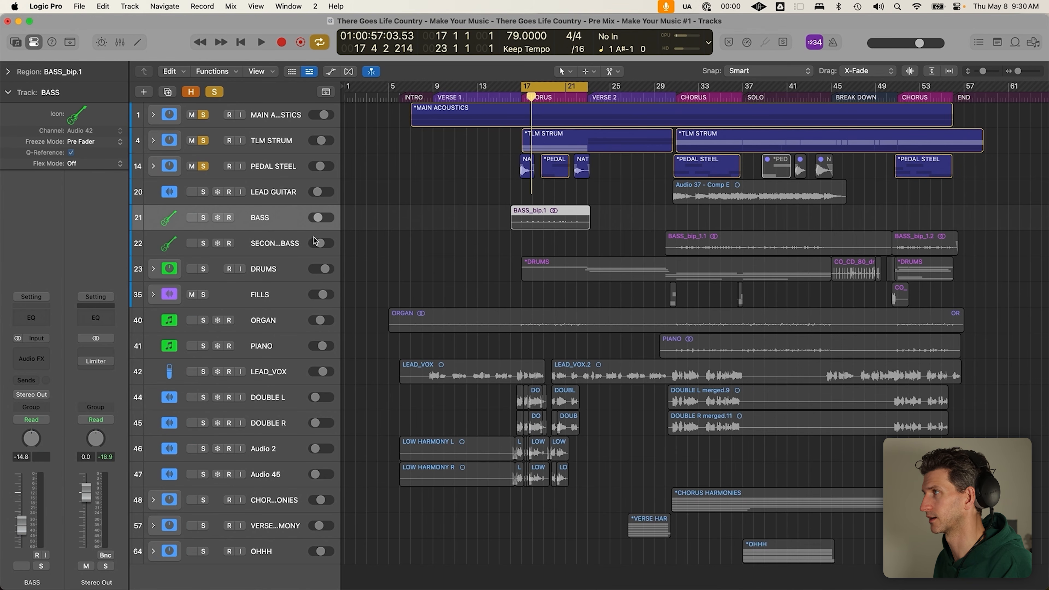
pyautogui.press('x')
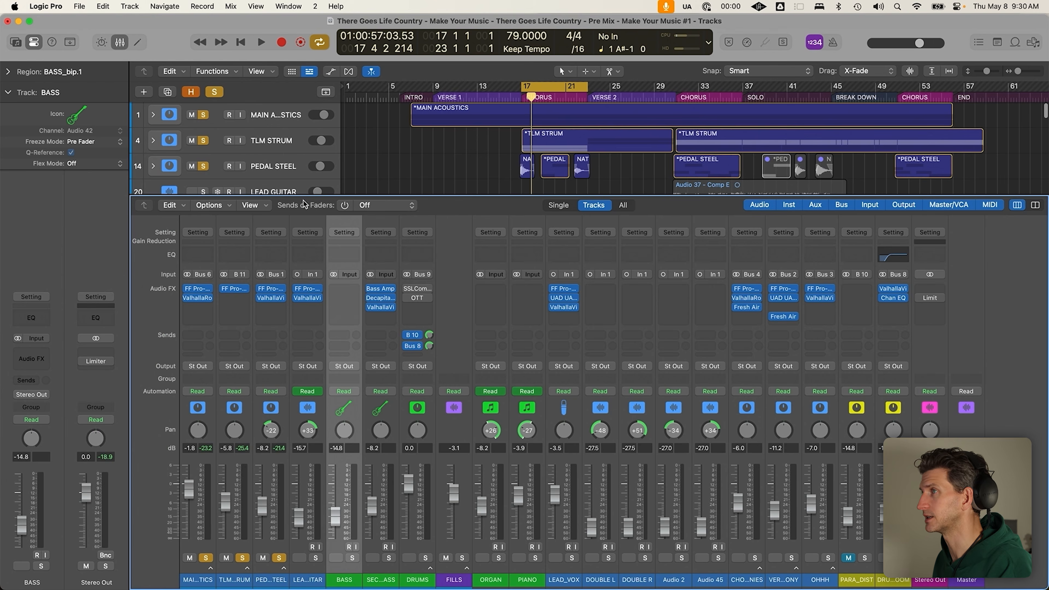
pyautogui.scroll(-3, 301, 142)
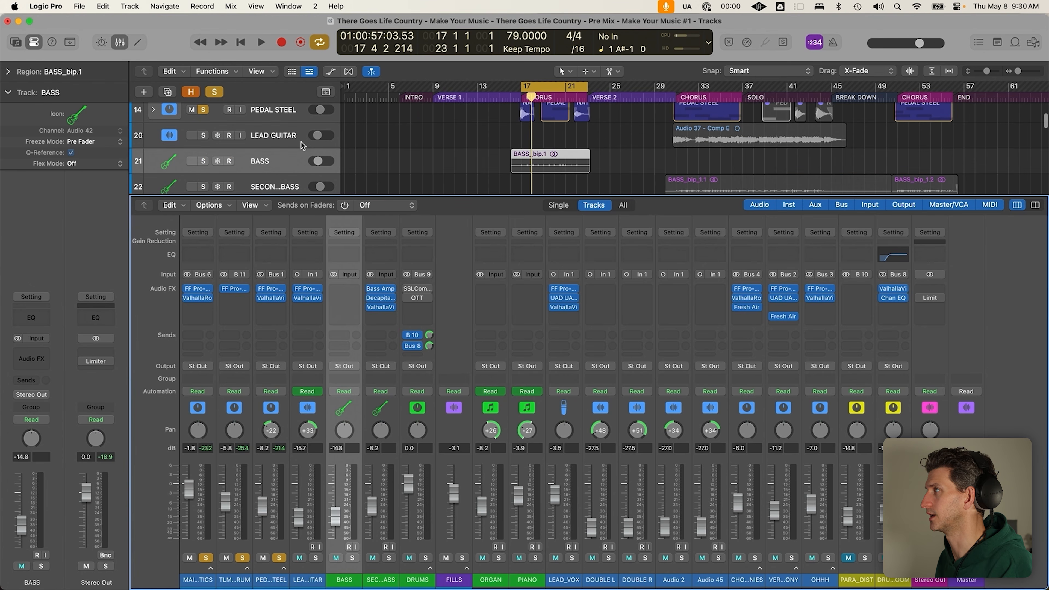
pyautogui.click(285, 187)
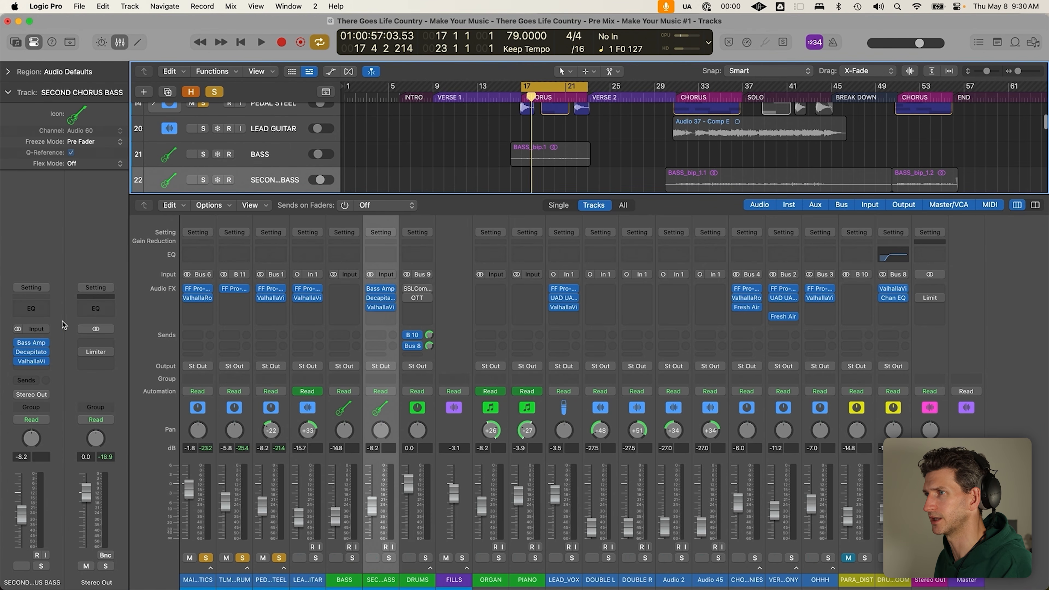
pyautogui.moveTo(37, 342)
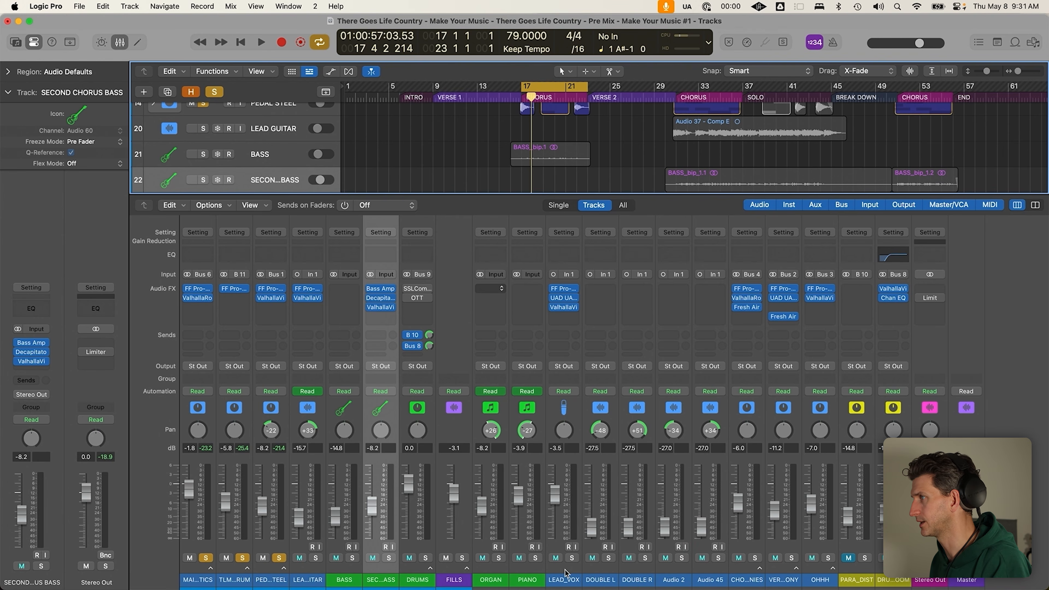
# Select LEAD_VOX, check its ValhallaVintageVerb Vocal Plate reverb, and close it
pyautogui.click(568, 483)
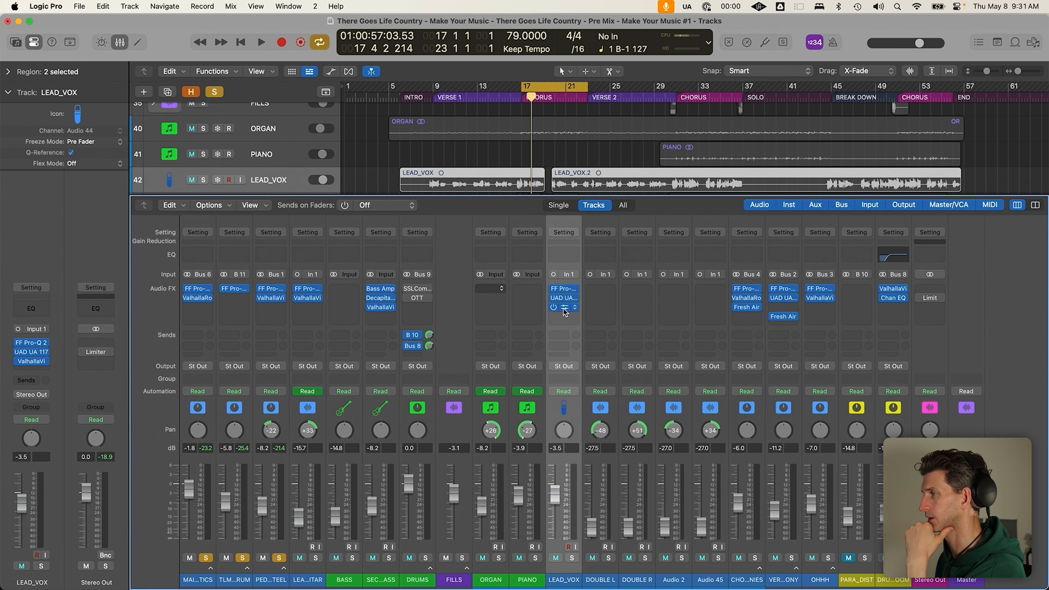
pyautogui.click(564, 308)
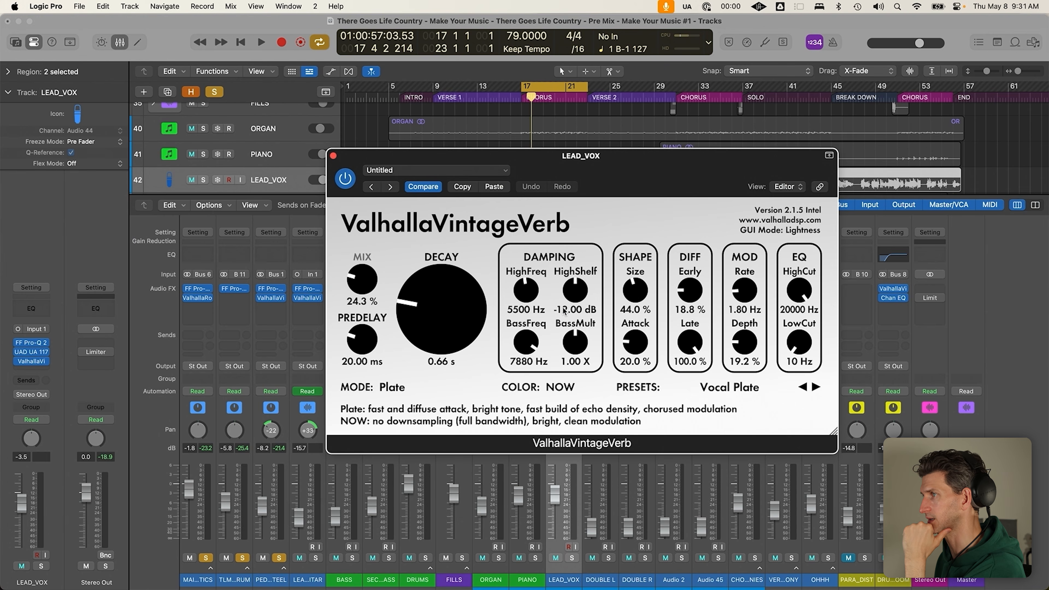
pyautogui.click(333, 156)
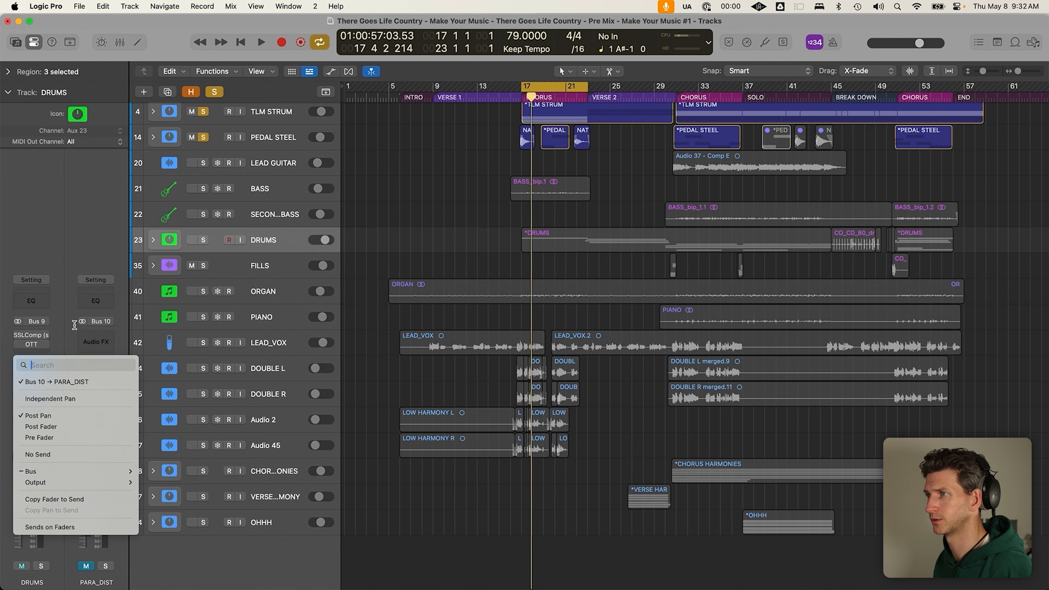
# Dismiss the PARA_DIST send options, check the drums' Bus 8 send to DRUM_ROOM, and select ORGAN
pyautogui.click(63, 328)
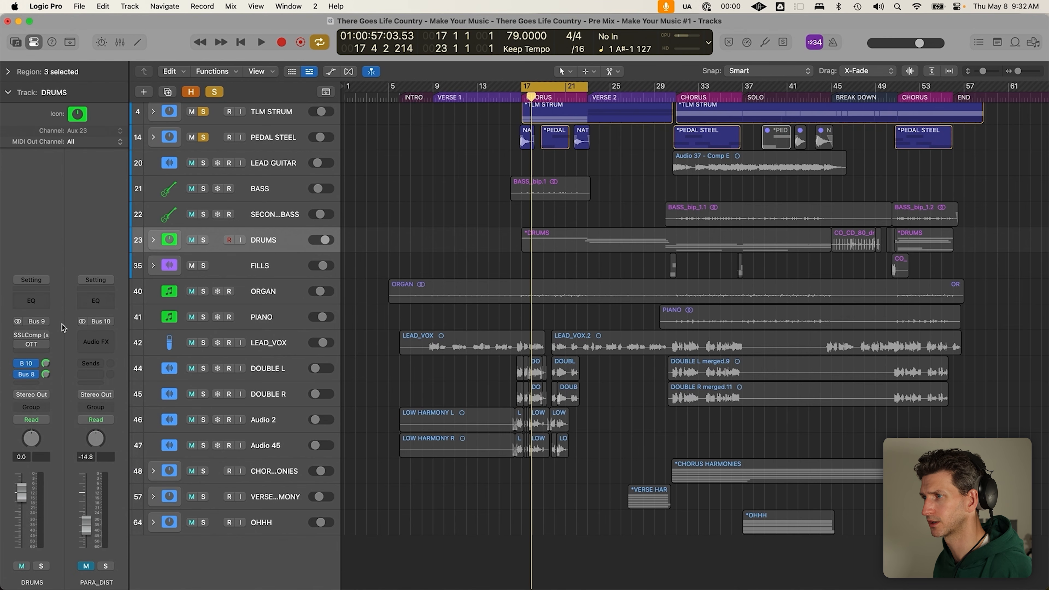
pyautogui.click(83, 566)
pyautogui.click(35, 374)
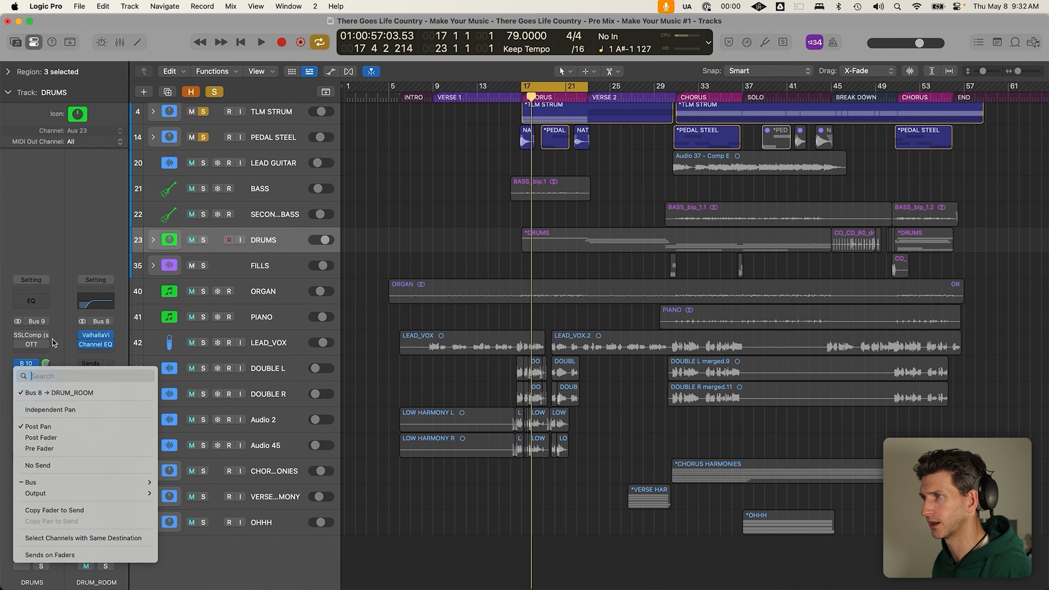
pyautogui.click(62, 335)
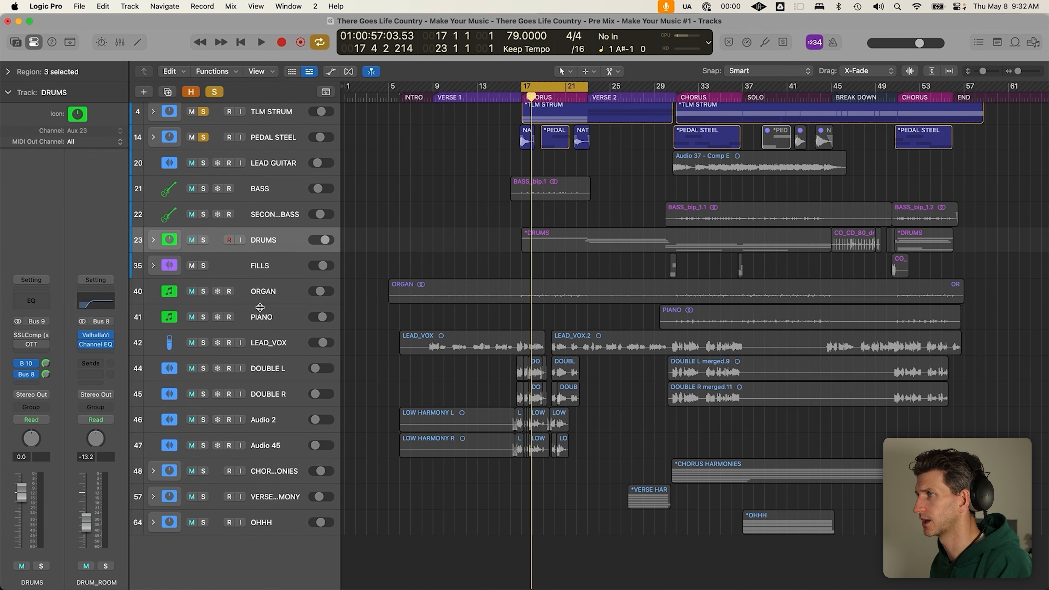
pyautogui.click(267, 295)
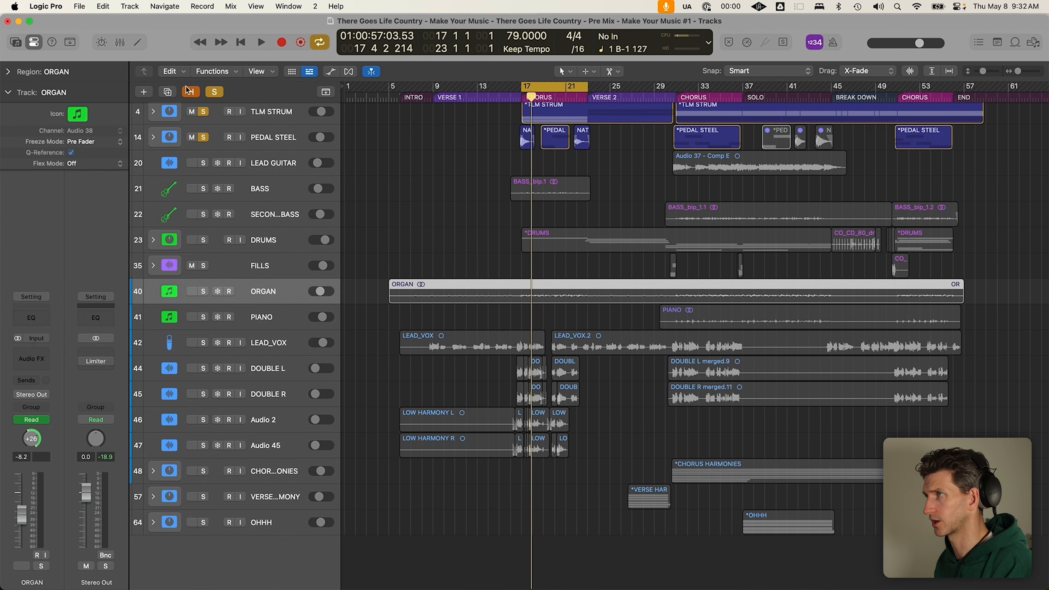
# Turn off solo and inspect the LEAD_VOX, DOUBLE L and DOUBLE R channel strips
pyautogui.click(214, 91)
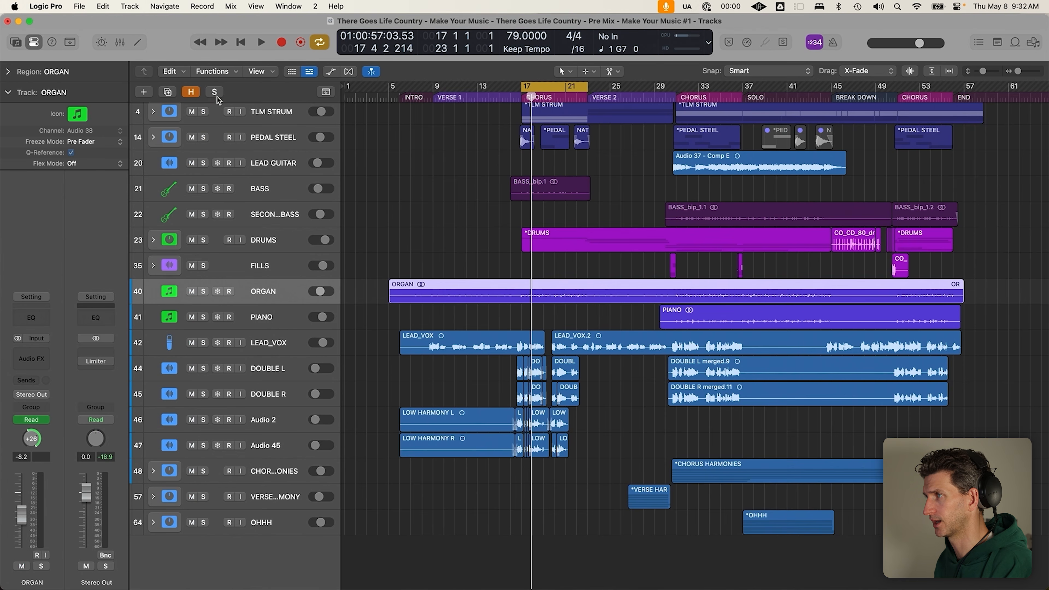
pyautogui.click(296, 344)
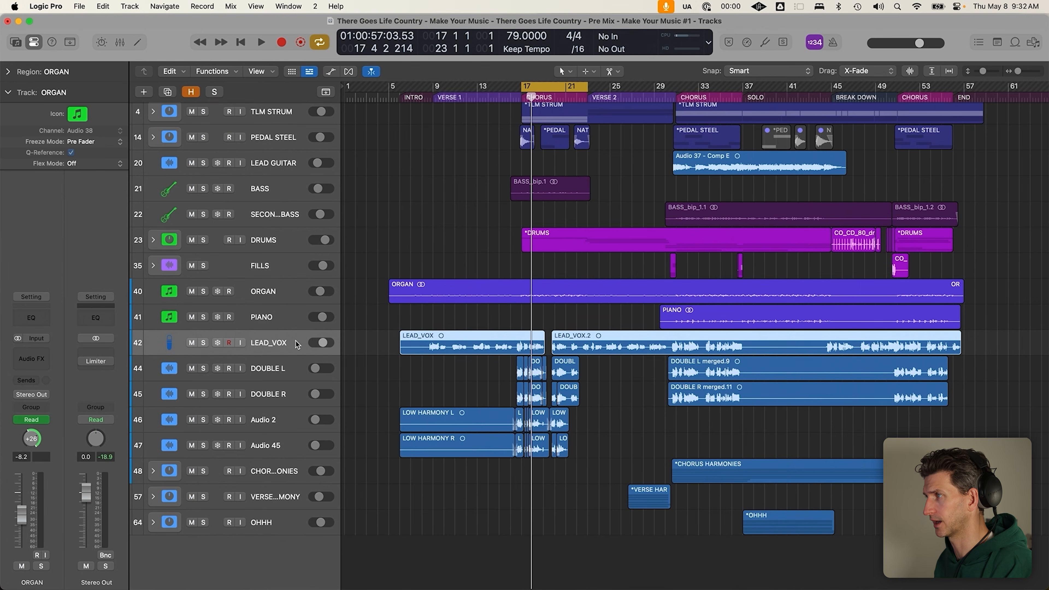
pyautogui.click(273, 373)
pyautogui.click(278, 401)
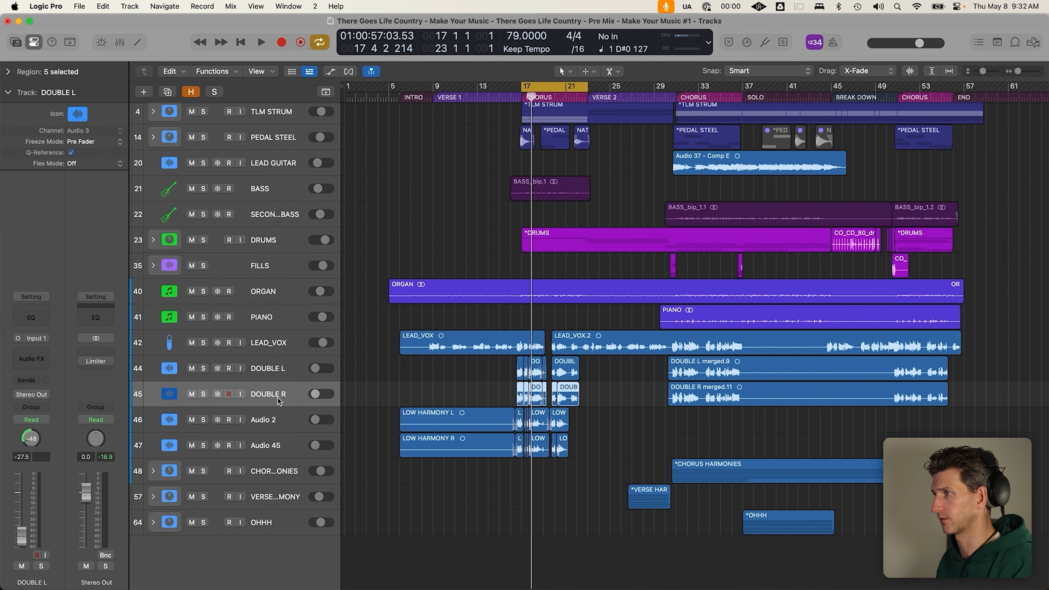
pyautogui.press('Up')
pyautogui.press('Down')
pyautogui.press('Down')
pyautogui.press('Down')
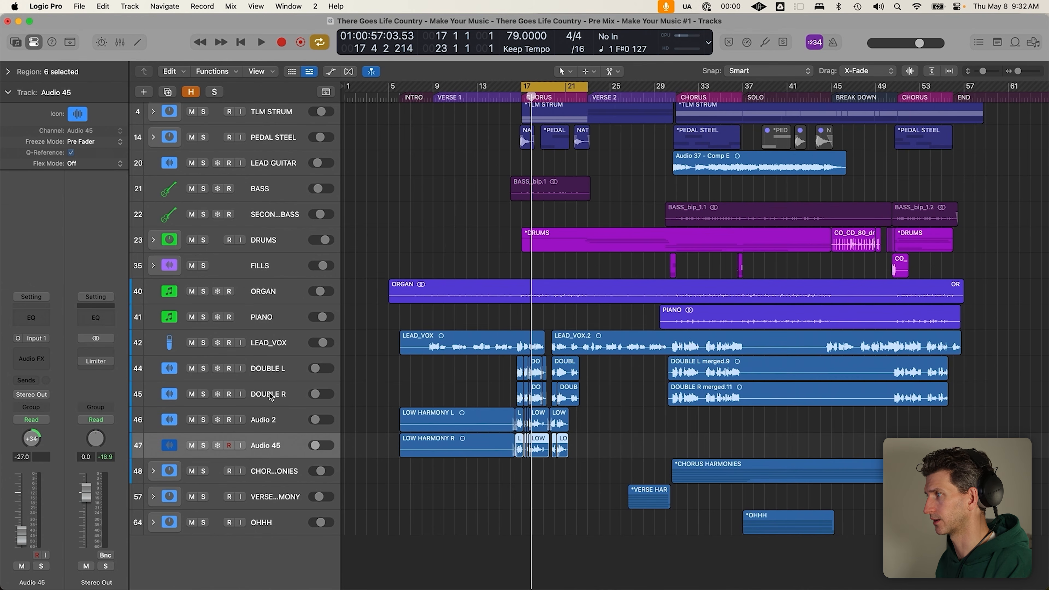
# Inspect the CHORUS HARMONIES and VERSE HARMONY channel strips, then solo the voice demo
pyautogui.click(155, 475)
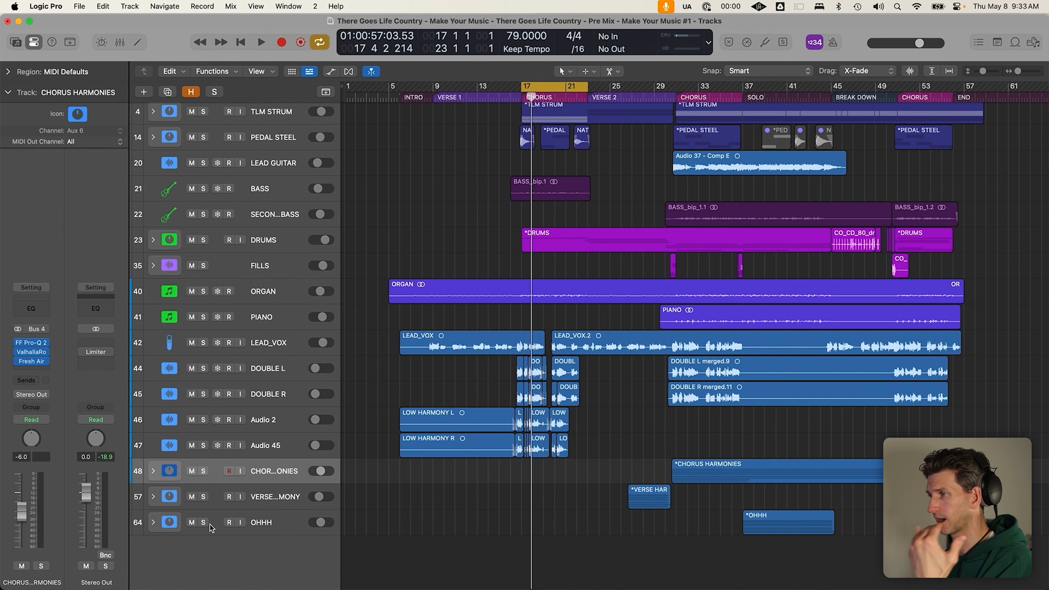
pyautogui.click(278, 506)
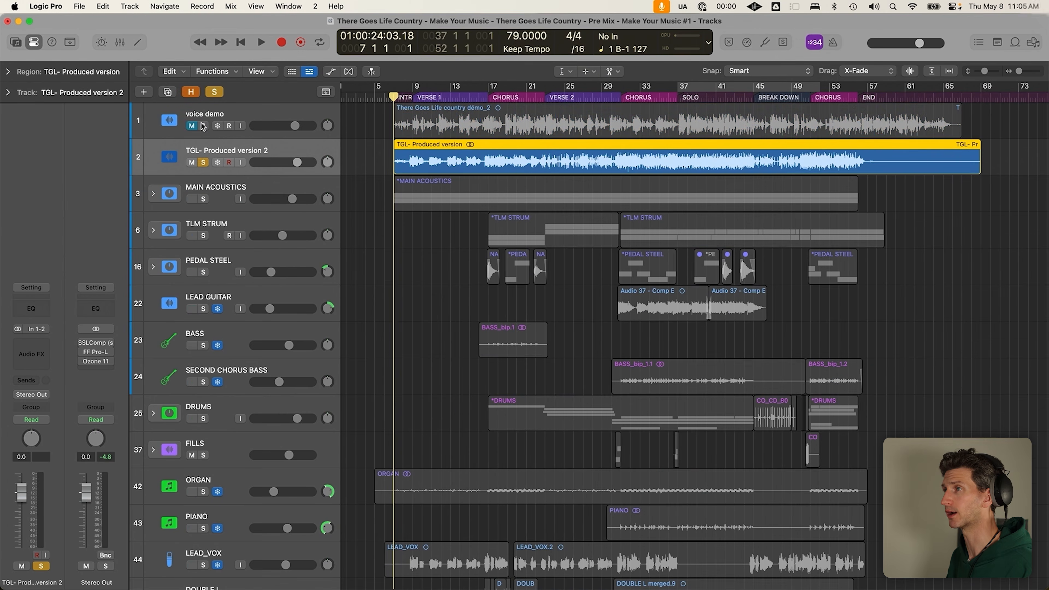
pyautogui.click(203, 126)
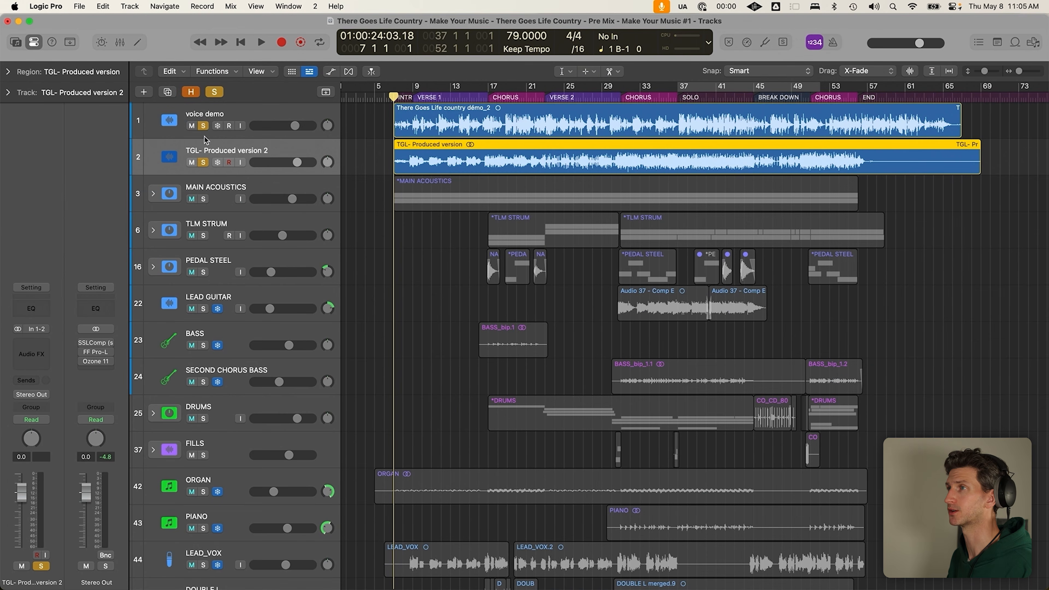
# A/B the voice demo against the produced version by swapping their solo buttons
pyautogui.click(203, 162)
pyautogui.click(285, 116)
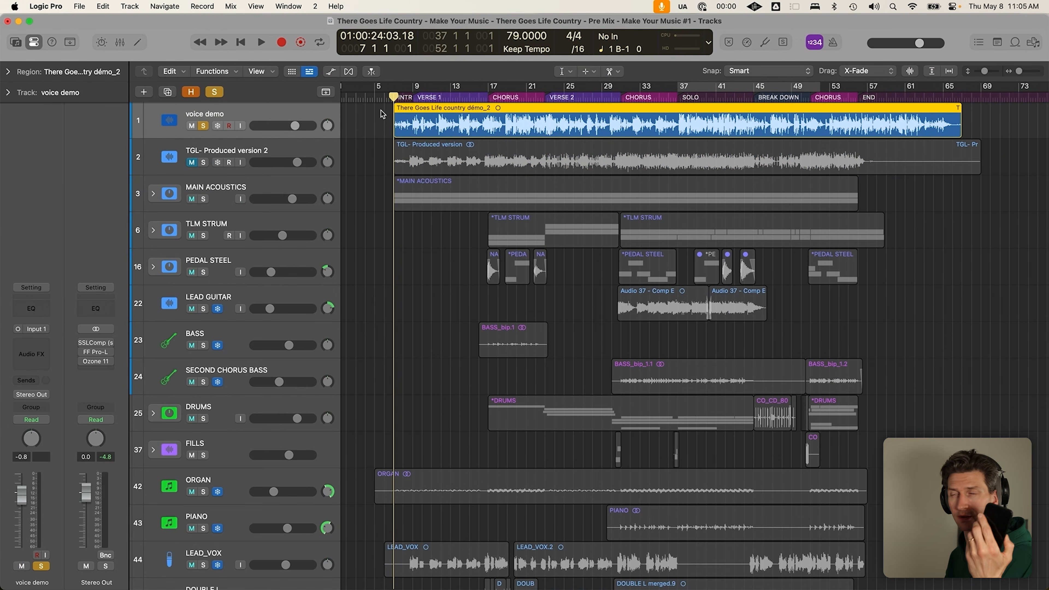
pyautogui.click(203, 163)
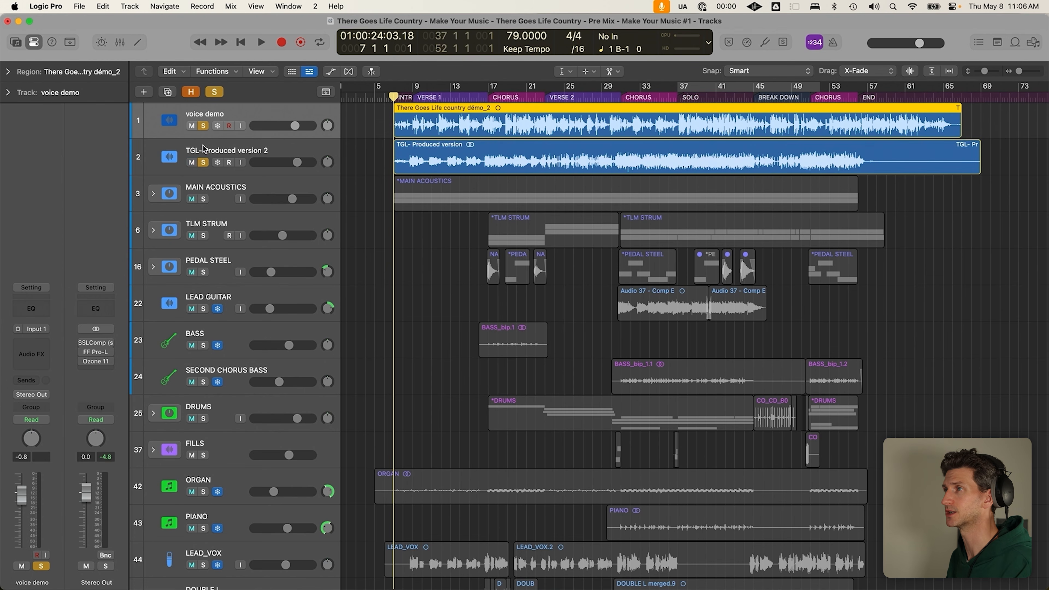
pyautogui.click(203, 126)
pyautogui.click(308, 153)
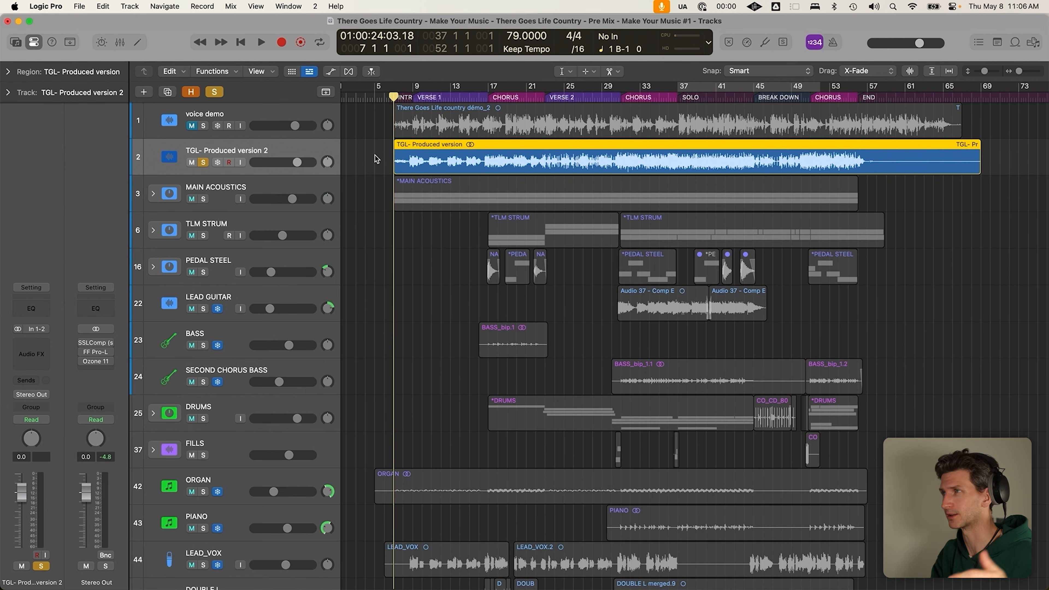
# Solo the voice demo again, compare once more with the produced version, and start playback
pyautogui.click(204, 126)
pyautogui.click(206, 160)
pyautogui.click(303, 111)
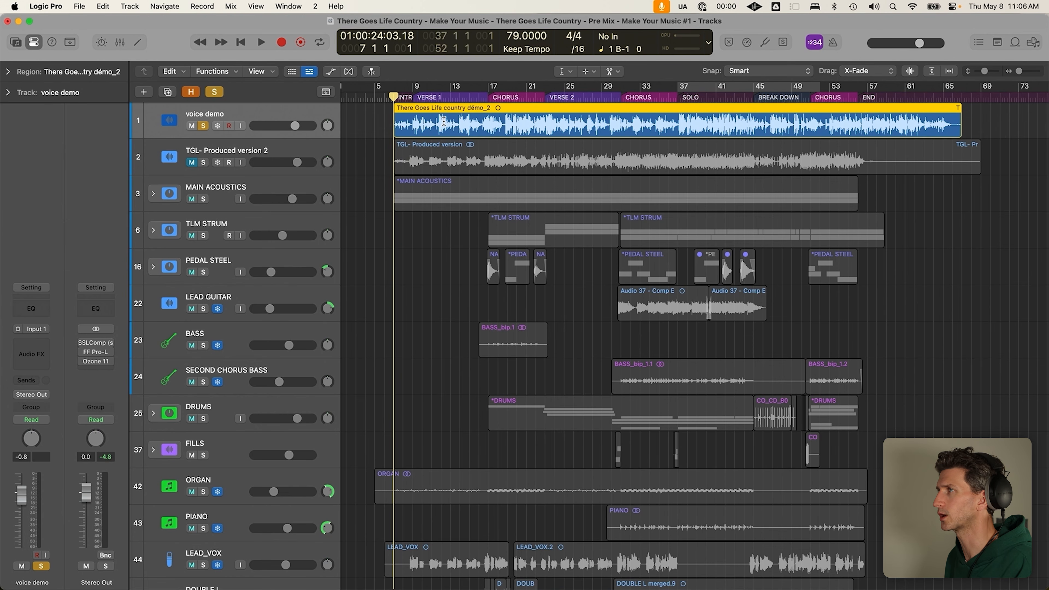
pyautogui.click(284, 149)
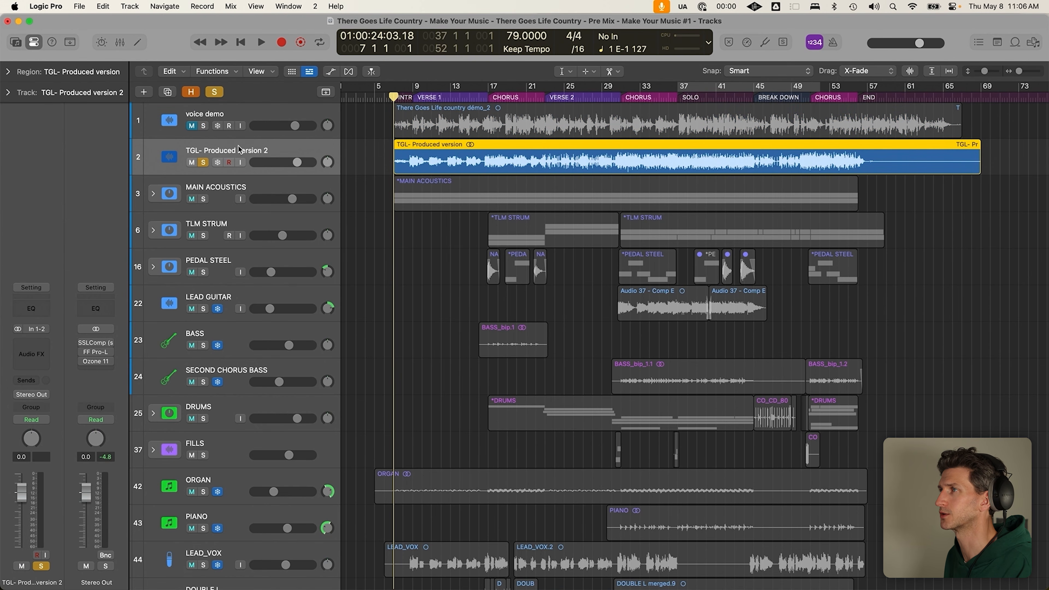
pyautogui.click(278, 112)
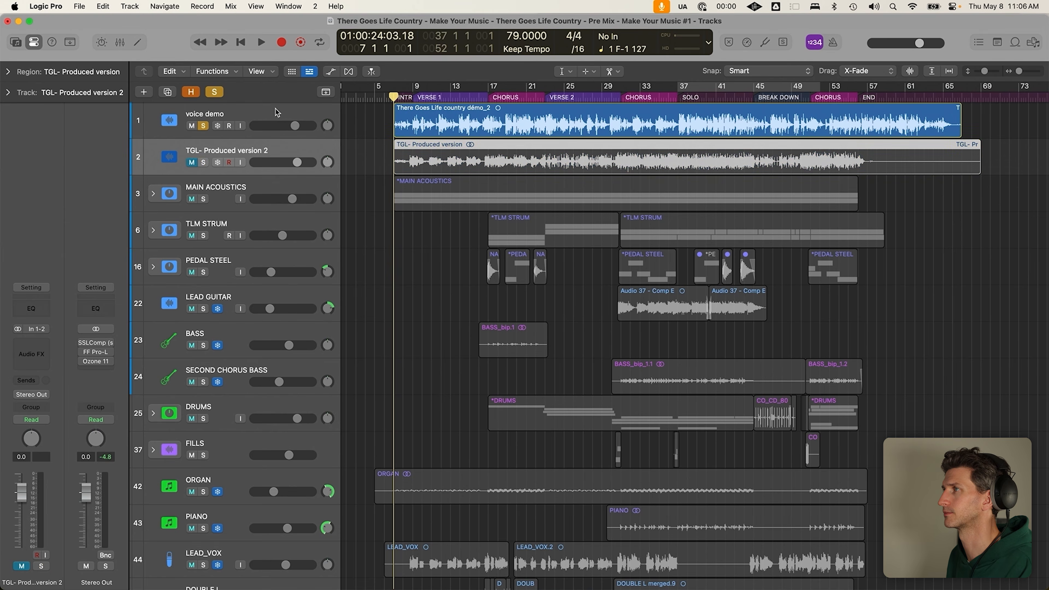
pyautogui.press('space')
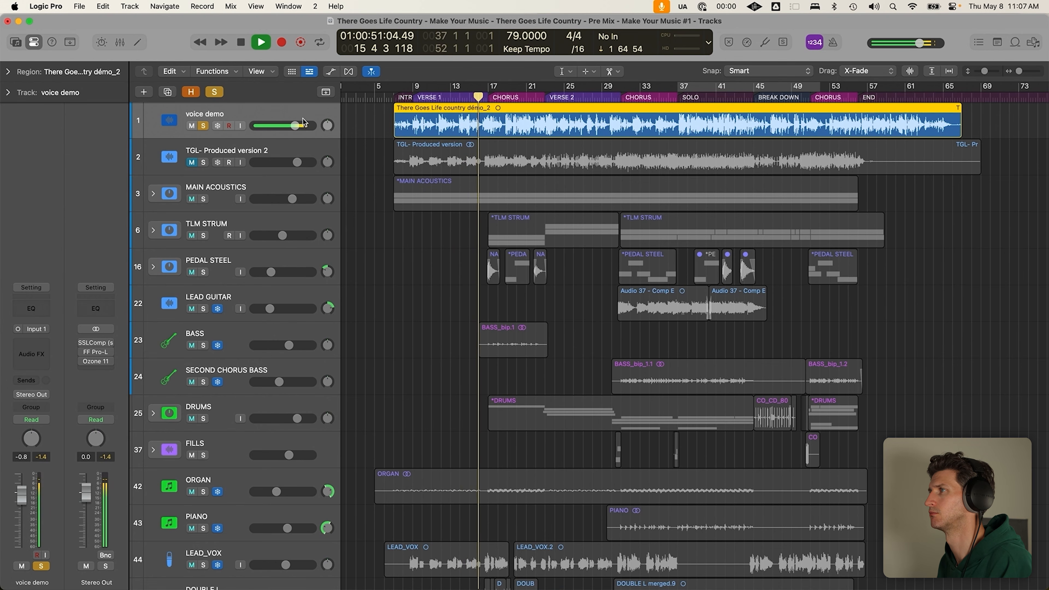
# Lower the voice demo to -2.8 dB, stop, then unmute and solo the produced version at bar 7
pyautogui.moveTo(303, 125); pyautogui.dragTo(290, 125)
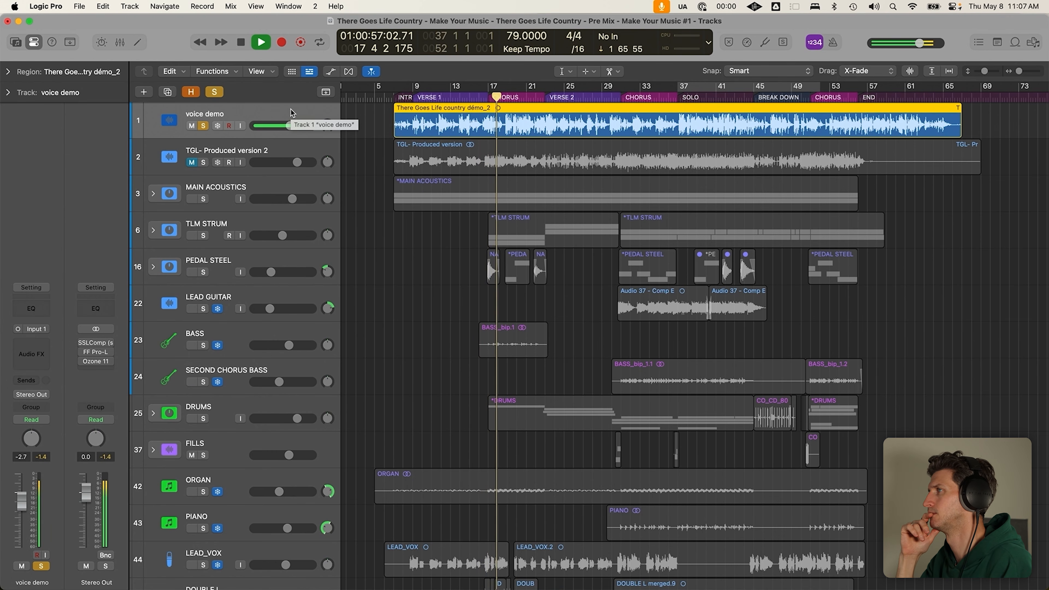
pyautogui.moveTo(290, 126); pyautogui.dragTo(290, 125)
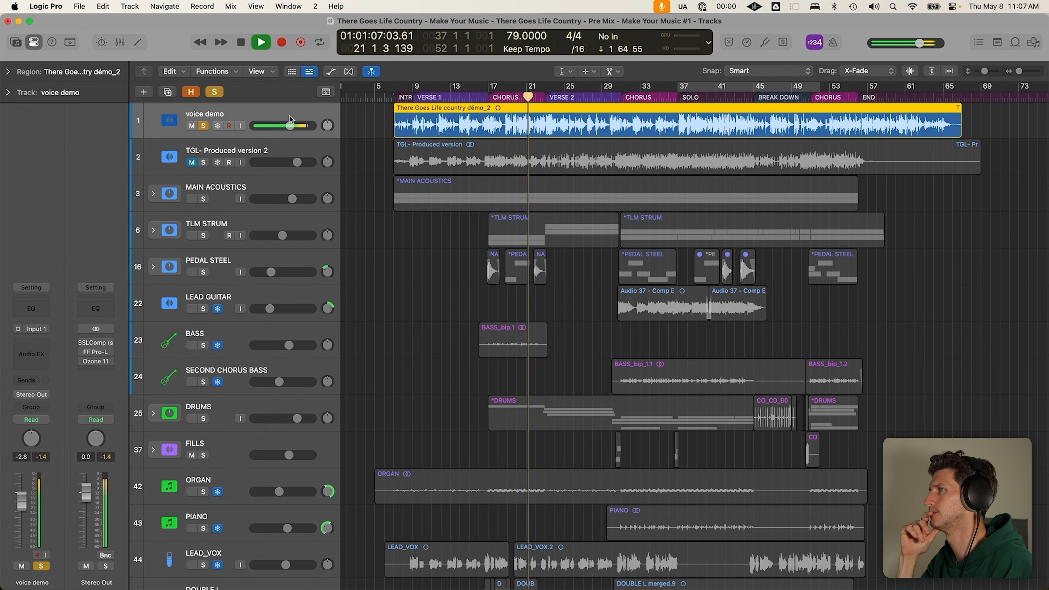
pyautogui.press('space')
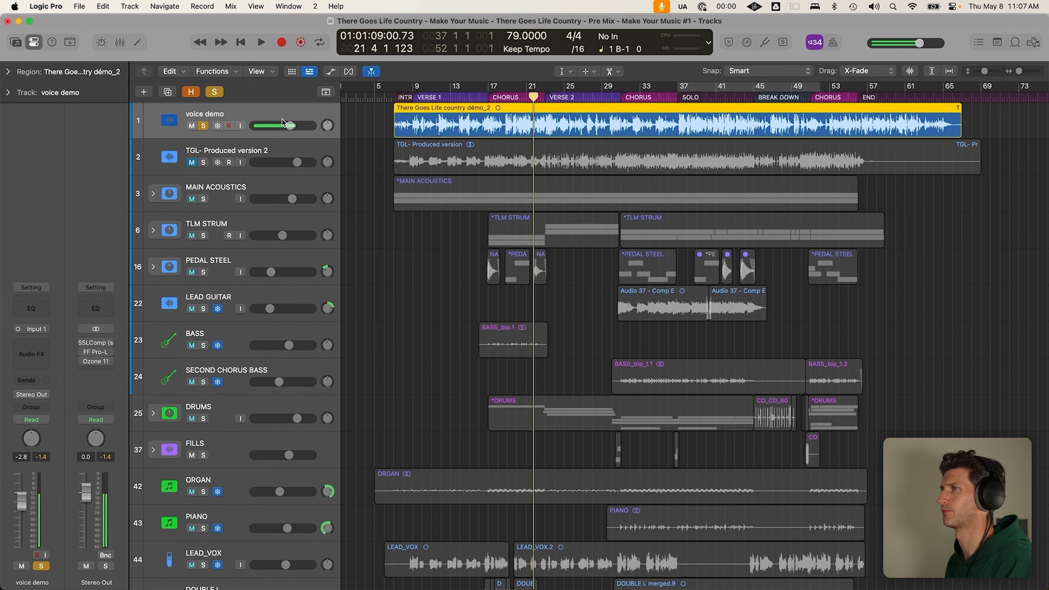
pyautogui.click(205, 126)
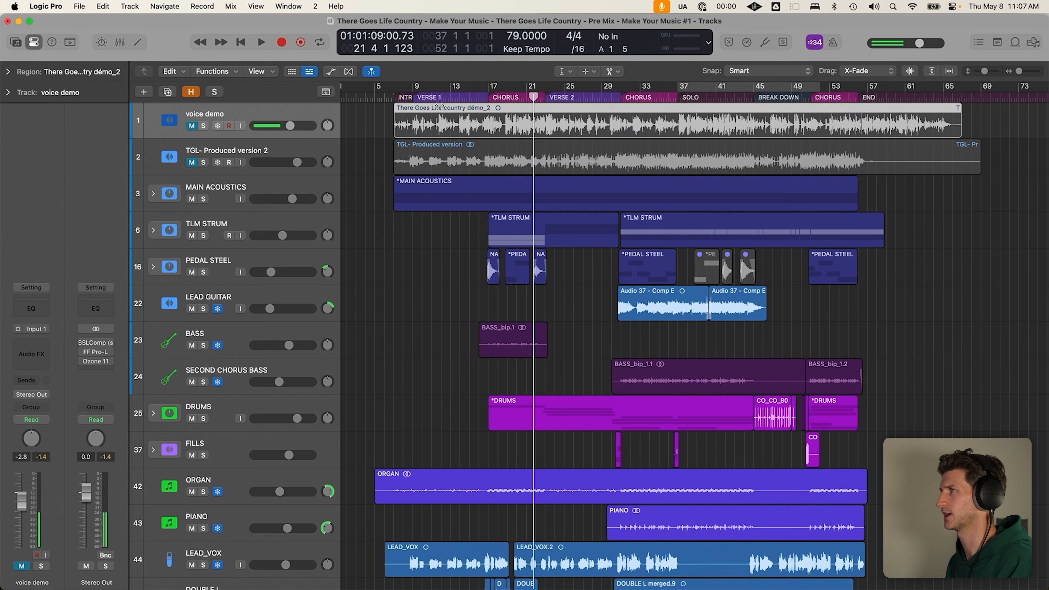
pyautogui.click(188, 163)
pyautogui.click(203, 162)
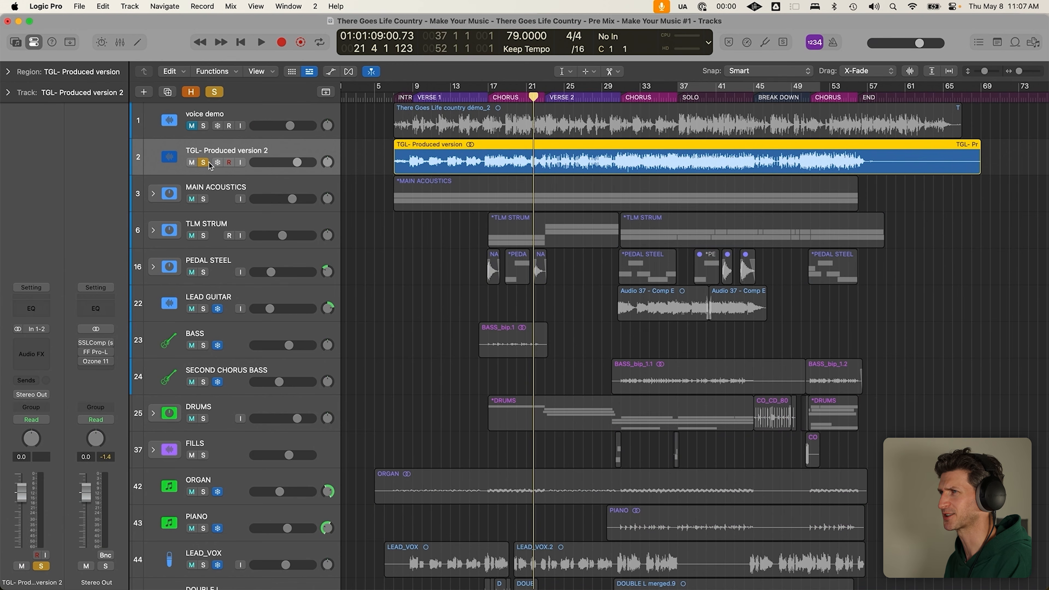
pyautogui.click(393, 99)
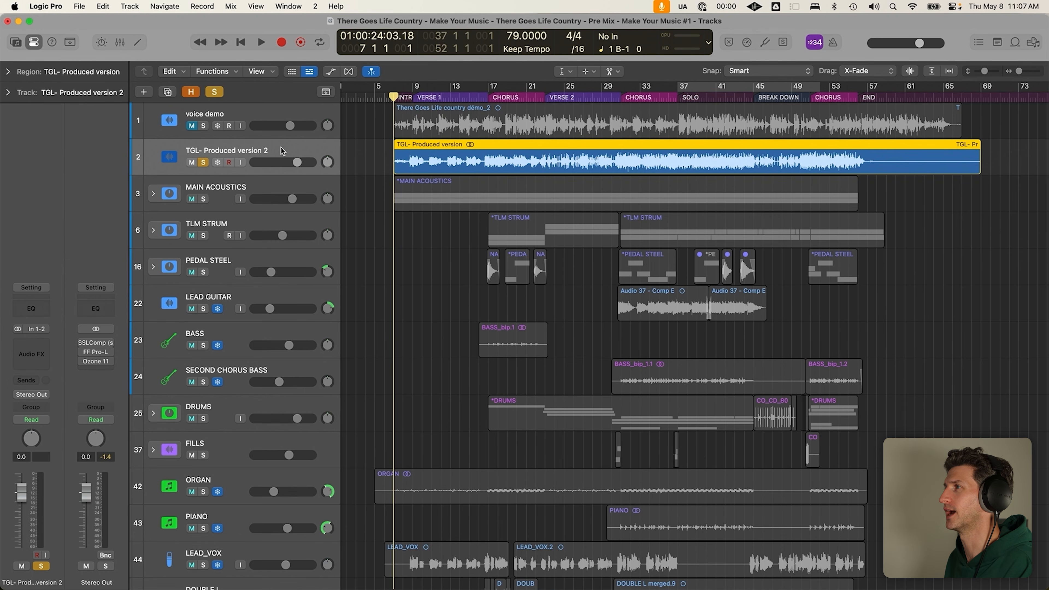
# Play the soloed TGL- Produced version 2 from the top and show the Mixer beneath the tracks
pyautogui.scroll(1, 285, 147)
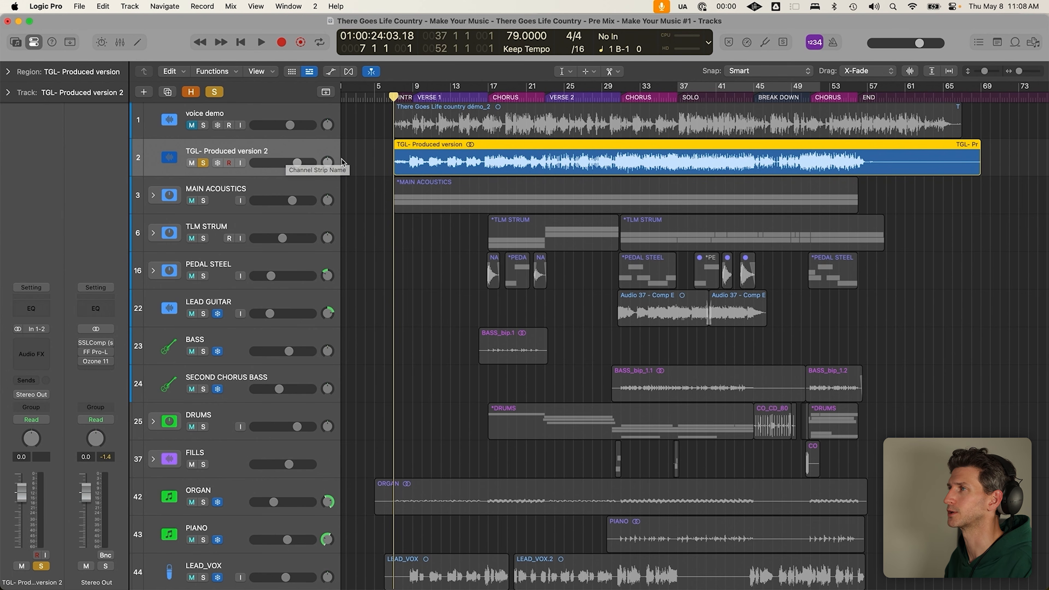
pyautogui.press('space')
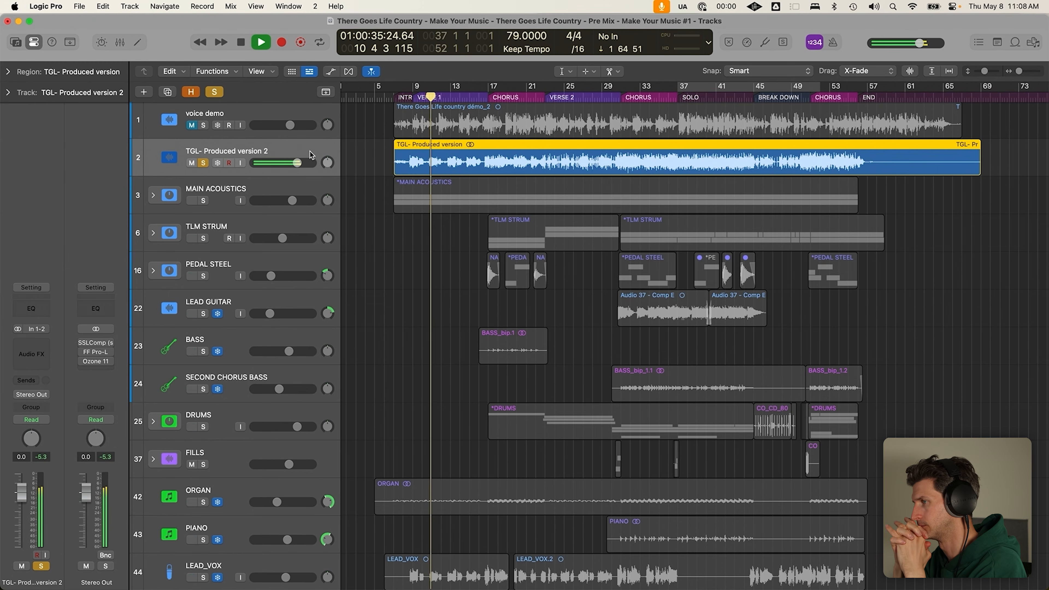
pyautogui.press('x')
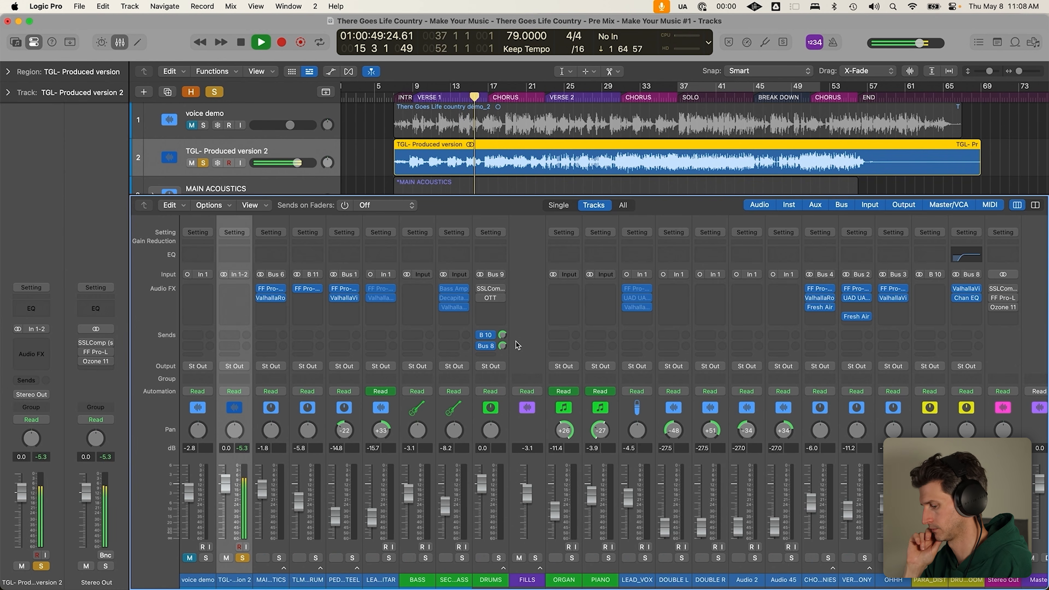
# During playback, briefly zoom TGL- Produced version 2 to fill the window, leaving the Mixer closed
pyautogui.press('x')
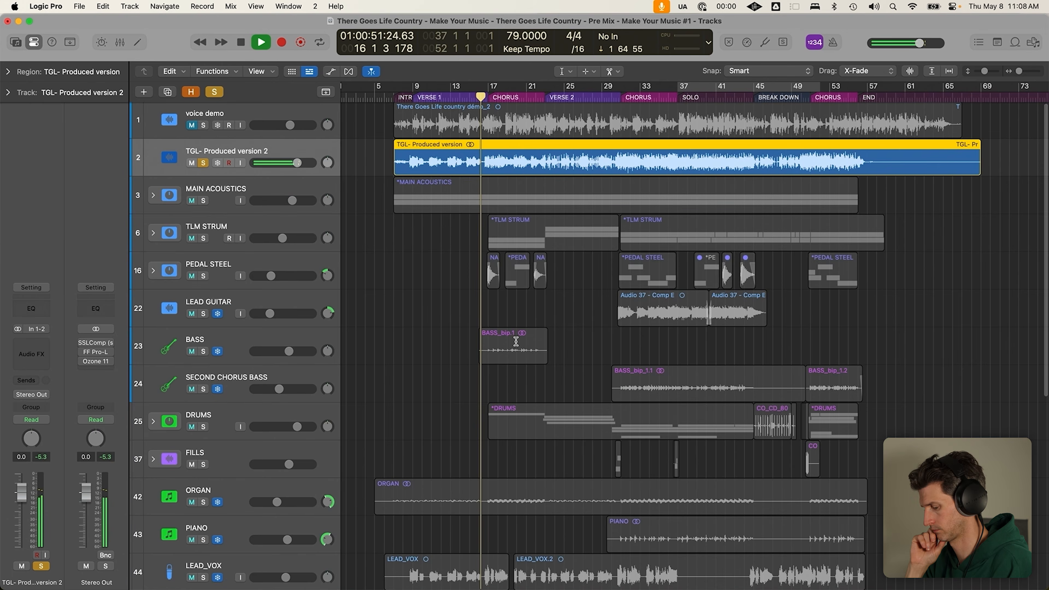
pyautogui.press('z')
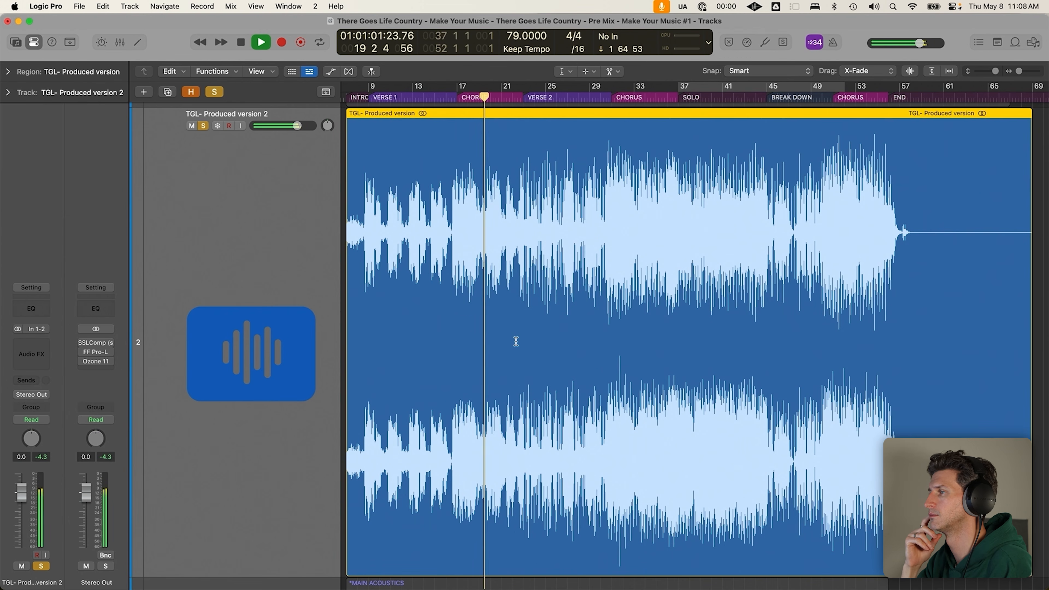
pyautogui.press('z')
pyautogui.press('x')
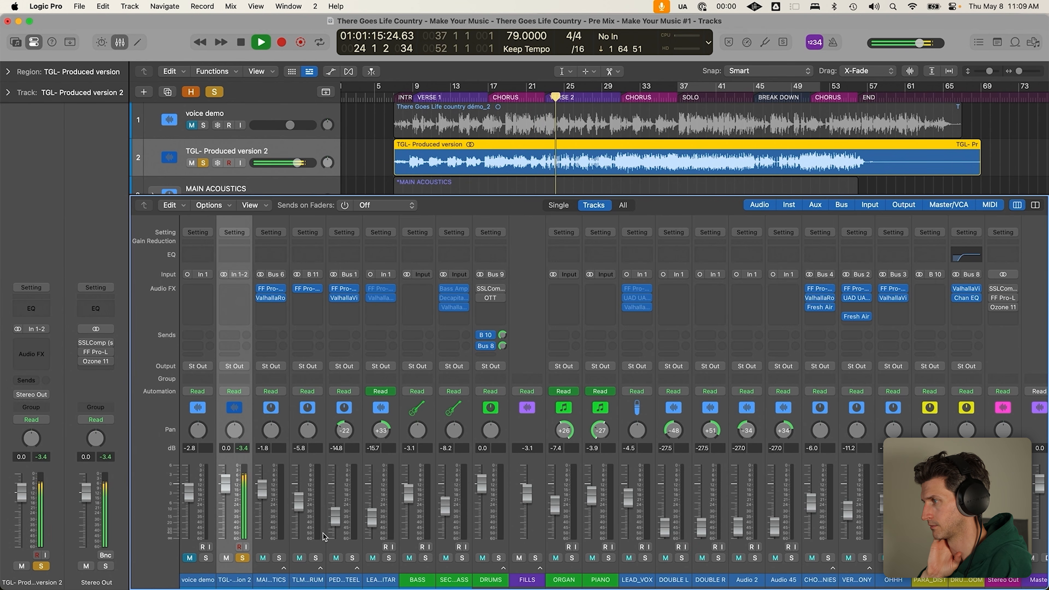
pyautogui.press('x')
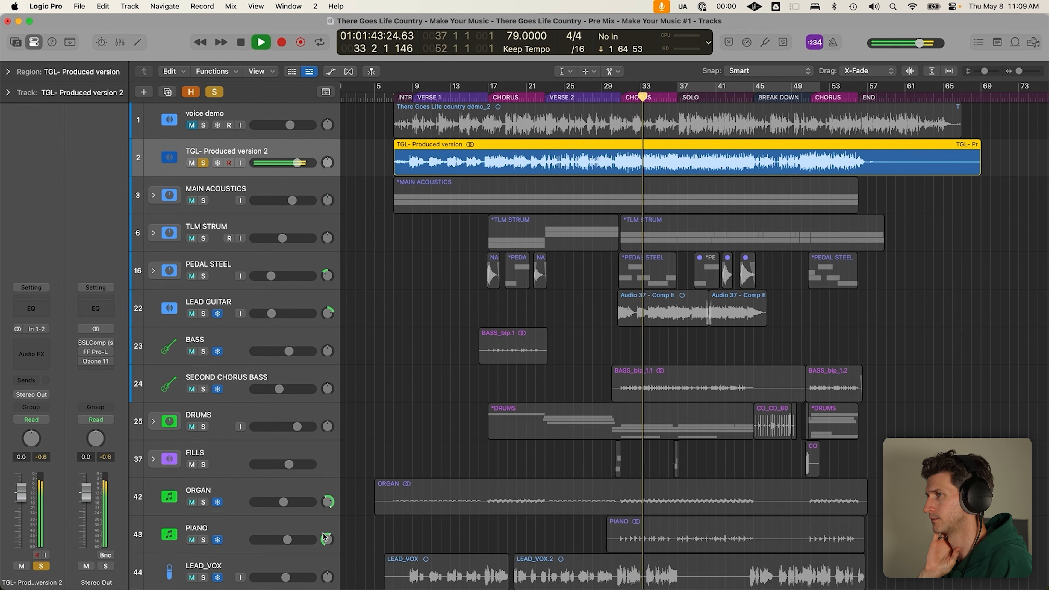
pyautogui.press('x')
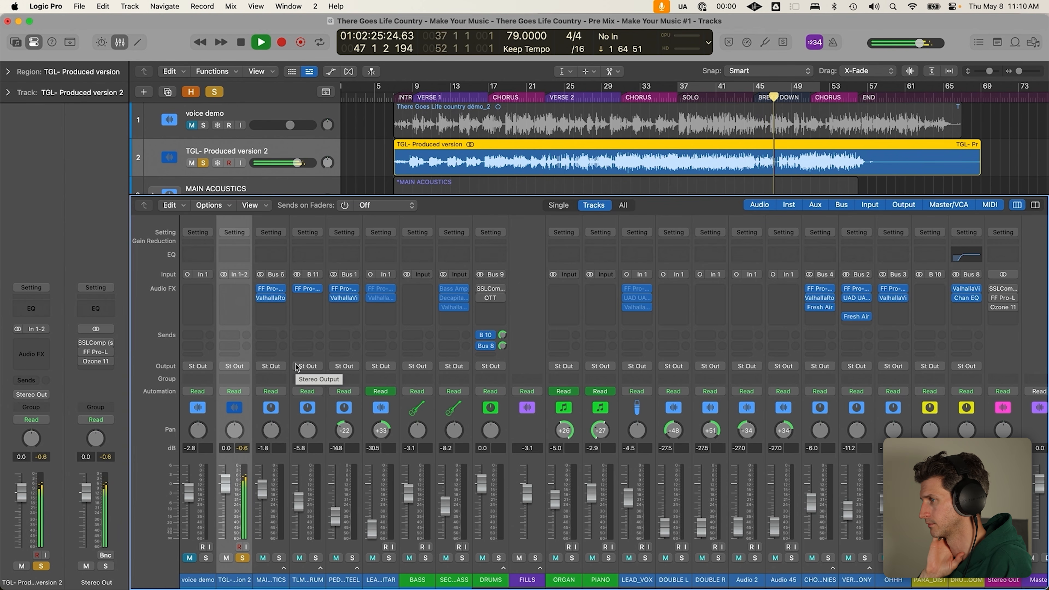
pyautogui.press('x')
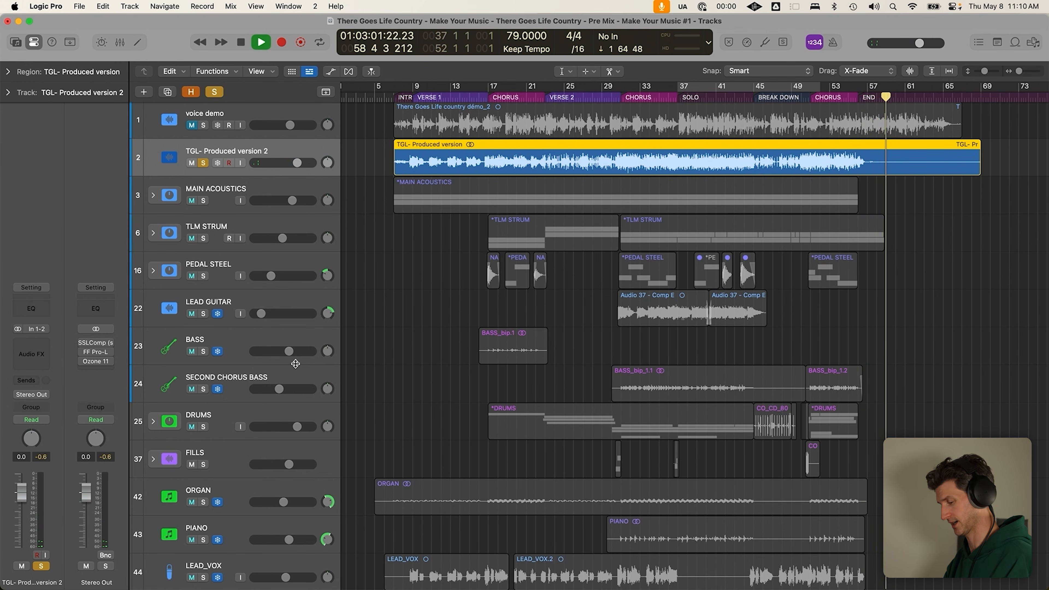
# Stop playback of TGL- Produced version 2 in the END section at bar 59
pyautogui.press('space')
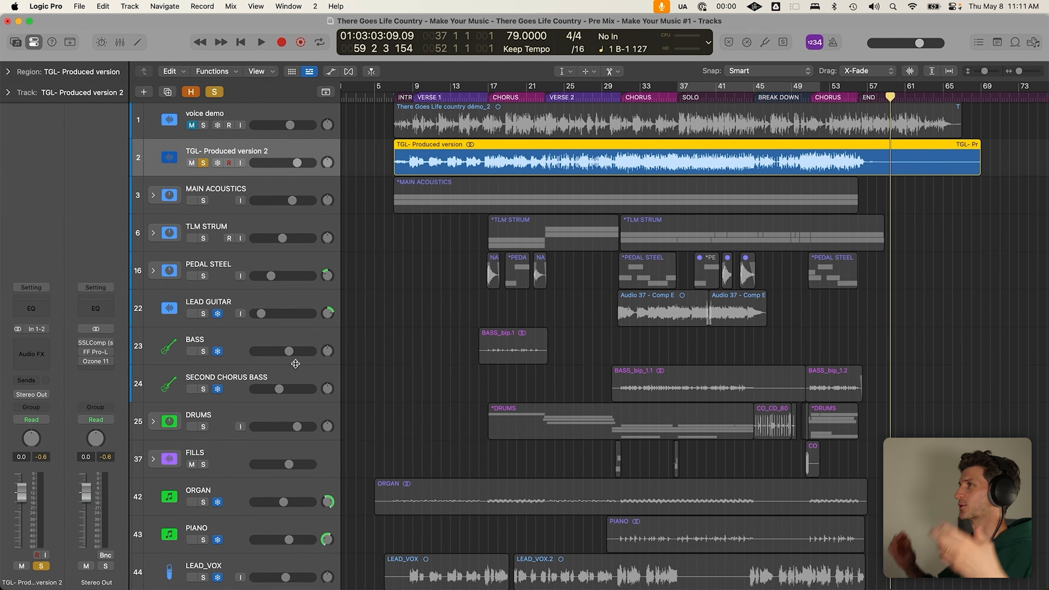